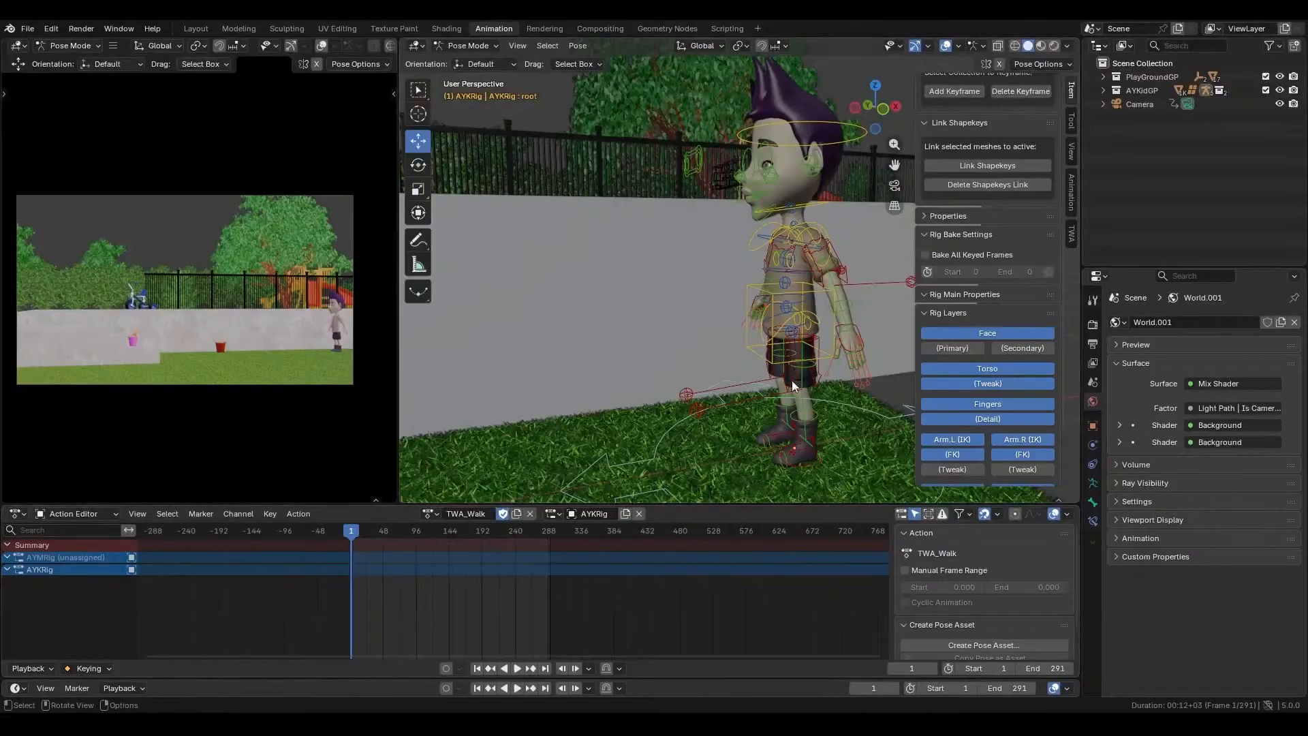
- Show the TWA add-on's Translational Walk Aid tools and select the boy rig's torso control
scroll(792, 380, down, 3)
scroll(791, 380, up, 3)
shift+middle_drag(814, 370, 798, 369)
scroll(799, 369, down, 2)
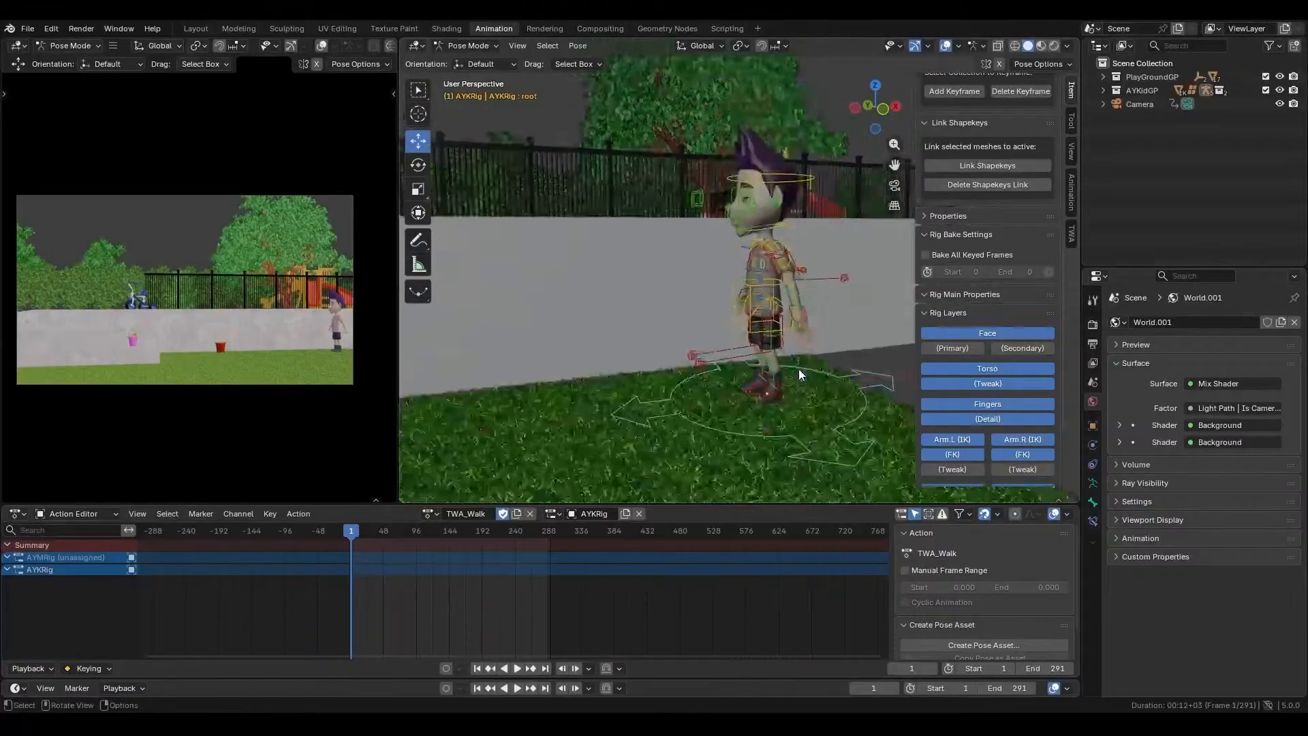
click(1071, 234)
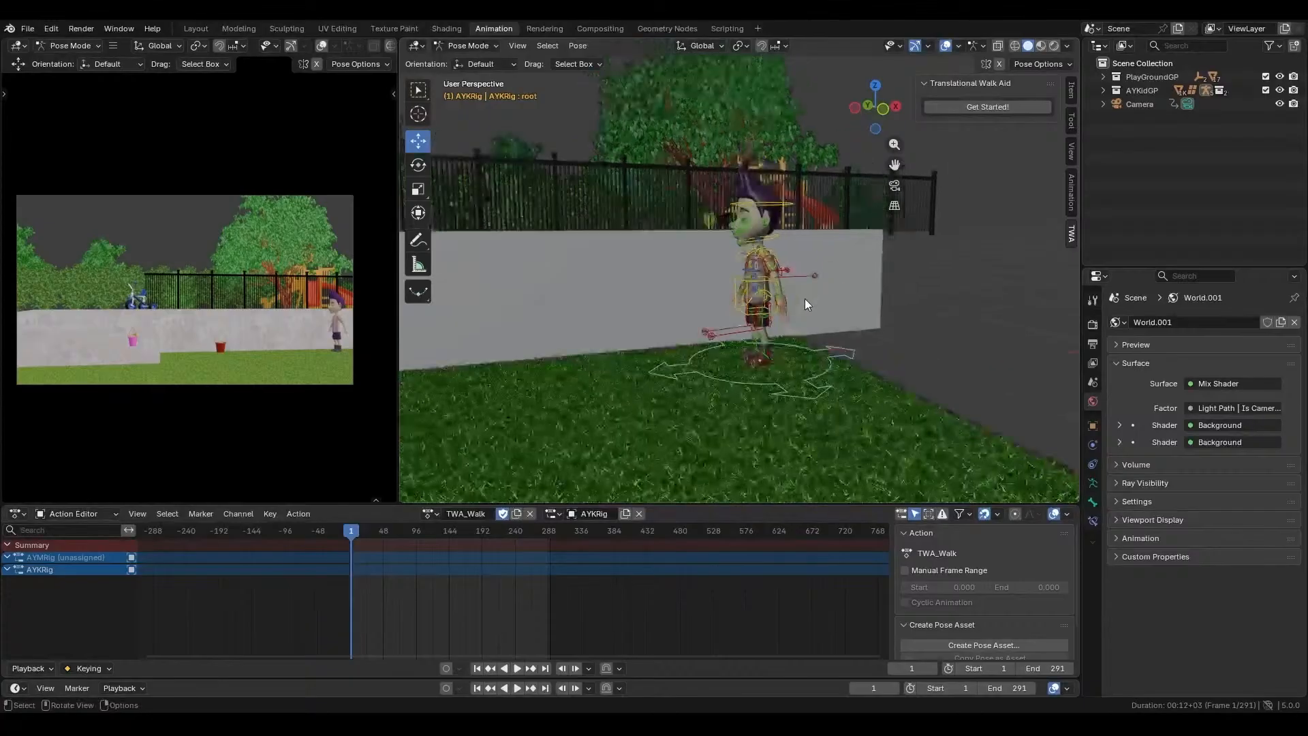
click(736, 316)
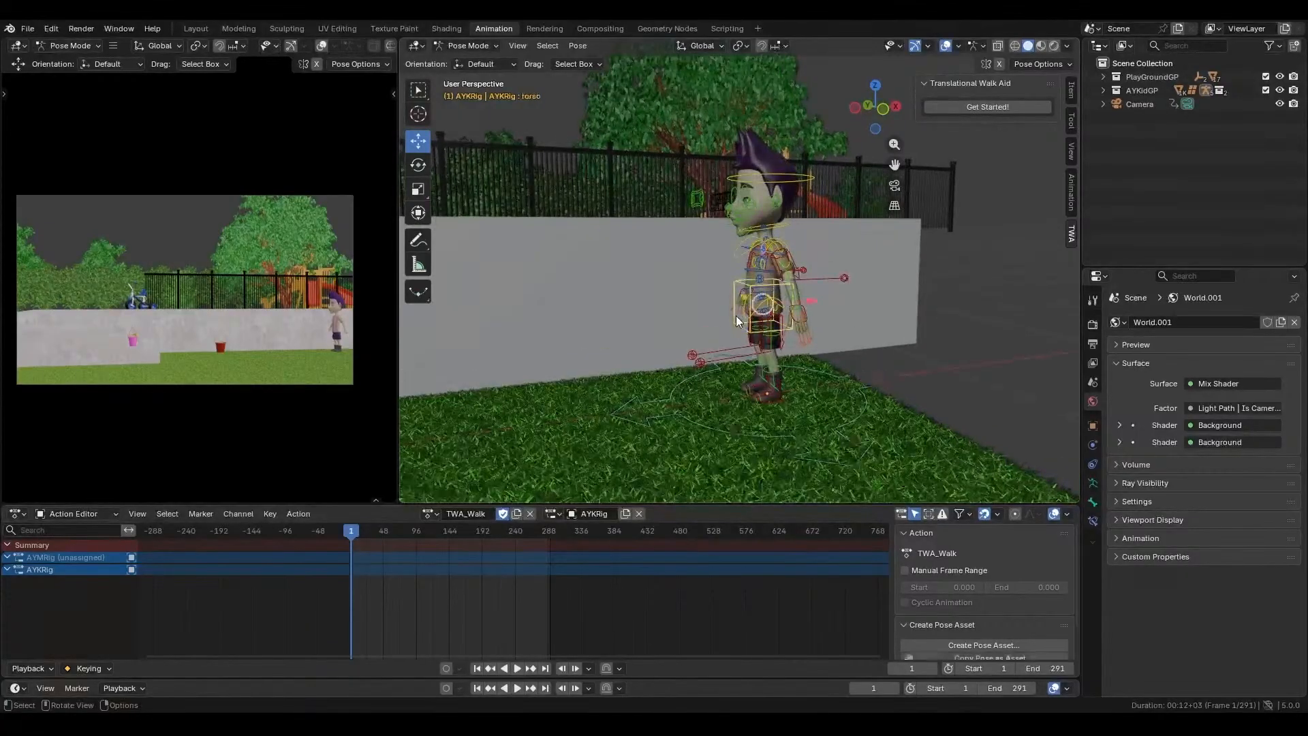
- Assign the AYK_Walk action to the boy's rig, play the walk cycle and return to the first frame
click(438, 517)
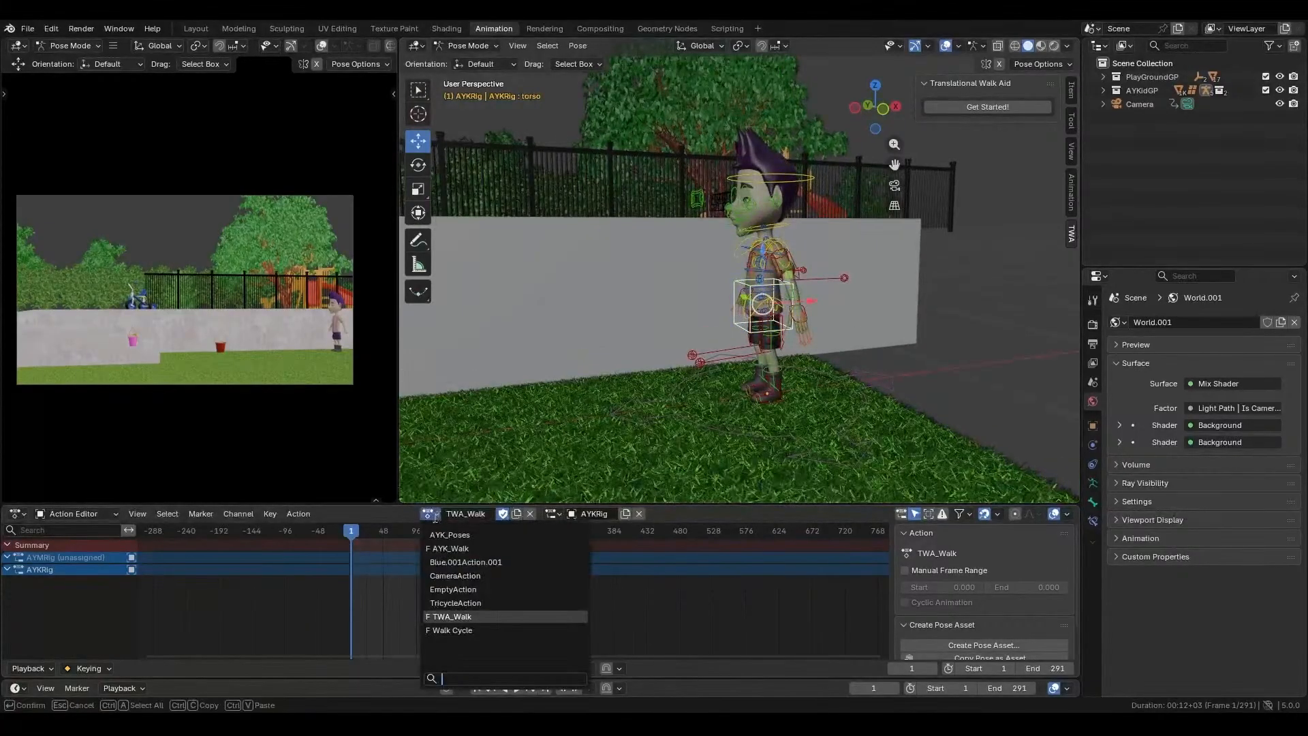
click(459, 548)
key(space)
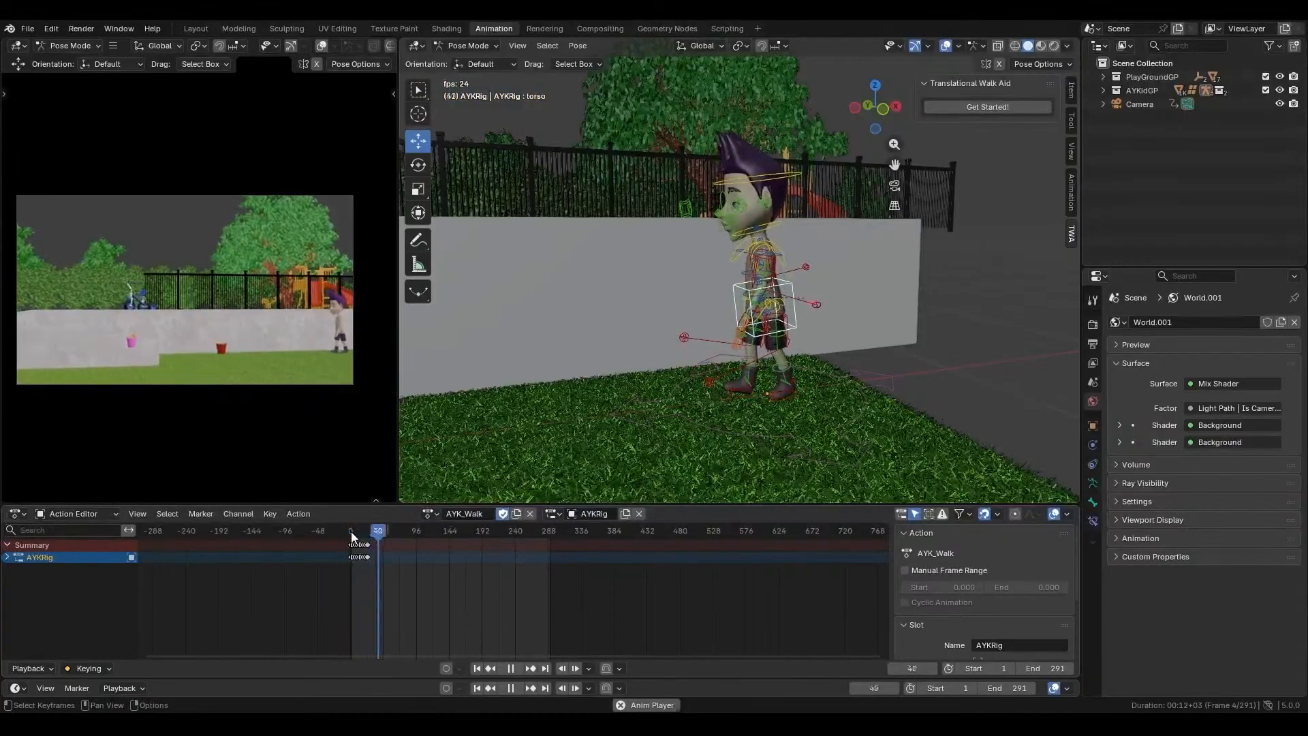
key(space)
click(476, 669)
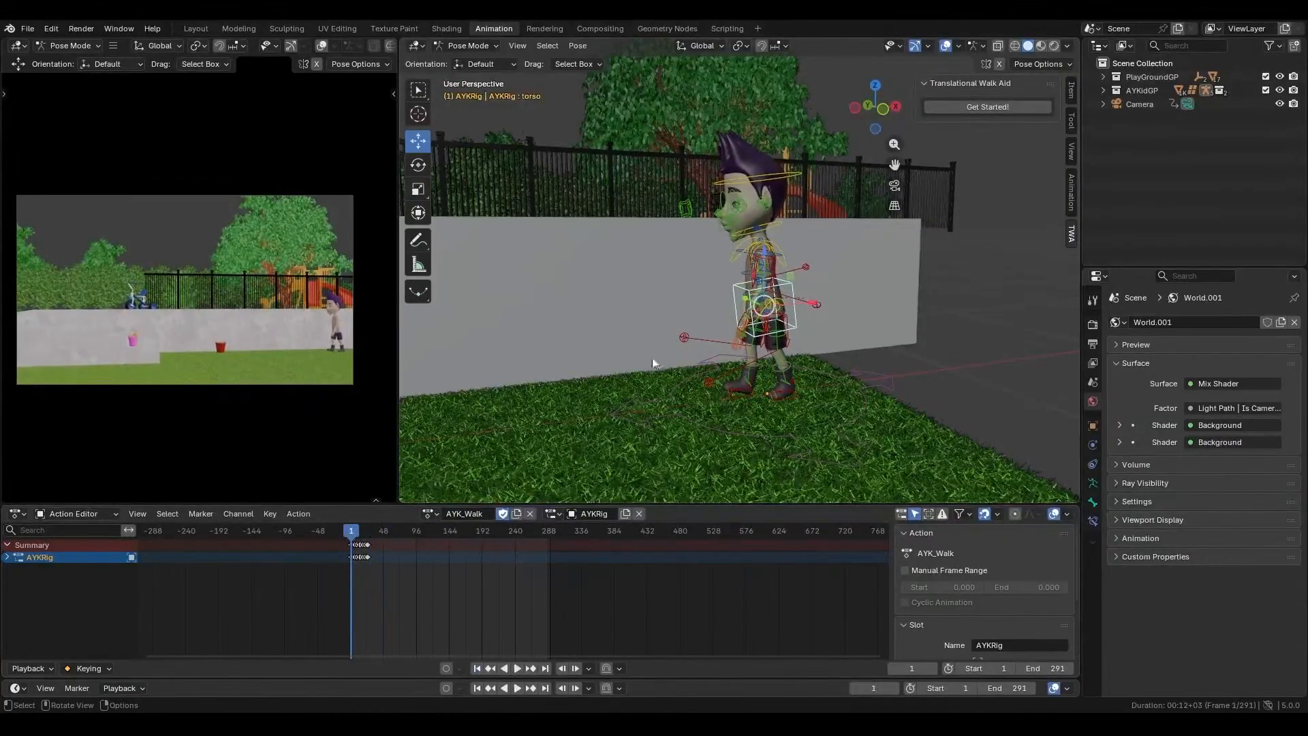
- Switch the rig to the TWA_Walk action and play it briefly from frame 1
click(436, 516)
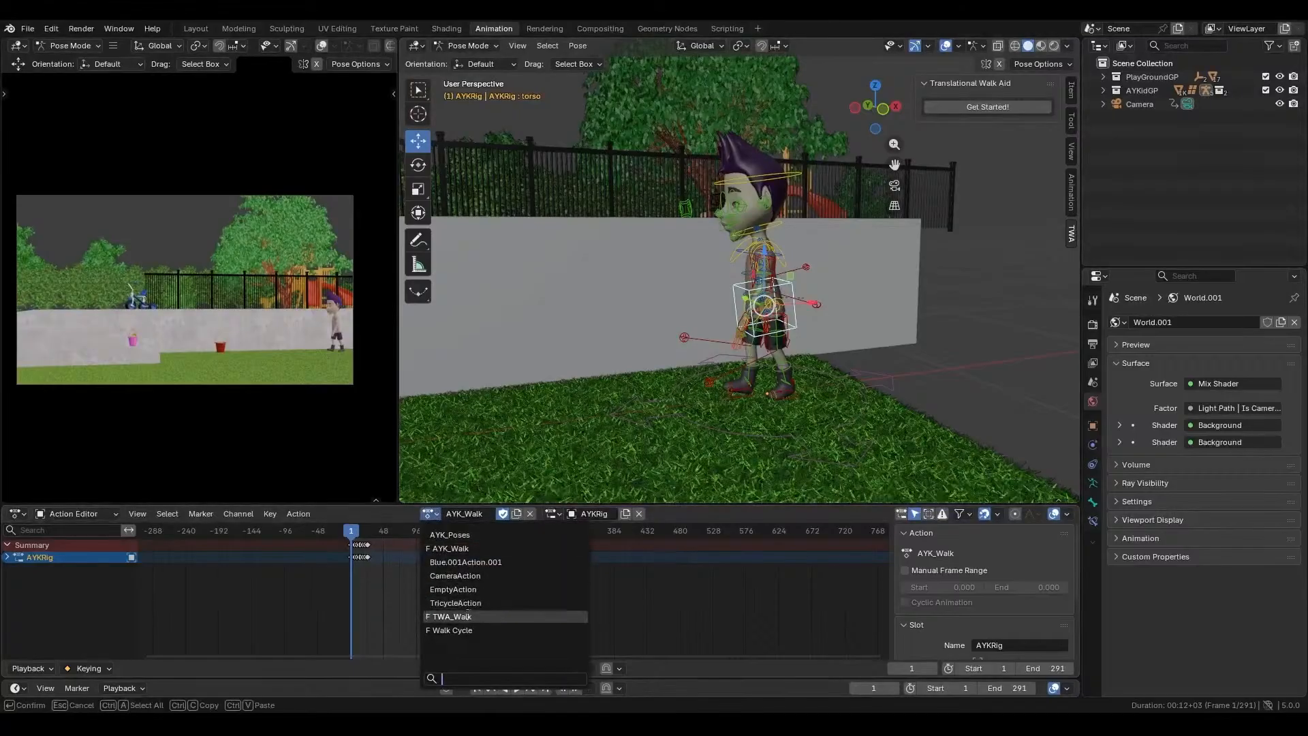
click(479, 618)
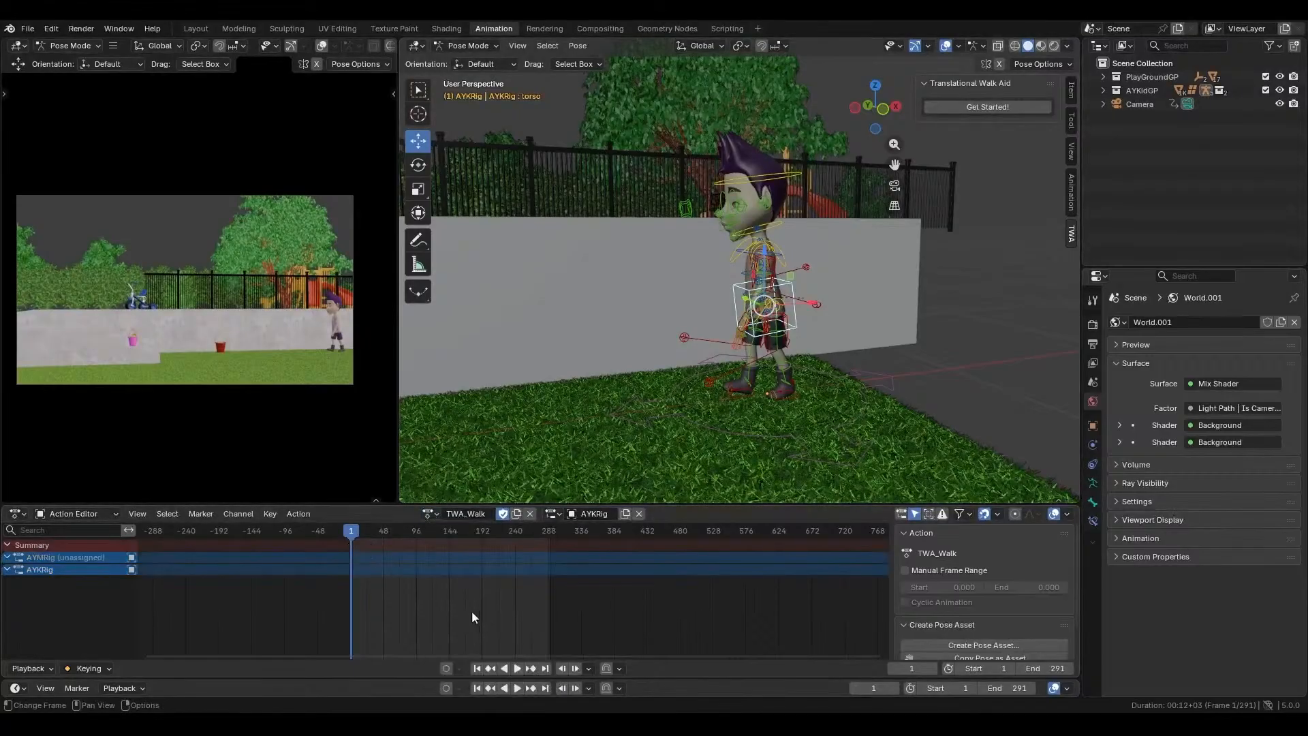
key(space)
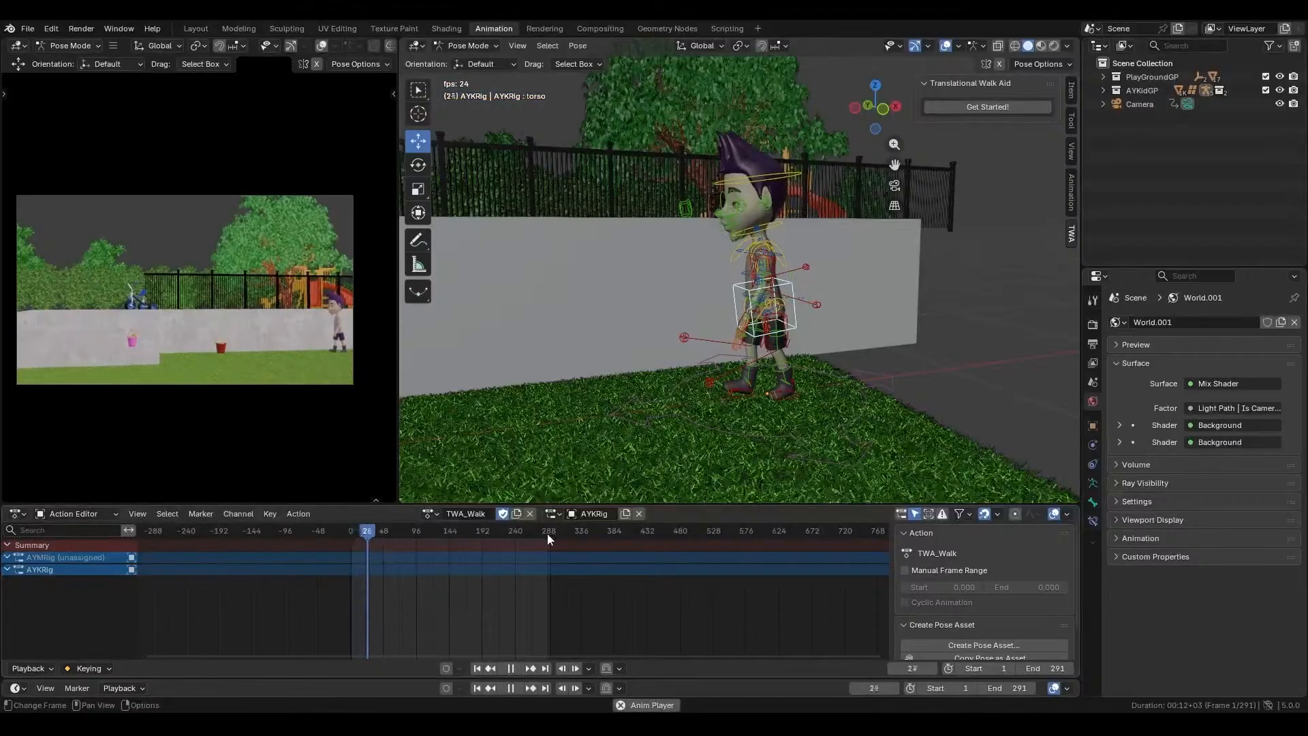
key(Escape)
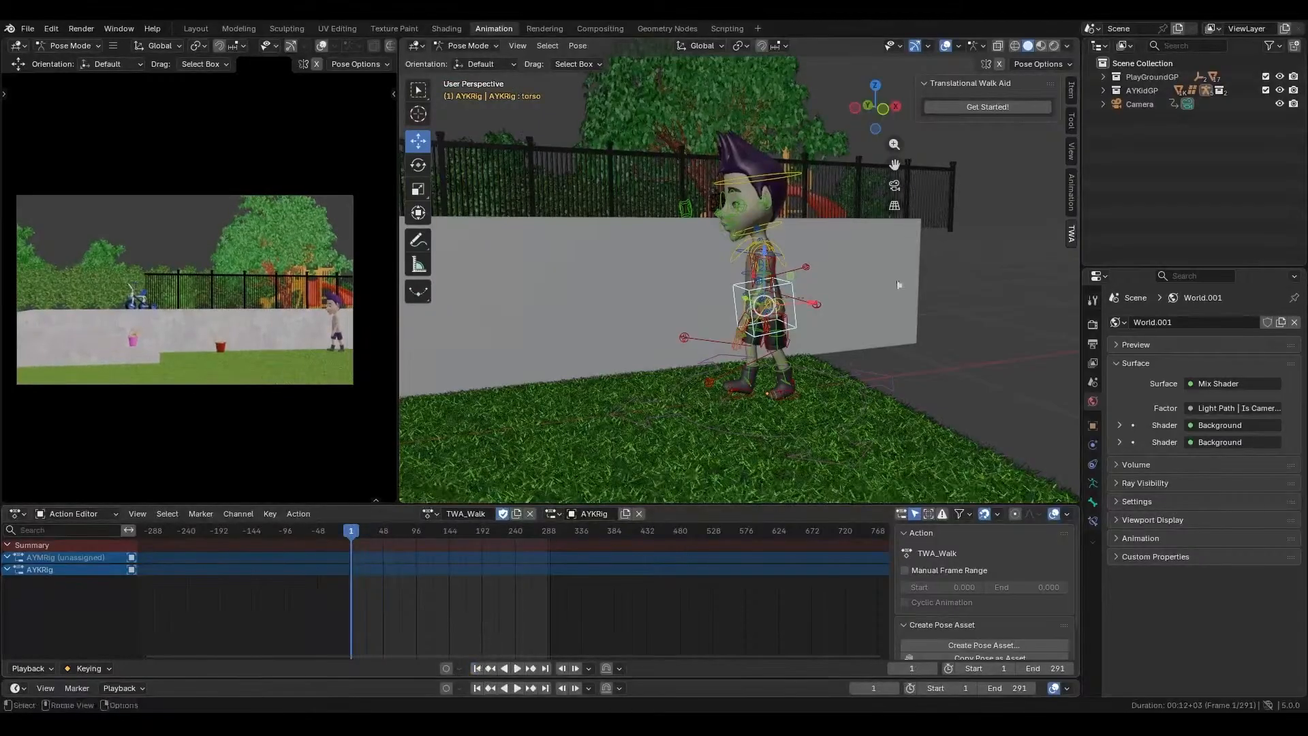
- Start the Translational Walk Aid and choose Rigify as the rig type
click(980, 108)
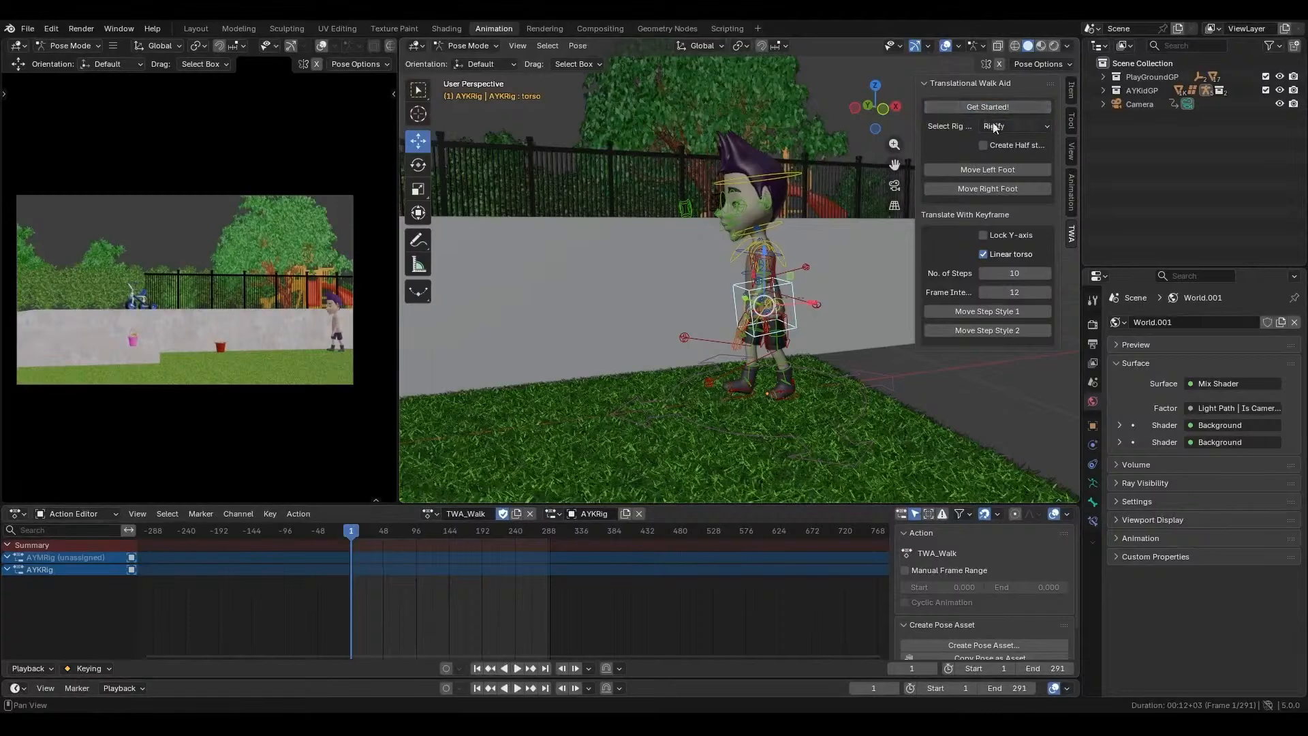
click(1001, 126)
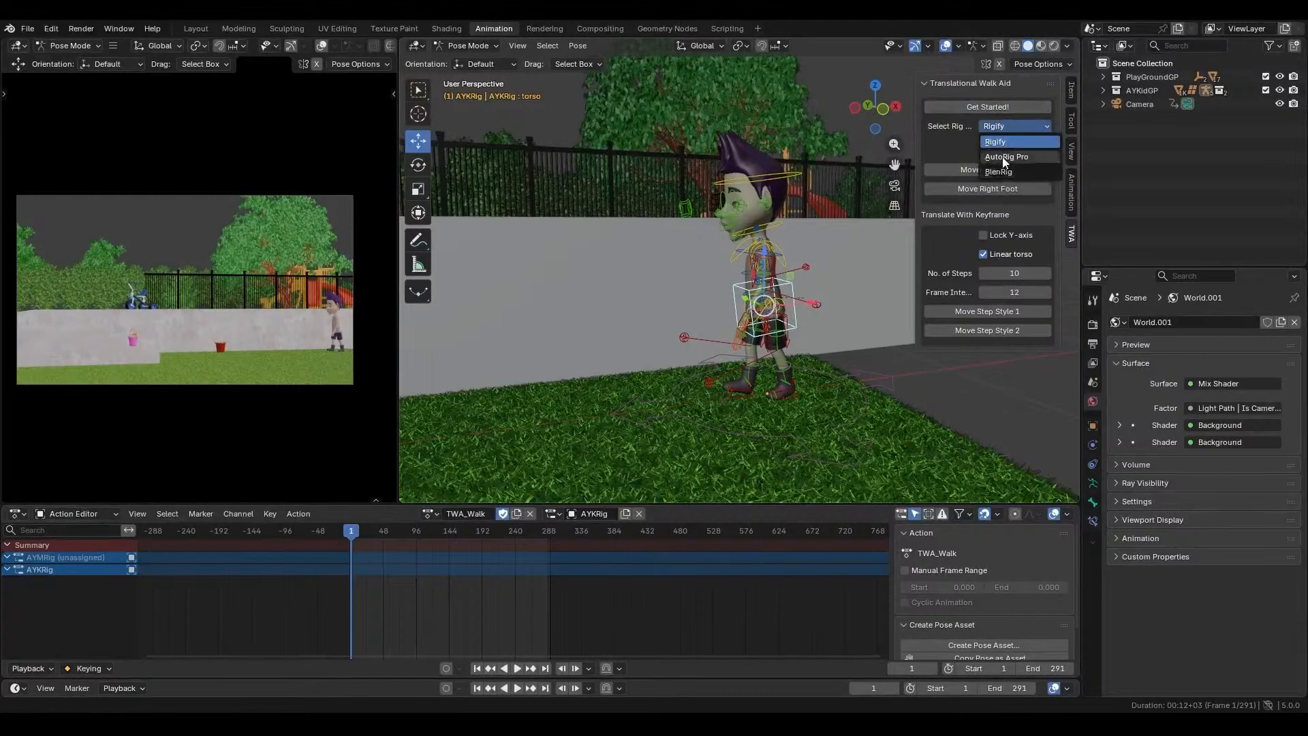
click(1003, 145)
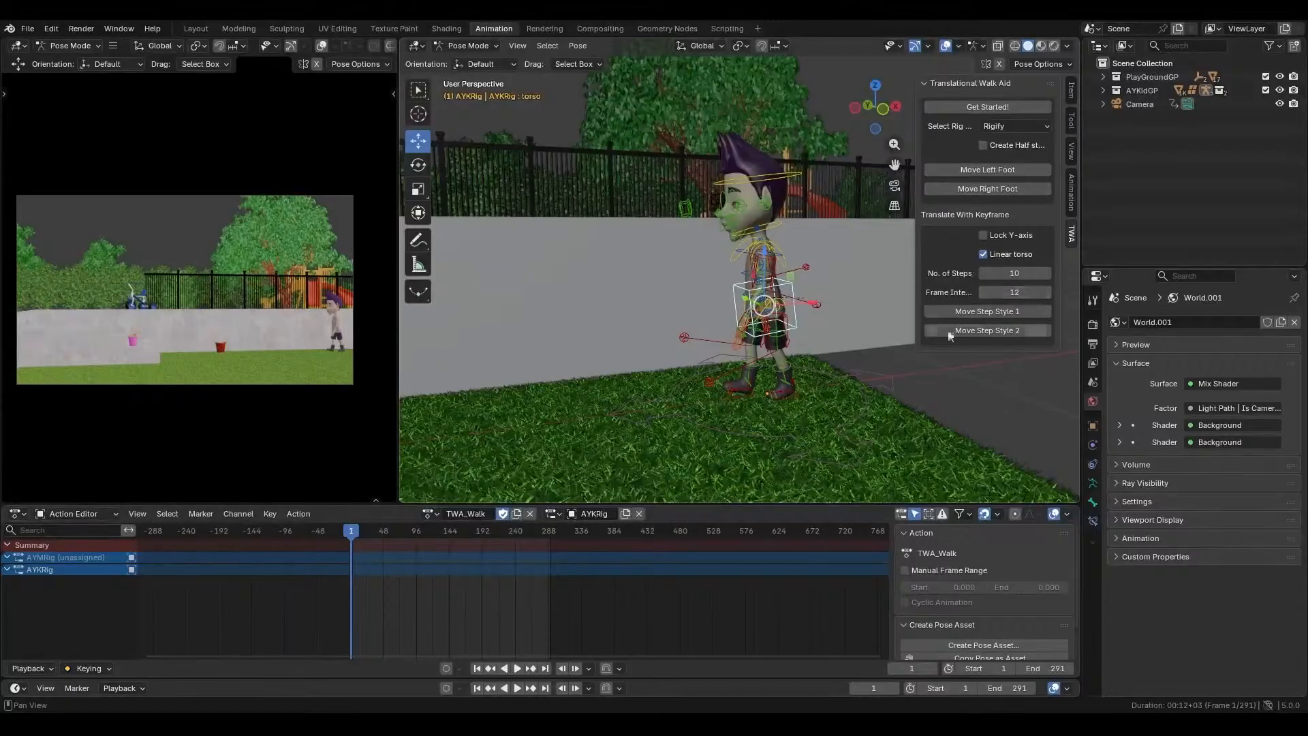
- Try keyframing the torso forward 2 steps with Move Step Style 1, scrub through the result and undo it
click(1004, 273)
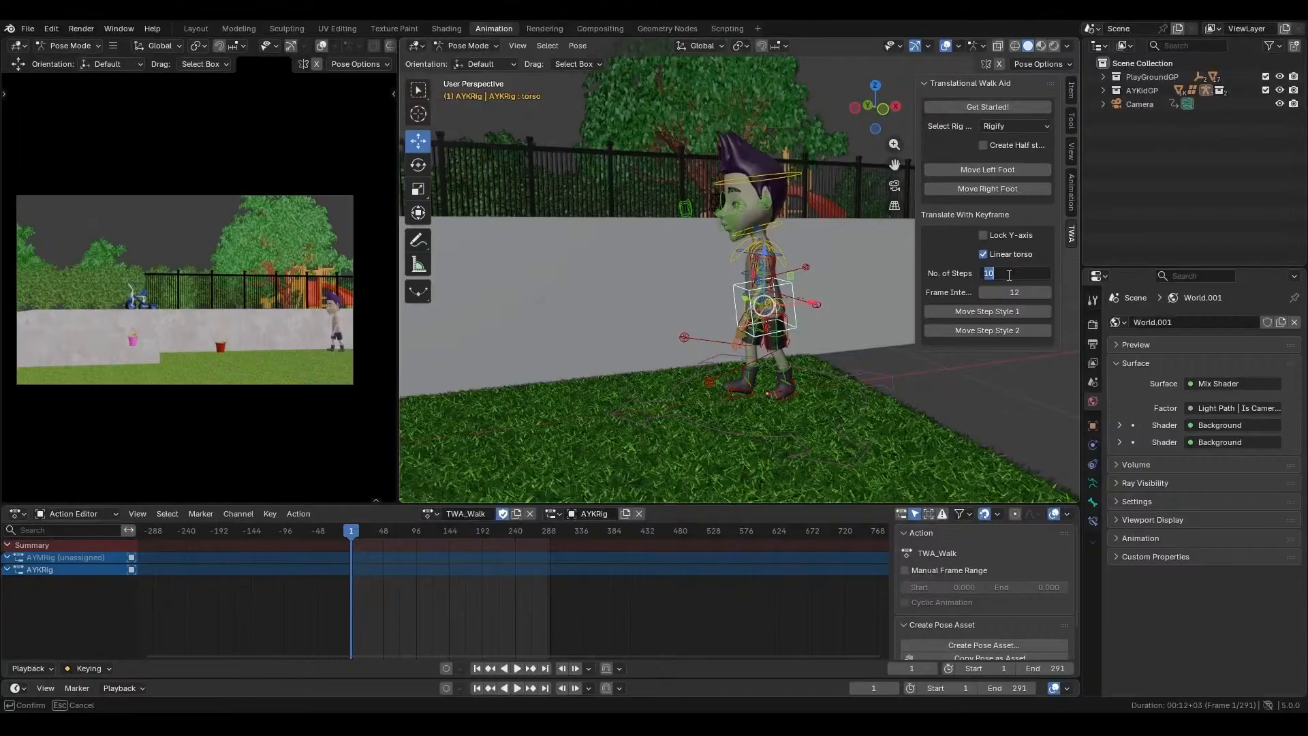
text(2)
key(Return)
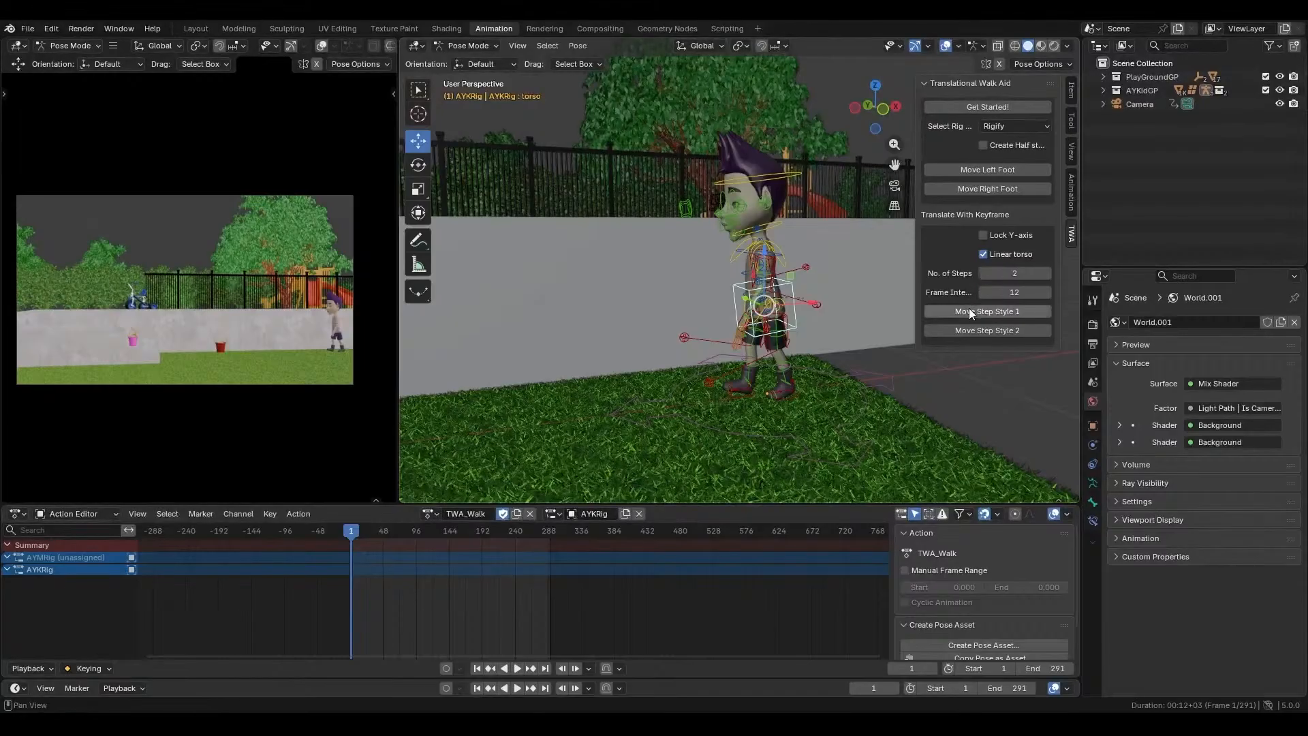
click(966, 312)
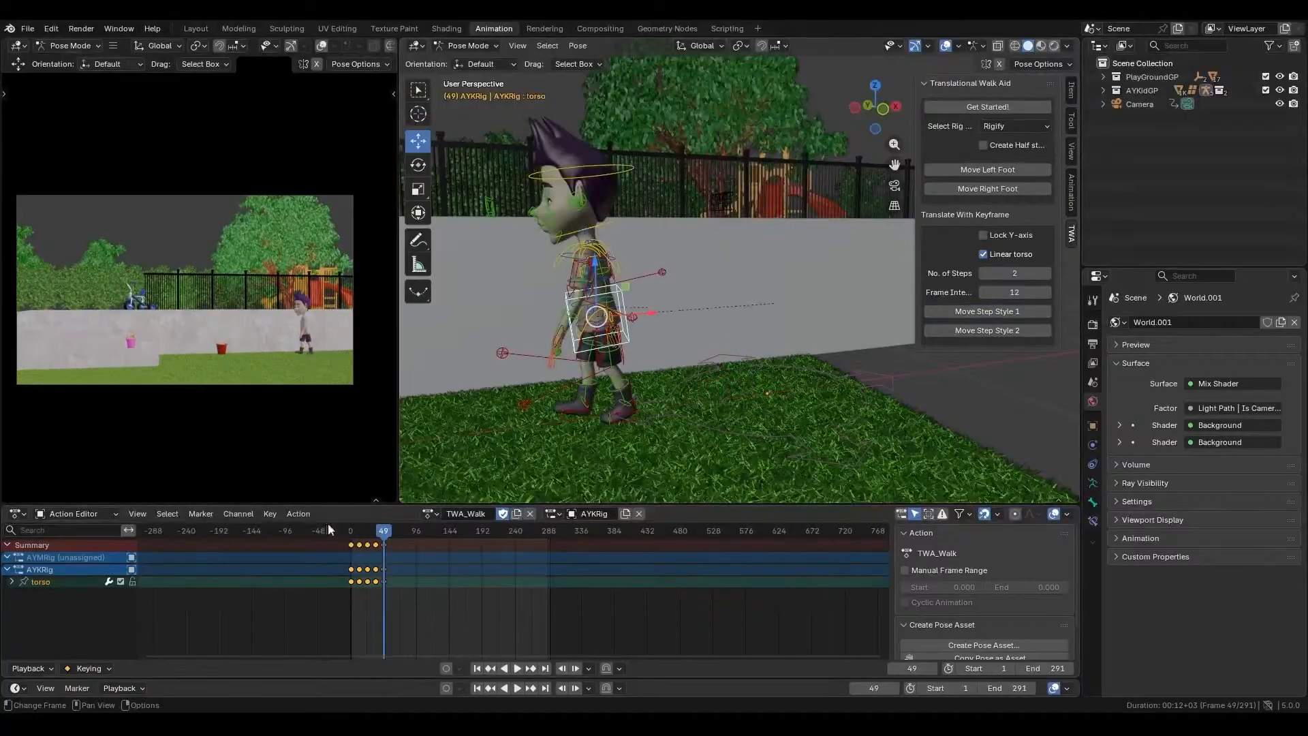
drag(350, 529, 419, 541)
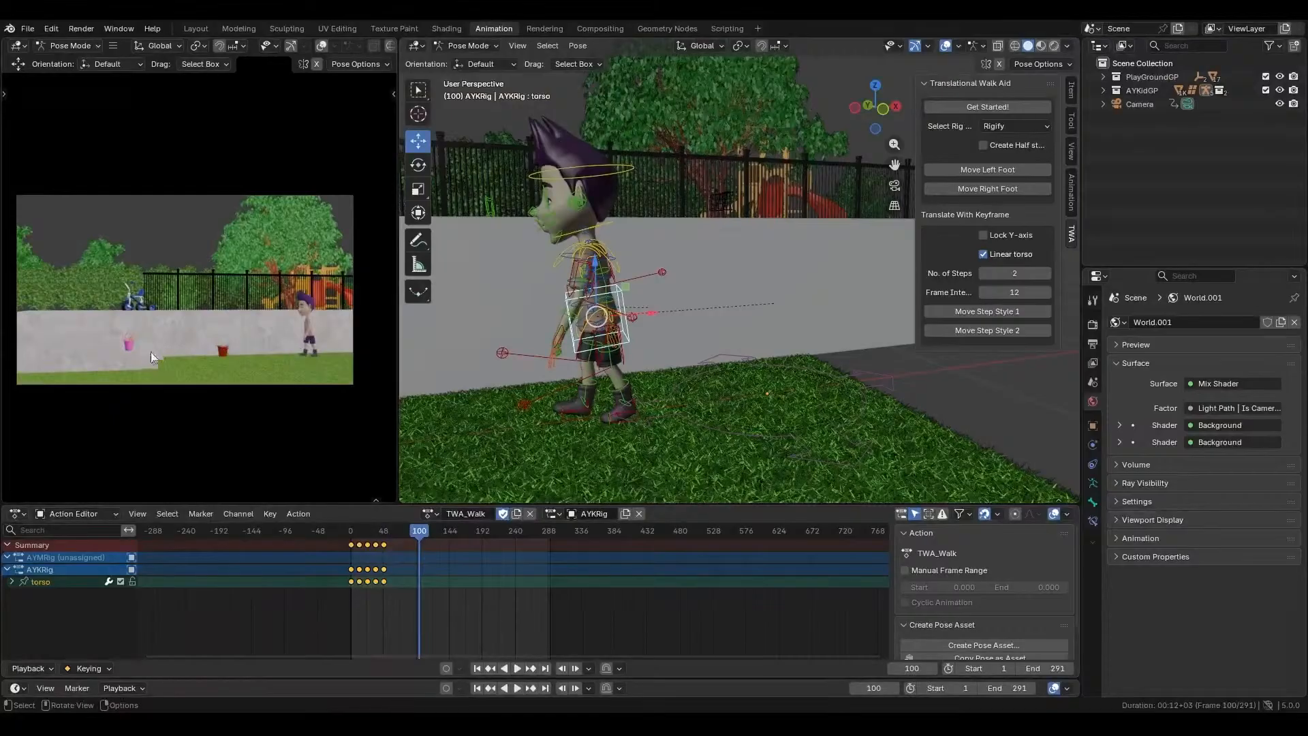
key(ctrl+z)
- Try Move Step Style 1 on the torso with 7 steps, check how far the boy travels and undo the keyframes
click(1009, 274)
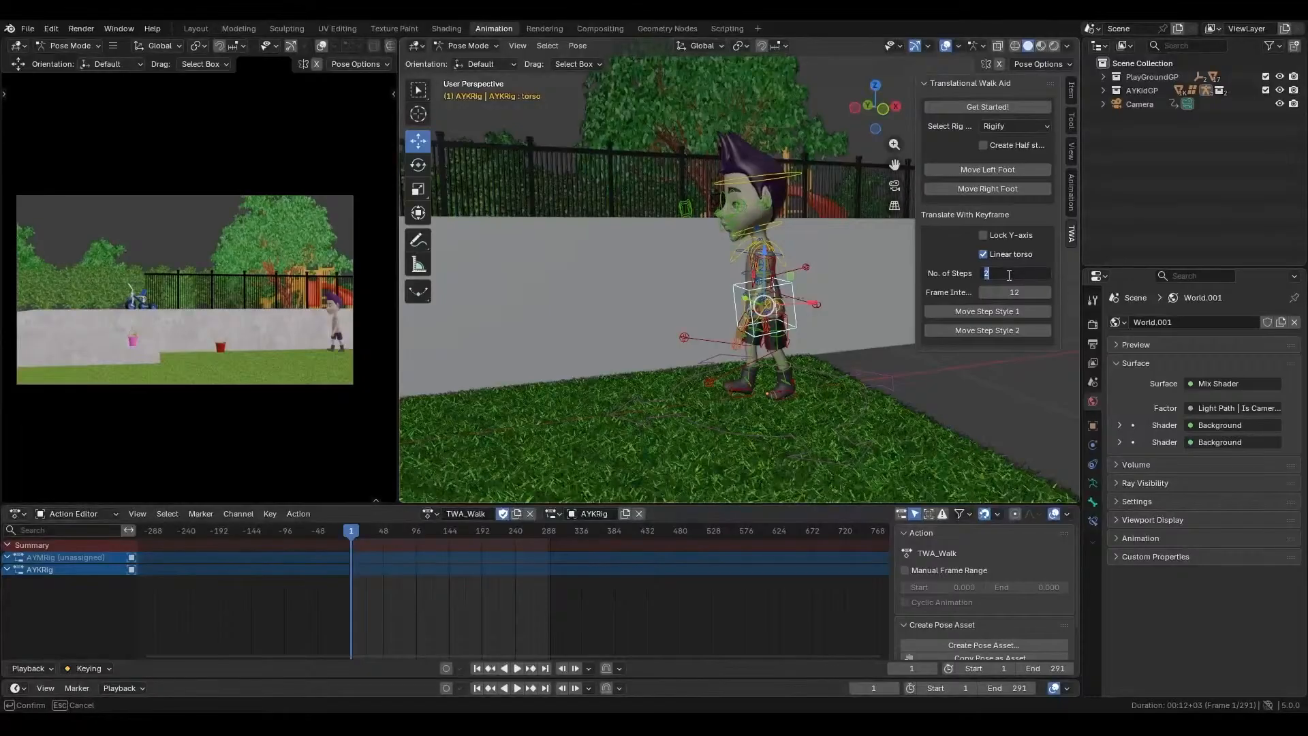
key(Return)
click(982, 311)
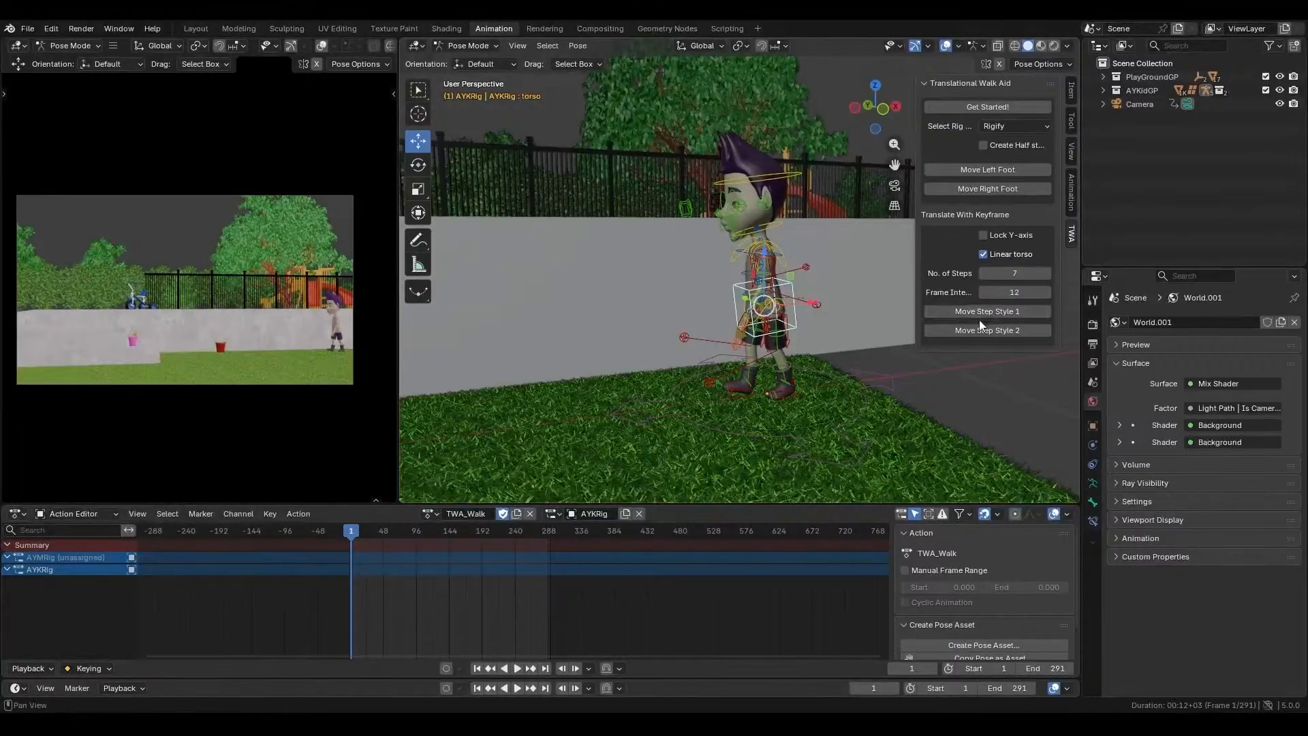
drag(349, 533, 521, 551)
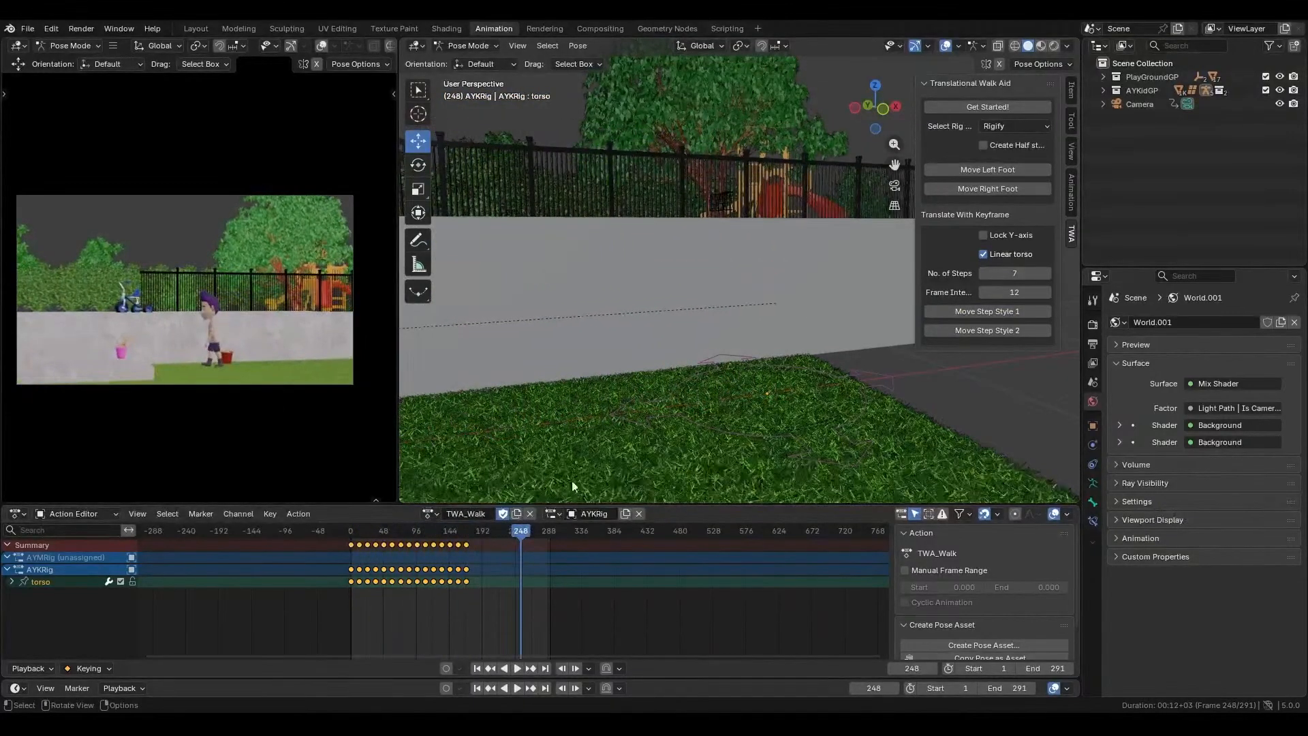
key(KP_Decimal)
scroll(771, 394, down, 5)
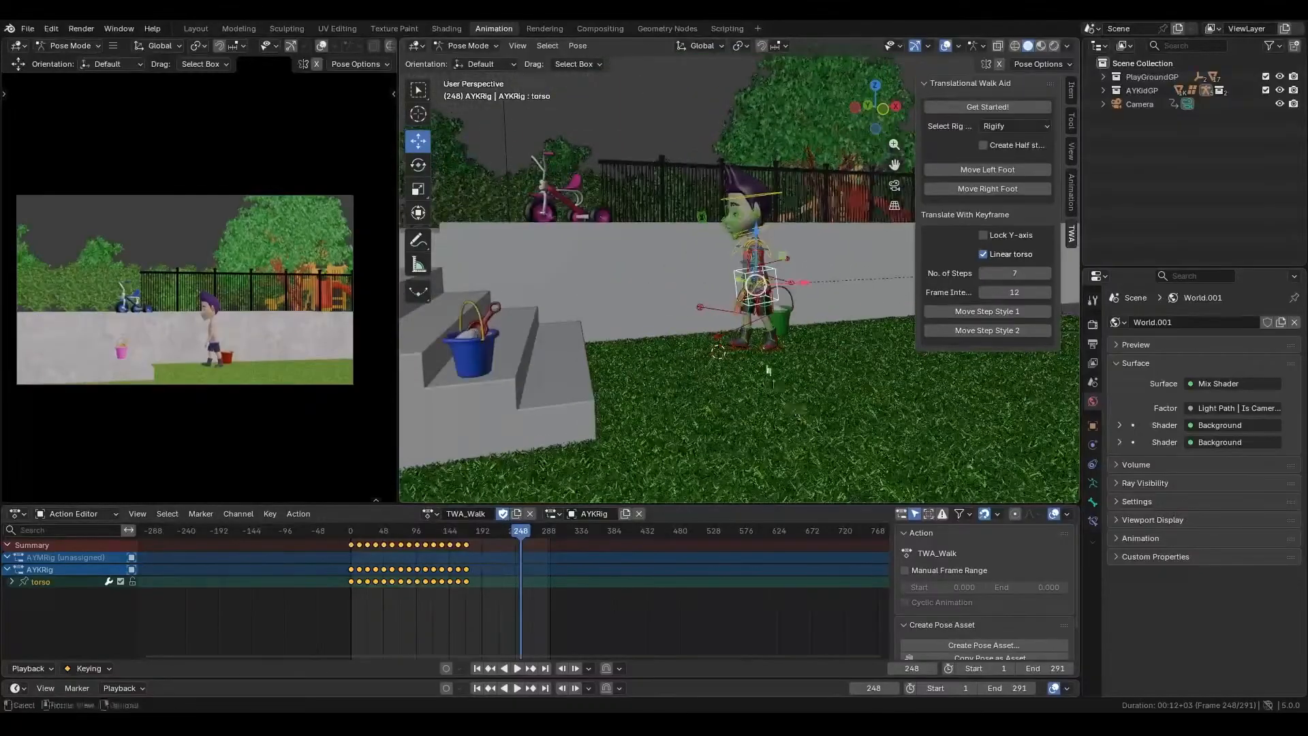
click(477, 668)
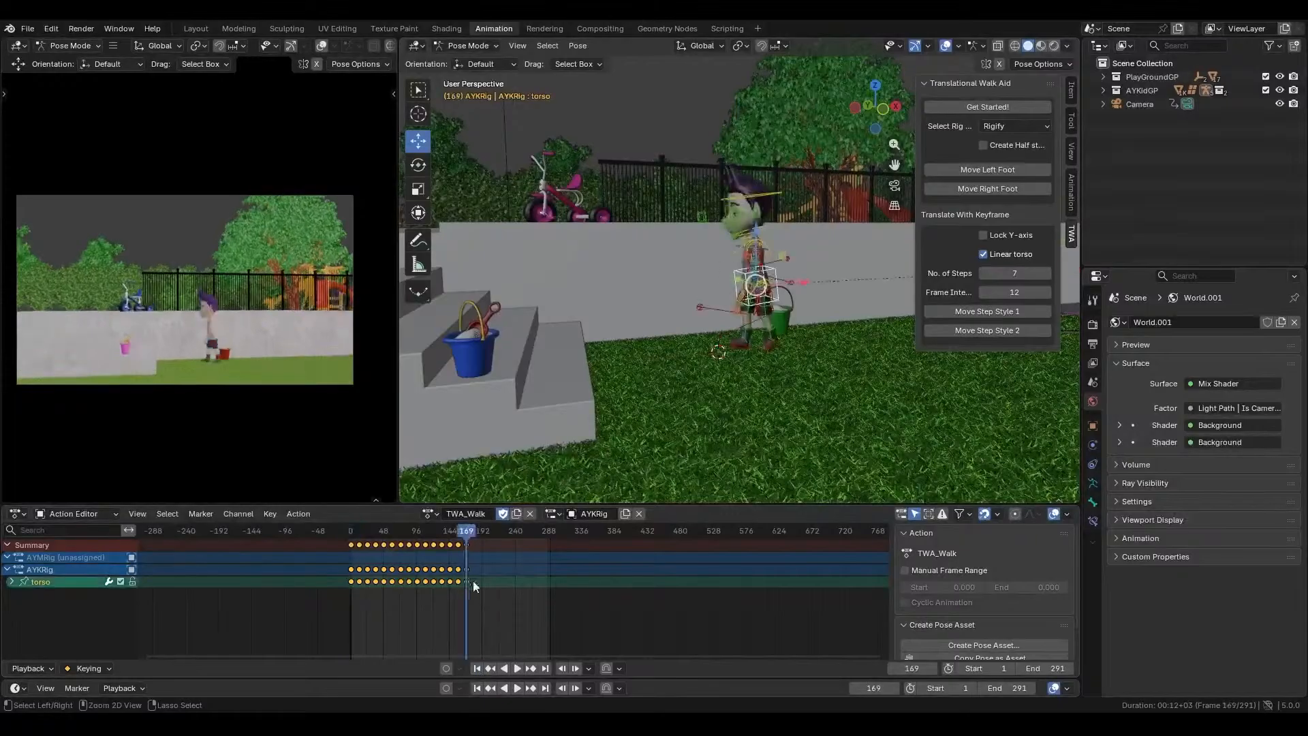
click(478, 587)
- Set the number of steps to 10, scrub the shot to frame 172 and return to frame 1
click(1001, 274)
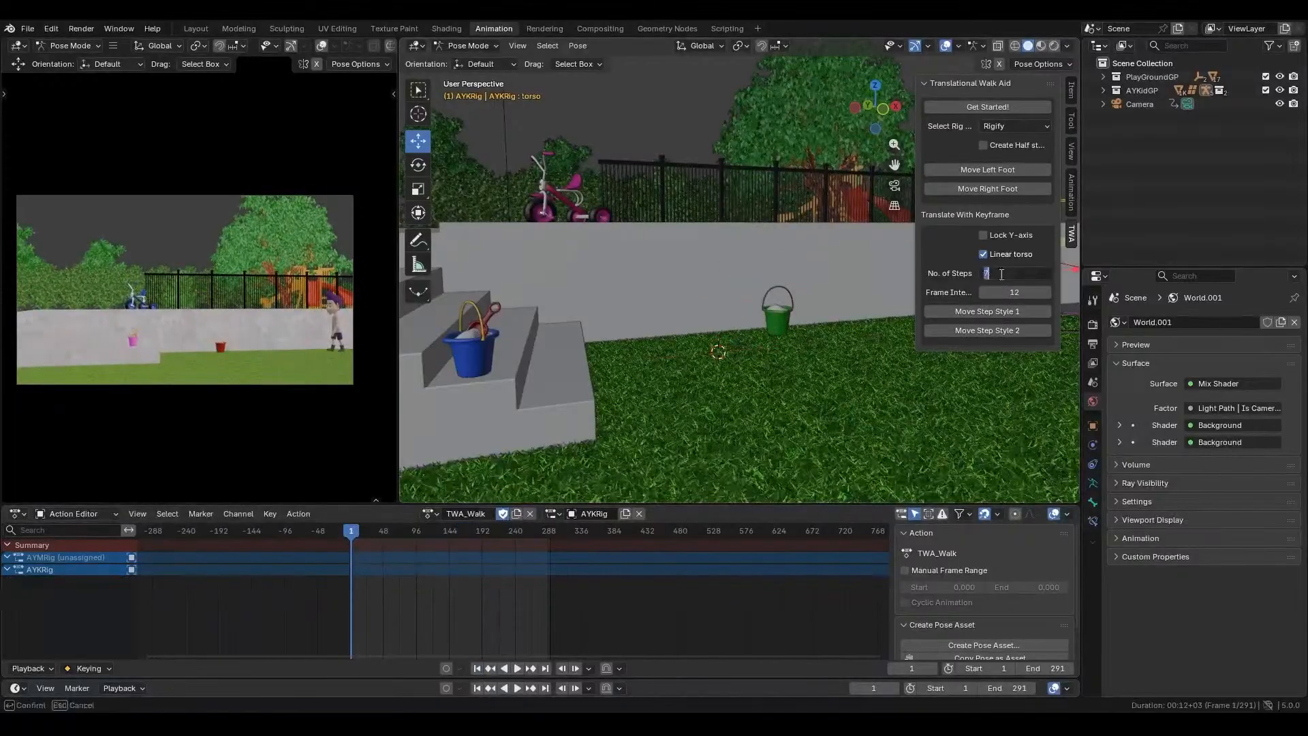
key(Return)
scroll(769, 387, down, 8)
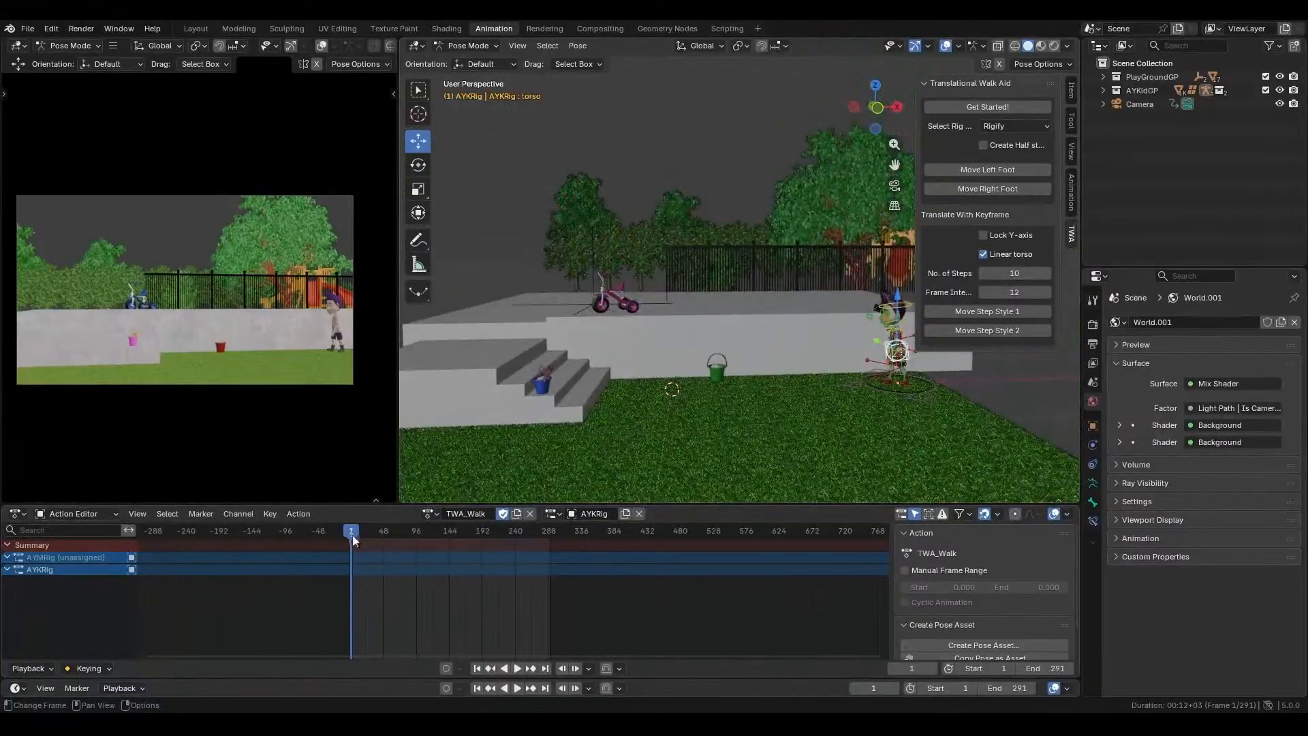
drag(352, 530, 473, 633)
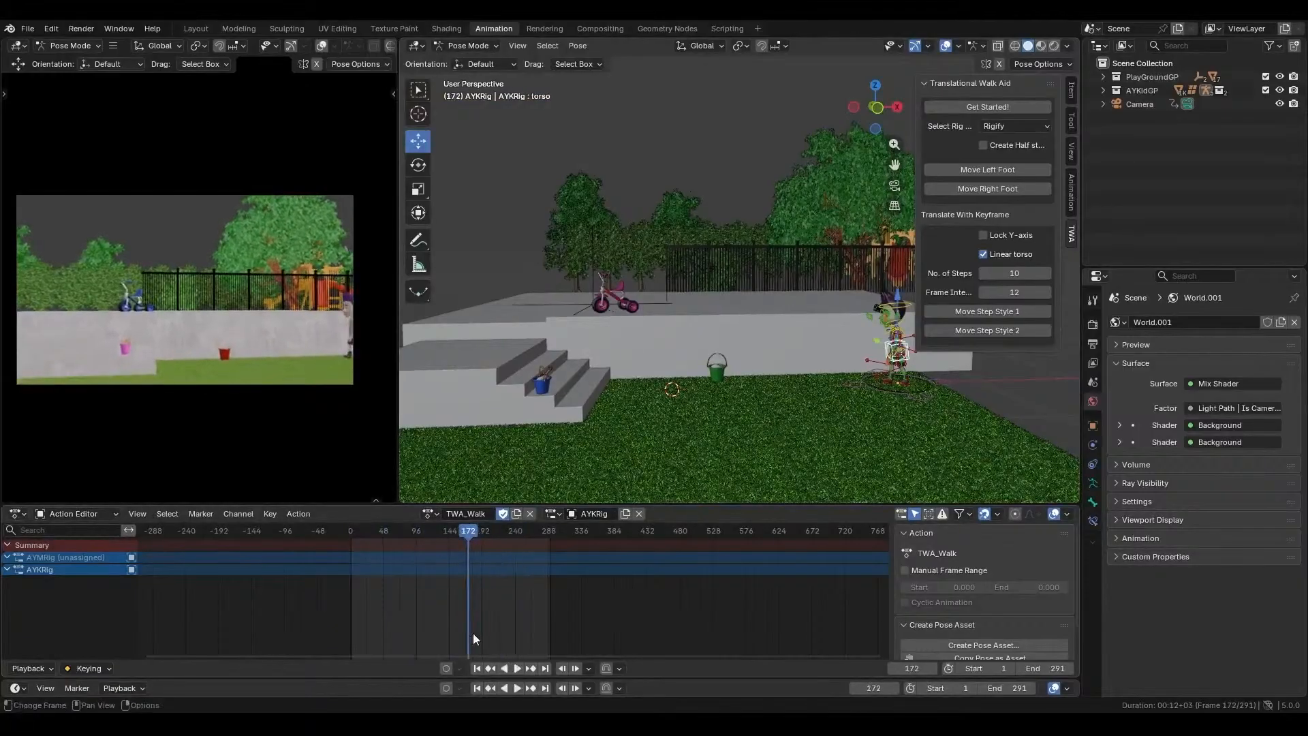
click(477, 668)
- Select all of the rig's controls and generate the forward walk with Move Step Style 1
middle_drag(850, 345, 801, 346)
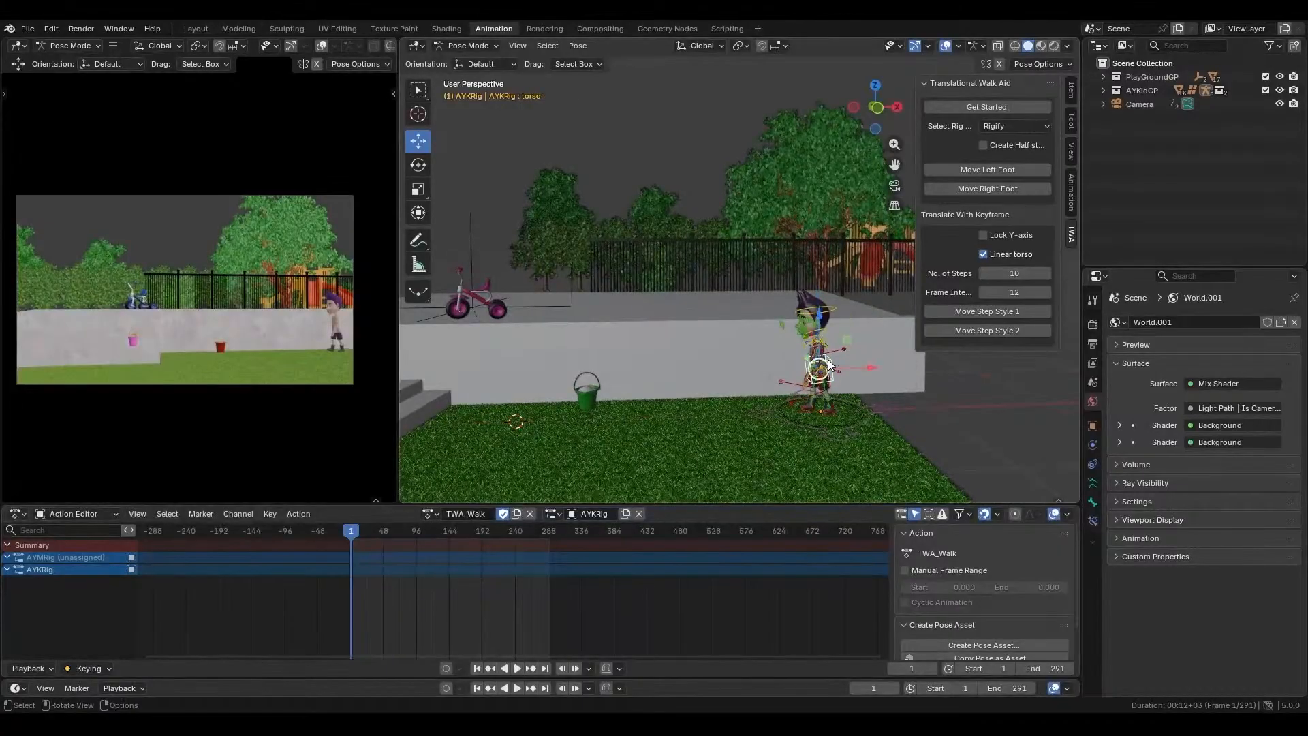
key(a)
middle_drag(737, 412, 818, 370)
click(974, 312)
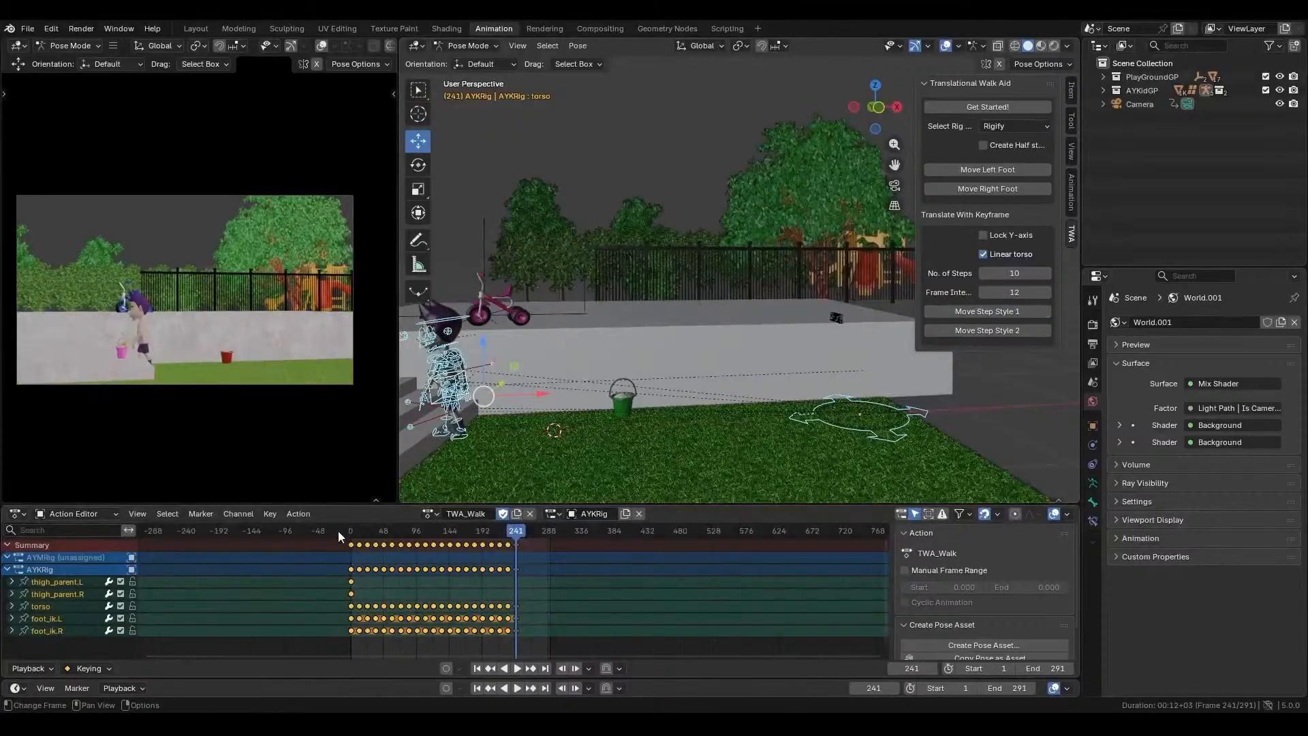
- Scrub through the generated walk and examine the foot keyframes and the boy's position at the concrete steps
drag(354, 537, 515, 558)
scroll(538, 568, up, 7)
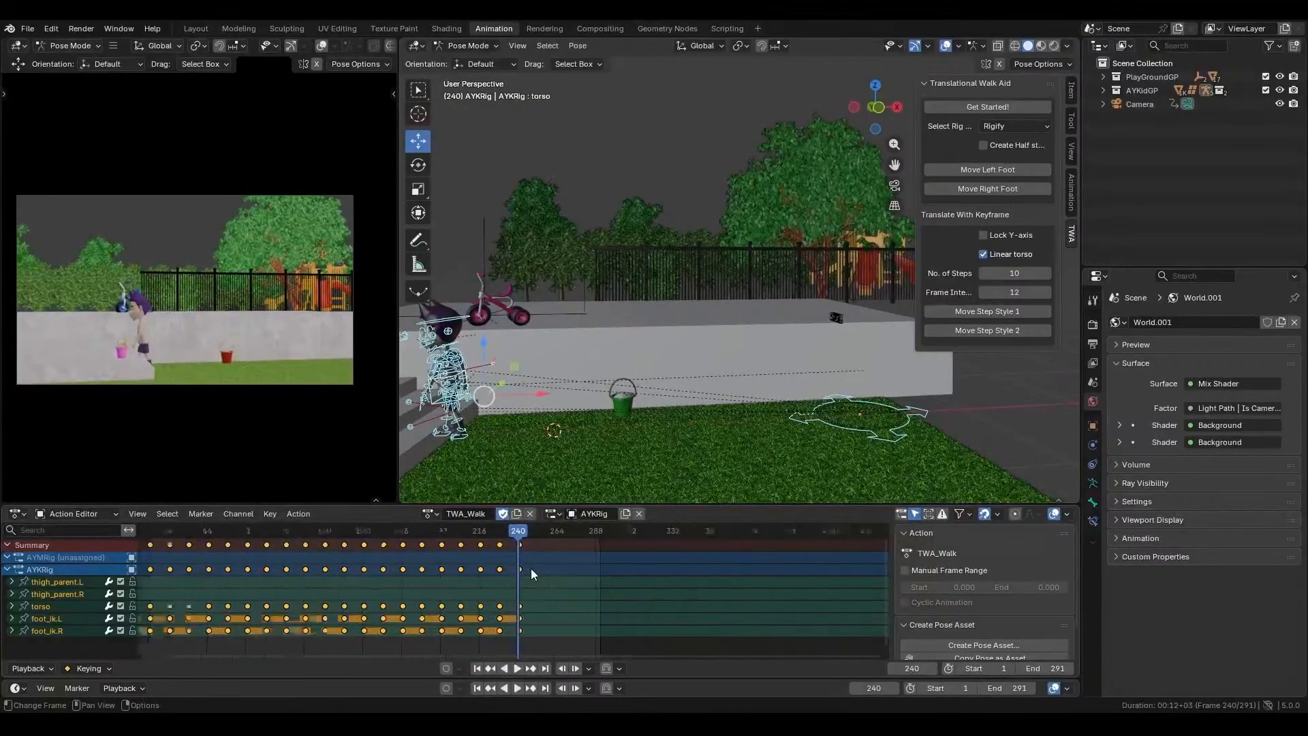
scroll(530, 568, up, 4)
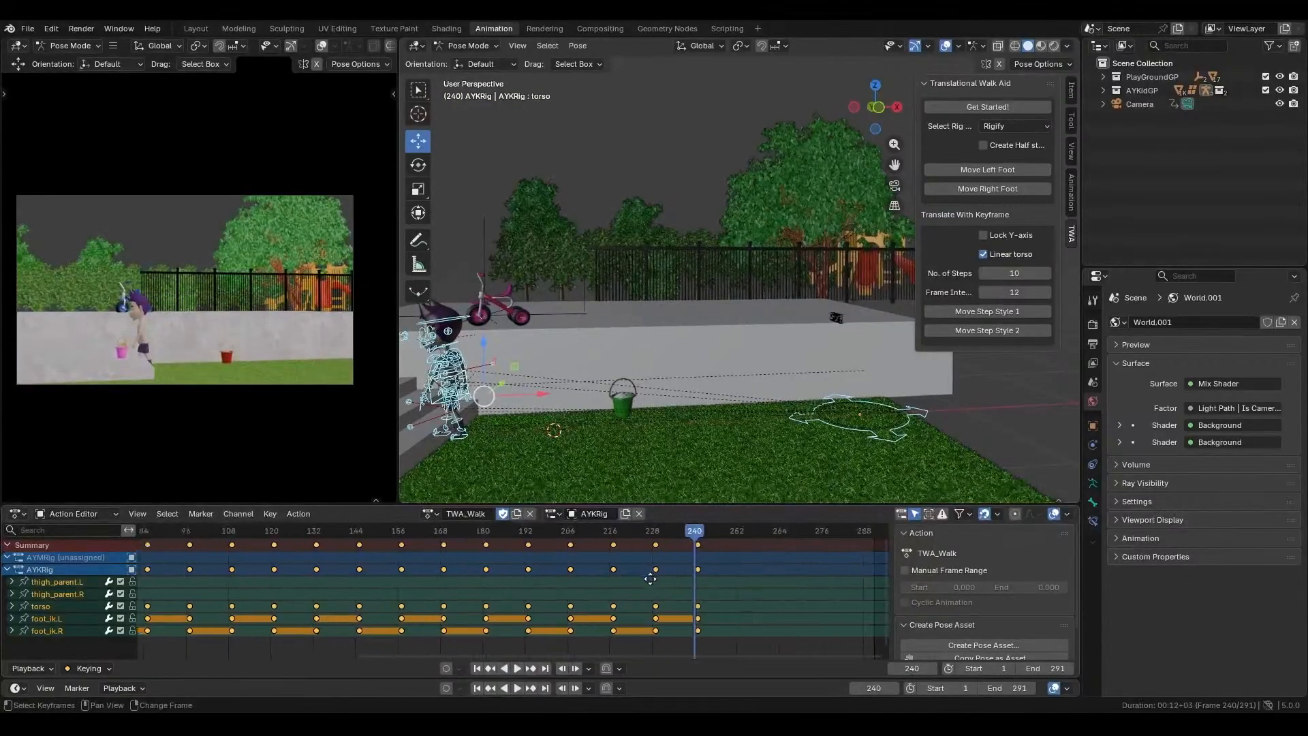
scroll(660, 394, up, 6)
middle_drag(660, 395, 673, 326)
click(717, 543)
drag(699, 534, 644, 610)
scroll(636, 608, down, 2)
scroll(637, 593, down, 4)
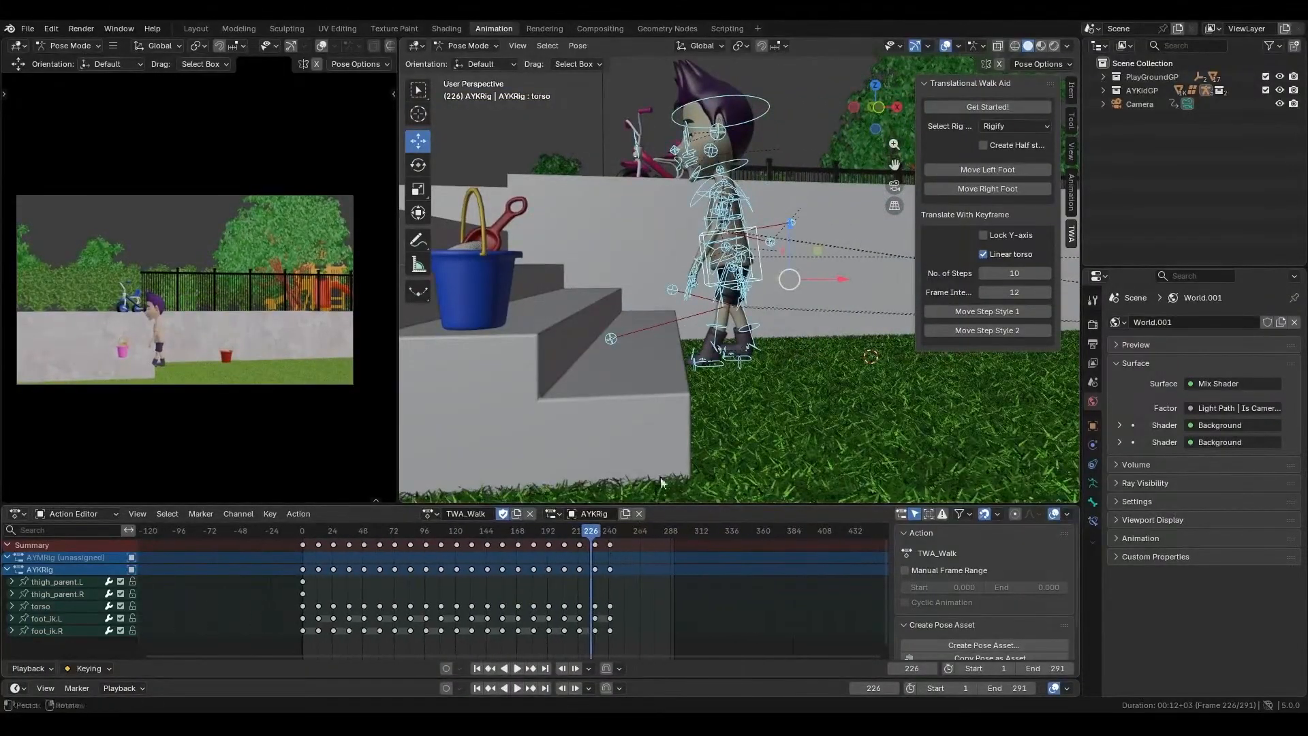
- Select the torso control and make its walk keyframes linear, with the Linear torso option enabled
click(760, 271)
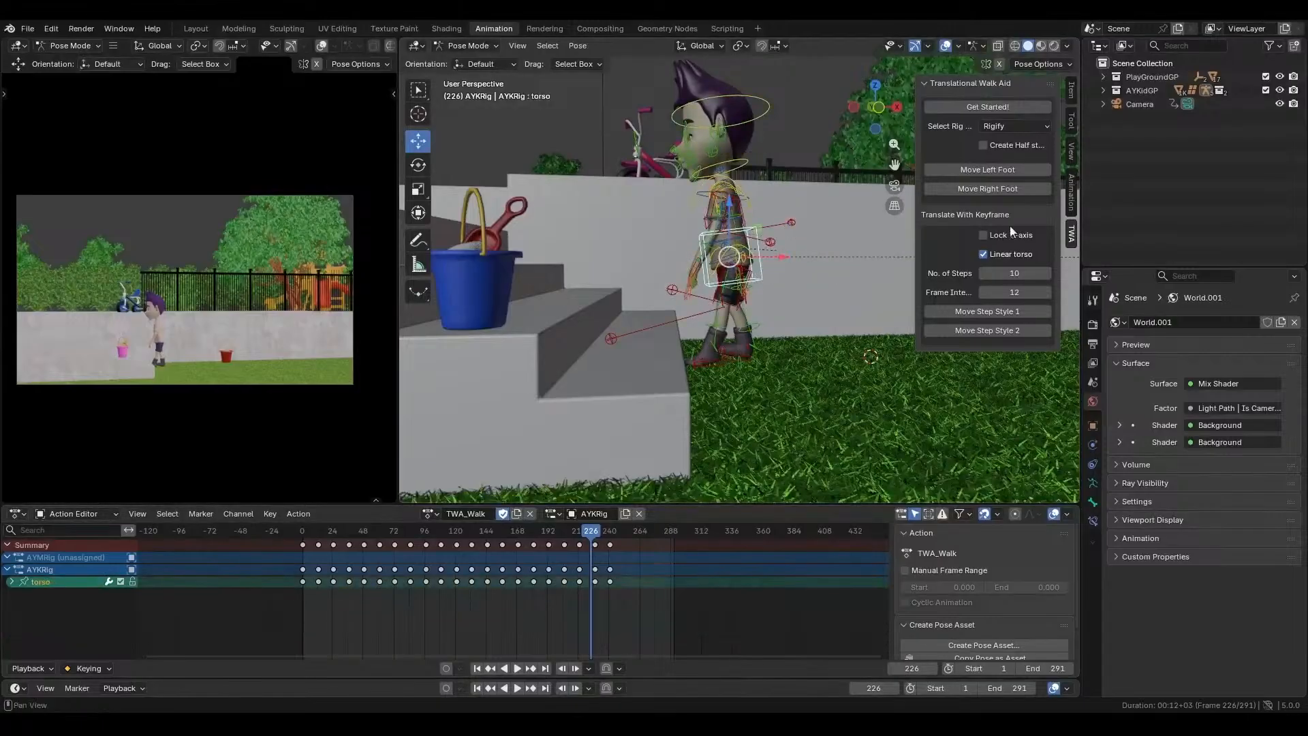
click(983, 255)
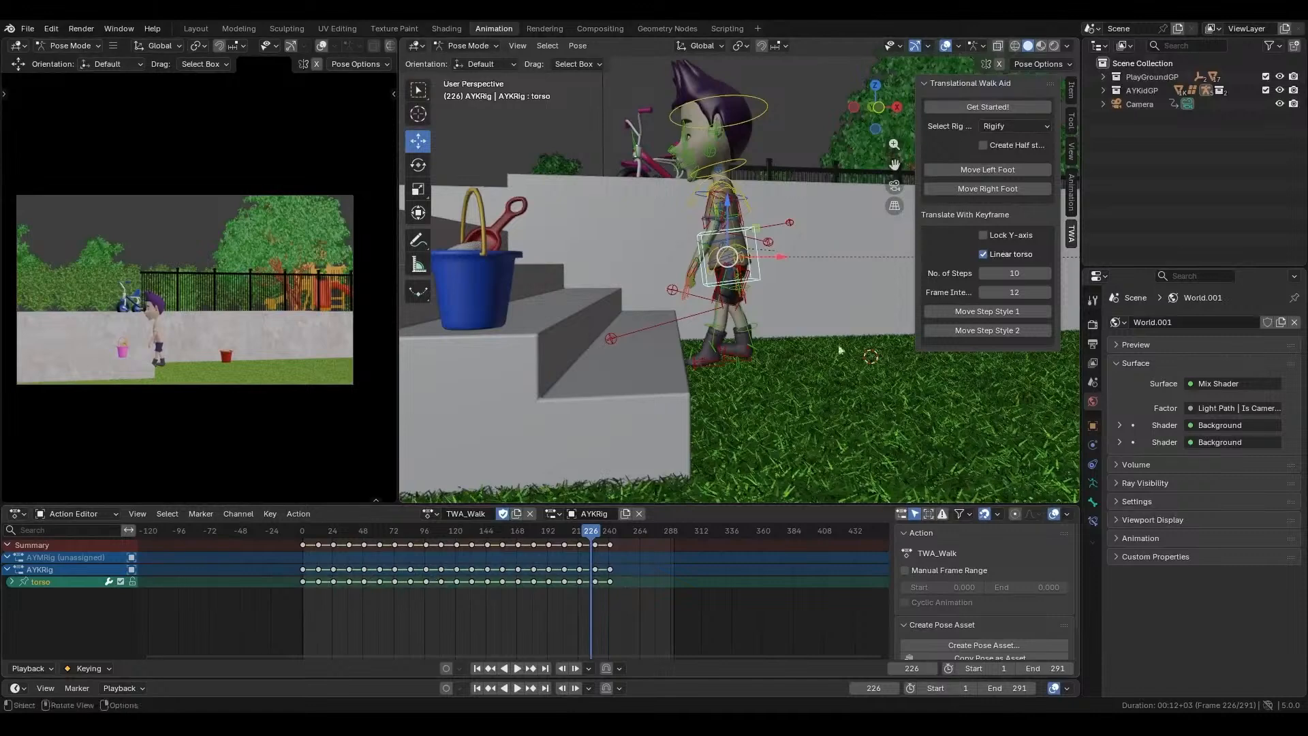
click(983, 254)
click(984, 253)
- Assign the AYK_Walk action to the rig at frame 226, with the torso control selected
click(433, 513)
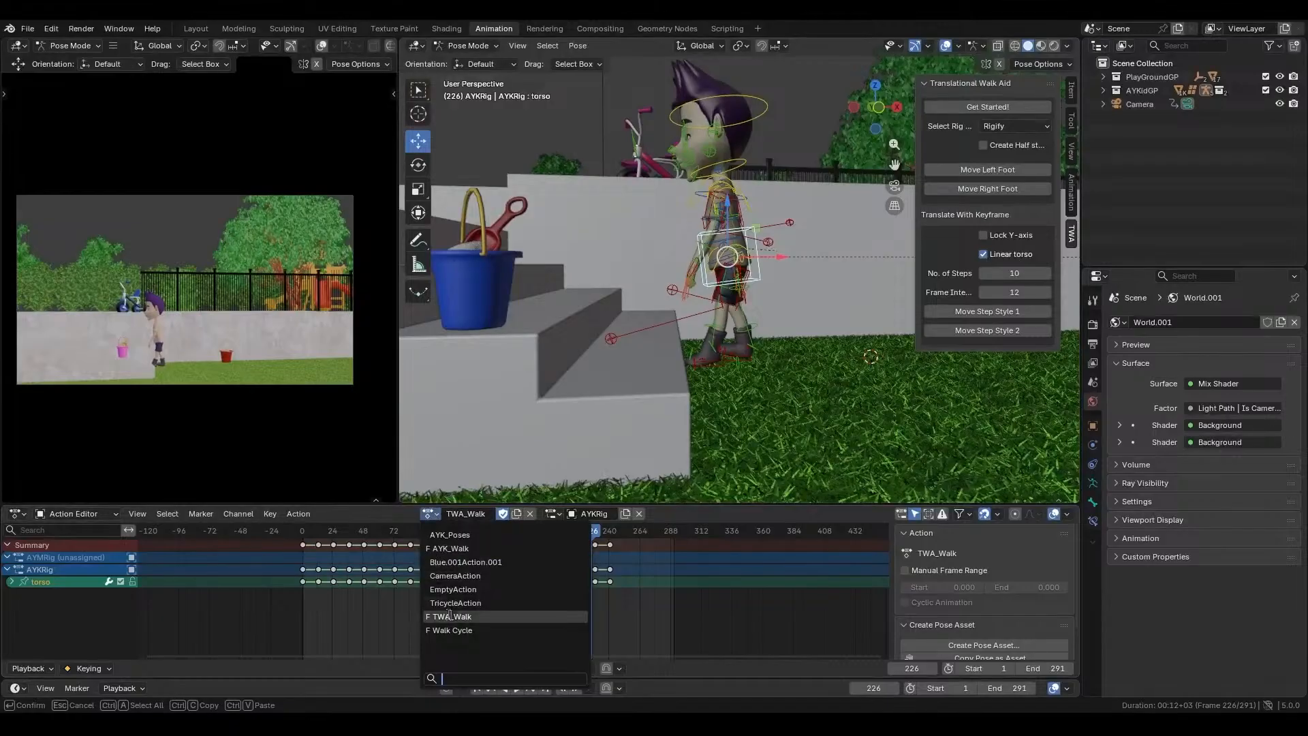
click(460, 548)
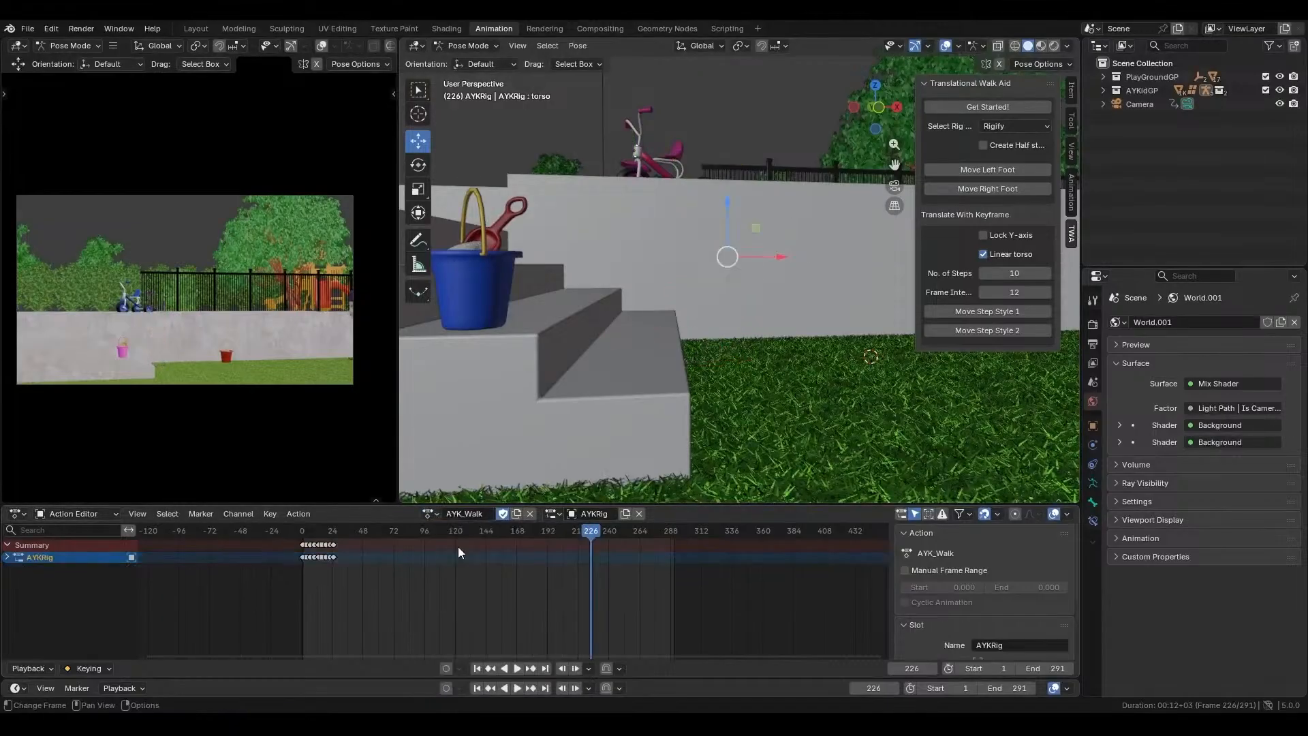
key(KP_Decimal)
scroll(783, 355, down, 5)
scroll(781, 354, down, 2)
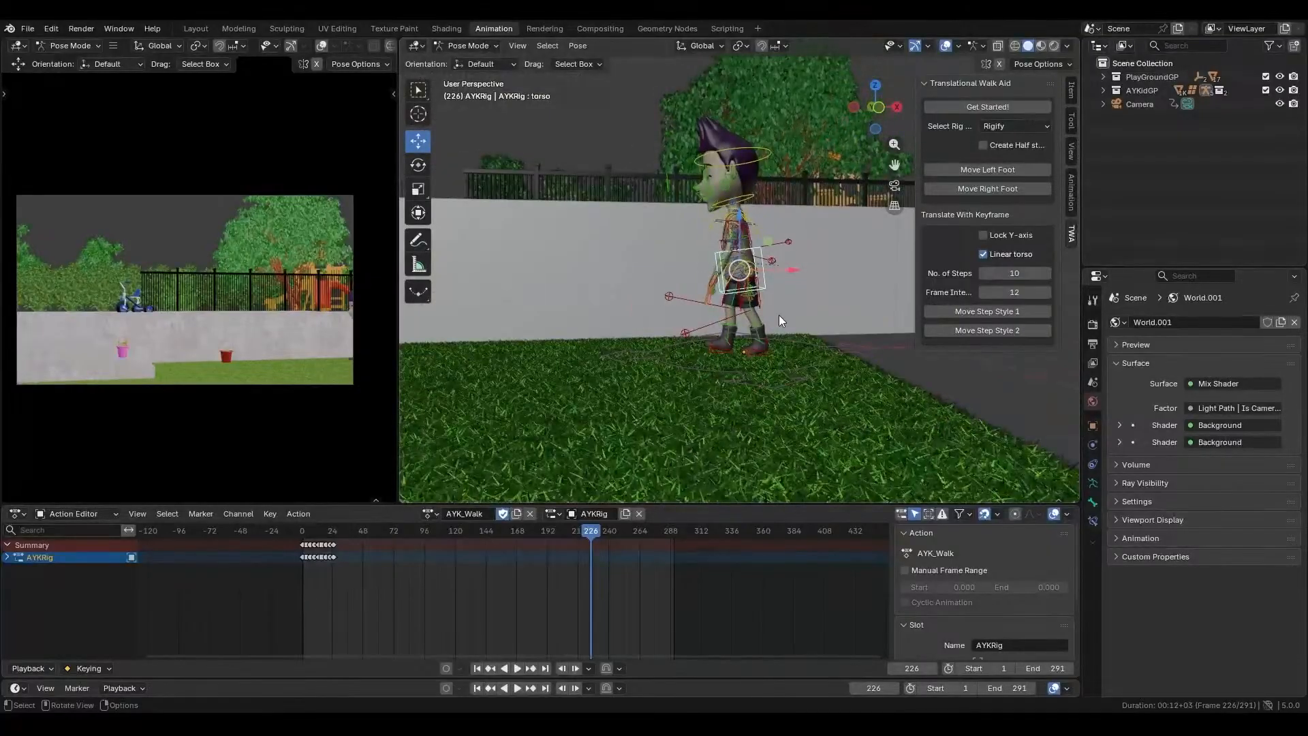
- Select all rig controls except the root, expand the AYKRig channels and copy all keyframes of the AYK_Walk action
key(a)
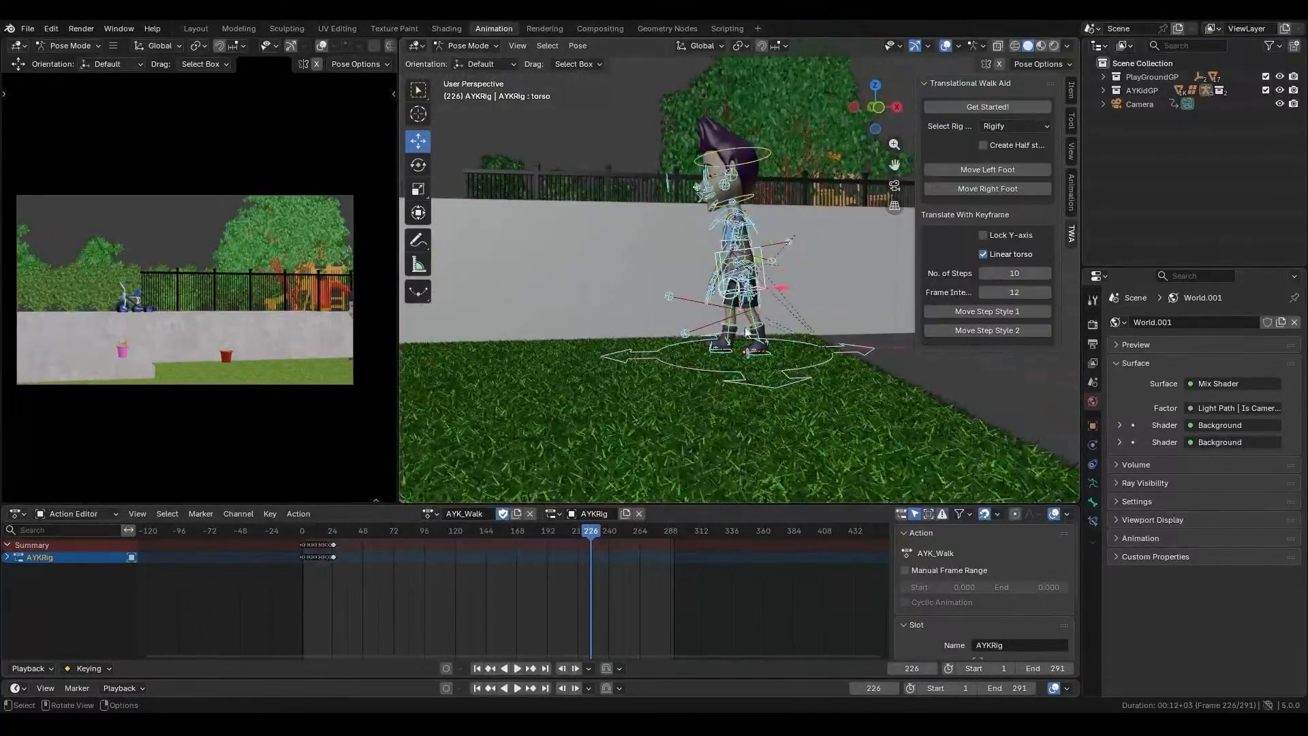
shift+click(721, 369)
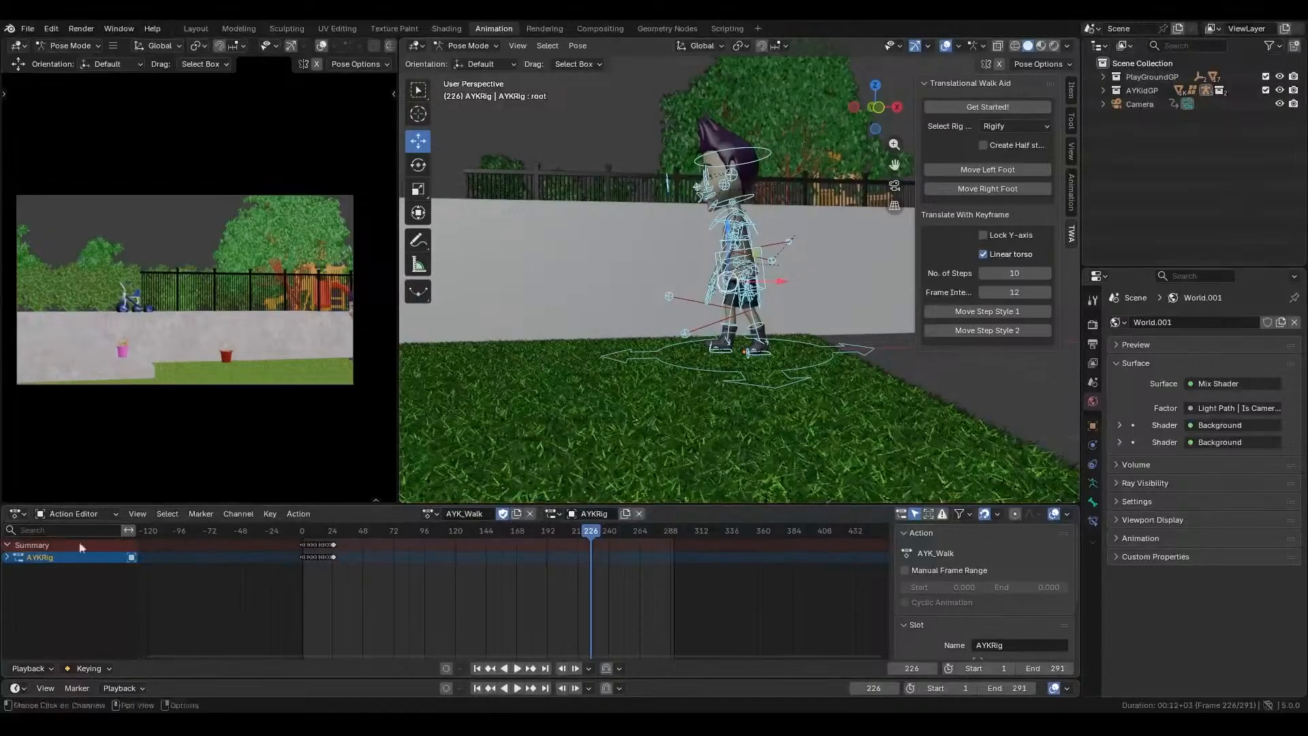
click(8, 558)
click(365, 544)
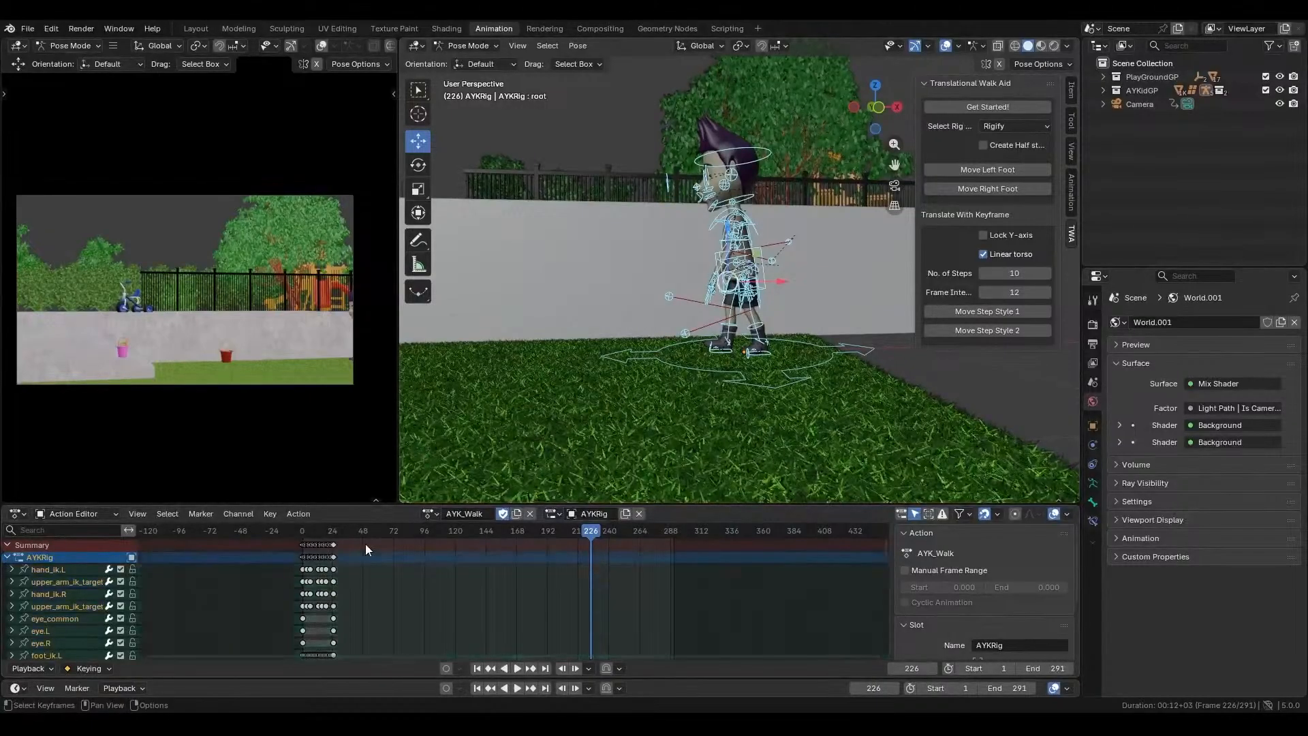
key(a)
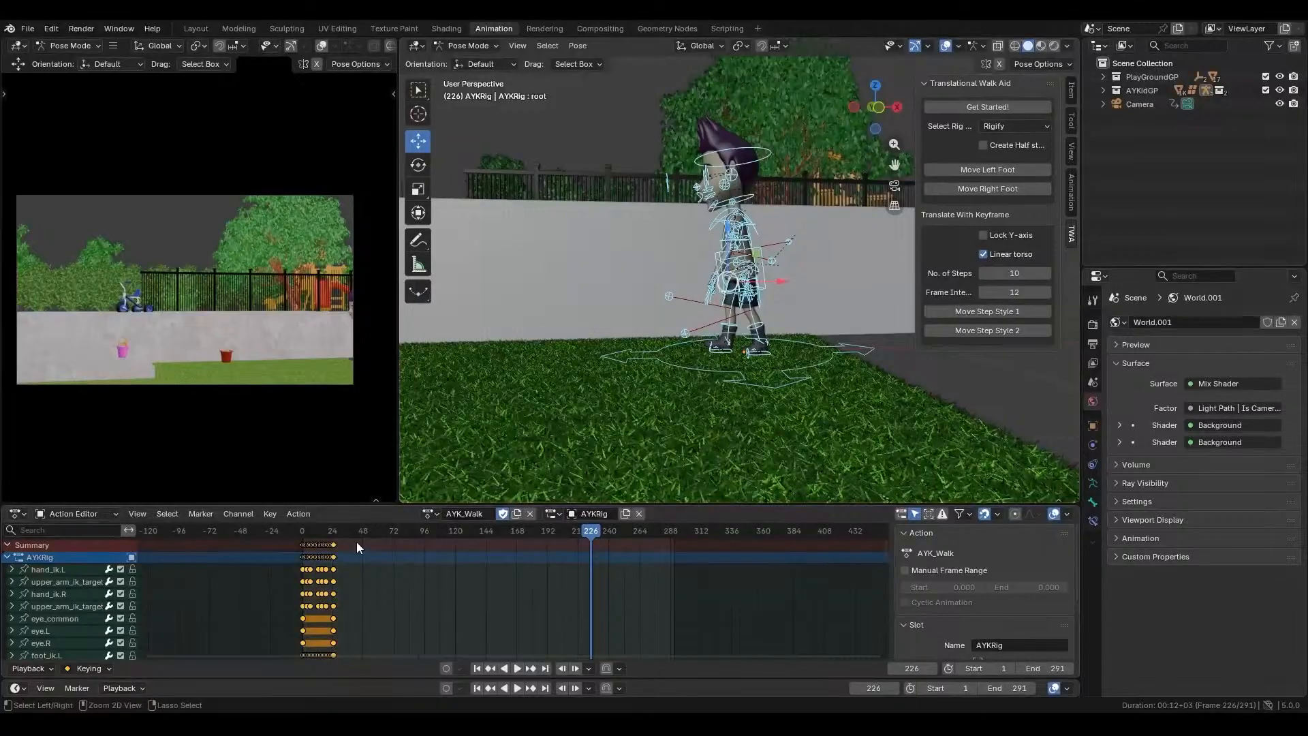
- Assign the TWA_Walk action to the rig and go to frame 1
click(434, 514)
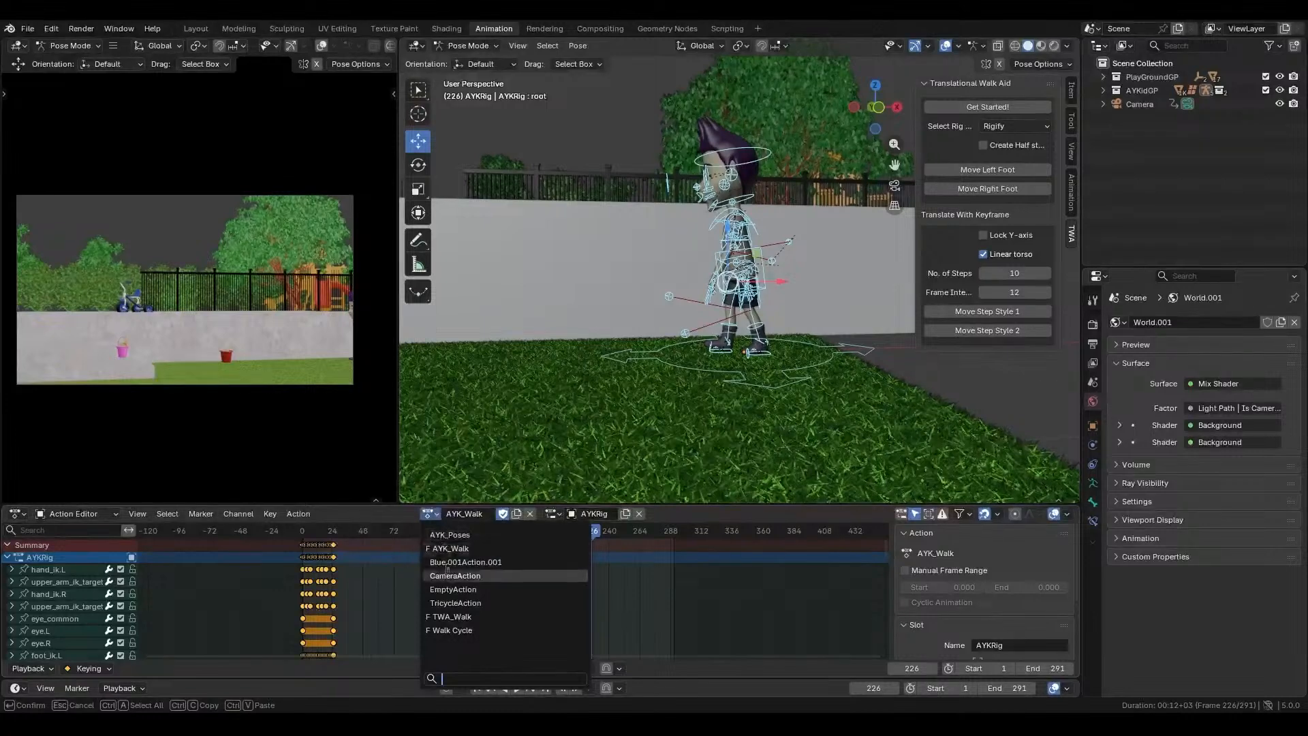
click(457, 617)
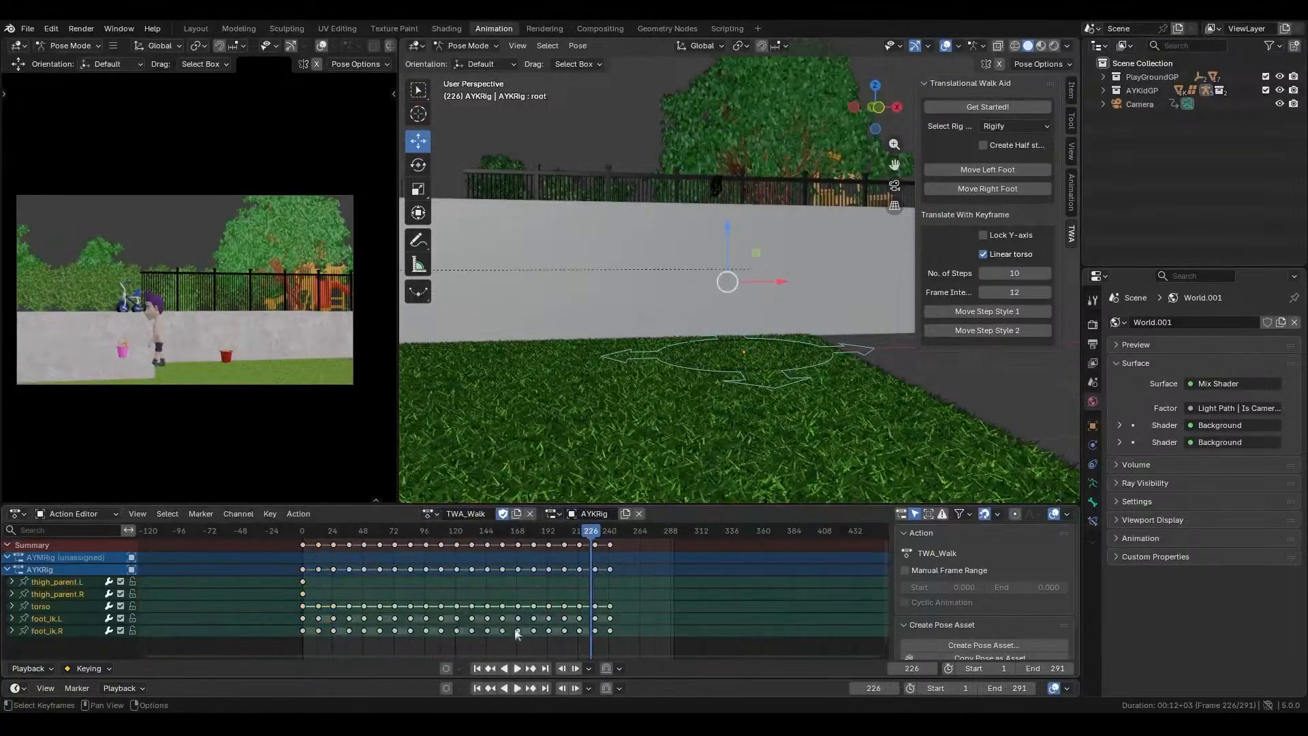
click(477, 668)
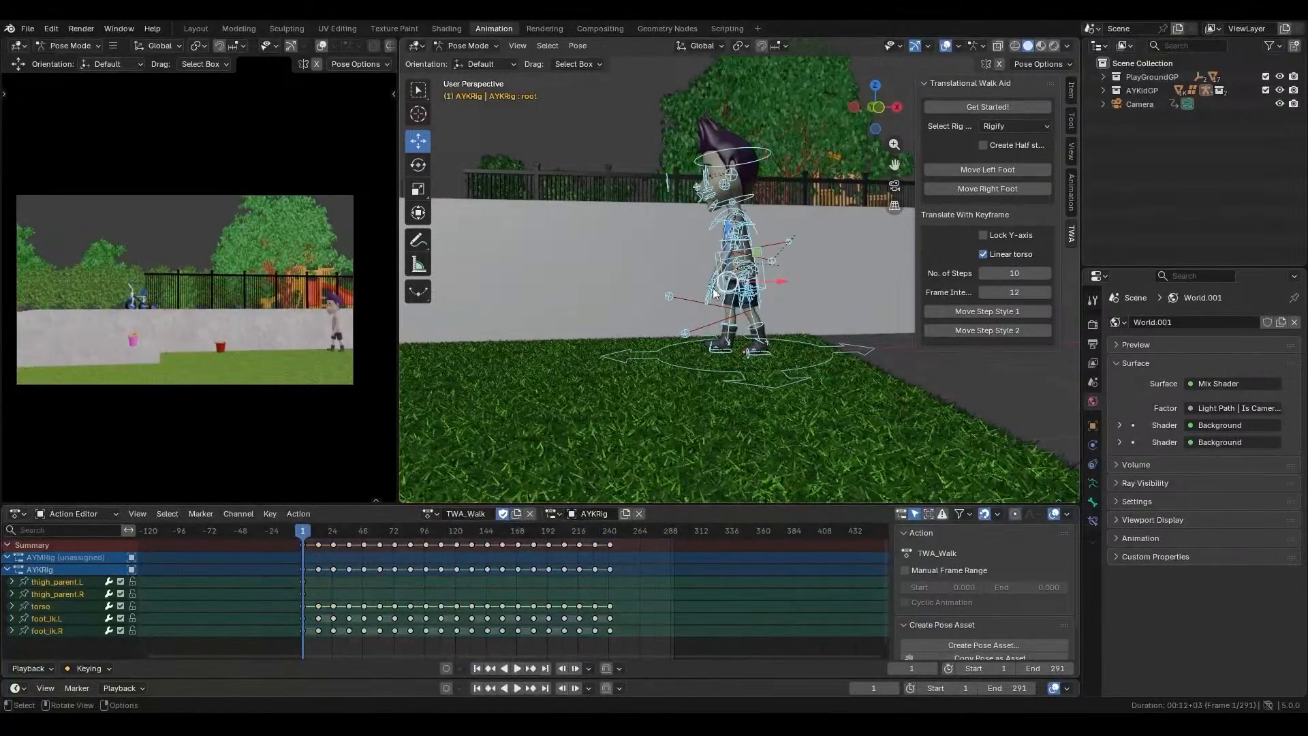
- Select the torso and both foot IK controls and enable the Lock Y-axis option of the walk aid
scroll(777, 294, up, 4)
click(795, 294)
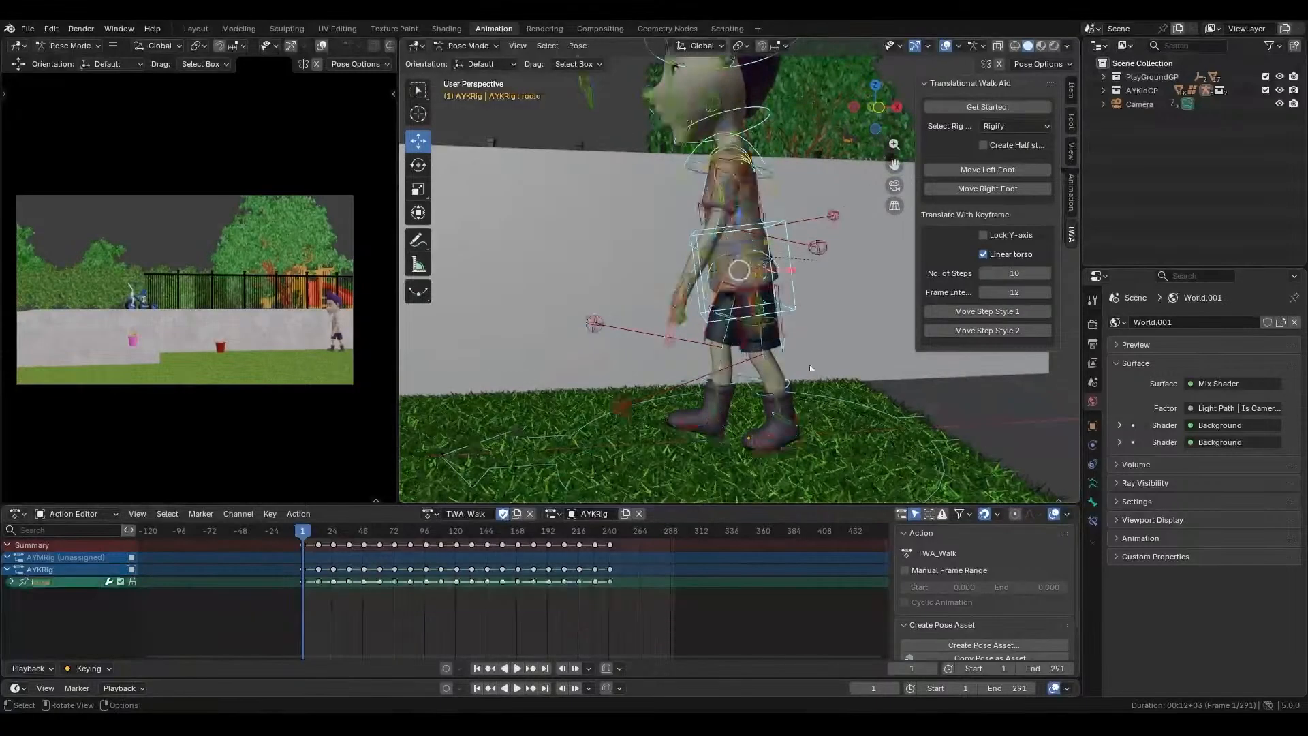
shift+click(789, 447)
shift+click(725, 436)
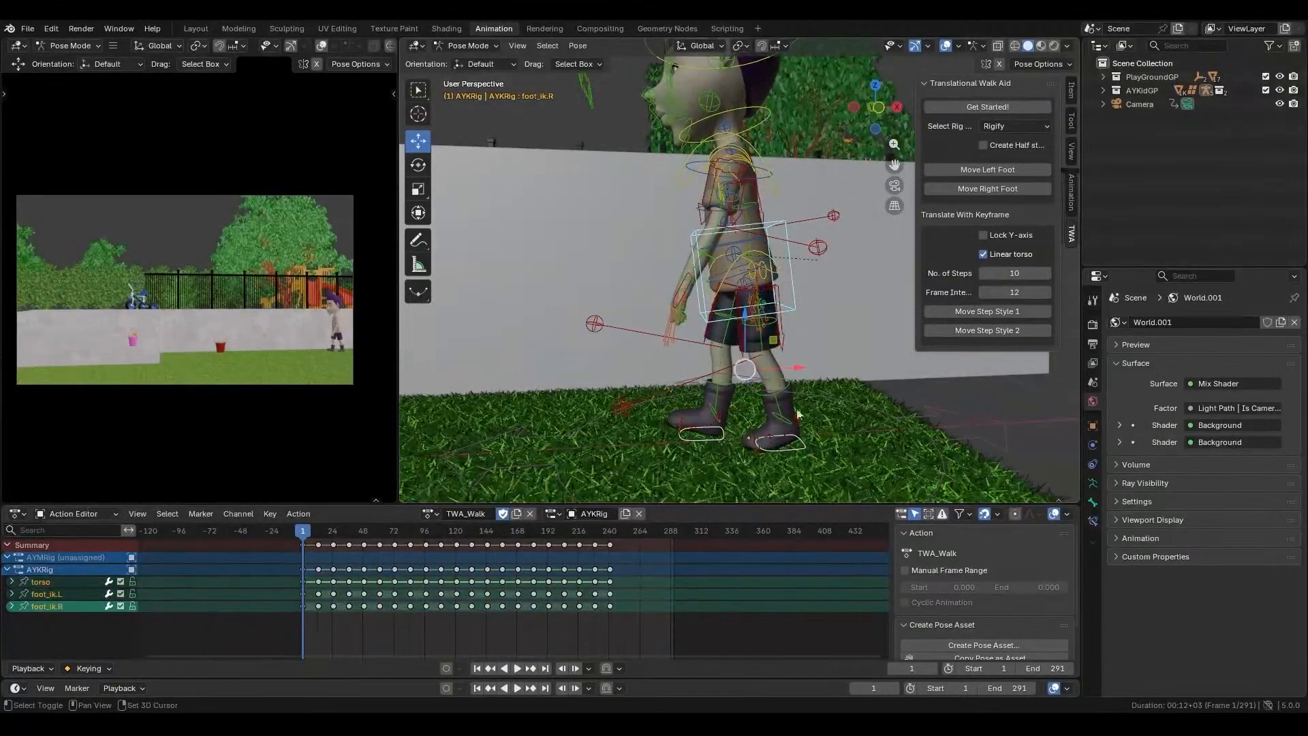
click(983, 235)
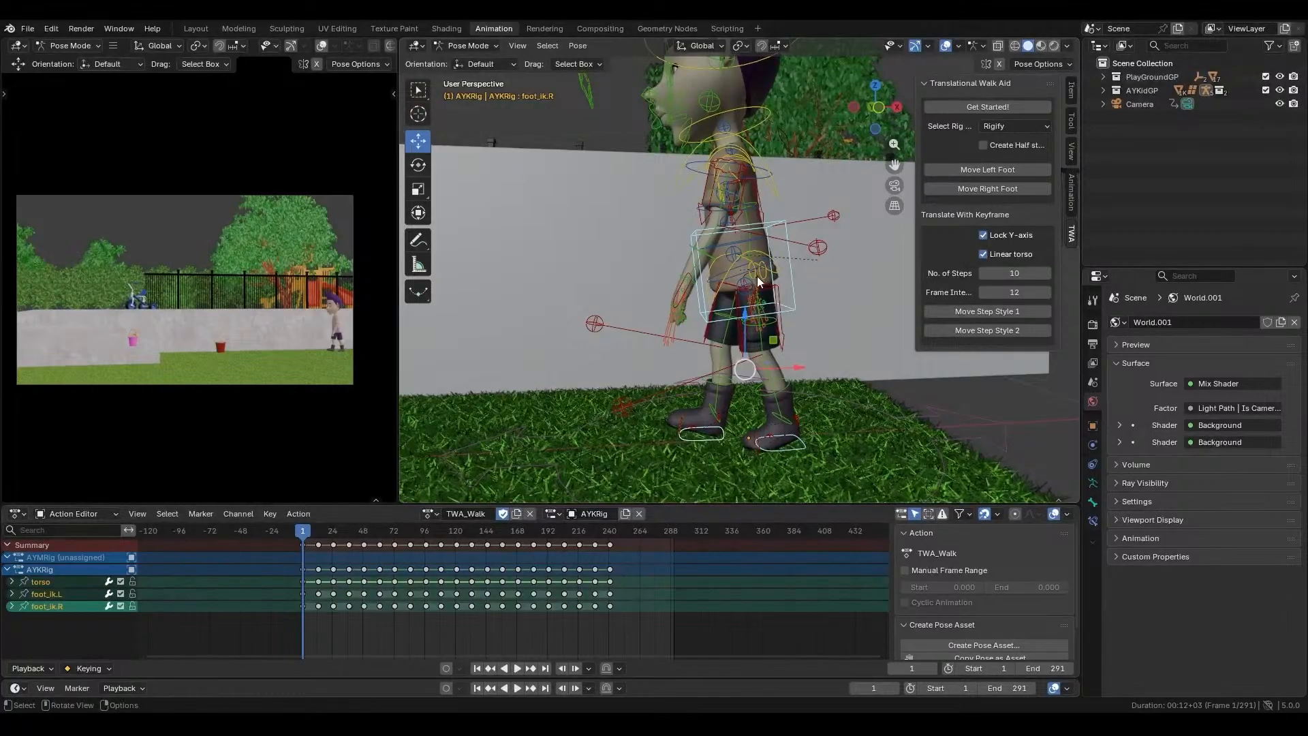
- Try to paste the copied walk-cycle keyframes into TWA_Walk at frame 1 for all controls except the root
key(a)
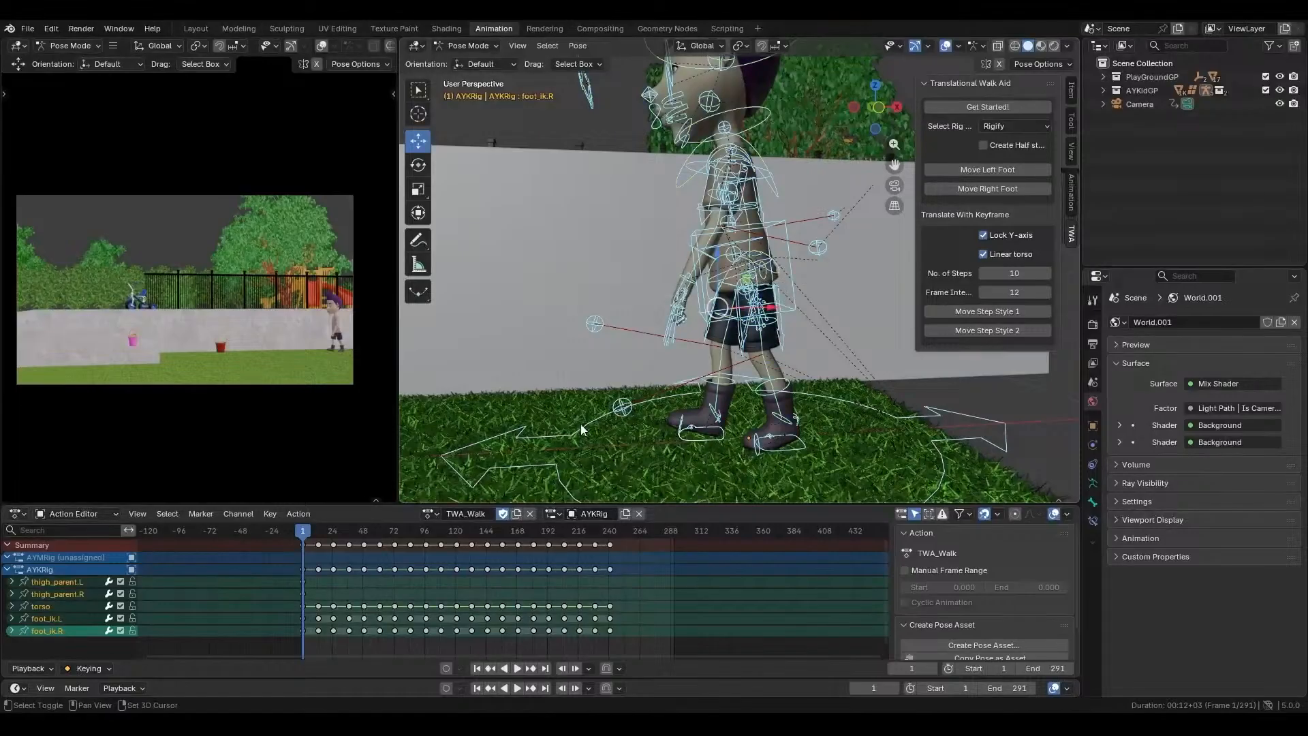
shift+click(583, 433)
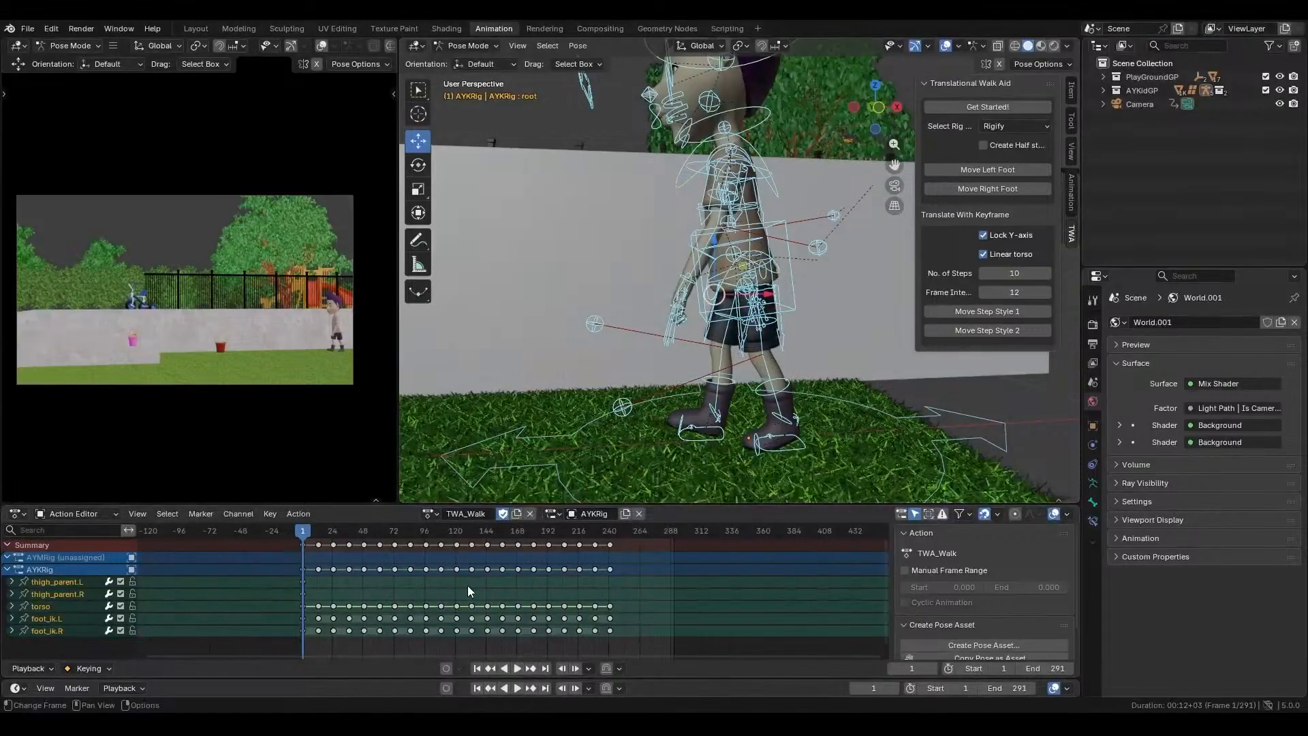
key(ctrl+v)
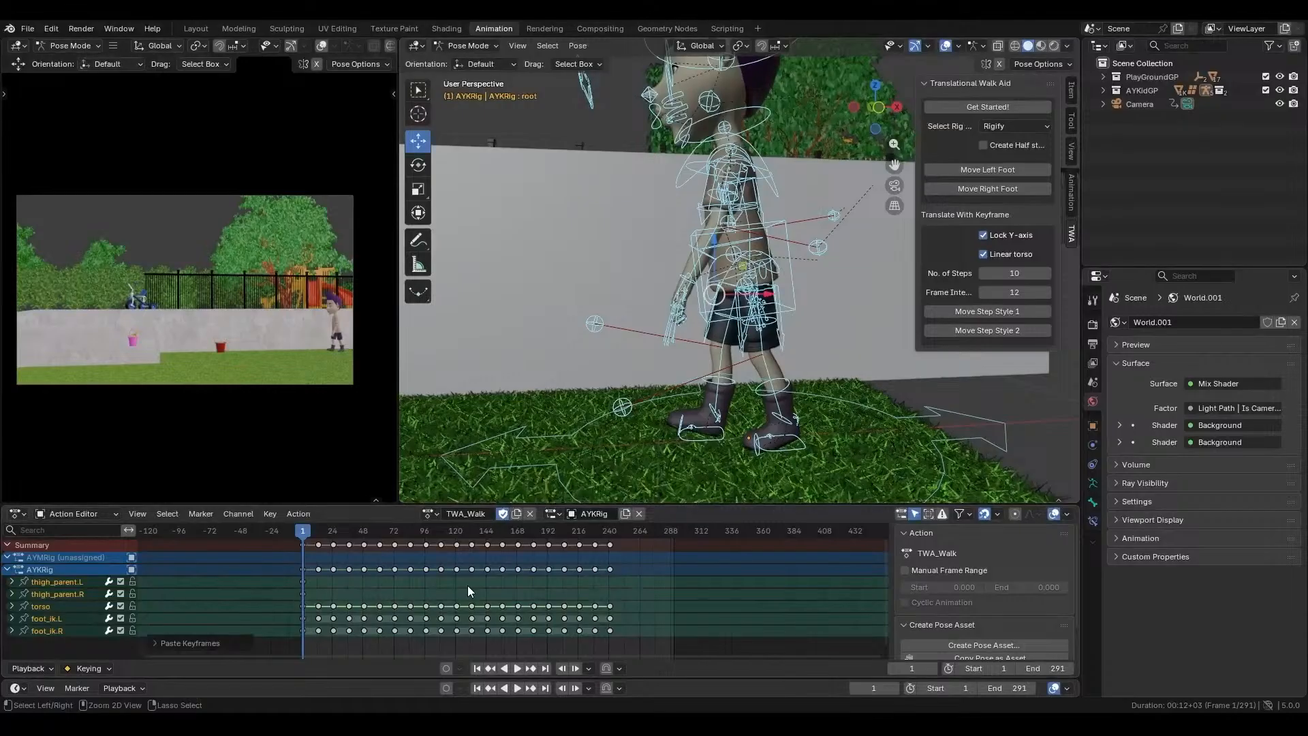
scroll(318, 554, down, 3)
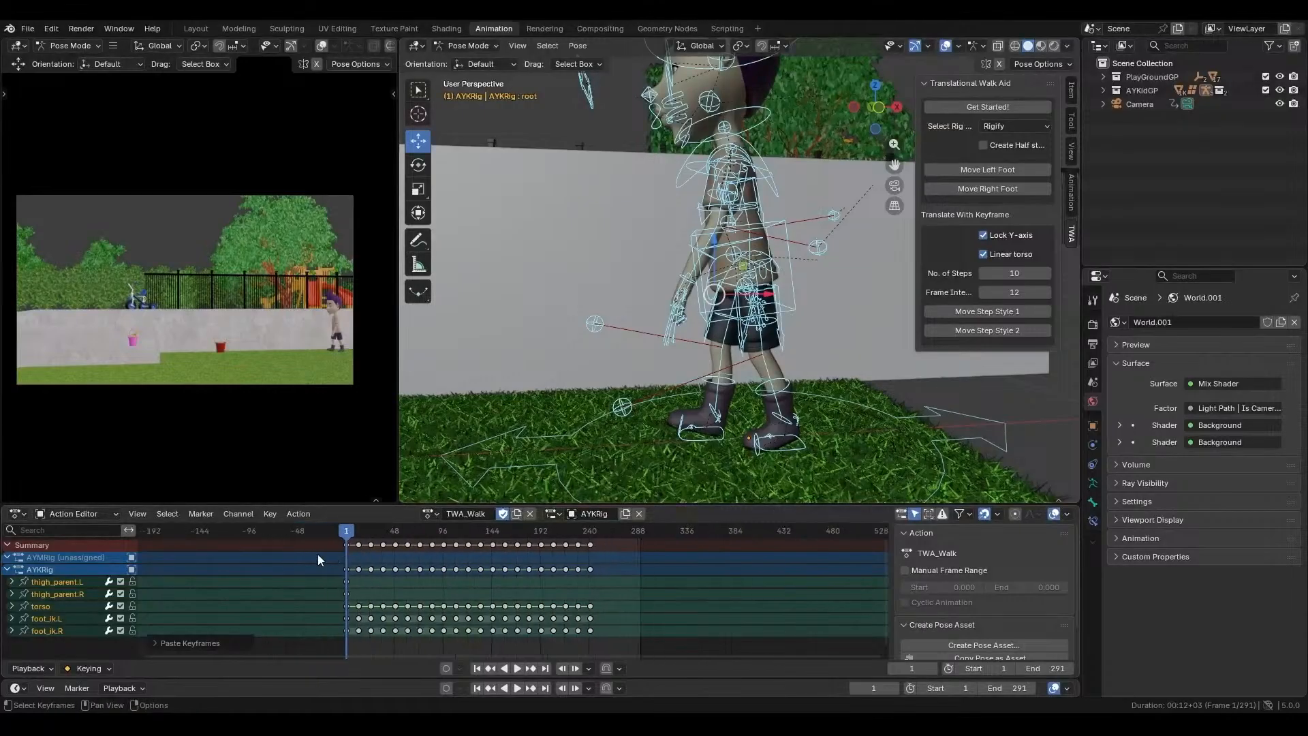
click(376, 551)
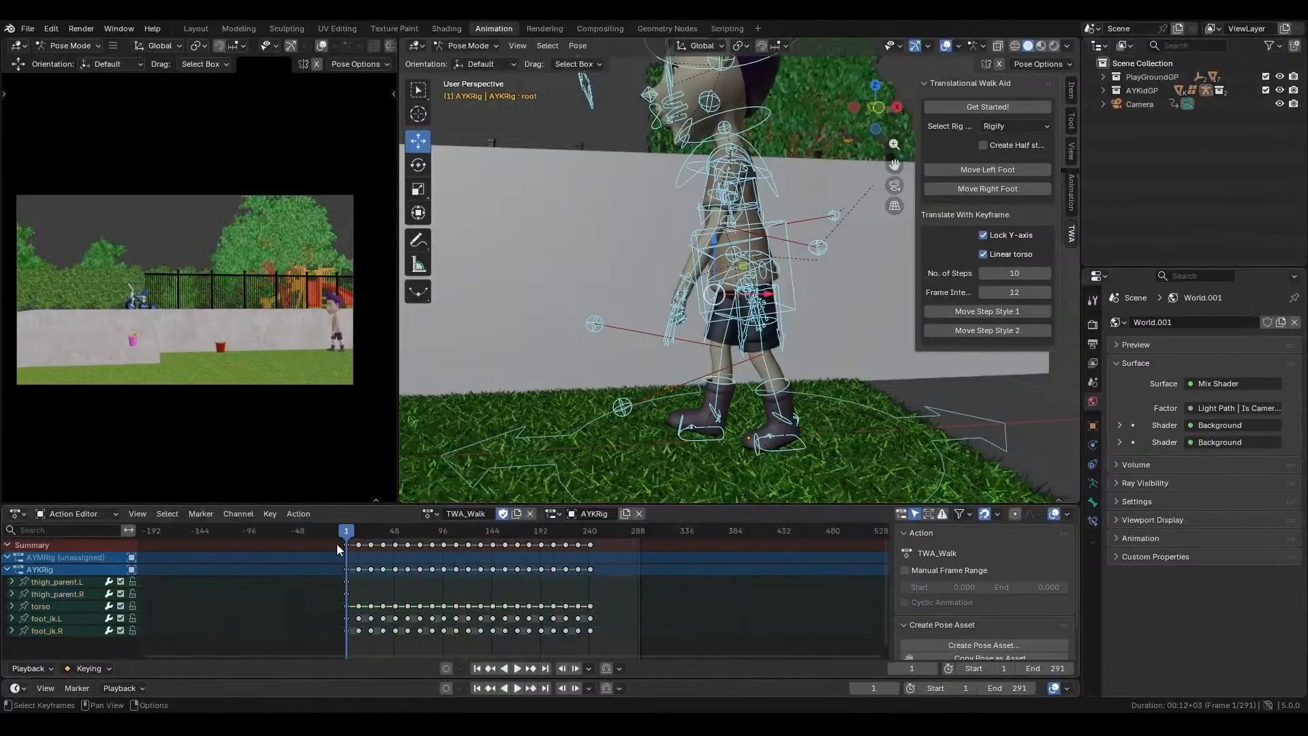
key(ctrl+v)
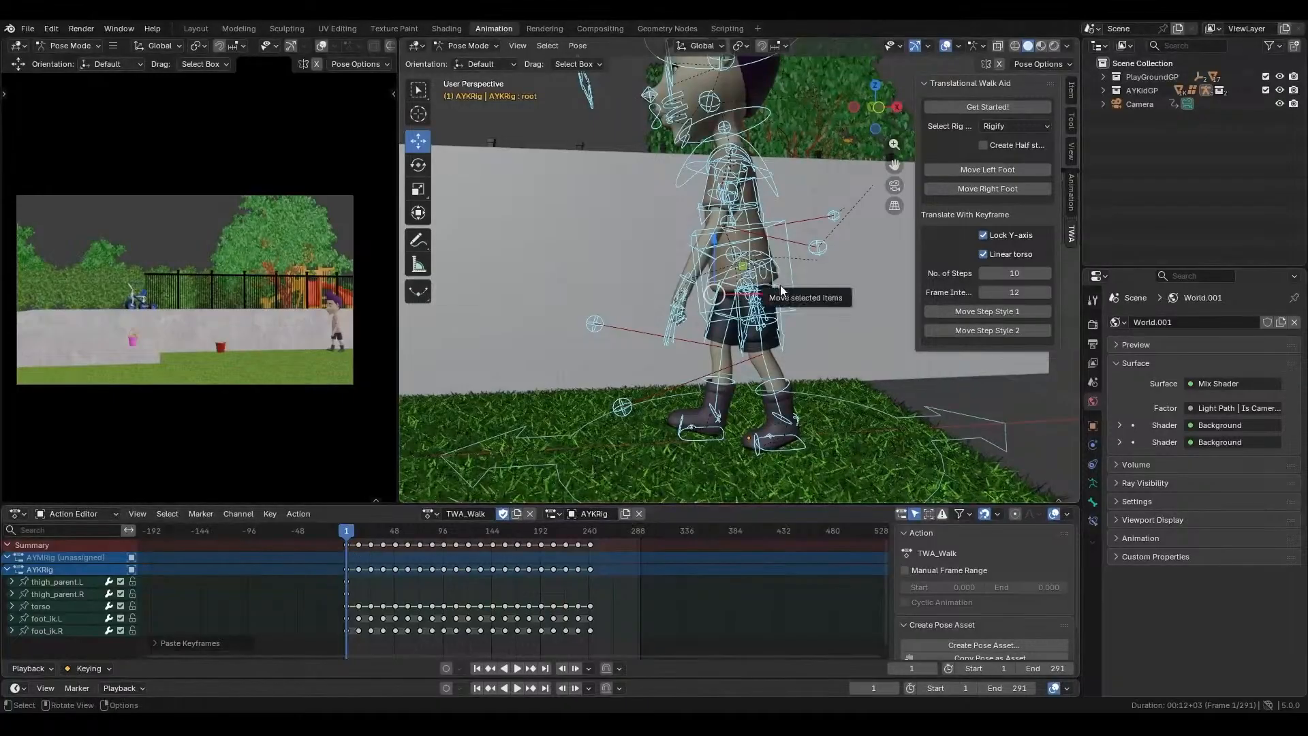
- Go back to AYK_Walk for its keyframes and try to paste them into the TWA_Walk action at frame 1
key(a)
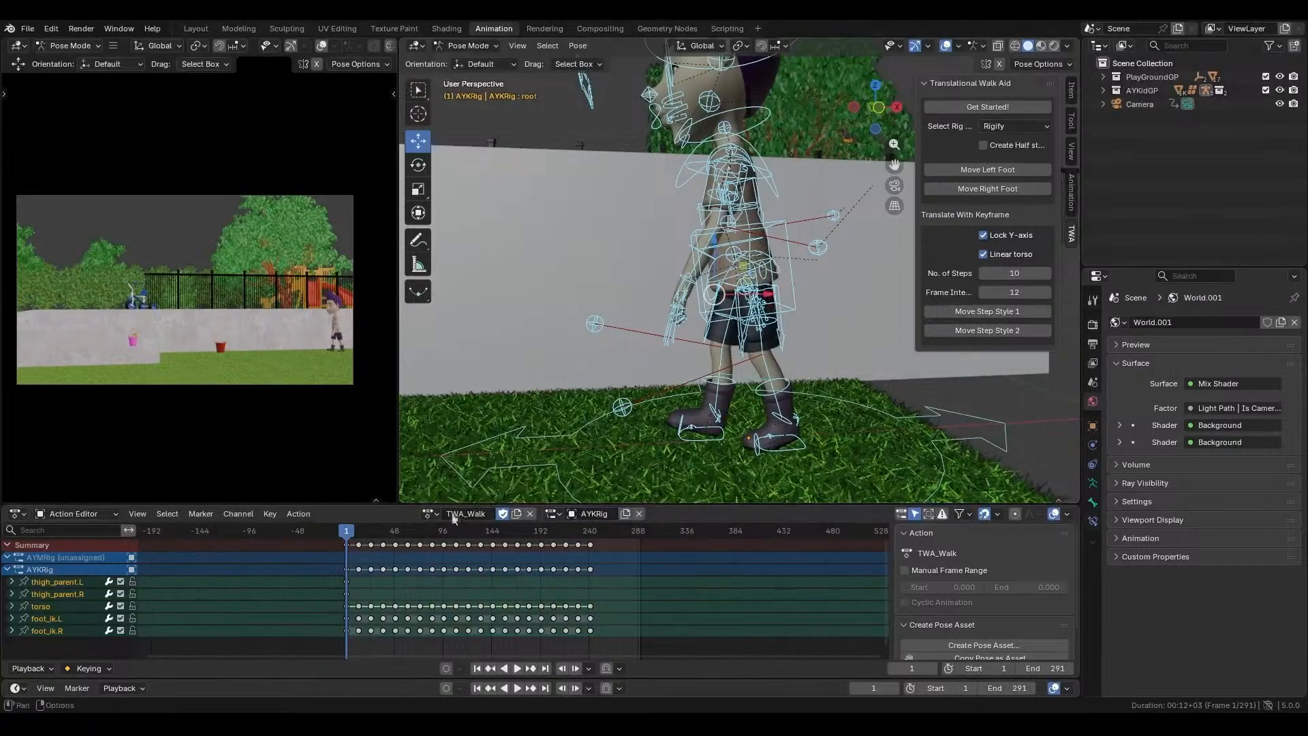
click(430, 514)
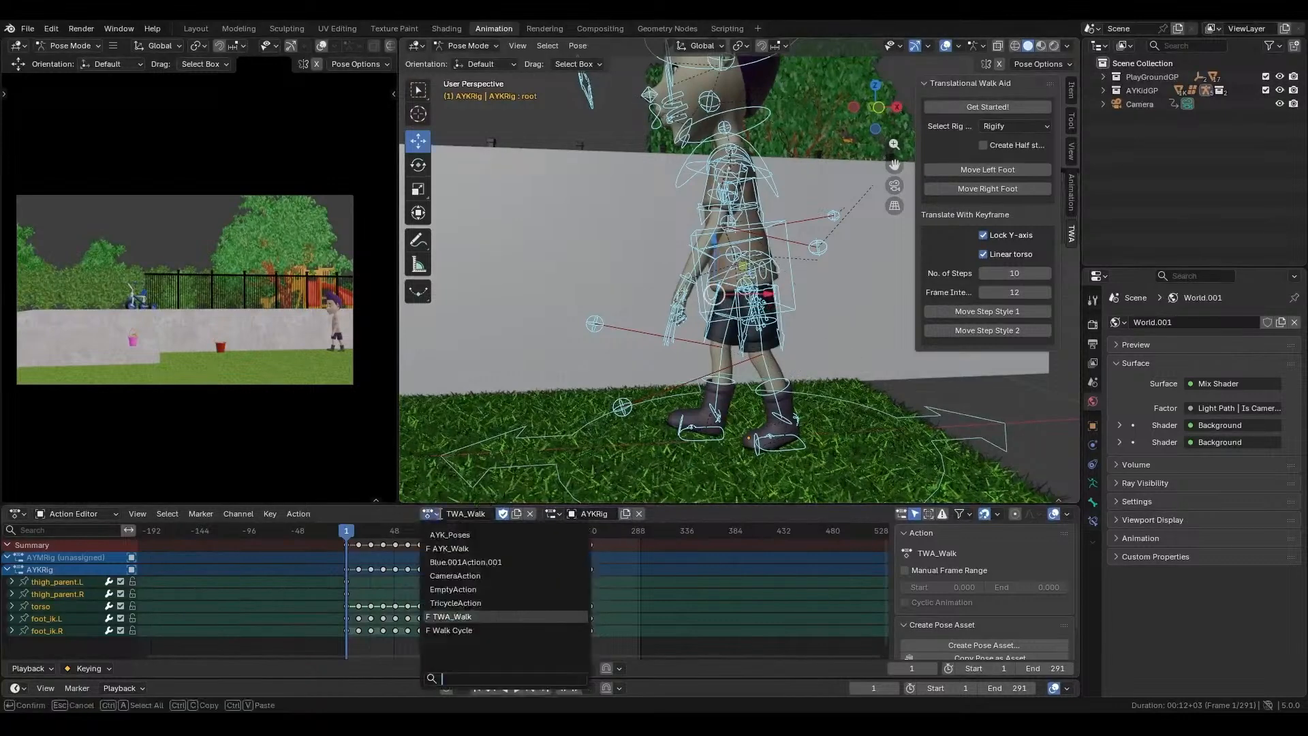
click(464, 550)
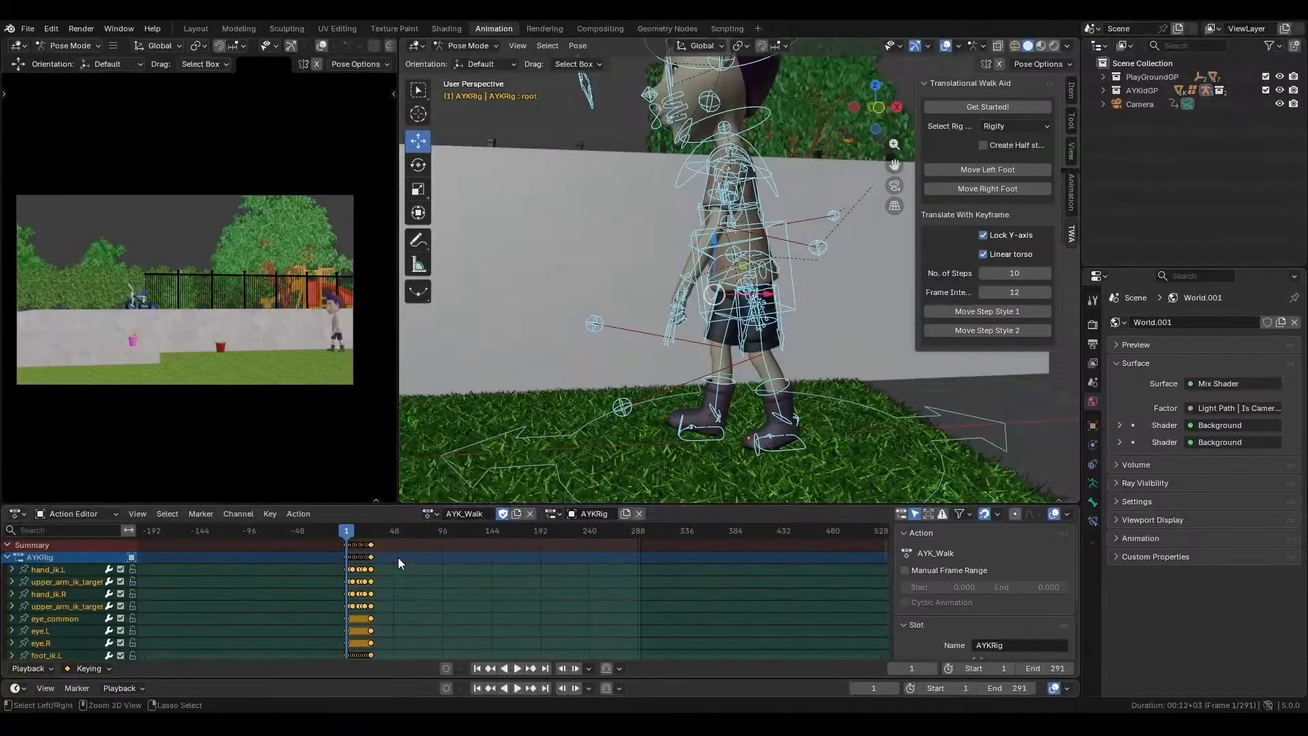
click(428, 514)
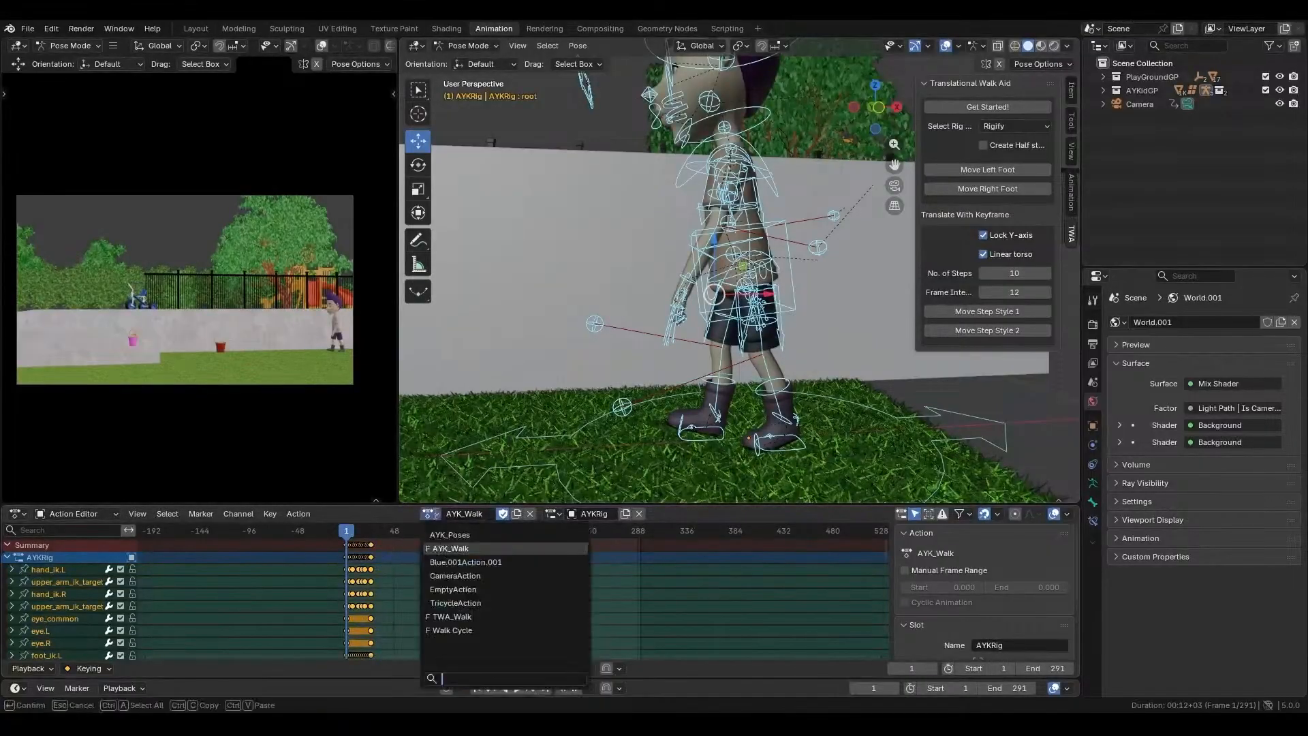
click(453, 616)
key(ctrl+v)
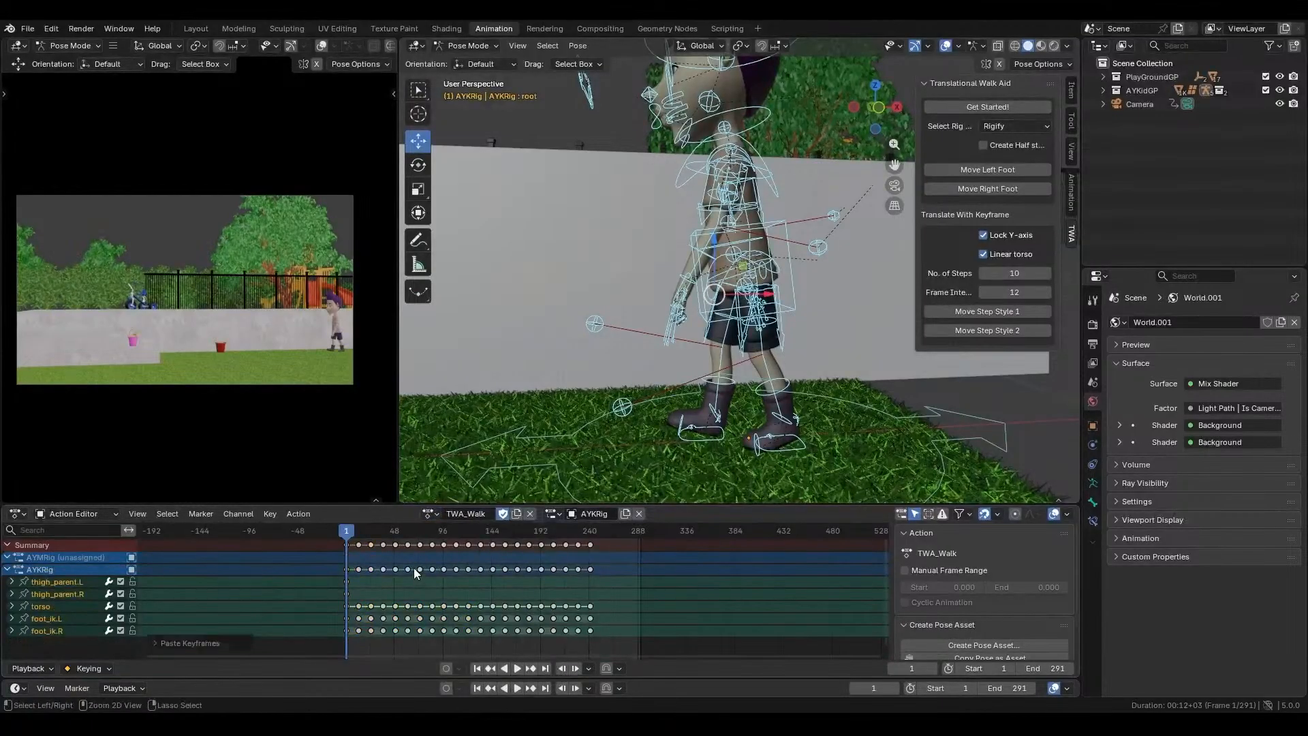
- Retry the paste in TWA_Walk with its keyframes deselected and expand the Paste Keyframes options
click(329, 542)
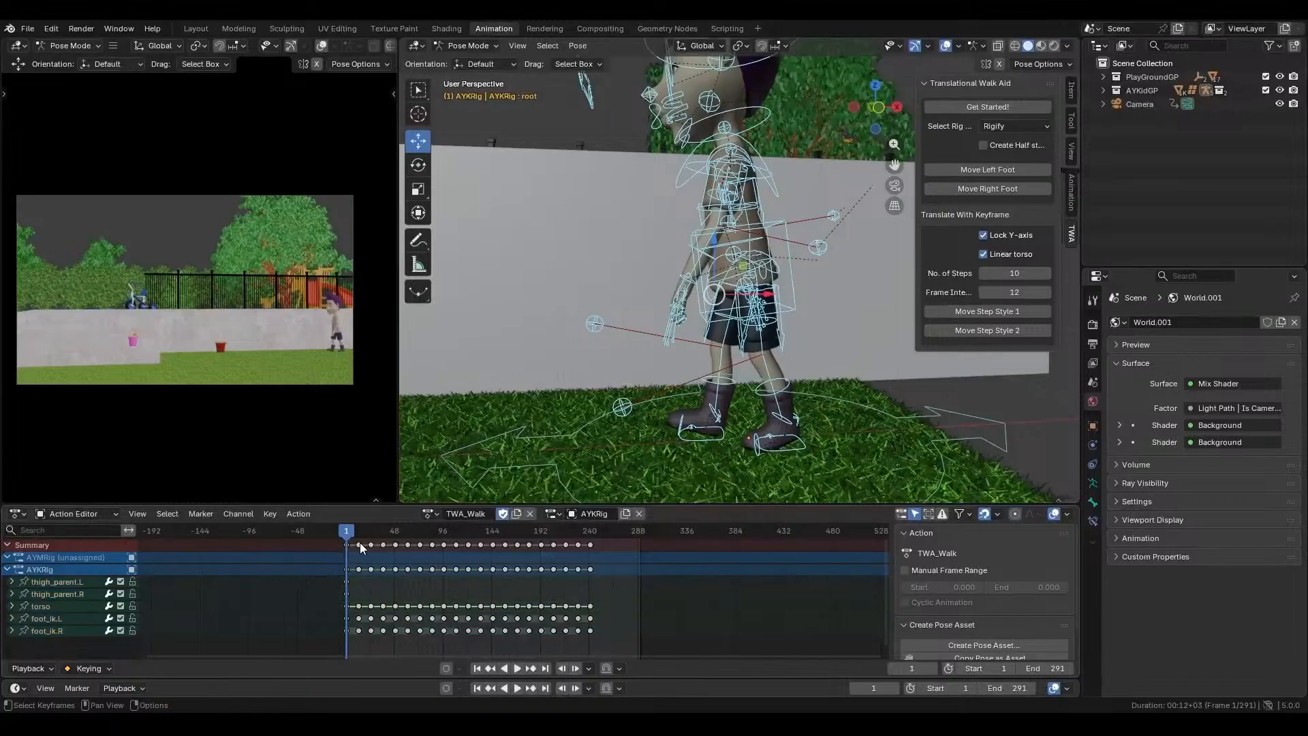
key(ctrl+v)
click(155, 643)
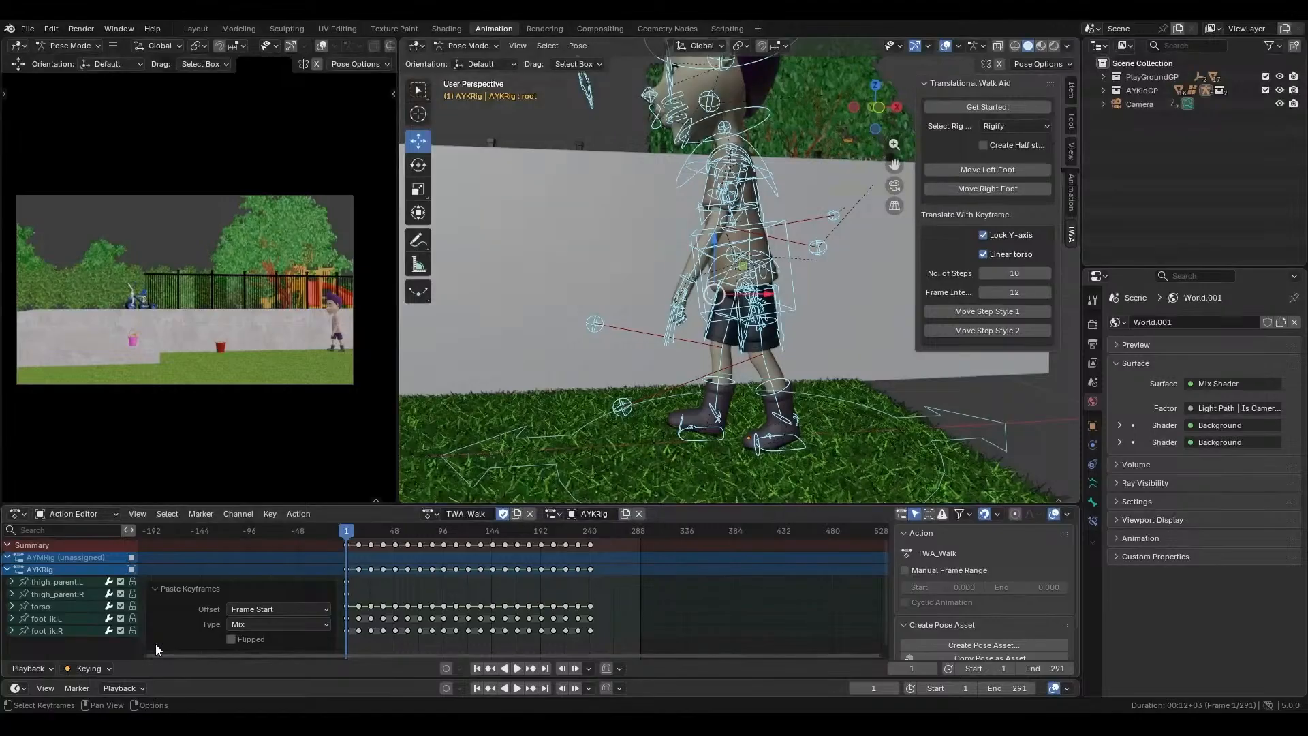
- Select all rig controls except the root and insert keyframes for them at frame 1 in TWA_Walk
click(692, 236)
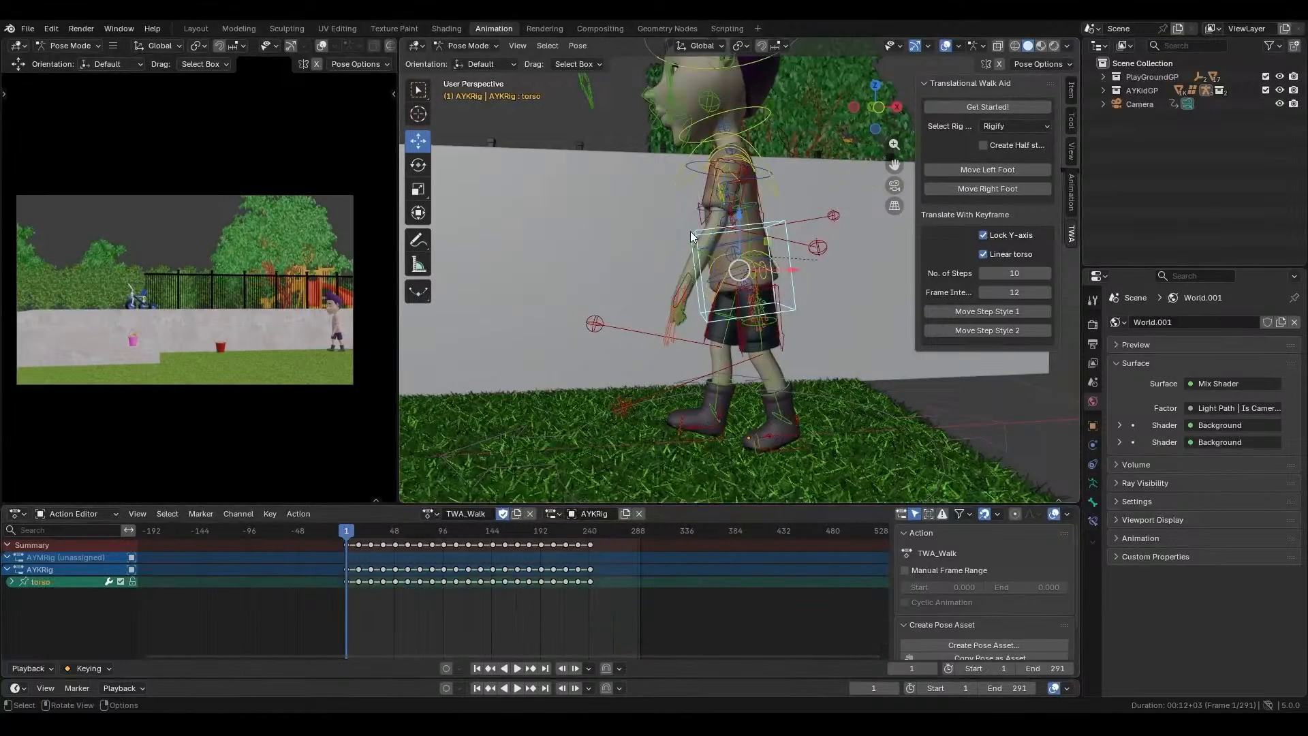
click(692, 237)
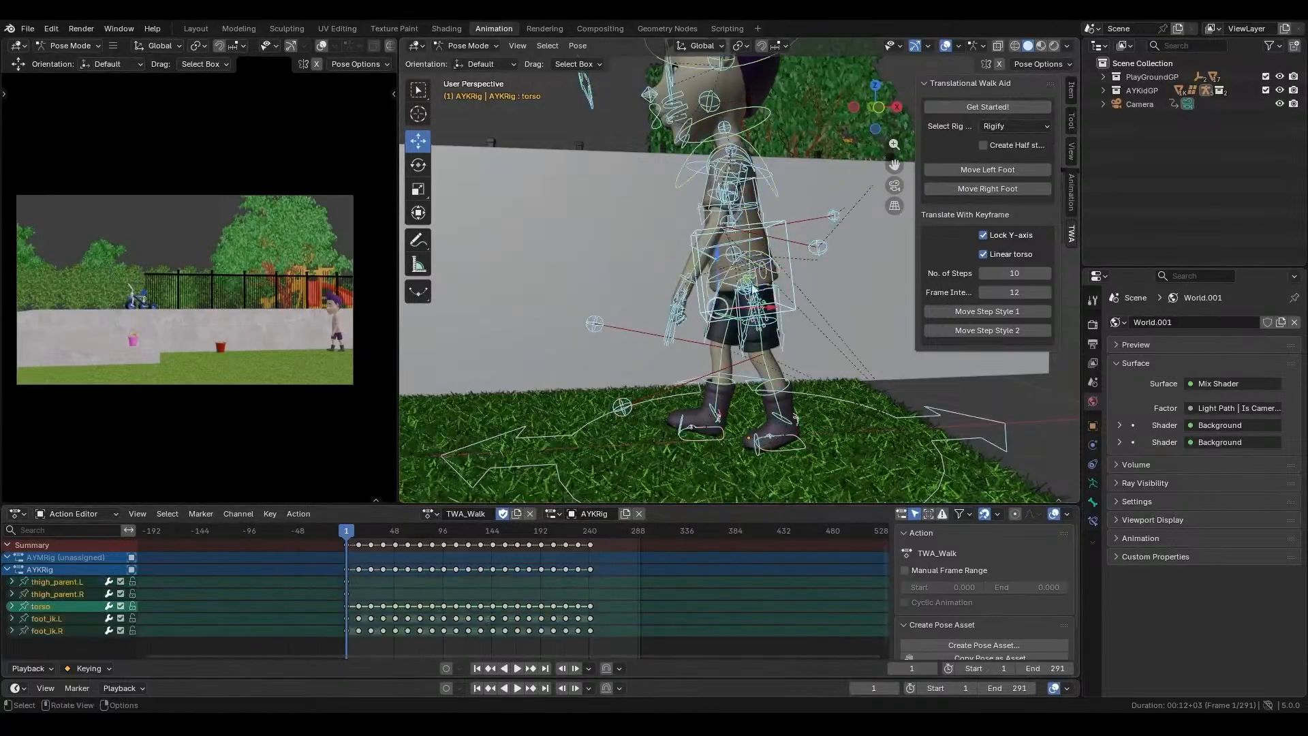
click(843, 404)
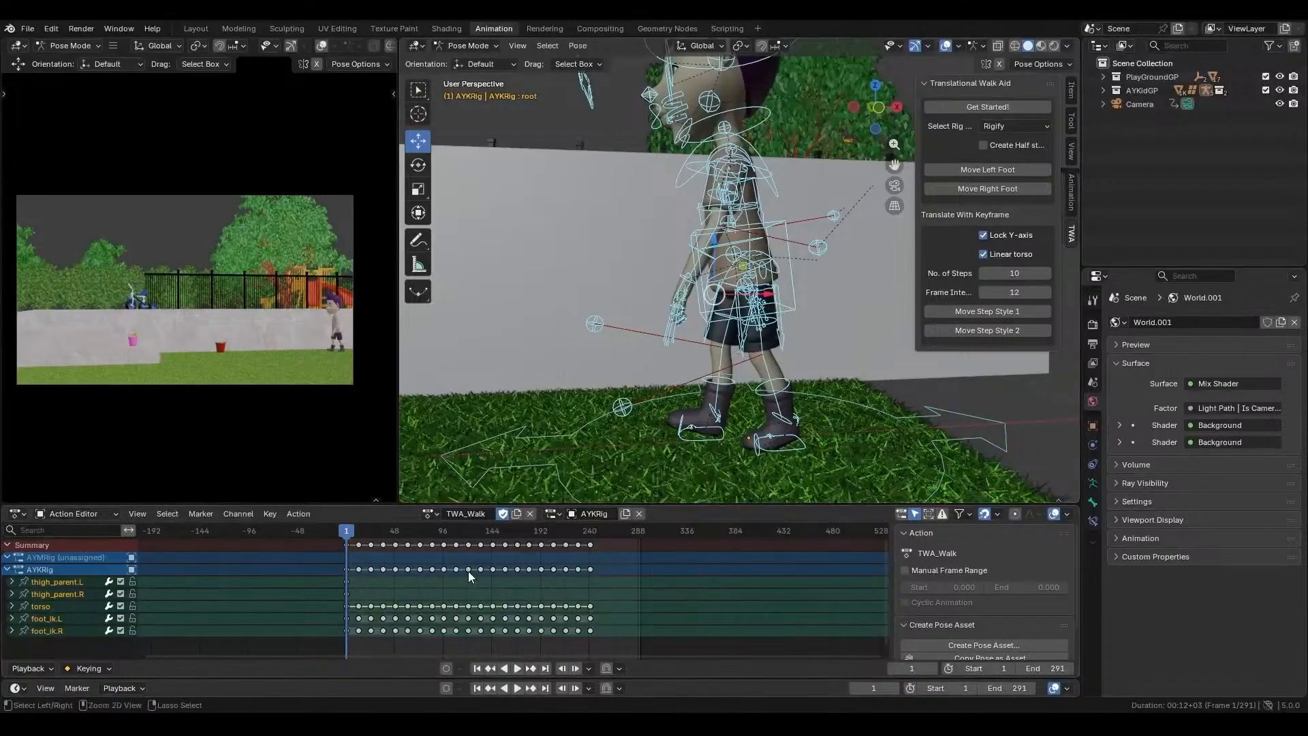
key(ctrl+v)
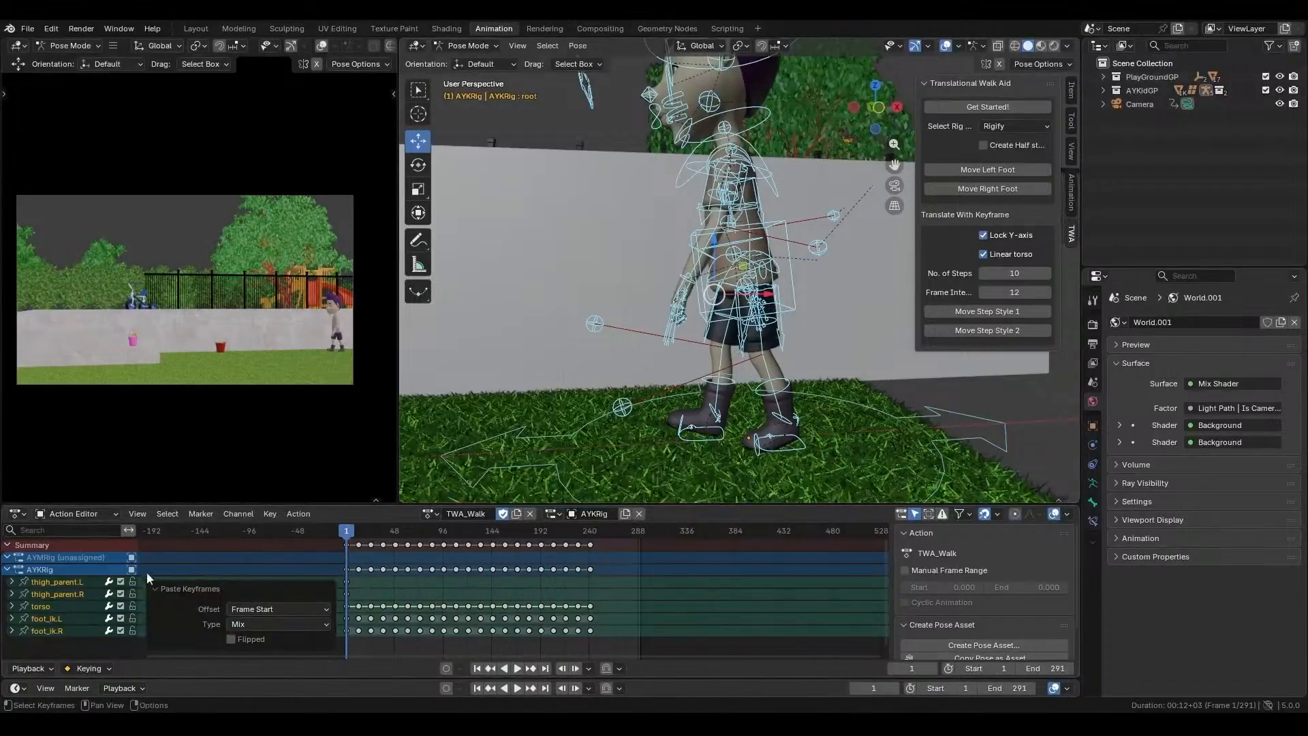
click(157, 589)
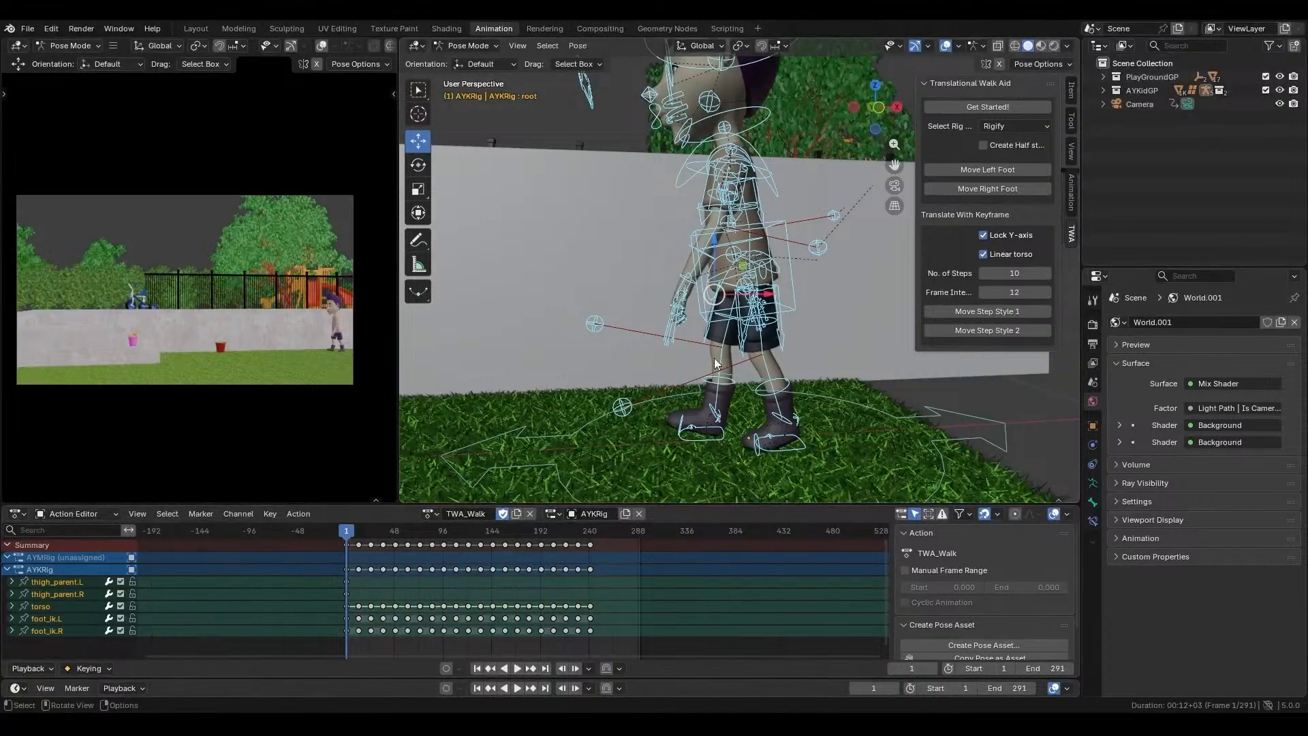
key(i)
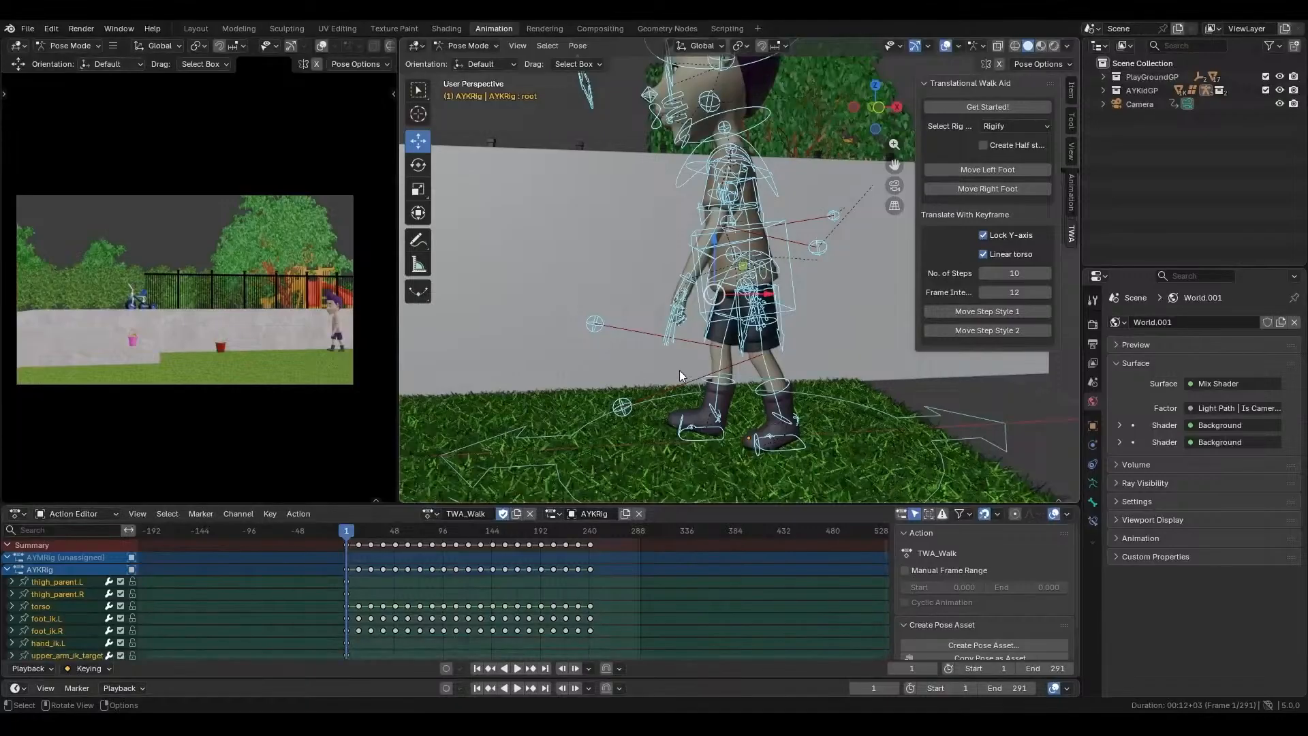
- Switch the rig to the AYK_Walk action and copy all of its walk-cycle keyframes
click(436, 513)
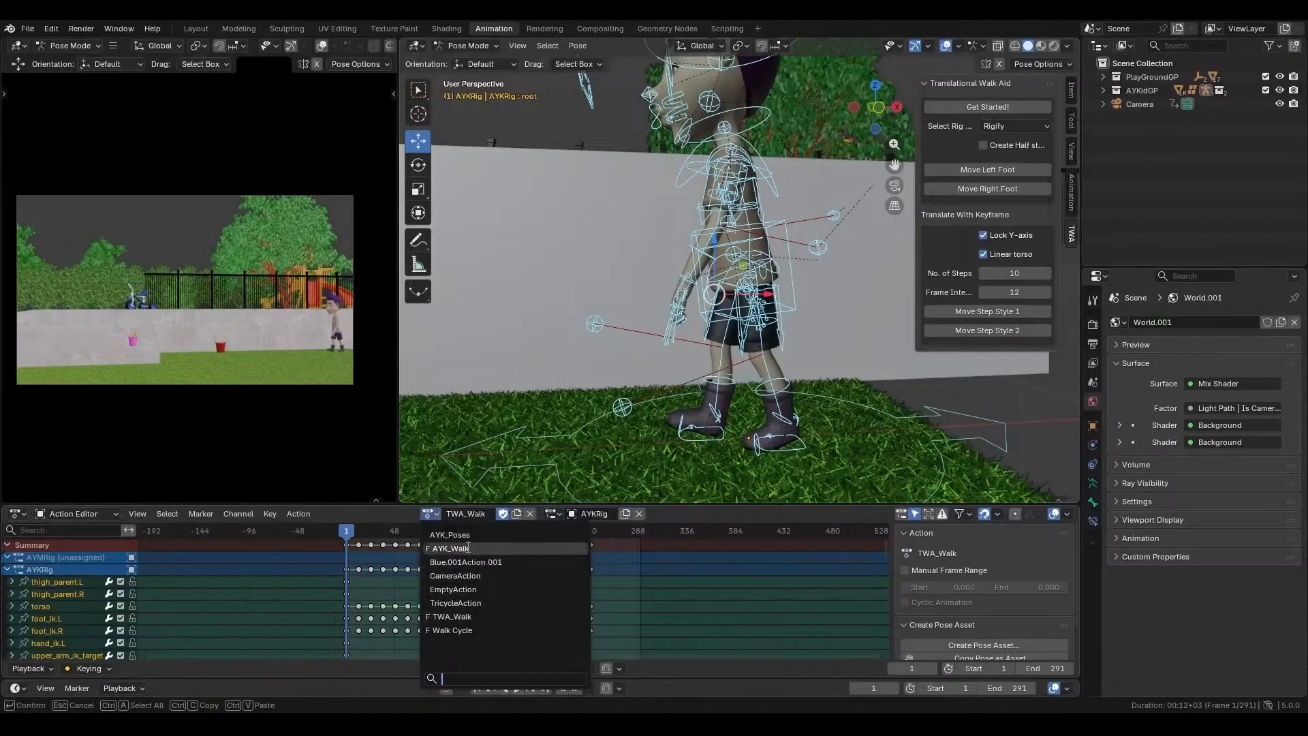
click(469, 550)
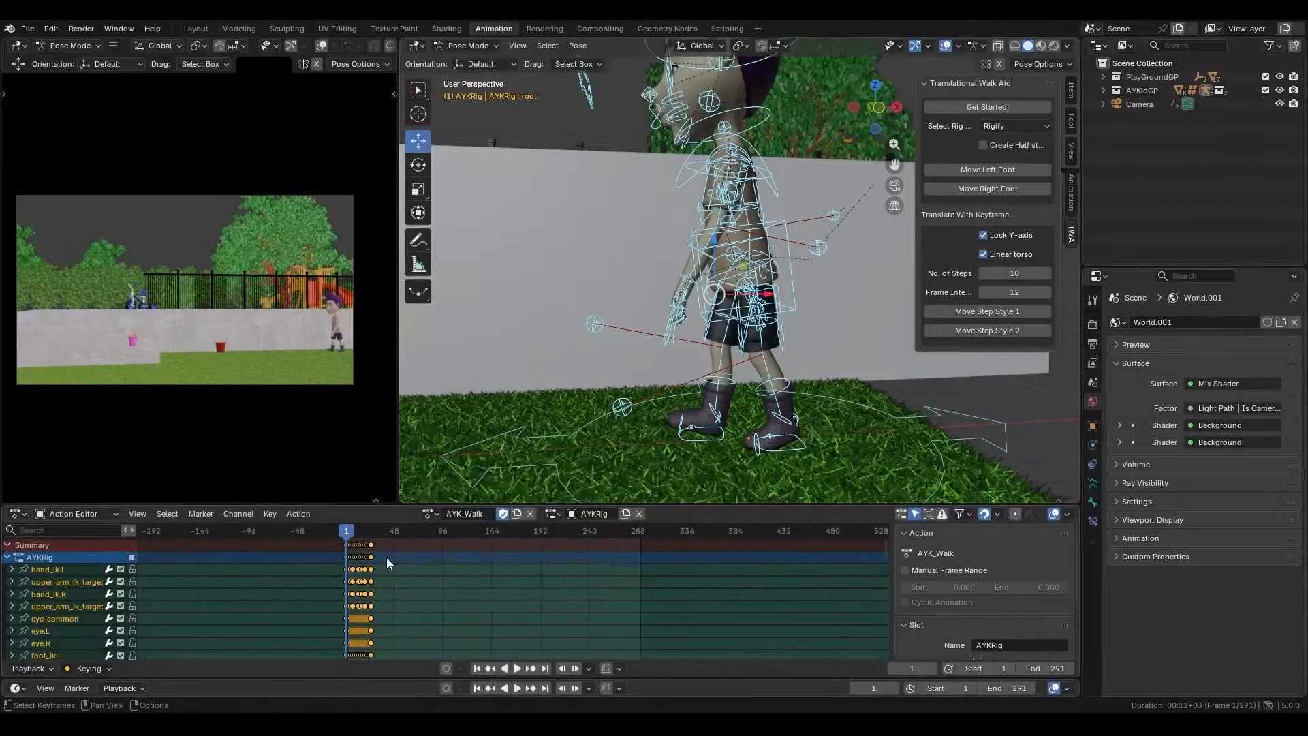
click(383, 545)
key(a)
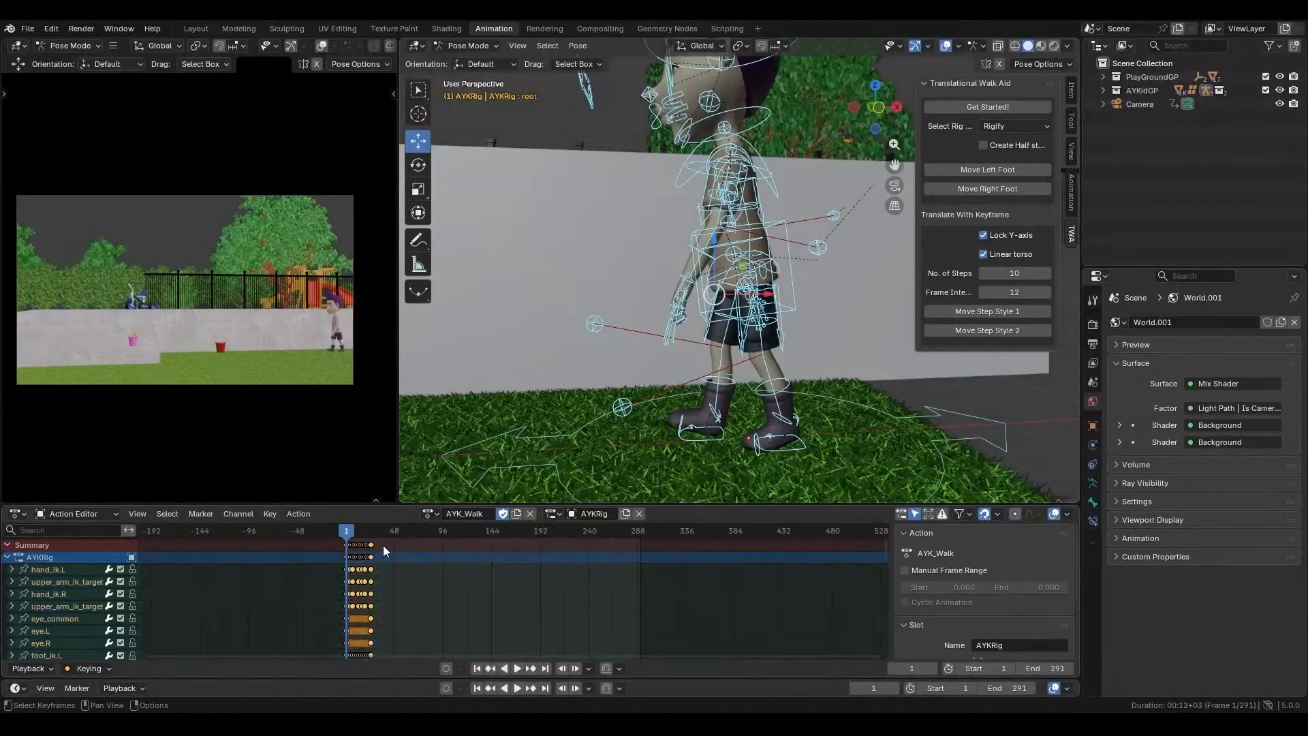
- Reassign the TWA_Walk action and paste the copied walk-cycle keyframes at frame 1
click(431, 515)
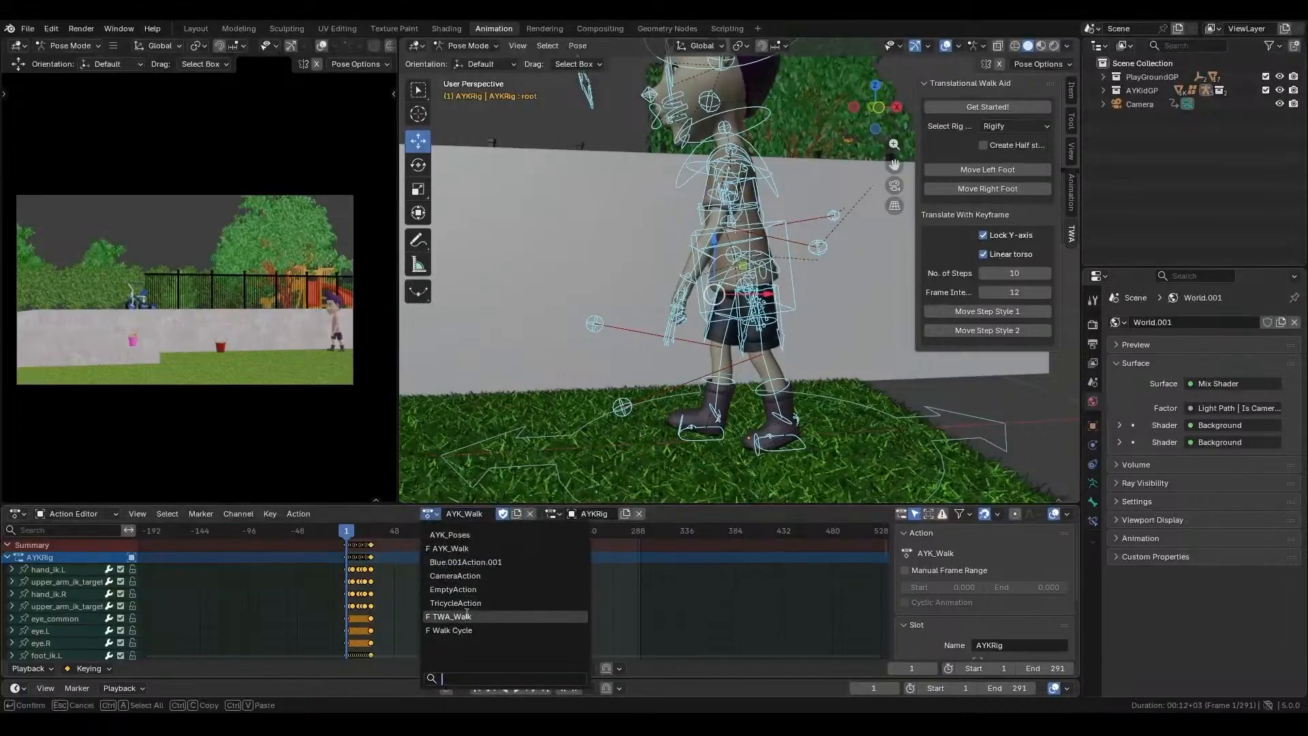
click(468, 615)
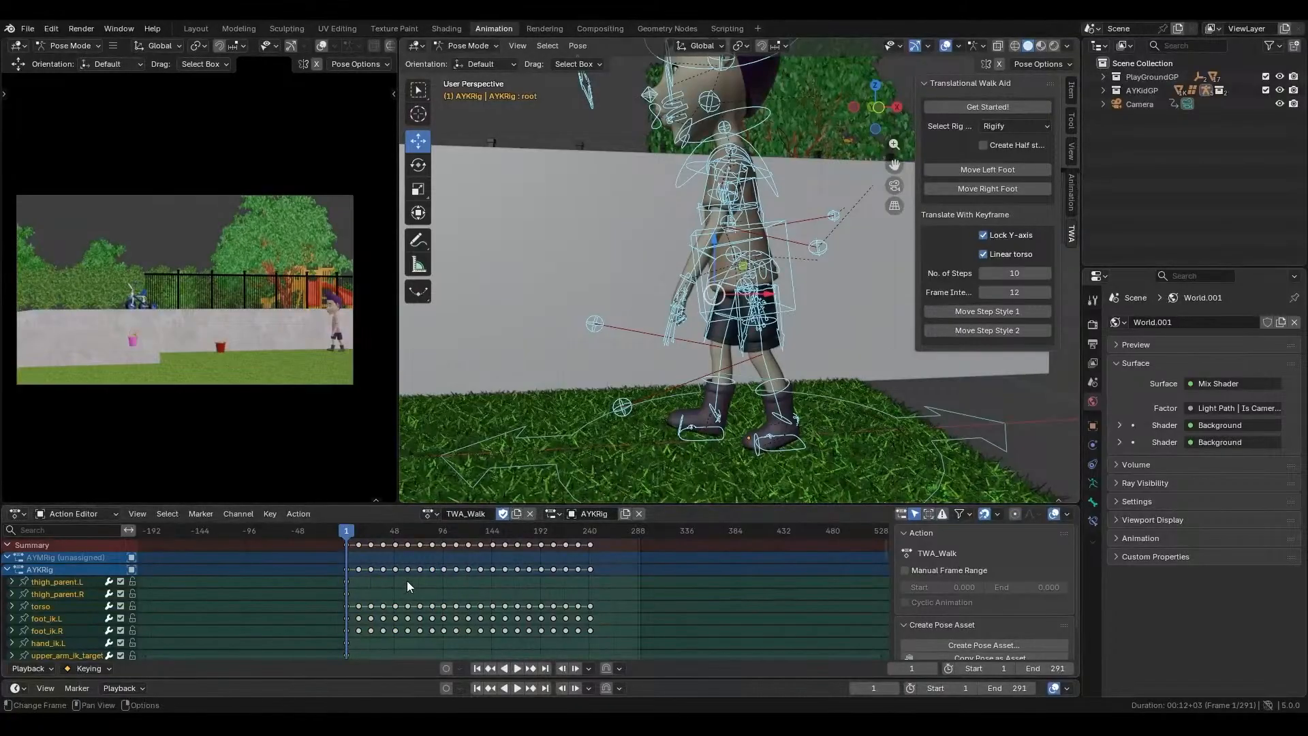
key(ctrl+v)
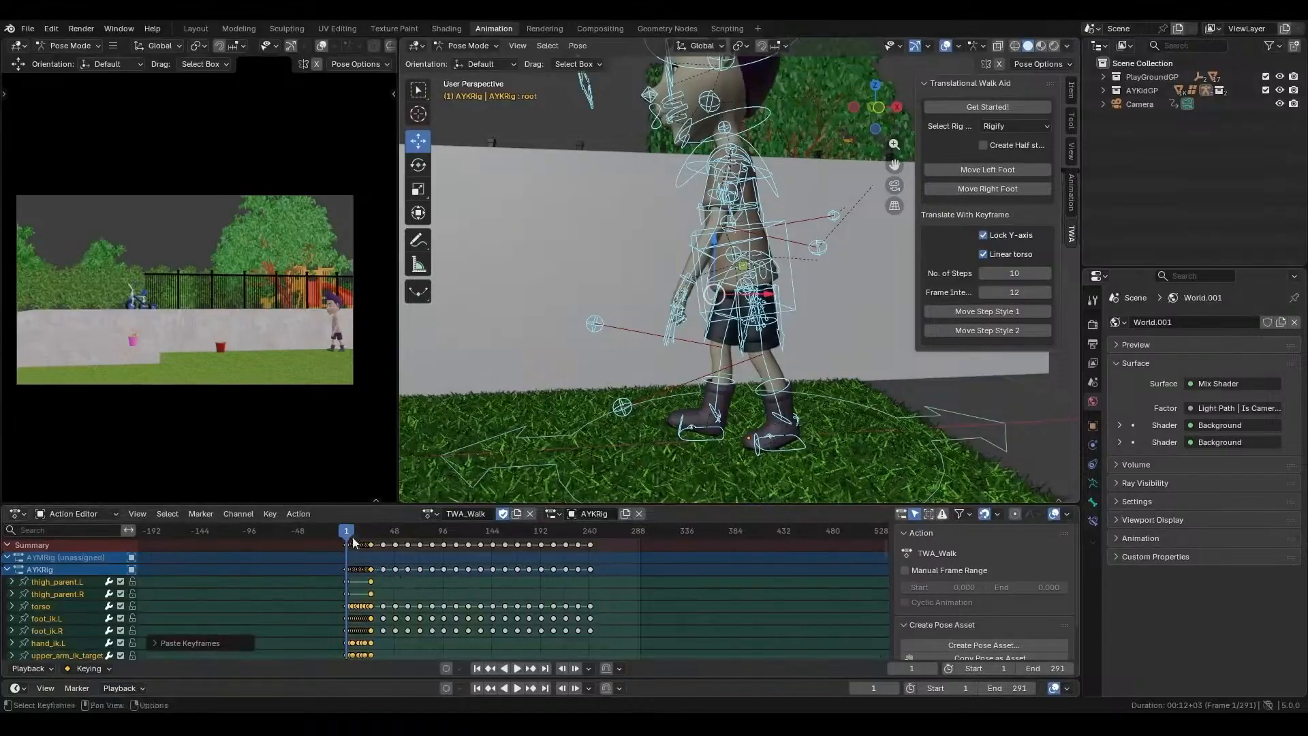
- Paste the copied walk-cycle keyframes into TWA_Walk at frame 25 and again at frame 49
drag(349, 532, 380, 547)
scroll(410, 555, up, 2)
scroll(355, 586, up, 3)
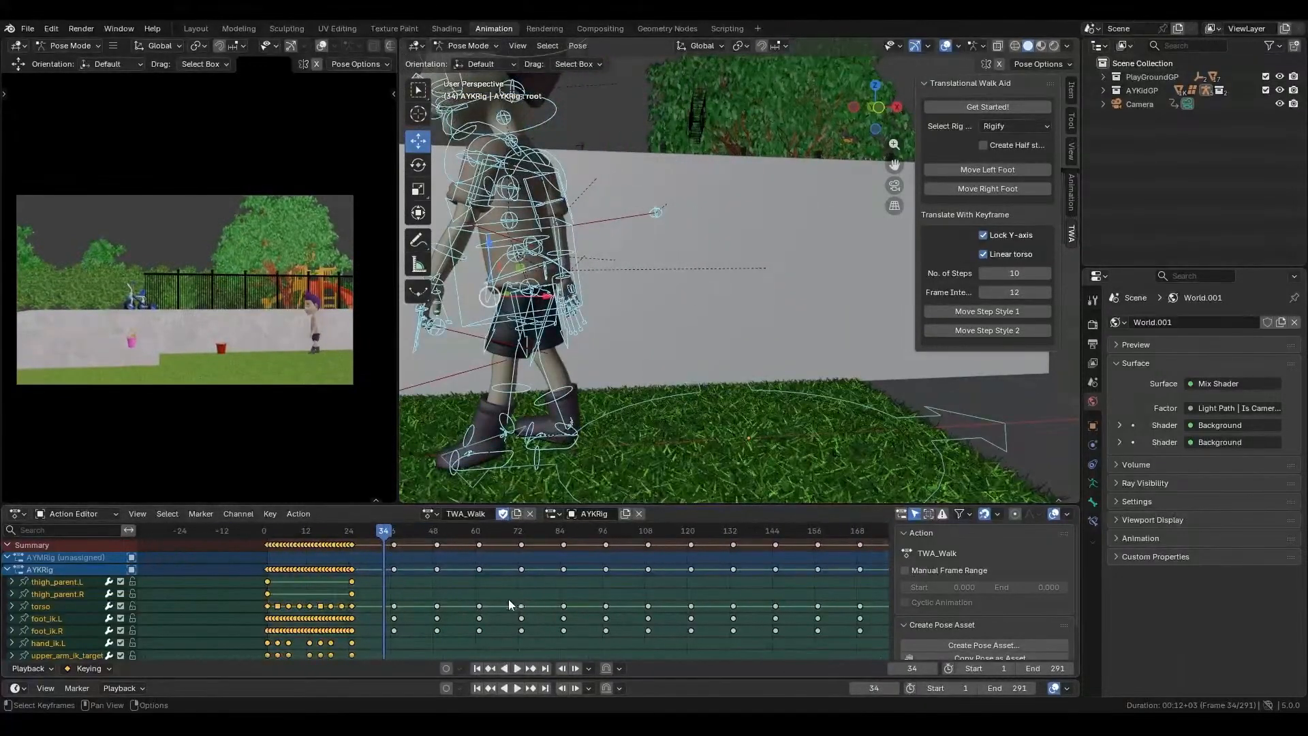
key(Down)
key(ctrl+v)
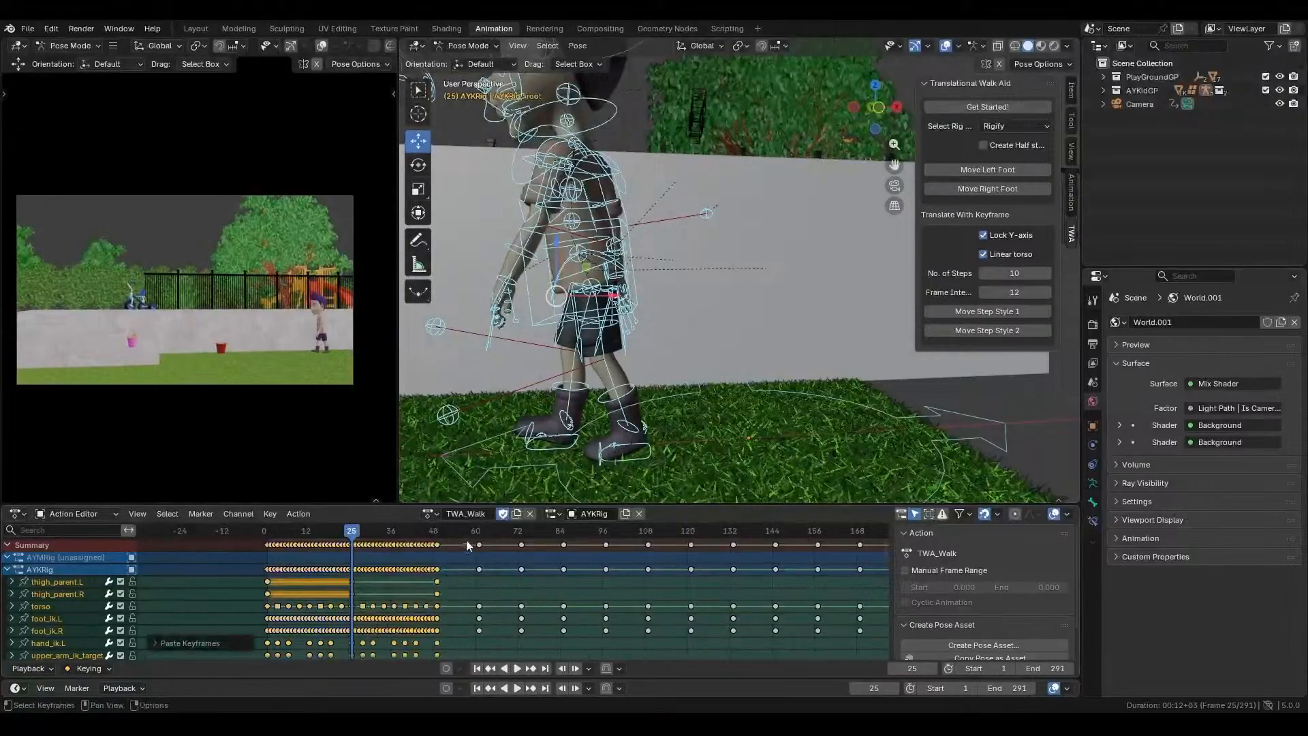
click(466, 535)
key(Down)
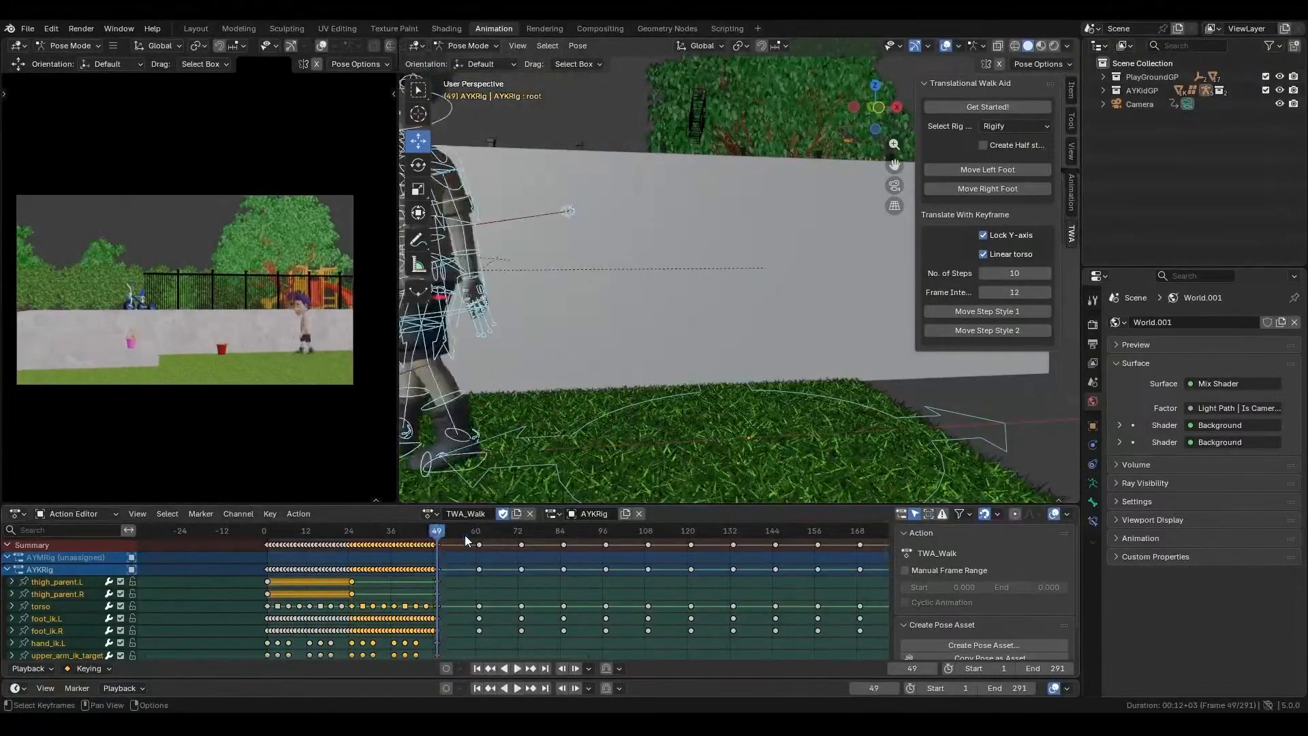
key(ctrl+v)
- Paste the walk cycle again at frames 73 and 97 of TWA_Walk
key(space)
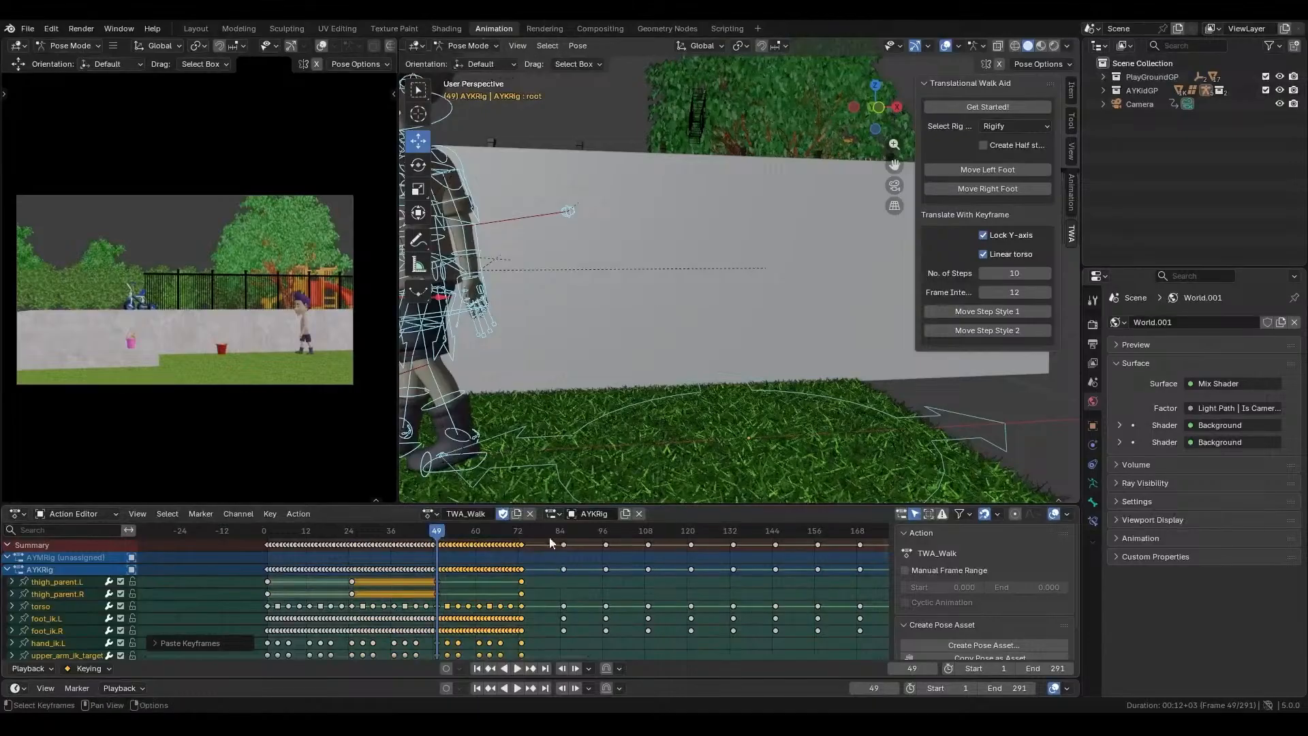
key(Escape)
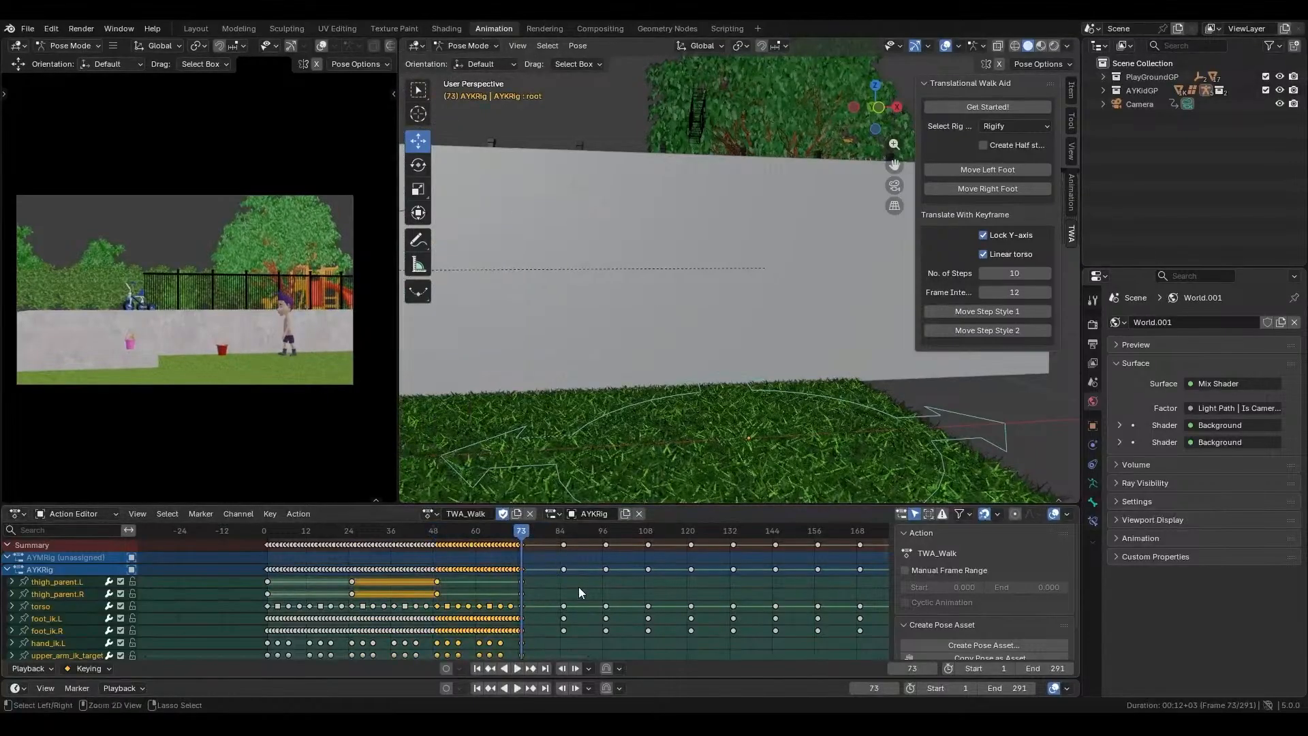
key(ctrl+v)
key(space)
key(space)
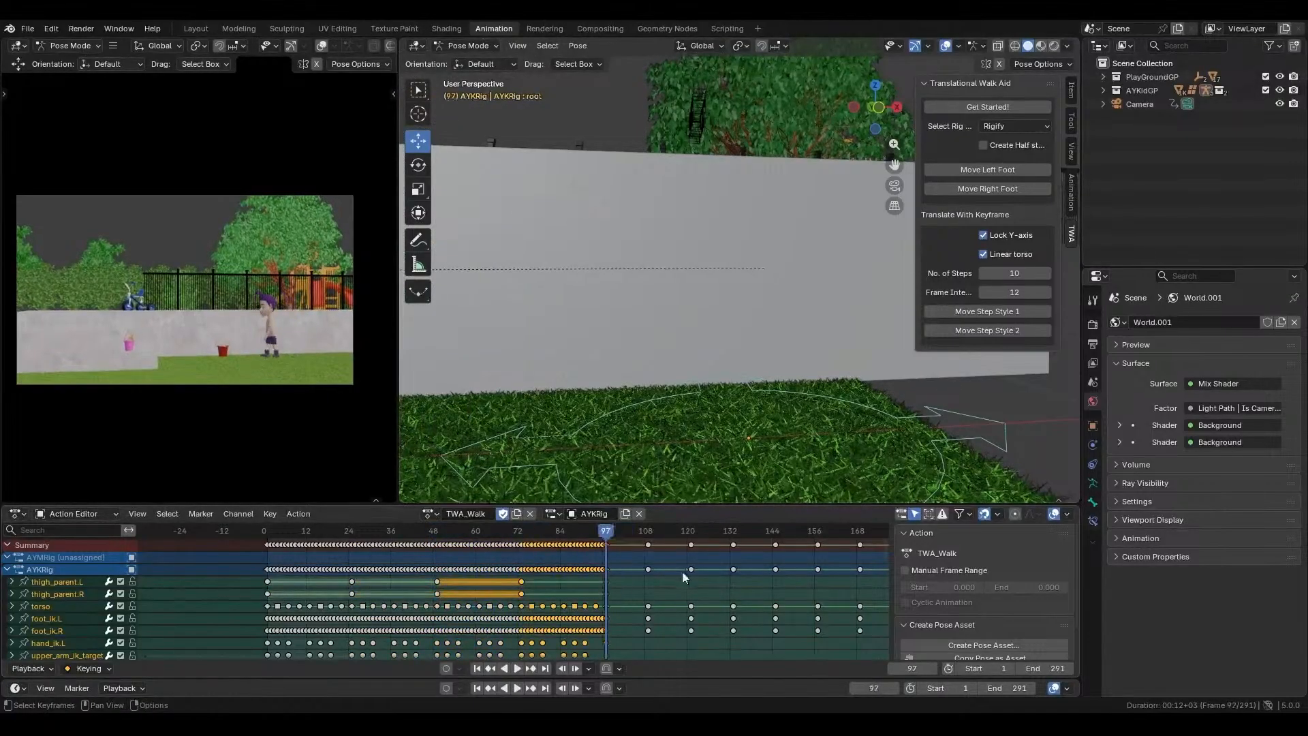
key(ctrl+v)
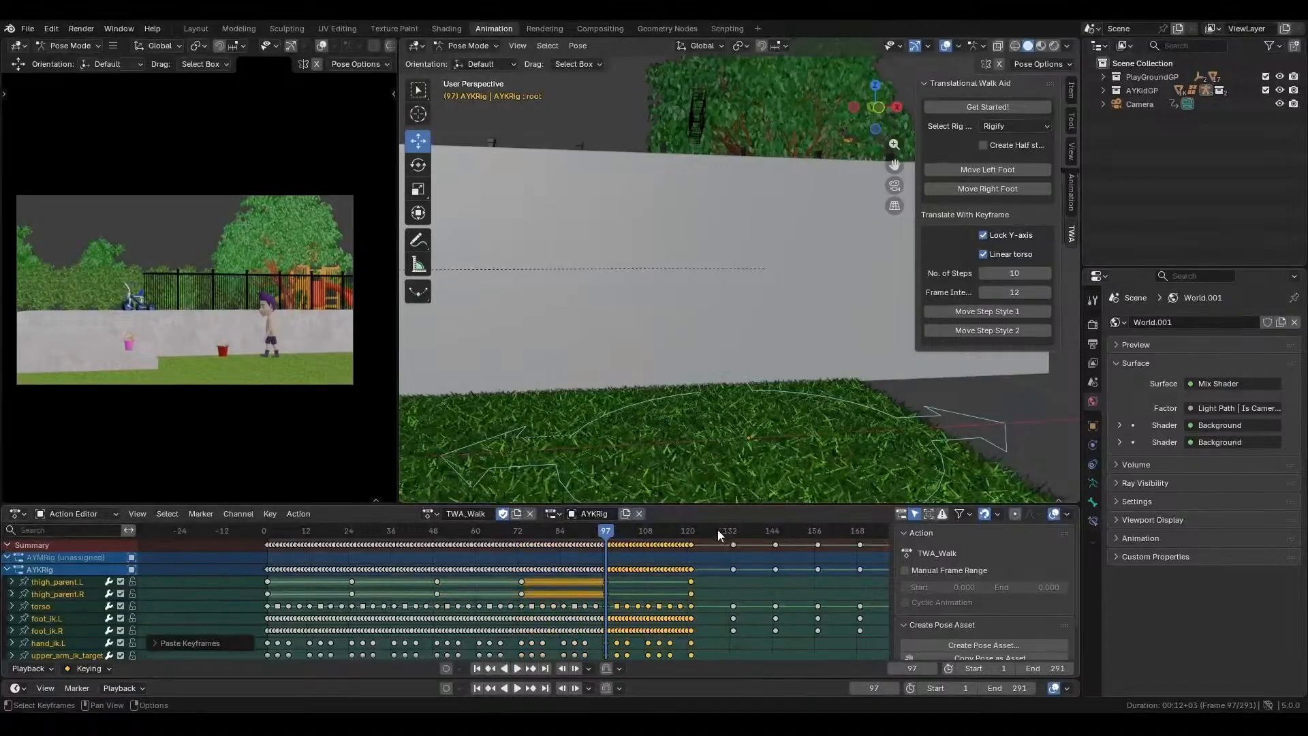
- Continue the cycle by pasting its keyframes at frames 121 and 145
click(691, 531)
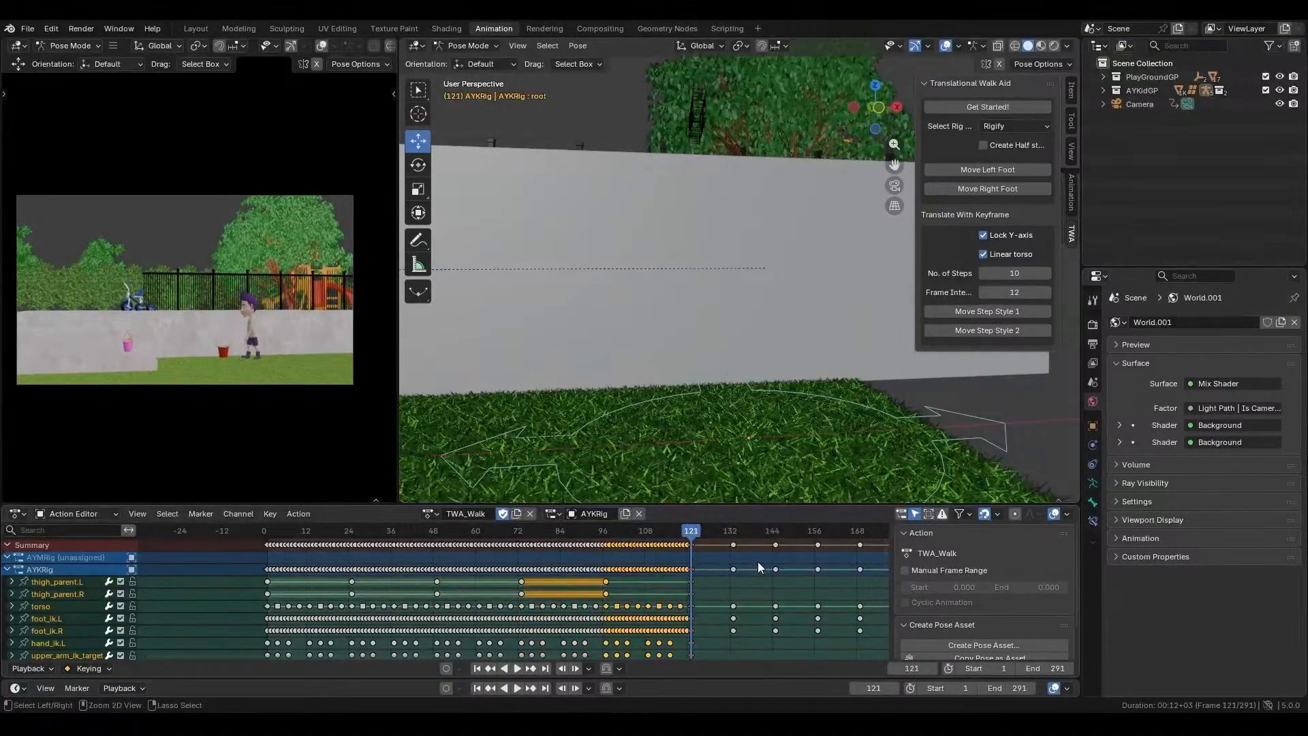
key(ctrl+v)
middle_drag(829, 593, 704, 595)
click(678, 531)
key(Down)
key(ctrl+v)
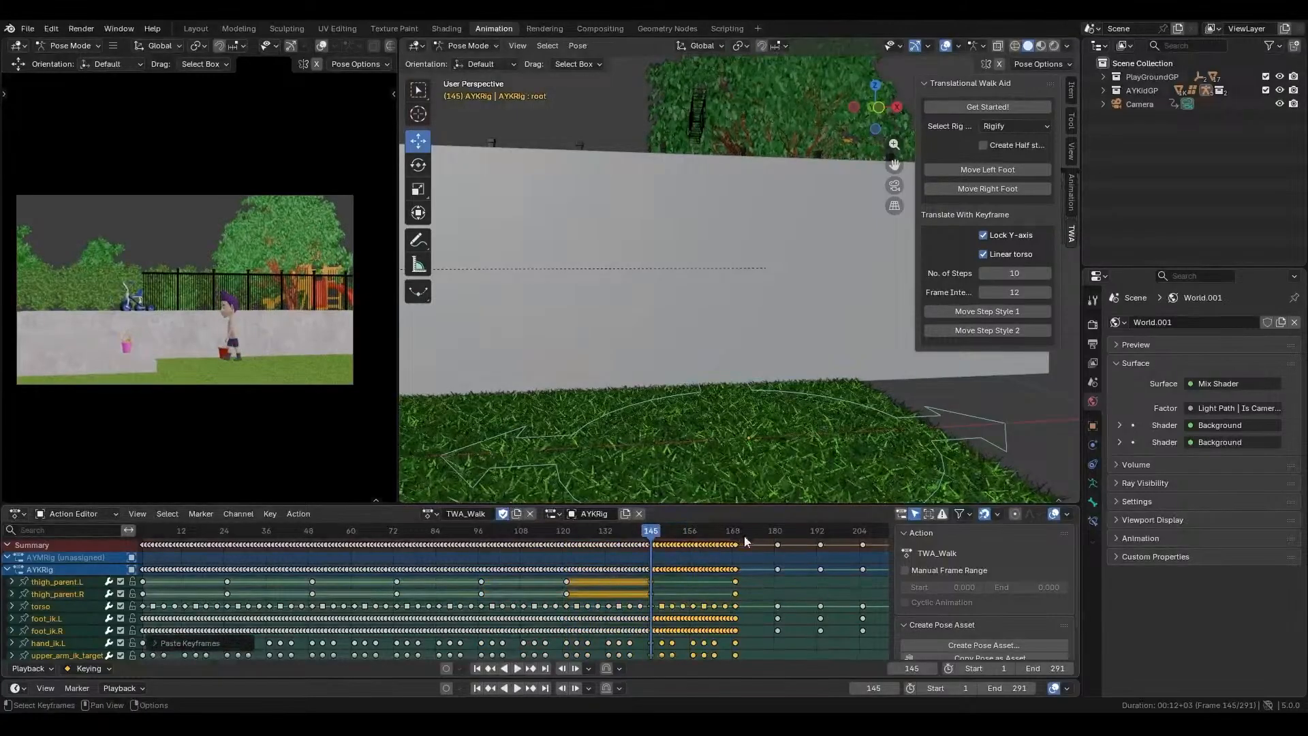
- Paste the remaining walk-cycle repeats at frames 169, 193 and 217
click(744, 535)
key(Down)
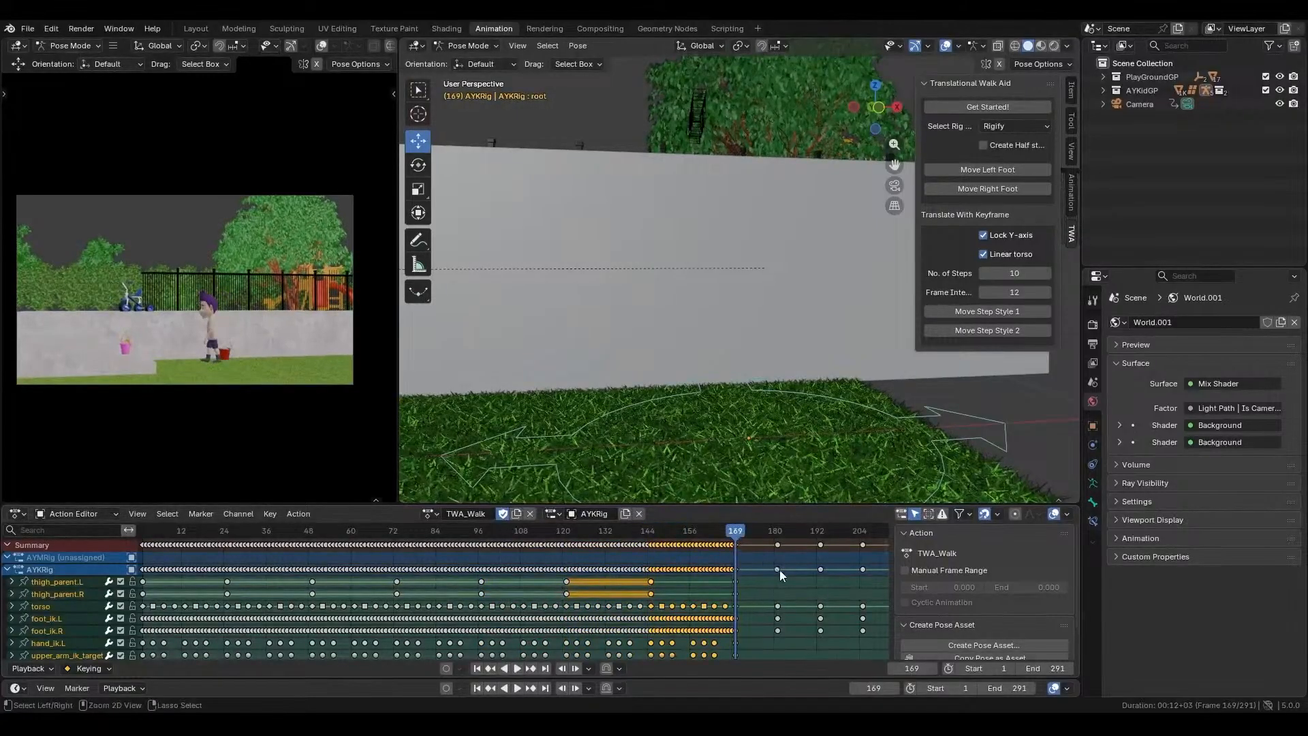
key(ctrl+v)
middle_drag(845, 592, 609, 601)
key(Up)
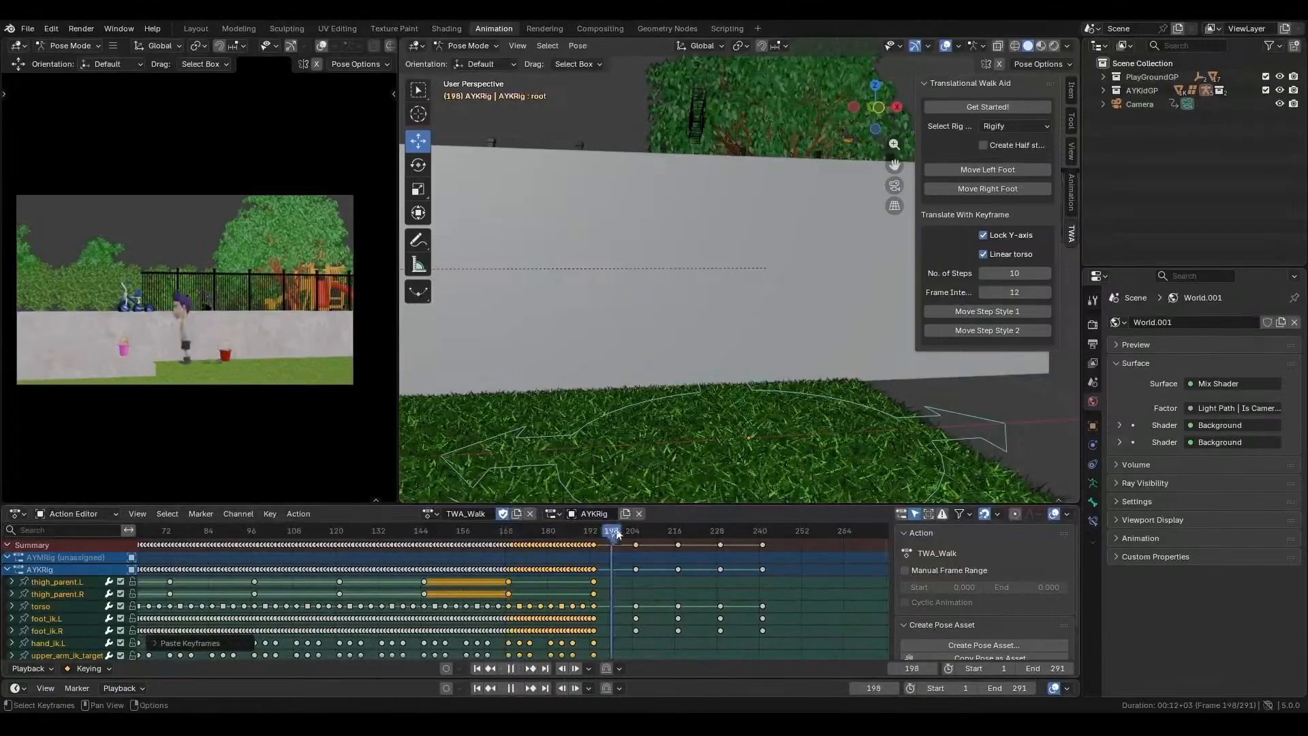
key(ctrl+v)
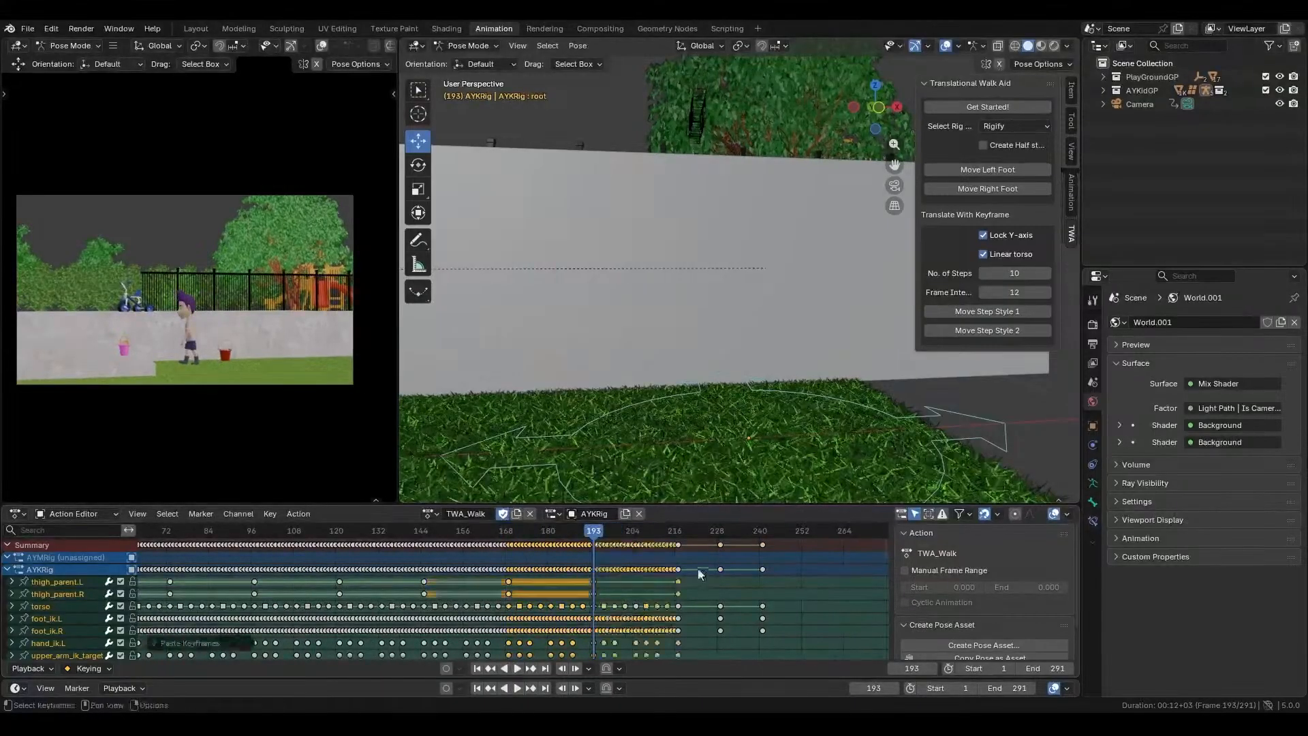
key(Up)
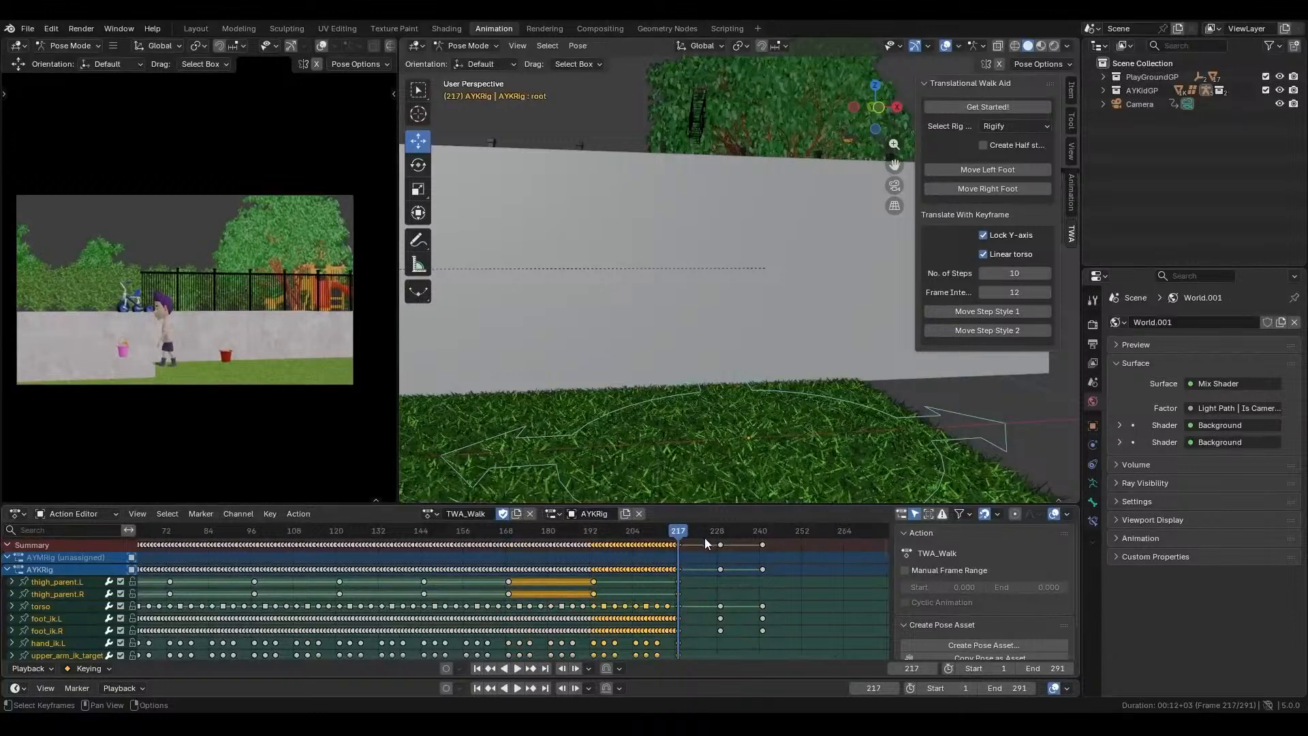
key(ctrl+v)
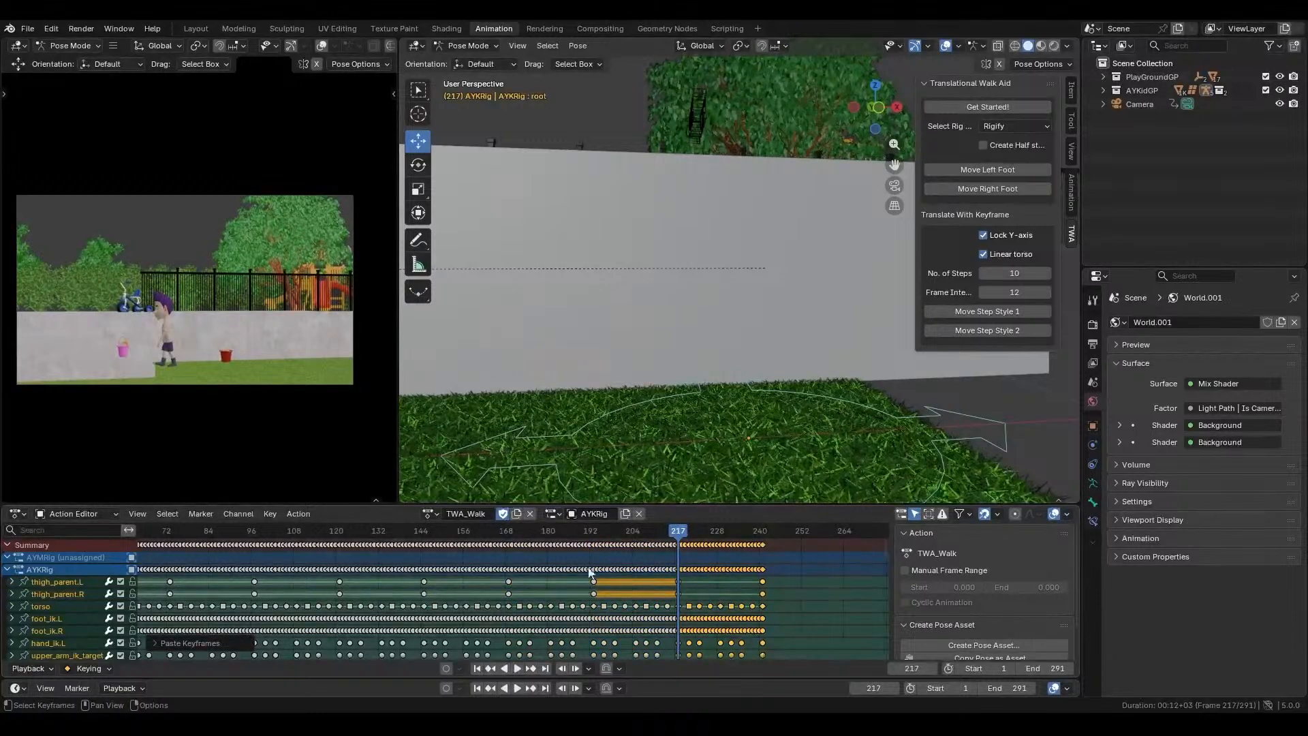
- Play the walk from frame 1 with the viewport overlays hidden and follow the boy across the playground to the steps
scroll(590, 571, down, 4)
drag(244, 531, 332, 538)
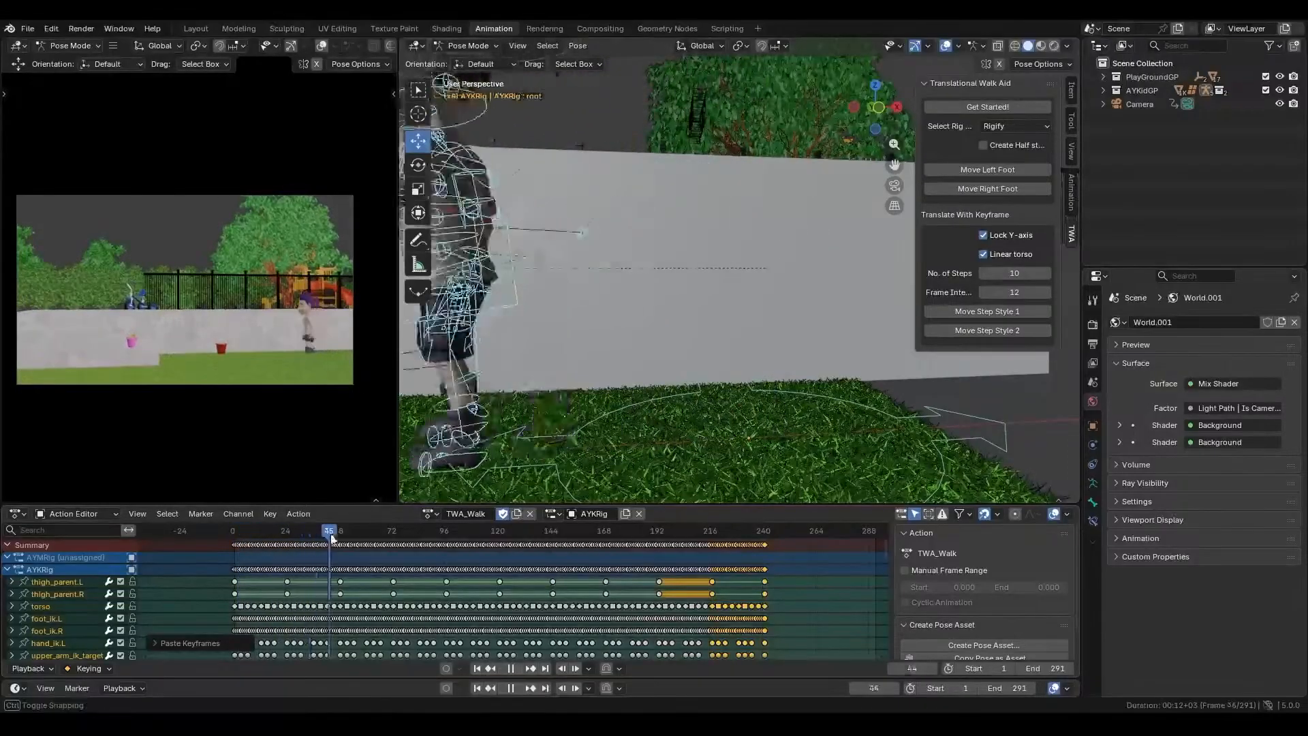
click(477, 668)
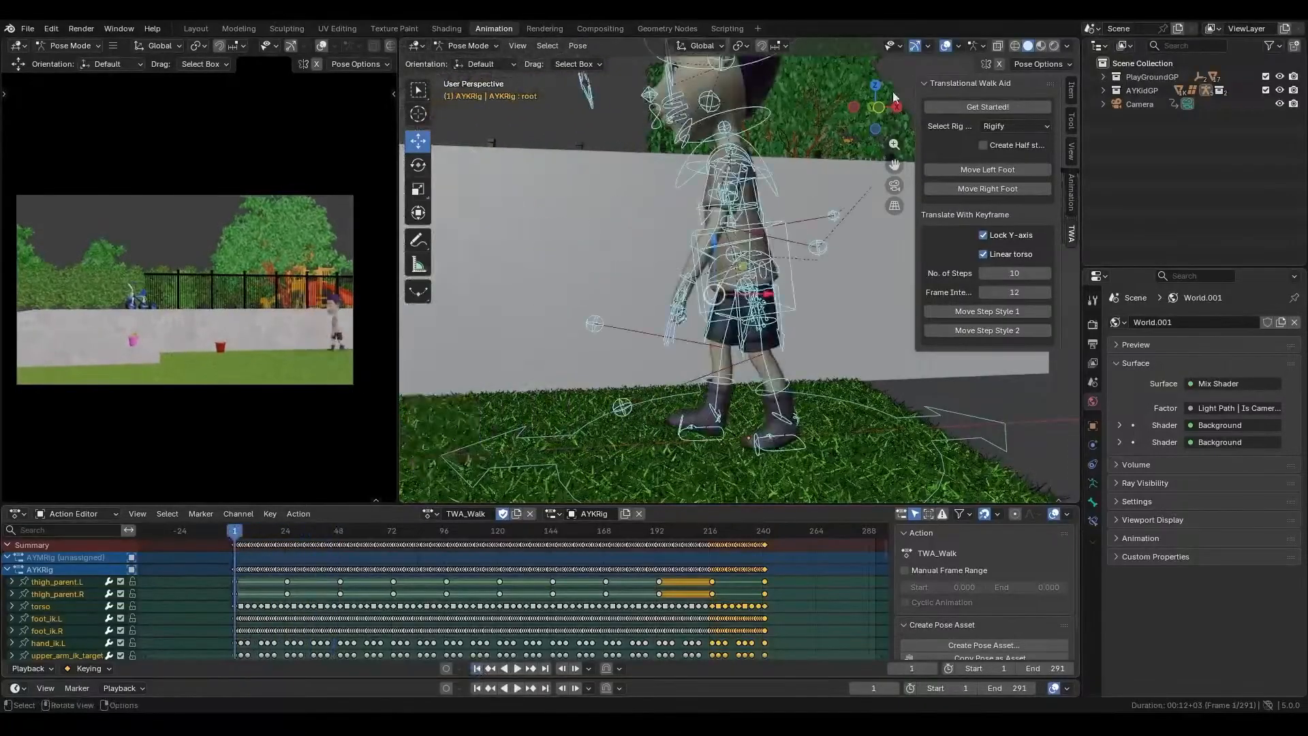
click(945, 46)
scroll(737, 217, down, 4)
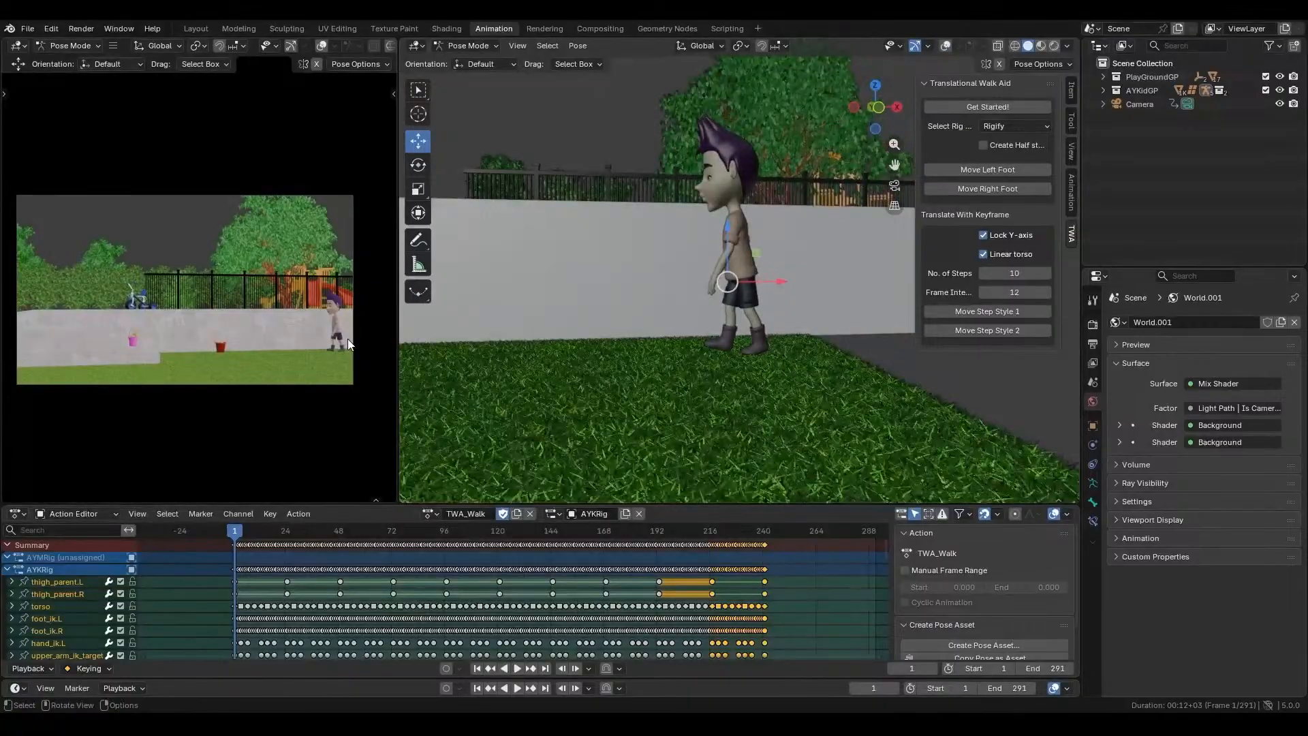
key(space)
scroll(603, 349, down, 5)
shift+middle_drag(654, 325, 836, 381)
shift+middle_drag(717, 406, 754, 359)
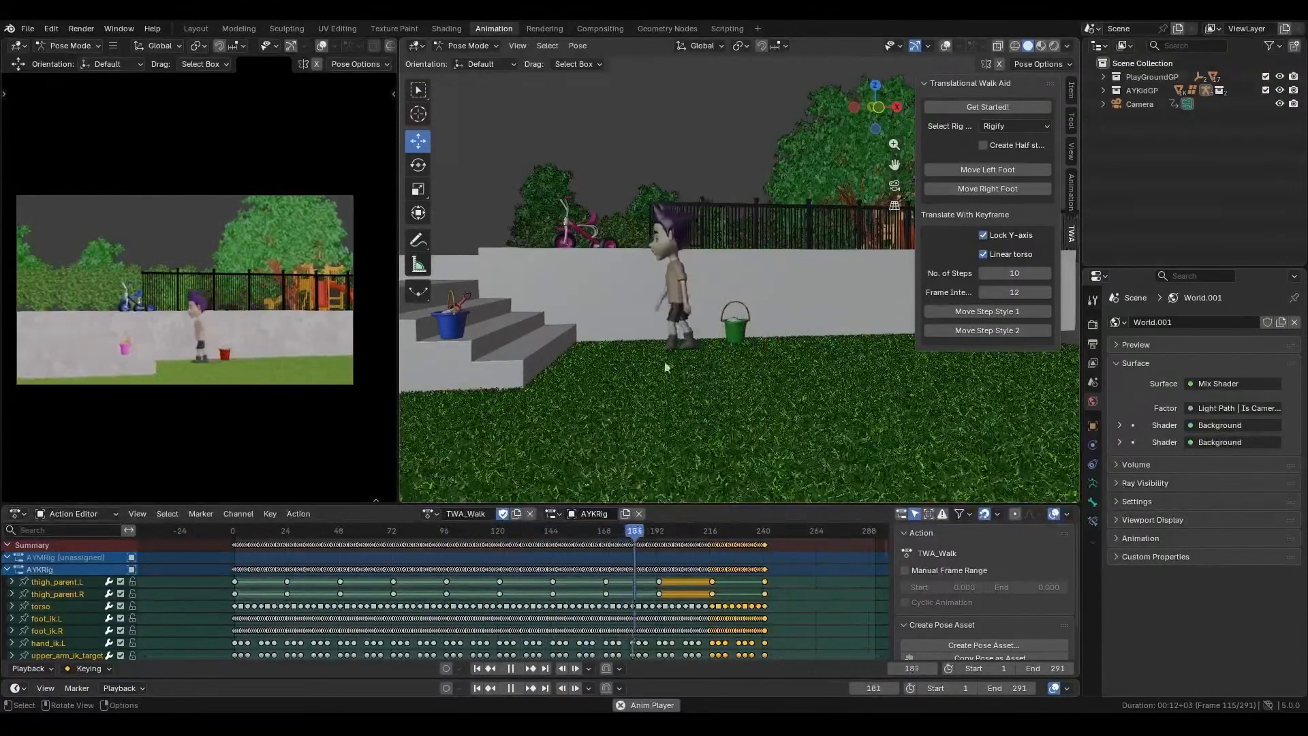
scroll(683, 367, up, 1)
shift+middle_drag(559, 342, 645, 317)
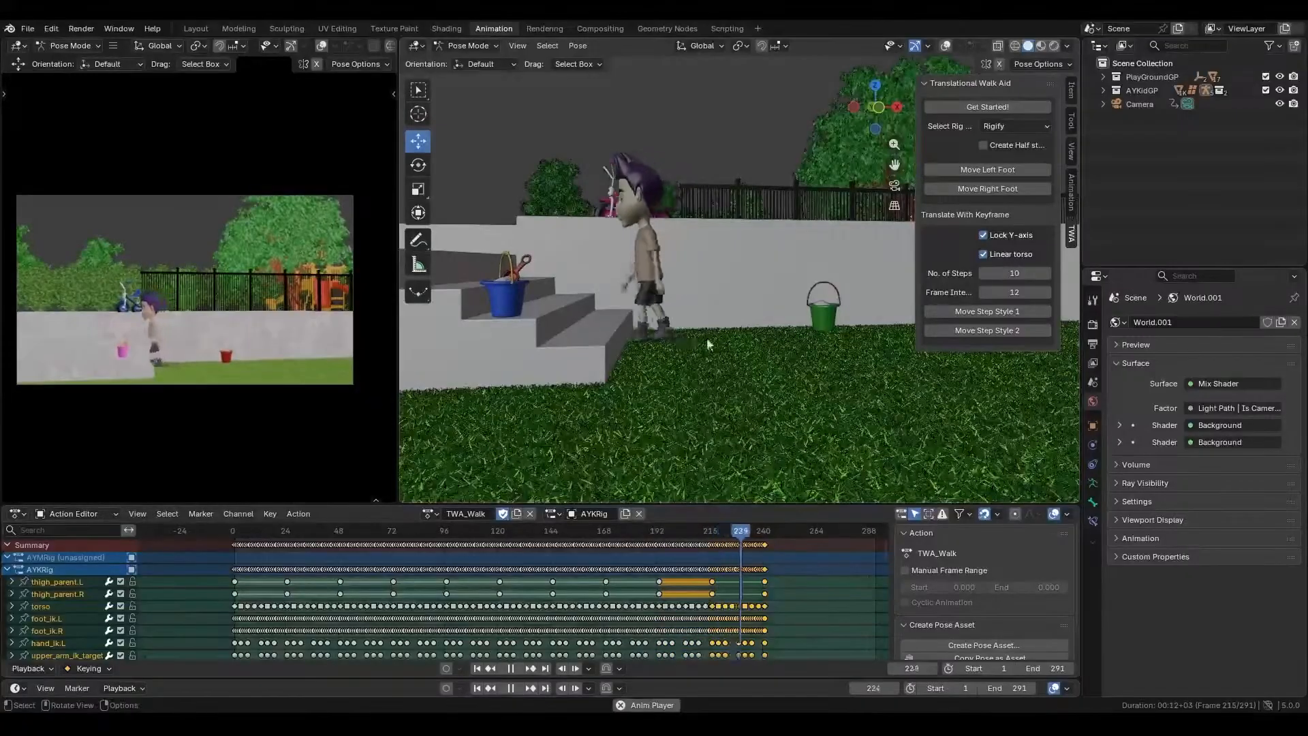
key(space)
- Enlarge the end of the TWA_Walk keyframe range and move the playhead to frame 229
key(Home)
middle_drag(817, 574, 596, 599)
scroll(593, 599, up, 8)
middle_drag(757, 615, 558, 607)
scroll(563, 604, up, 2)
drag(604, 563, 514, 569)
- Show the viewport overlays again and select the left foot IK control beside the steps for a close view
click(945, 46)
scroll(701, 296, up, 3)
middle_drag(701, 295, 676, 263)
click(635, 324)
scroll(648, 338, up, 3)
scroll(665, 344, up, 2)
scroll(550, 607, up, 5)
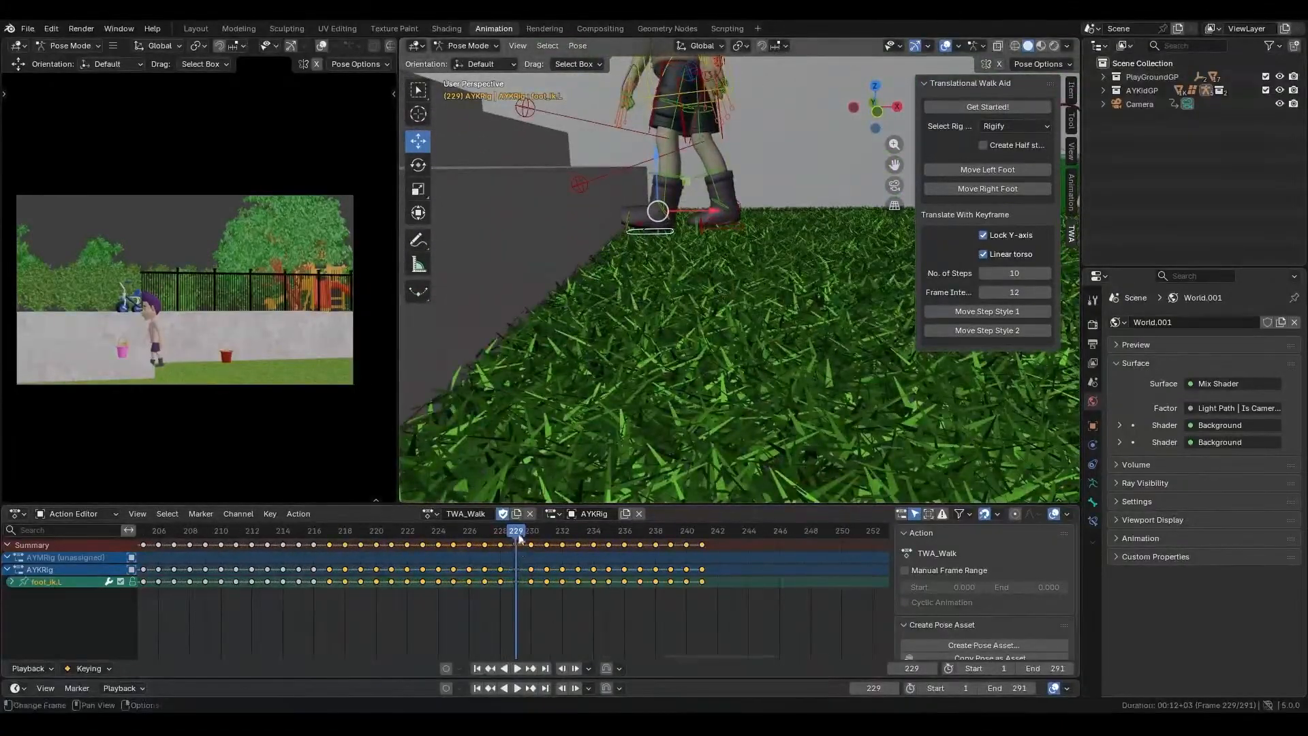
- Select all rig controls, insert keyframes for them at frame 229, and move to frame 232
click(658, 99)
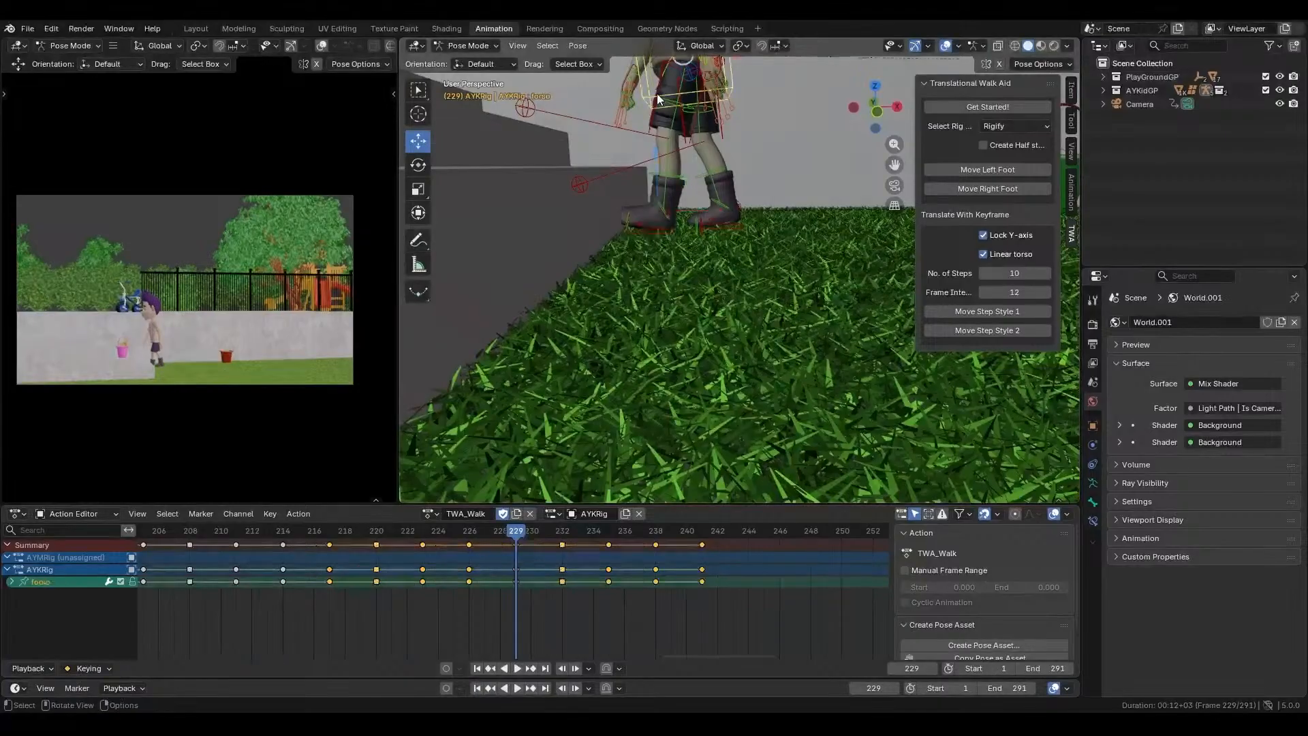
key(a)
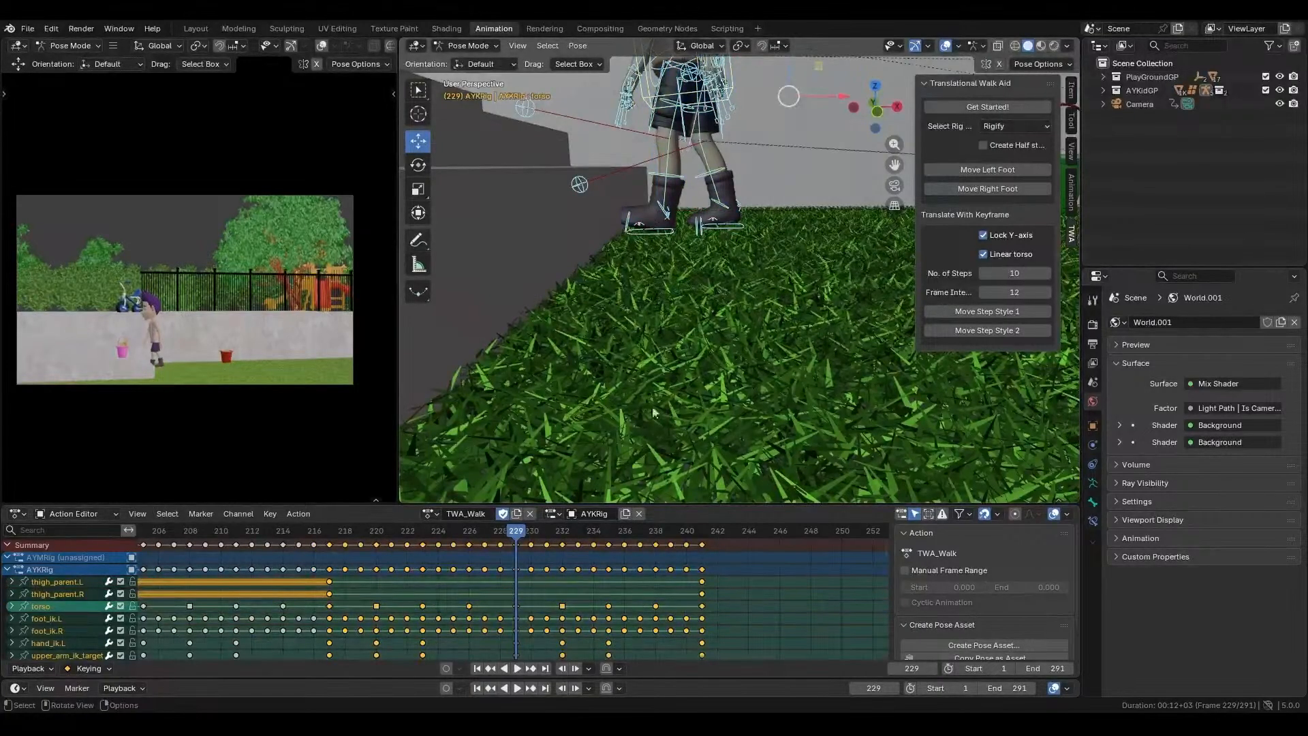
key(space)
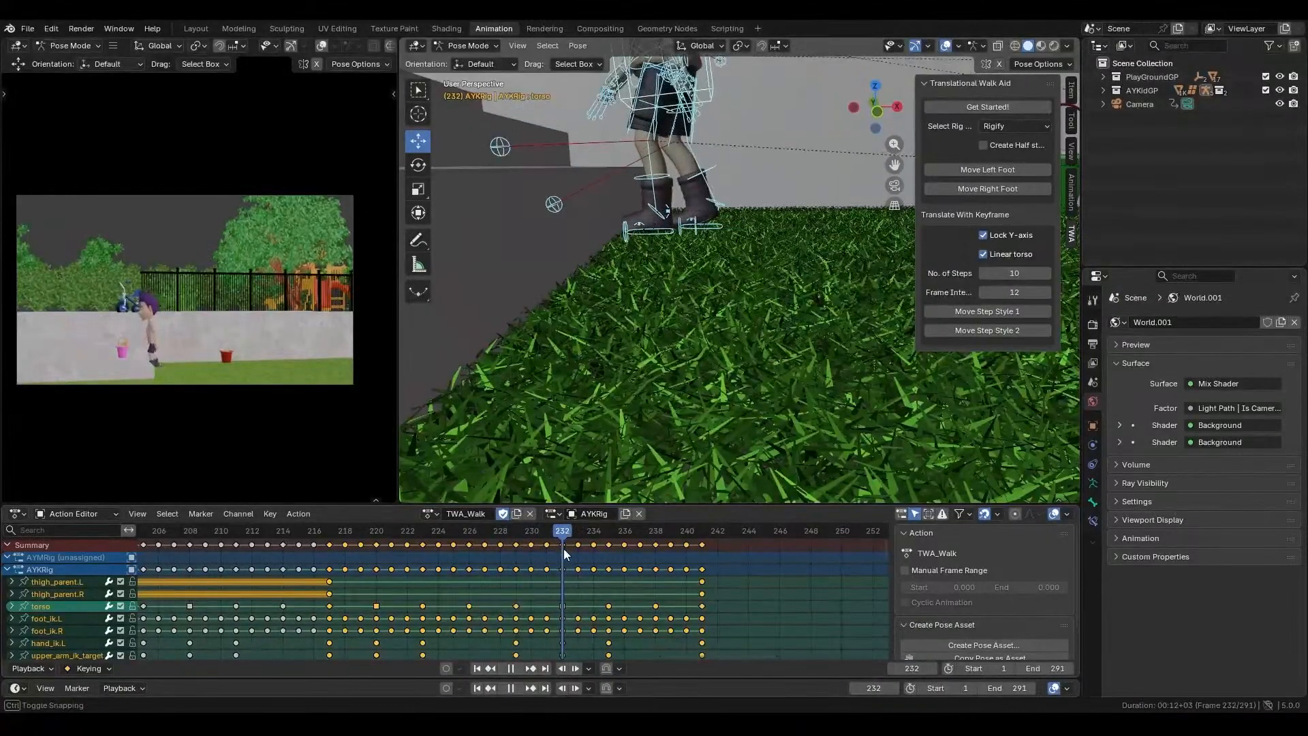
key(space)
- Undo the grass patch selection, then move the left foot IK control along the X axis at frame 232
click(669, 237)
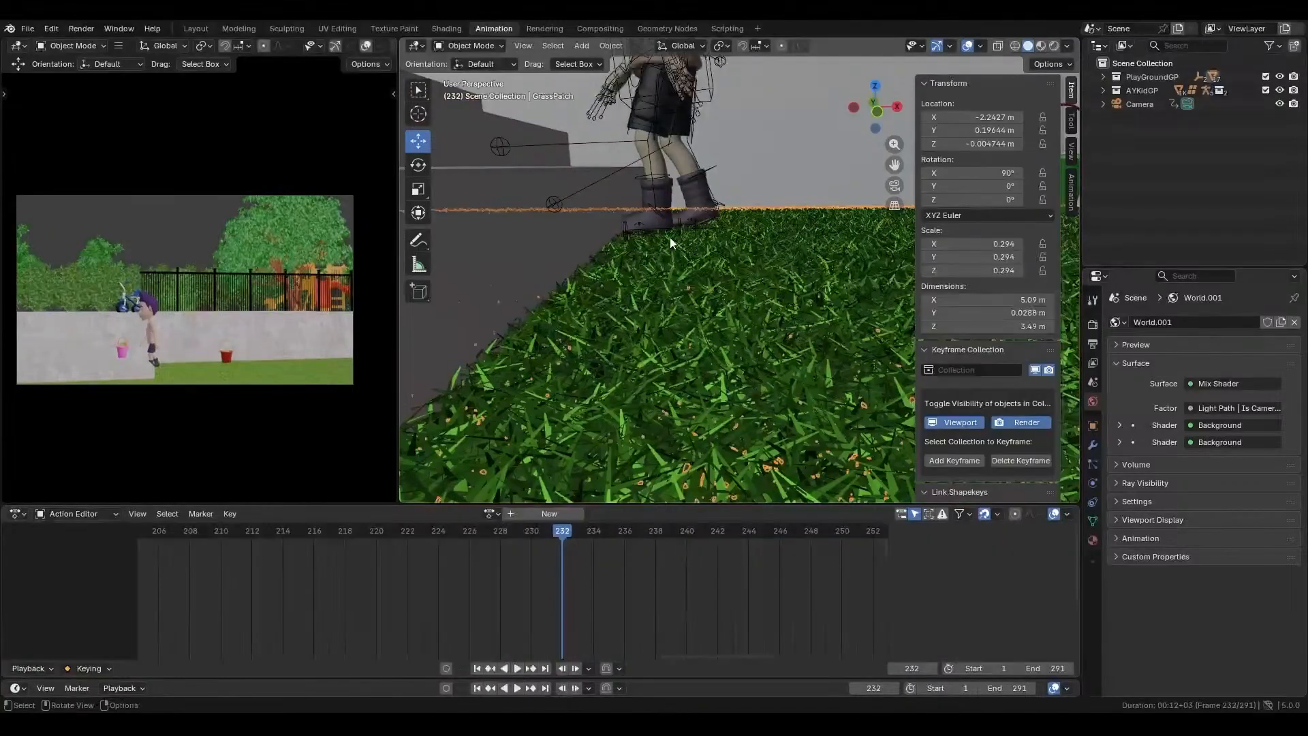
key(ctrl+z)
middle_drag(673, 235, 739, 247)
key(g)
key(x)
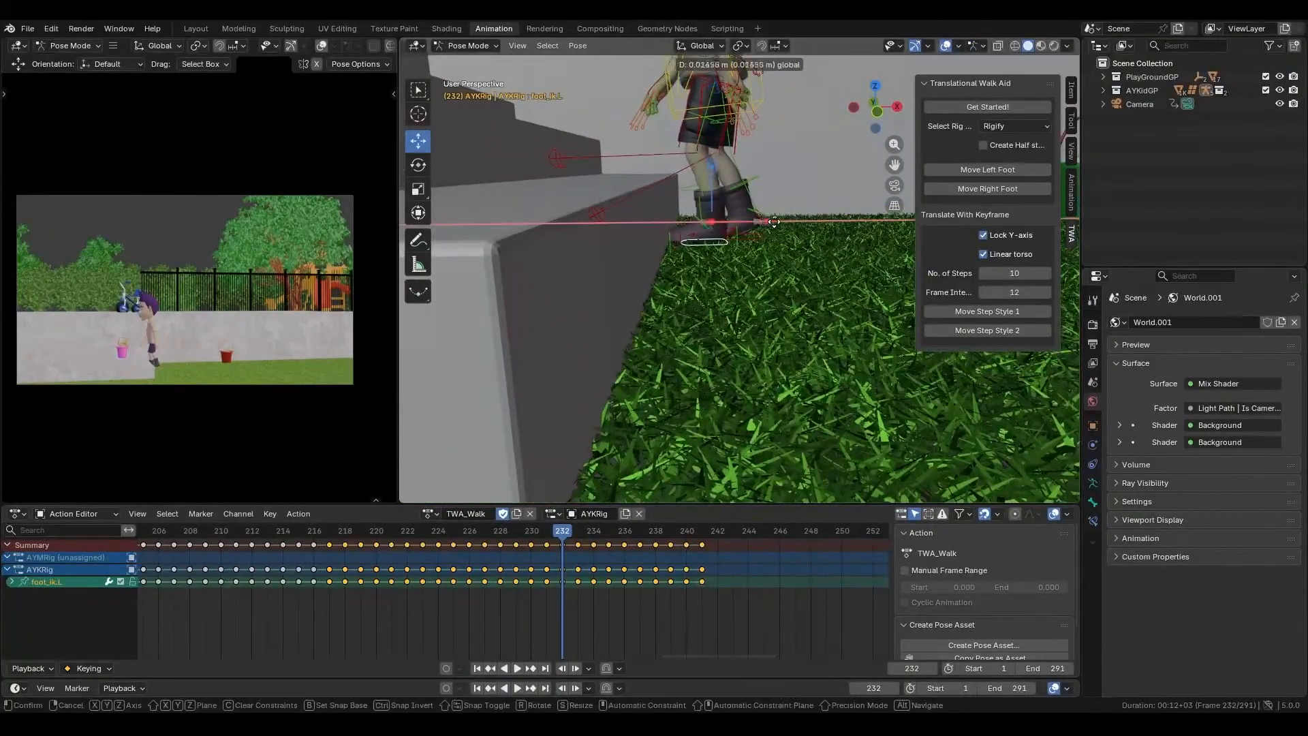
drag(776, 221, 771, 225)
- Fine-tune the left foot's X position at frame 232, hold it from frame 229 to 232, and check the foot's motion
scroll(709, 243, up, 3)
middle_drag(709, 244, 720, 287)
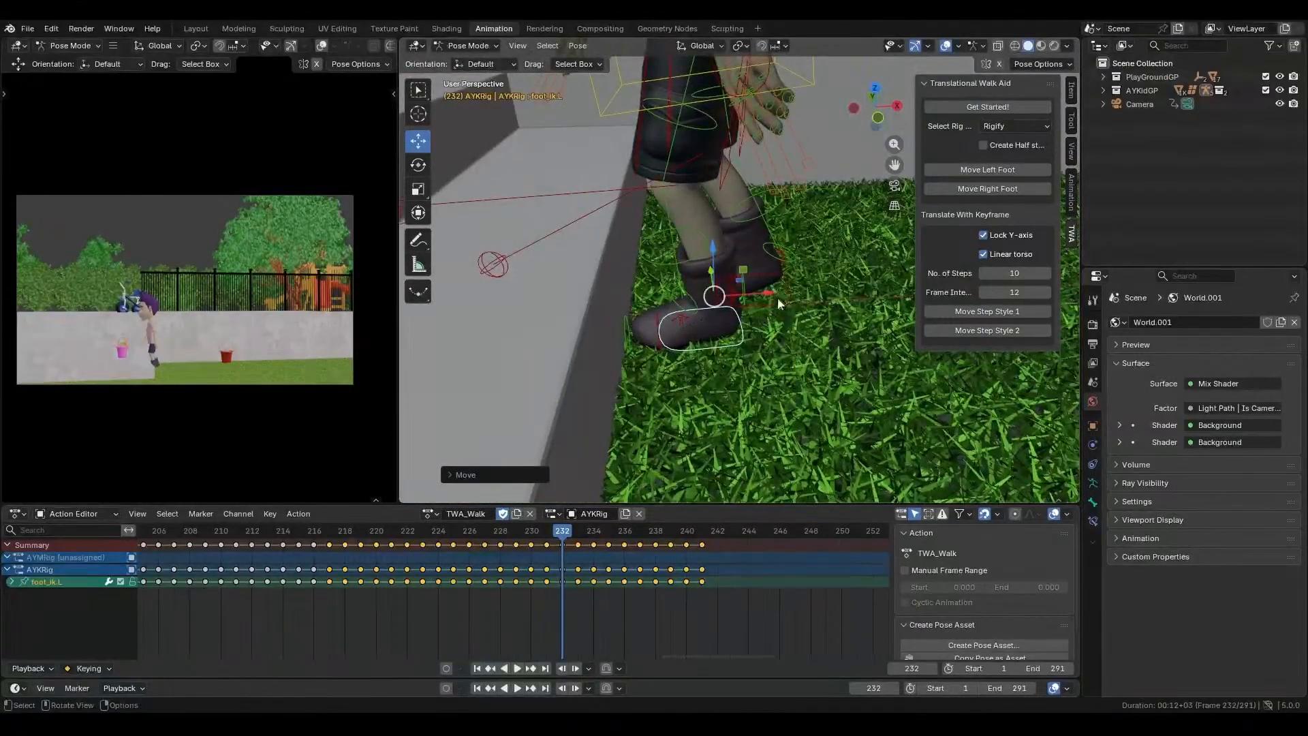
key(g)
key(x)
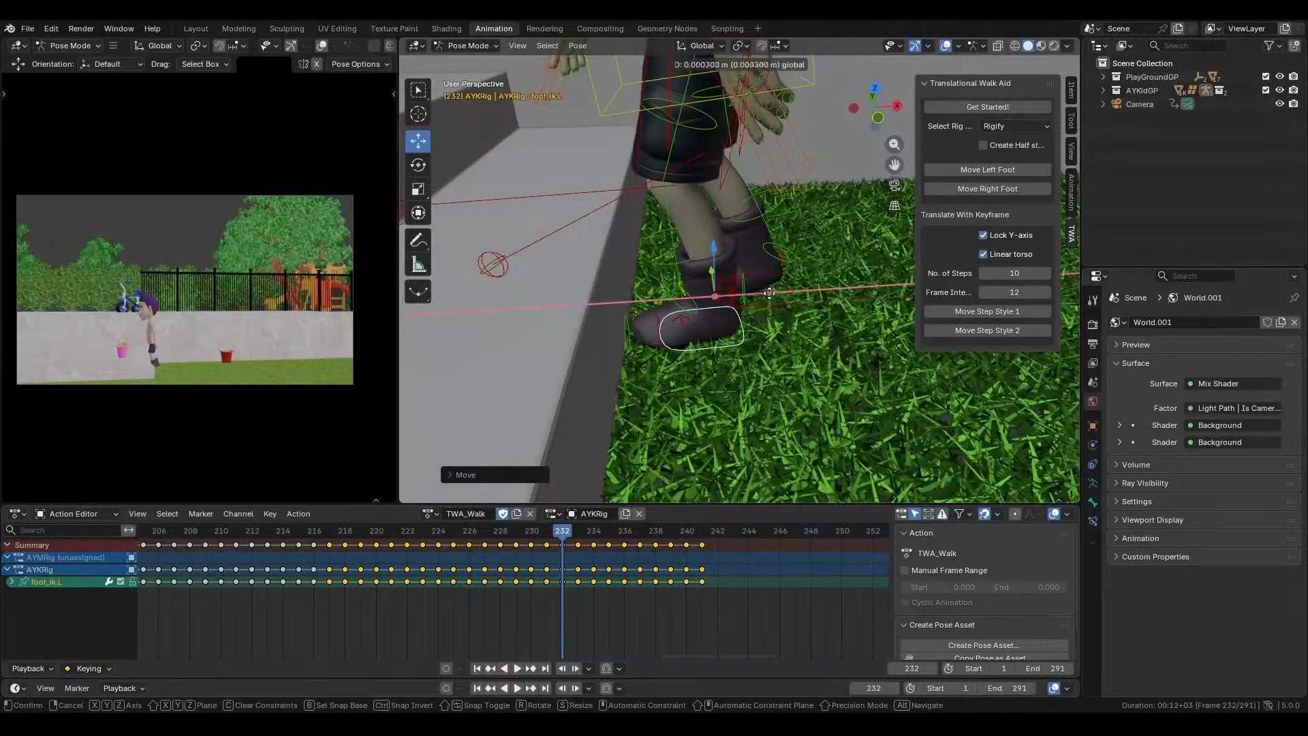
click(770, 293)
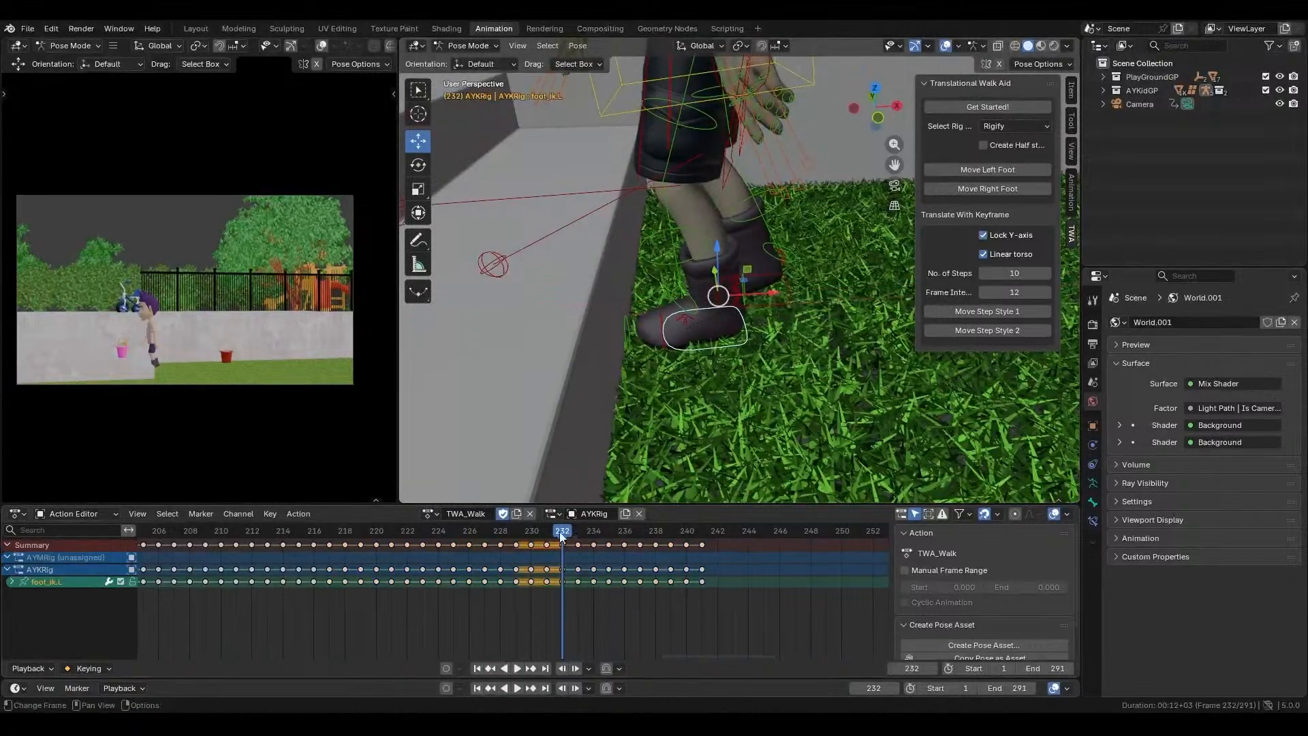
key(space)
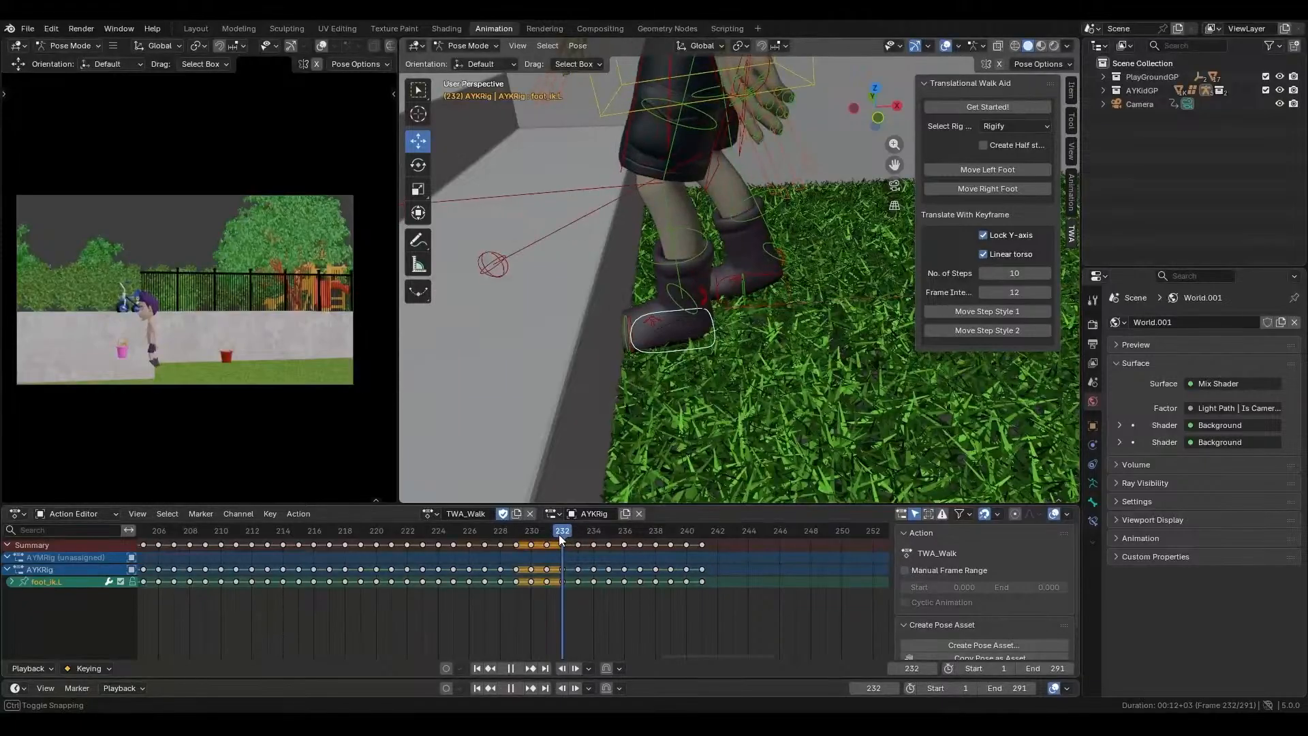
middle_drag(707, 332, 693, 317)
scroll(697, 312, down, 5)
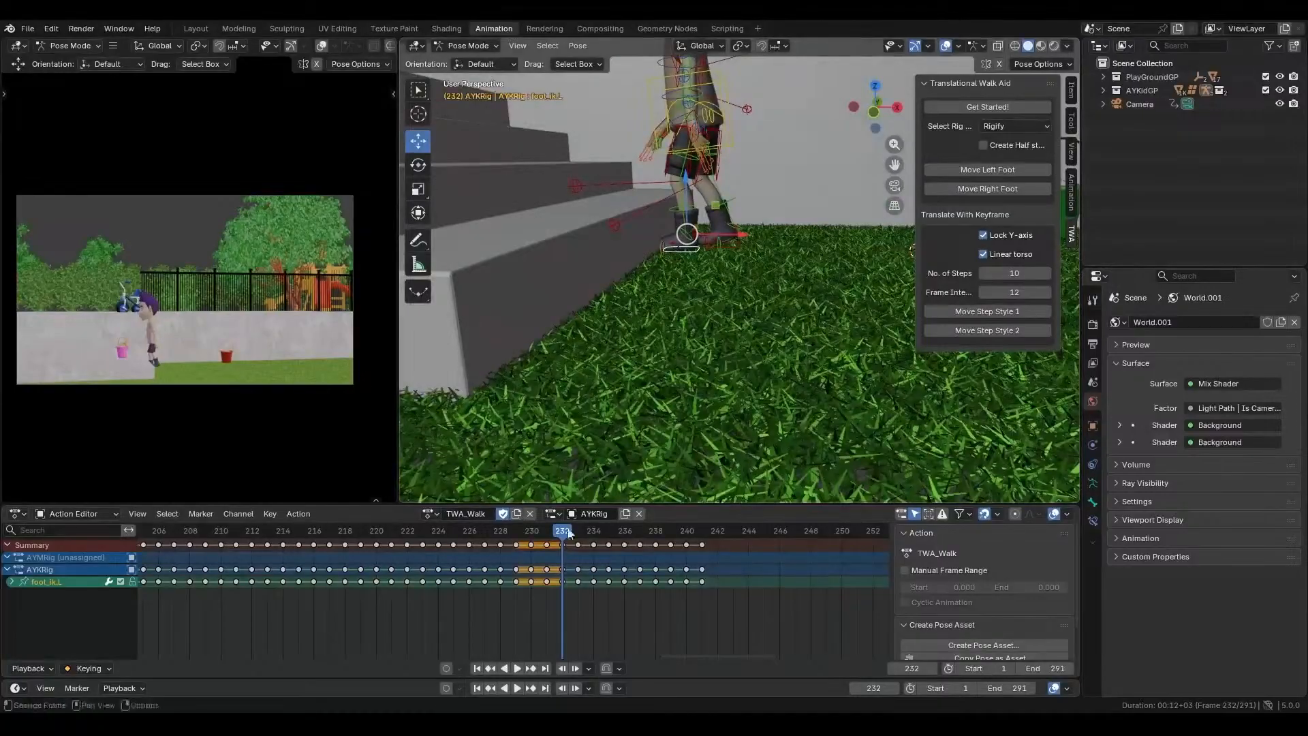
key(space)
- Copy the left foot control's keyframe at frame 232 and paste it at frame 241 to keep the foot planted
drag(566, 529, 705, 565)
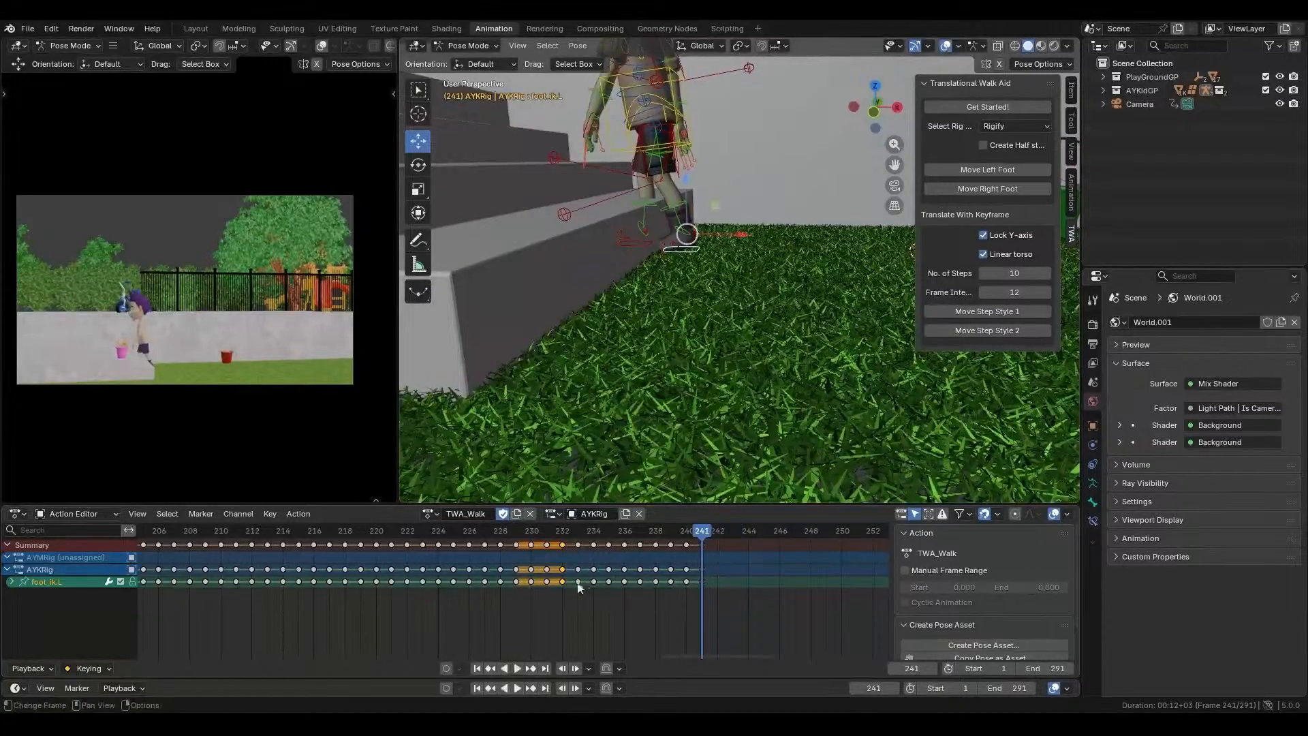
key(ctrl)
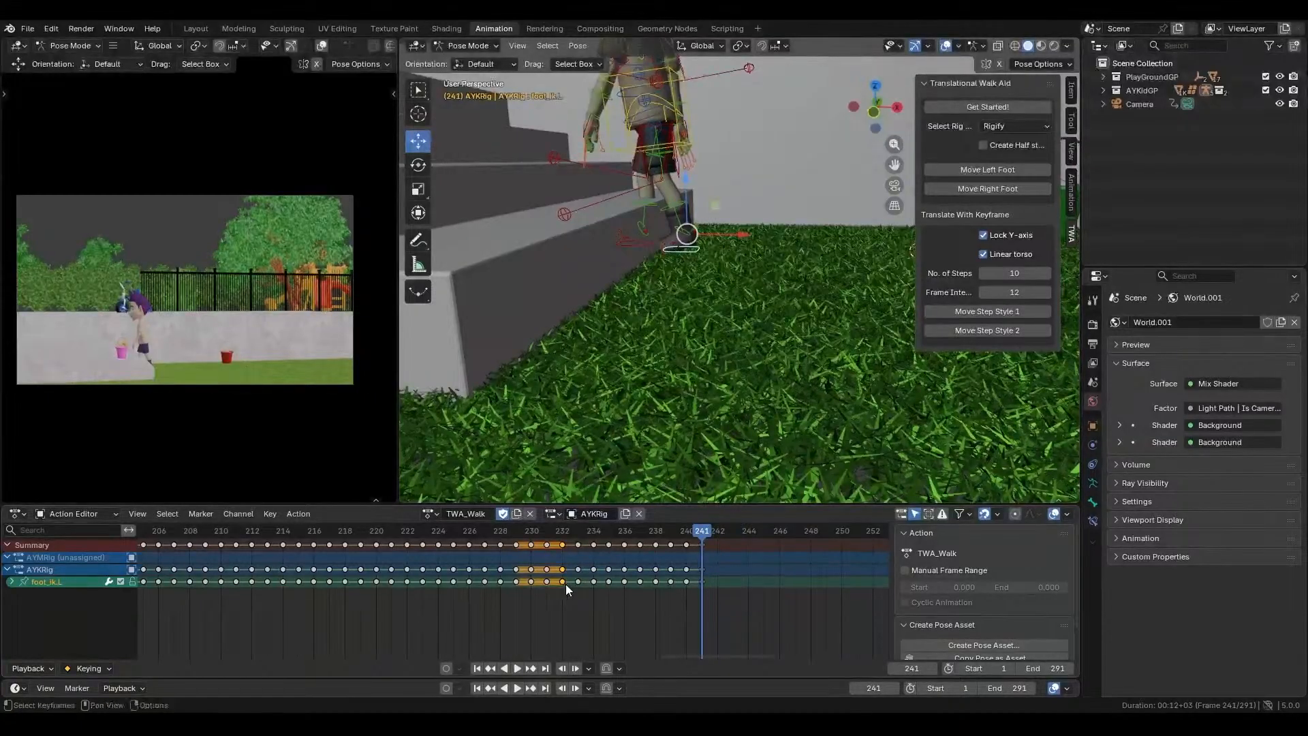
key(ctrl)
key(ctrl+v)
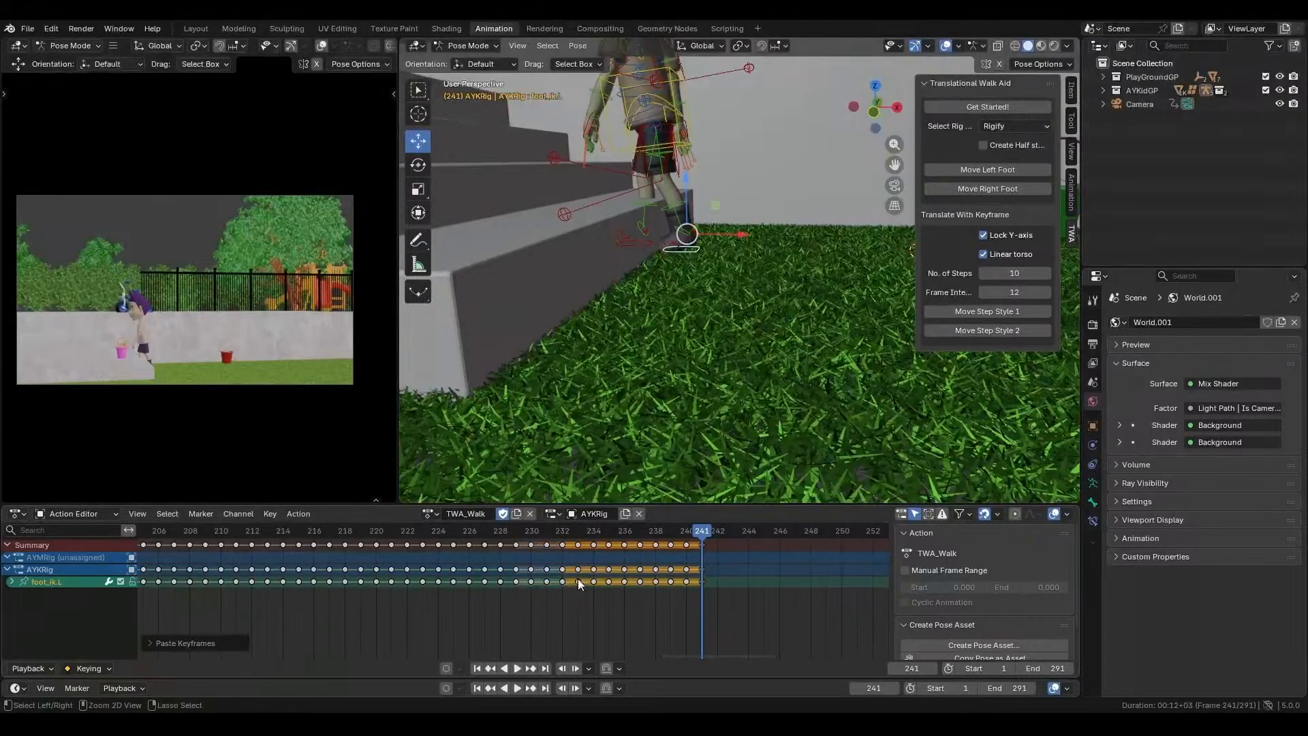
- Delete the left foot control's keyframes between frames 232 and 241 and return to frame 232
drag(572, 586, 688, 579)
key(x)
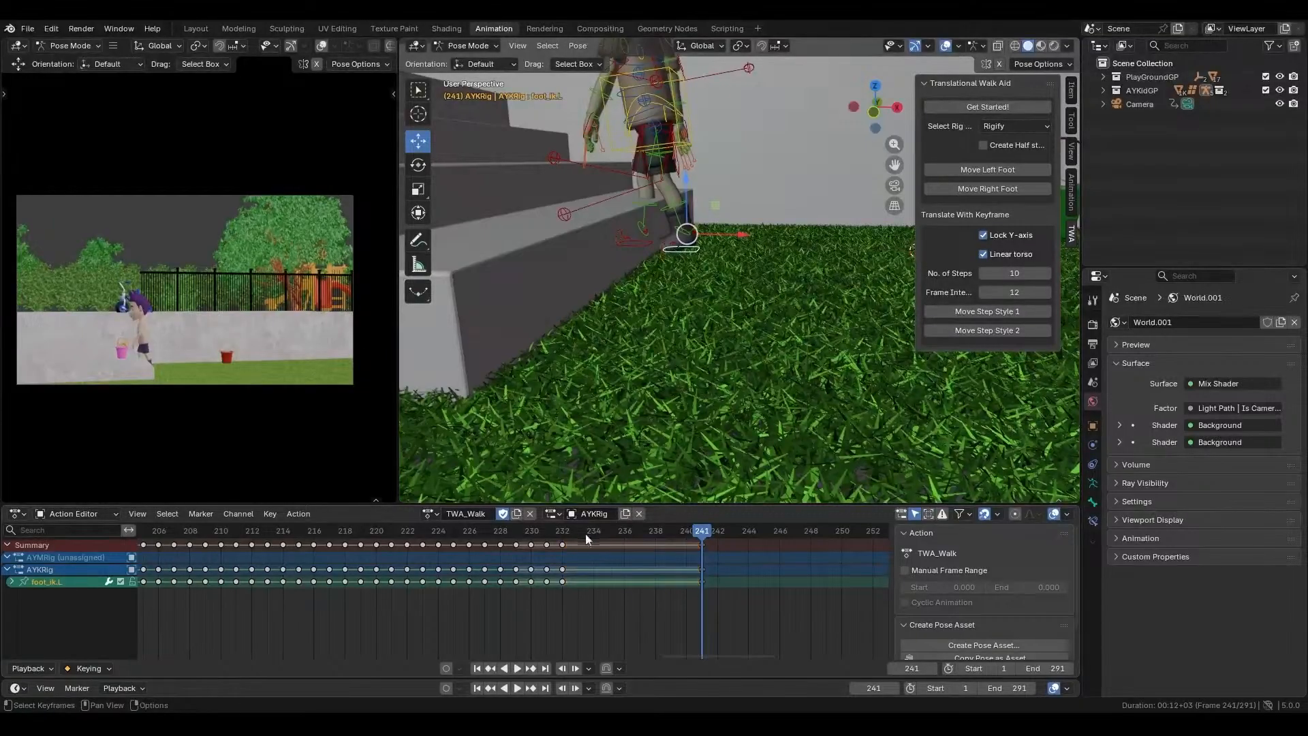
mouse_move(564, 530)
mouse_down()
mouse_move(702, 535)
mouse_move(432, 552)
mouse_move(586, 545)
mouse_move(562, 547)
mouse_up()
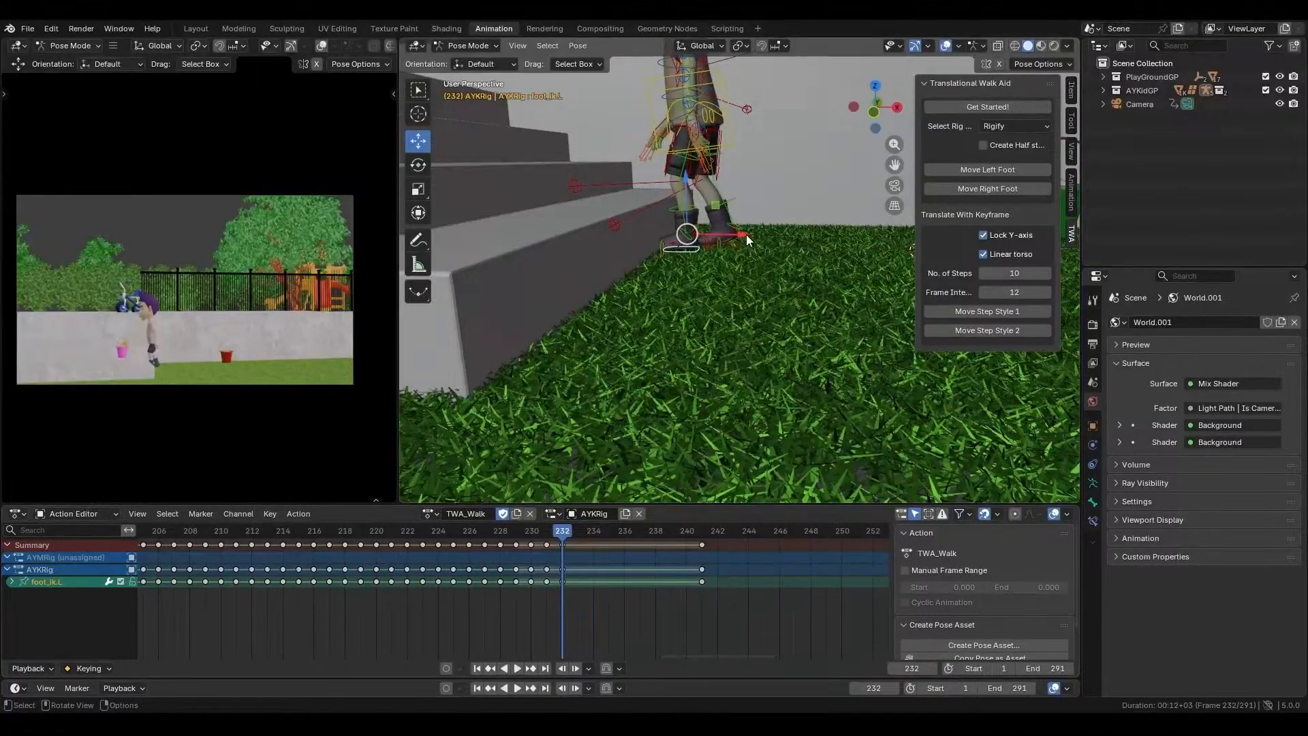
- Try moving the left foot control along the X axis at frame 232 and pasting its keyframe at frame 241
drag(741, 235, 763, 231)
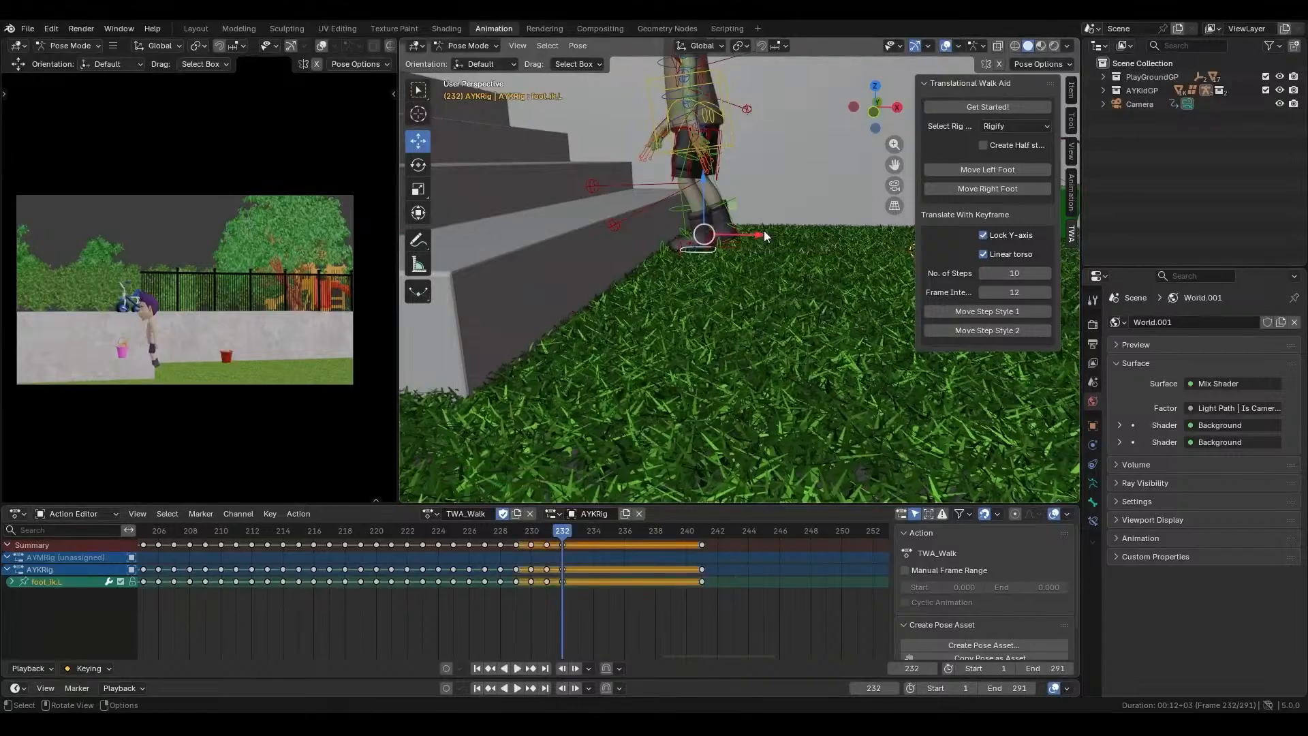
click(564, 545)
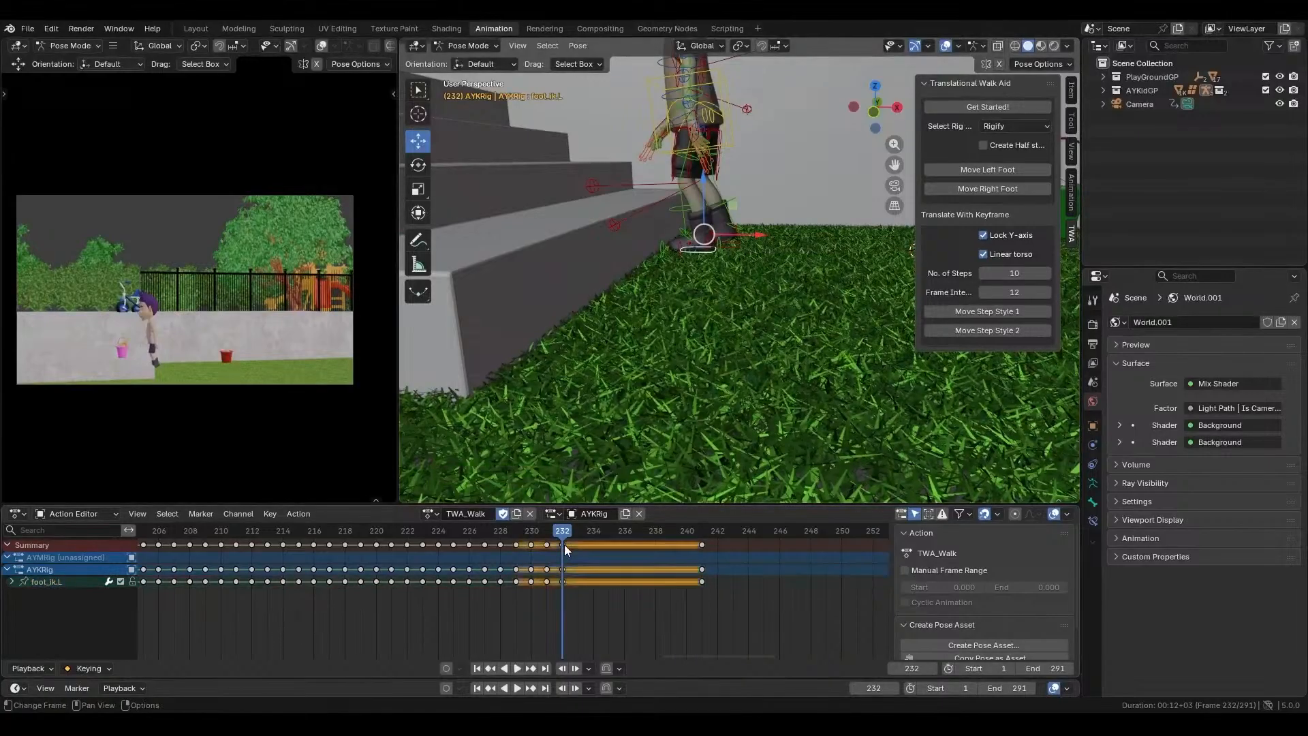
key(Down)
key(Up)
key(Up)
key(ctrl+v)
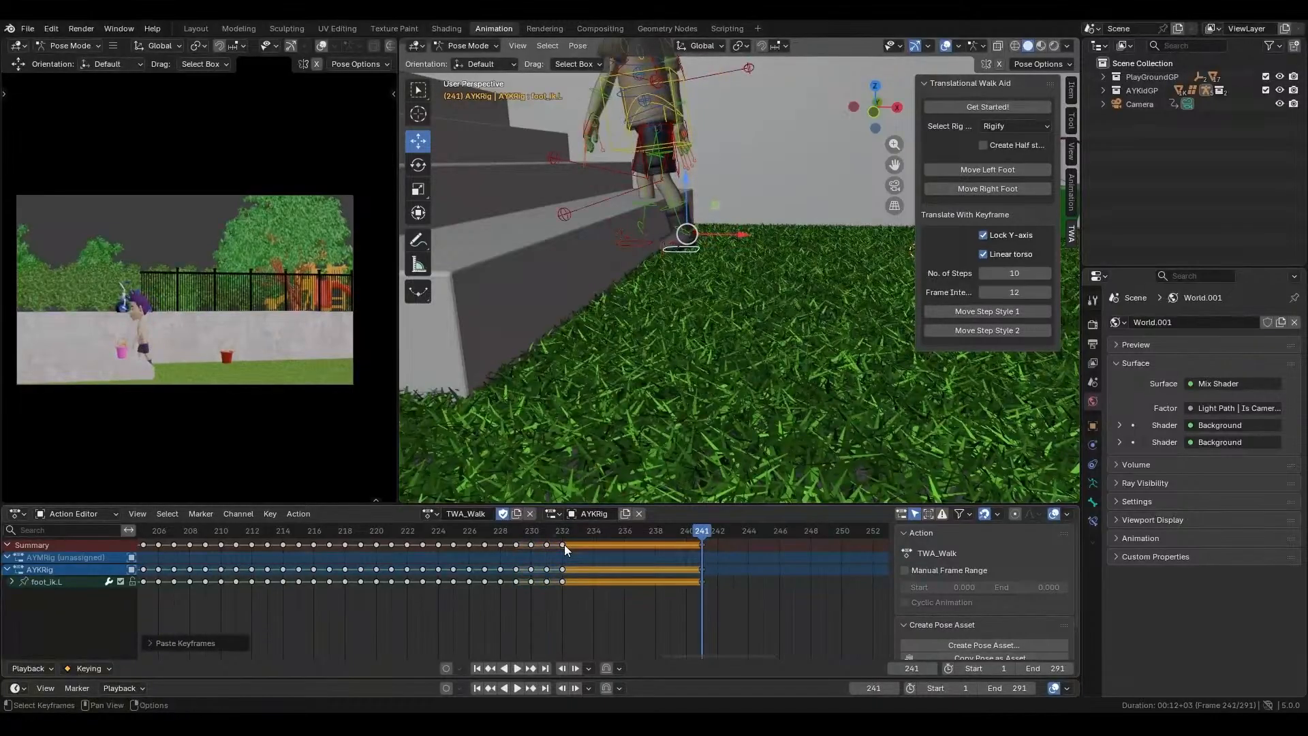
key(Down)
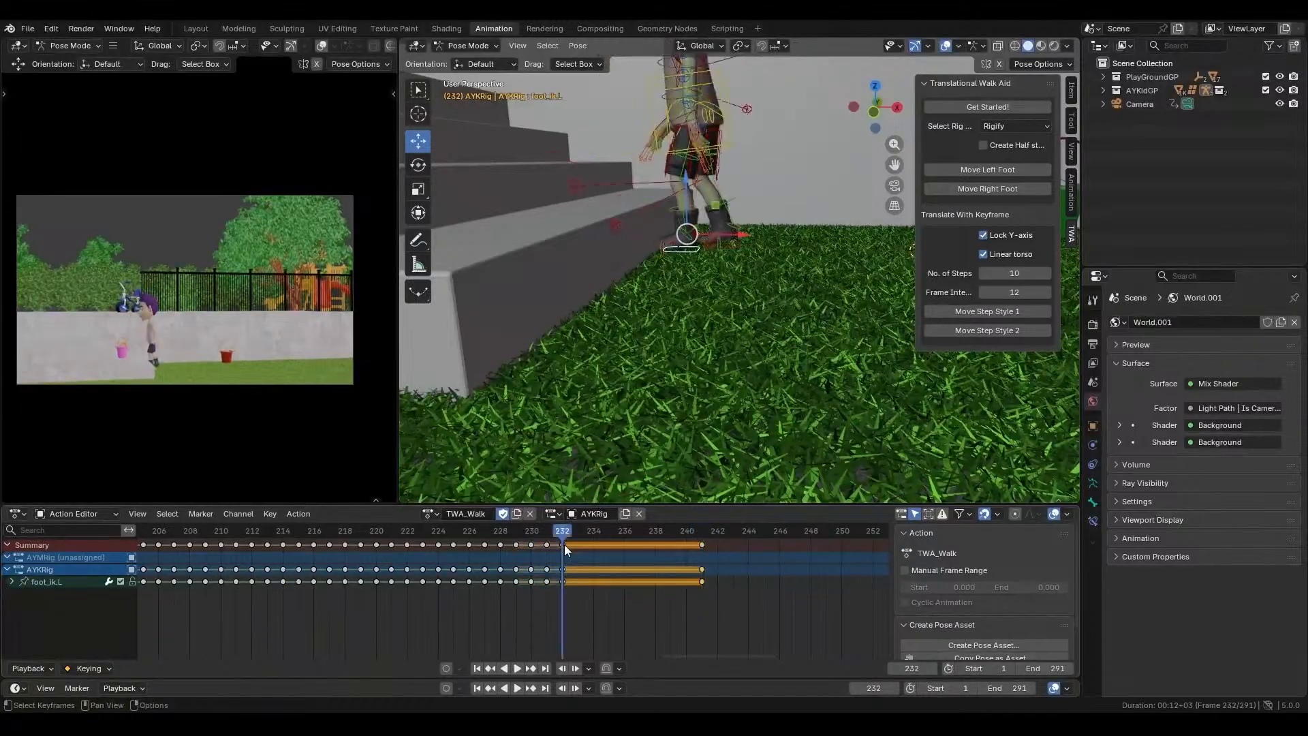
- Turn off Lock Y-axis, move the left foot control clear of the step at frame 232, and paste its keyframe at frame 241
click(984, 235)
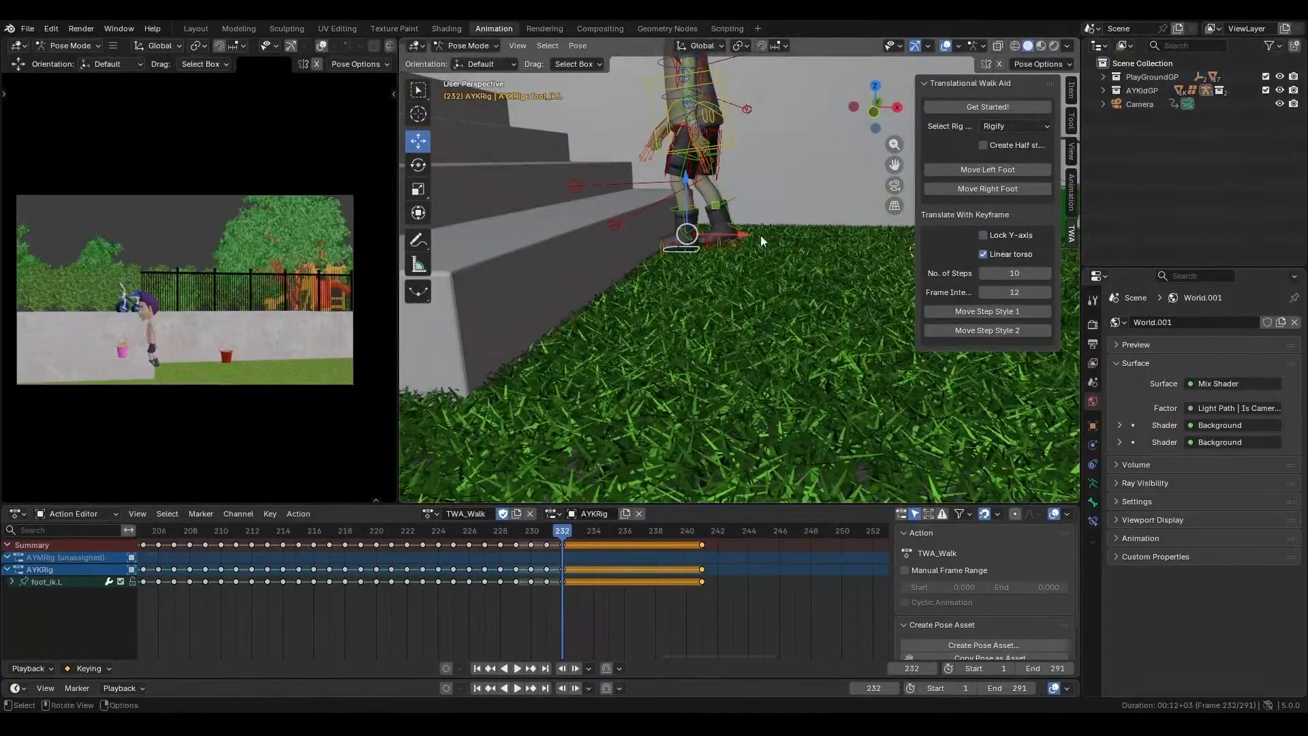
drag(743, 237, 727, 257)
scroll(737, 256, up, 5)
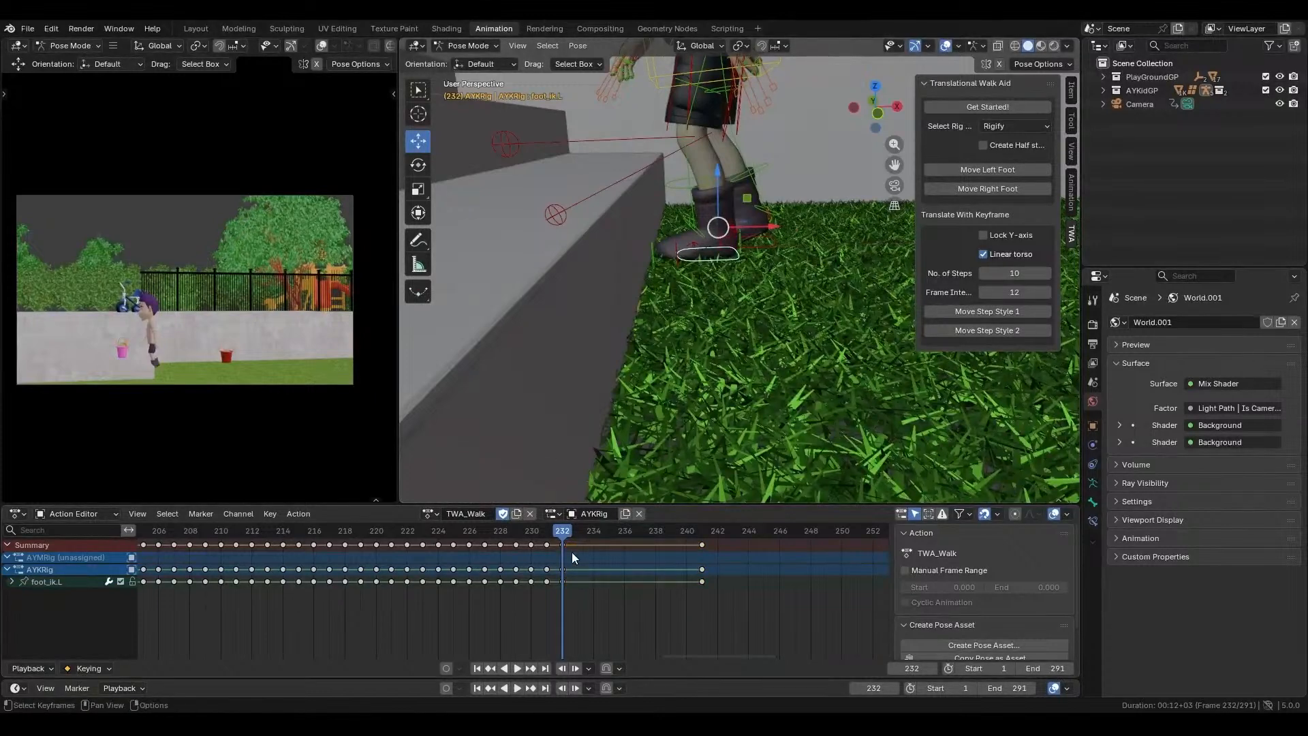
key(Up)
key(ctrl+v)
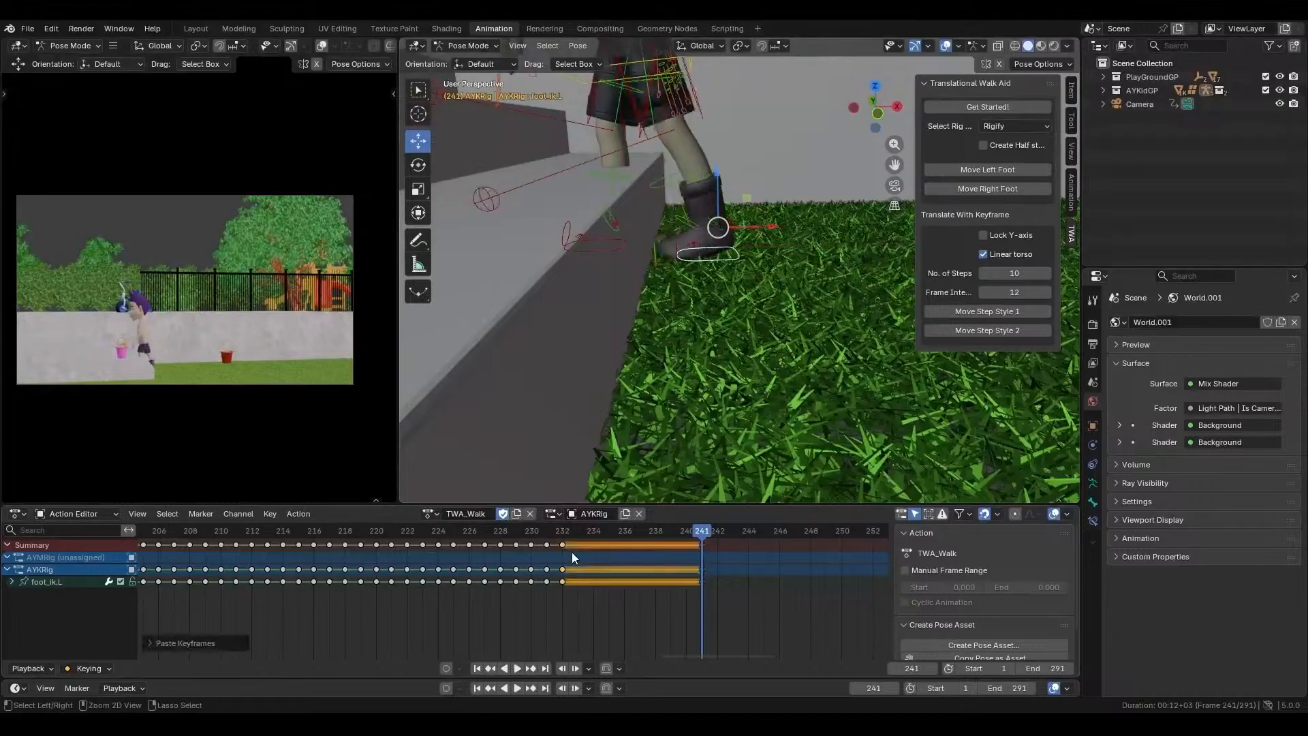
- Go to frame 229 and isolate the left foot control's Y Location curve in the Graph Editor
drag(506, 530, 524, 576)
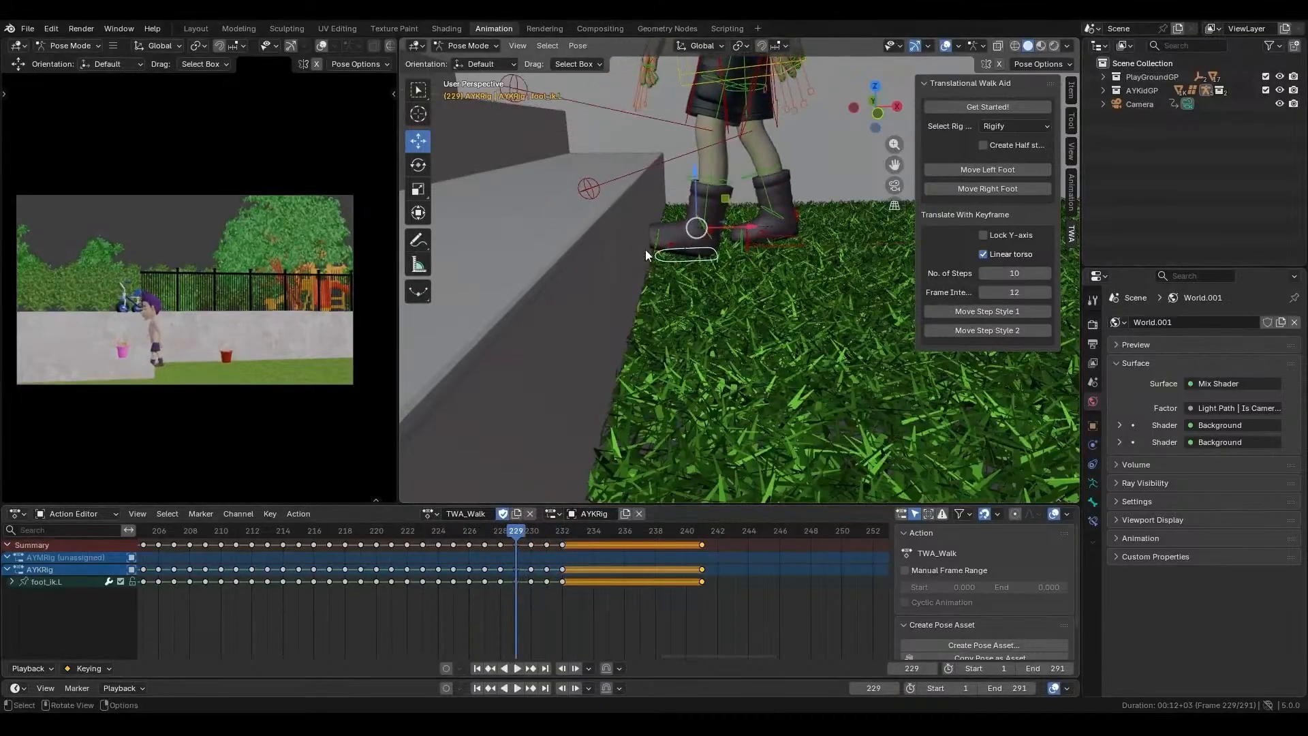
click(20, 513)
click(216, 580)
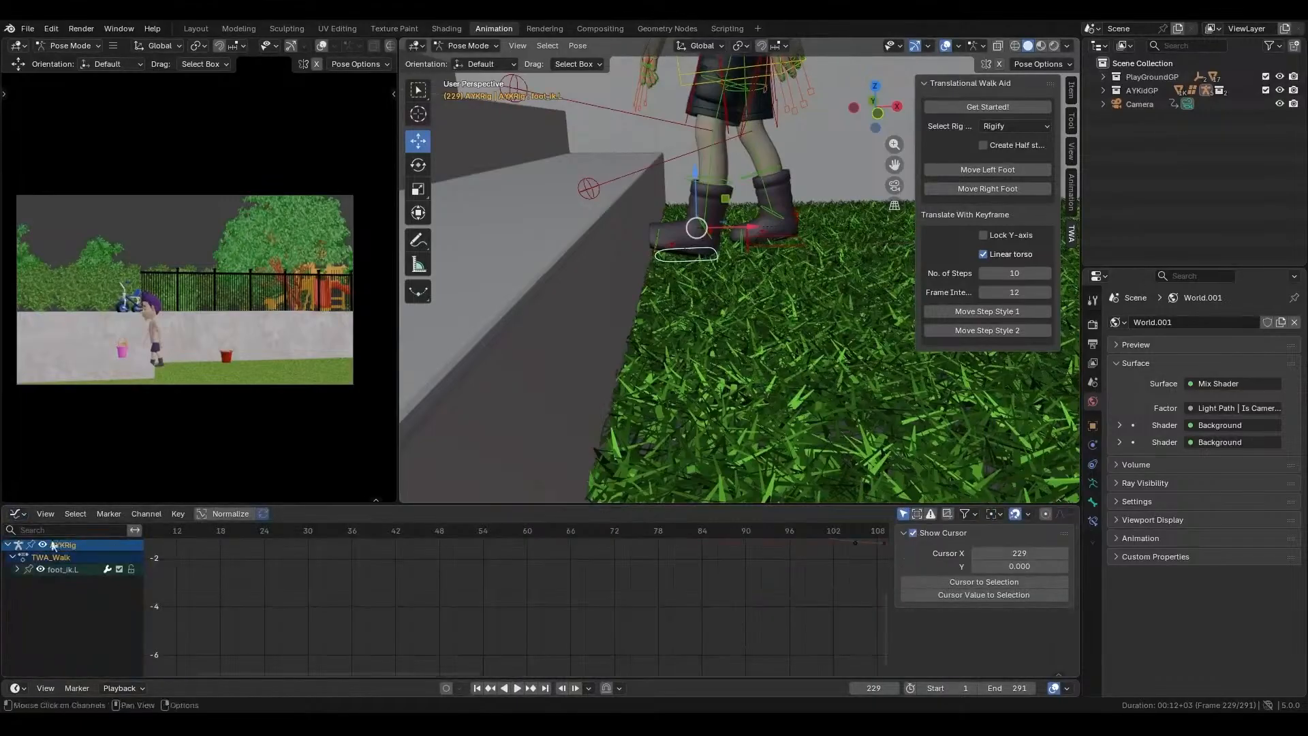
click(17, 570)
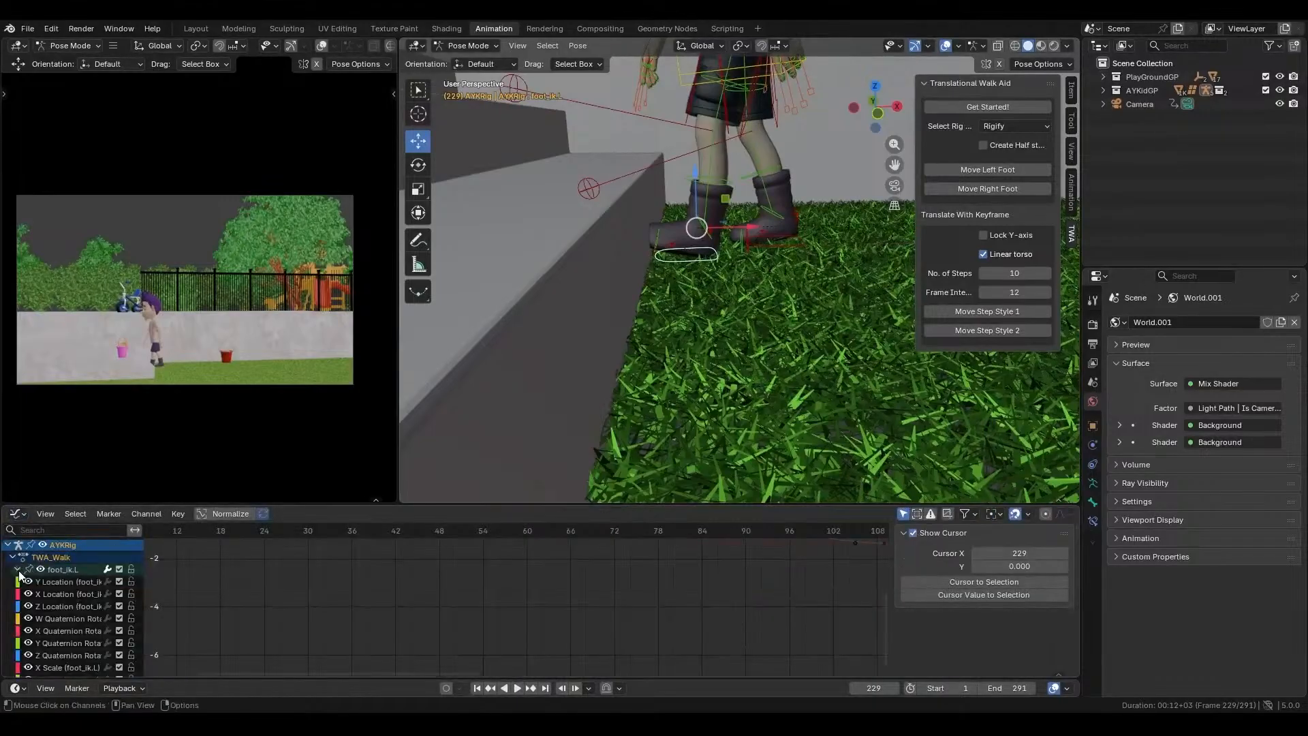
click(71, 582)
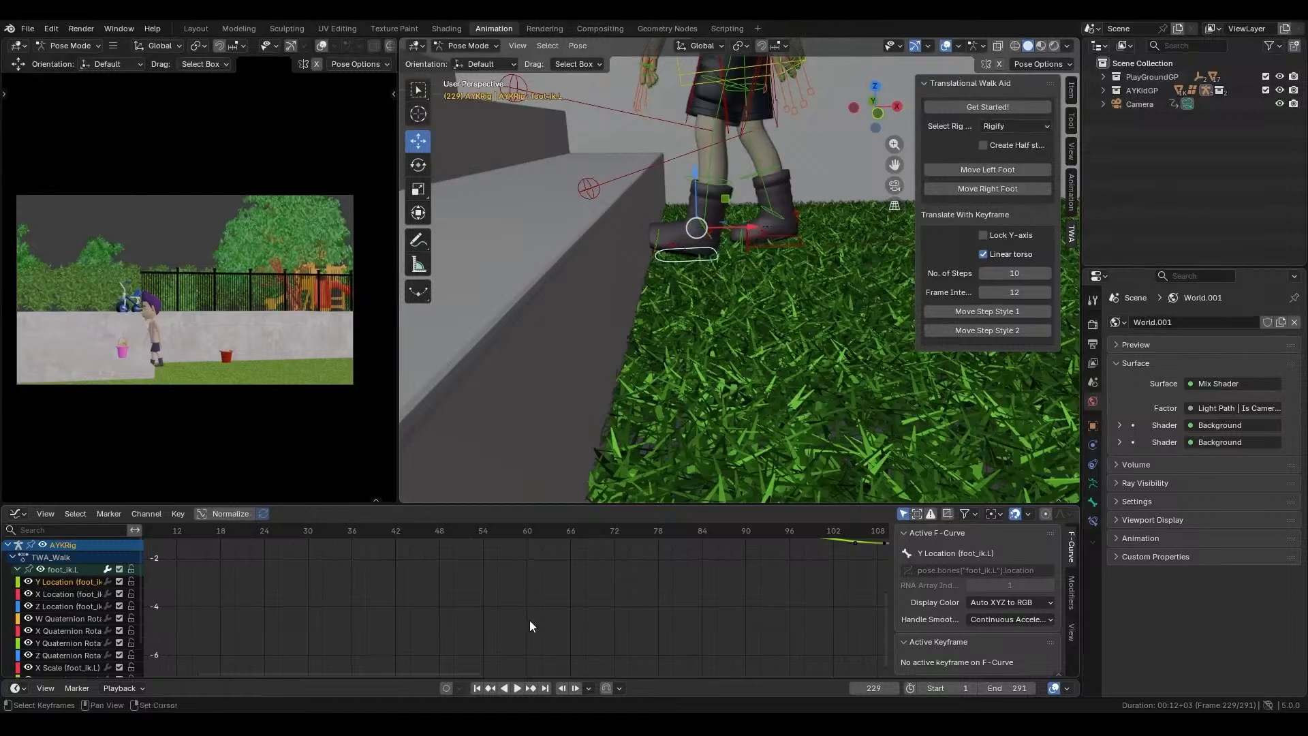
key(shift+h)
key(Home)
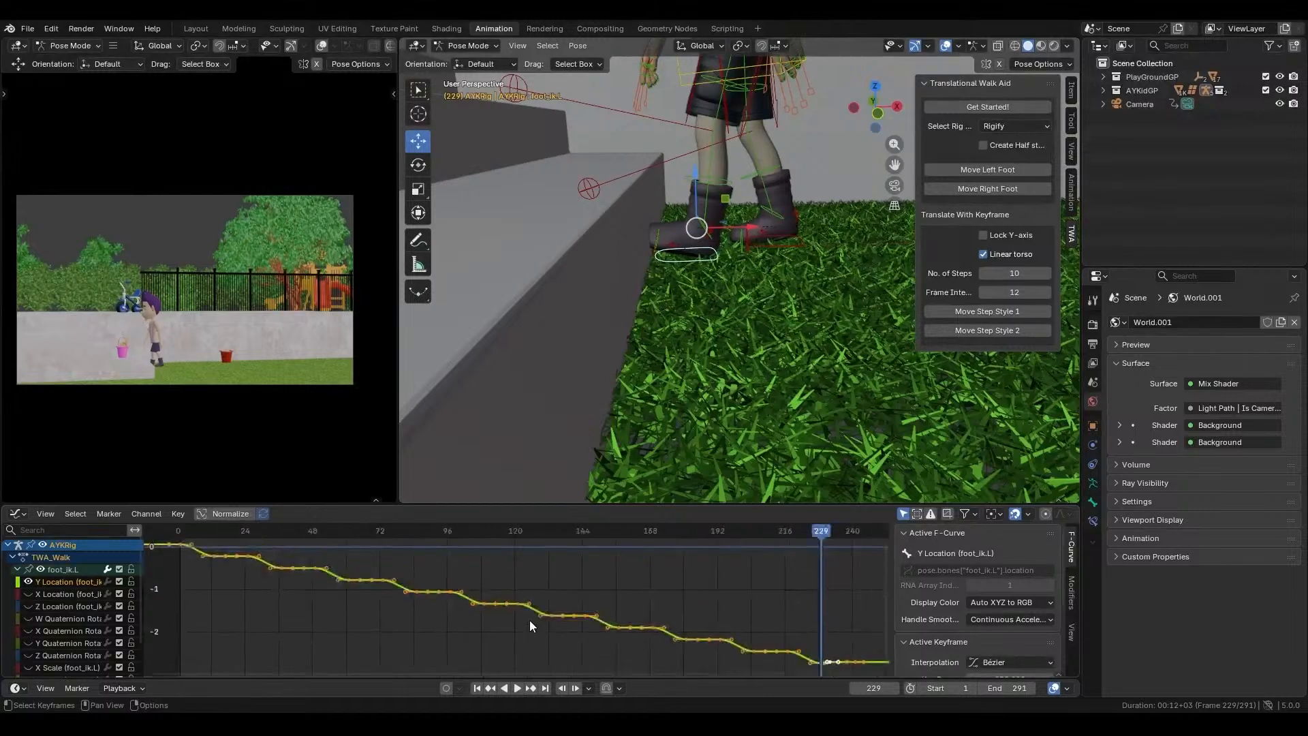
- Raise the left foot's Y Location keyframe at frame 229 by about 0.034 to level it with the following keys
scroll(719, 563, up, 5)
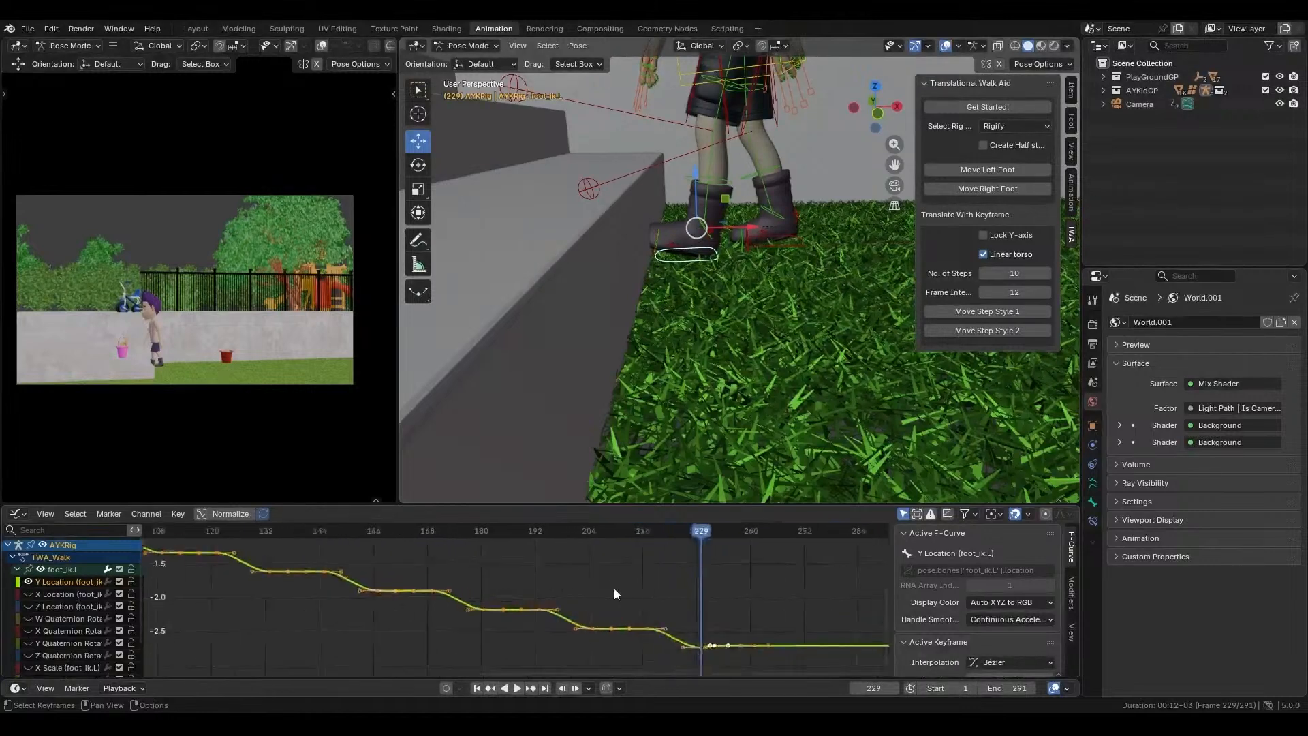
scroll(587, 585, up, 4)
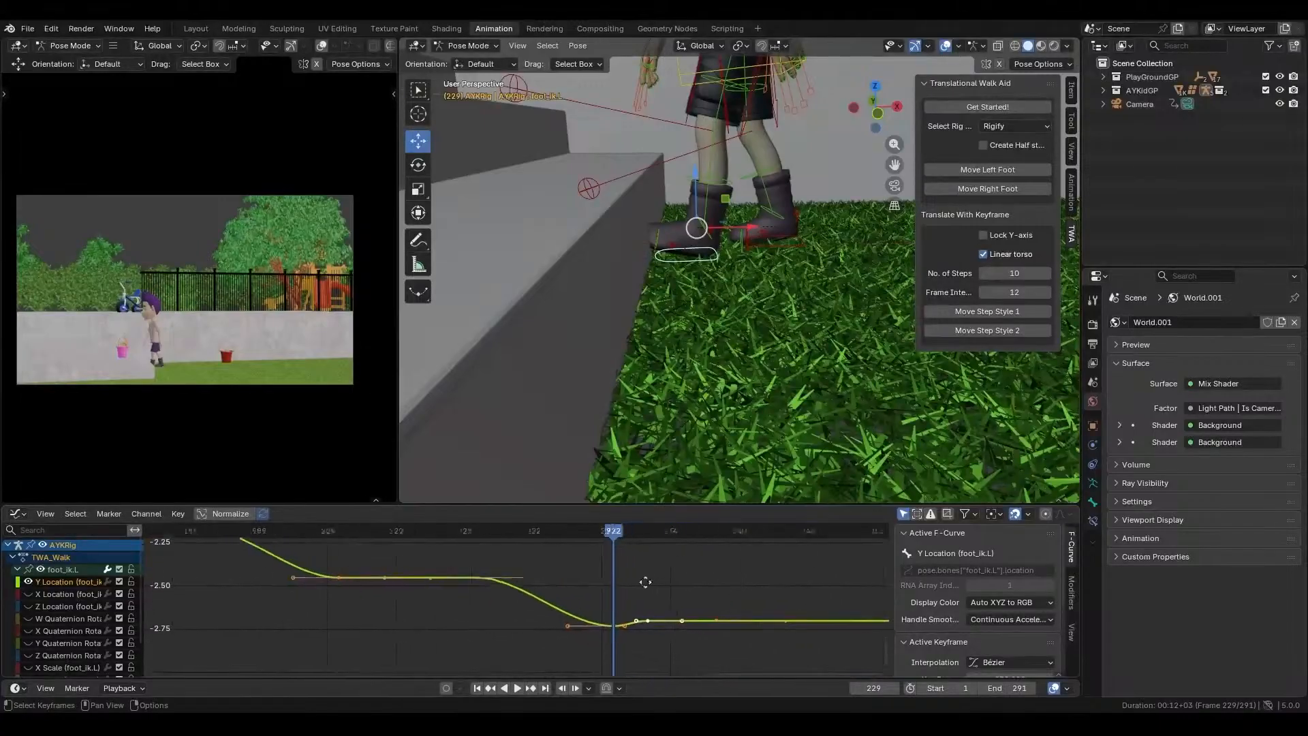
click(598, 599)
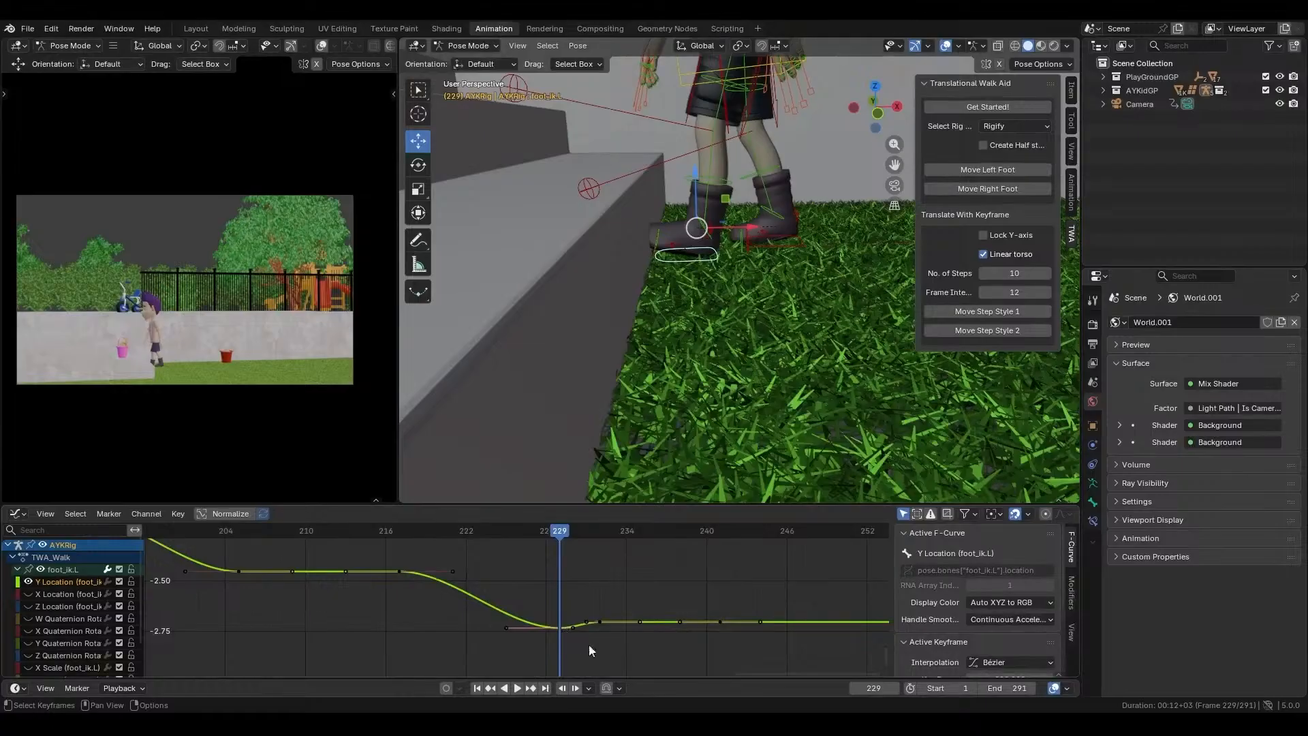
click(576, 641)
click(559, 627)
key(g)
key(y)
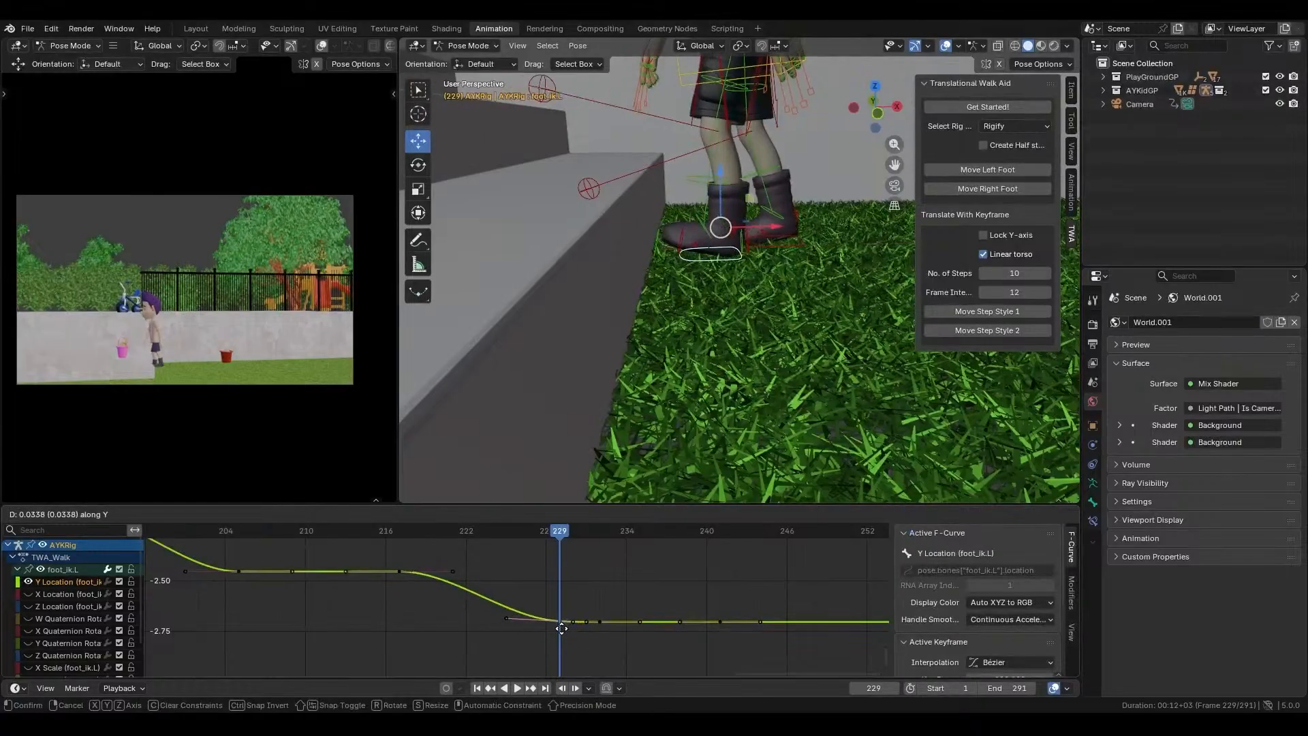
click(561, 628)
- Advance to frame 244 and select the right foot IK control on the step, with its curve channels listed
drag(553, 535, 755, 586)
scroll(603, 565, down, 5)
scroll(603, 566, down, 1)
middle_drag(591, 566, 687, 577)
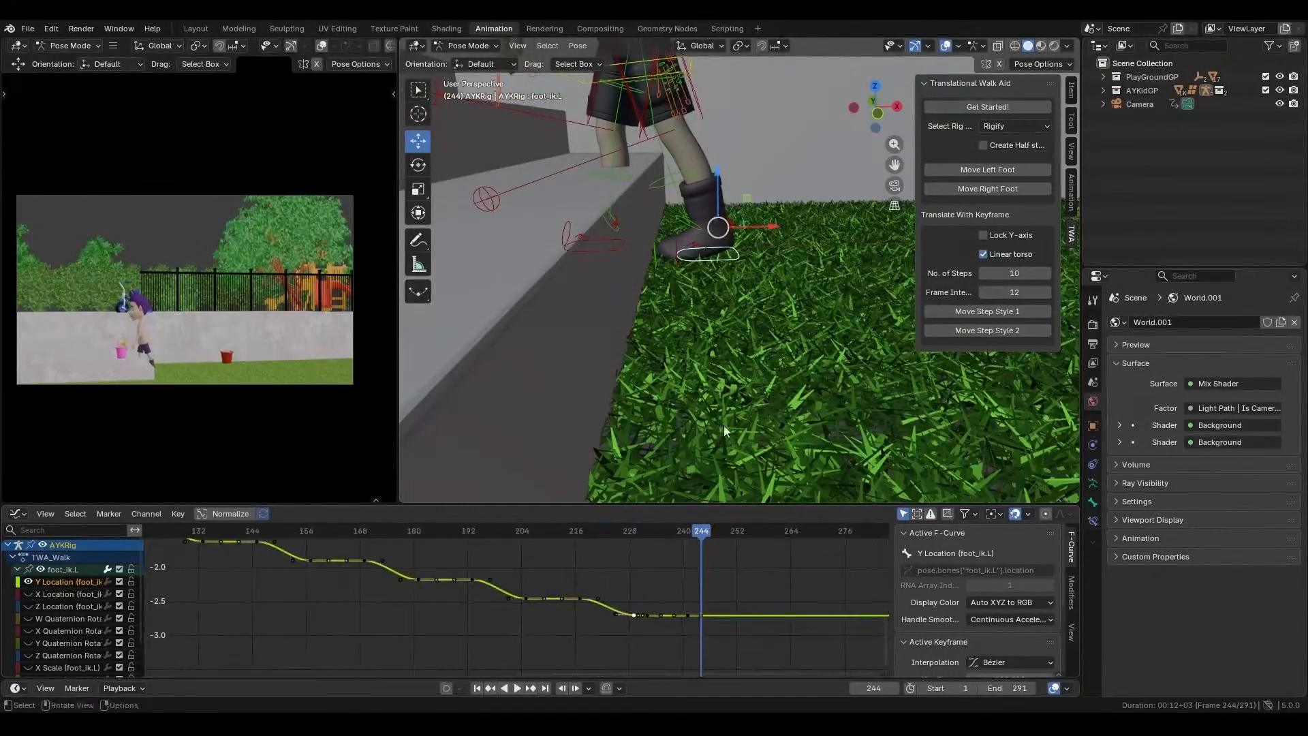
click(606, 247)
scroll(643, 239, down, 4)
shift+middle_drag(645, 250, 762, 290)
click(17, 569)
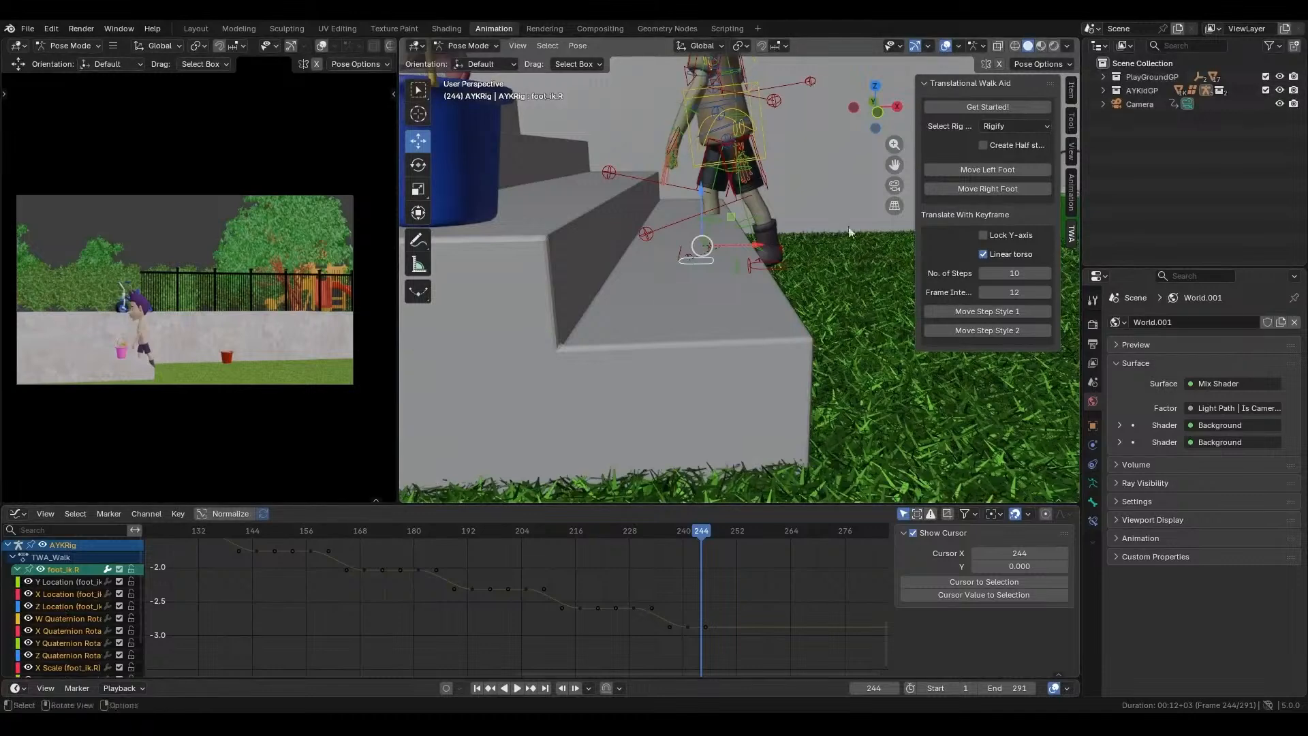
- Reveal all hidden curves of the left foot control and reselect the right foot control
click(782, 267)
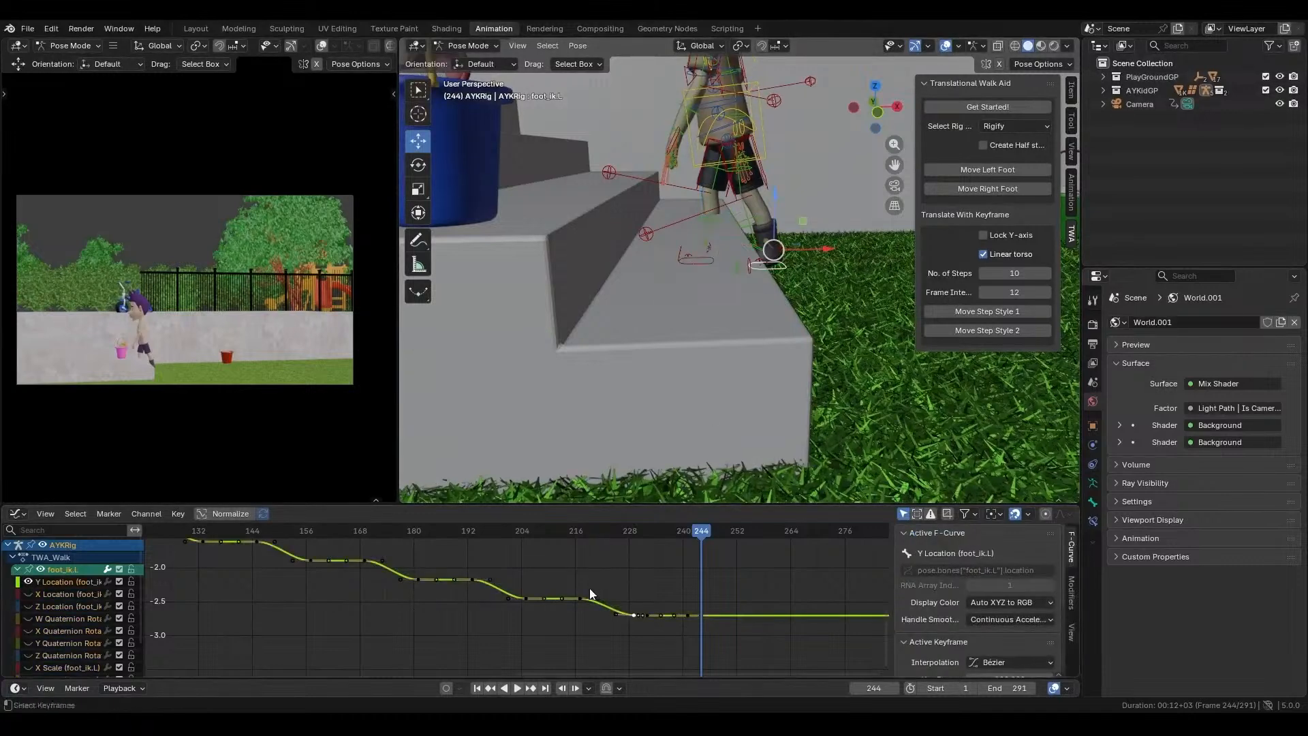
key(alt+h)
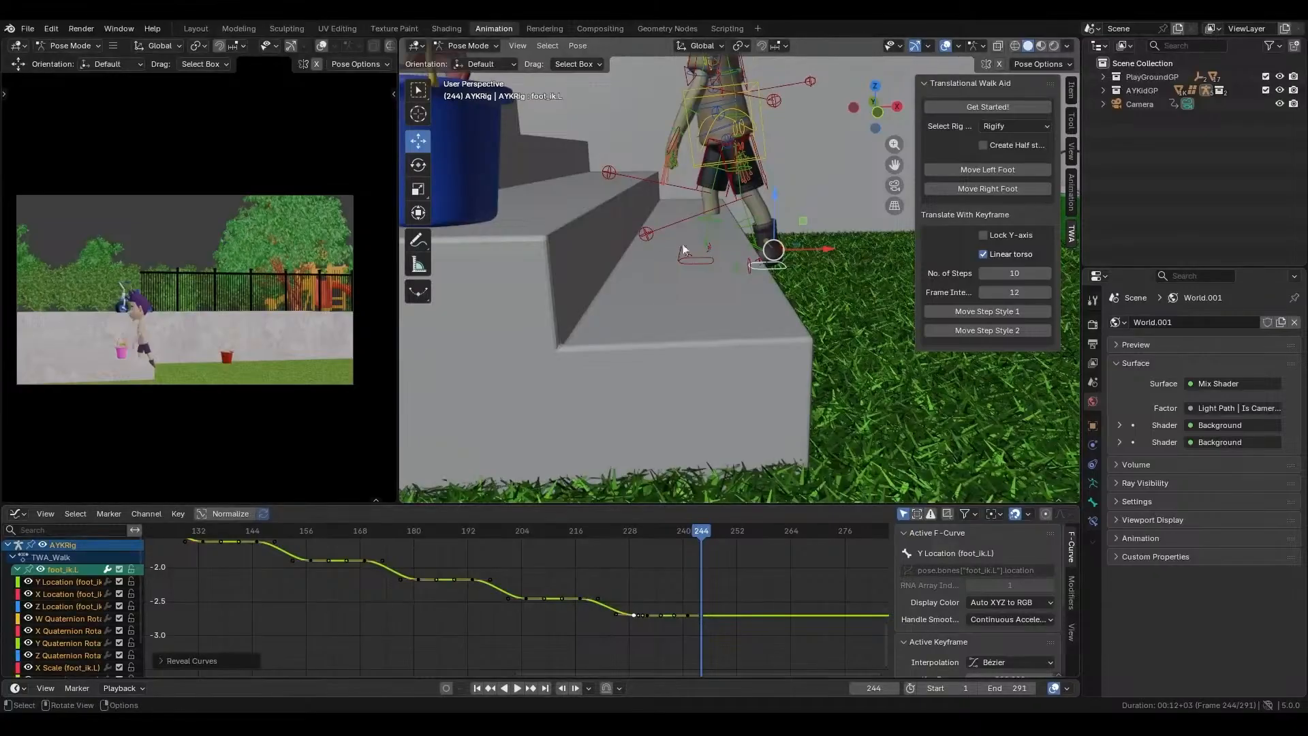
click(685, 272)
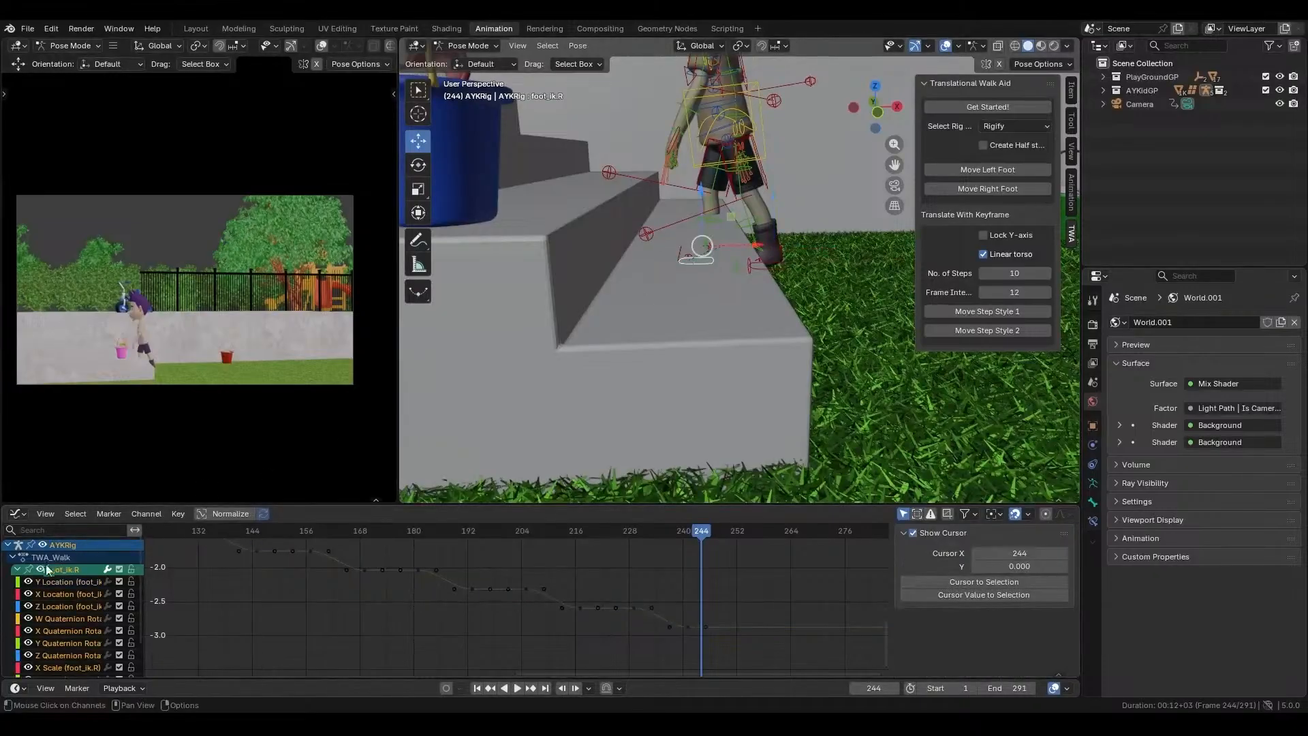
- Isolate the right foot control's Z Location curve and frame its final keyframes near frame 244
click(63, 607)
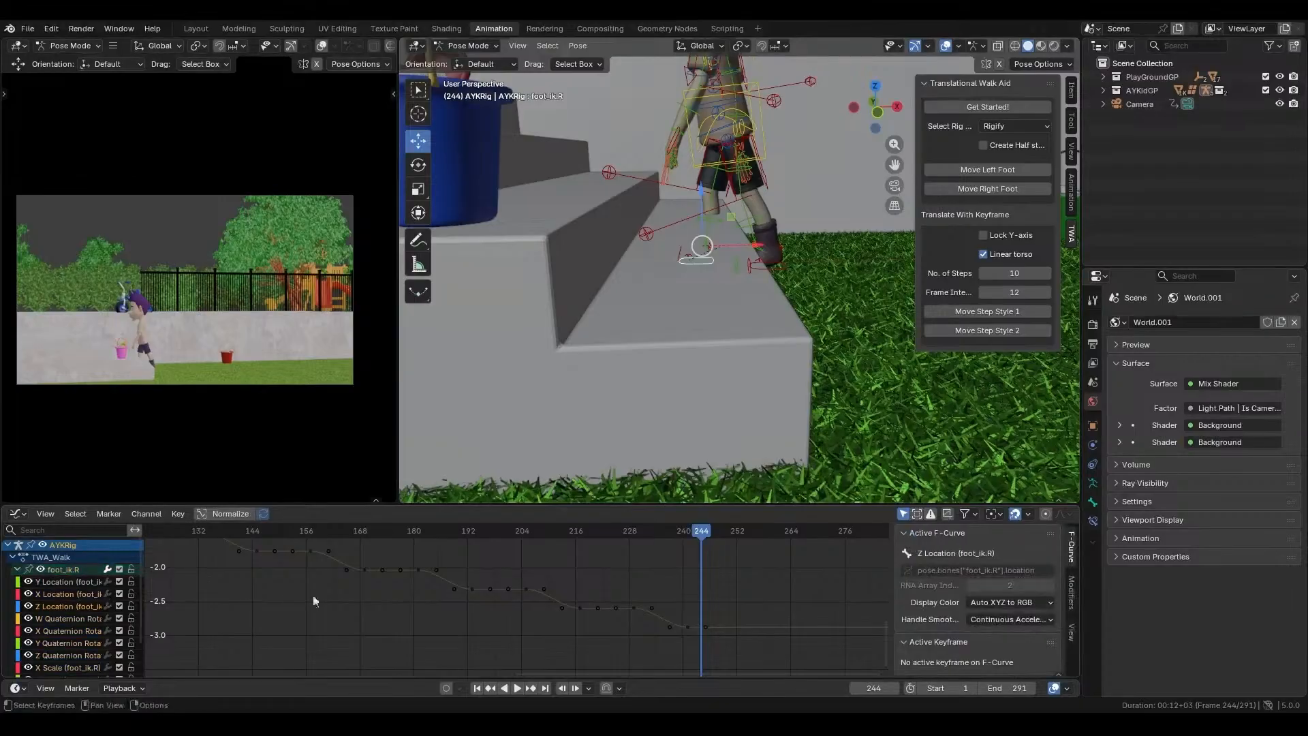
key(shift+h)
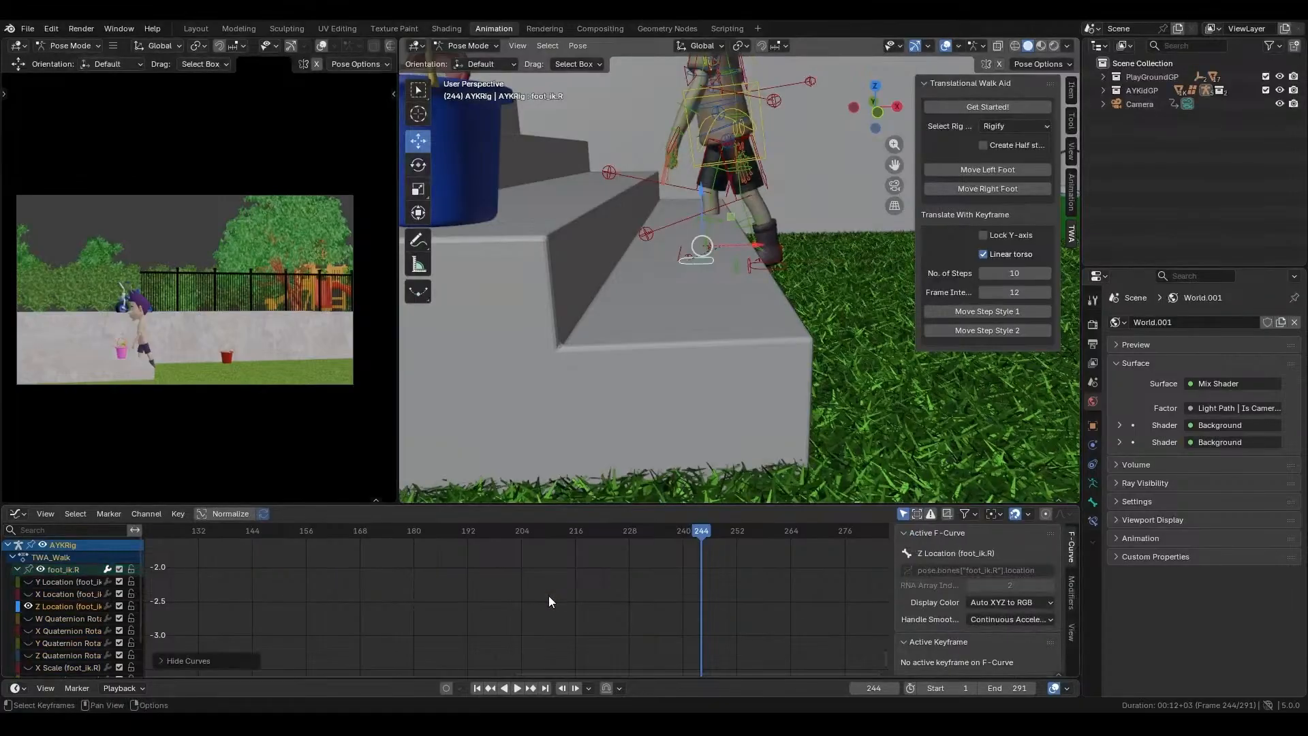
key(Home)
scroll(549, 595, down, 2)
middle_drag(750, 636, 555, 604)
scroll(555, 604, up, 2)
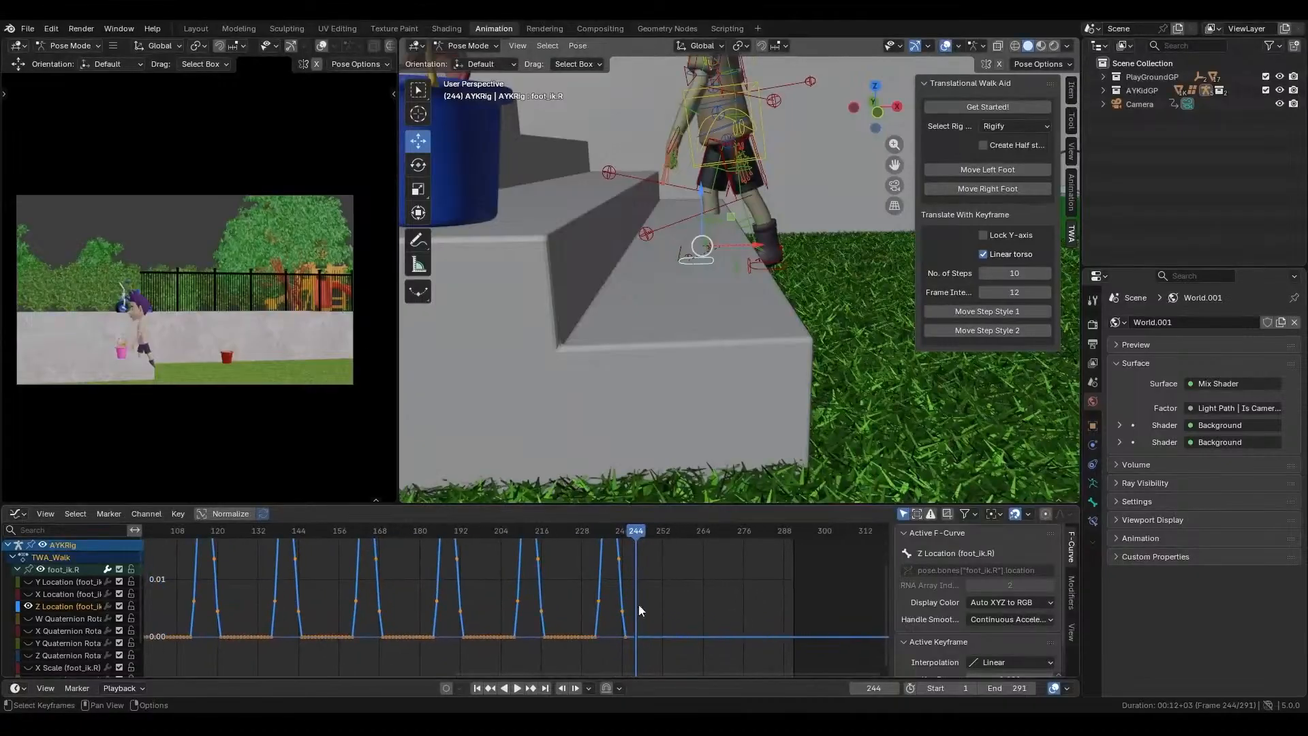
- Raise the right foot's final Z Location keyframes to about 0.10 so the foot lifts onto the step
drag(616, 630, 662, 646)
key(g)
key(y)
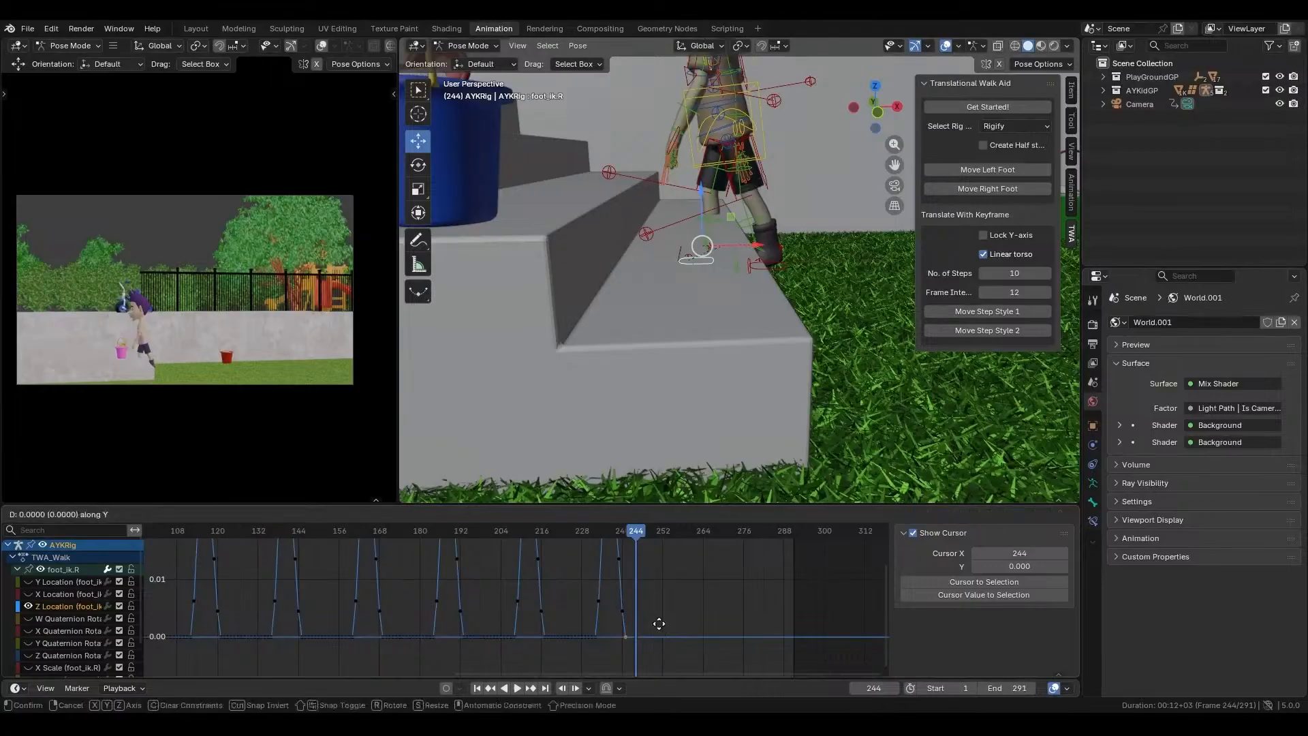
click(705, 545)
scroll(685, 570, down, 4)
middle_drag(684, 570, 580, 615)
key(g)
key(y)
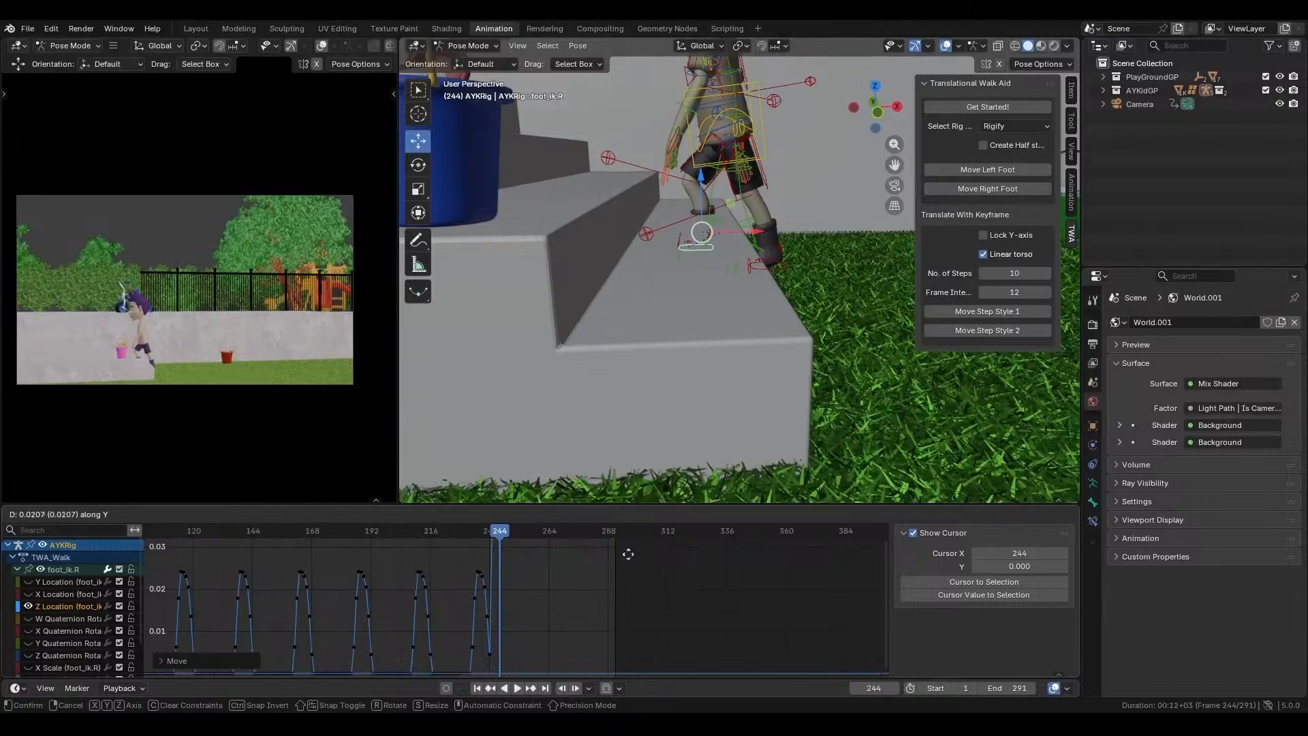
click(629, 567)
scroll(567, 574, down, 8)
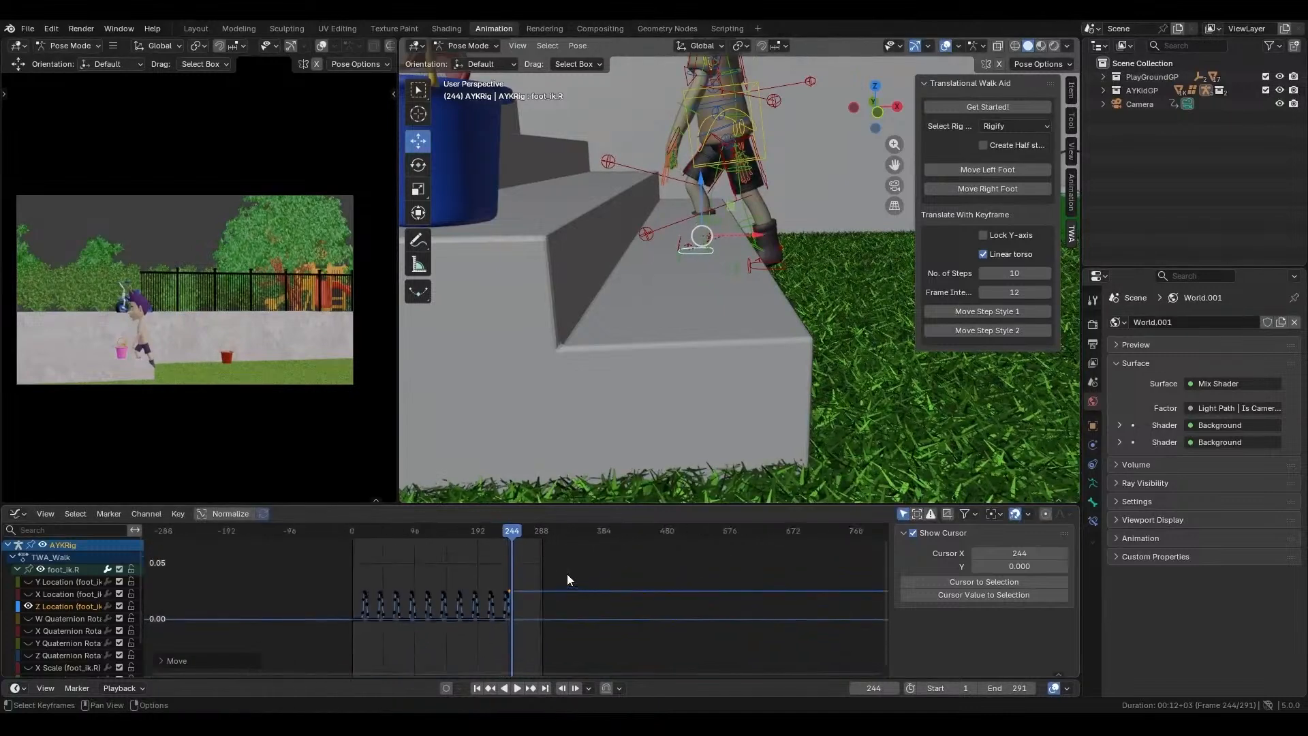
key(g)
key(y)
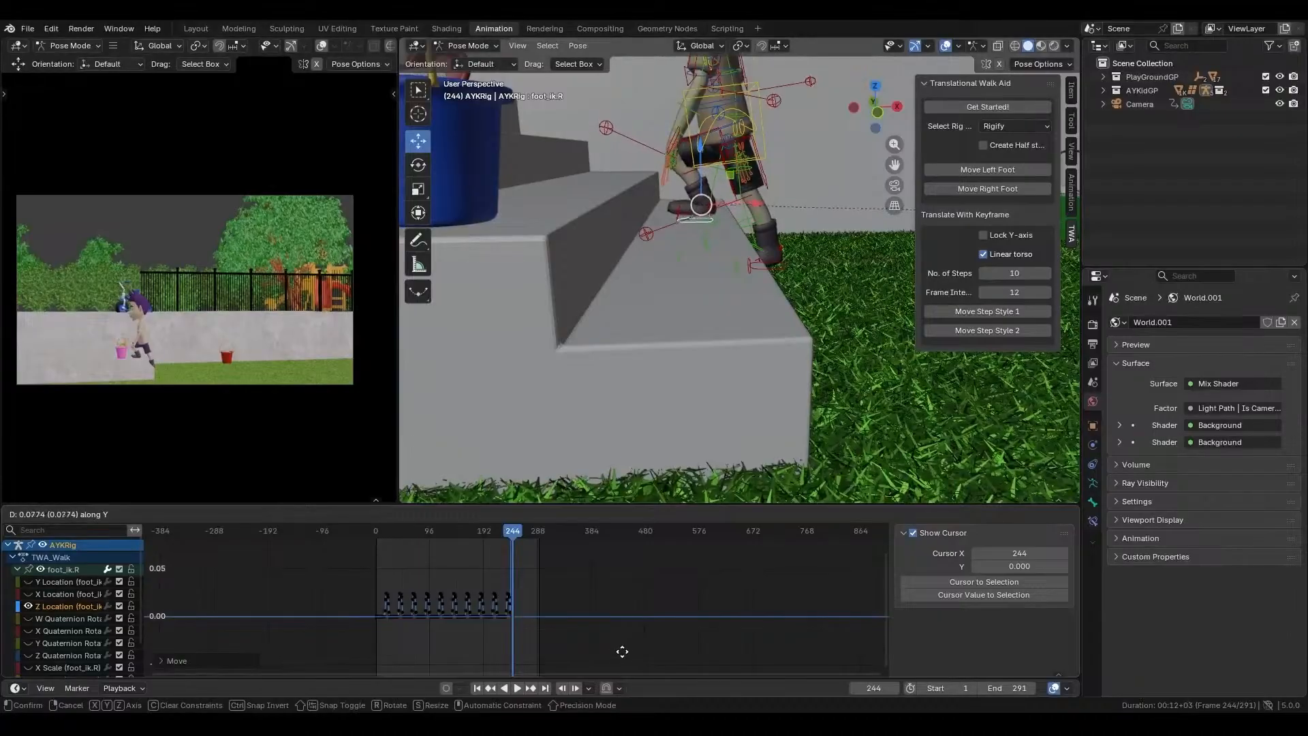
click(623, 657)
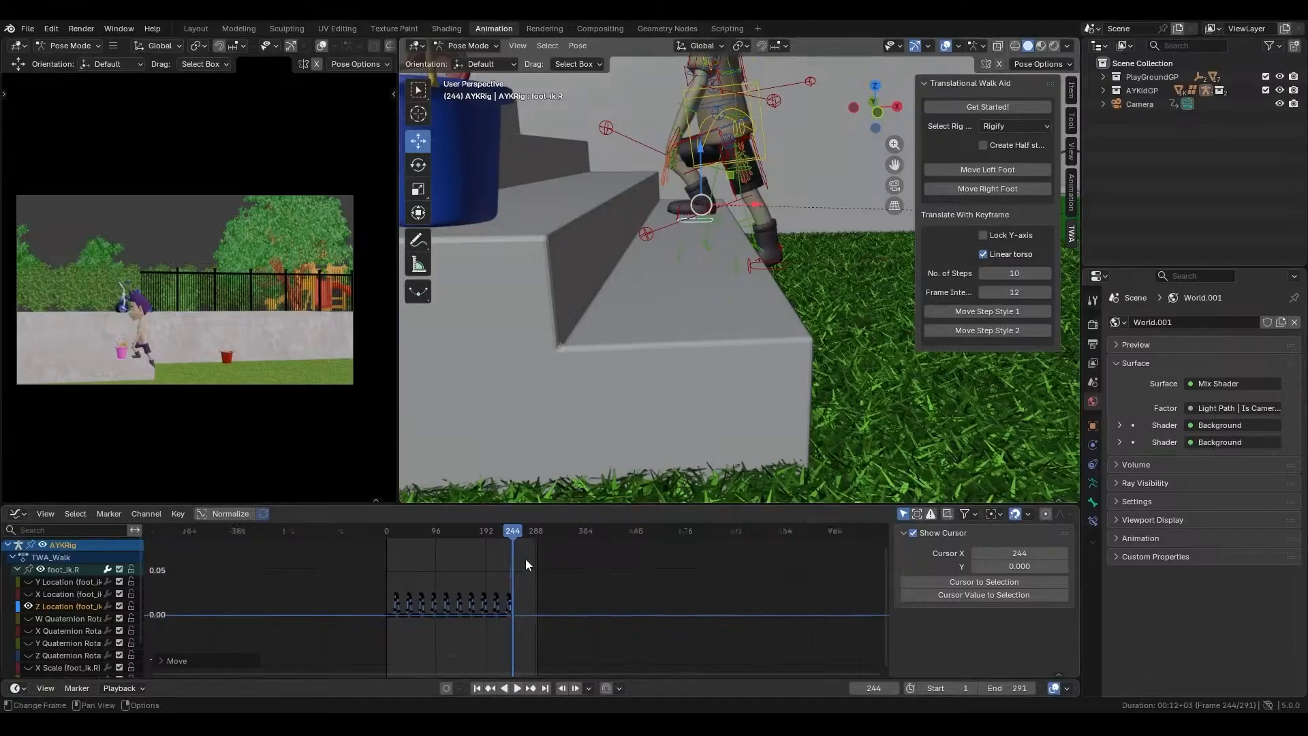
- Select the right foot's raised last Z Location keyframe near frame 241 and frame it in the graph
scroll(526, 559, down, 5)
drag(542, 555, 509, 611)
key(KP_Decimal)
scroll(689, 639, down, 5)
middle_drag(750, 605, 632, 630)
scroll(632, 630, up, 5)
middle_drag(672, 583, 615, 597)
drag(608, 569, 640, 608)
click(615, 596)
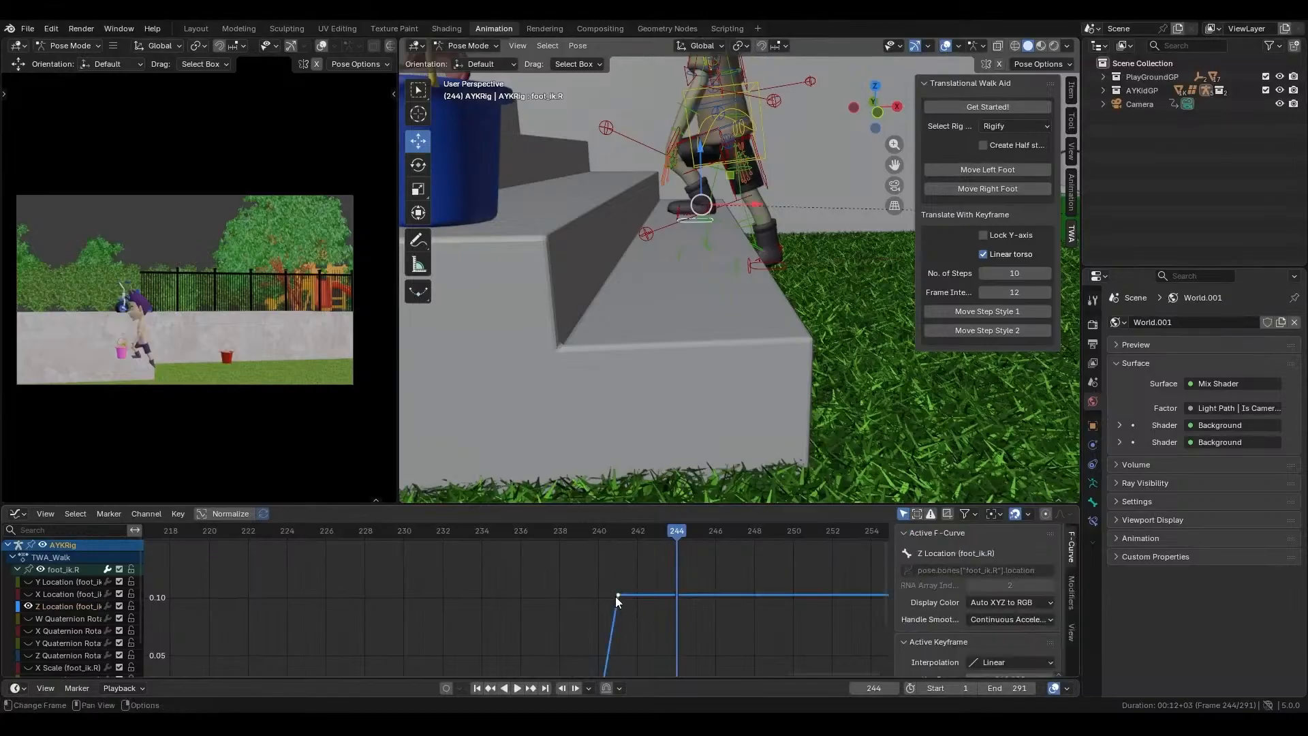
- Raise the right foot's last Z Location keyframe by about 0.01 more and inspect the foot's contact with the step
scroll(632, 604, down, 2)
middle_drag(633, 604, 555, 633)
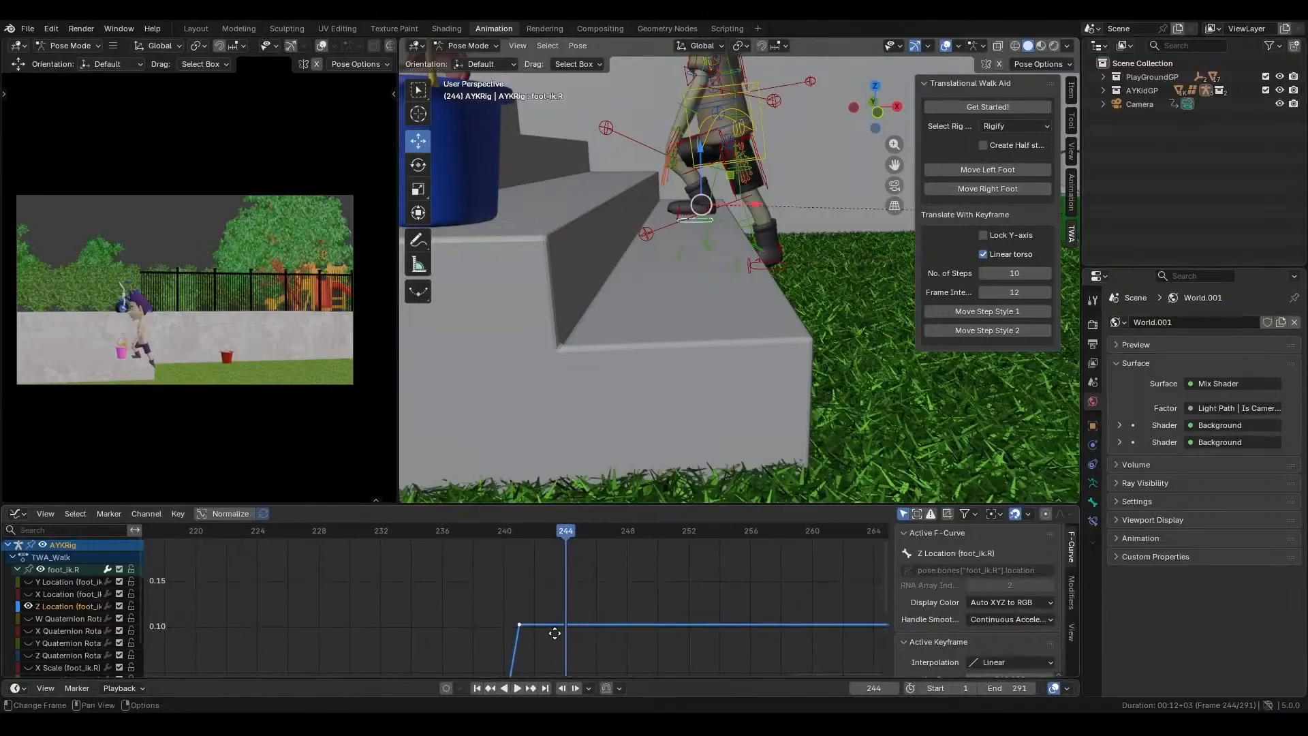
scroll(555, 632, down, 4)
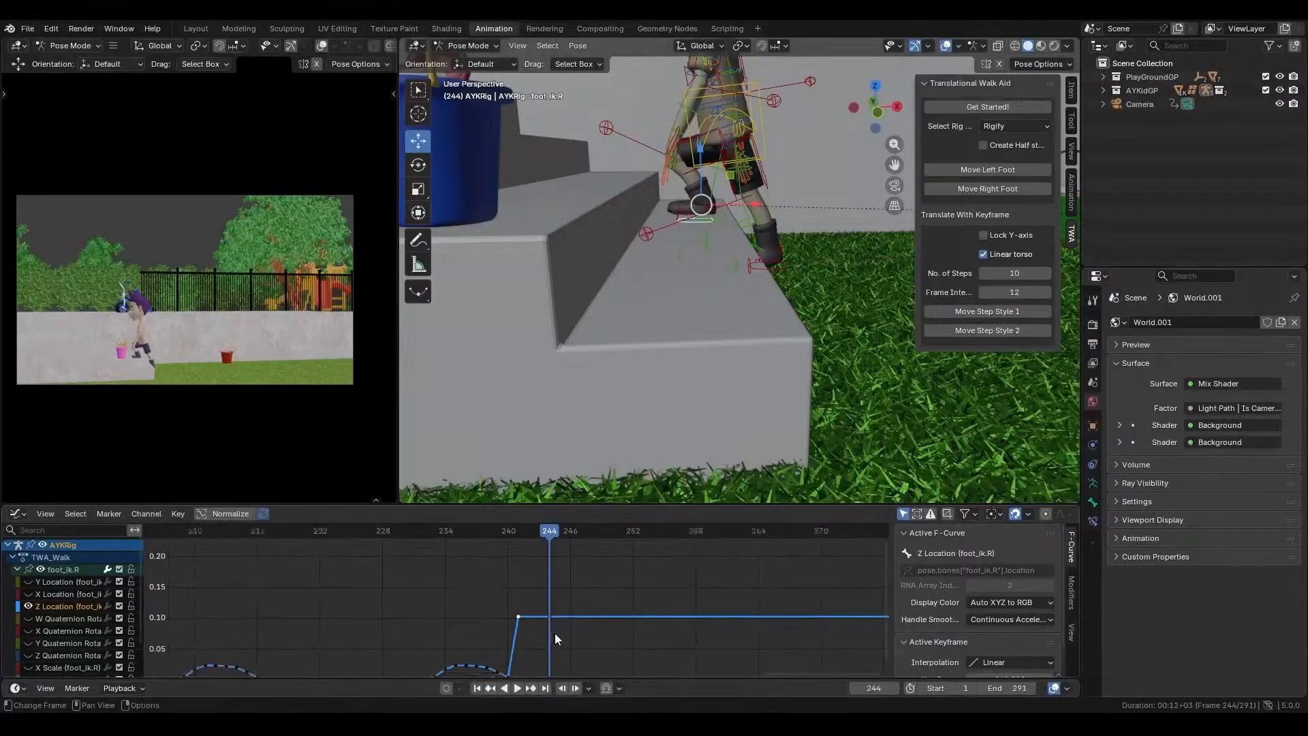
middle_drag(556, 634, 565, 650)
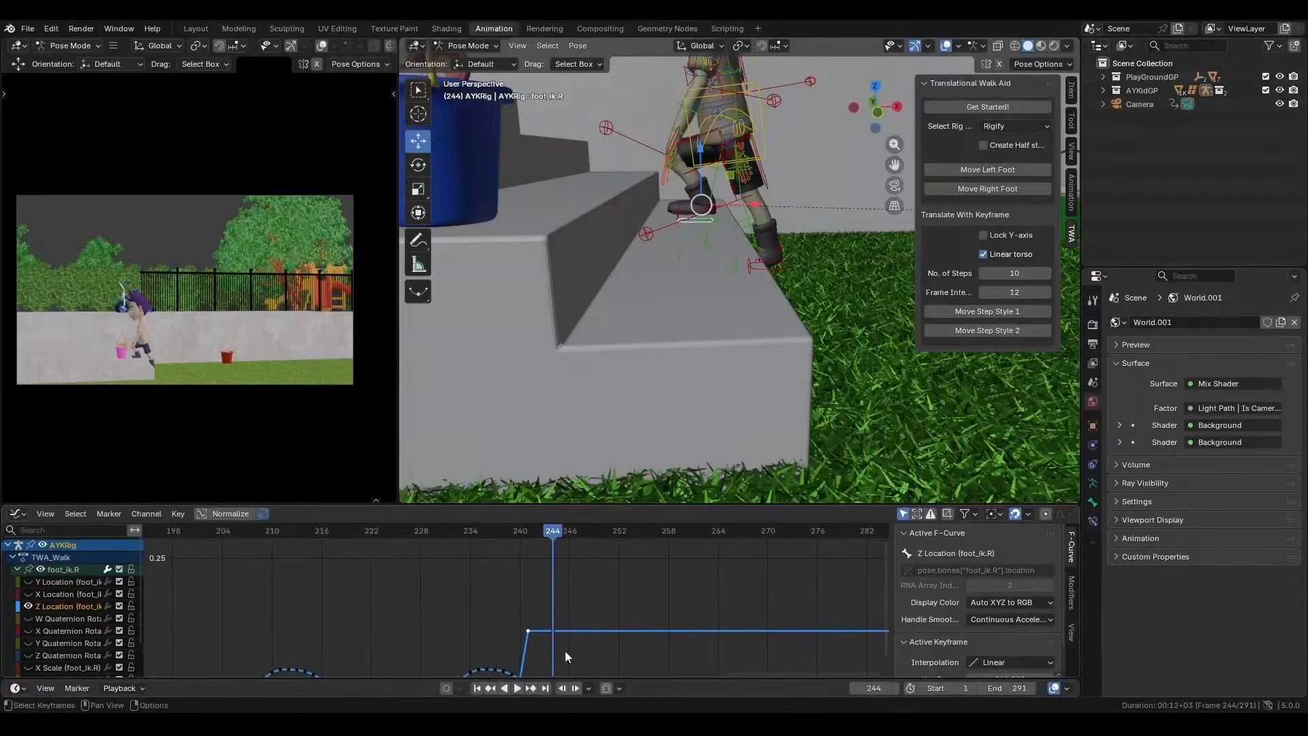
key(g)
key(y)
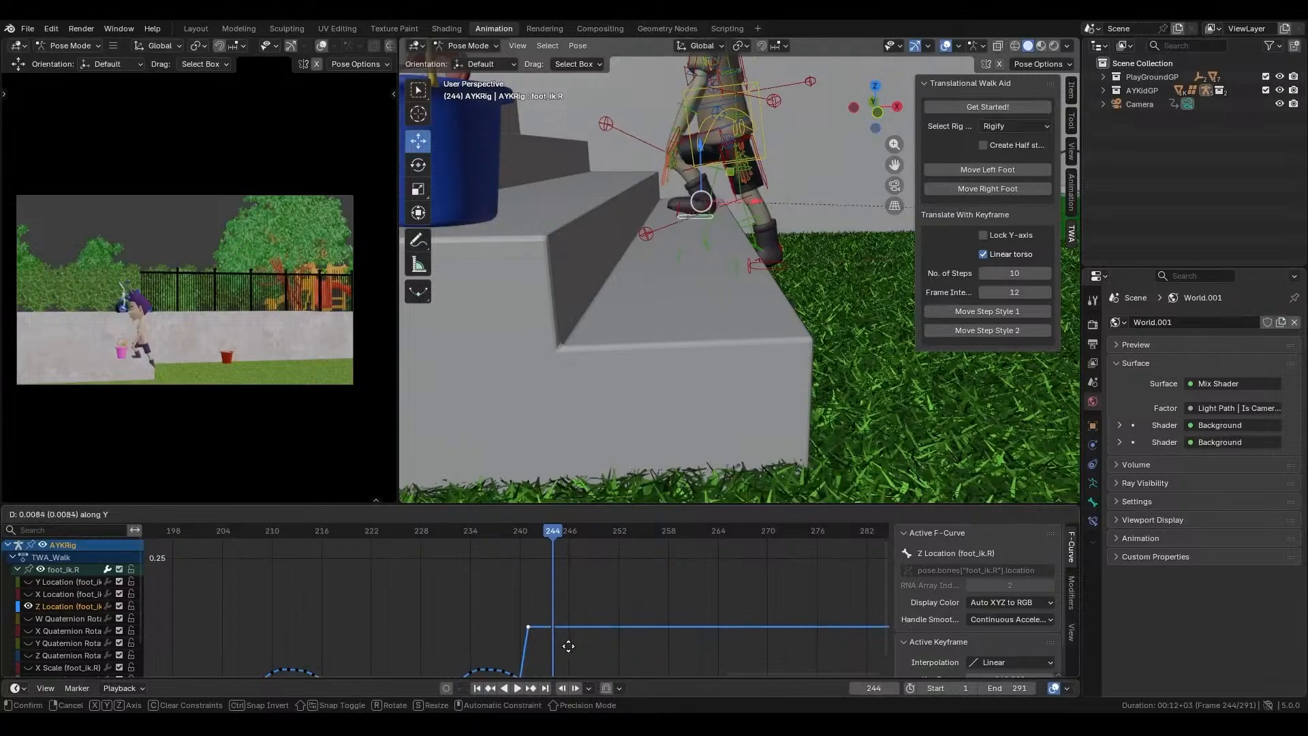
click(569, 641)
scroll(664, 266, up, 5)
shift+middle_drag(669, 211, 716, 226)
scroll(695, 267, up, 1)
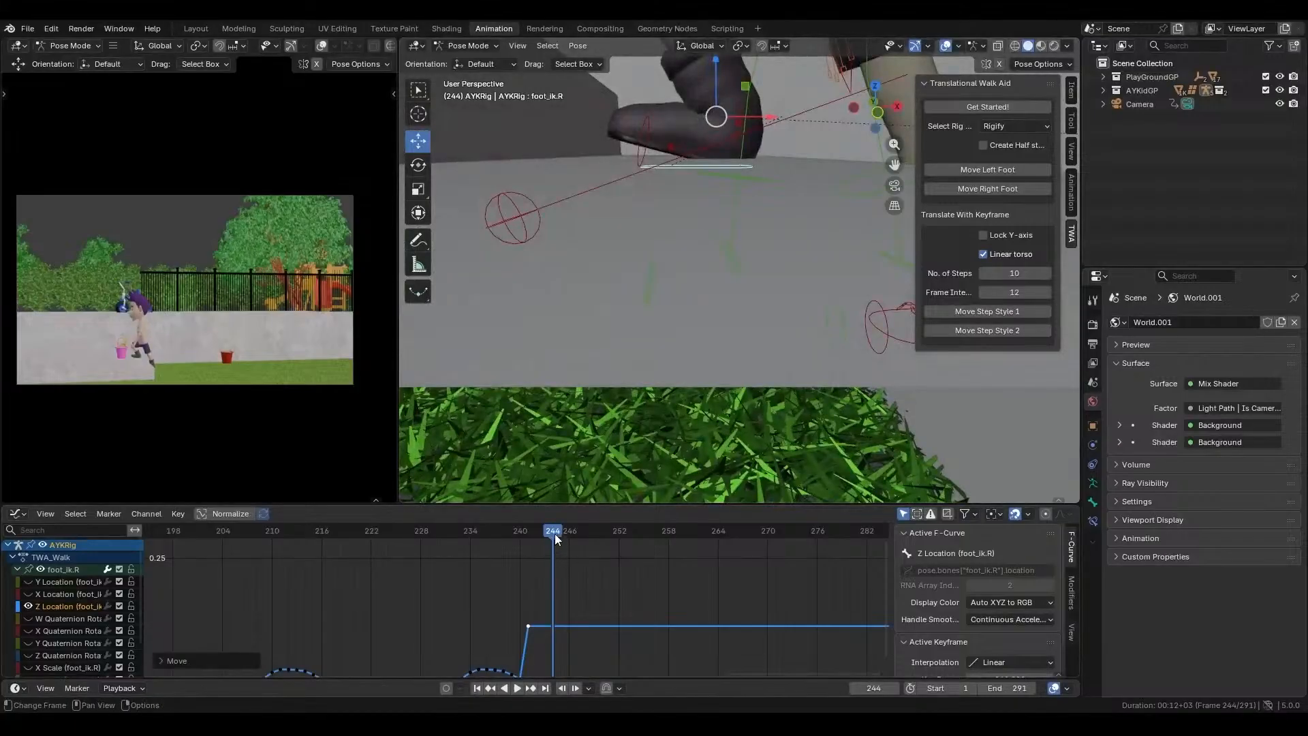
- At frame 241, raise the right foot's final Z Location keyframe by about 0.0126
drag(556, 539, 529, 545)
drag(549, 612, 545, 639)
key(g)
key(y)
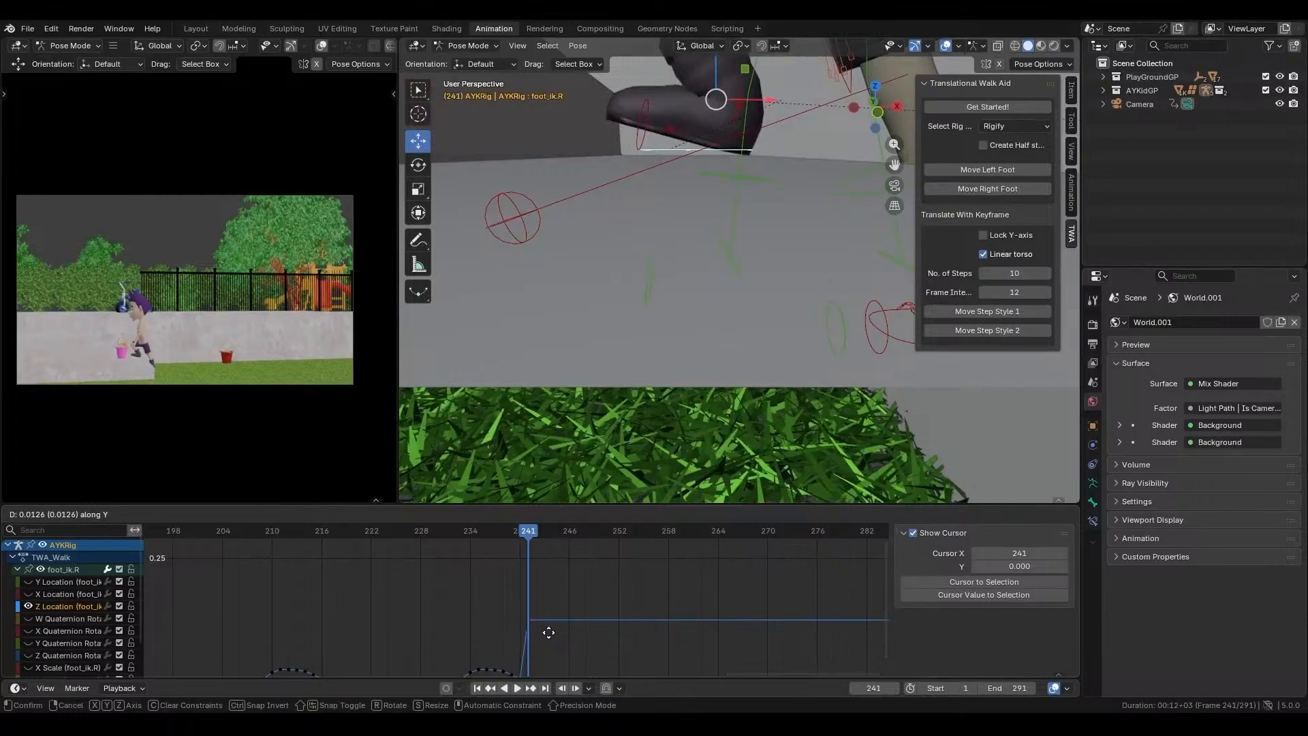
click(549, 632)
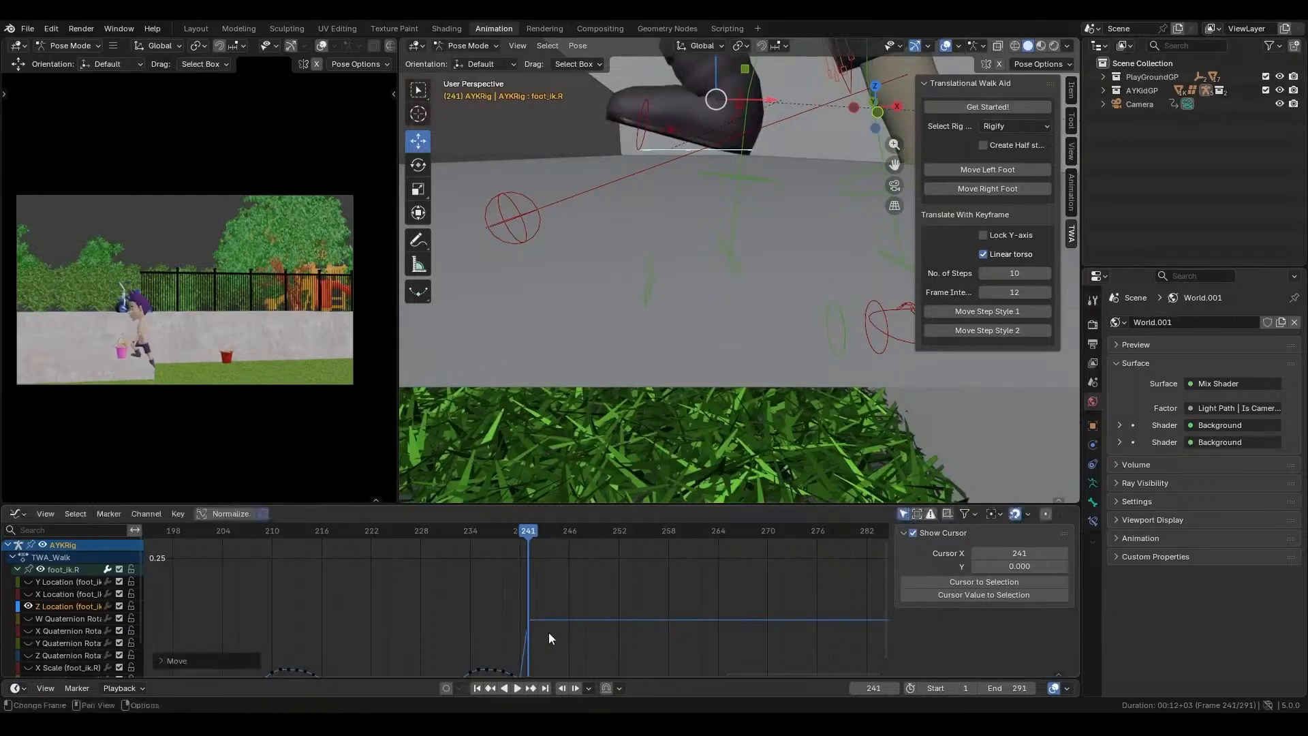
middle_drag(564, 603, 656, 585)
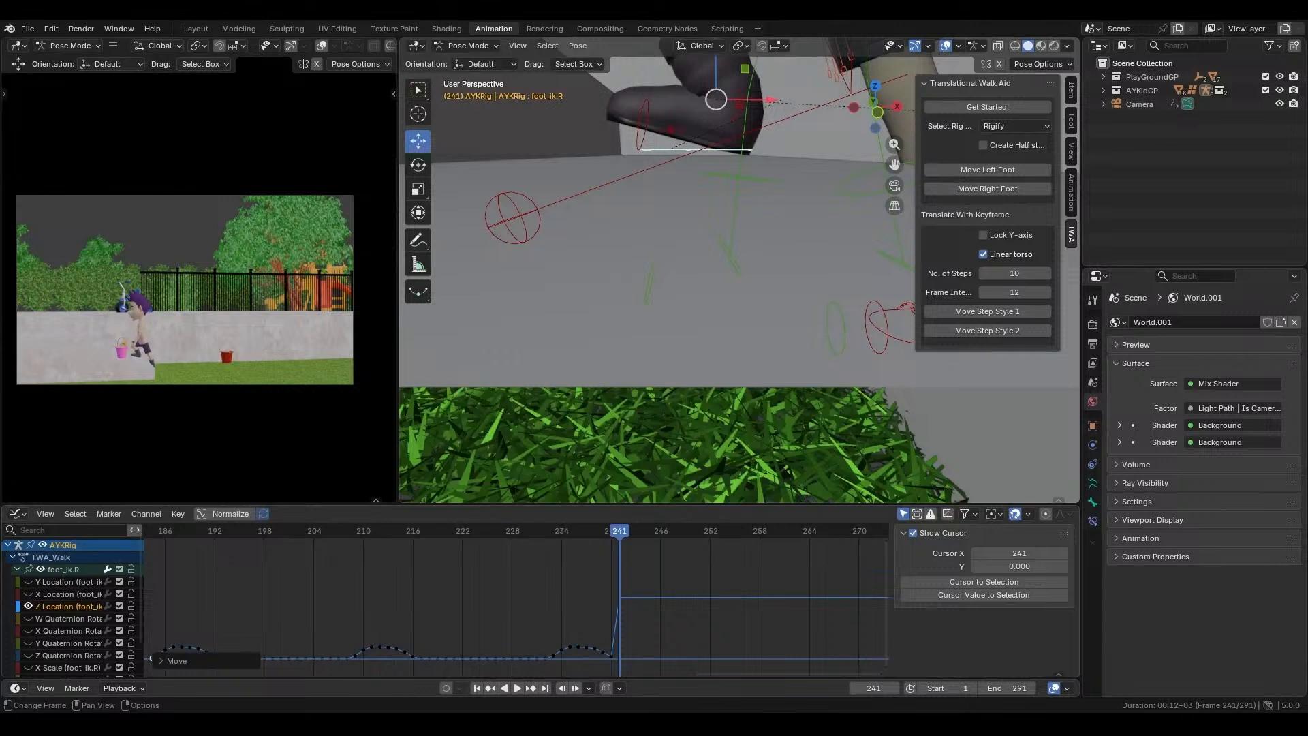
- Clear the rotation of the right foot's heel control at frame 241 so the boot lies flat on the step
middle_drag(666, 240, 661, 207)
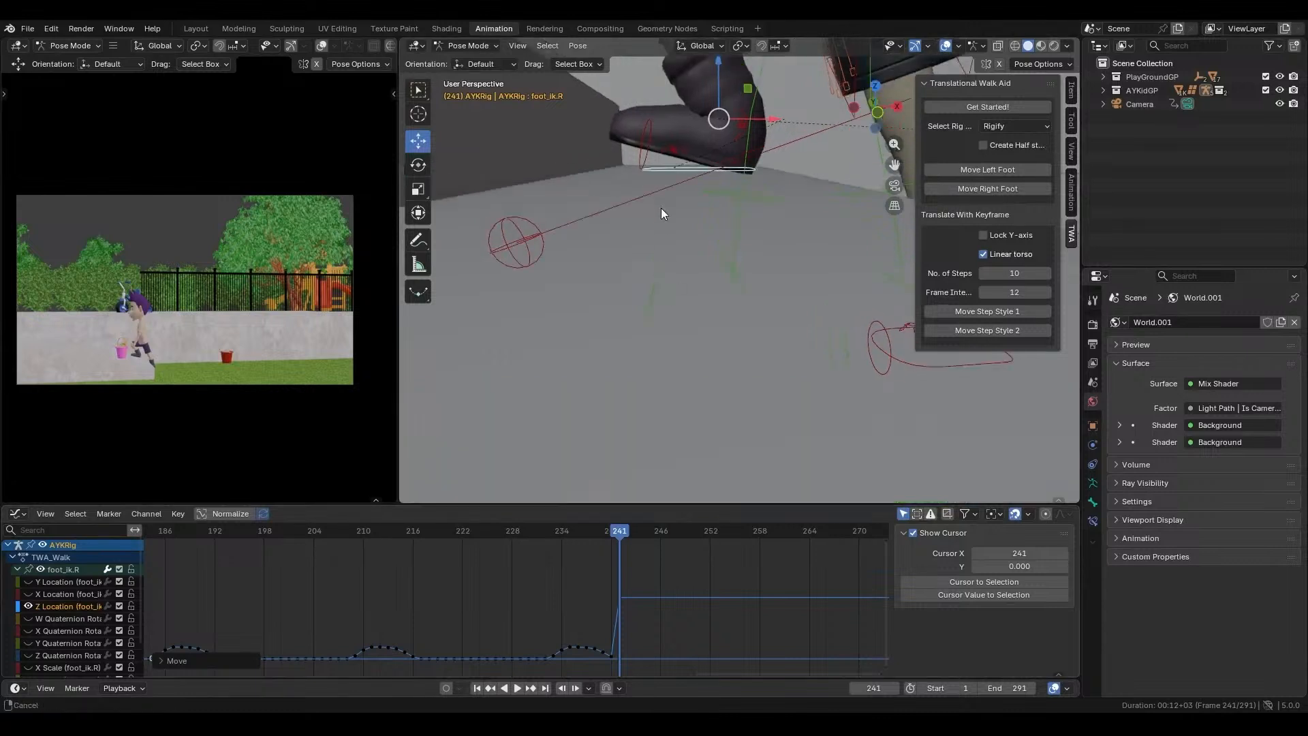
click(738, 135)
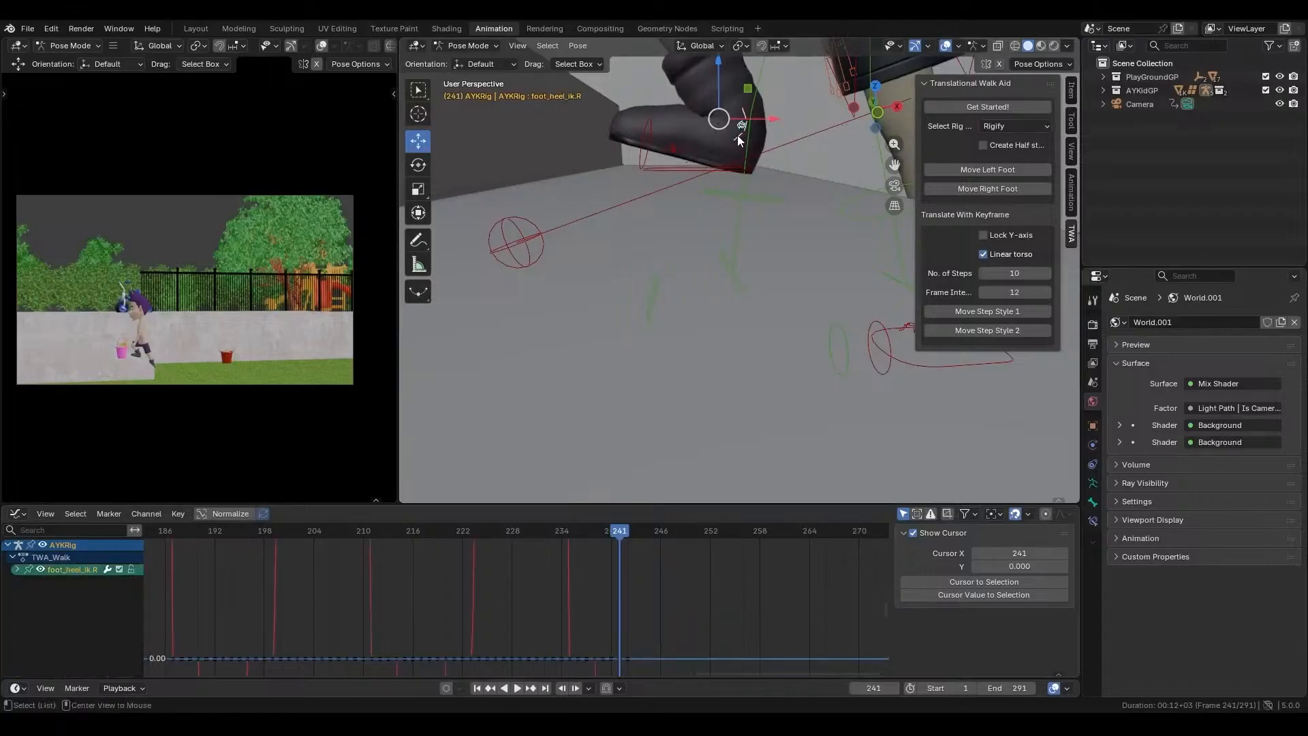
key(alt+r)
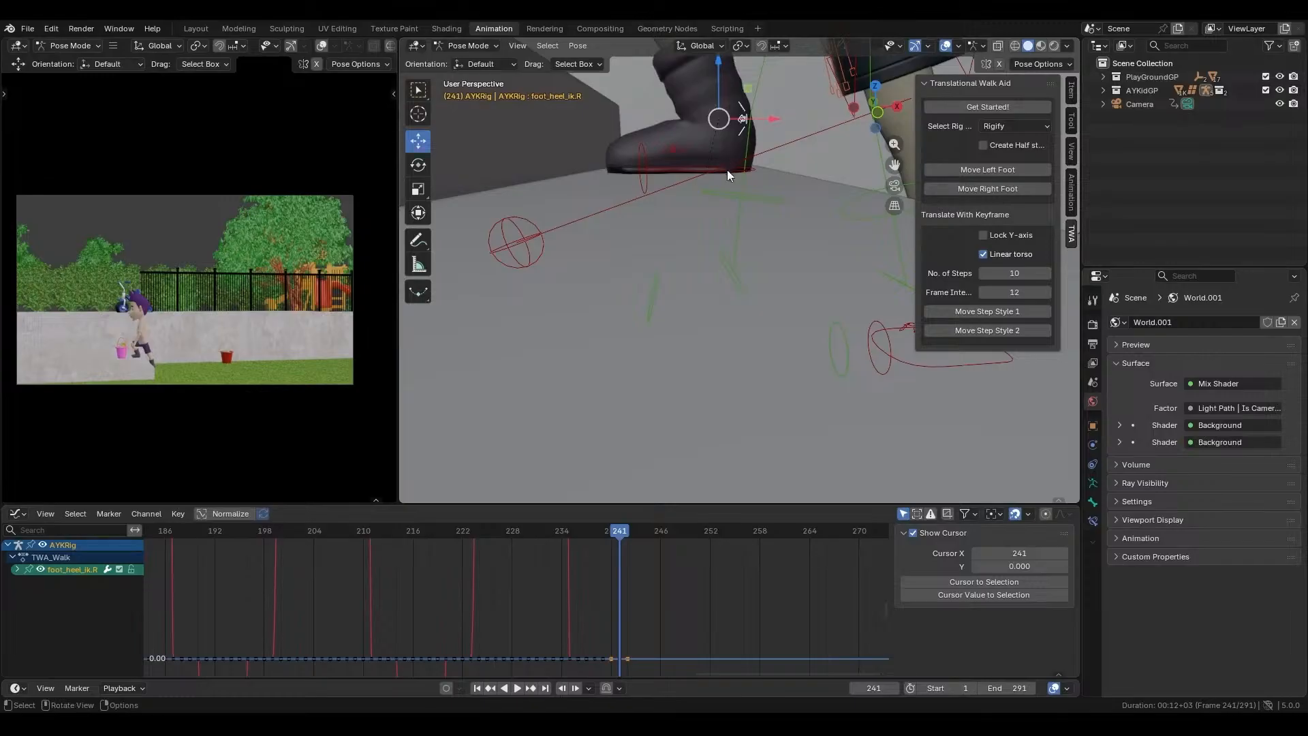
- Try to shift the right foot control slightly along the X axis while comparing its placement in the camera view
click(738, 169)
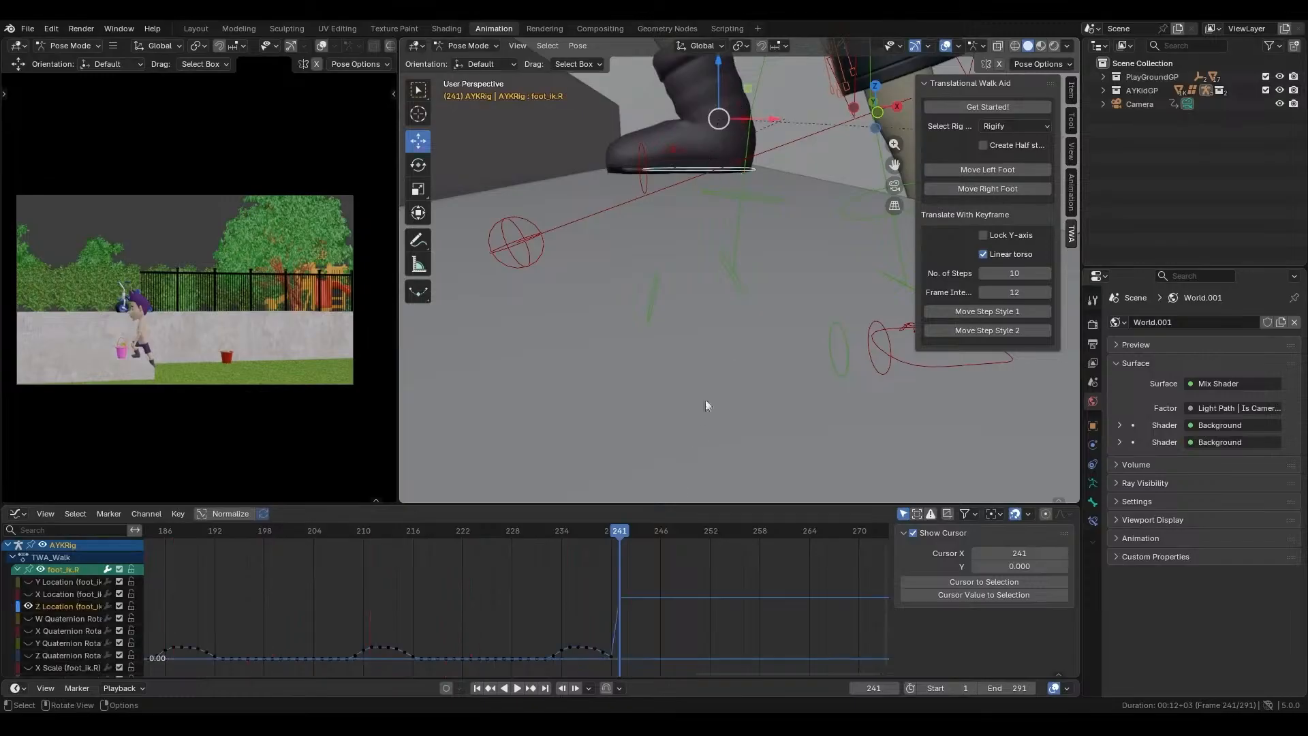
middle_drag(734, 207, 741, 218)
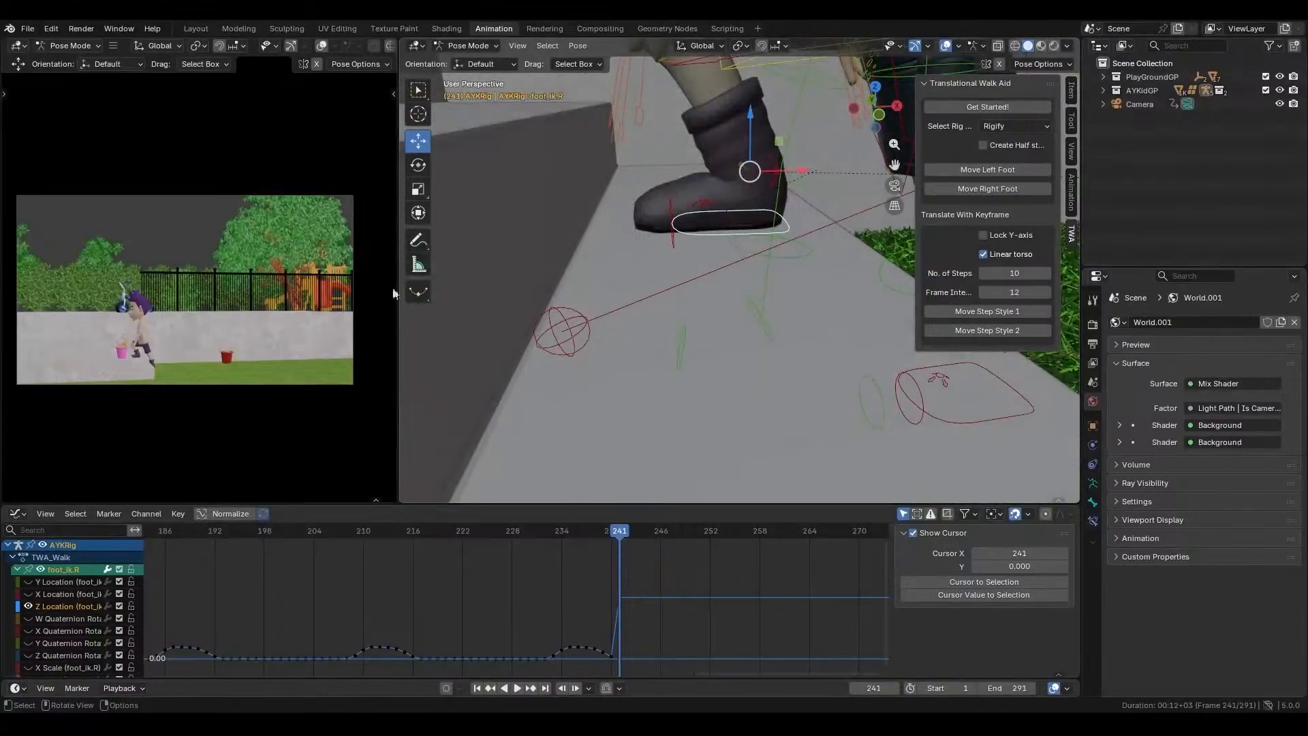
scroll(211, 341, down, 2)
scroll(198, 345, up, 6)
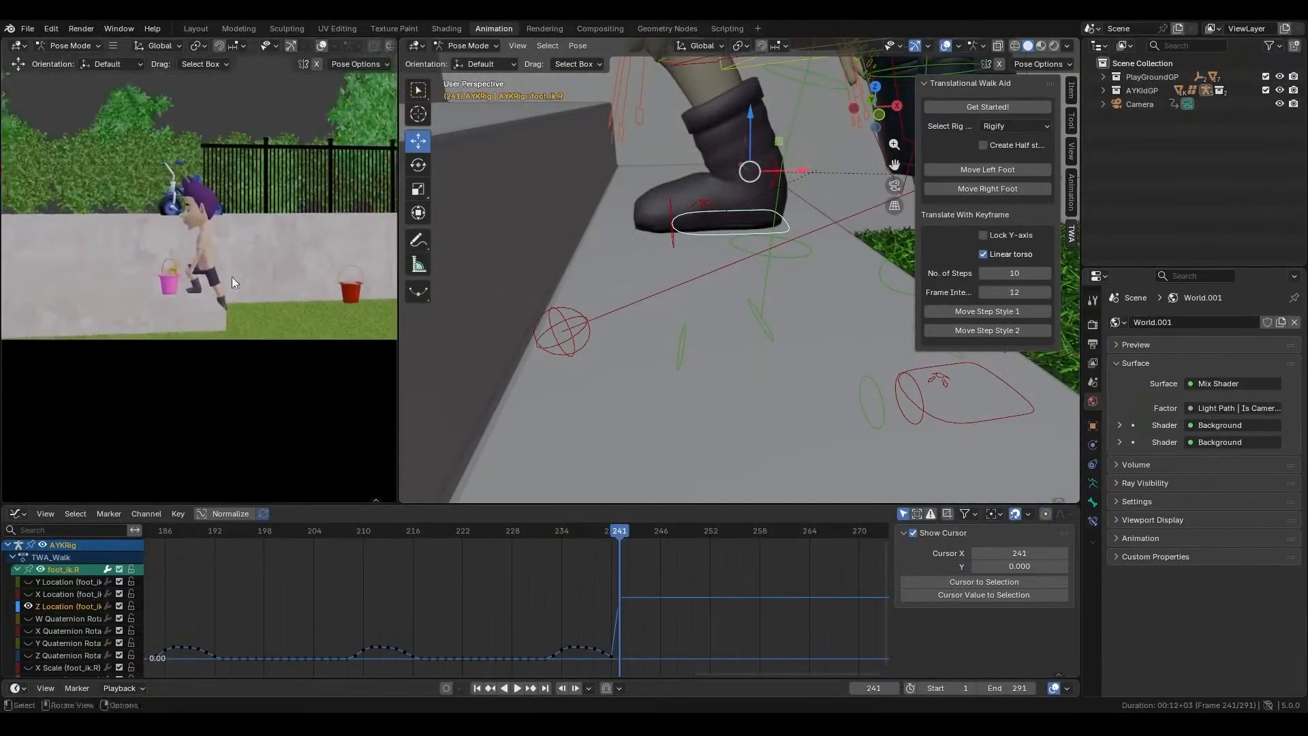
scroll(232, 274, up, 6)
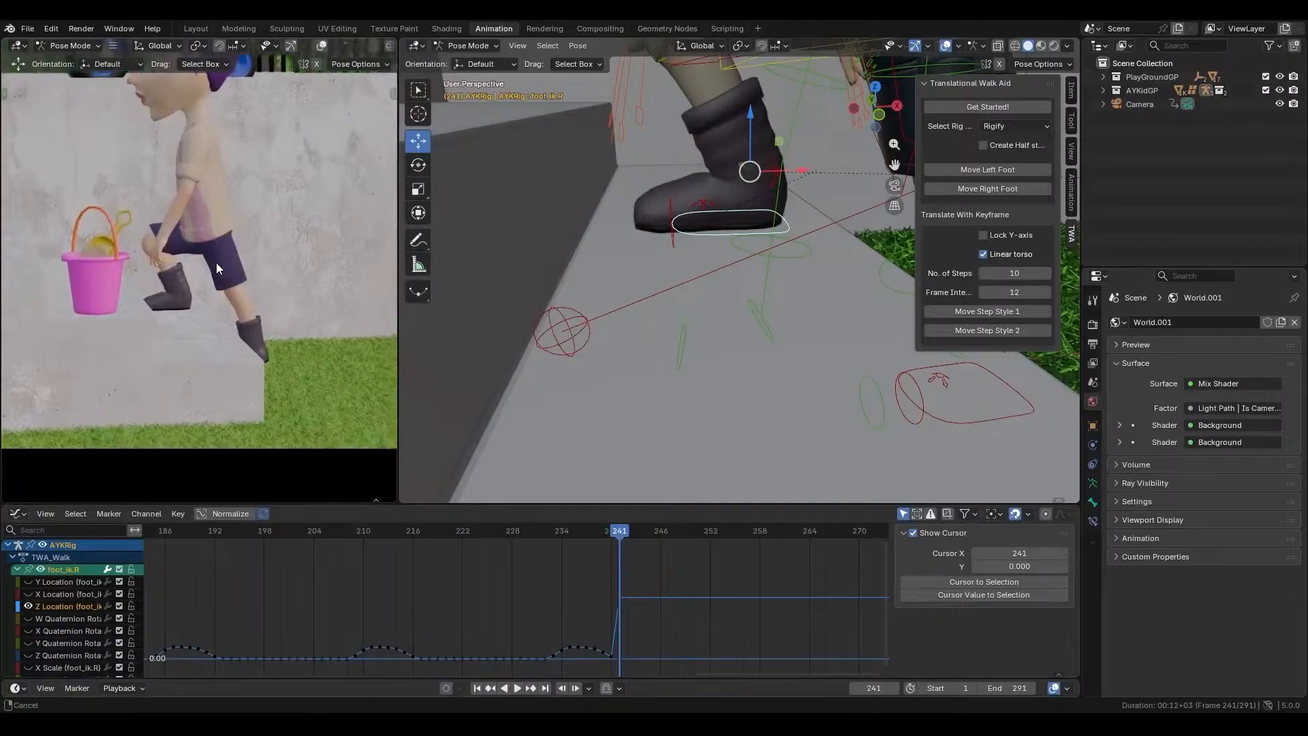
shift+middle_drag(217, 263, 215, 248)
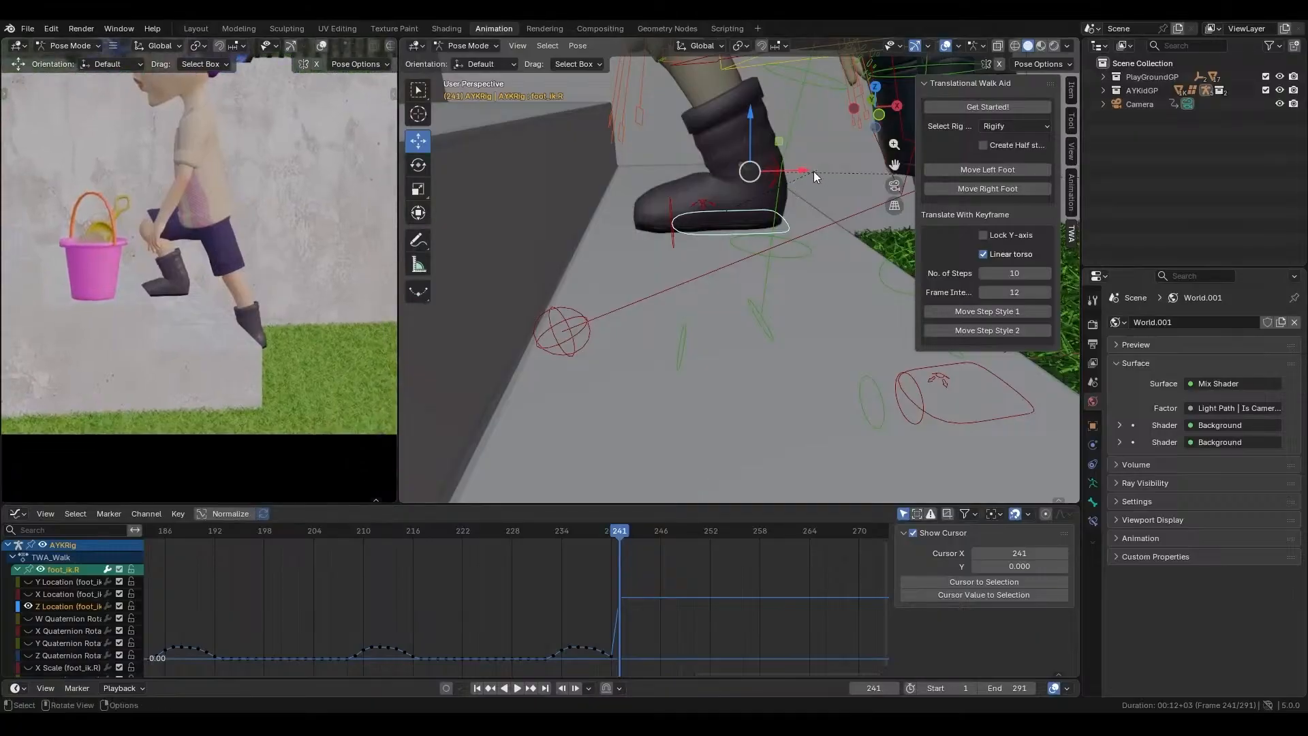
drag(807, 170, 815, 169)
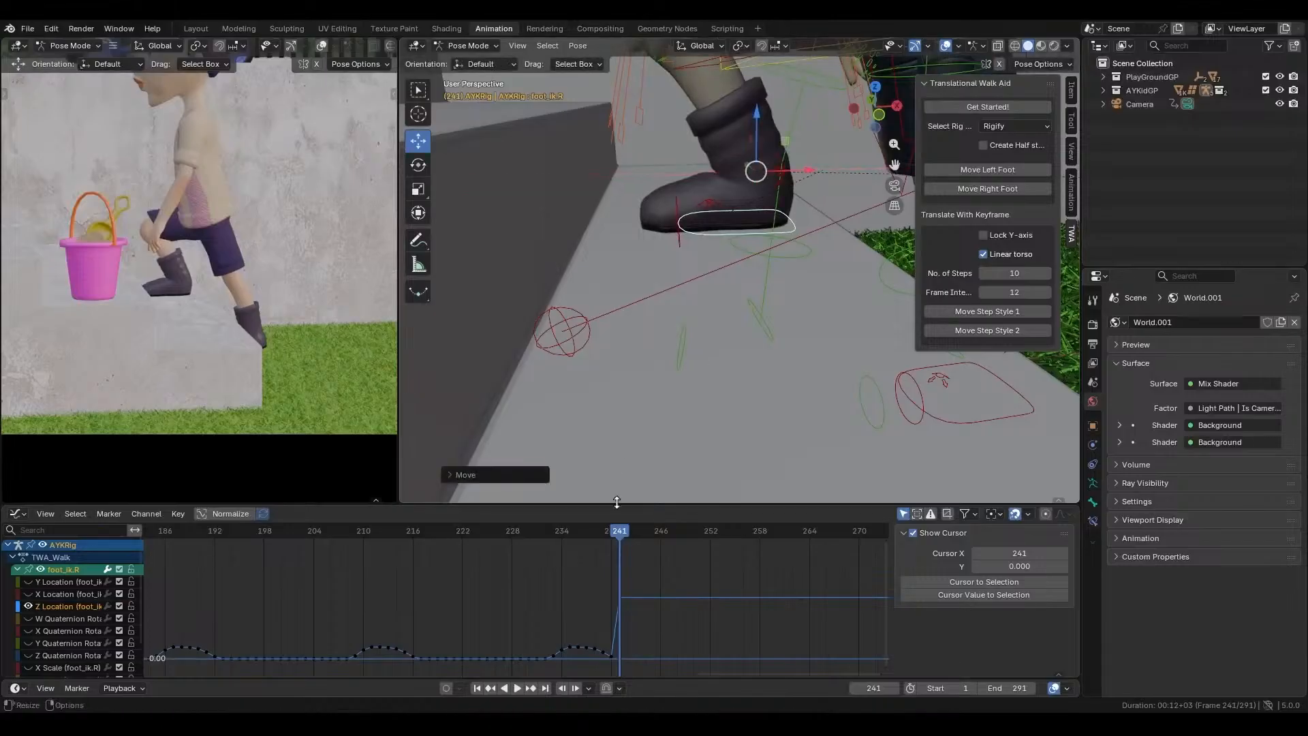
key(ctrl+z)
- Select the torso control and examine the boy's stepping pose from several angles in both the scene and camera views
scroll(701, 367, down, 8)
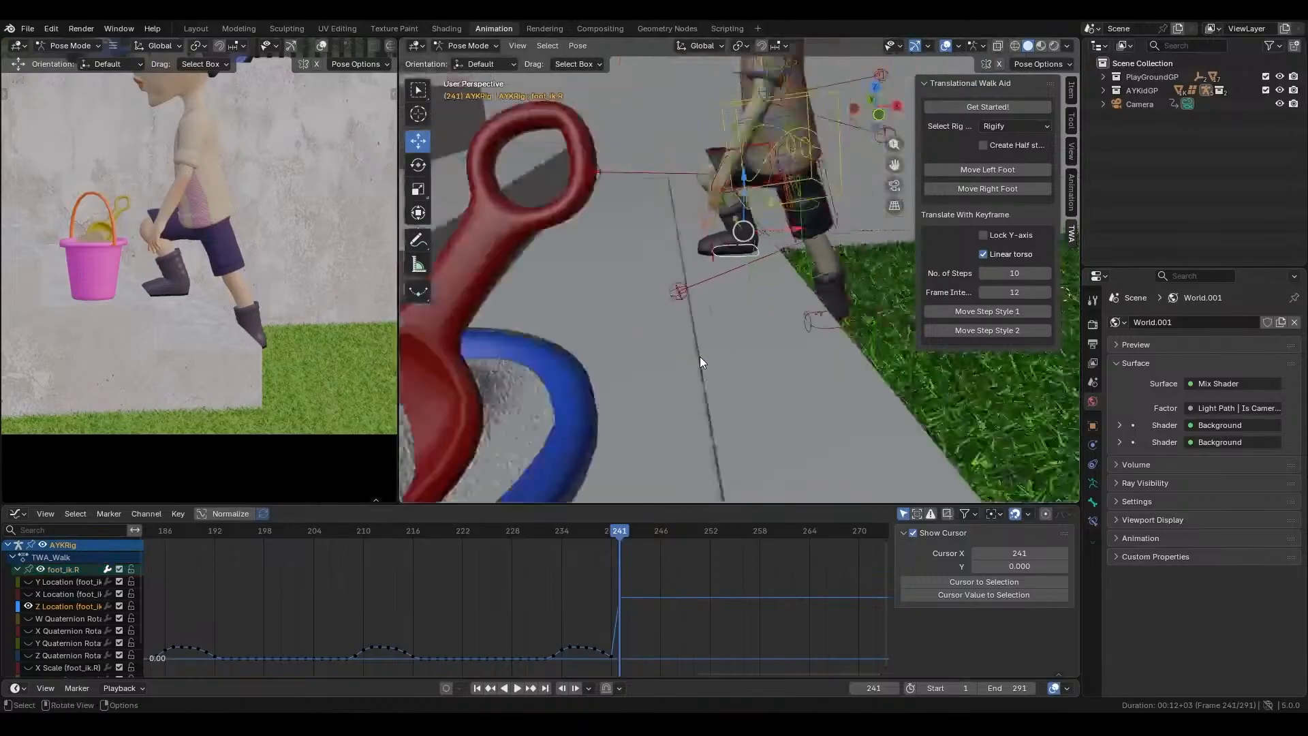
shift+middle_drag(722, 285, 691, 340)
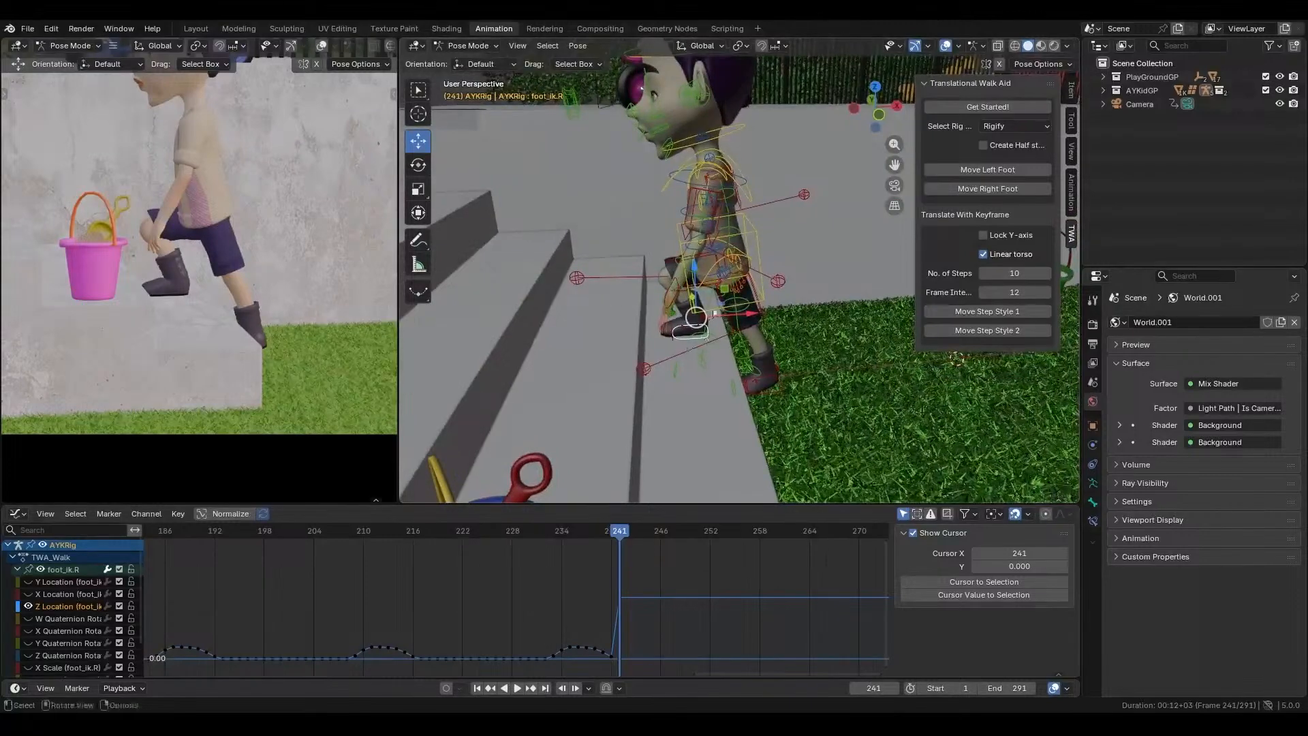
click(753, 233)
scroll(755, 252, down, 3)
mouse_move(756, 281)
middle_down()
mouse_move(739, 255)
mouse_move(750, 260)
middle_up()
scroll(255, 262, down, 3)
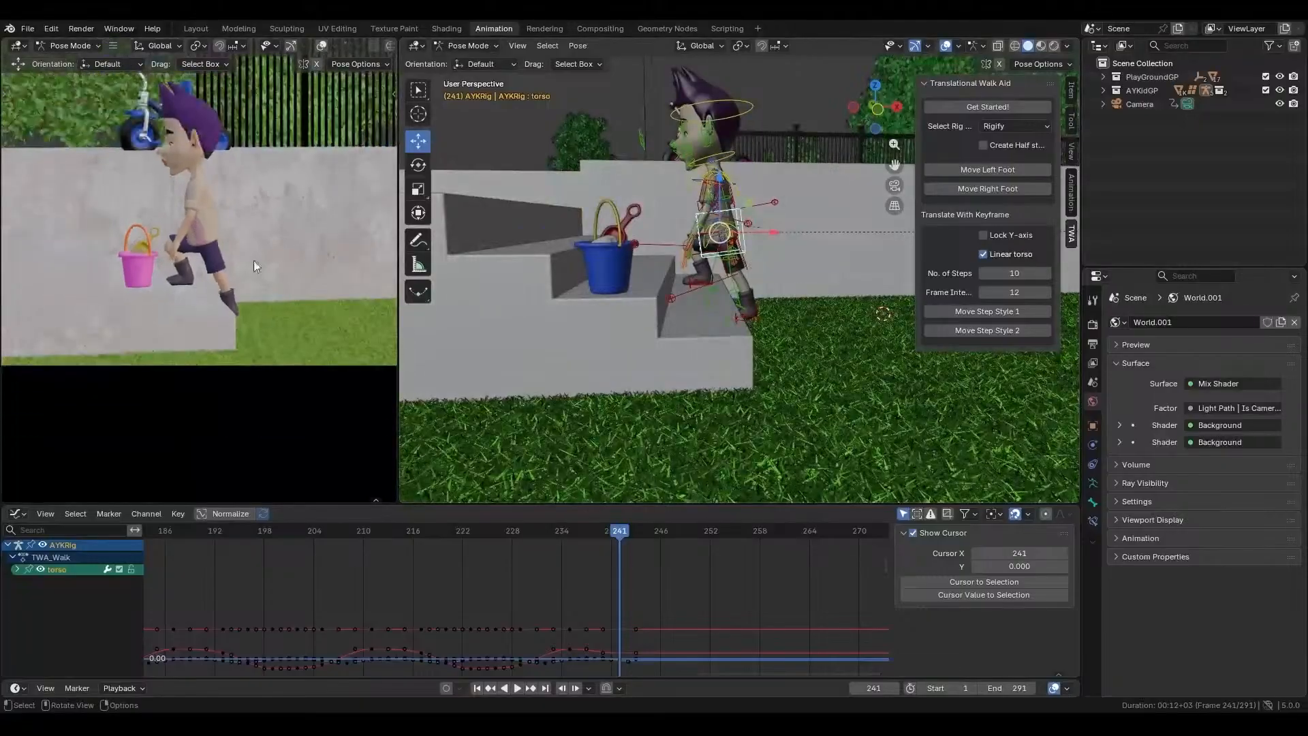
shift+middle_drag(240, 239, 297, 265)
middle_drag(655, 304, 638, 301)
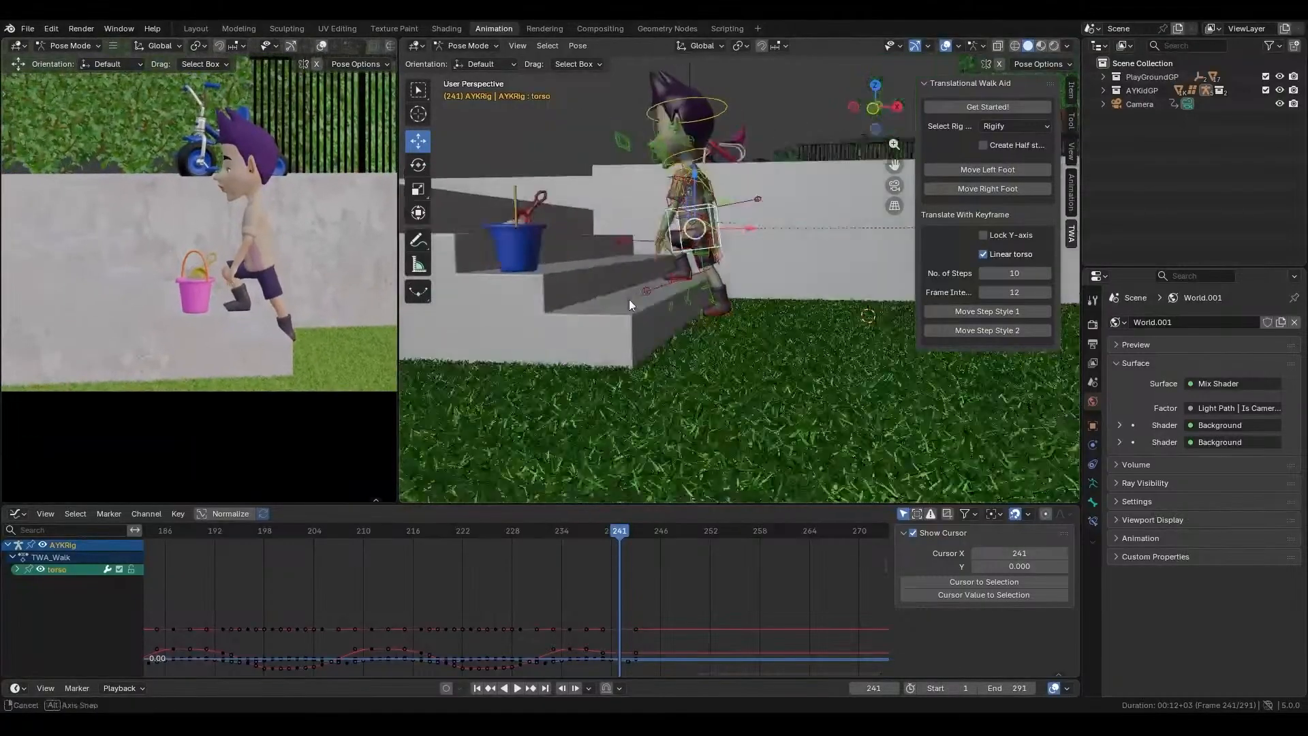
scroll(648, 303, up, 5)
mouse_move(753, 316)
middle_down()
mouse_move(779, 315)
mouse_move(739, 329)
middle_up()
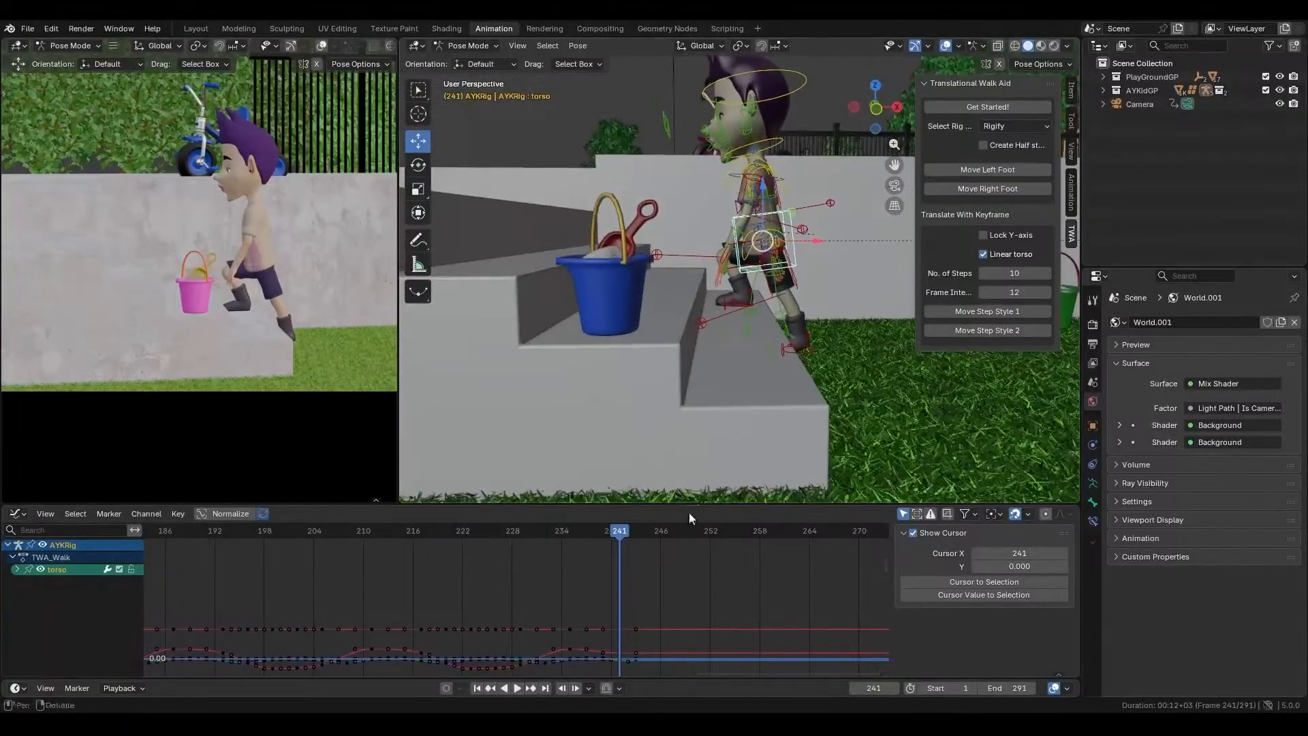
- Delete the right foot's Z Location keyframes from about frame 233 to 240 and scrub through the lift to frame 241
click(737, 305)
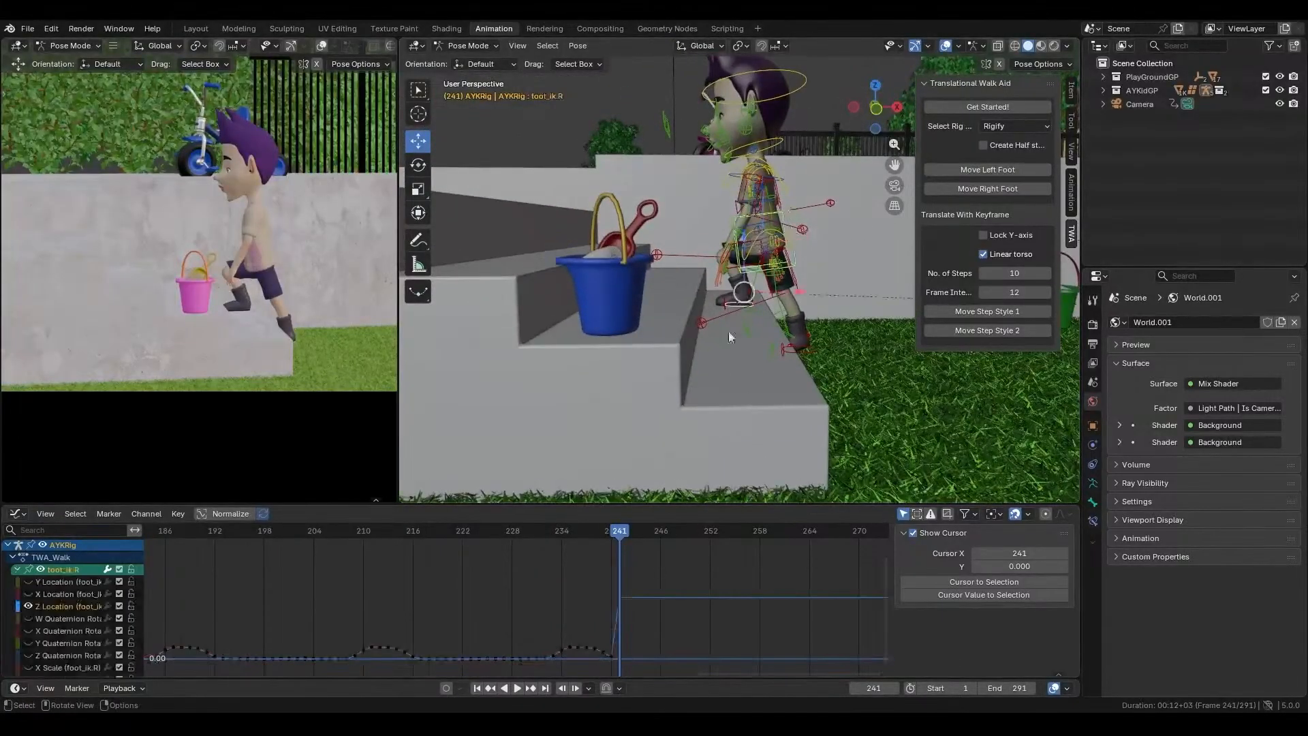
scroll(656, 574, up, 3)
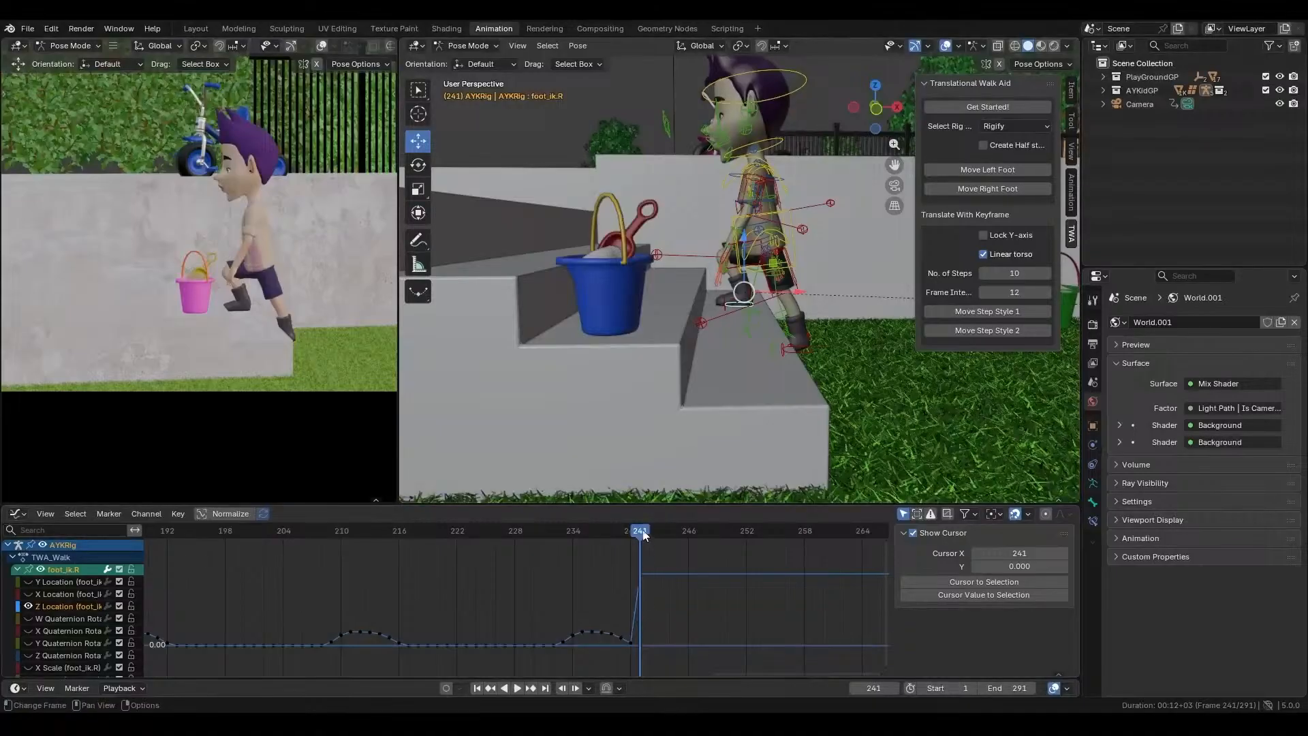
mouse_move(640, 535)
mouse_down()
mouse_move(553, 552)
mouse_move(635, 548)
mouse_up()
drag(669, 658, 575, 617)
key(Delete)
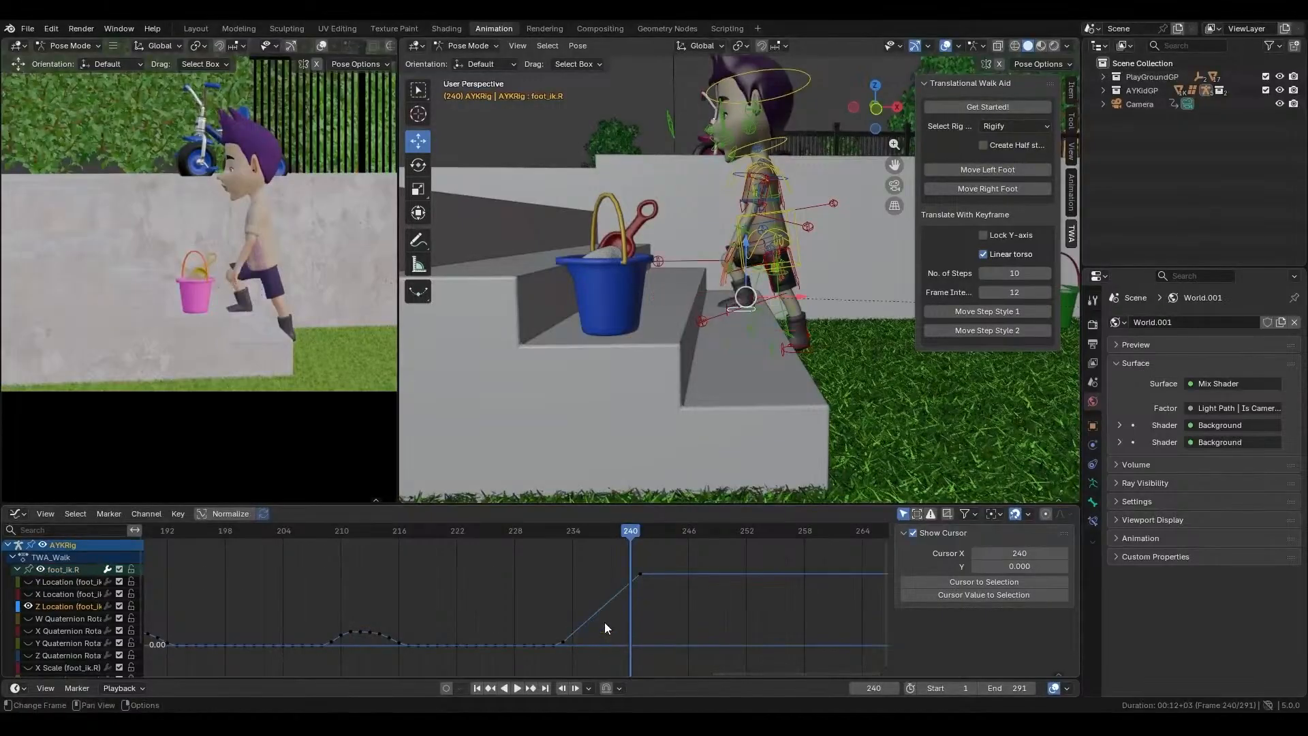
click(561, 641)
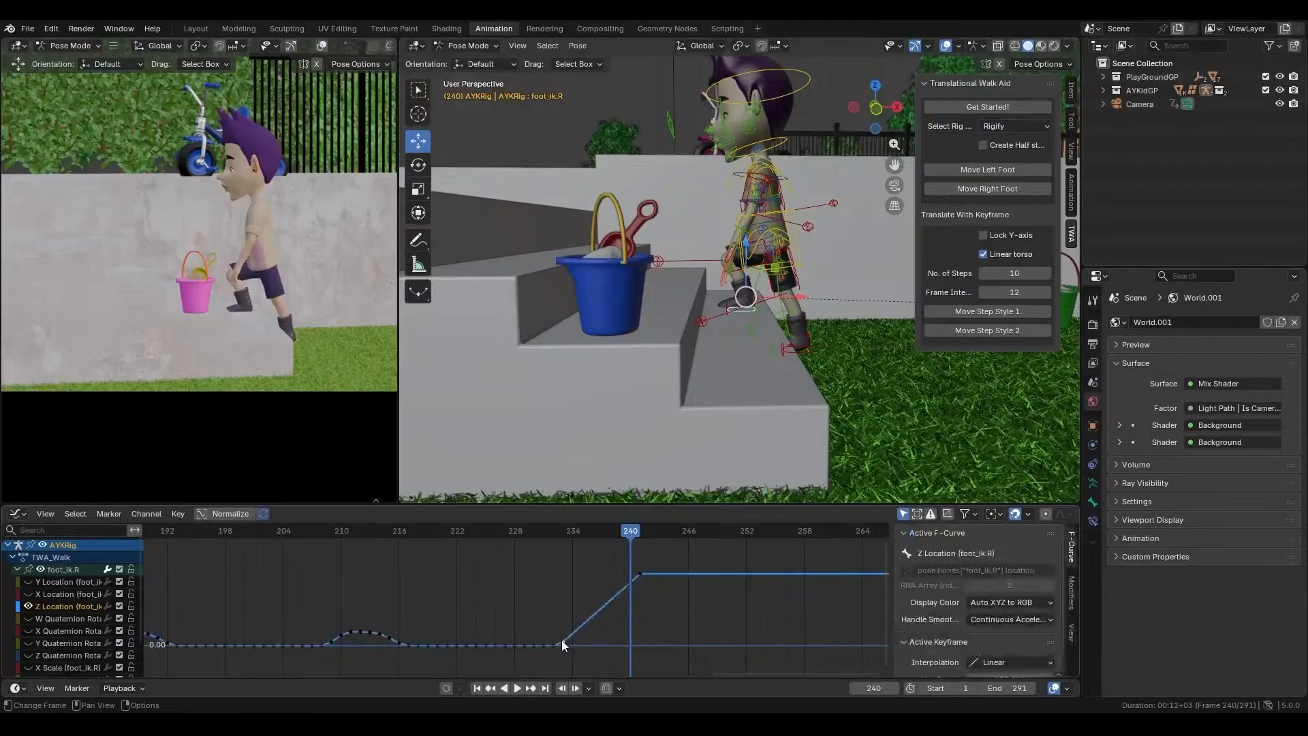
click(599, 571)
drag(563, 529, 646, 535)
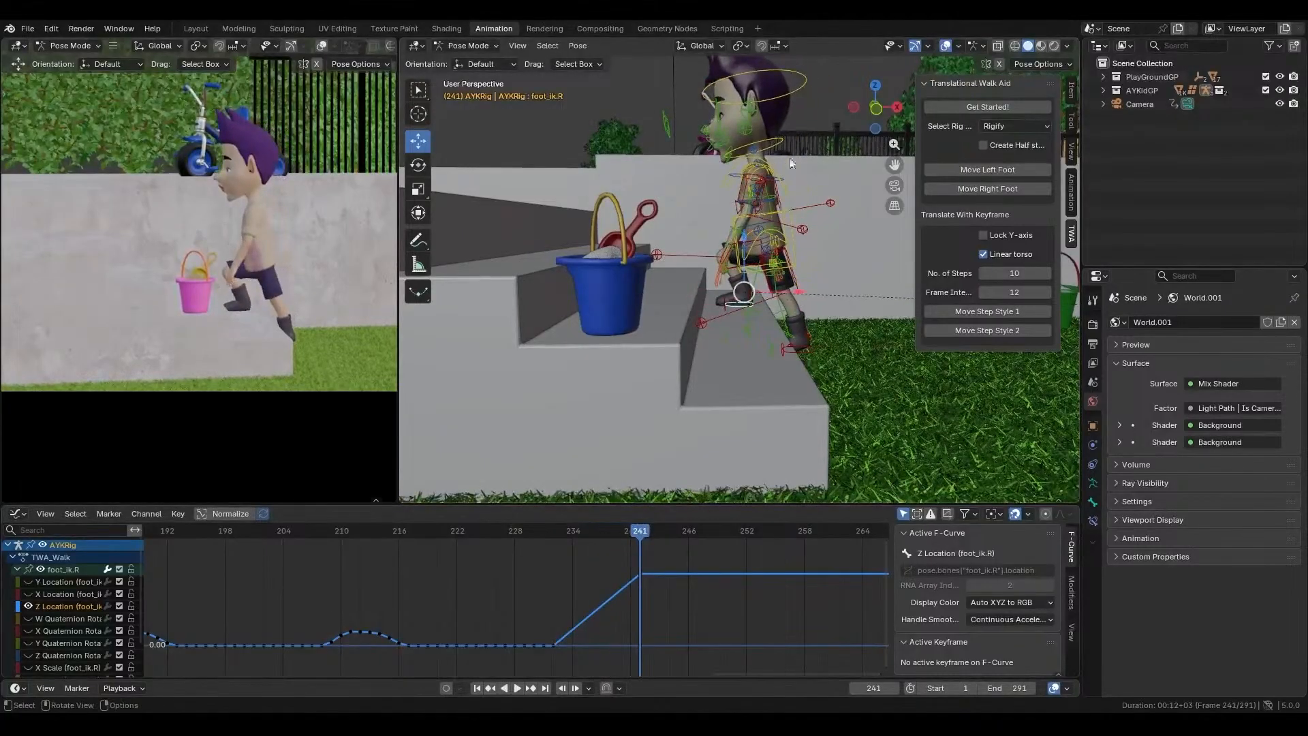
- Select the left foot control and try Move Left Foot at frame 241
scroll(754, 331, down, 5)
middle_drag(756, 338, 789, 389)
click(789, 388)
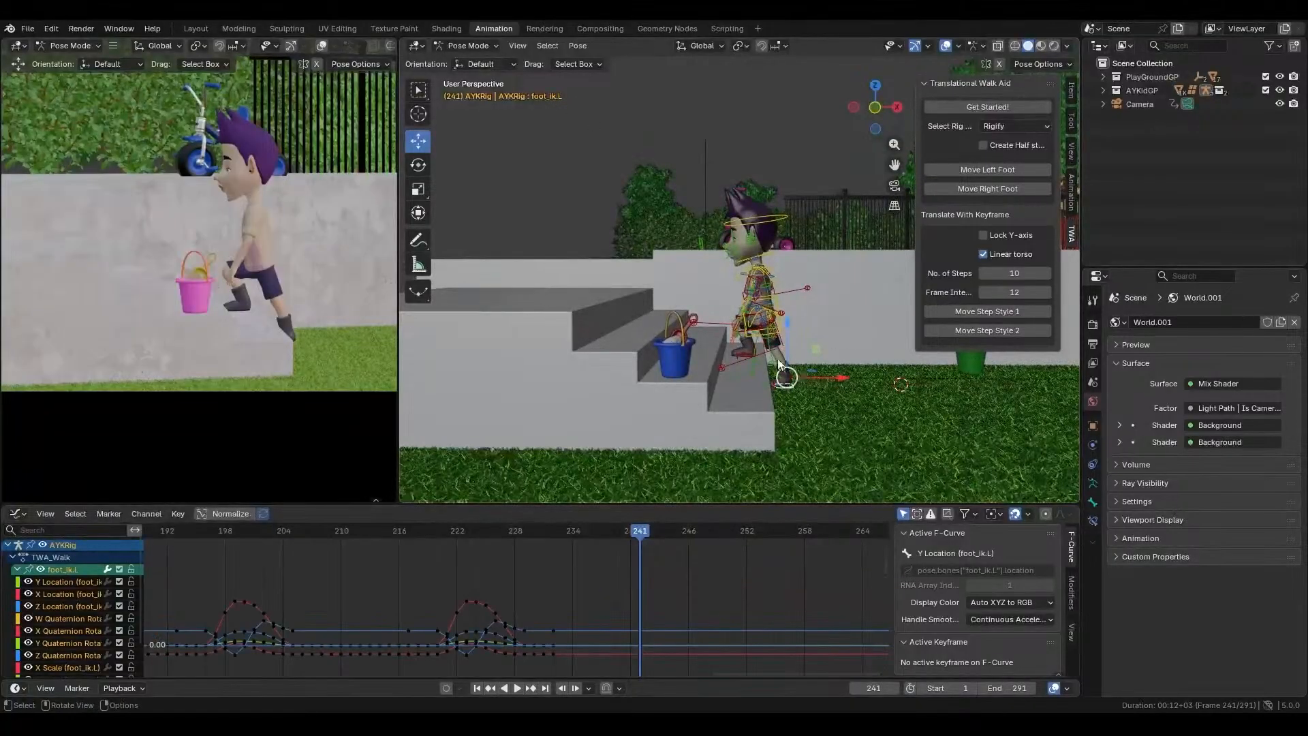
click(996, 170)
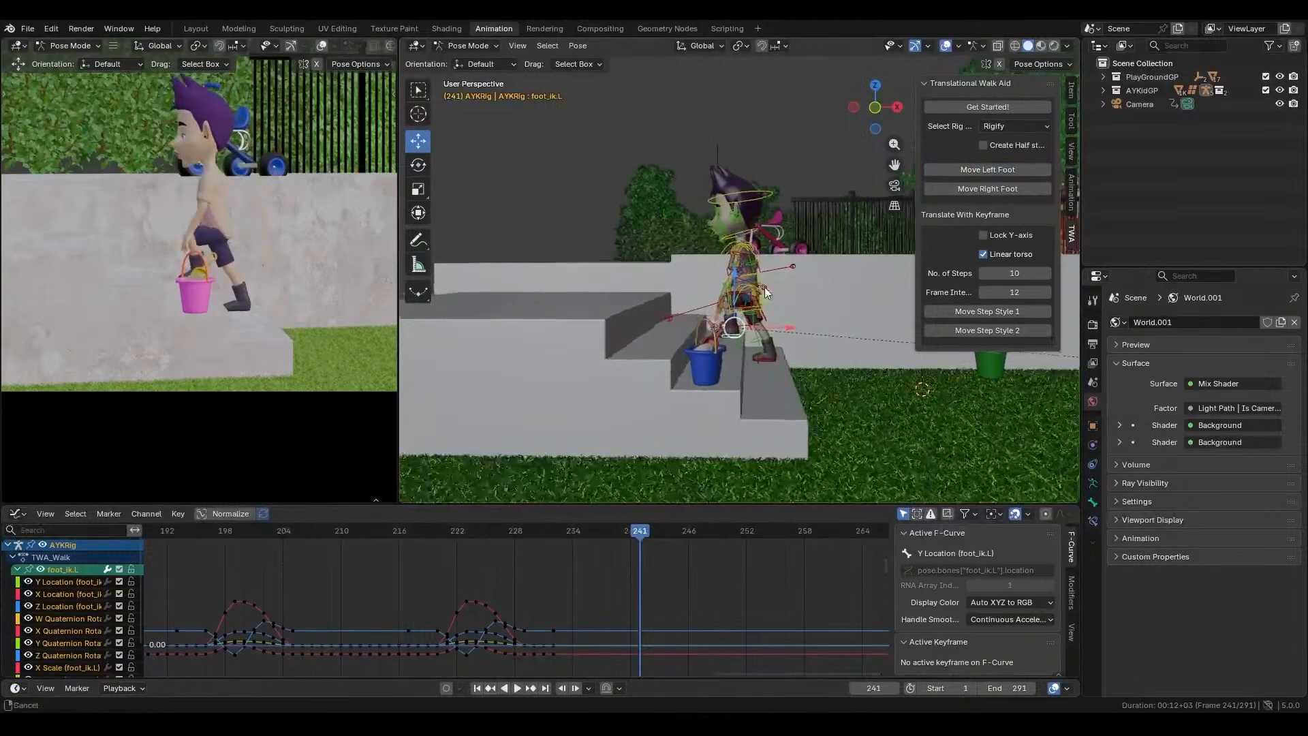
- Switch the Graph Editor to the Action Editor and scrub the walk back up to frame 241
click(17, 514)
click(201, 551)
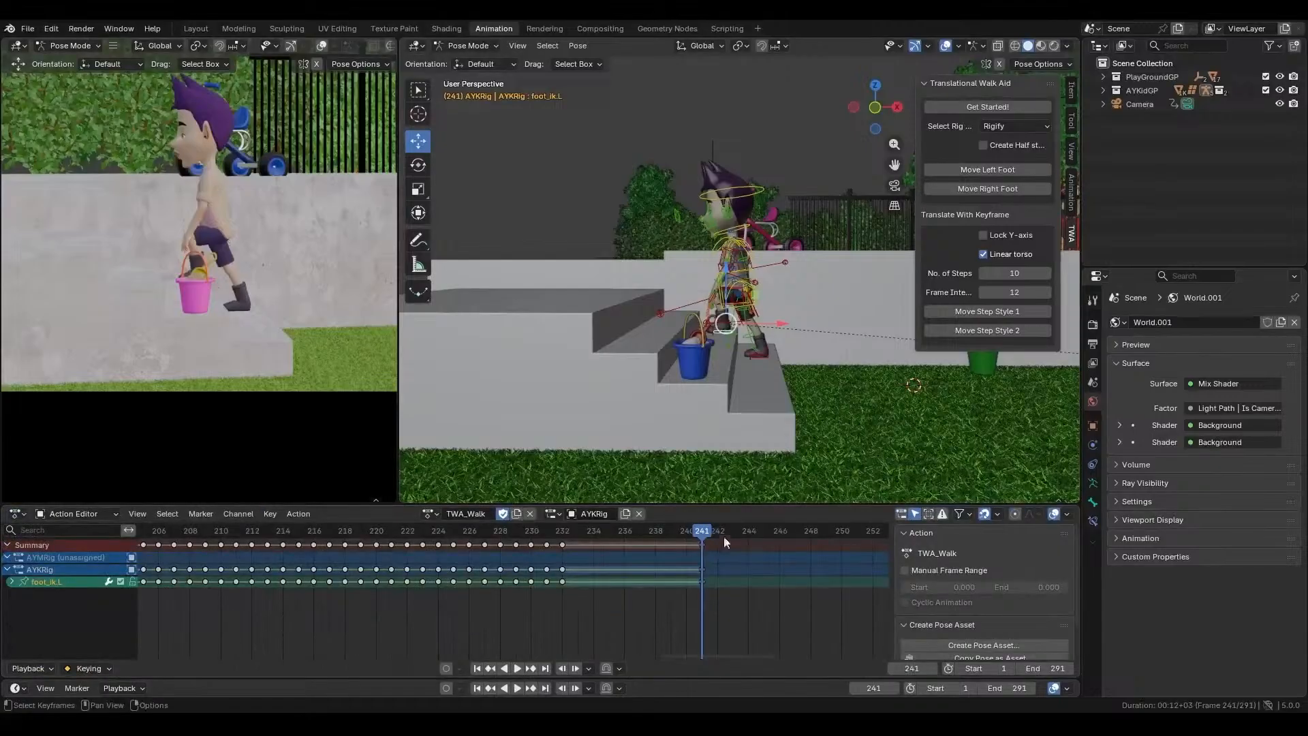
key(shift+ctrl+space)
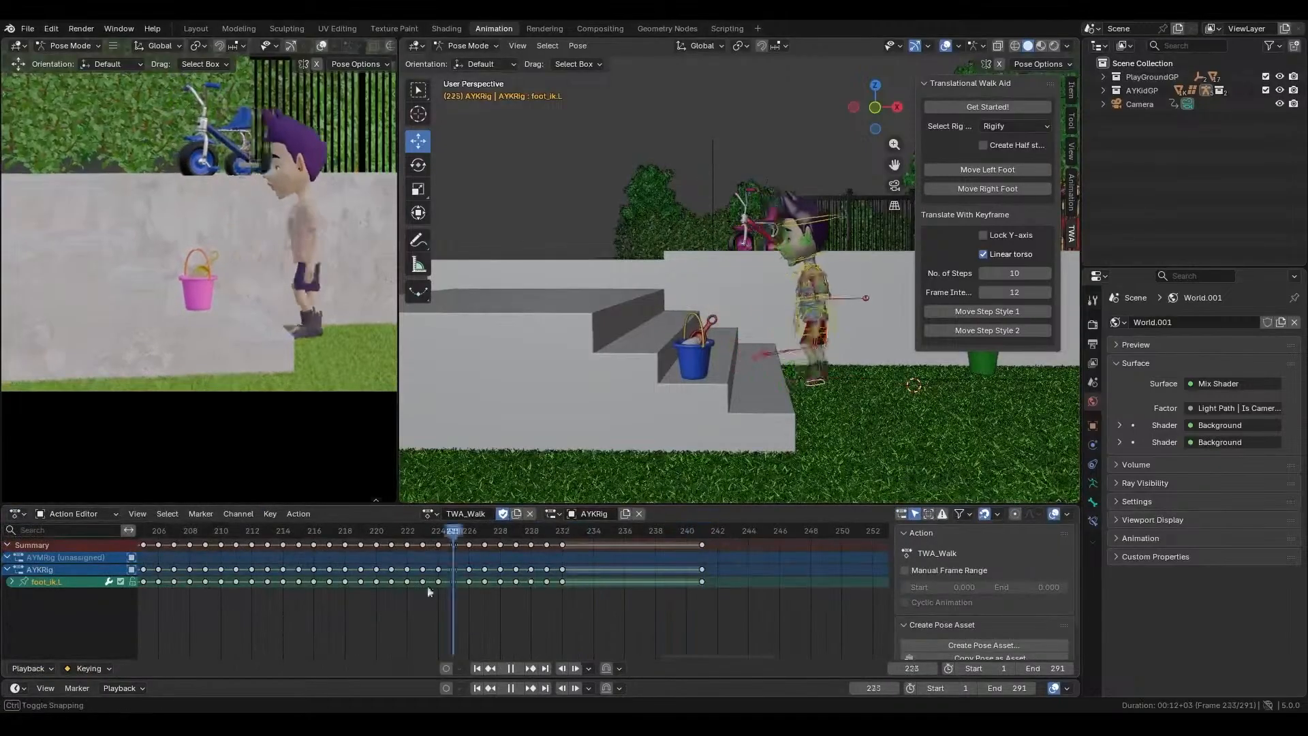
drag(397, 598, 698, 574)
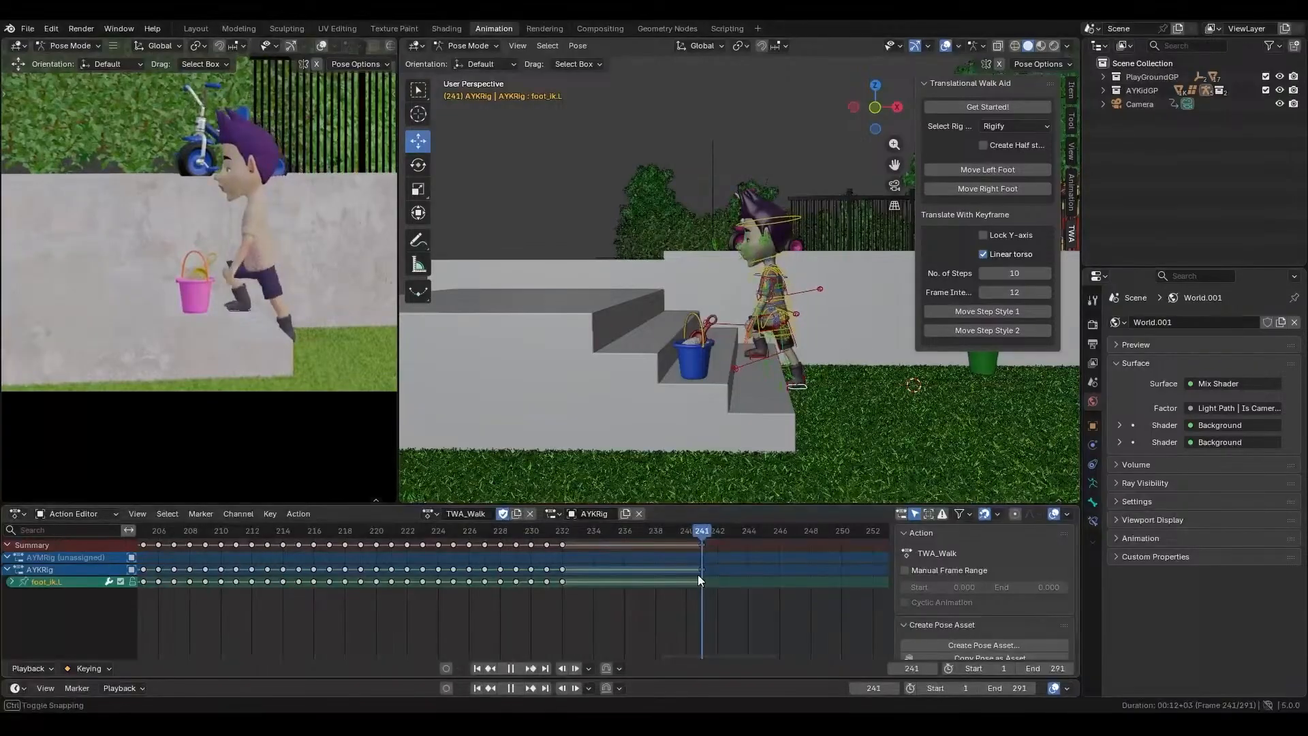
- Advance 12 frames from the last pose to frame 253 and step the boy forward with Move Left Foot
middle_drag(745, 571, 458, 597)
key(Right)
key(Right)
key(Right)
key(Right)
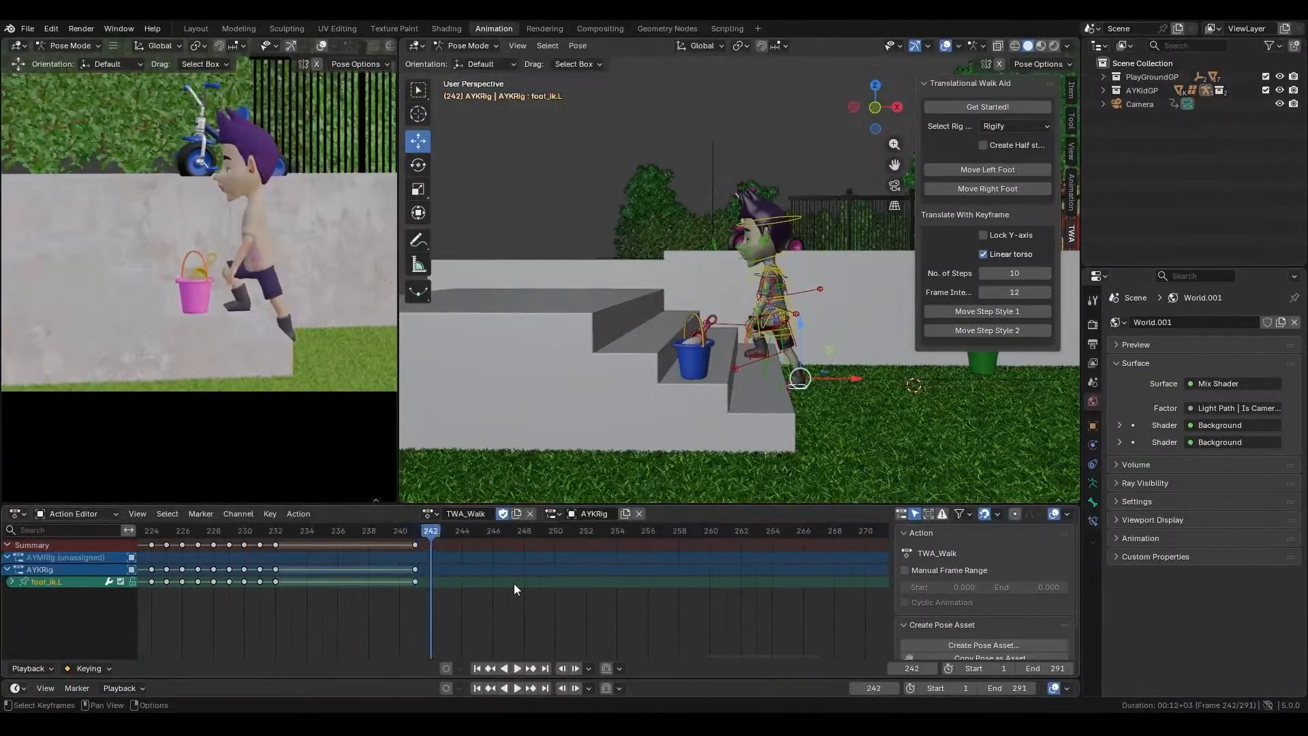
key(Right)
key(Right)
key(Right)
key(Right)
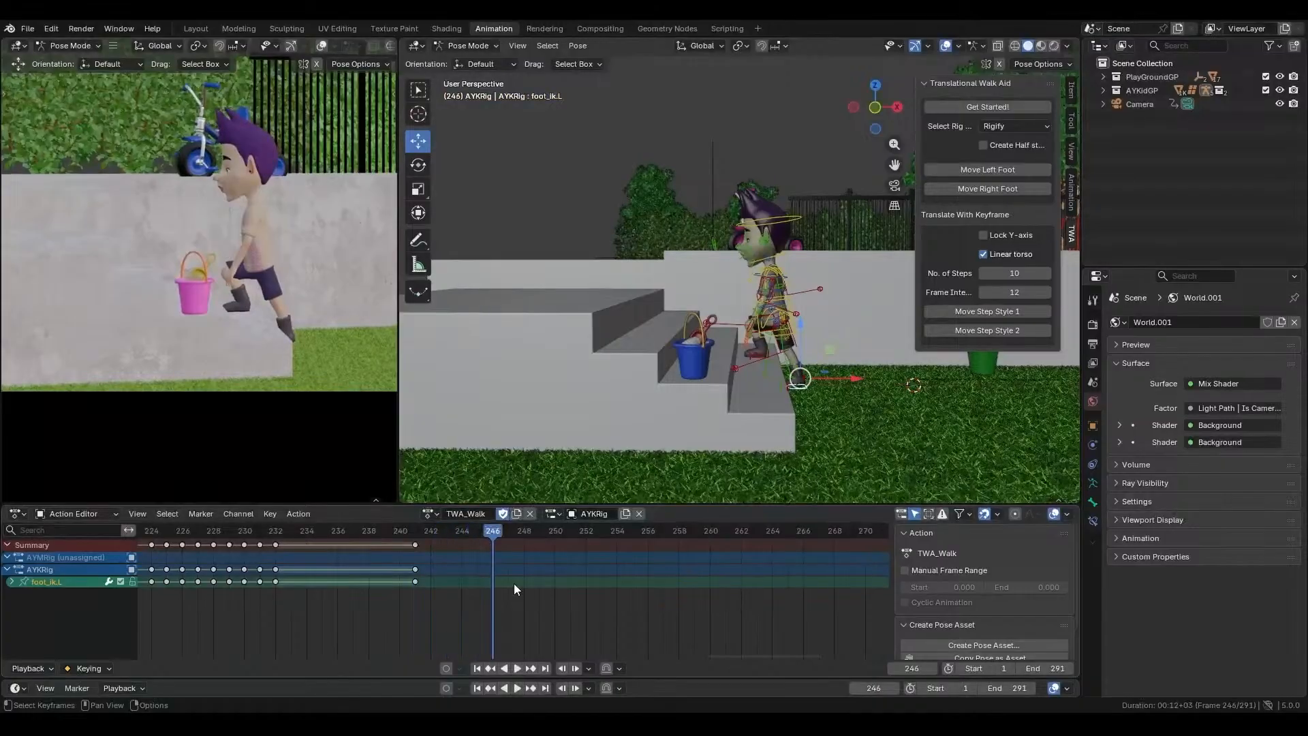
key(Right)
key(Right)
key(Right)
key(Right)
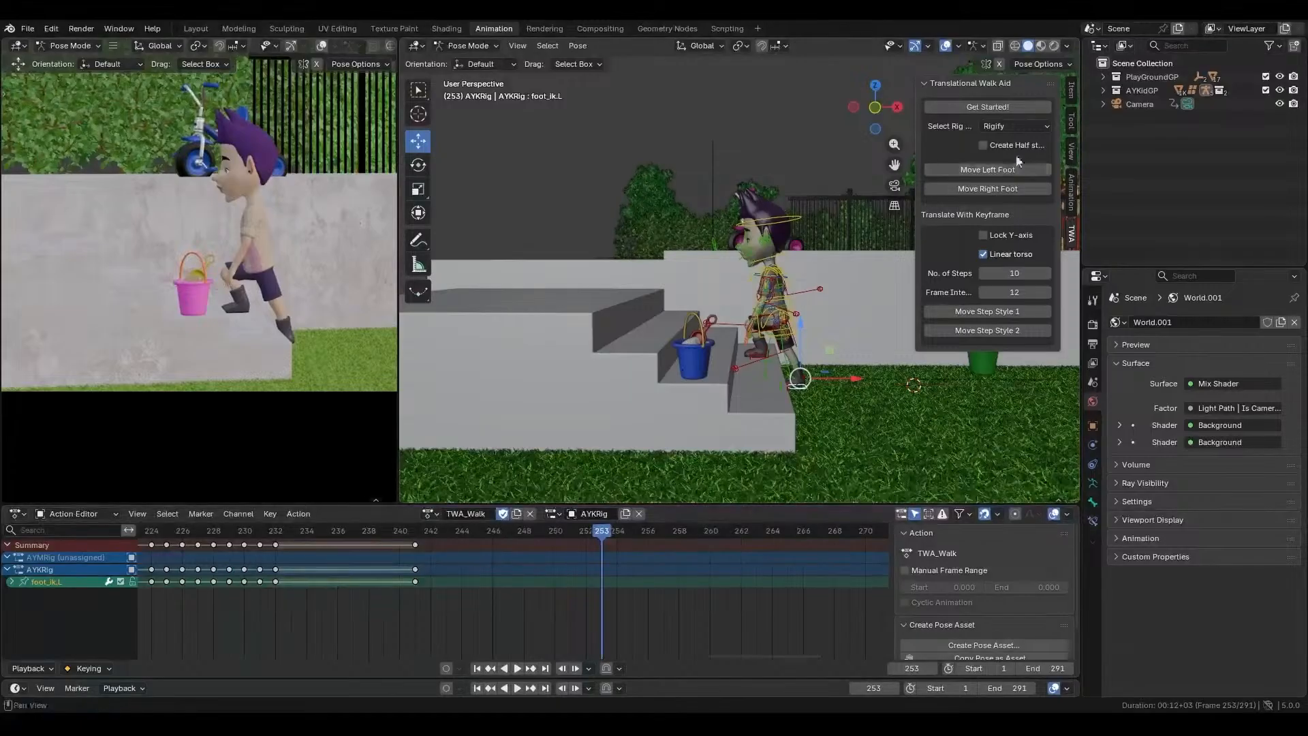
click(1007, 170)
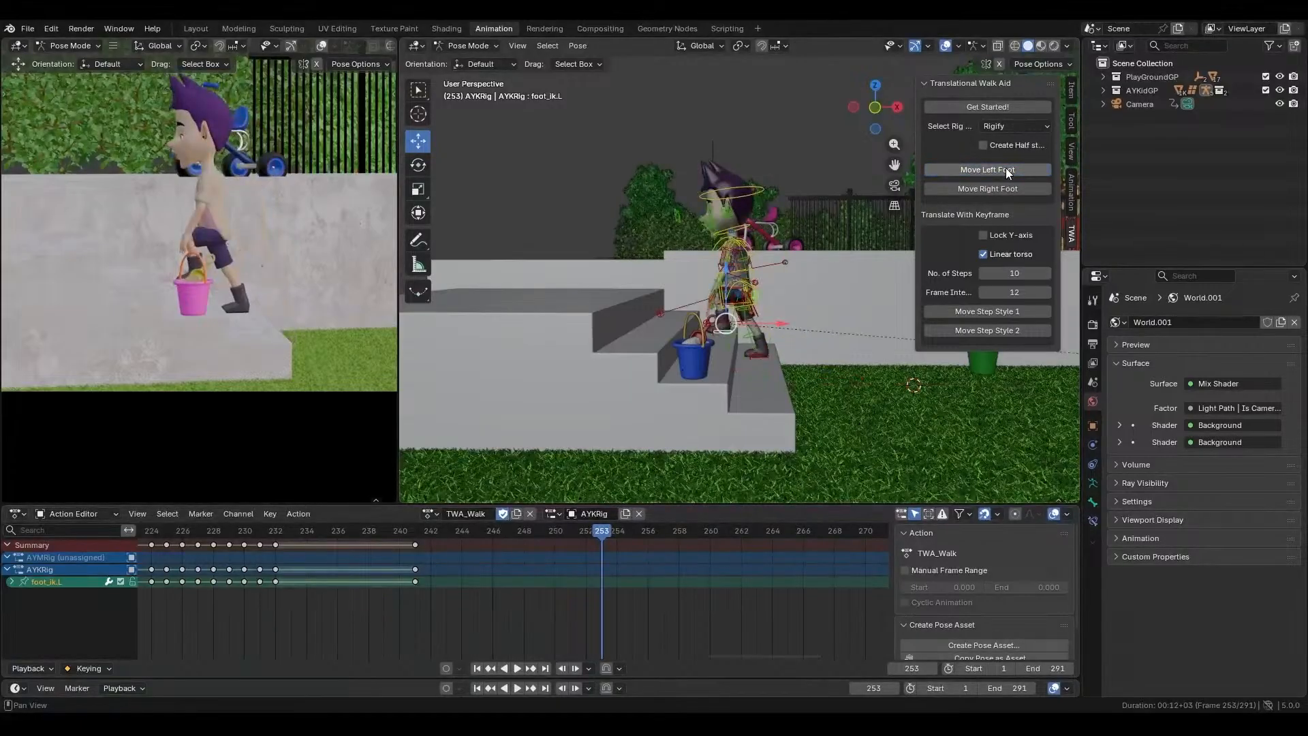
- Select all of the rig's controls, including the root, and insert keyframes at frame 253
key(a)
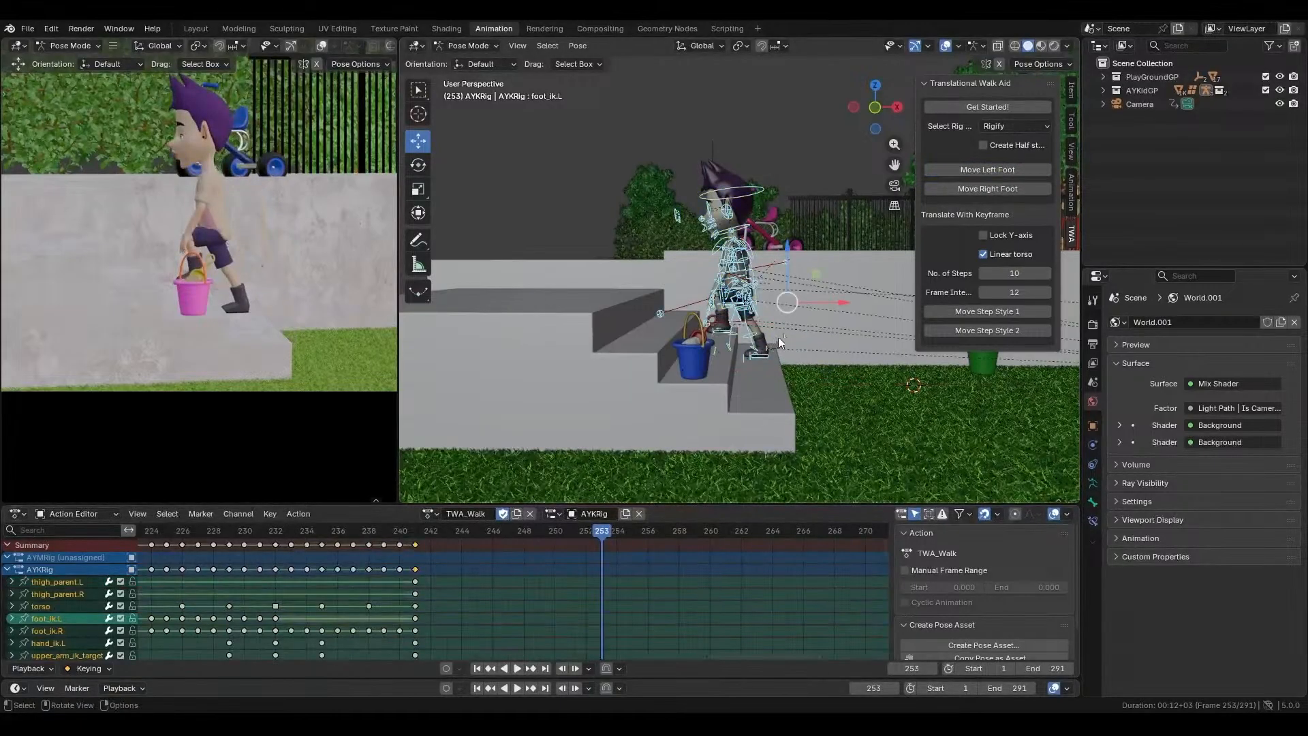
scroll(776, 337, down, 4)
middle_drag(787, 334, 774, 239)
click(911, 364)
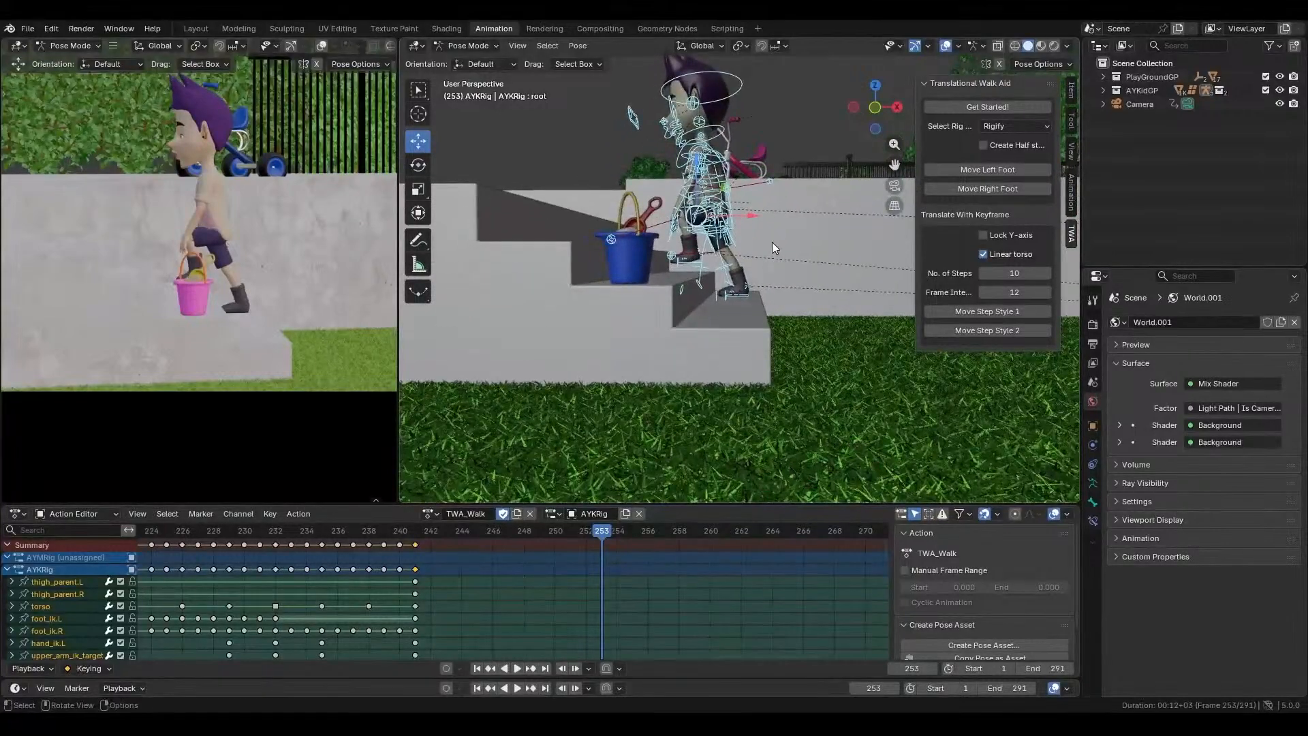
key(i)
- Lower the left foot and torso controls together toward the stair at frame 253
scroll(734, 292, up, 6)
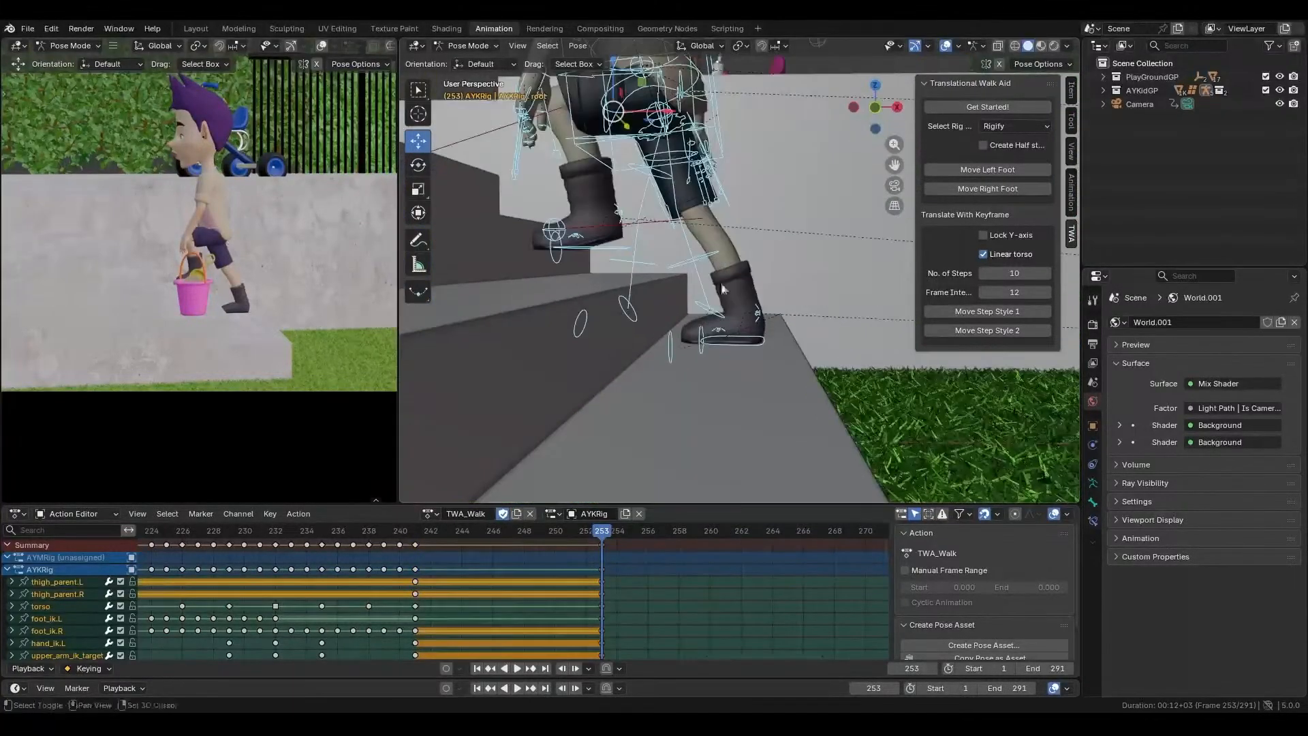
click(663, 243)
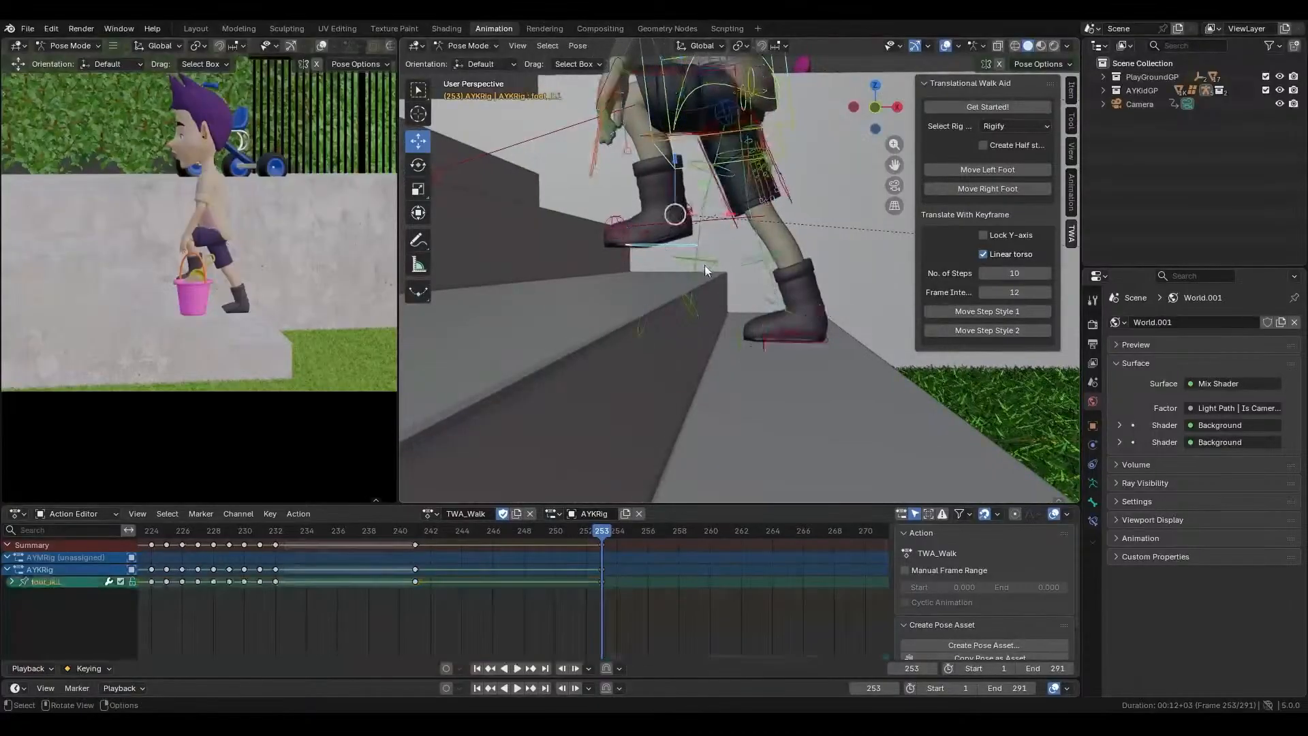
key(g)
key(z)
middle_drag(704, 264, 714, 267)
key(shift)
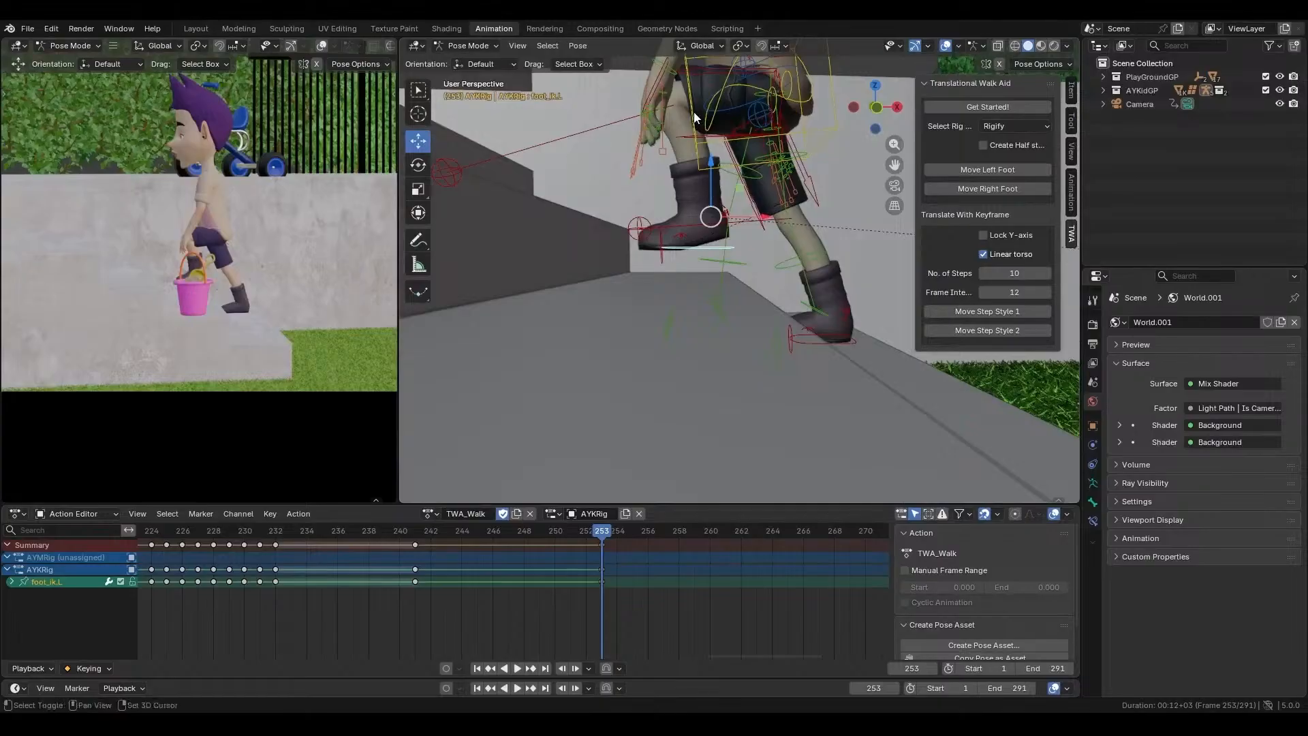
shift+click(709, 127)
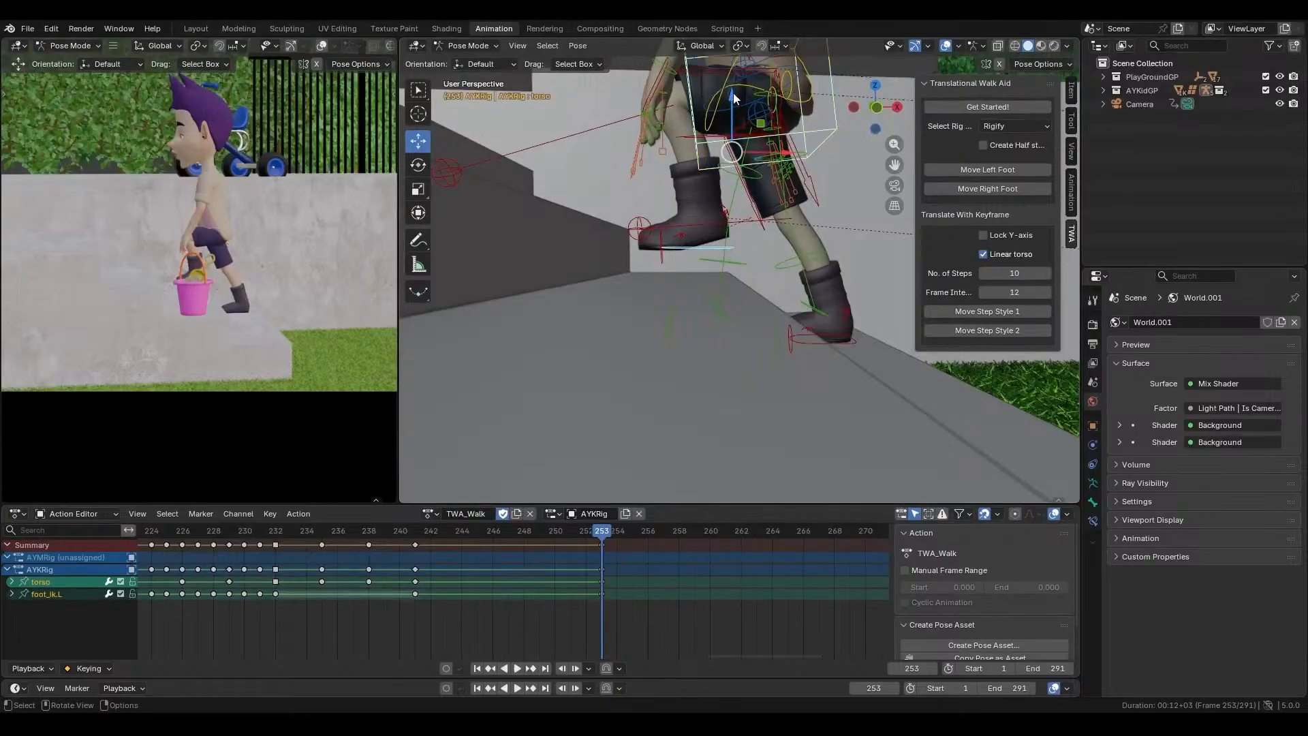
drag(733, 93, 732, 123)
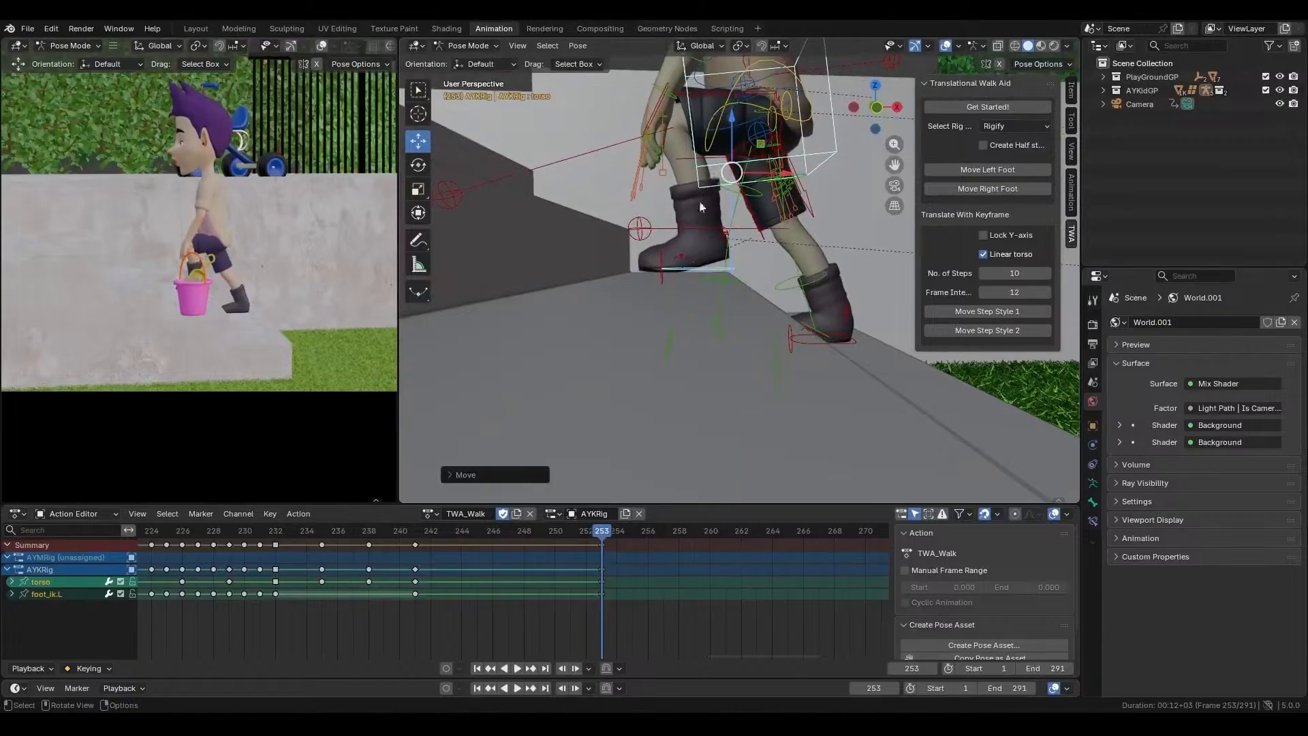
- Lower the left foot control onto the stair surface and rotate its heel control to adjust the boot's roll
click(689, 268)
drag(710, 186, 714, 201)
click(727, 242)
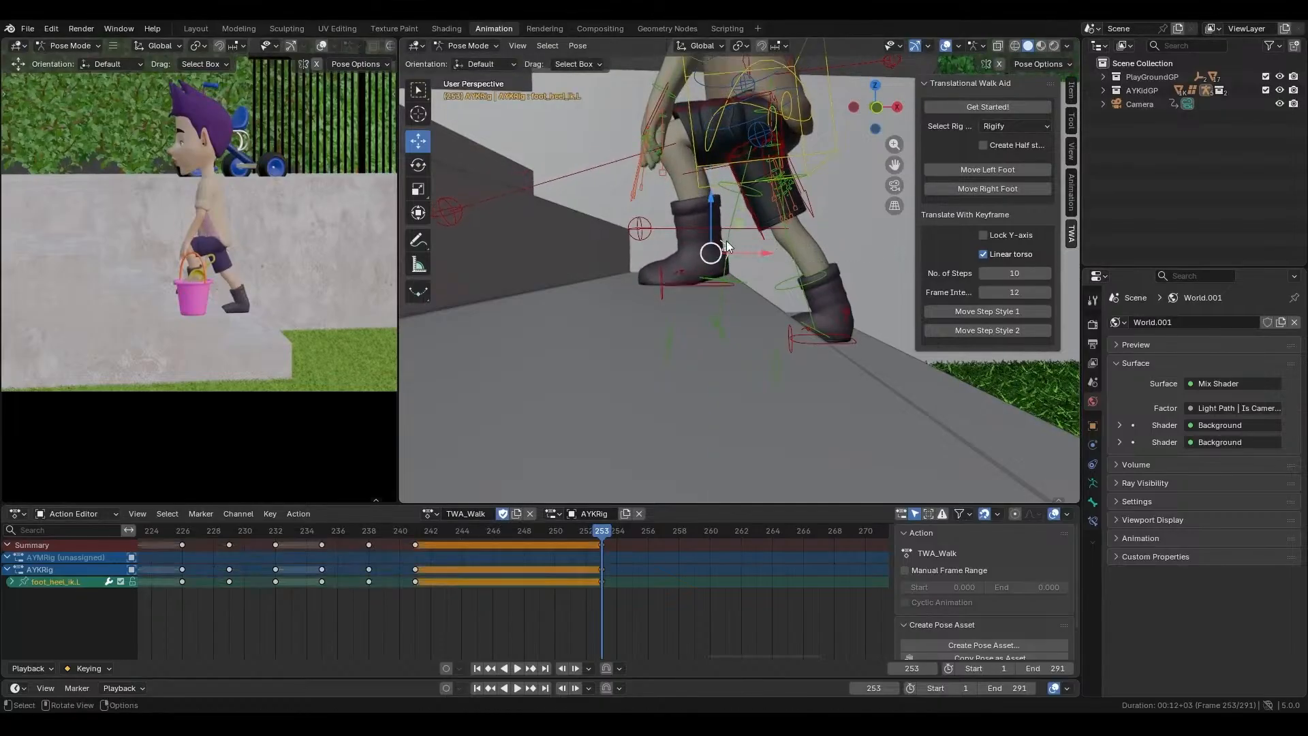
key(r)
click(715, 268)
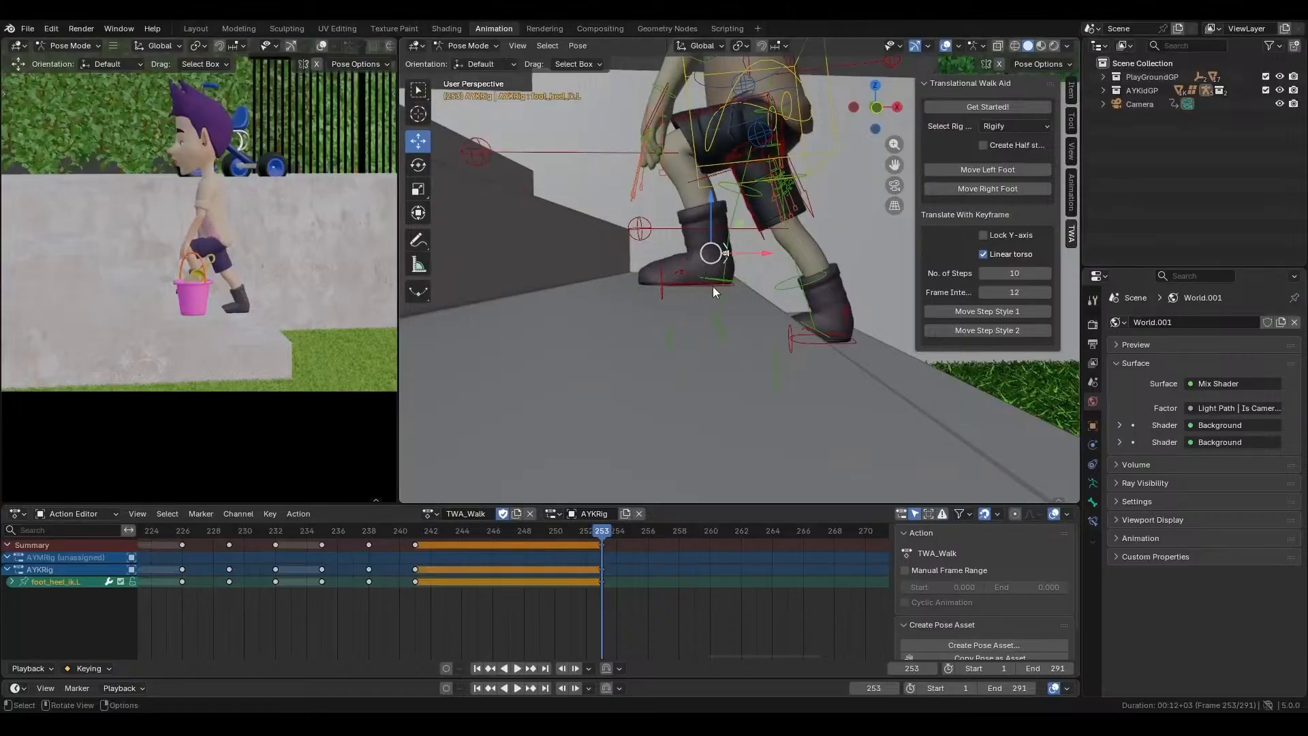
- Insert keyframes on all of the rig's controls at frame 253 and advance 12 frames to frame 265
key(a)
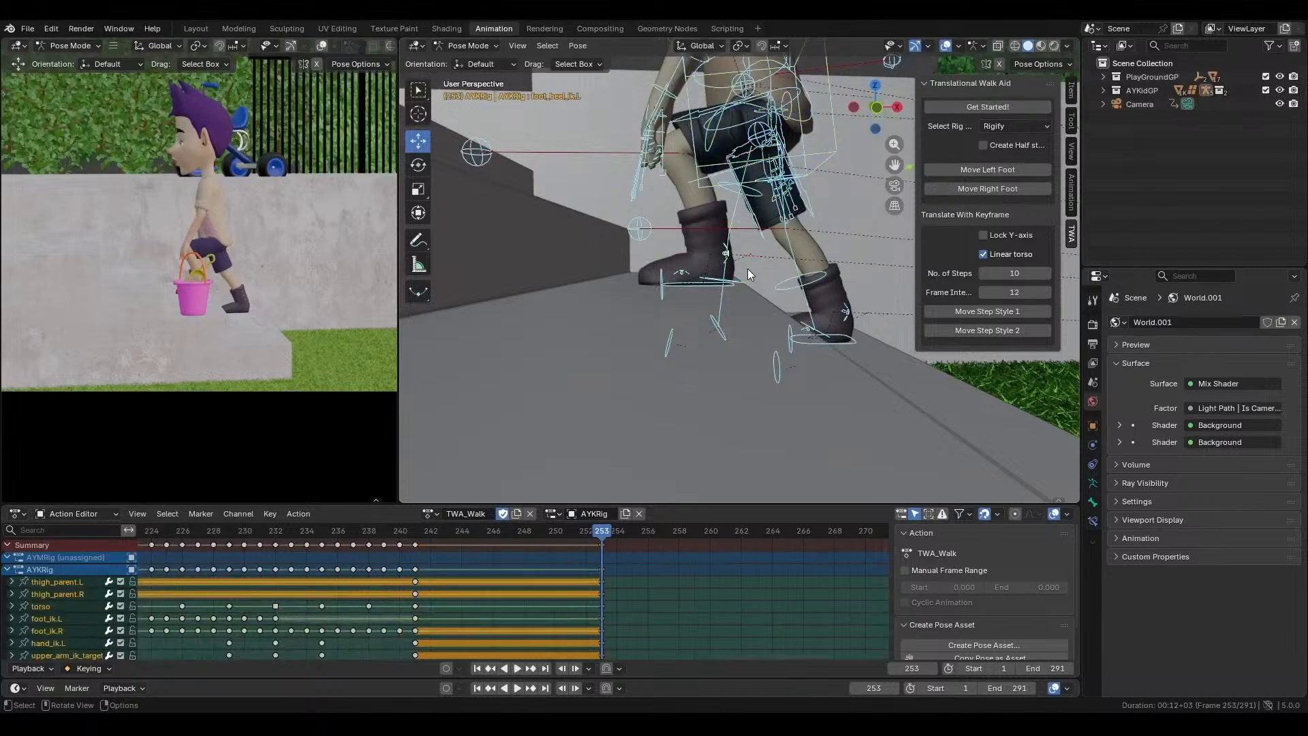
key(i)
key(Right)
key(Right)
key(Right)
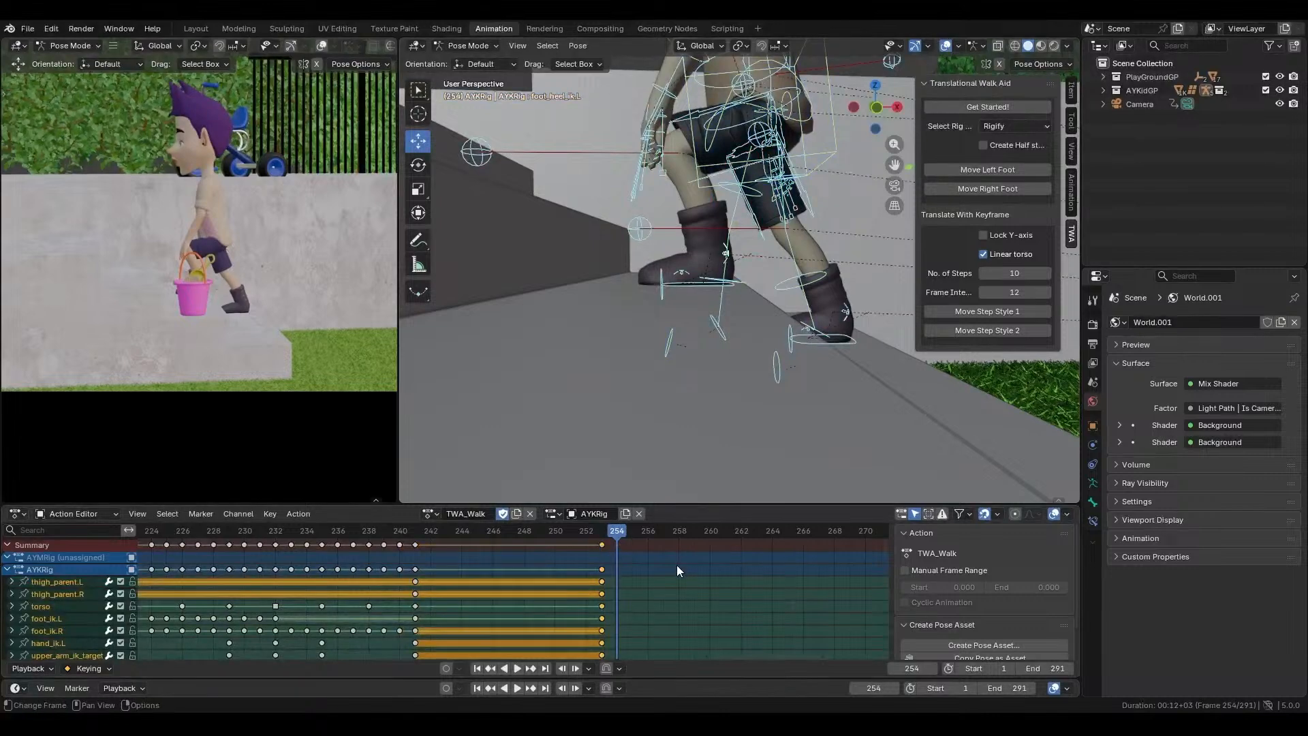
key(Right)
key(Right)
key(Right)
key(Right)
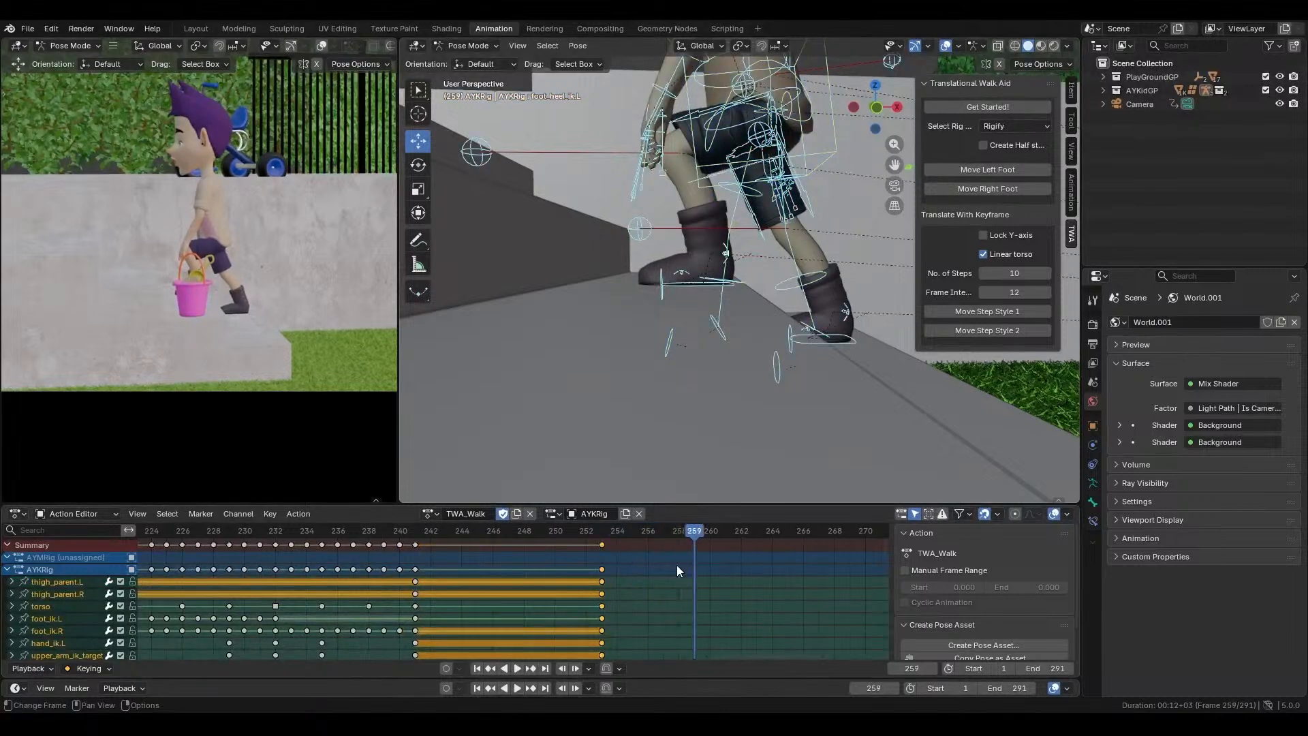
key(Right)
key(Right)
key(Right)
key(Right)
key(Right)
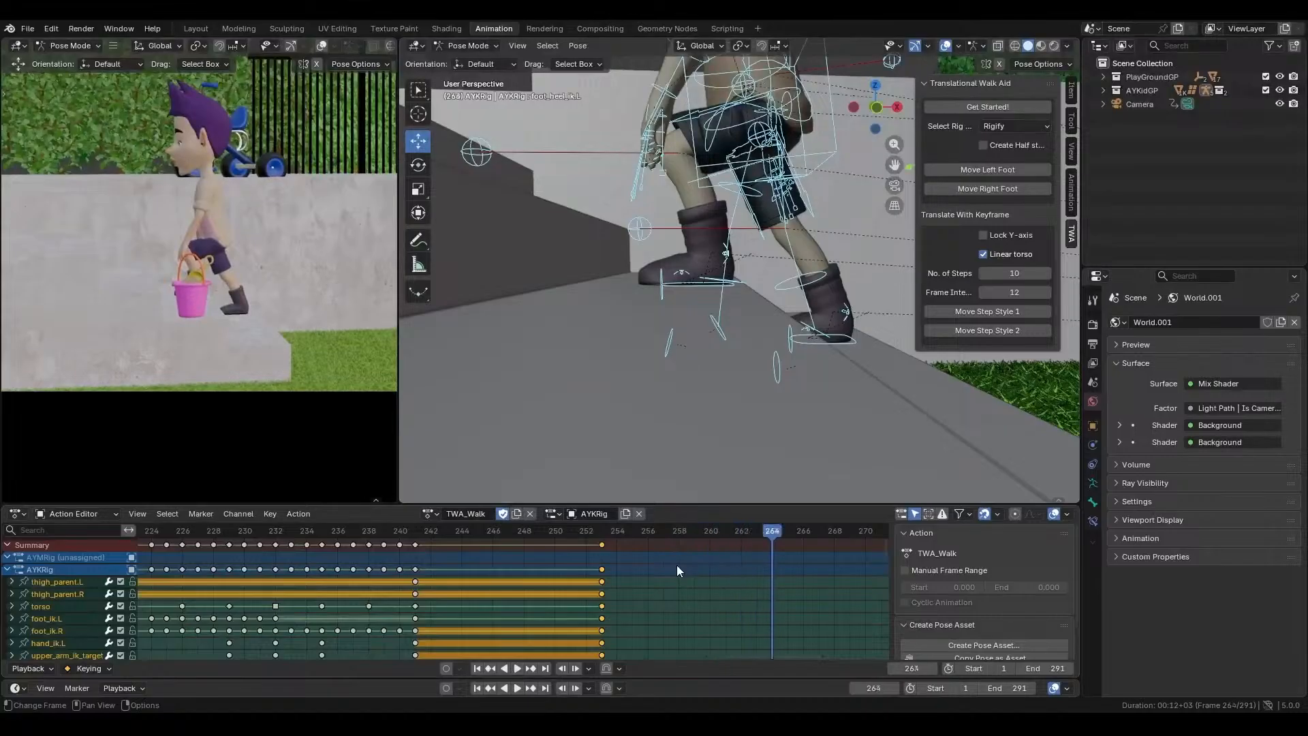
- Step the boy forward with Move Right Foot at frame 265
scroll(675, 334, down, 4)
shift+middle_drag(720, 220, 709, 315)
click(1002, 190)
- Raise the right foot and torso together at frame 265, and fine-tune the right foot's height on the stair
mouse_move(685, 293)
middle_down()
mouse_move(710, 292)
mouse_move(719, 265)
mouse_move(680, 296)
mouse_move(693, 301)
middle_up()
scroll(702, 300, up, 2)
scroll(699, 303, up, 3)
click(642, 311)
scroll(699, 295, down, 2)
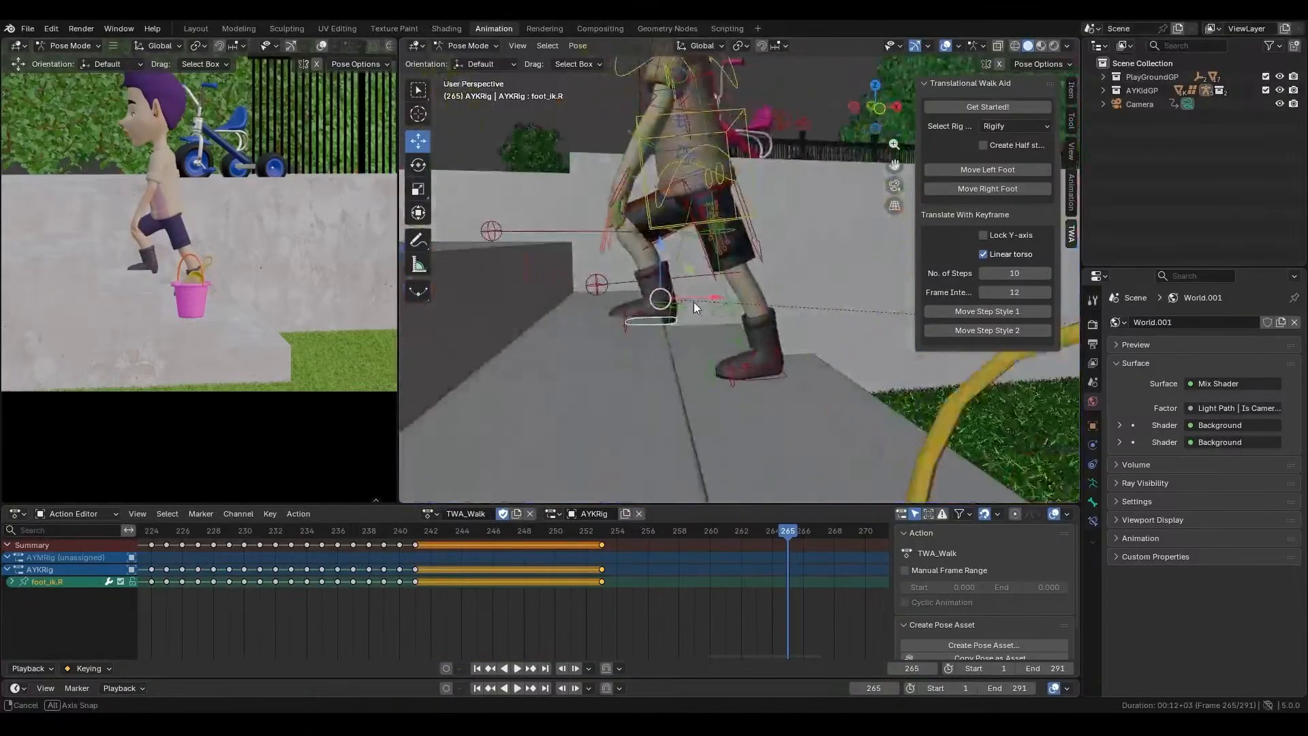
shift+click(659, 230)
scroll(664, 242, up, 2)
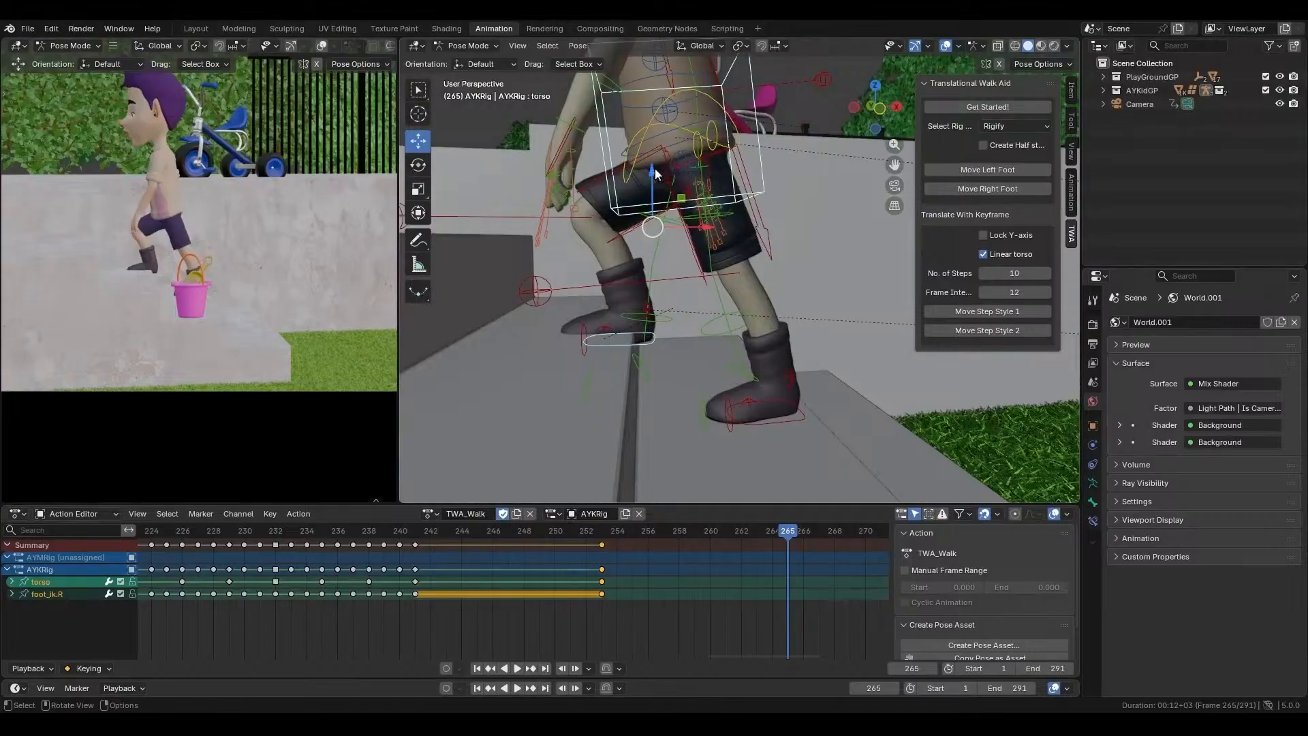
drag(654, 167, 657, 157)
click(619, 337)
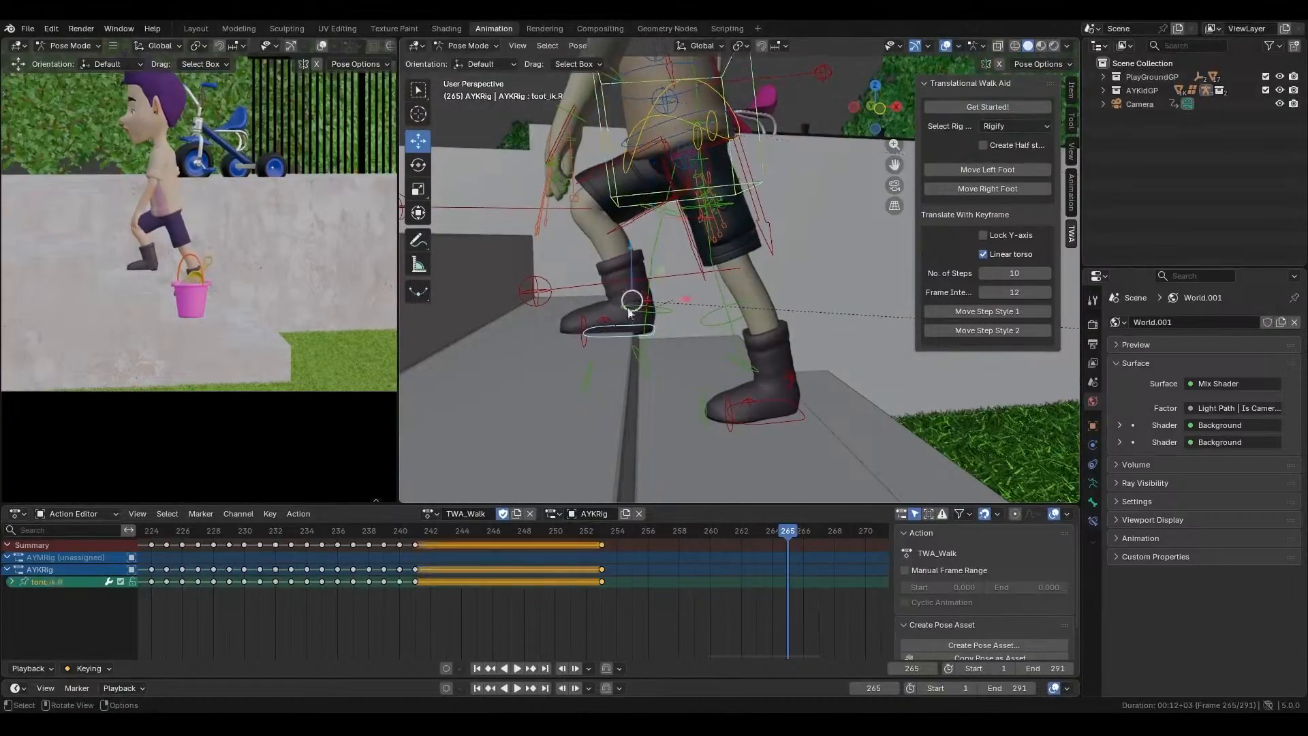
drag(632, 243, 636, 240)
middle_drag(635, 240, 666, 330)
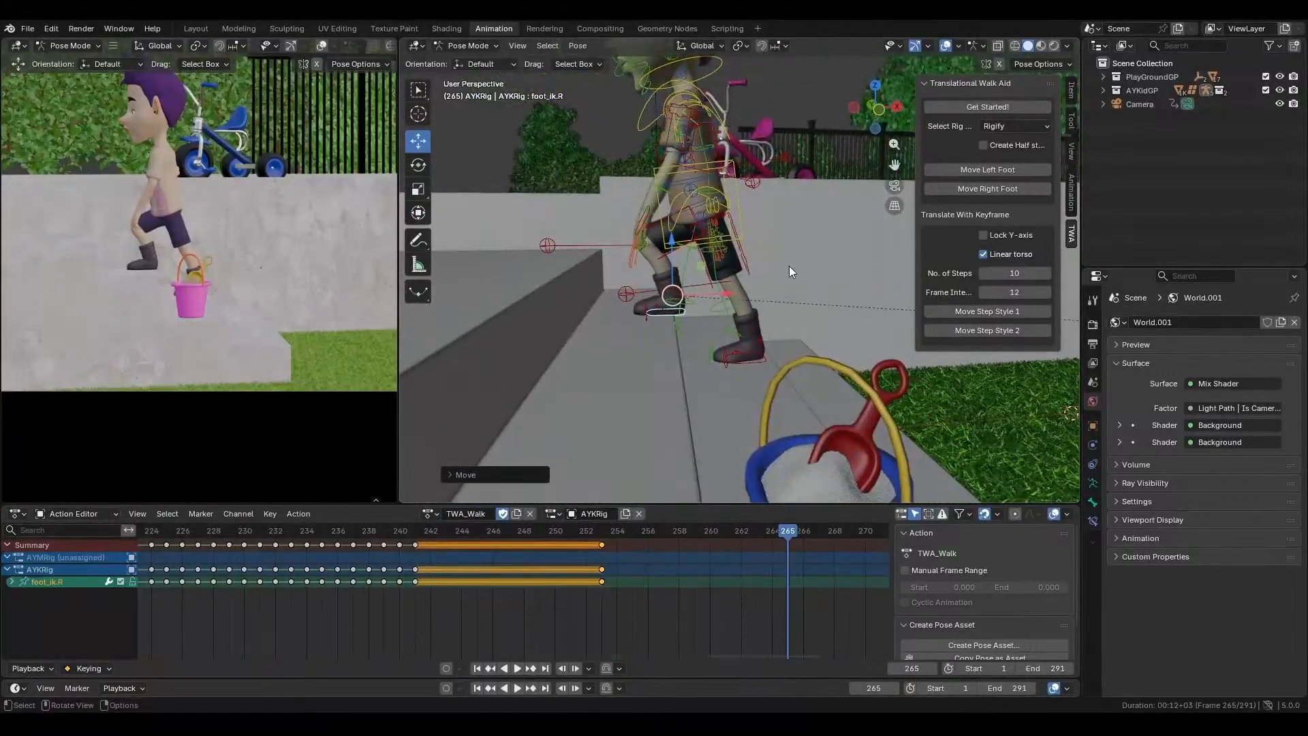
- Insert keyframes on all of the rig's controls at frame 265 and advance 12 frames to frame 277
key(a)
scroll(778, 588, down, 3)
middle_drag(759, 591, 527, 595)
key(i)
key(Right)
key(Right)
key(Right)
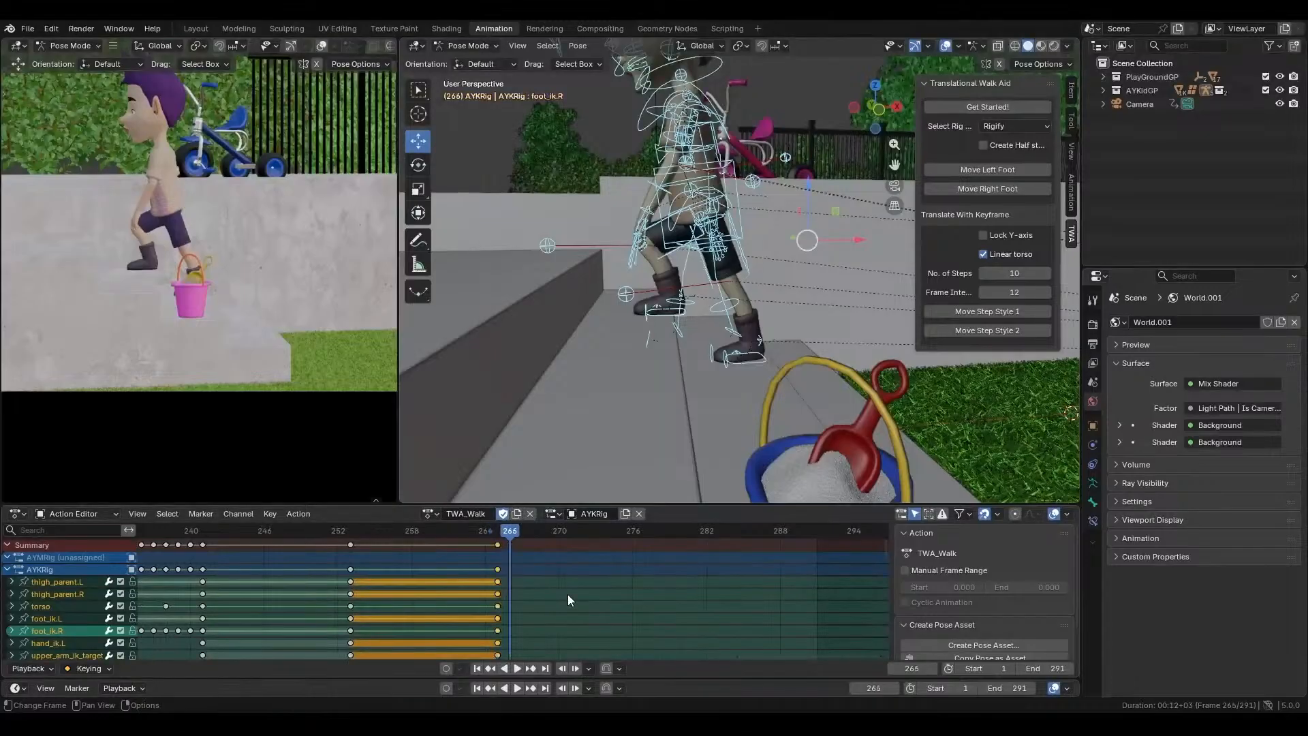
key(Right)
key(Right)
key(Right)
key(Right)
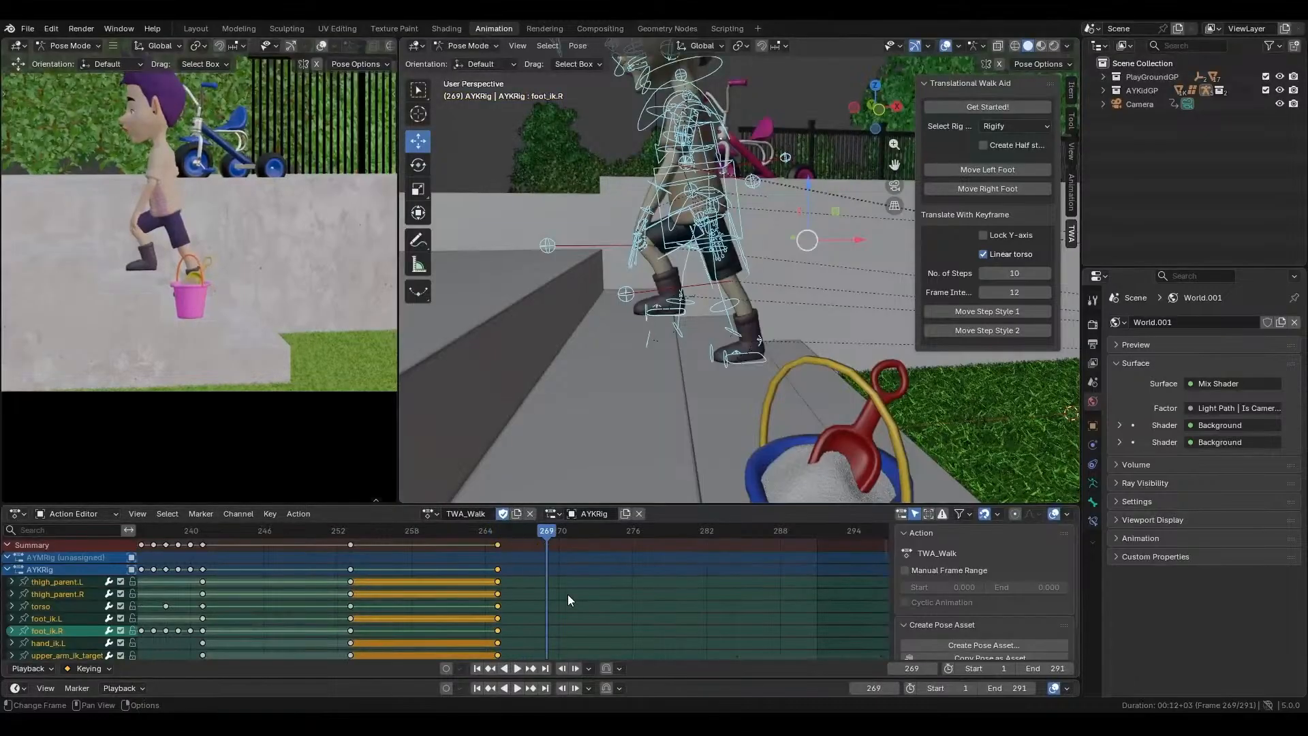
key(Right)
key(Right)
key(Right)
key(Right)
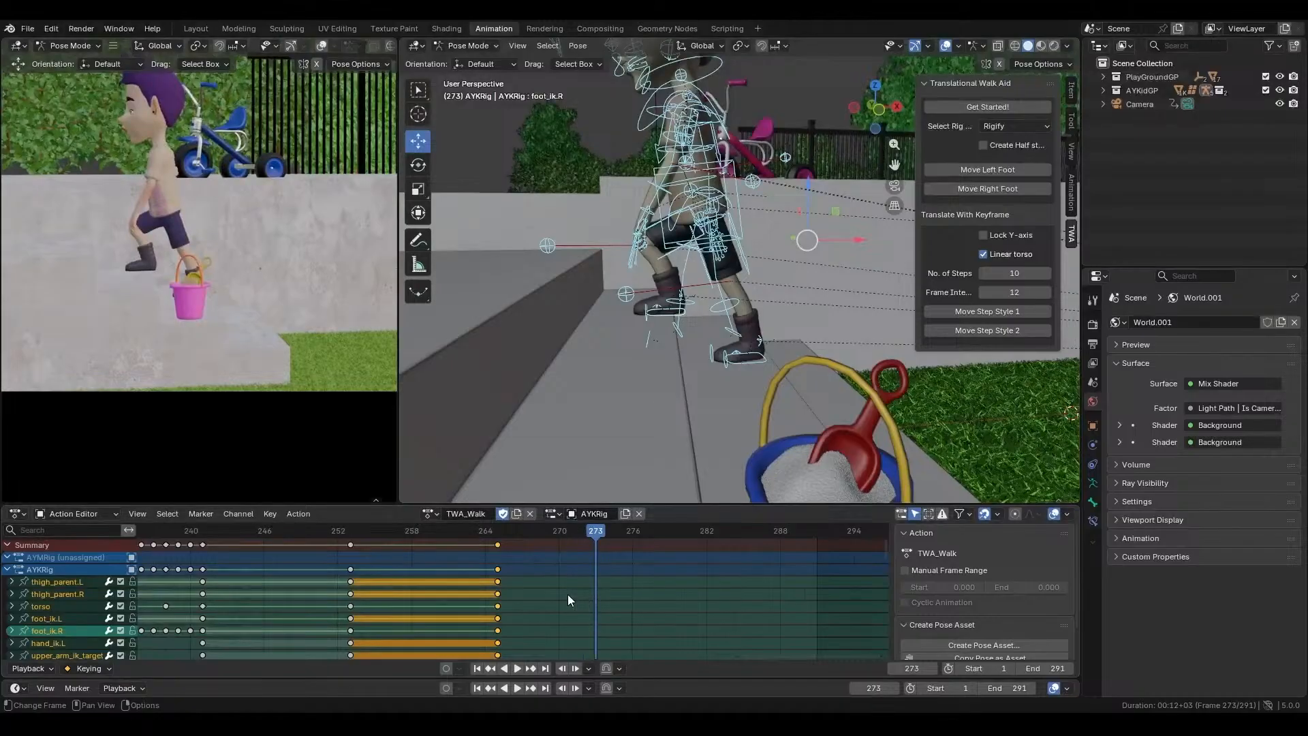
key(Right)
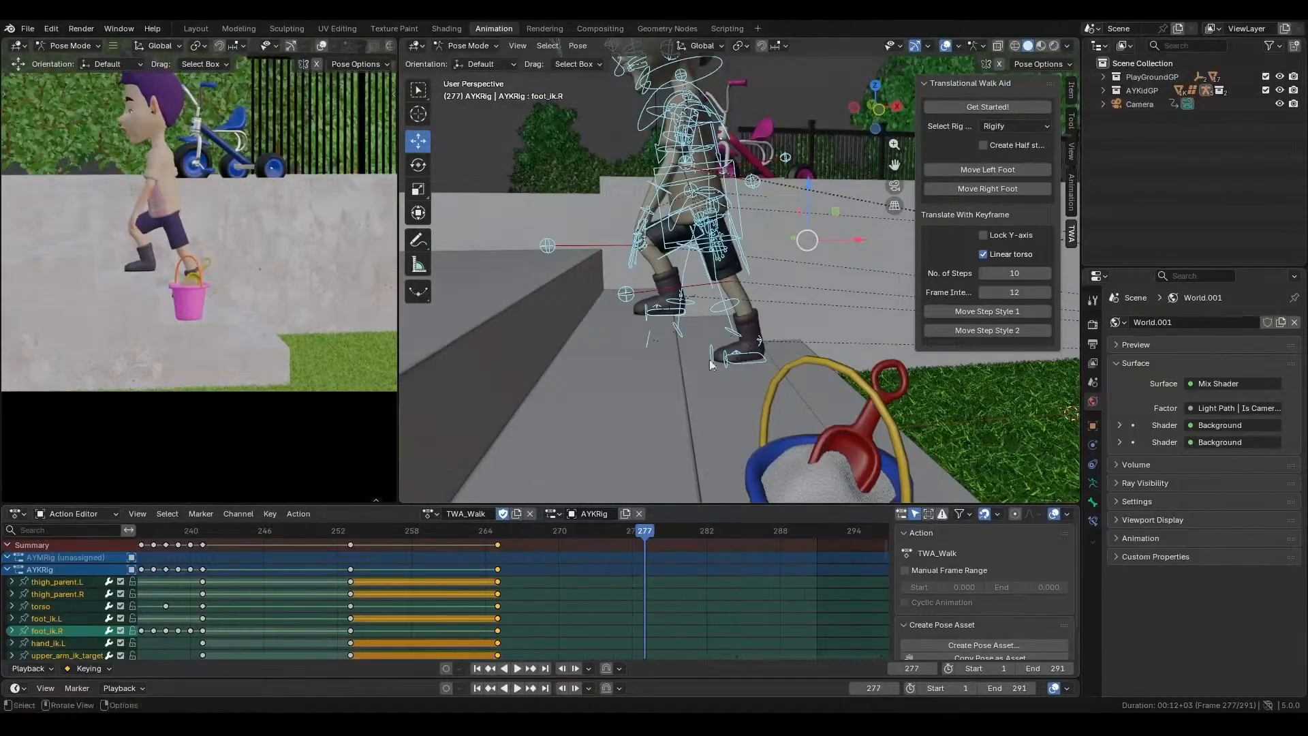
- Step the boy forward with Move Left Foot at frame 277 and raise the torso and left foot together
click(995, 167)
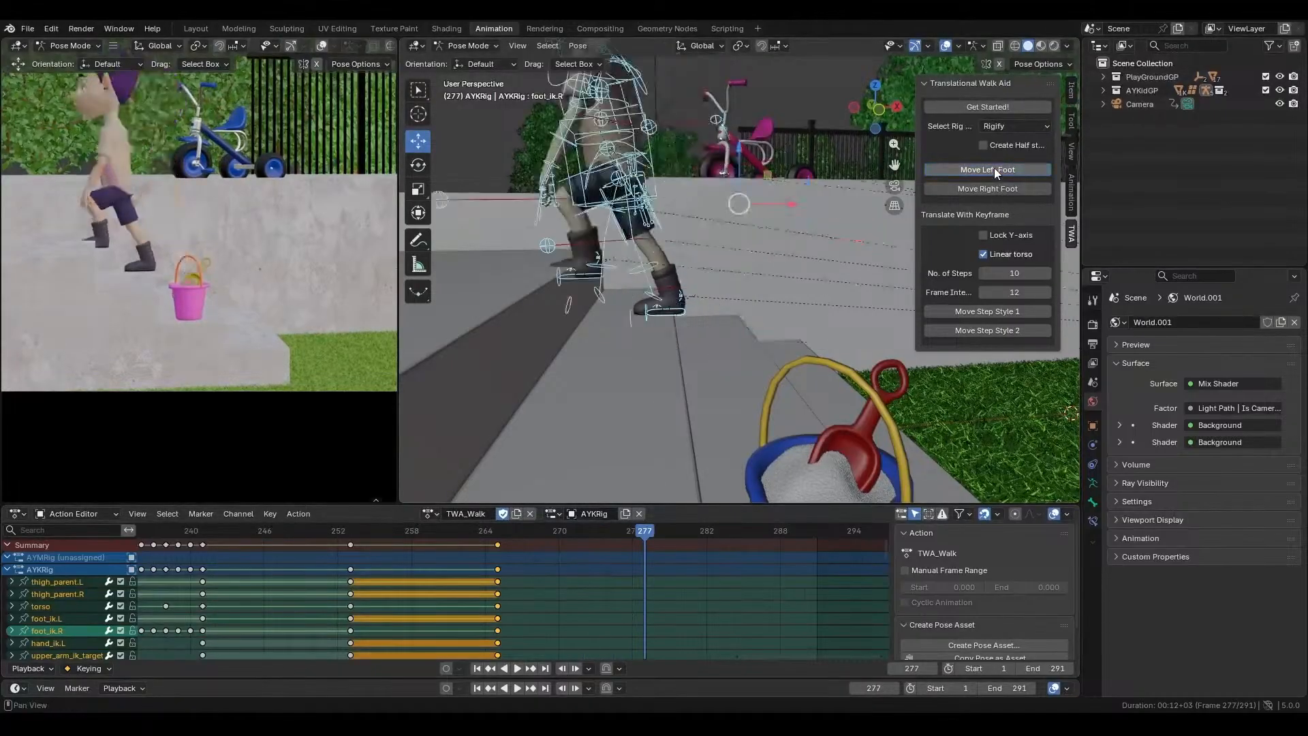
scroll(598, 289, up, 3)
middle_drag(599, 289, 698, 326)
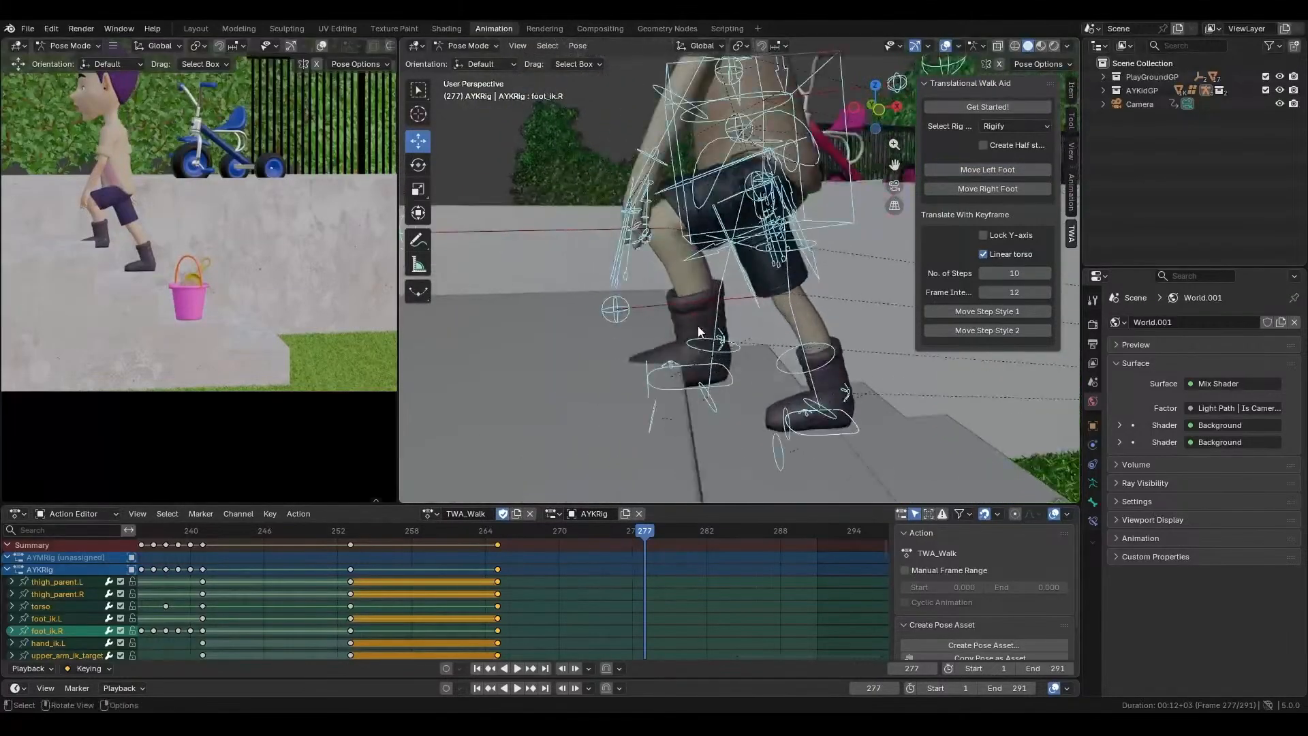
click(694, 231)
shift+click(682, 387)
key(KP_Decimal)
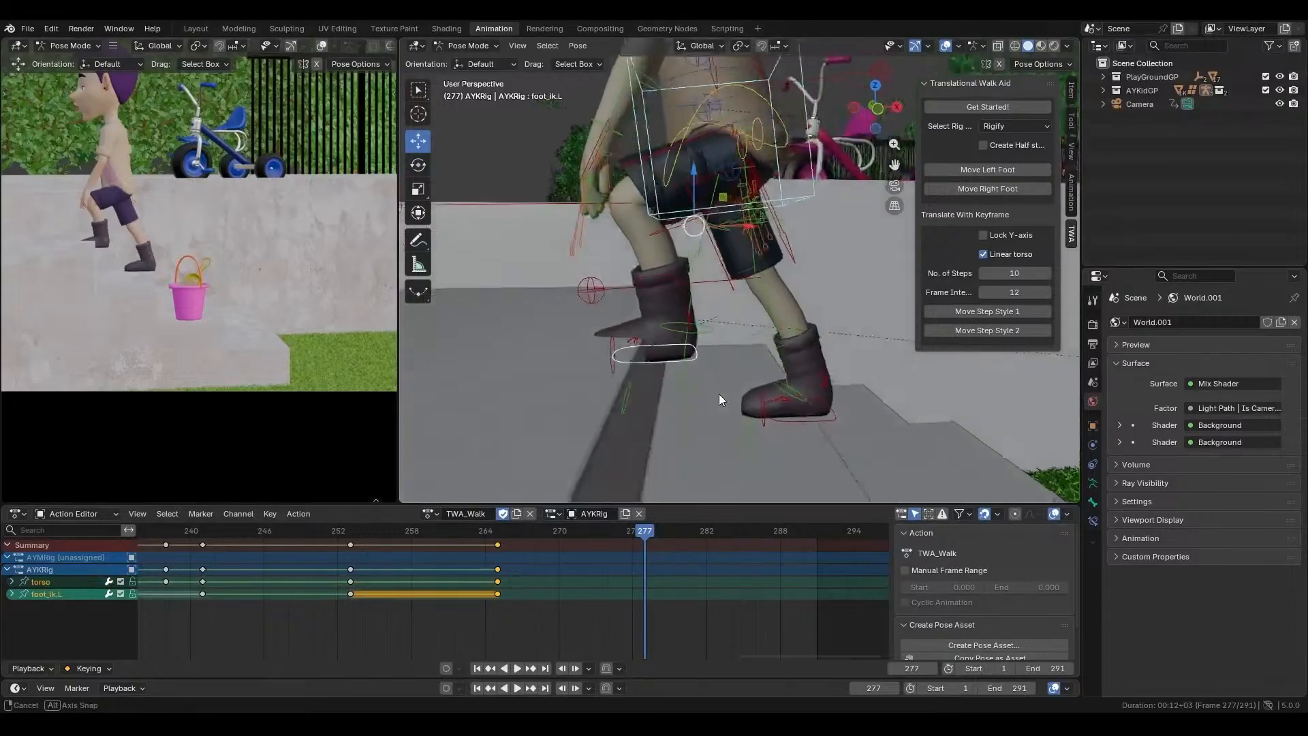
drag(694, 170, 694, 164)
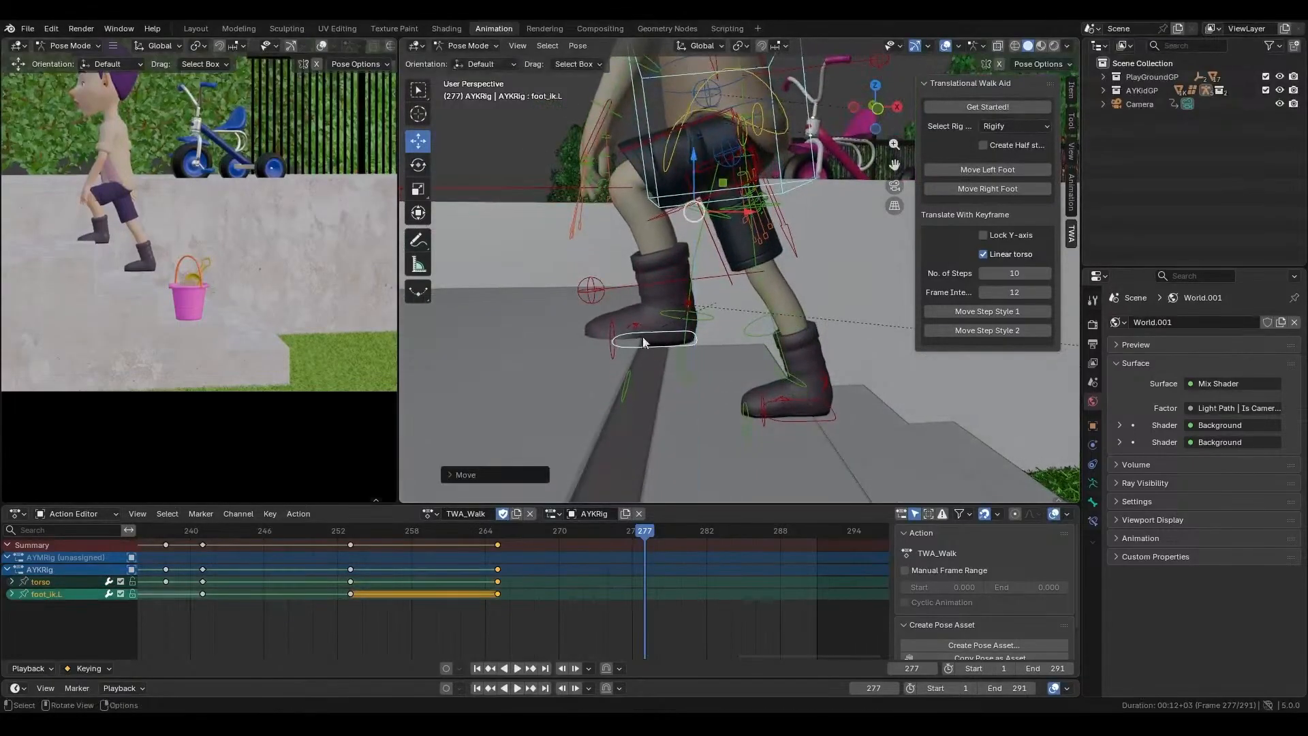
- Raise the left foot control until the boot rests on top of the next stair
click(651, 328)
drag(672, 240, 673, 234)
middle_drag(645, 312, 632, 305)
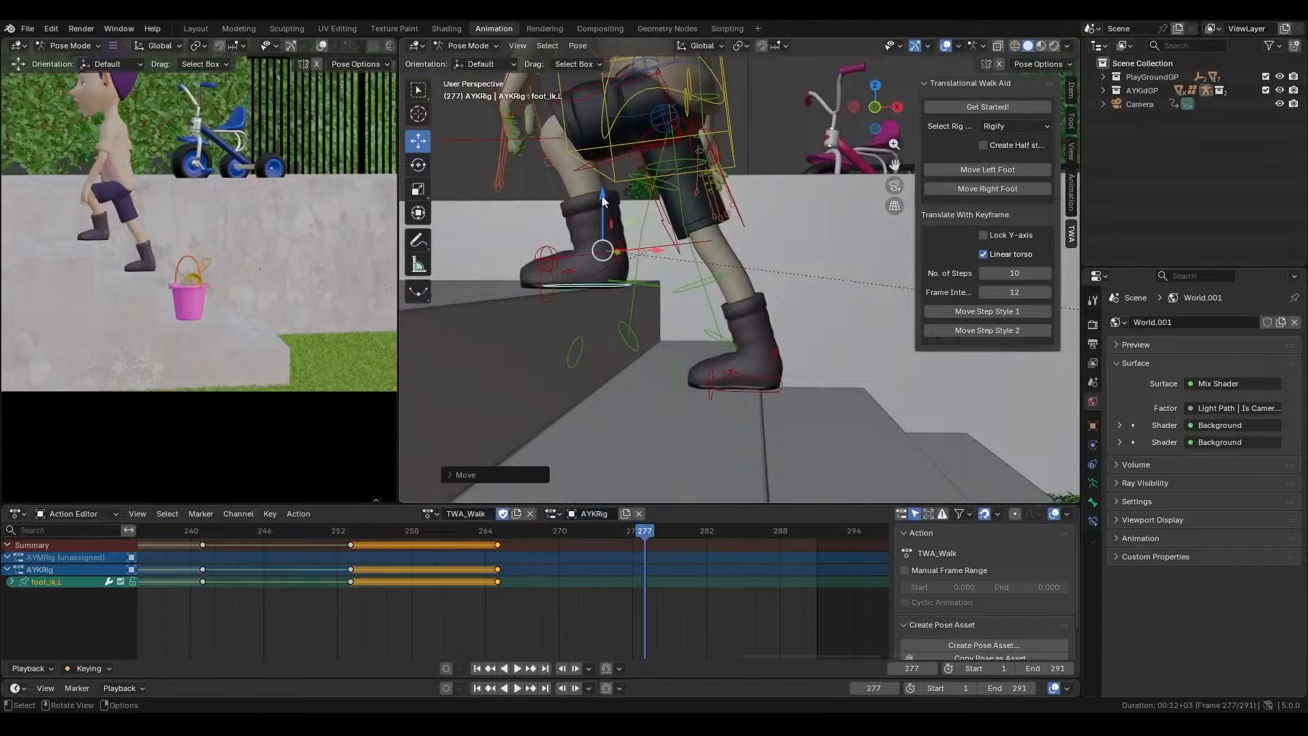
drag(603, 200, 600, 199)
scroll(615, 316, down, 4)
middle_drag(616, 316, 671, 297)
scroll(655, 316, down, 4)
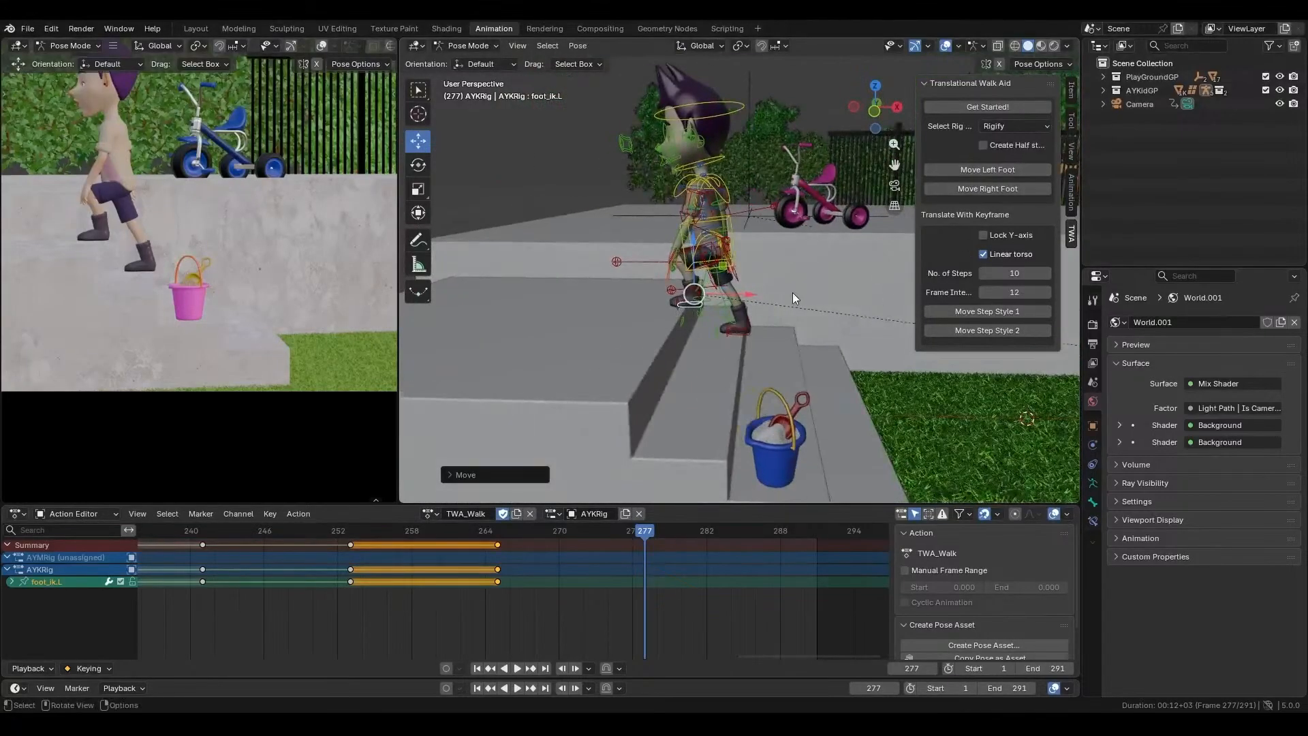
- Insert keyframes on all of the rig's controls at frame 277 and advance 12 frames to frame 289
key(a)
key(i)
scroll(617, 578, down, 5)
drag(557, 536, 557, 566)
scroll(620, 563, down, 5)
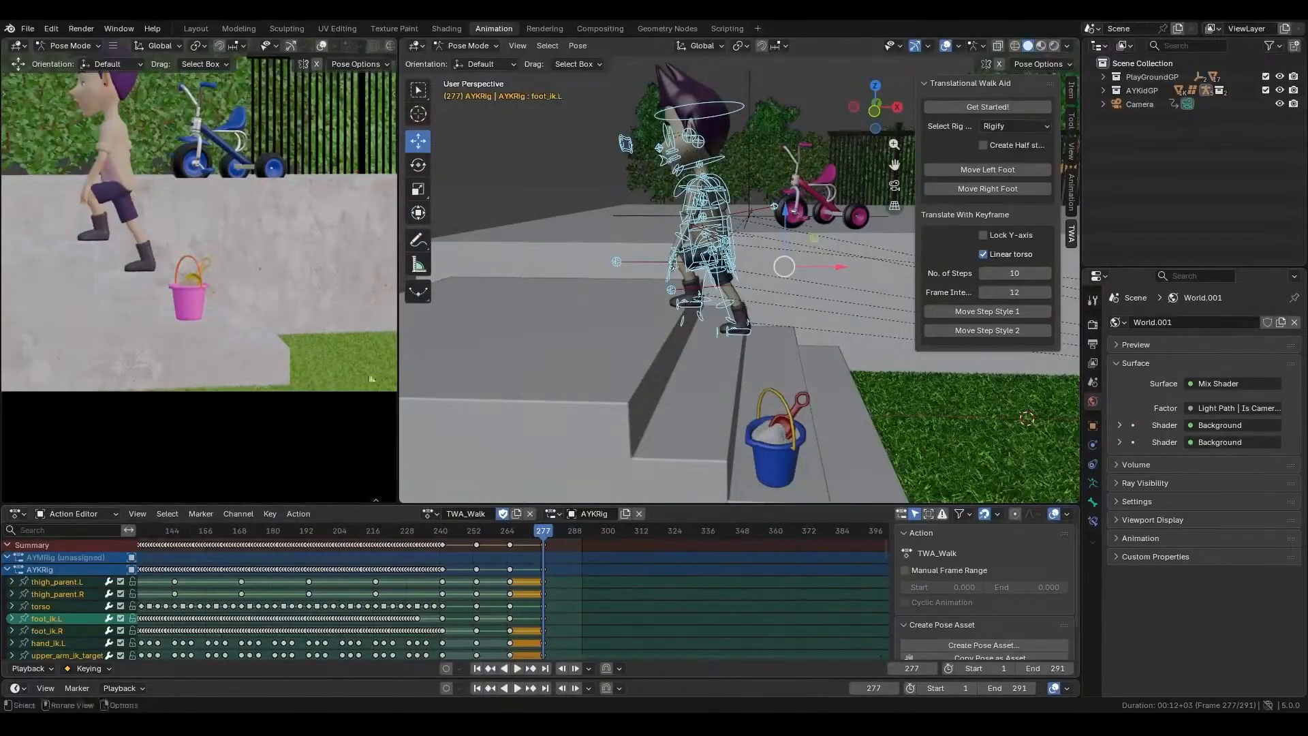
scroll(233, 260, down, 4)
shift+middle_drag(258, 239, 313, 281)
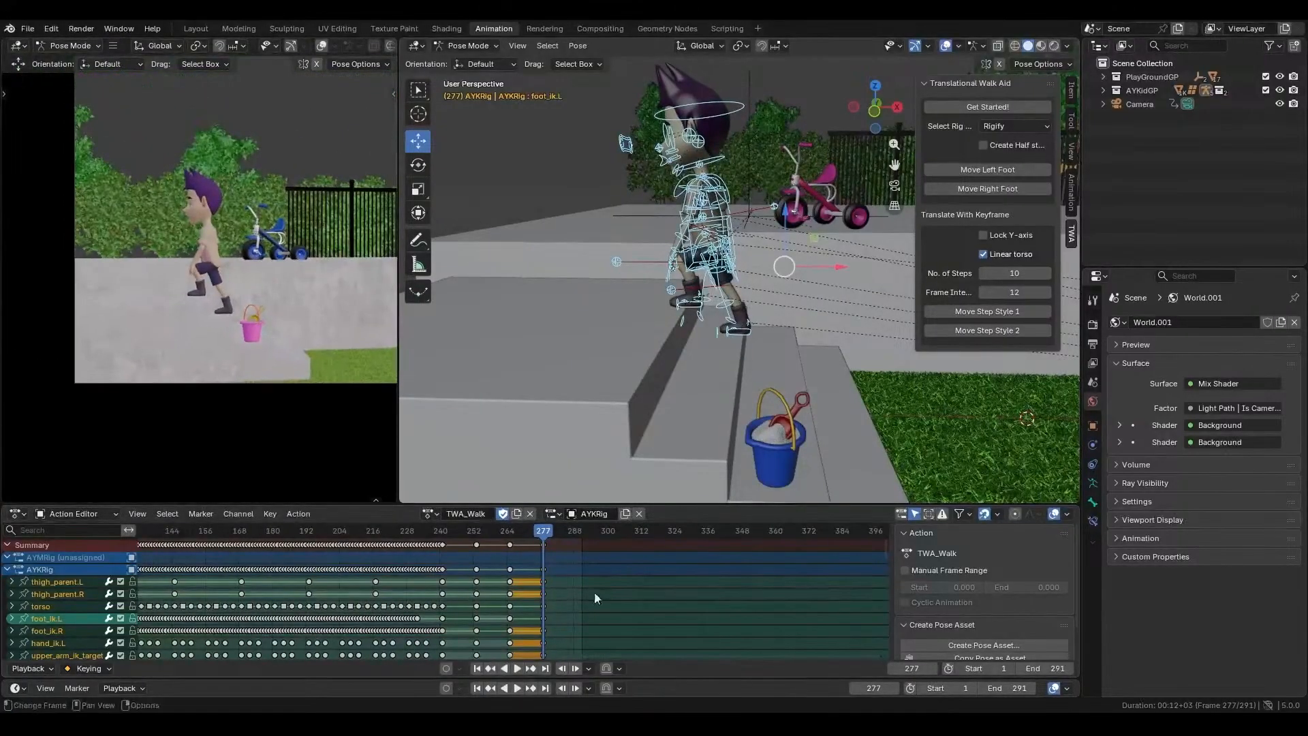
key(Right)
key(Right)
key(Right)
key(Right)
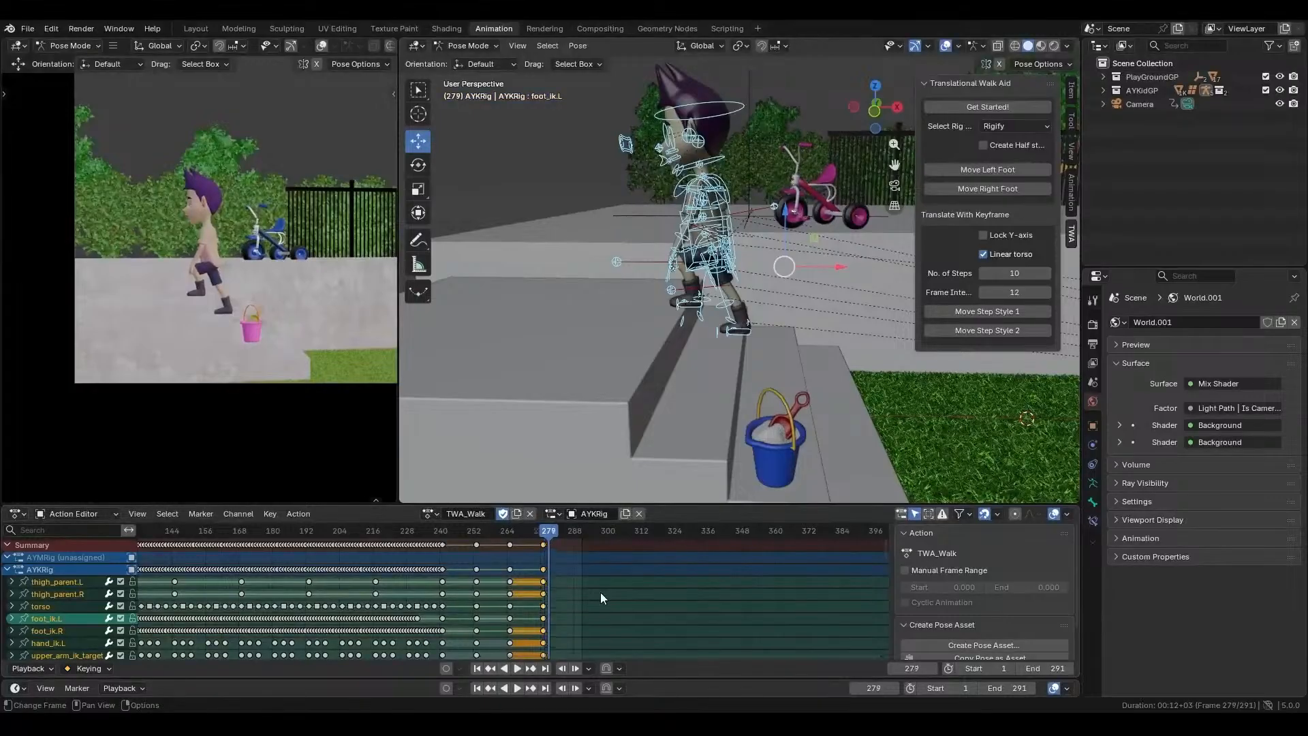
key(Right)
key(Right)
key(Right)
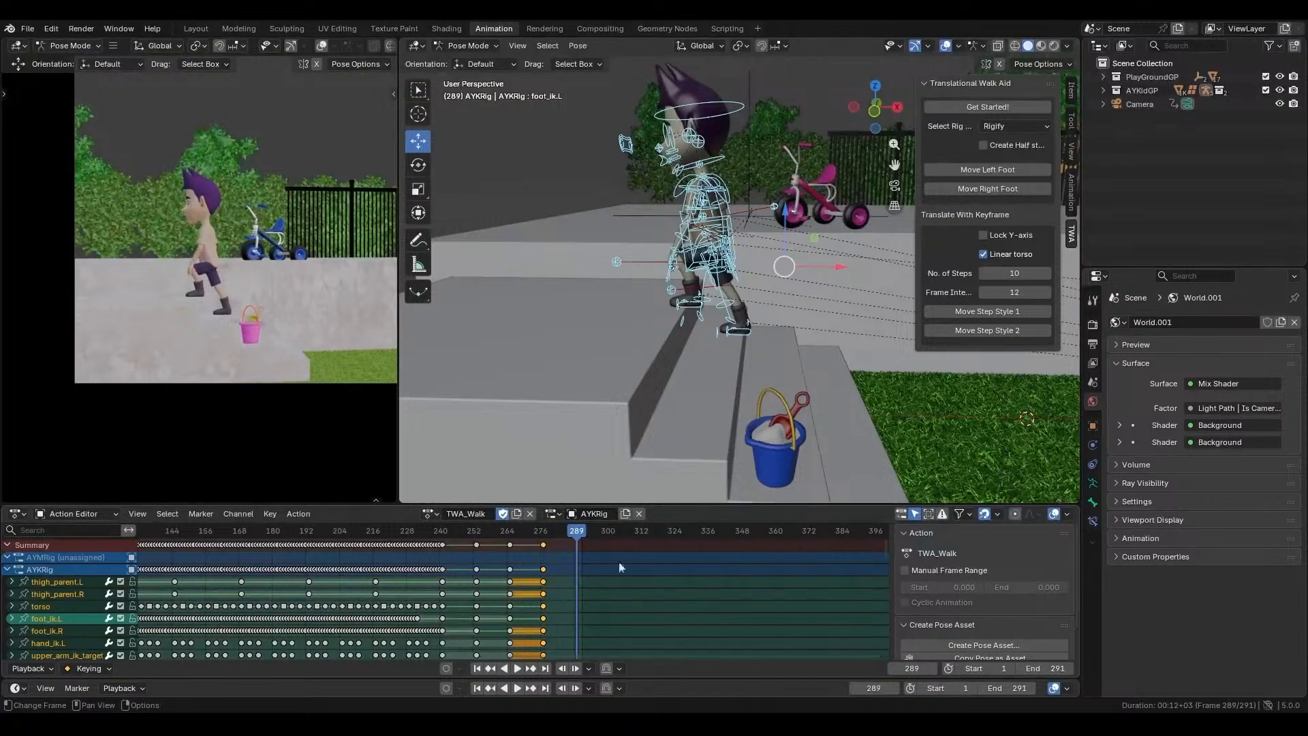
- Inspect the boy's foot placement on the stairs at frame 289
scroll(594, 568, up, 6)
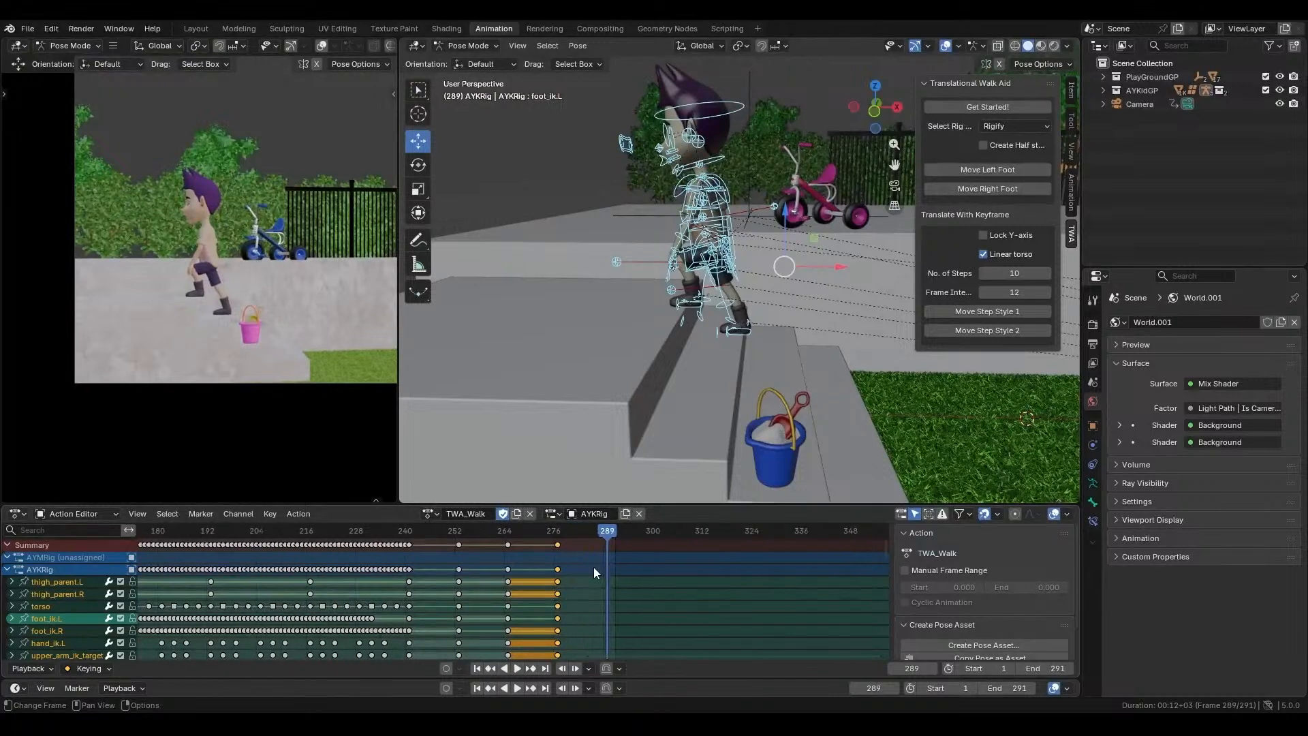
mouse_move(747, 304)
middle_down()
mouse_move(787, 288)
mouse_move(743, 294)
middle_up()
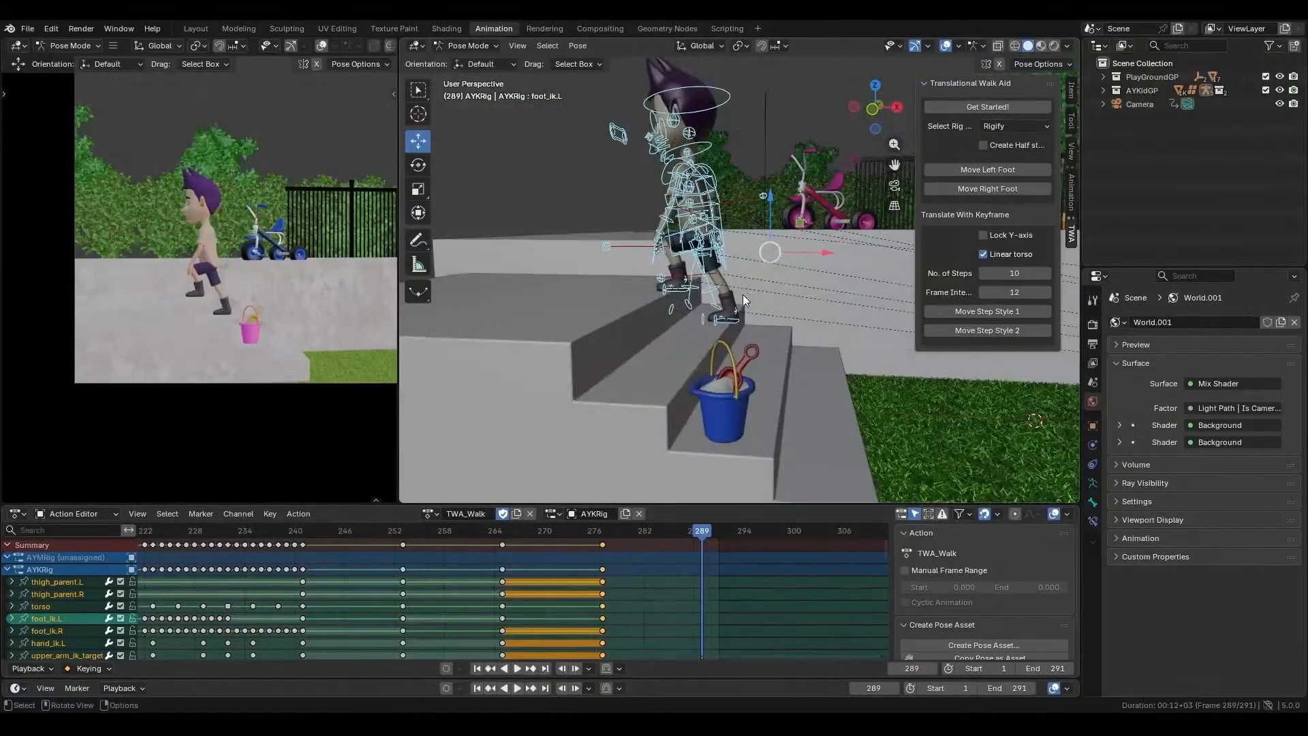
scroll(743, 294, up, 2)
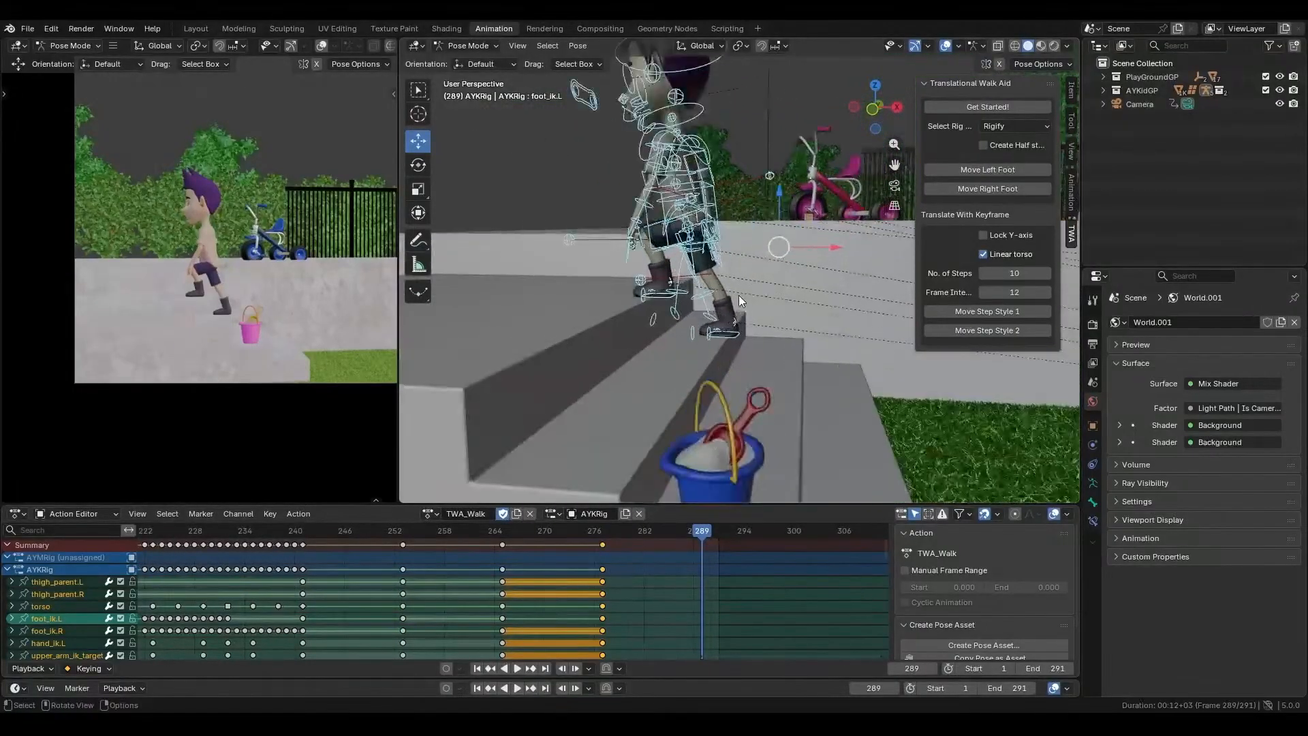
click(666, 302)
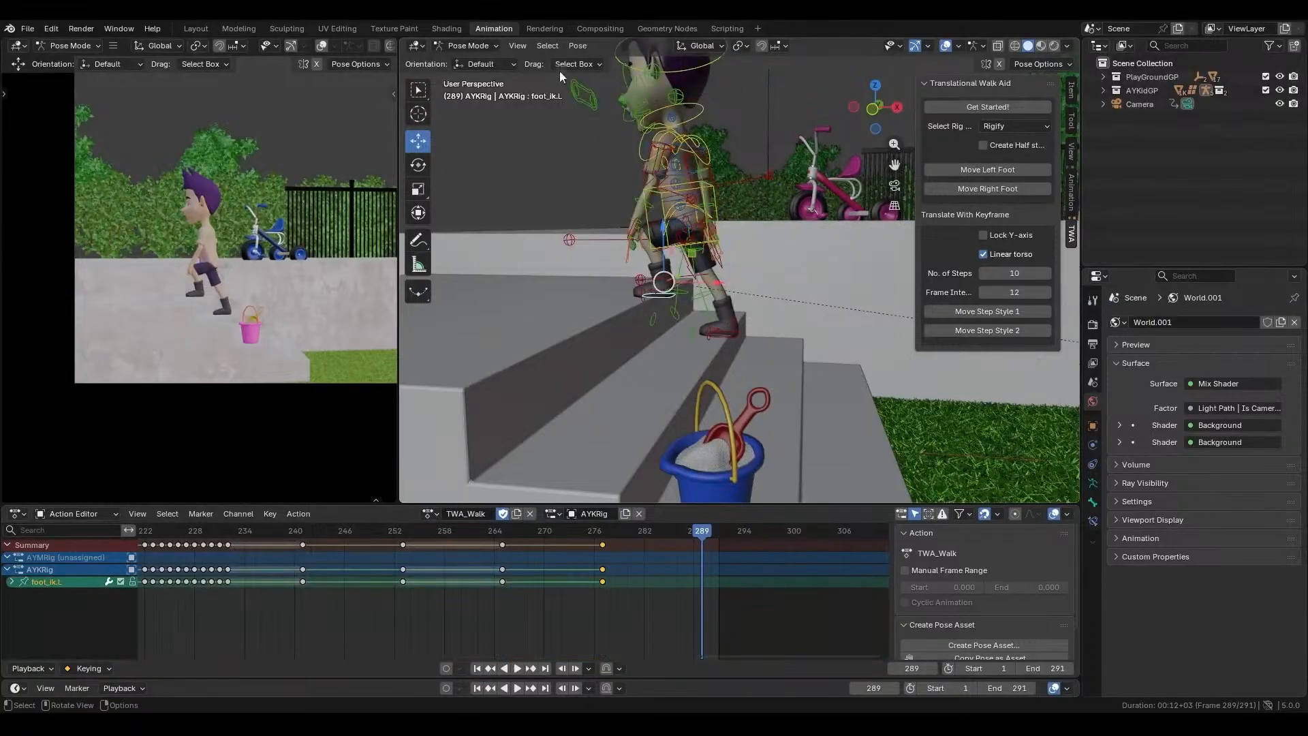
scroll(717, 331, down, 4)
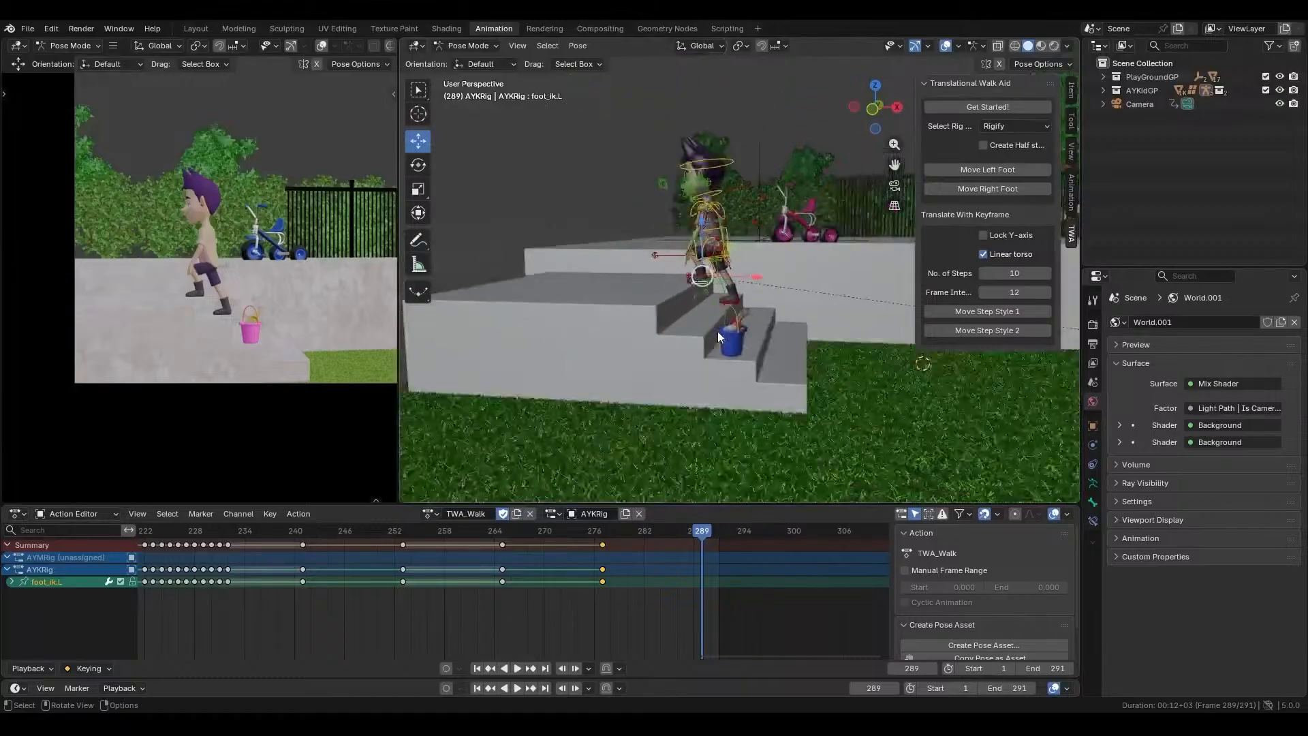
- Select all of the rig's controls, return to frame 1 and frame the boy in the 3D view
key(a)
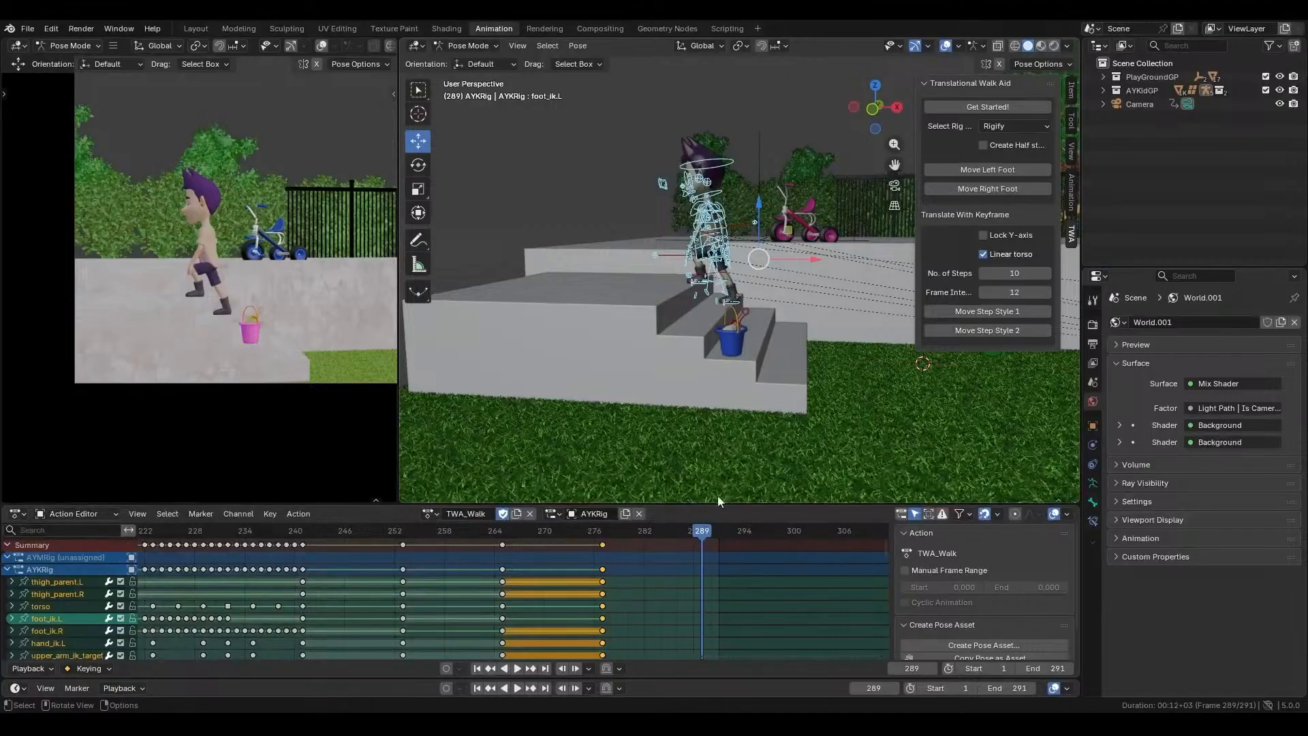
scroll(740, 410, down, 3)
middle_drag(765, 334, 623, 334)
click(812, 315)
middle_drag(812, 317, 600, 321)
scroll(713, 294, up, 3)
scroll(617, 542, down, 10)
middle_drag(520, 580, 579, 538)
key(space)
drag(589, 535, 304, 567)
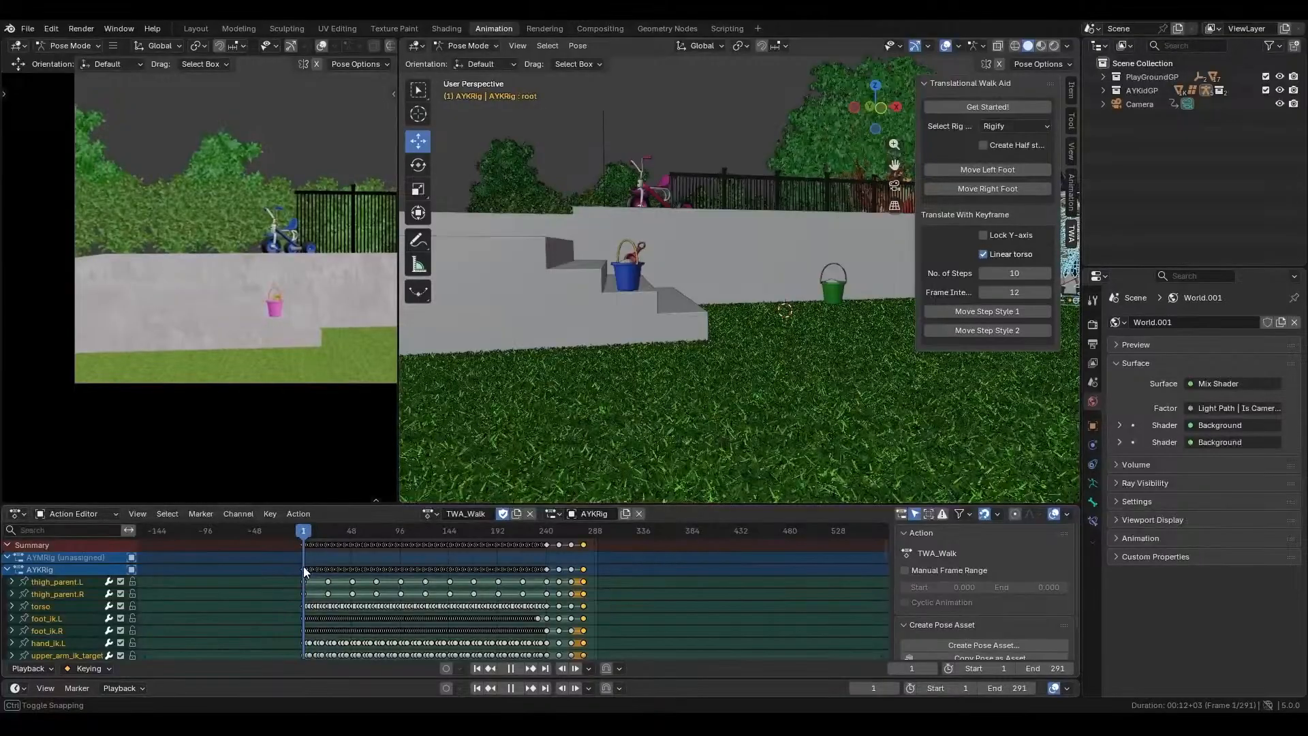
key(KP_Decimal)
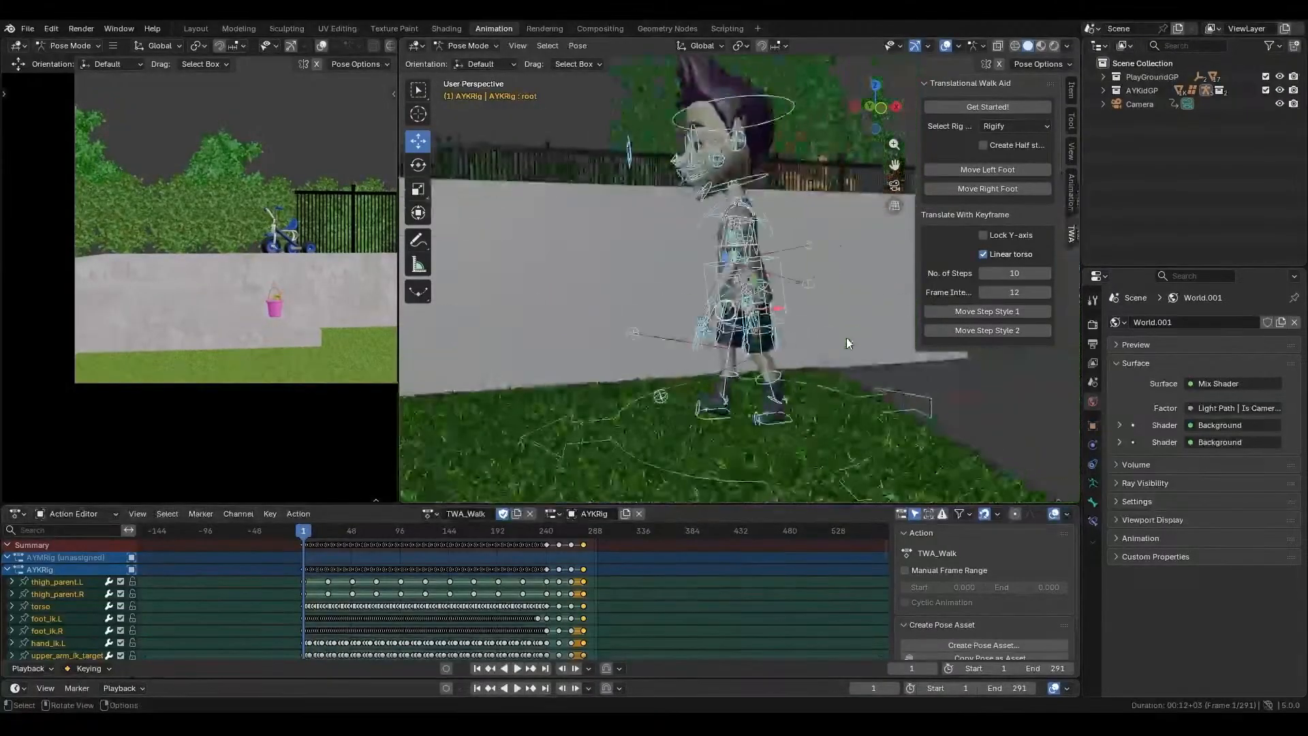
- Examine the boy's foot positions at frame 1, keeping all of the rig's controls selected
middle_drag(847, 337, 693, 420)
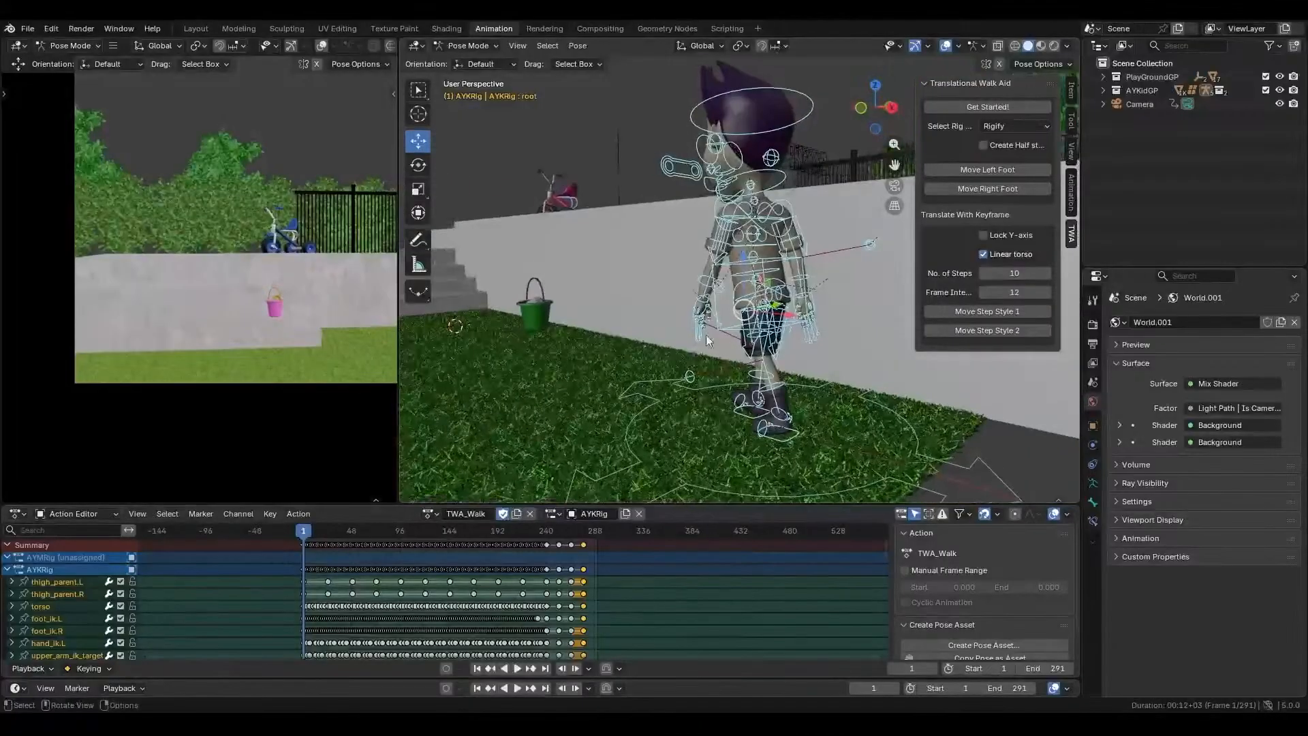
click(791, 439)
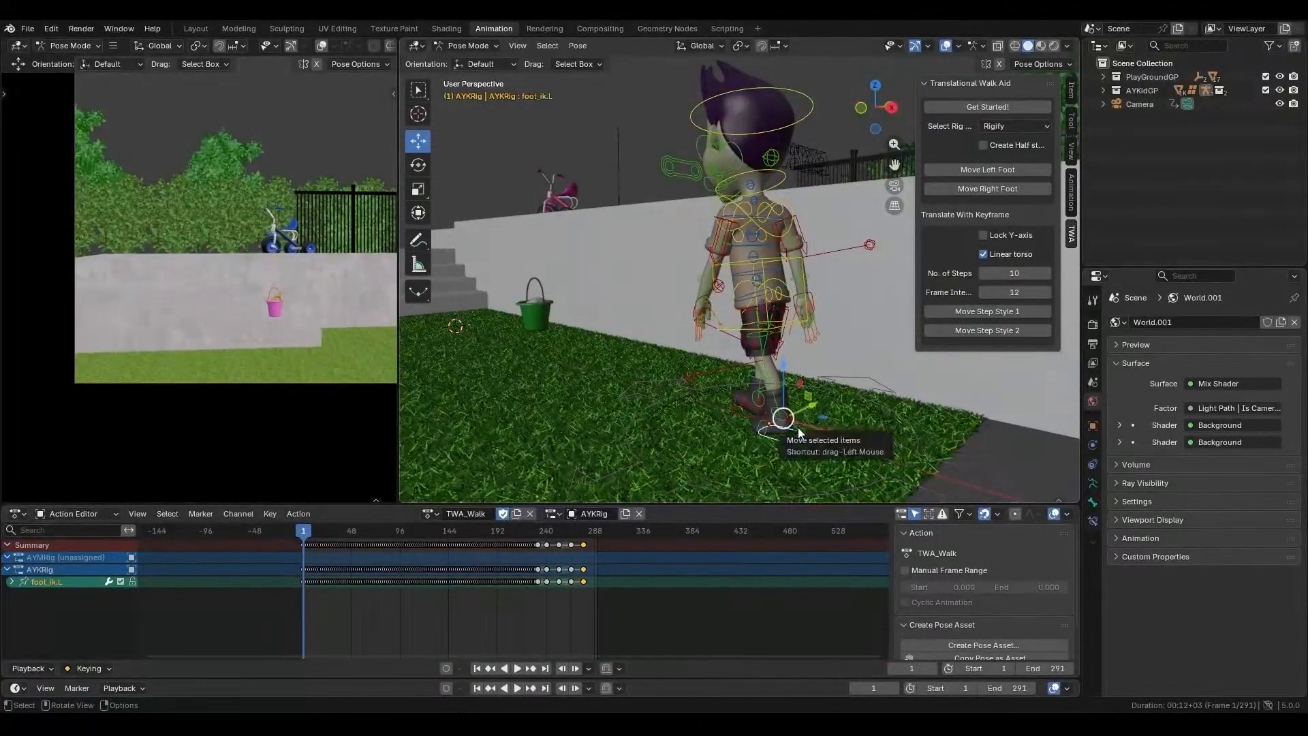
shift+click(636, 456)
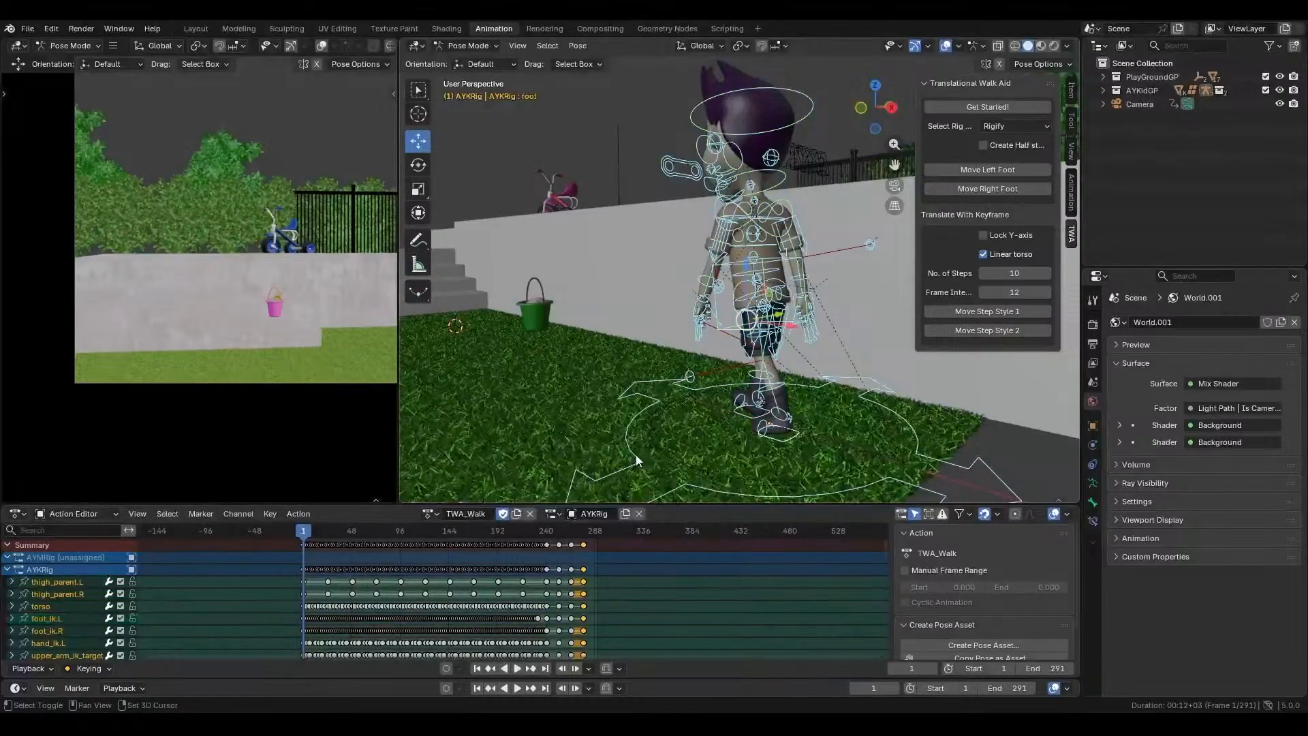
middle_drag(677, 447, 759, 439)
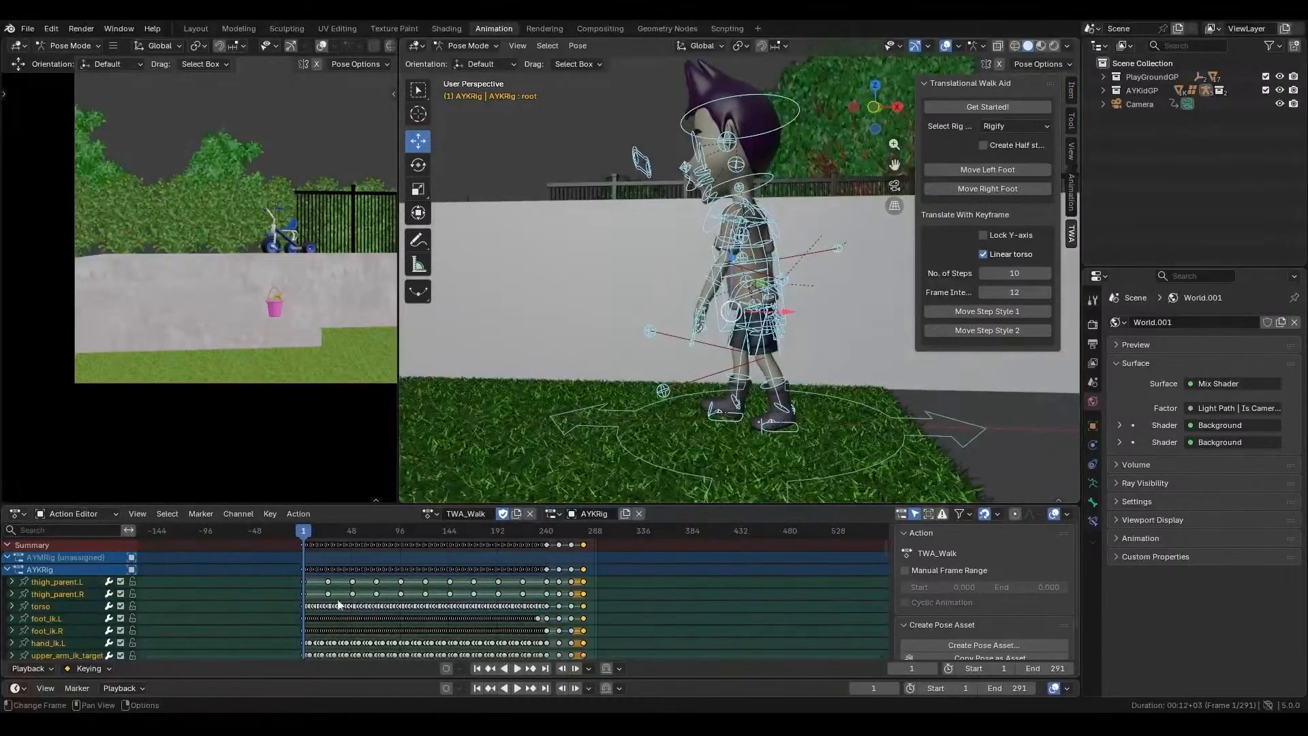
- Copy the walk keyframes of all the rig's controls from frame 1 to about frame 121
scroll(337, 599, up, 3)
middle_drag(337, 603, 465, 621)
scroll(464, 623, up, 5)
scroll(379, 610, up, 3)
middle_drag(315, 586, 443, 606)
scroll(443, 606, up, 2)
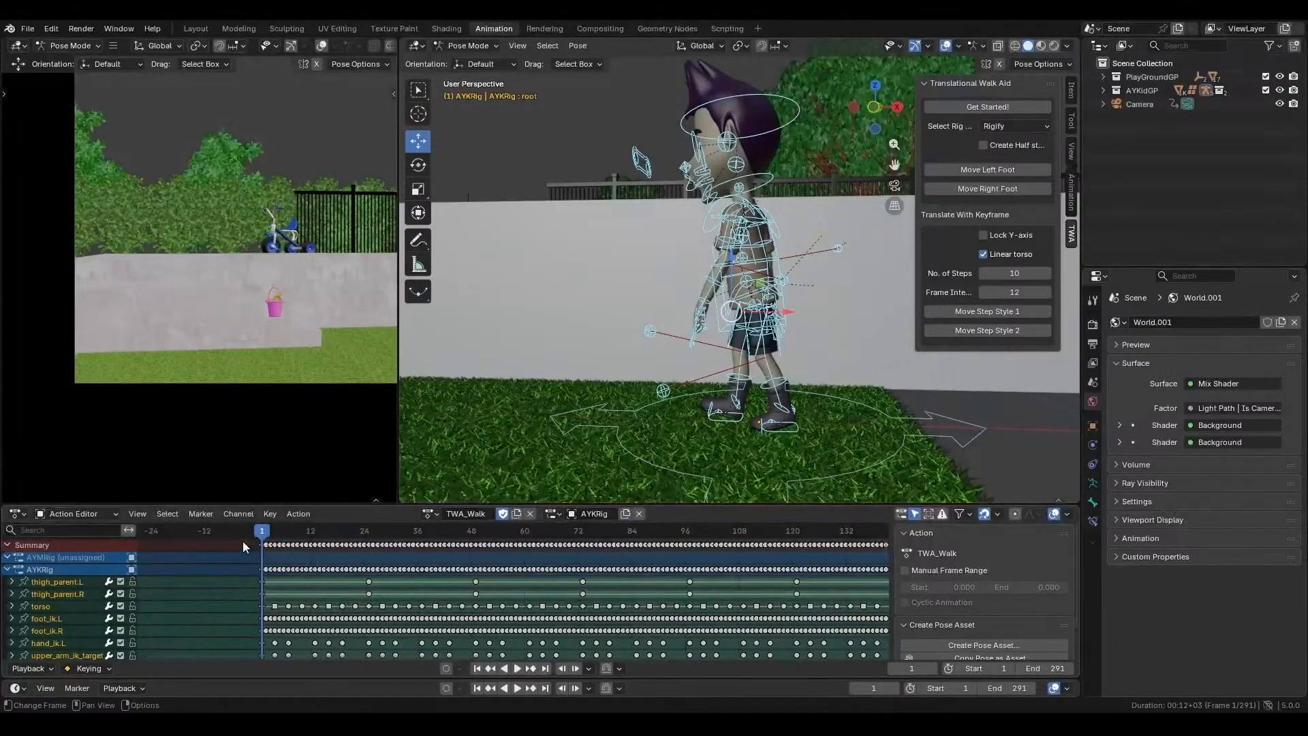
drag(243, 540, 799, 549)
key(ctrl)
- Move the playhead to the last stair keyframe at frame 277 and advance 12 frames to frame 289
ctrl+middle_drag(767, 564, 651, 588)
click(616, 529)
ctrl+middle_drag(616, 530, 488, 572)
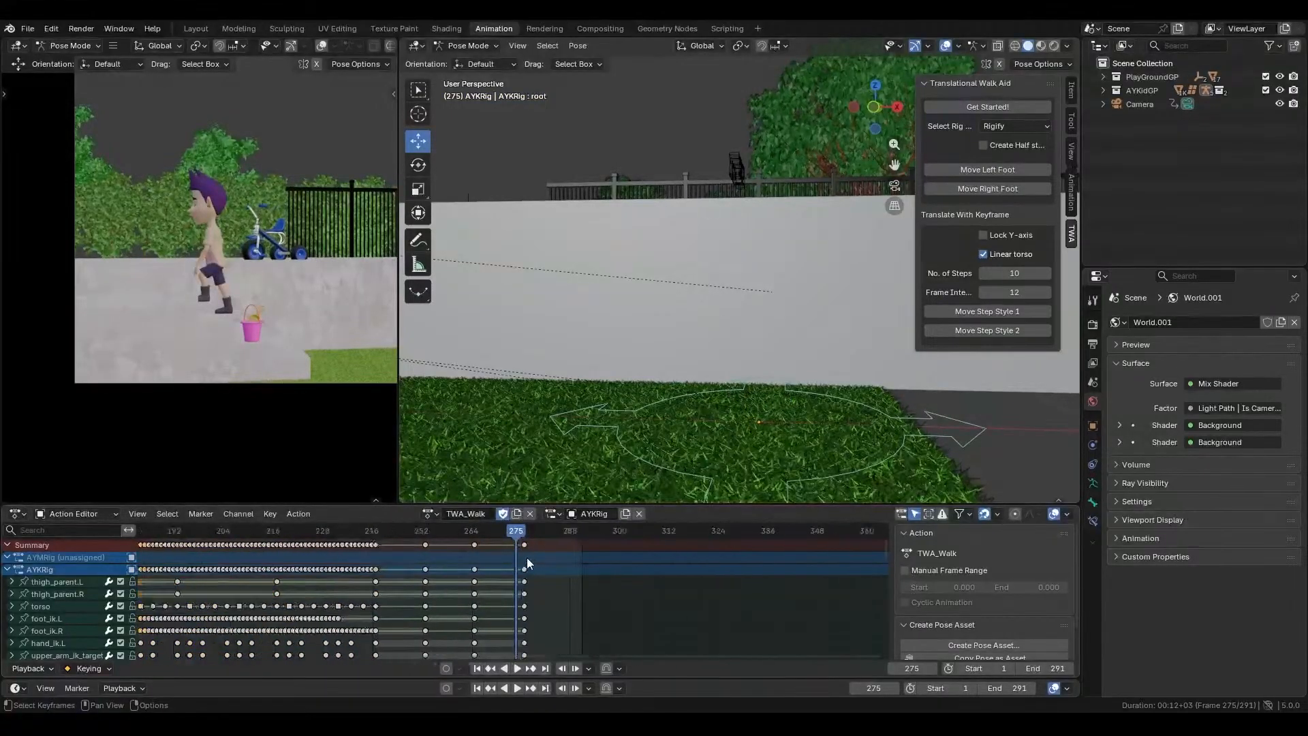
key(Down)
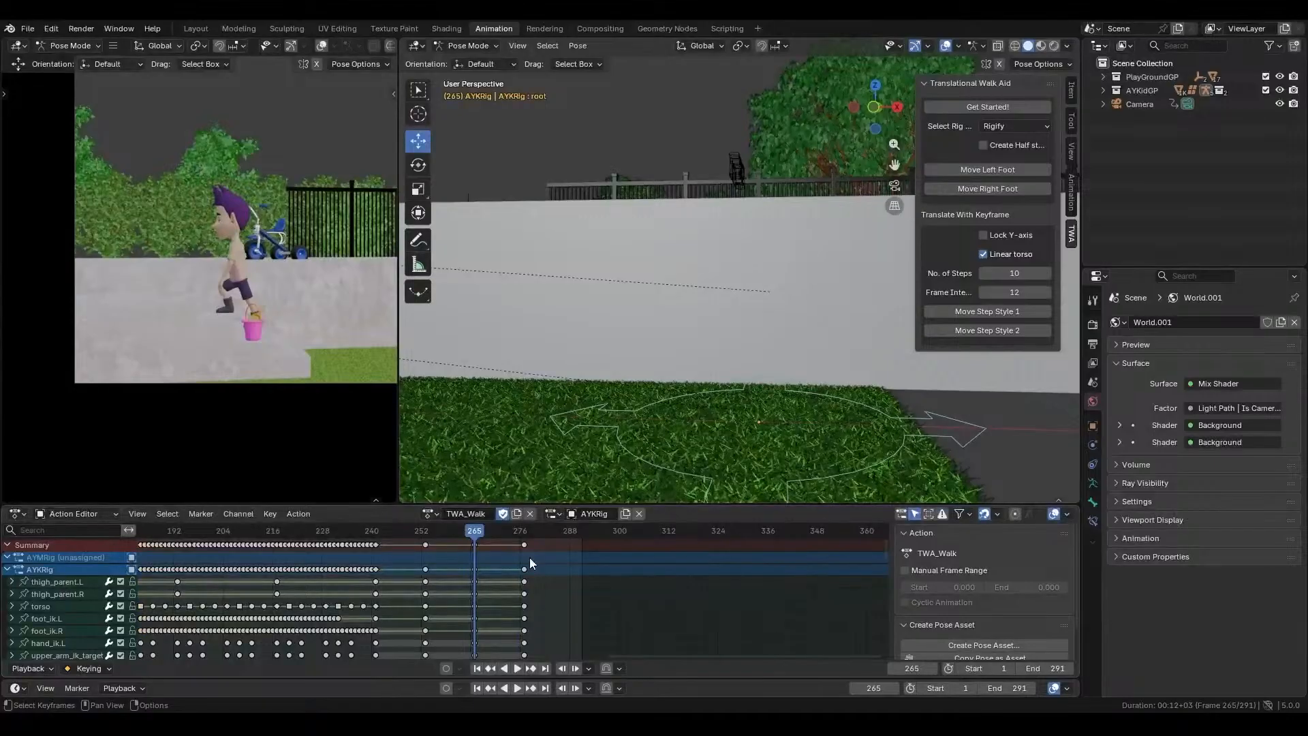
key(Up)
key(Right)
key(Right)
key(Right)
key(Right)
key(Right)
key(Right)
key(Right)
key(Right)
key(Right)
key(Right)
key(Right)
key(Right)
- Paste the copied walk keyframes at frame 289 and compare the pose with the previous keyframe
key(ctrl)
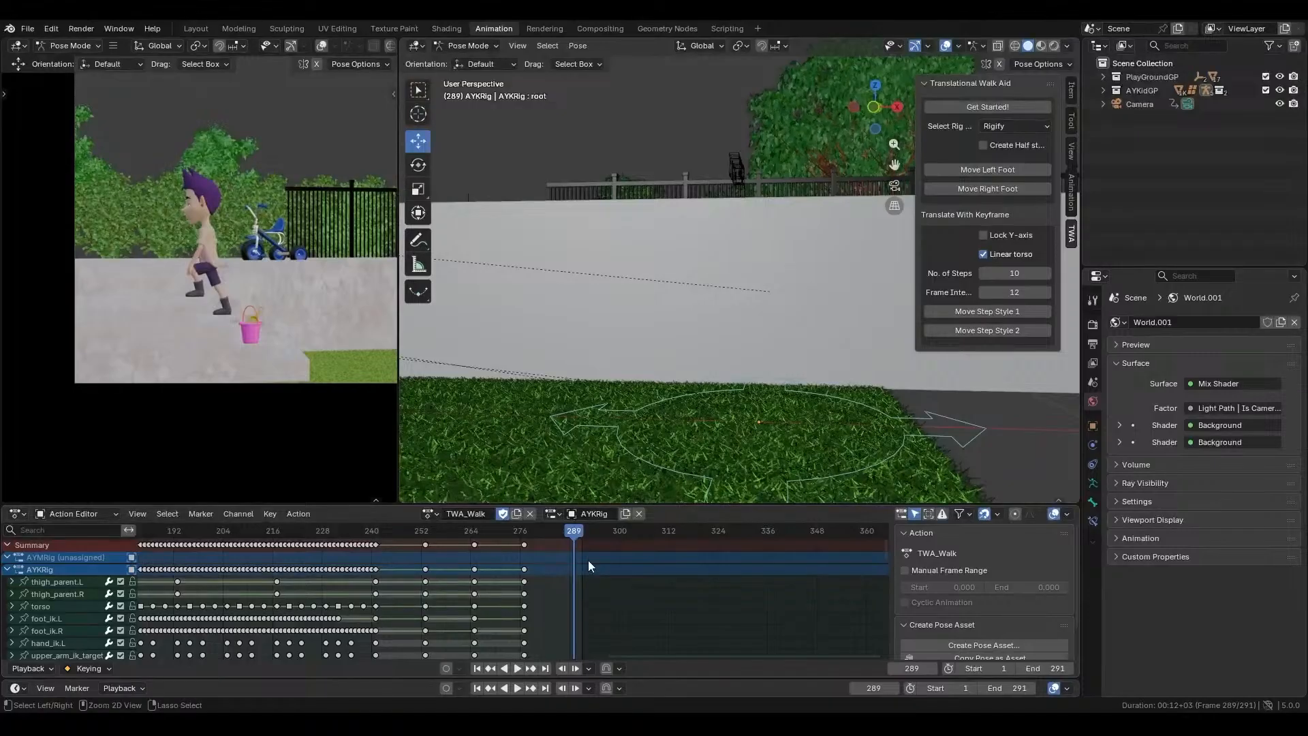
key(ctrl+v)
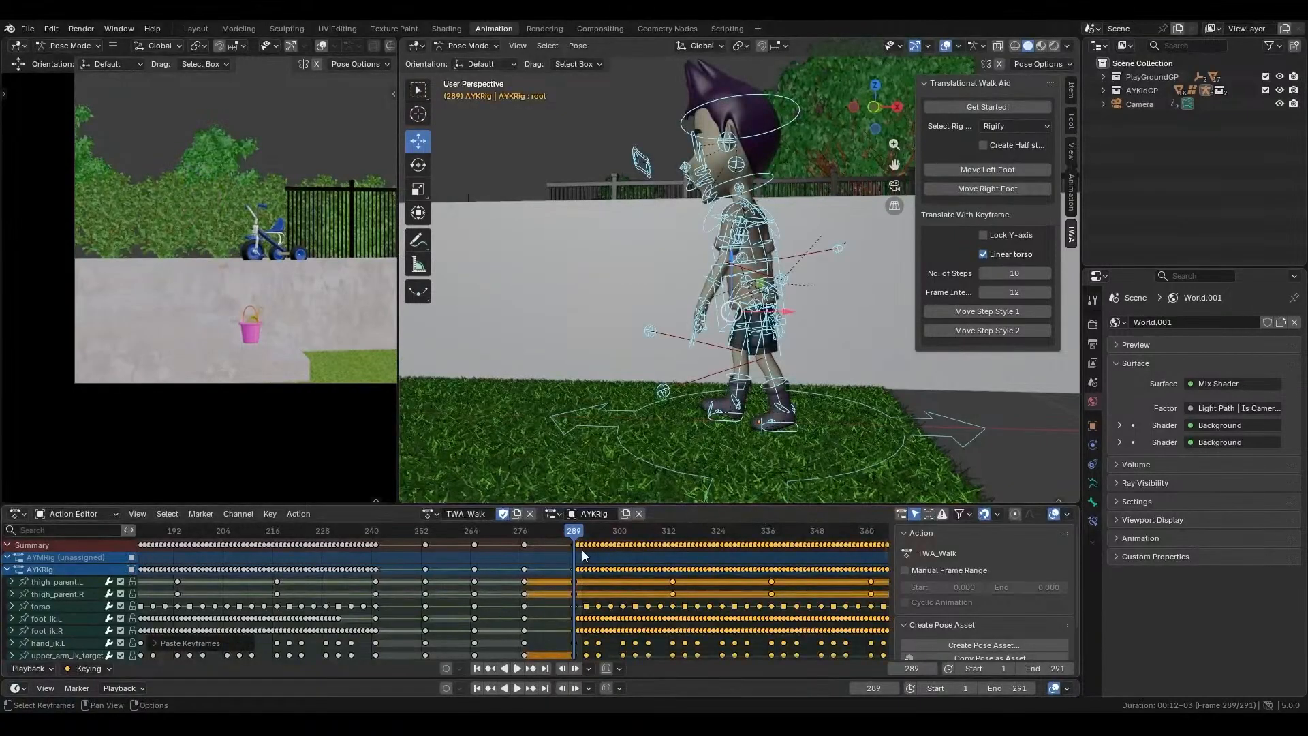
key(Down)
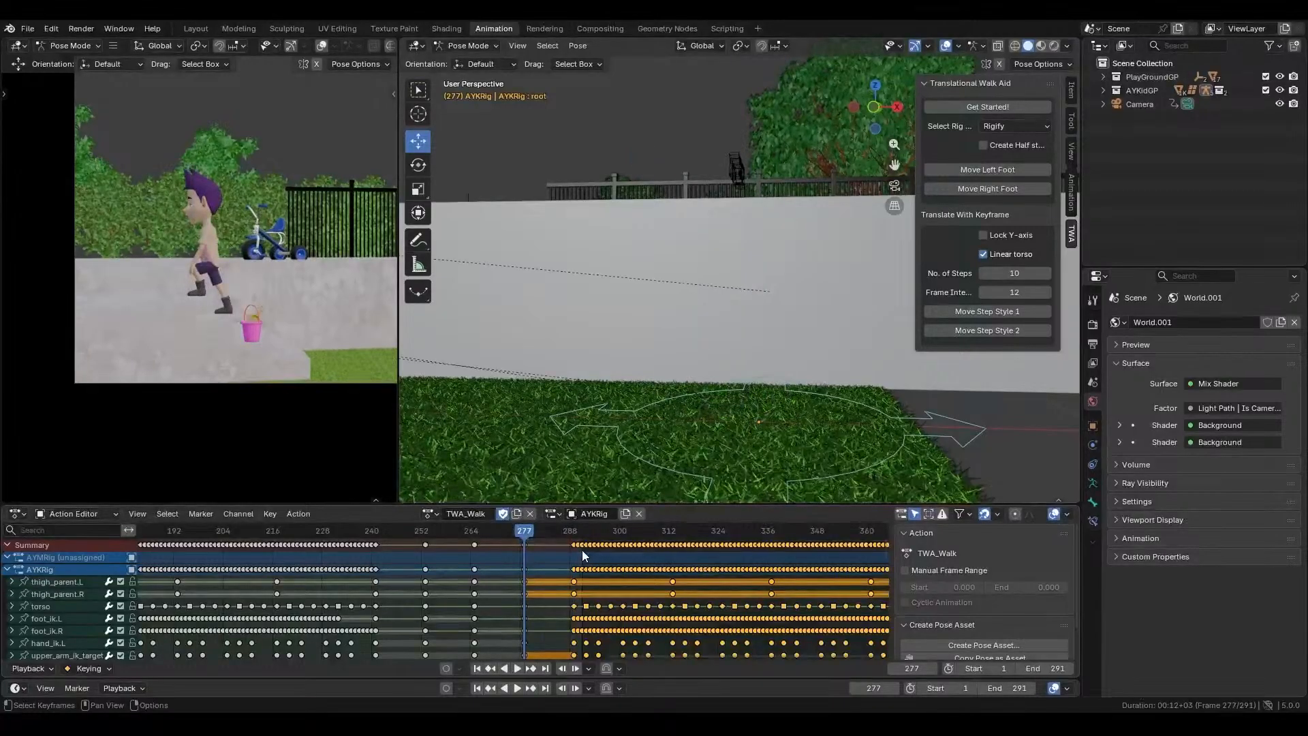
key(Up)
- Select the torso control together with the left and right foot IK controls
scroll(685, 376, down, 4)
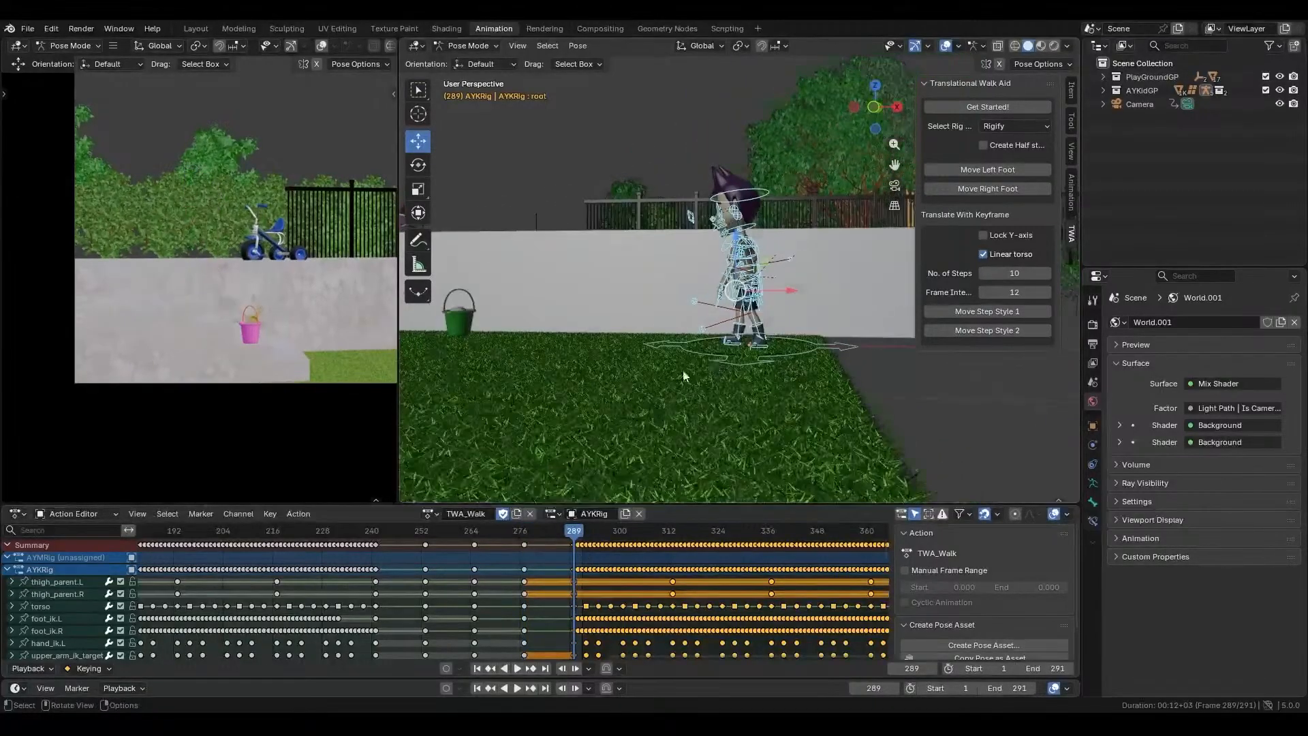
middle_drag(717, 374, 734, 285)
scroll(783, 397, up, 4)
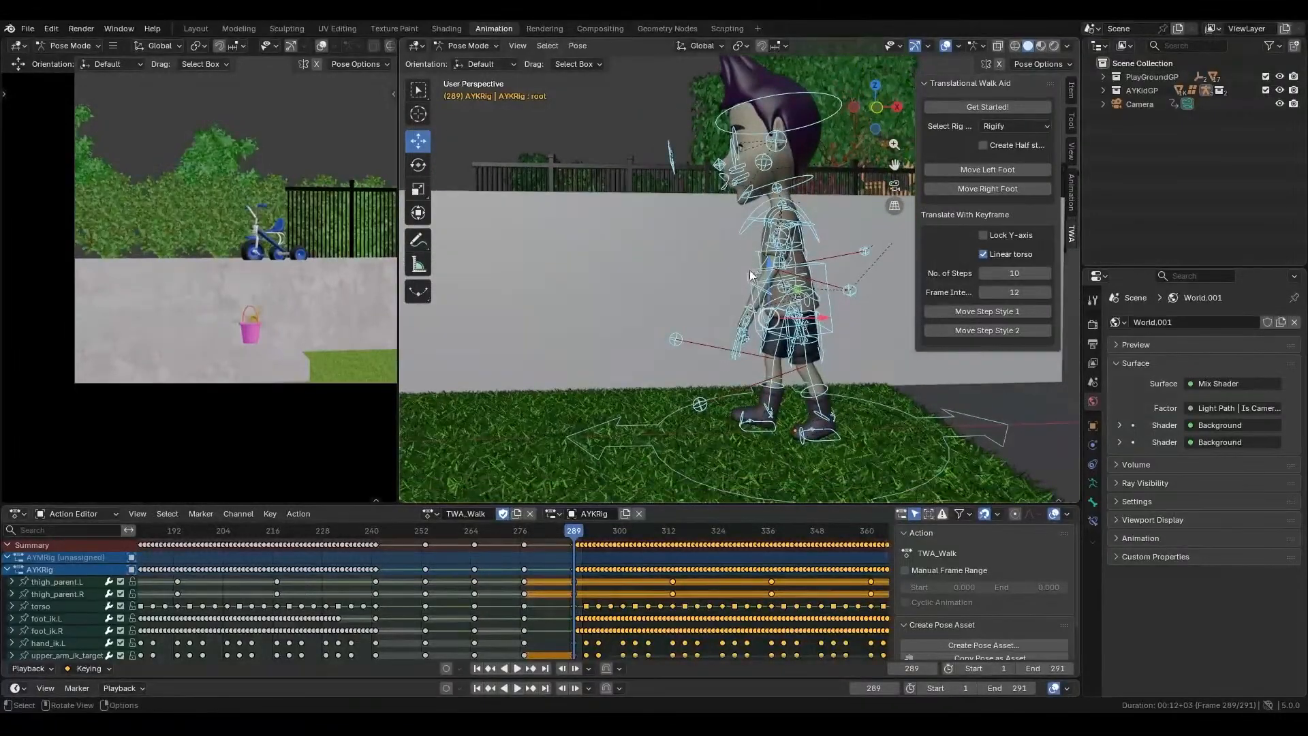
click(752, 276)
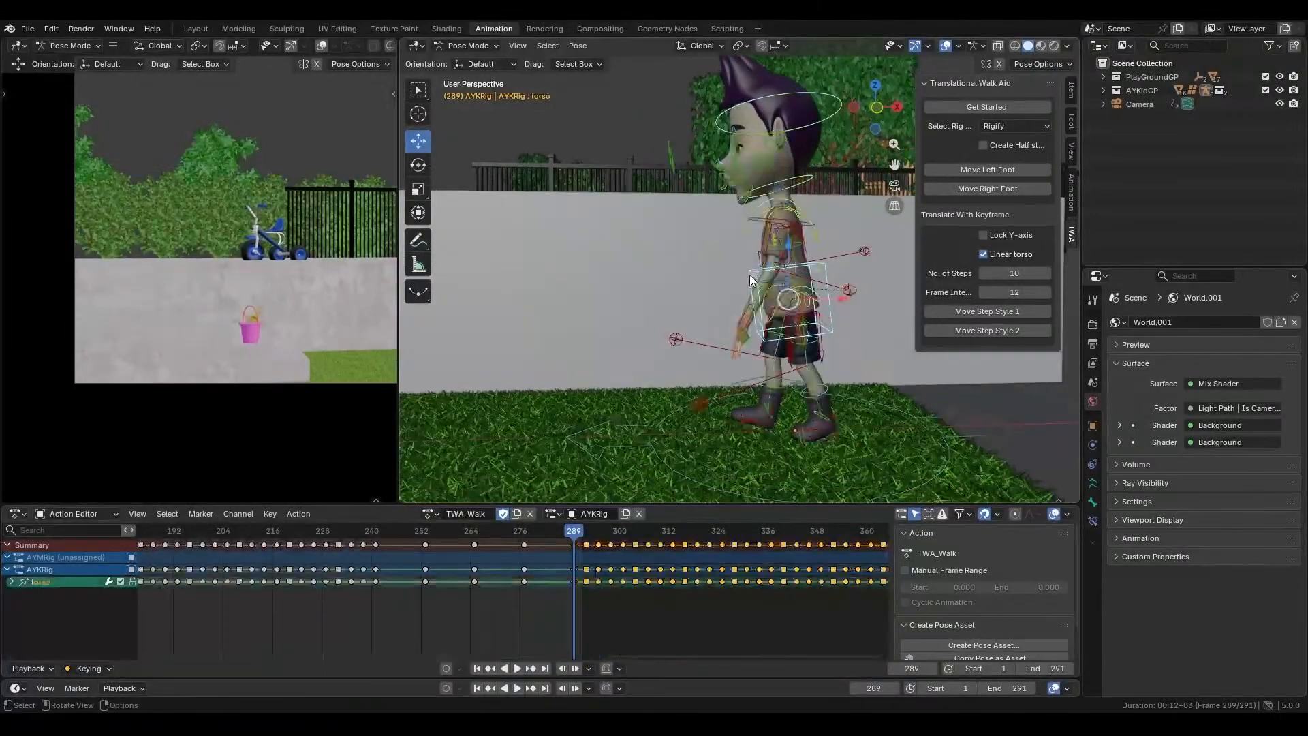
shift+click(820, 426)
shift+click(763, 418)
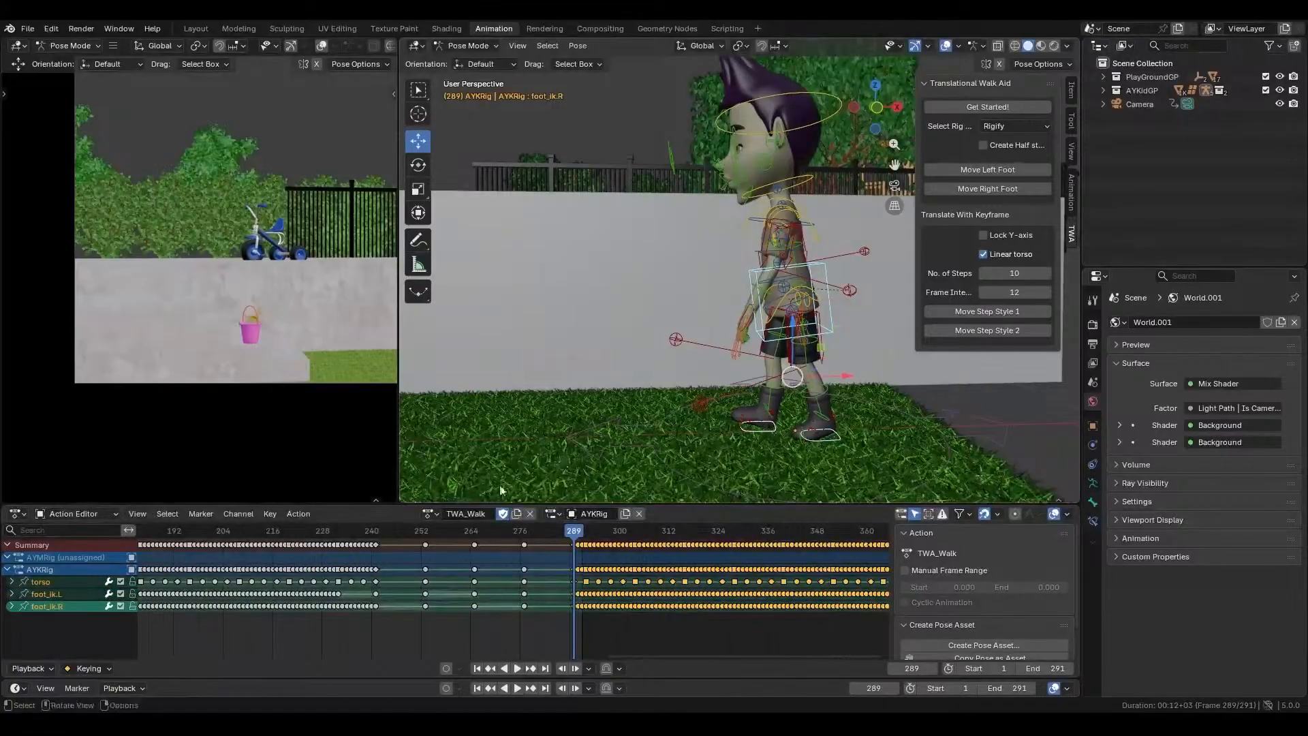
- Switch the keyframe area to the Graph Editor and isolate the left foot's Y Location curve, fitting it in view
click(17, 515)
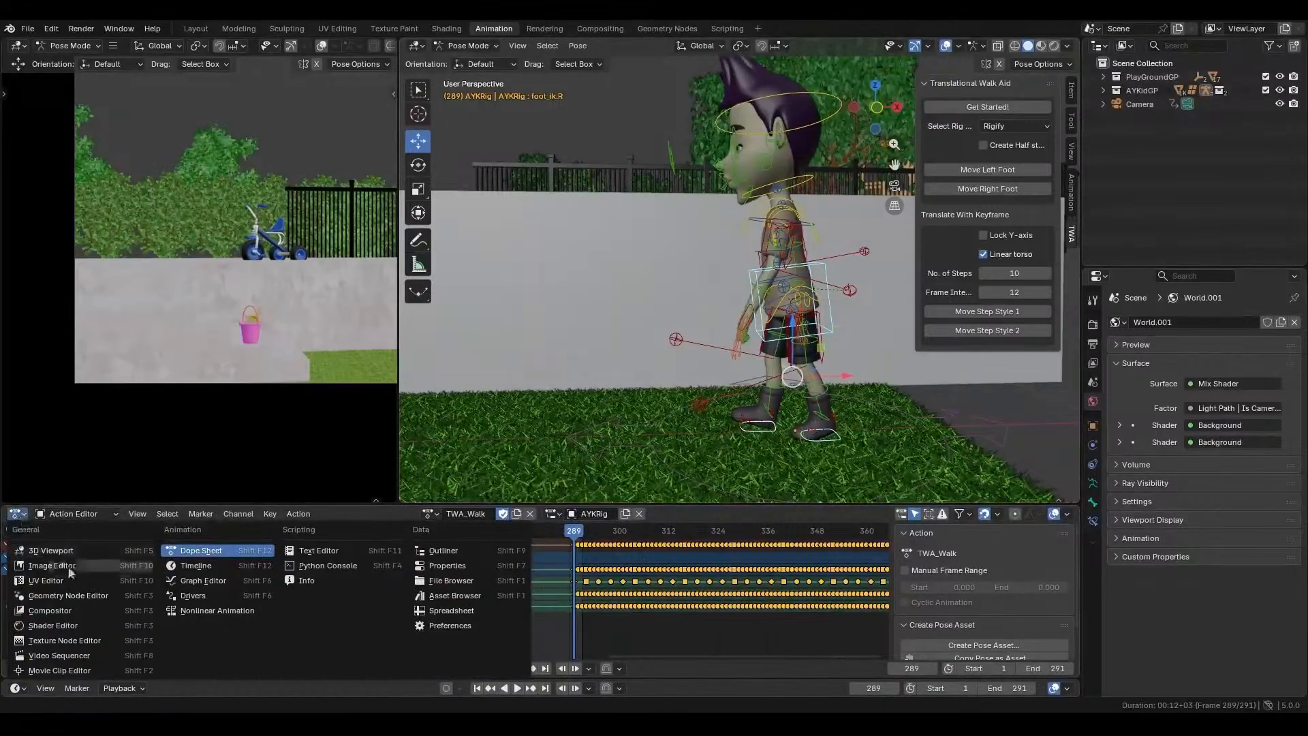
click(203, 580)
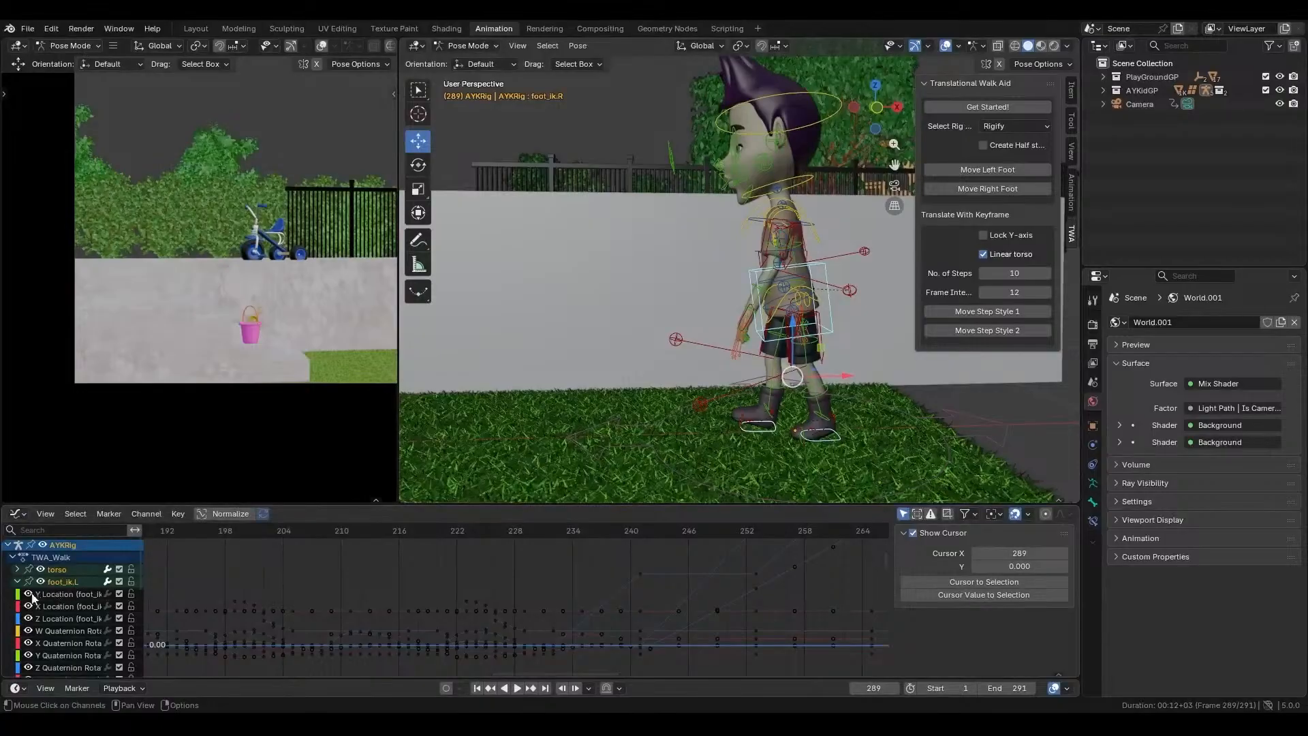
scroll(800, 353, down, 5)
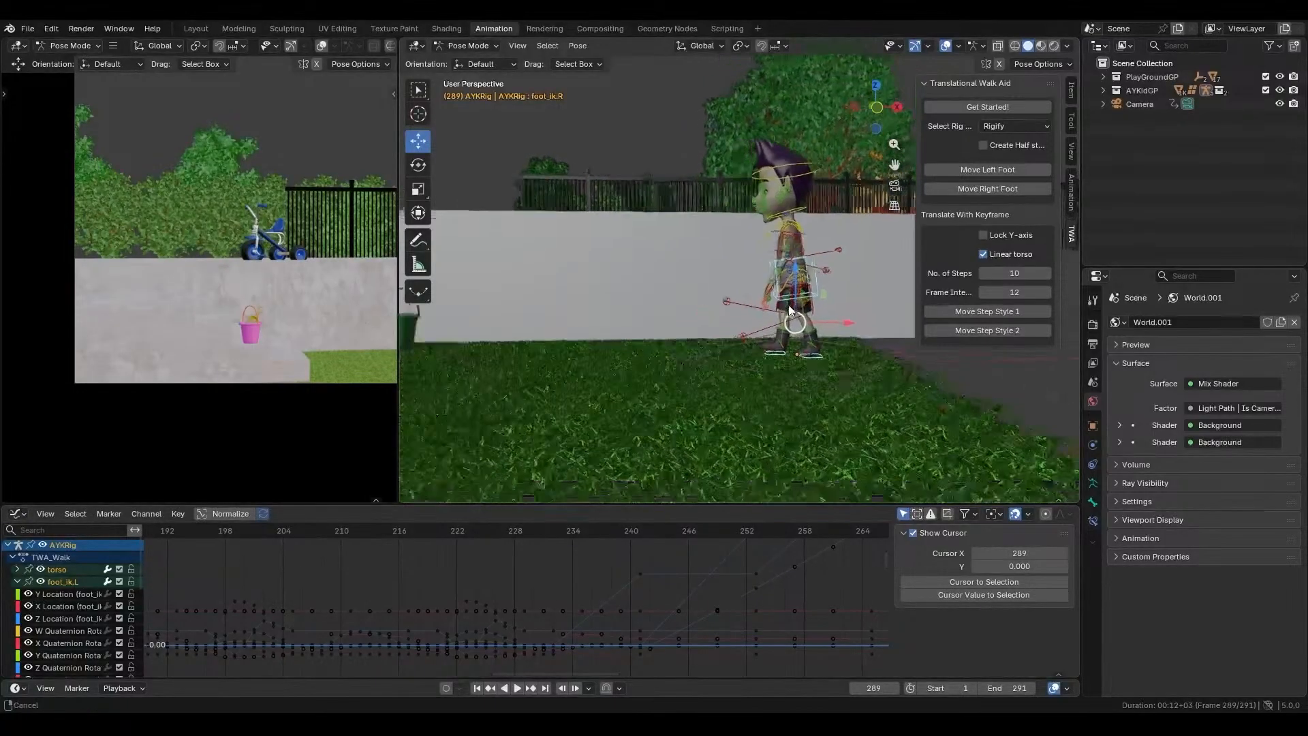
middle_drag(772, 305, 779, 359)
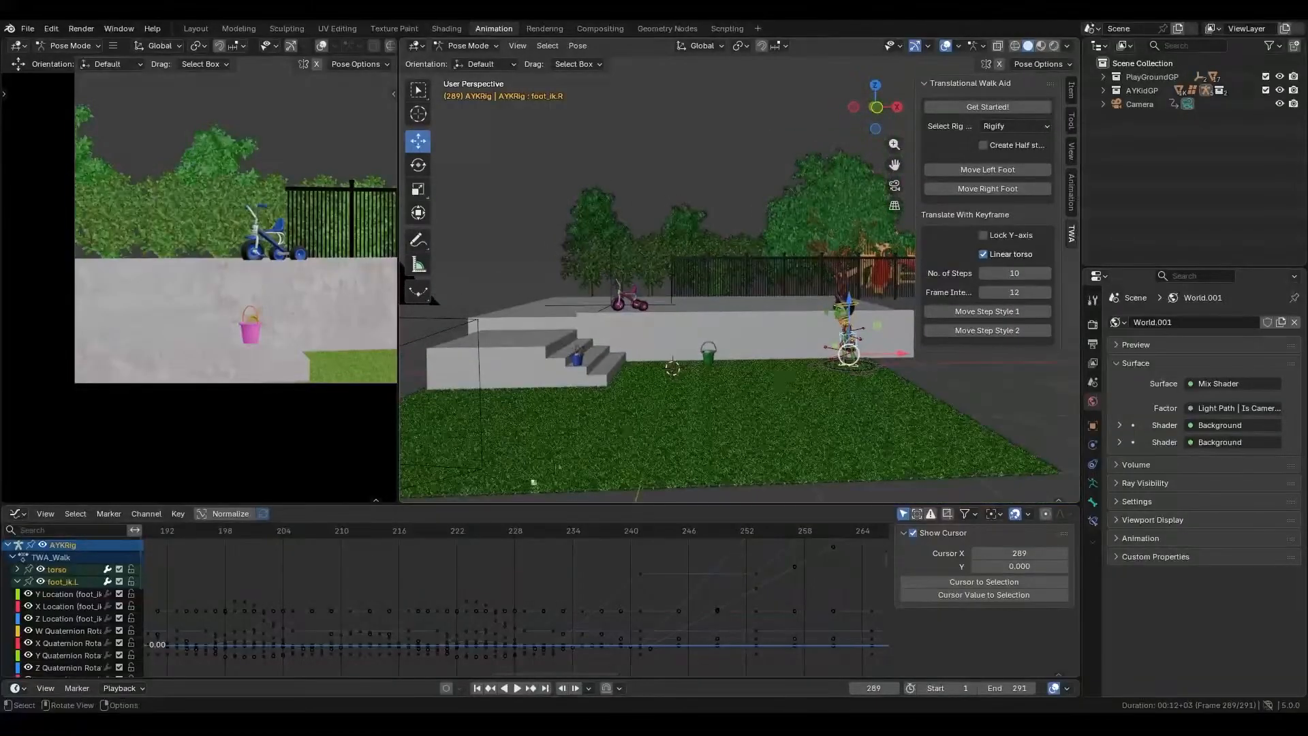
click(52, 597)
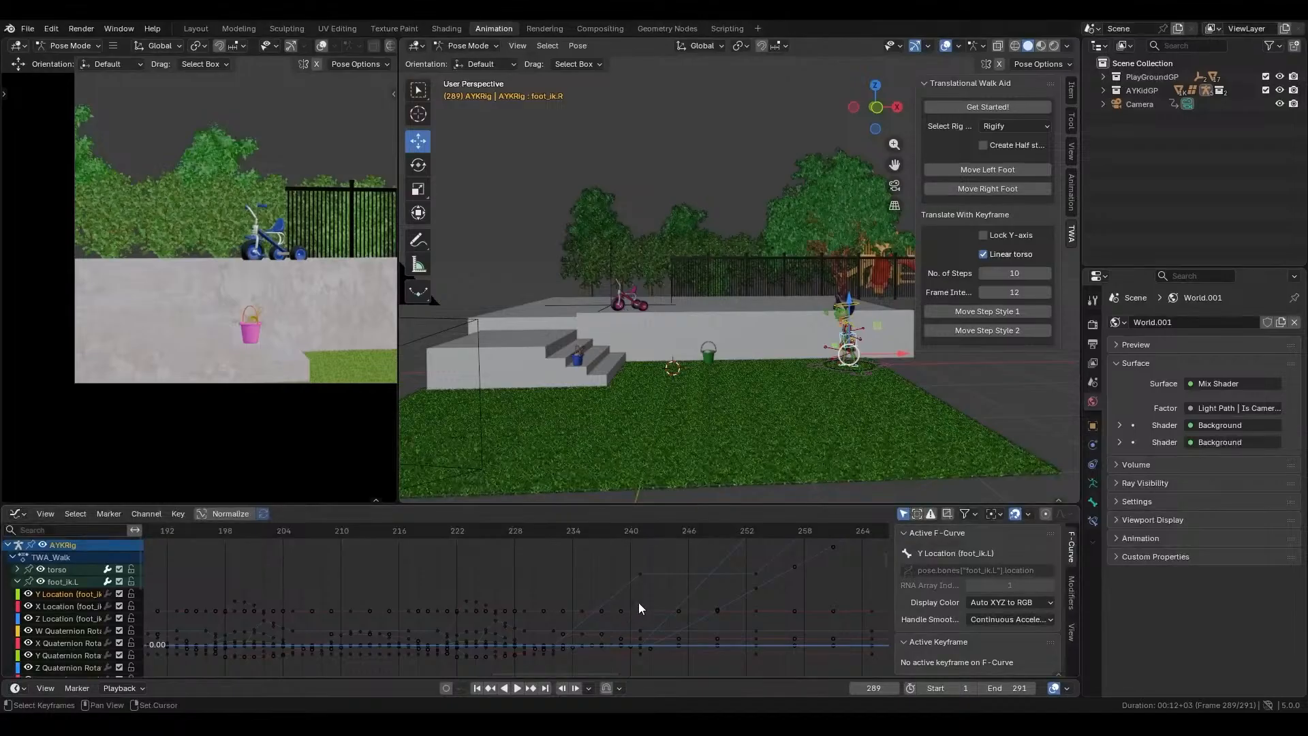
key(shift+h)
key(Home)
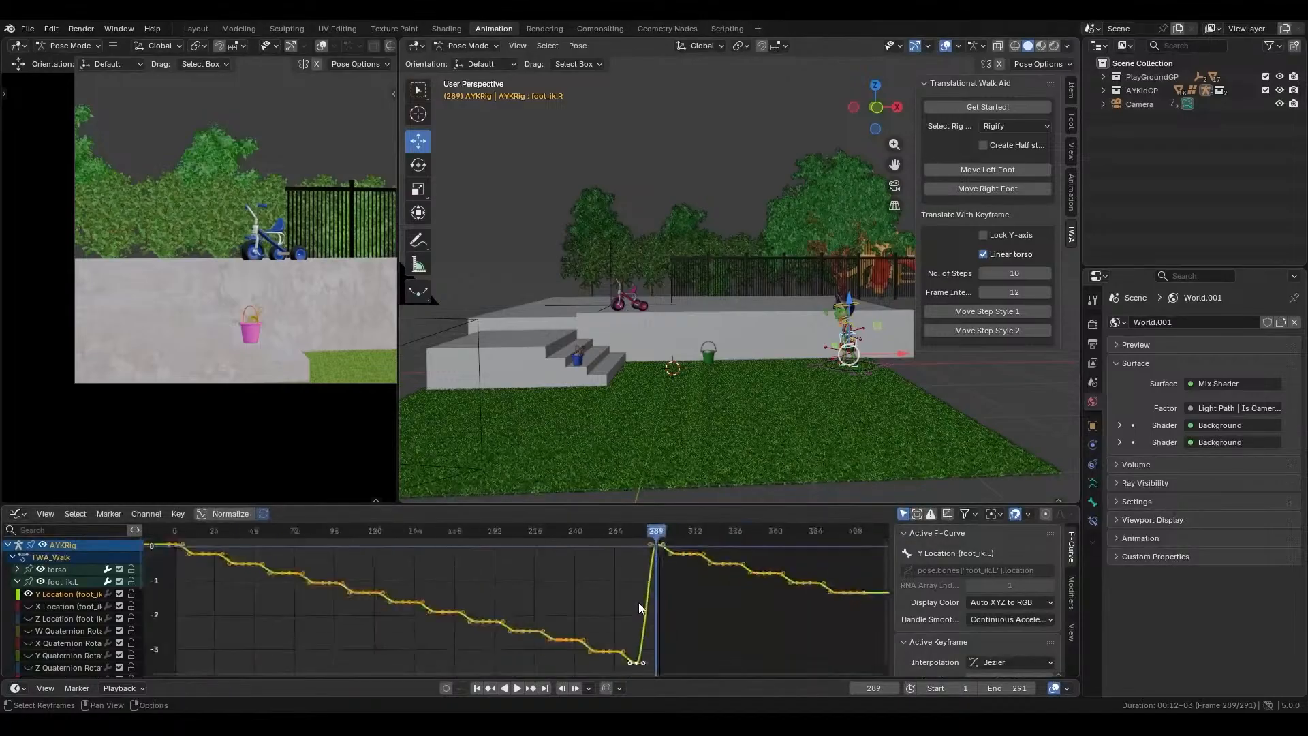
- Select the left foot's pasted Y Location keyframes from frame 289 onward
scroll(639, 609, down, 3)
middle_drag(663, 602, 552, 619)
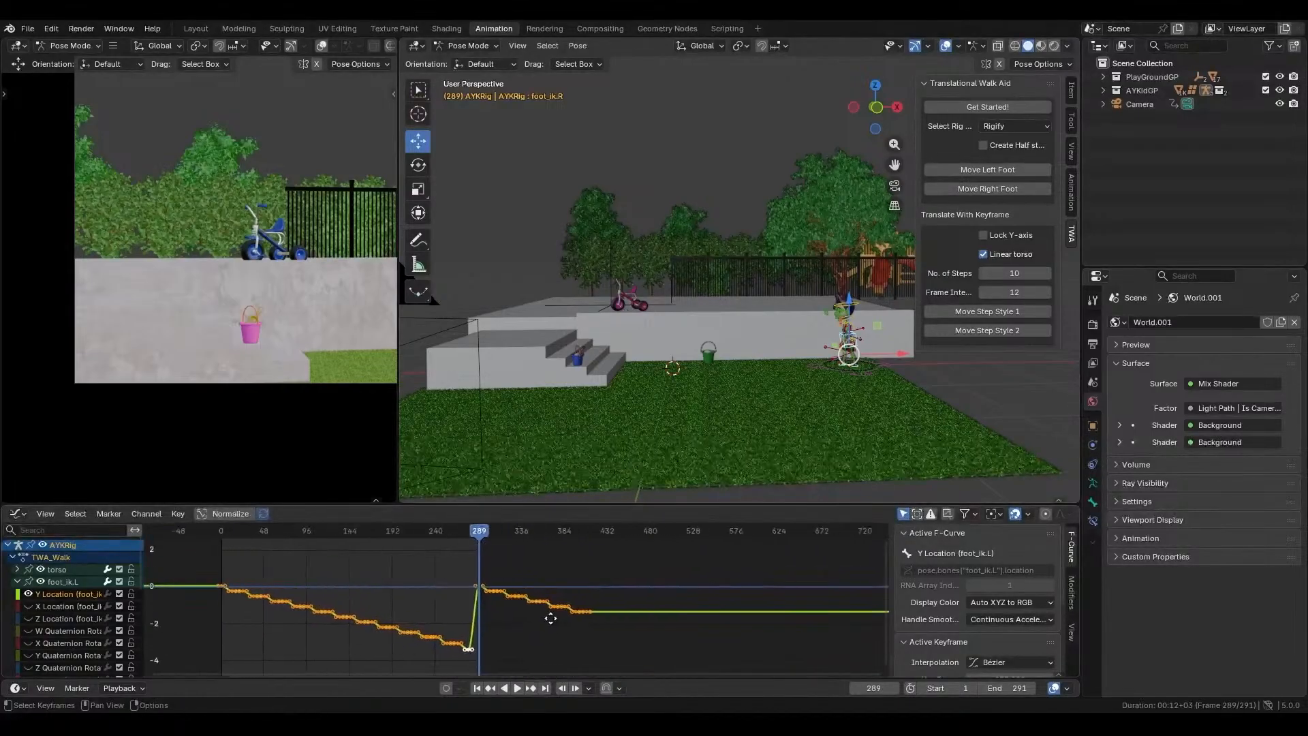
click(530, 559)
drag(462, 558, 642, 627)
key(g)
key(y)
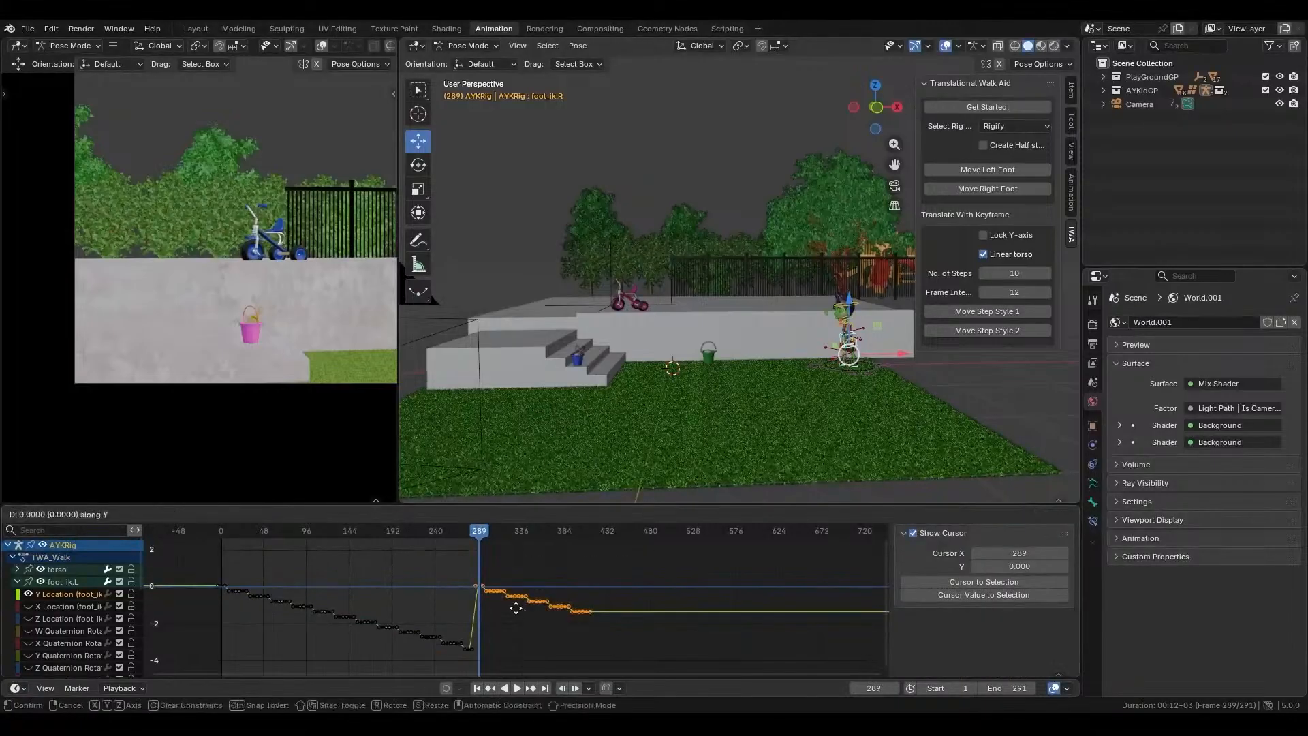
key(Escape)
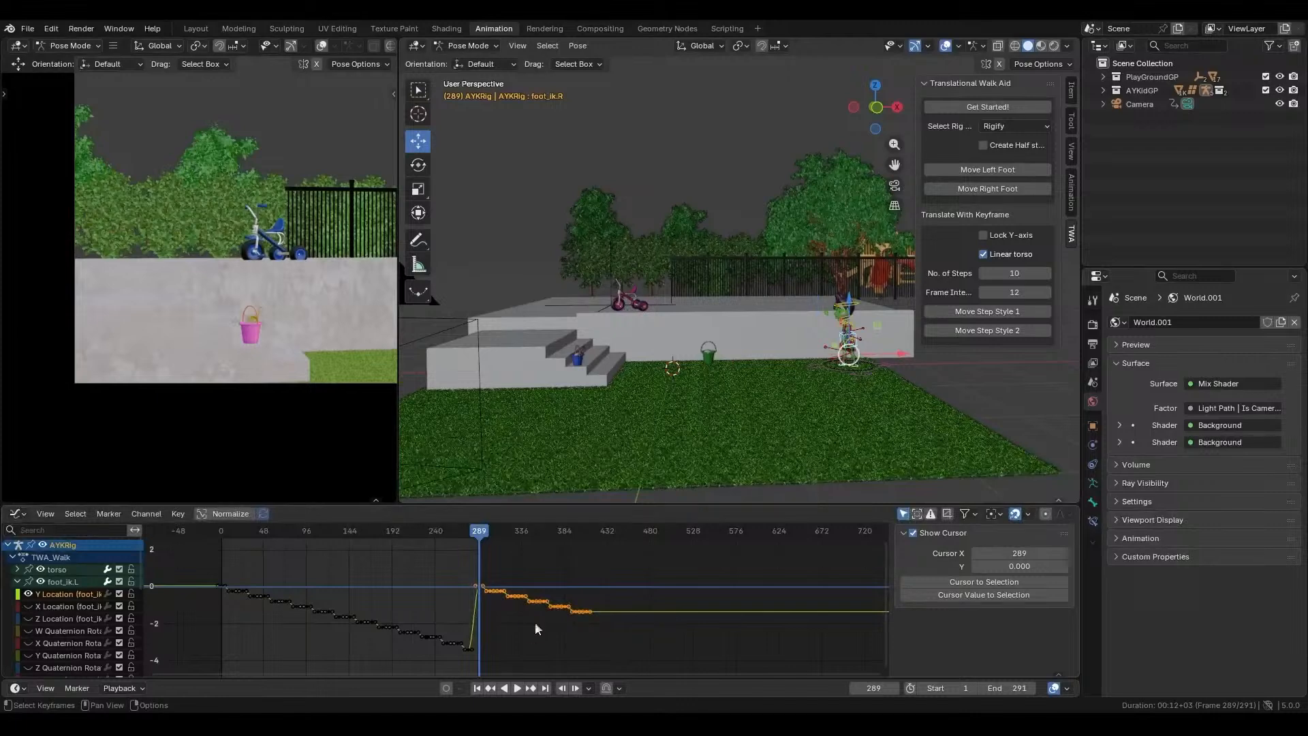
- Isolate the Y Location curves of the torso, left foot and right foot controls and fit them in view
scroll(883, 293, up, 1)
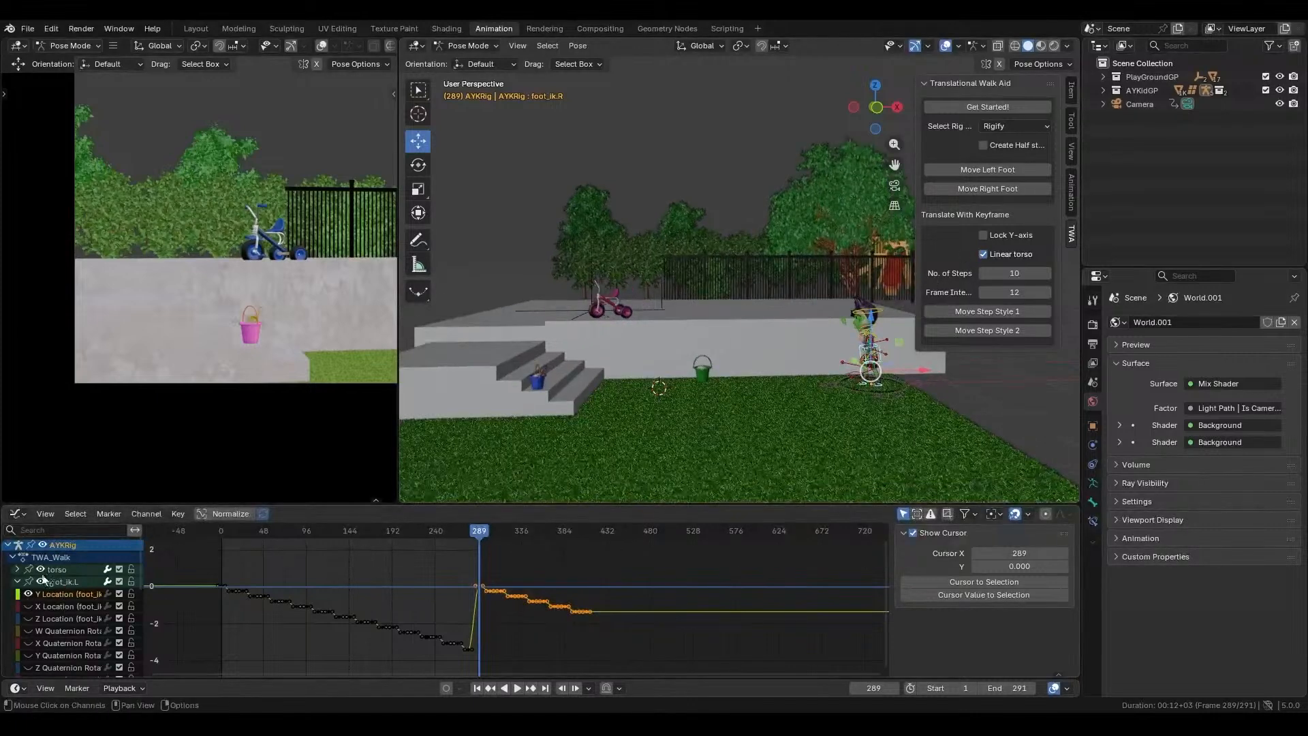
click(18, 569)
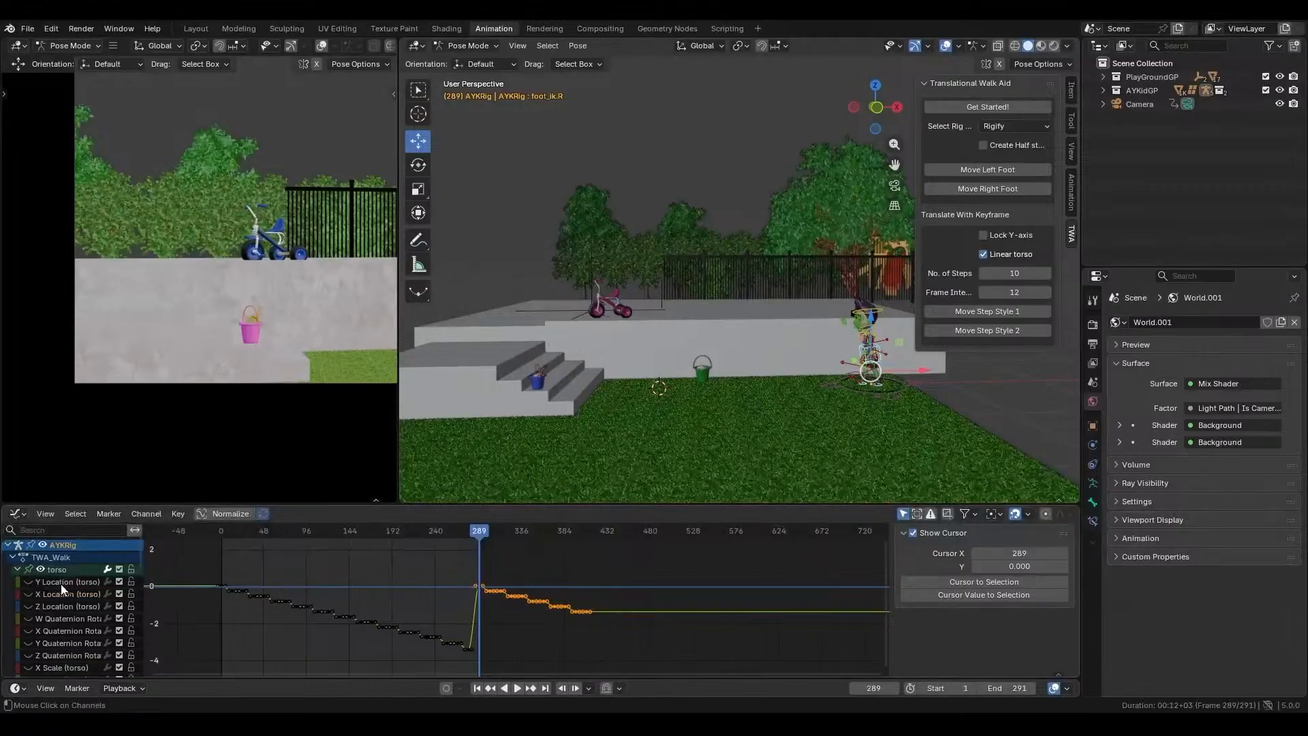
click(60, 584)
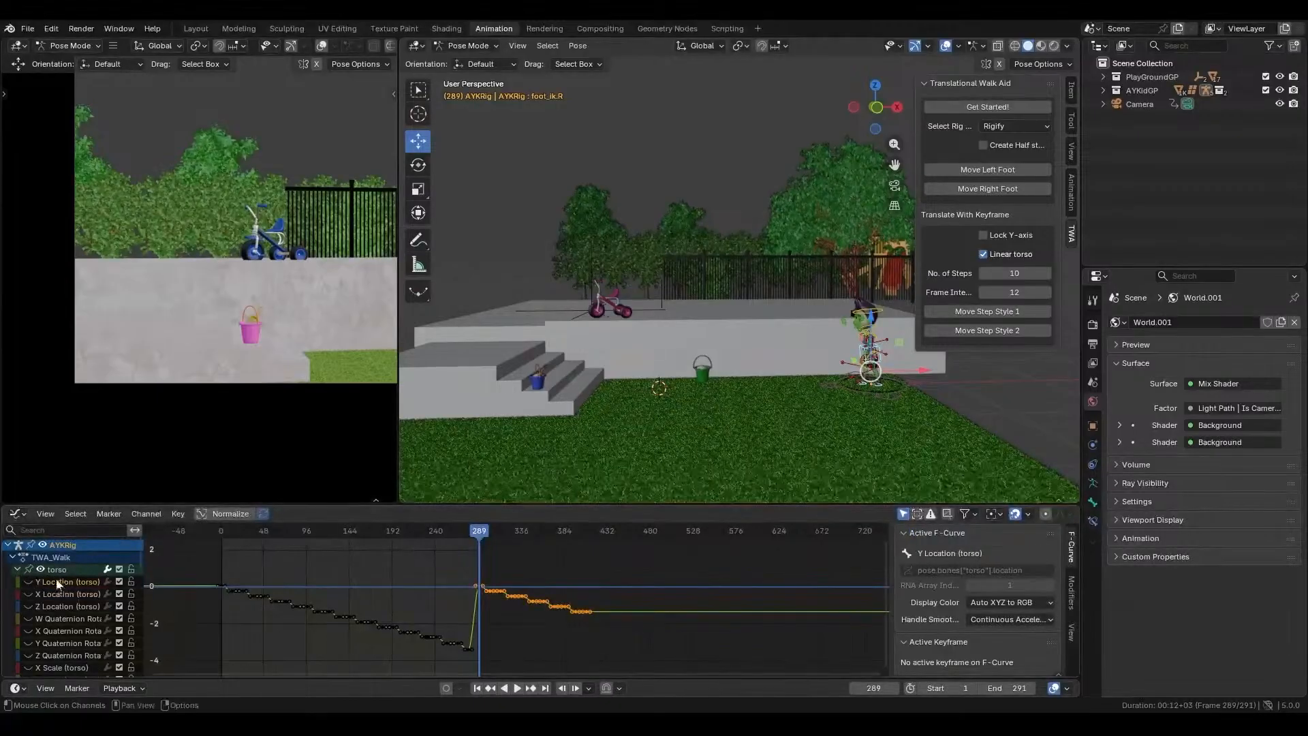
scroll(54, 578, down, 2)
scroll(54, 579, down, 10)
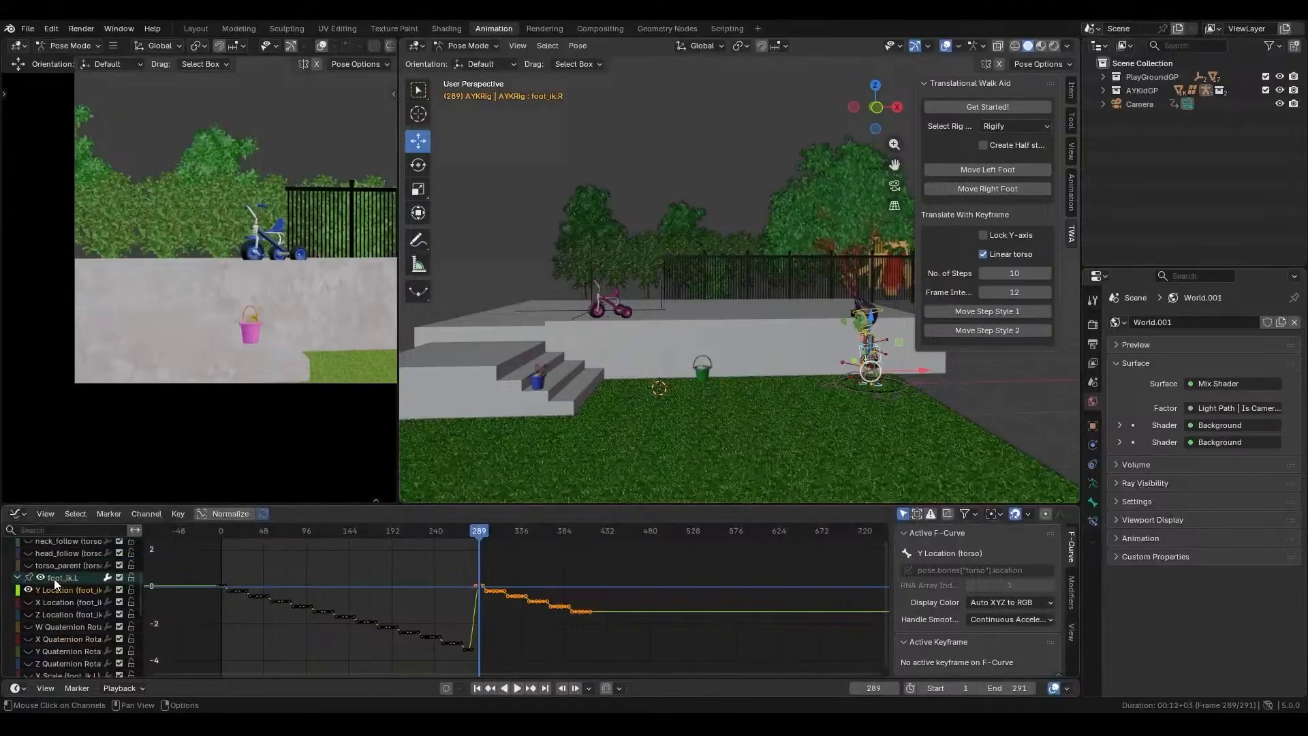
click(64, 590)
key(shift+h)
key(a)
key(KP_Decimal)
- Select the pasted Y Location keyframes from frame 289 onward on all three curves and lower their values toward the end of the climb
scroll(603, 592, down, 7)
click(612, 599)
drag(583, 533, 697, 601)
drag(578, 561, 750, 612)
key(Home)
middle_drag(642, 599, 599, 609)
key(g)
key(y)
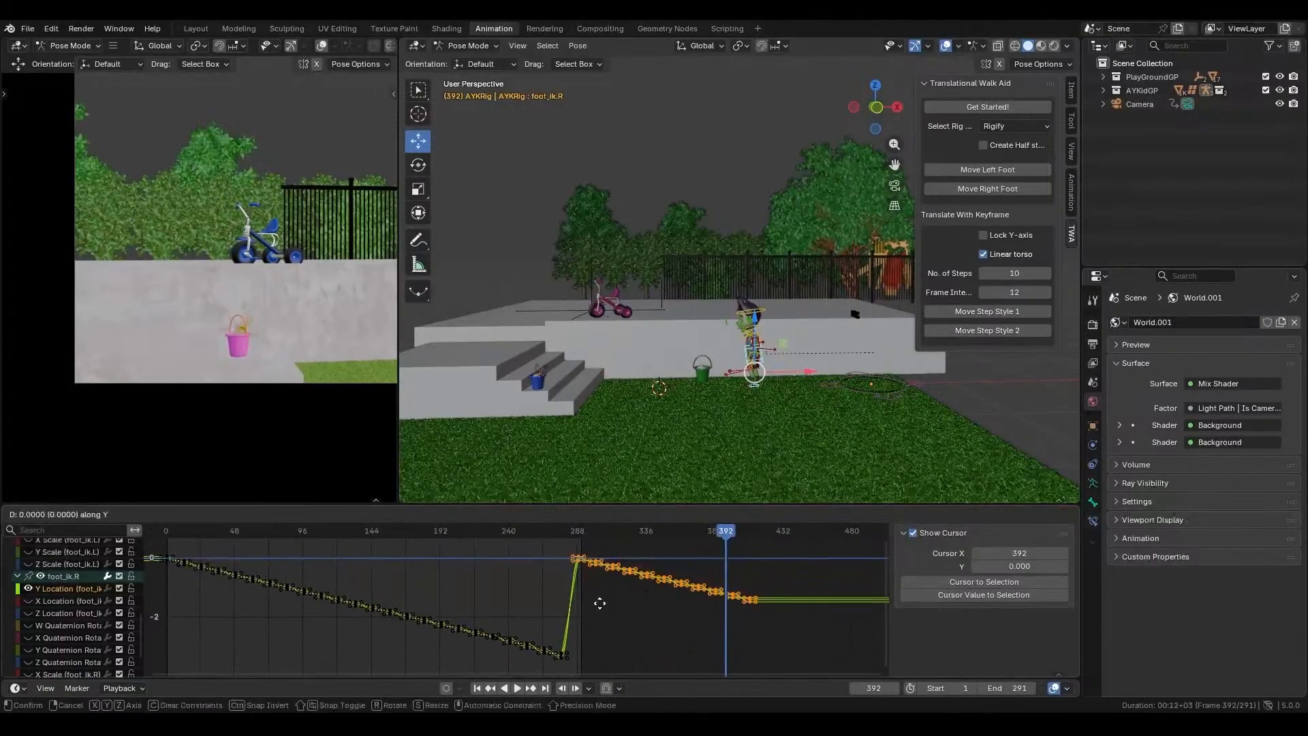
click(617, 671)
- Lower the selected Y Location keyframes further so they start near the values of the last climb keyframes
middle_drag(616, 668, 560, 606)
scroll(553, 603, up, 3)
scroll(553, 603, up, 5)
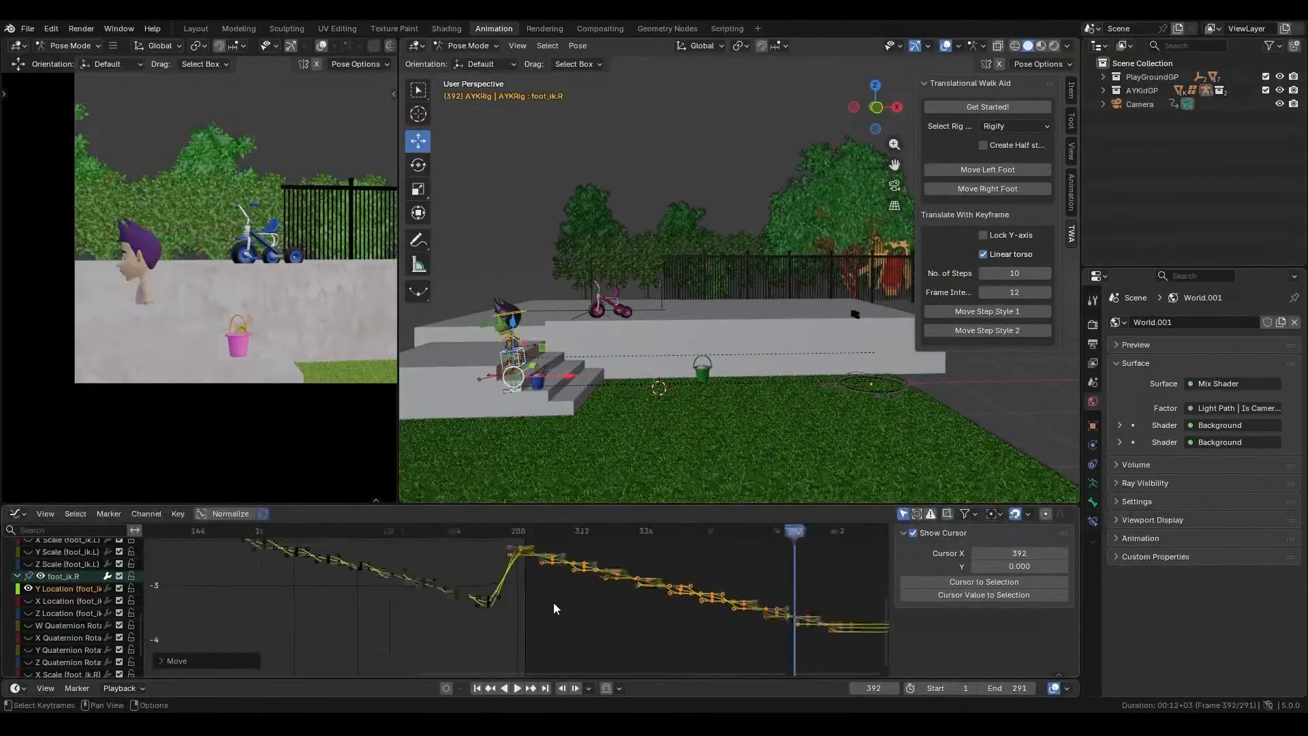
scroll(619, 616, up, 2)
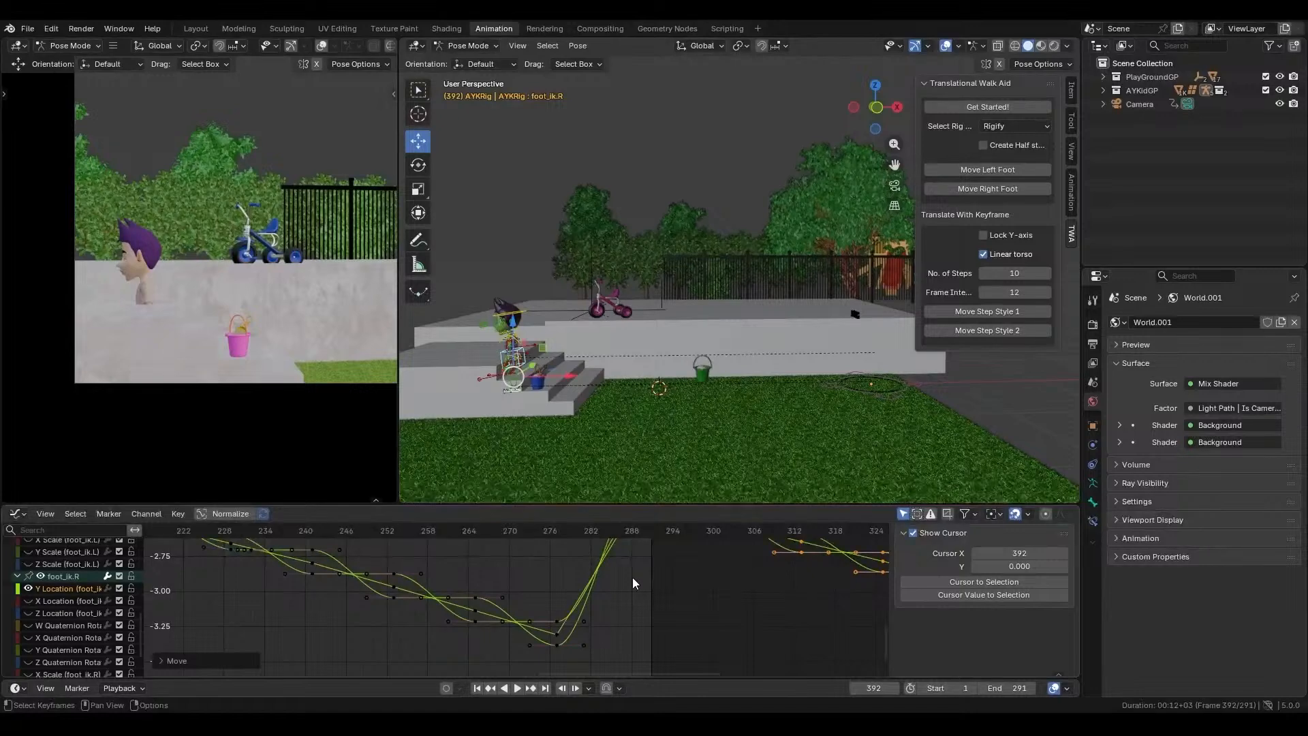
key(g)
key(y)
click(643, 675)
- Fine-tune the join by raising the selected Y Location keyframes by about 0.11
scroll(625, 648, up, 4)
middle_drag(624, 648, 550, 624)
scroll(536, 584, up, 4)
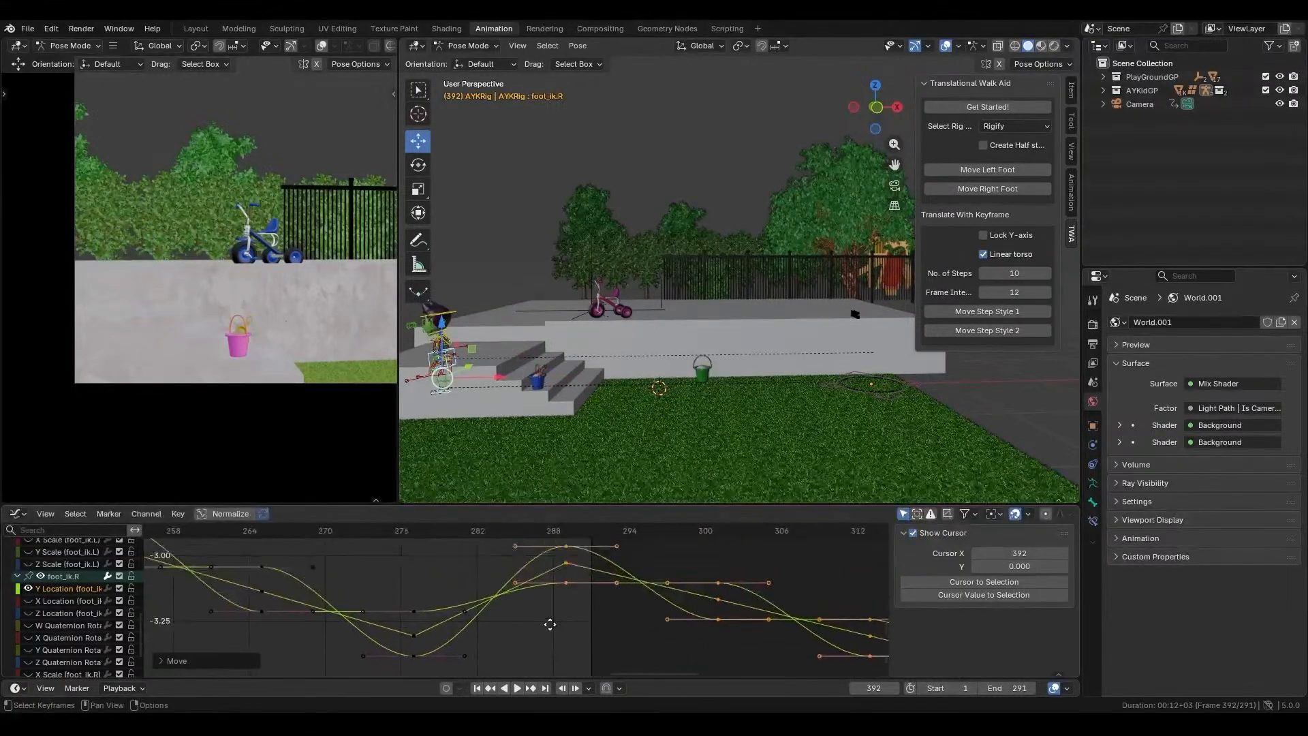
key(g)
key(y)
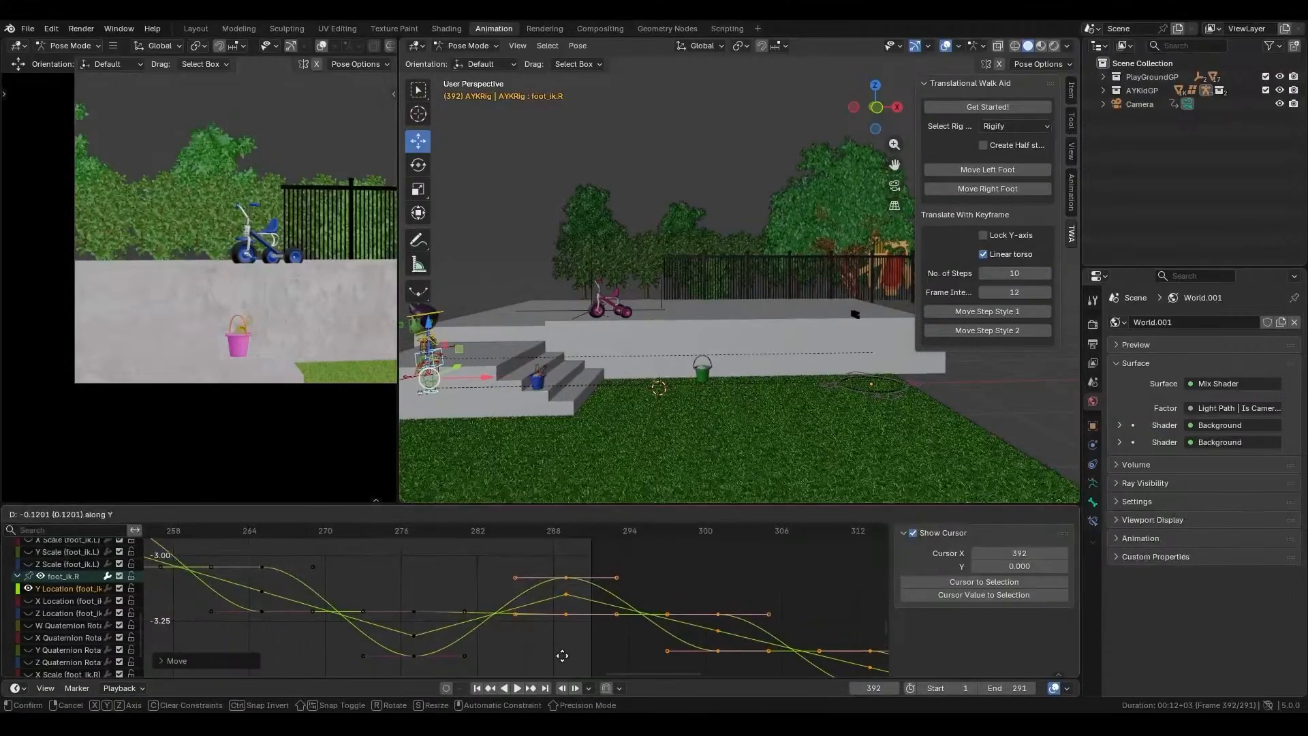
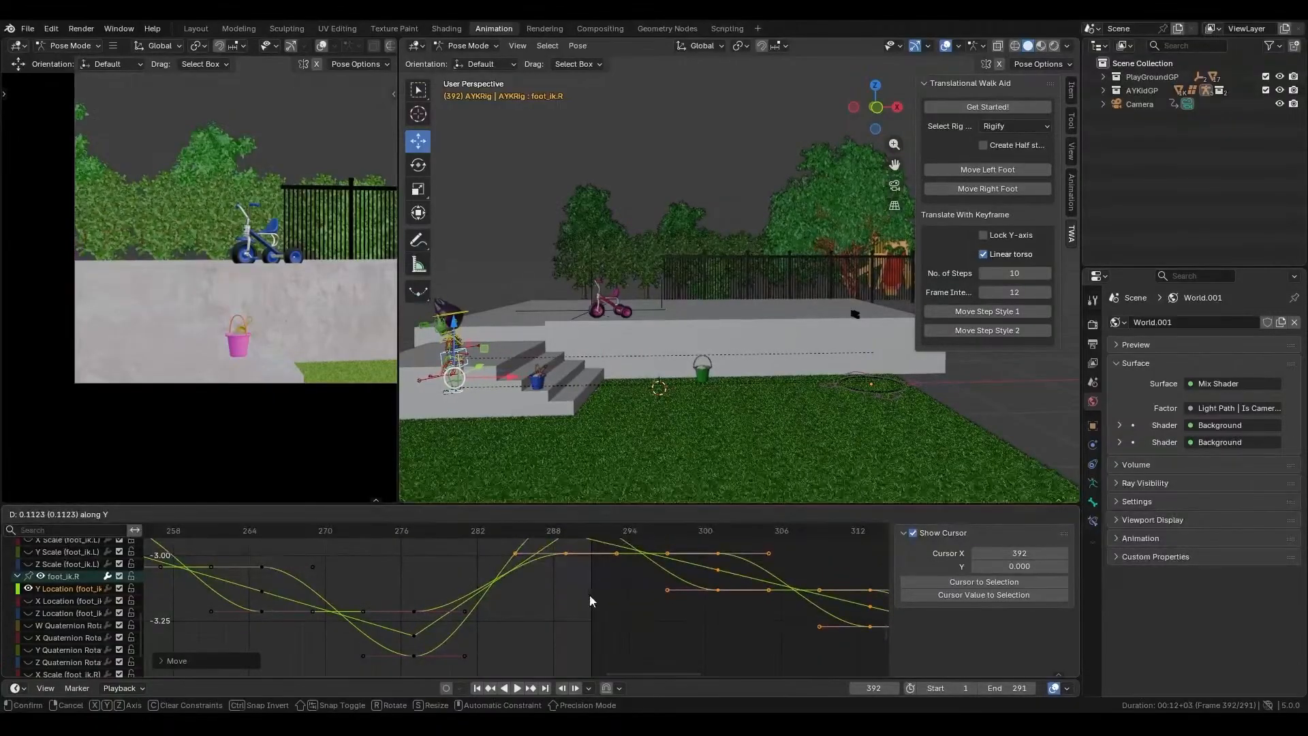
click(590, 595)
- Raise the selected Y Location keyframes by about 0.54 and inspect the join with the climb curves around frame 289
shift+middle_drag(537, 420, 705, 340)
scroll(694, 430, up, 3)
scroll(701, 347, up, 3)
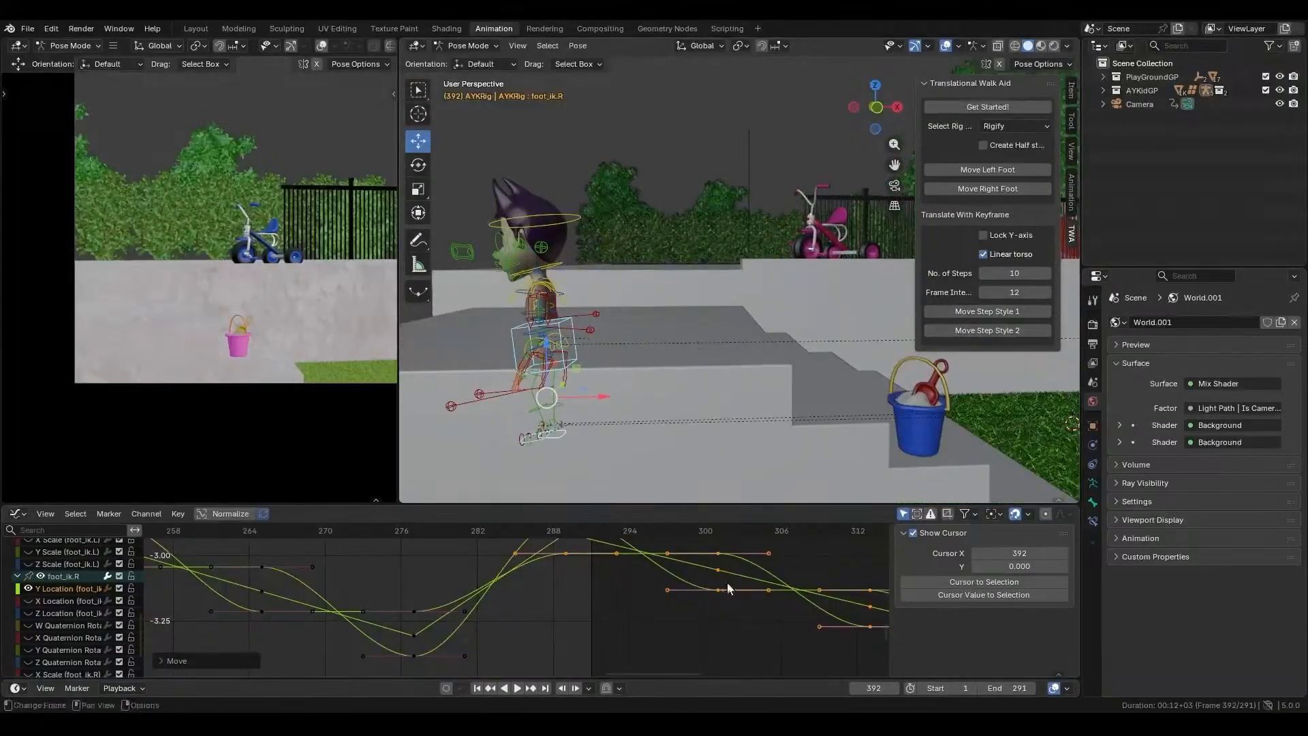
key(g)
key(y)
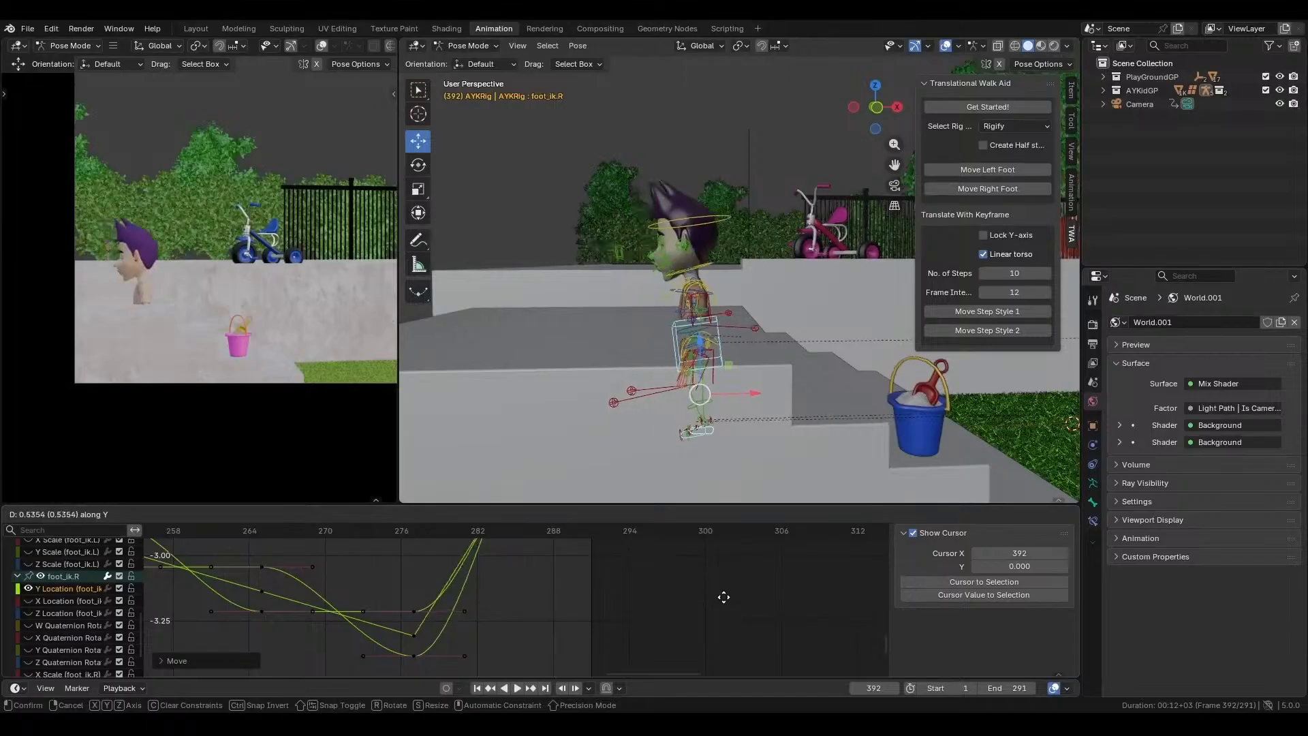
click(723, 596)
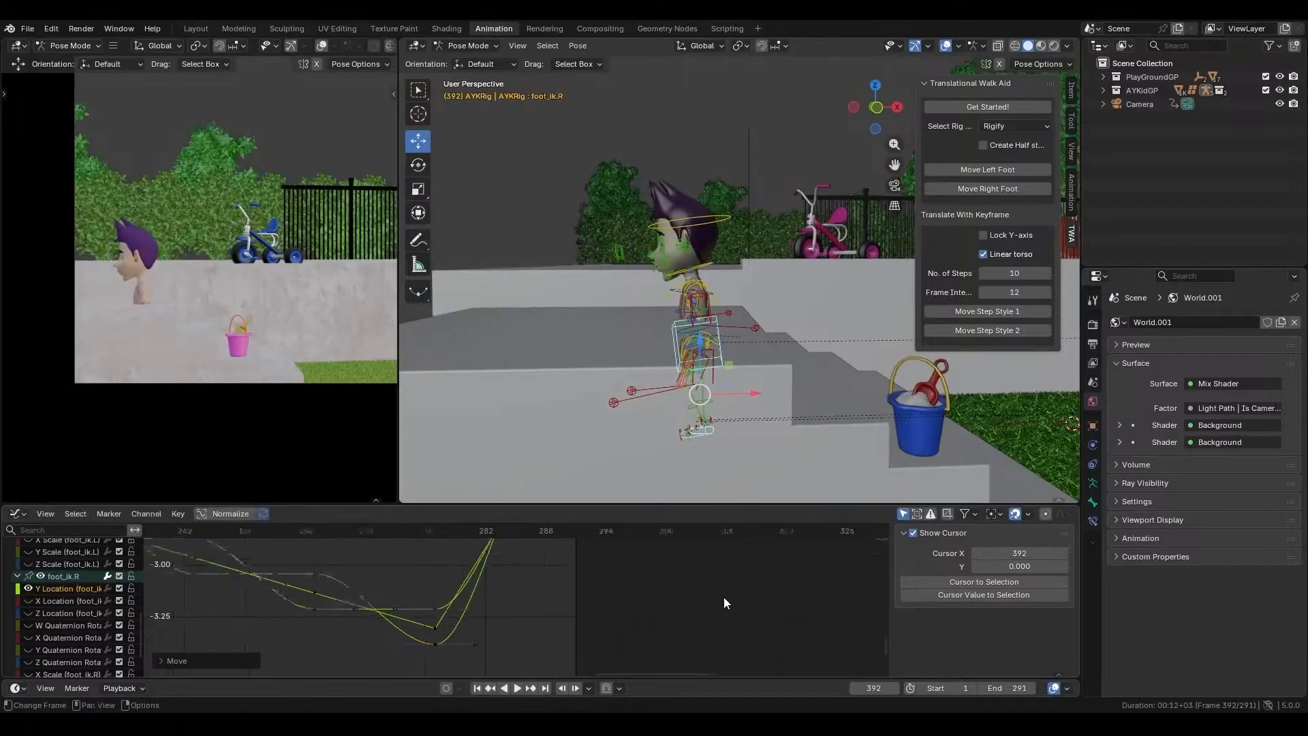
scroll(603, 612, down, 9)
scroll(525, 579, up, 3)
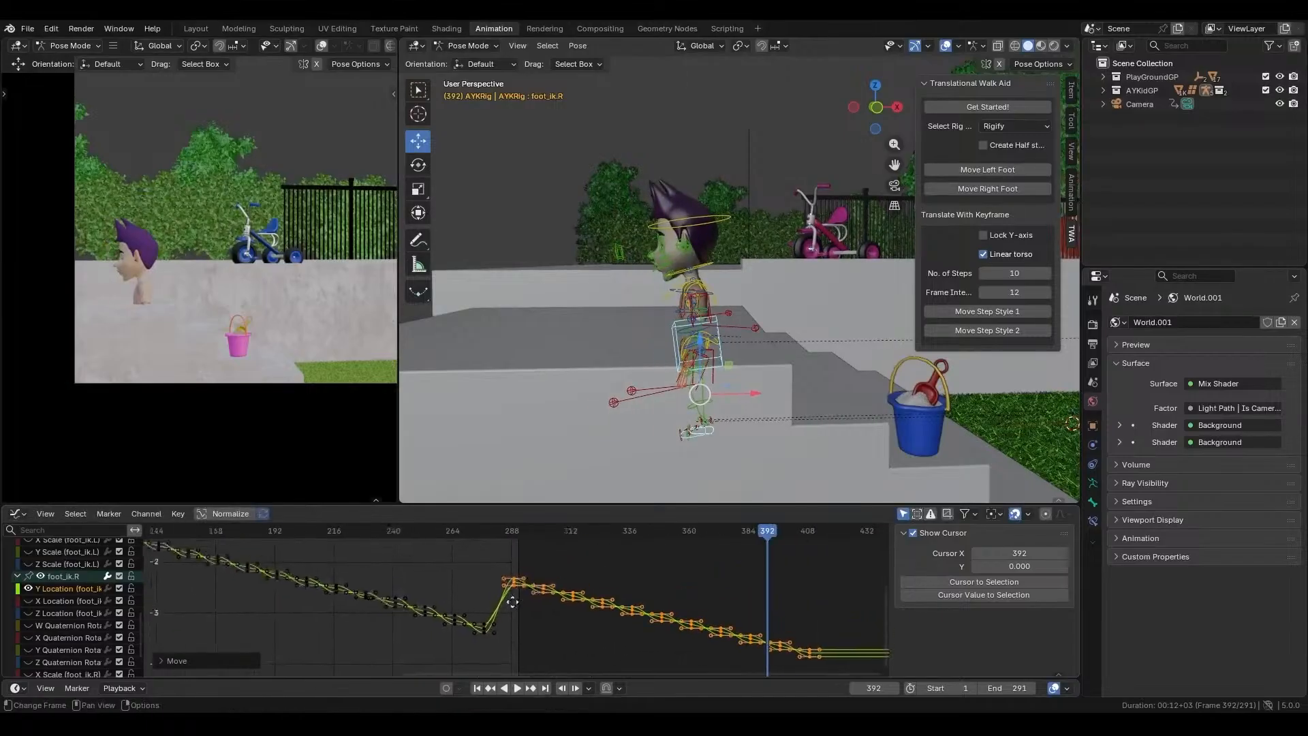
scroll(509, 621, up, 1)
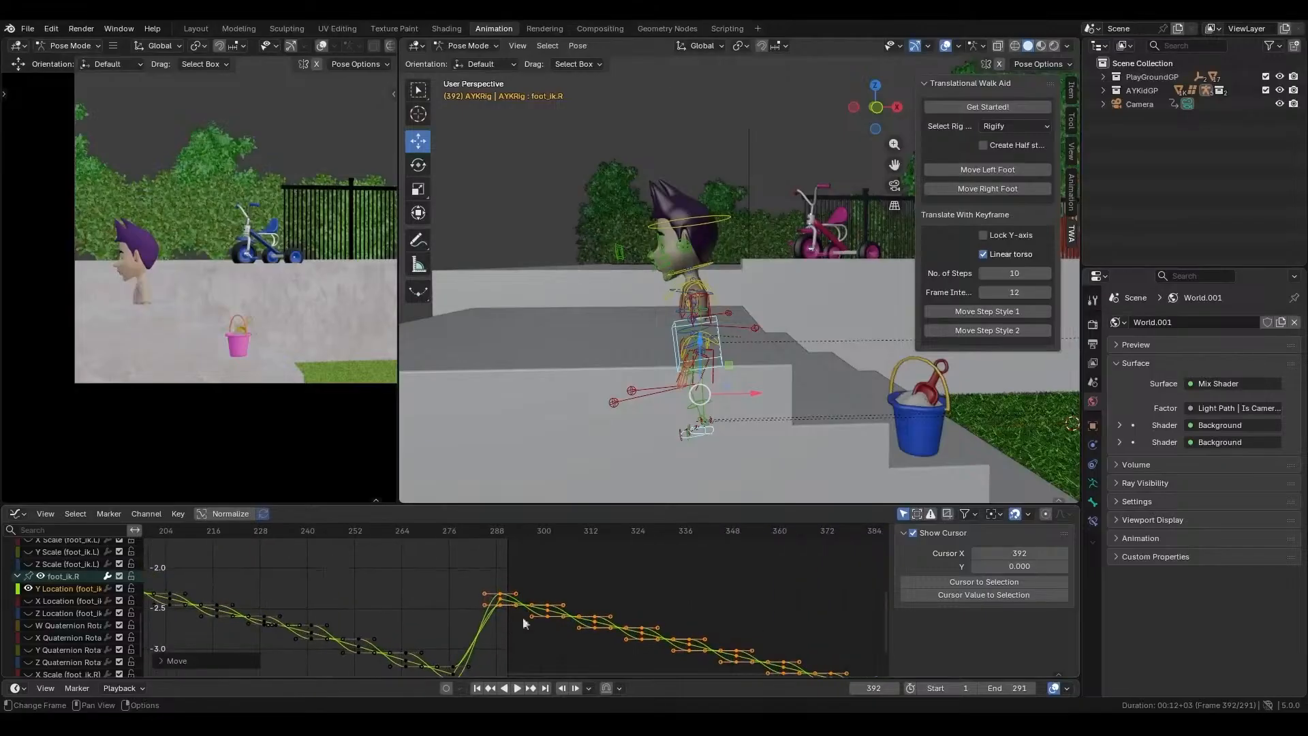
scroll(49, 582, up, 3)
- Isolate the Z Location curves of the torso, left foot and right foot controls and fit them in view
scroll(71, 575, up, 5)
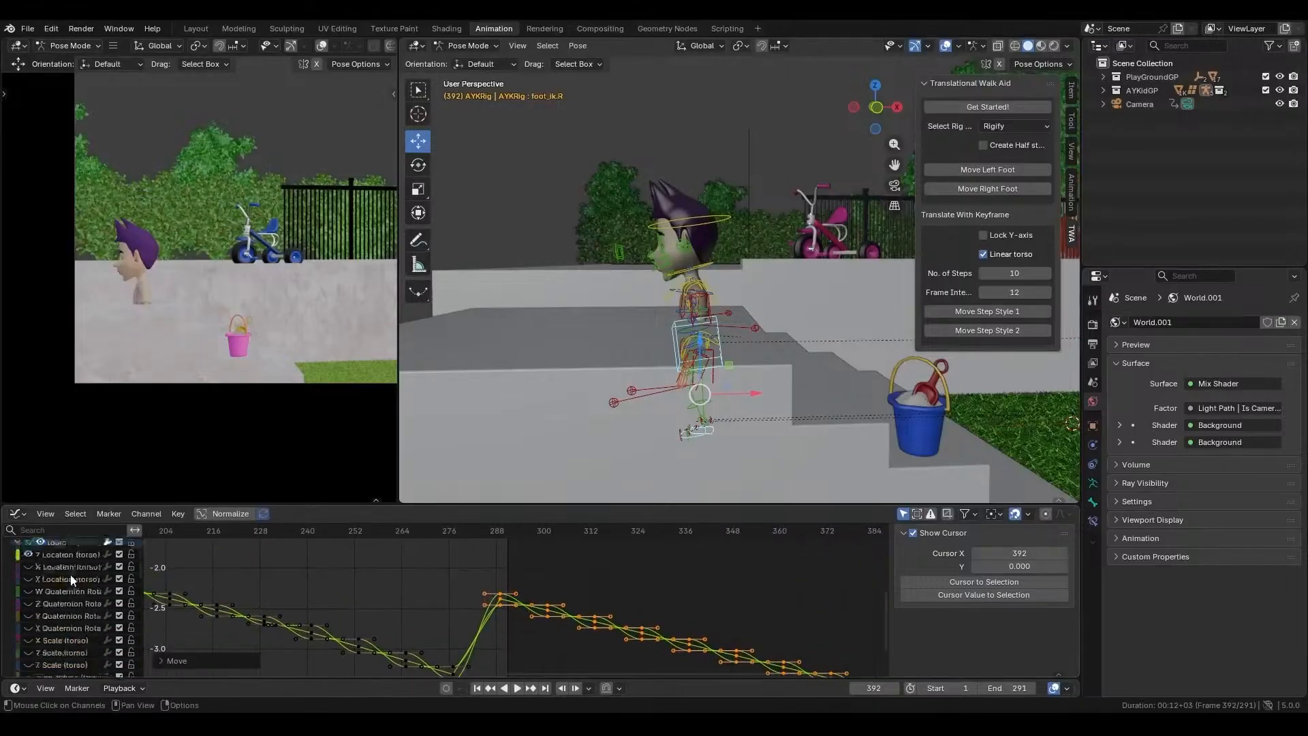
click(66, 607)
scroll(67, 607, down, 10)
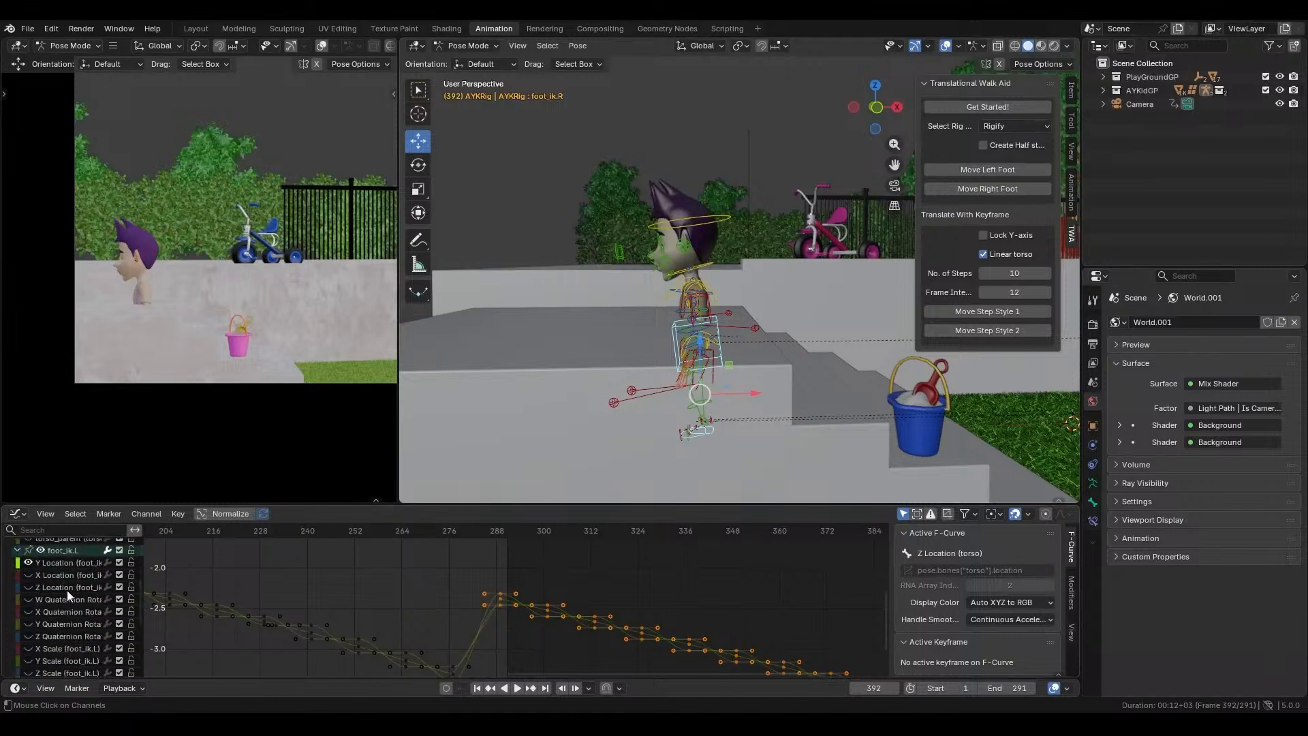
click(67, 590)
scroll(67, 593, down, 5)
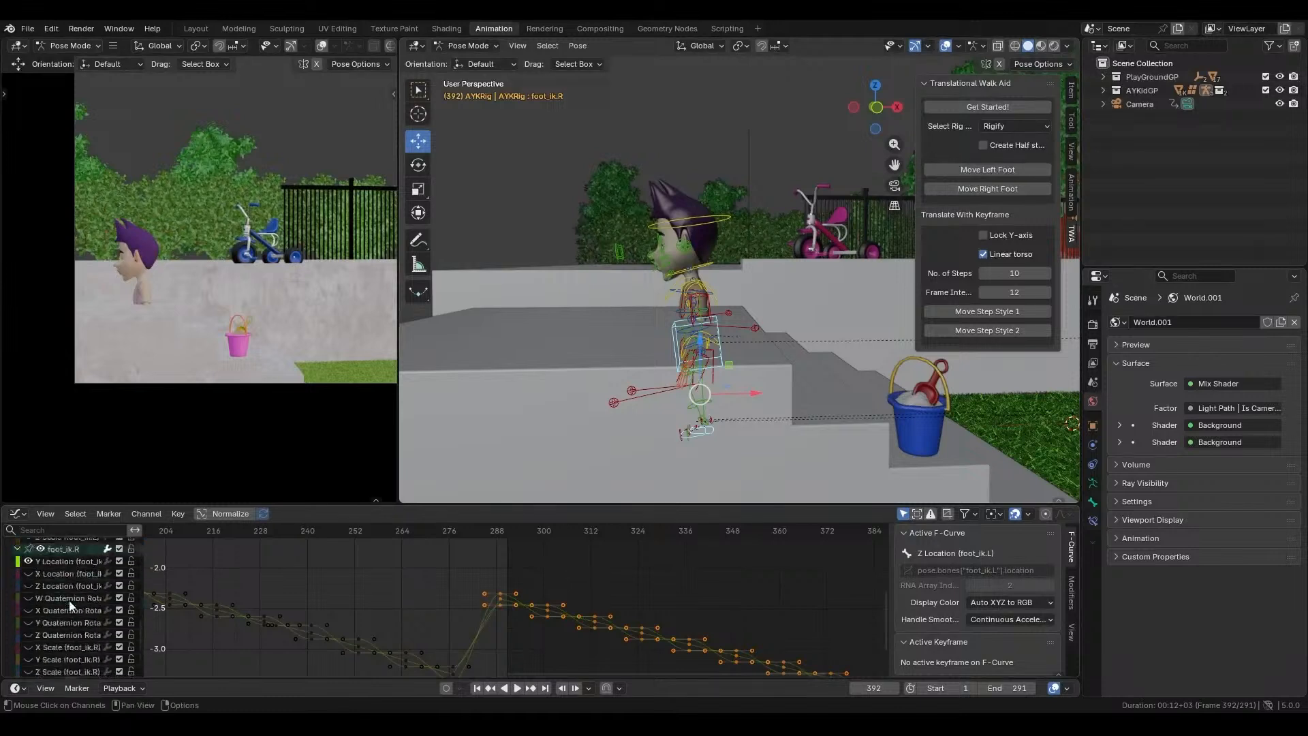
click(62, 584)
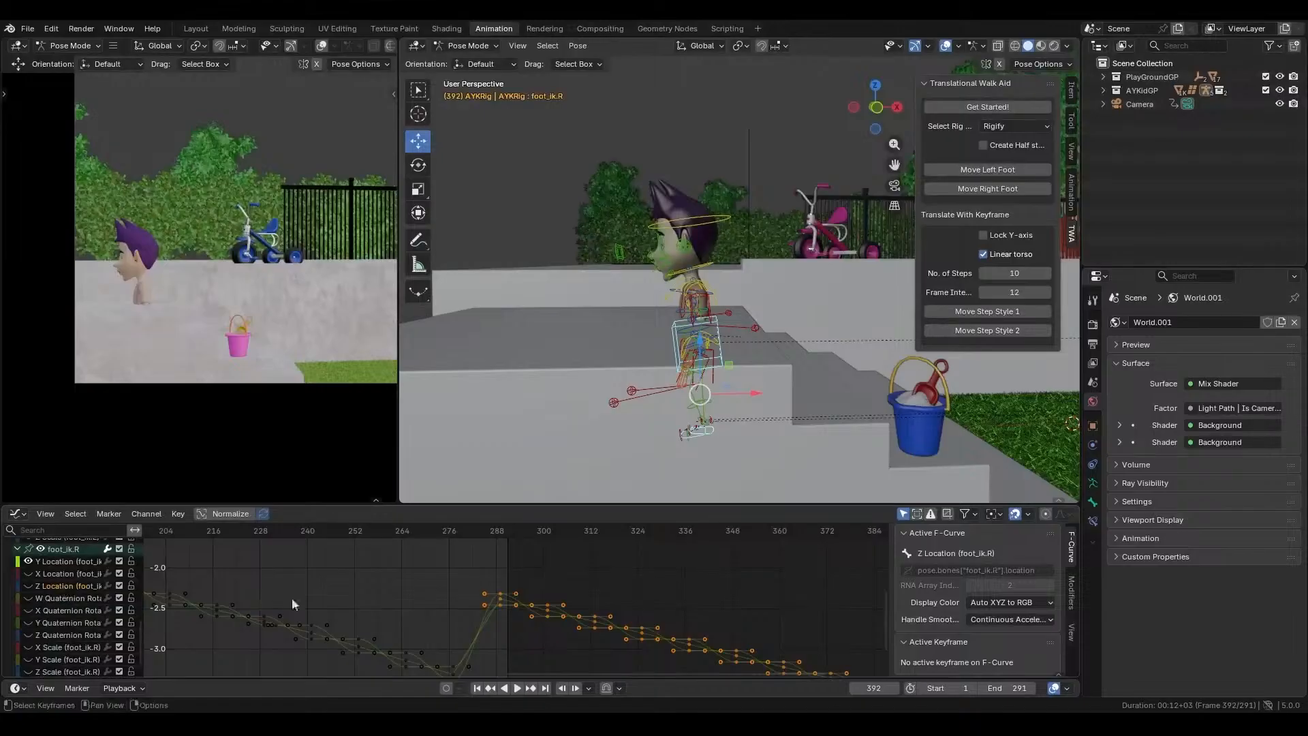
key(shift+h)
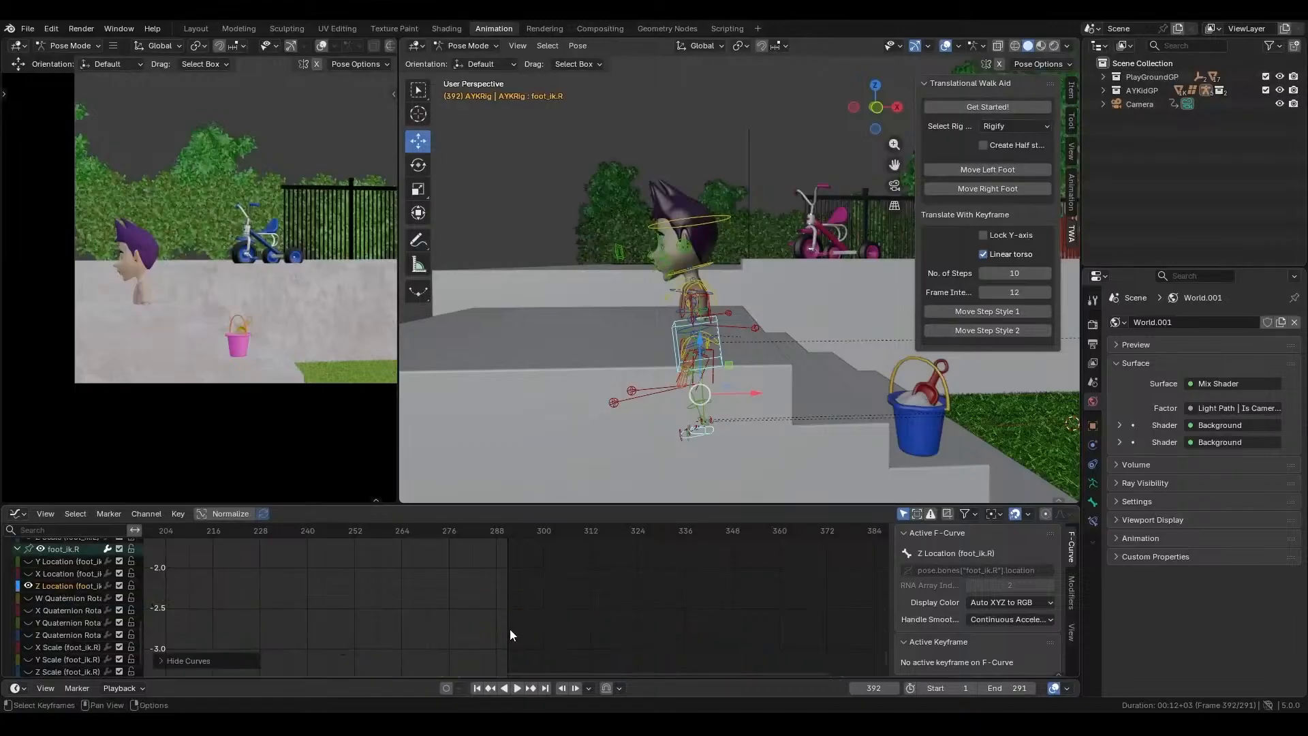
key(Home)
- Select the pasted Z Location keyframes from frame 289 onward and raise them by about 0.41 to the height of the platform
scroll(510, 629, down, 2)
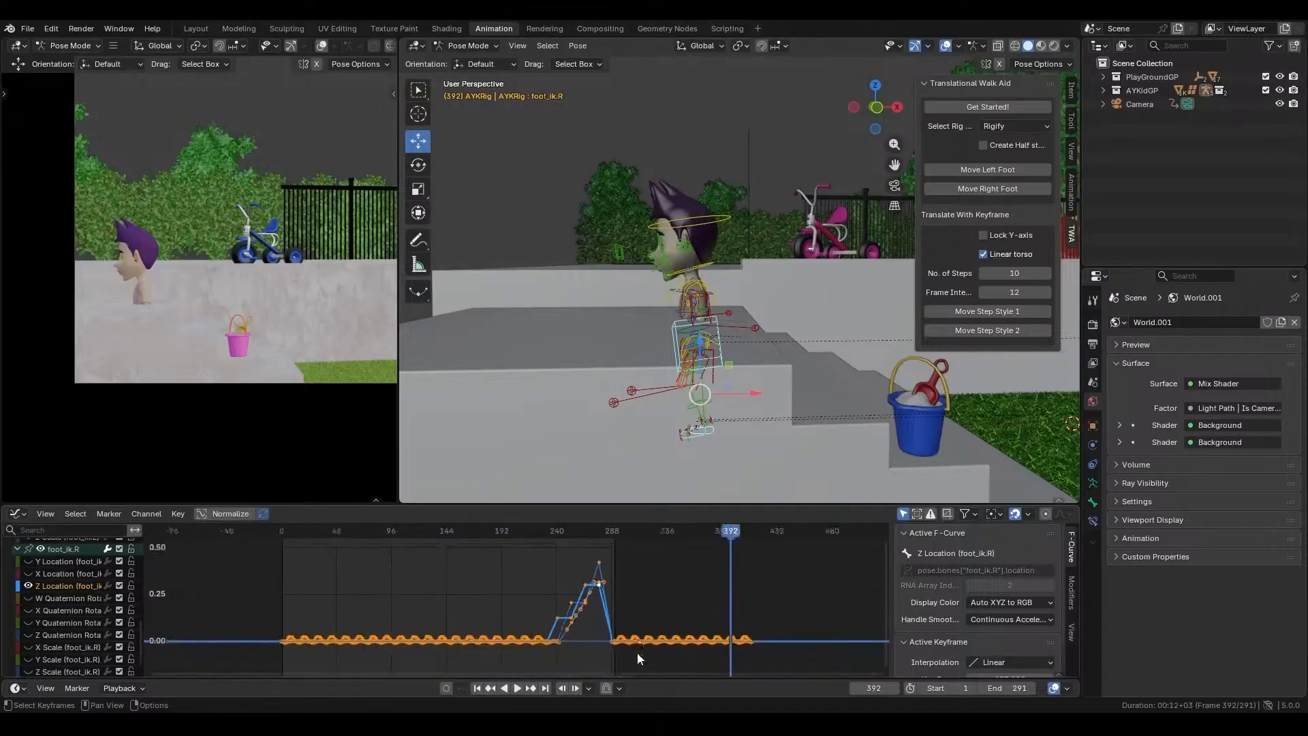
click(689, 604)
drag(601, 659, 796, 623)
scroll(611, 618, up, 3)
middle_drag(691, 620, 627, 627)
key(g)
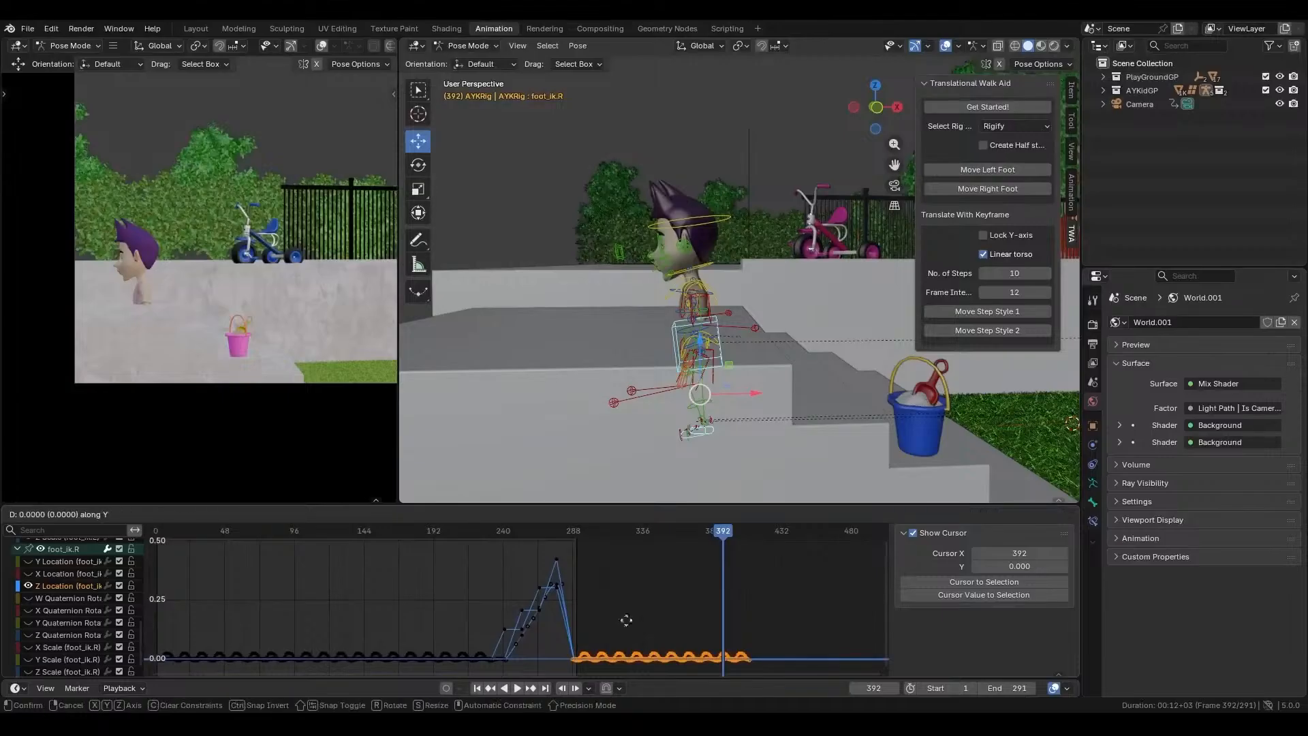
key(y)
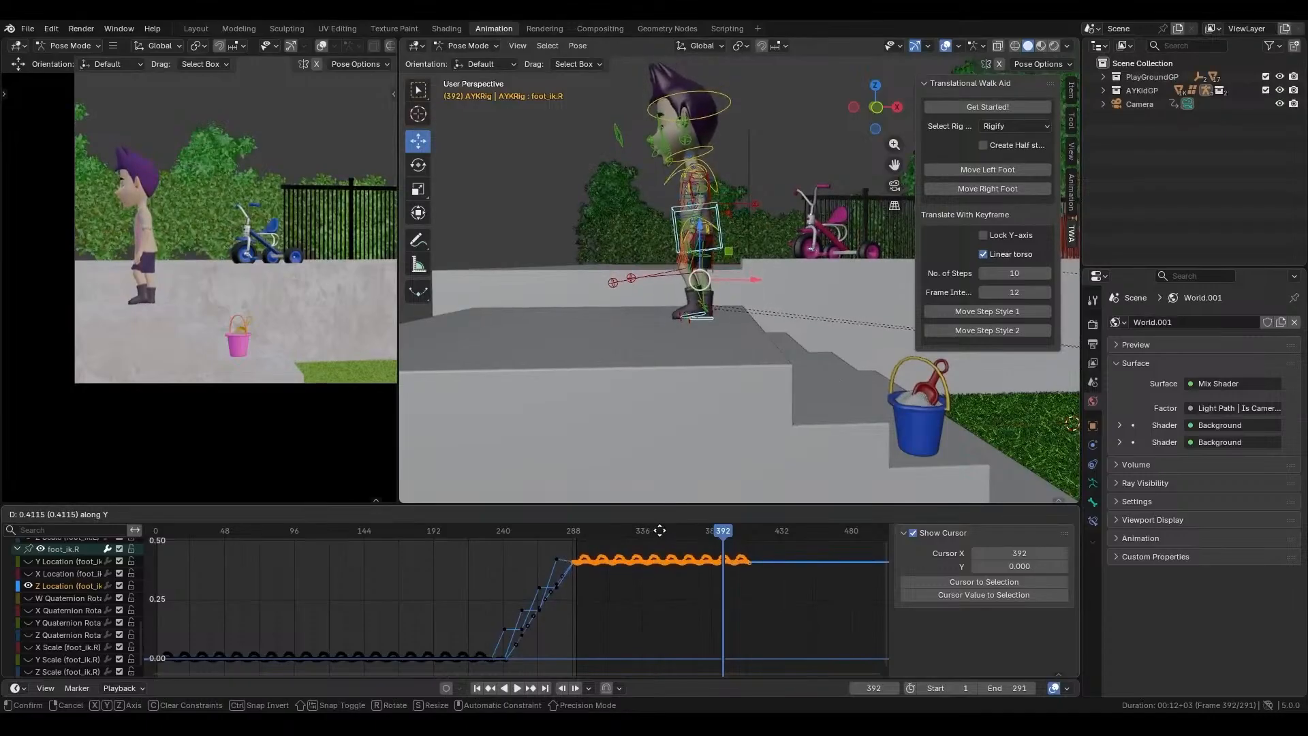
click(659, 530)
- Scrub the playhead around frames 285 to 289 to check the transition from the climb to the pasted walk
scroll(647, 584, up, 7)
middle_drag(648, 584, 610, 610)
mouse_move(543, 530)
mouse_down()
mouse_move(459, 529)
mouse_move(563, 501)
mouse_move(526, 514)
mouse_up()
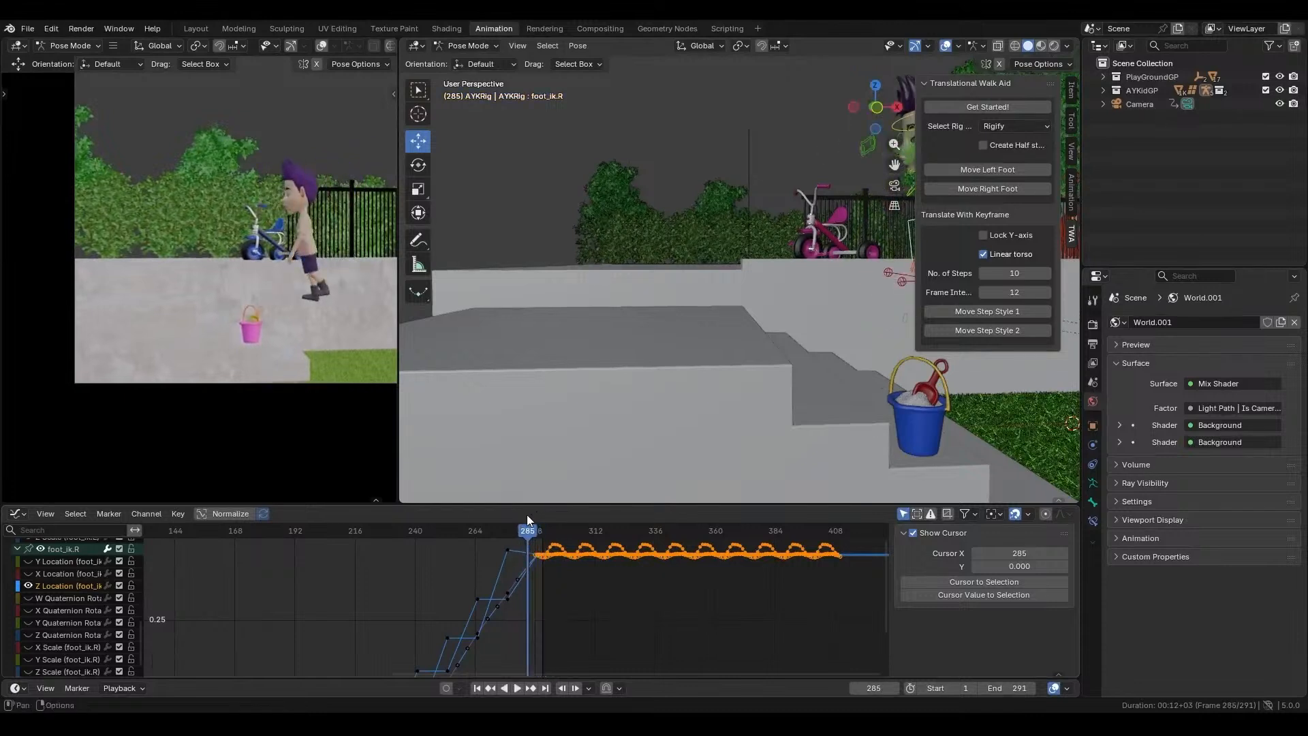
key(Escape)
key(space)
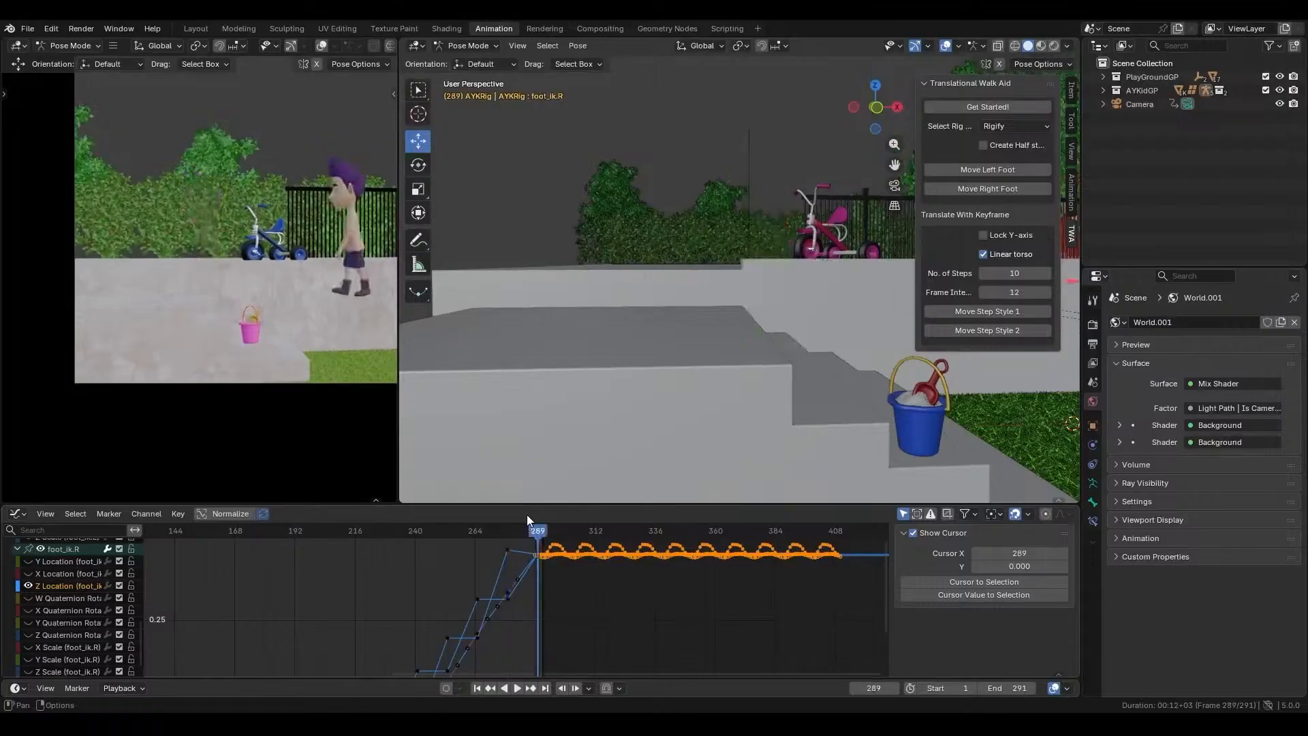
- Select the Y Location channels of the torso and left foot controls together to bring back their curves
scroll(83, 596, up, 5)
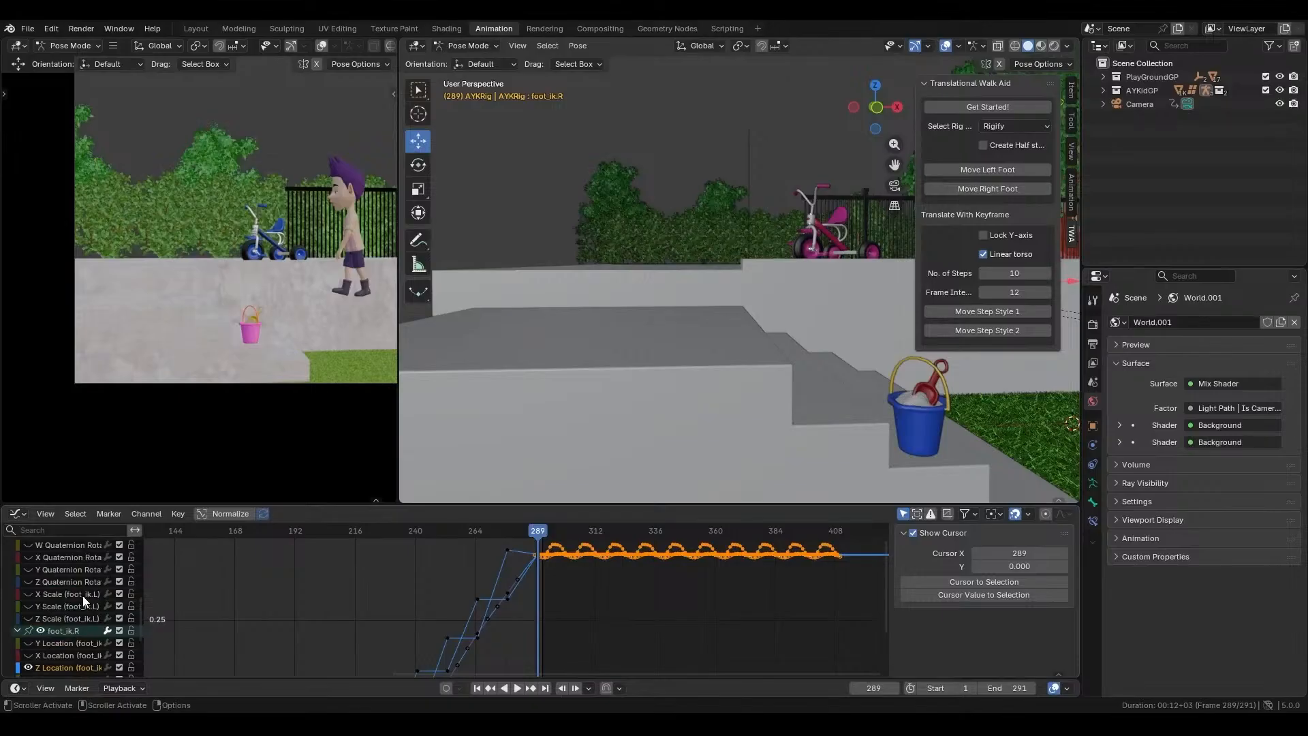
scroll(84, 595, up, 3)
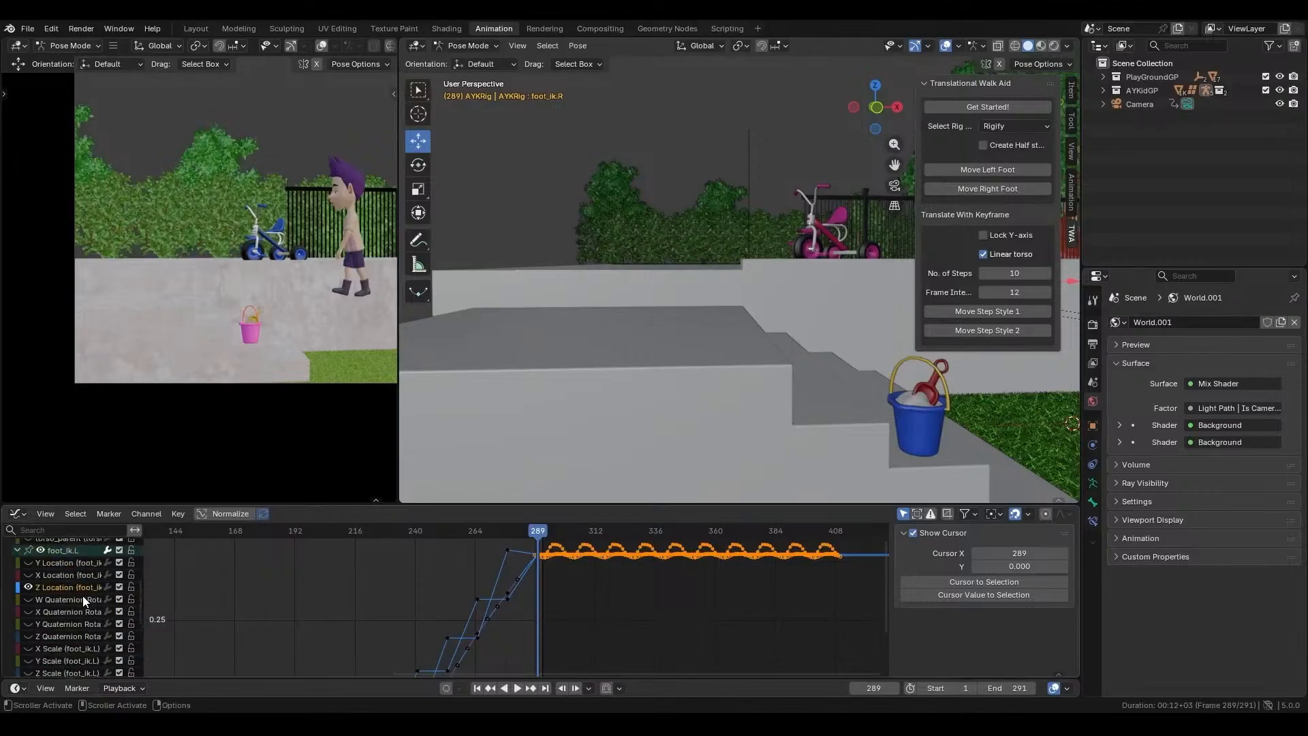
scroll(84, 596, up, 6)
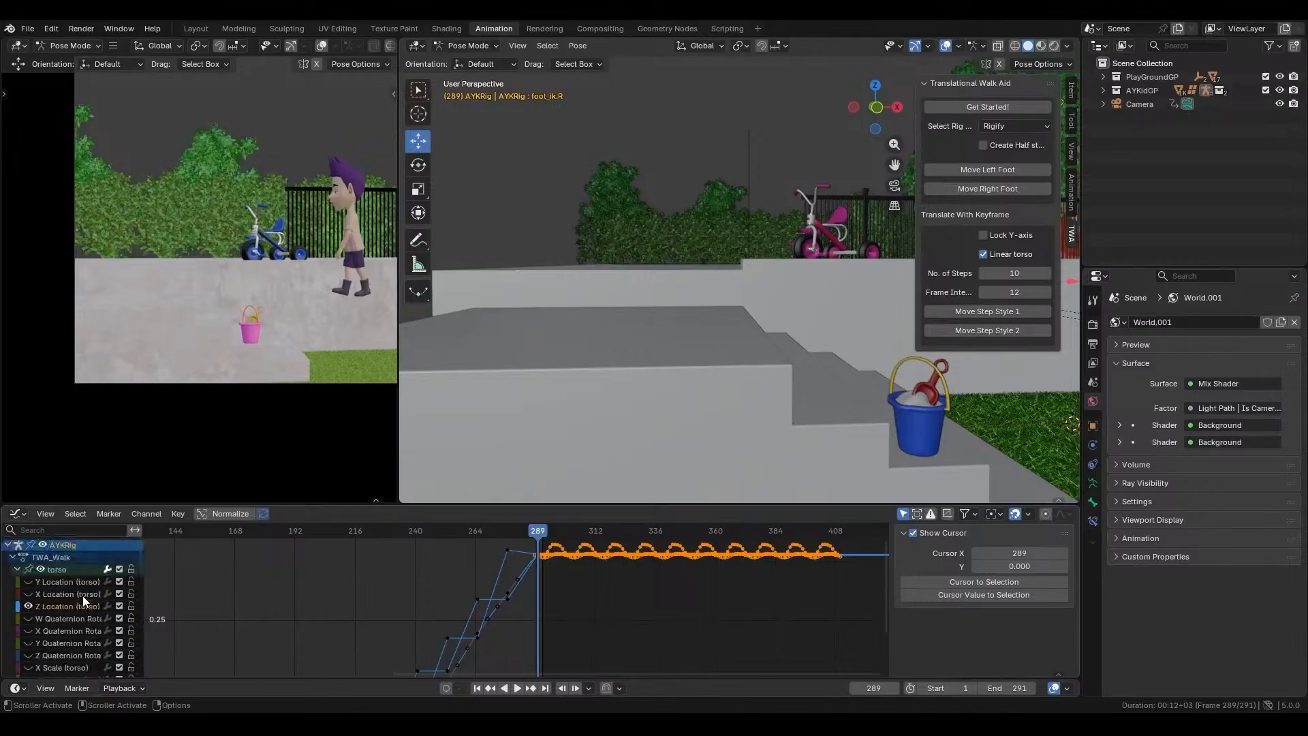
click(73, 594)
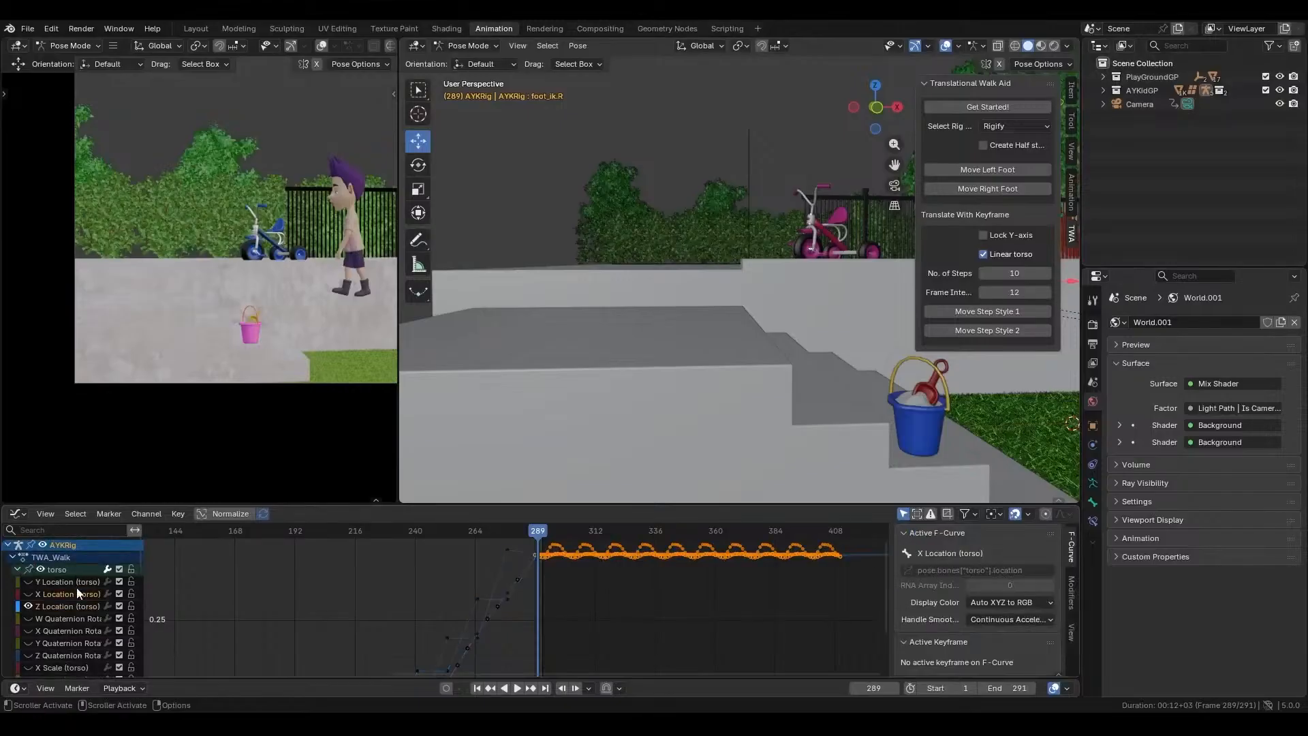
click(76, 582)
scroll(76, 583, down, 5)
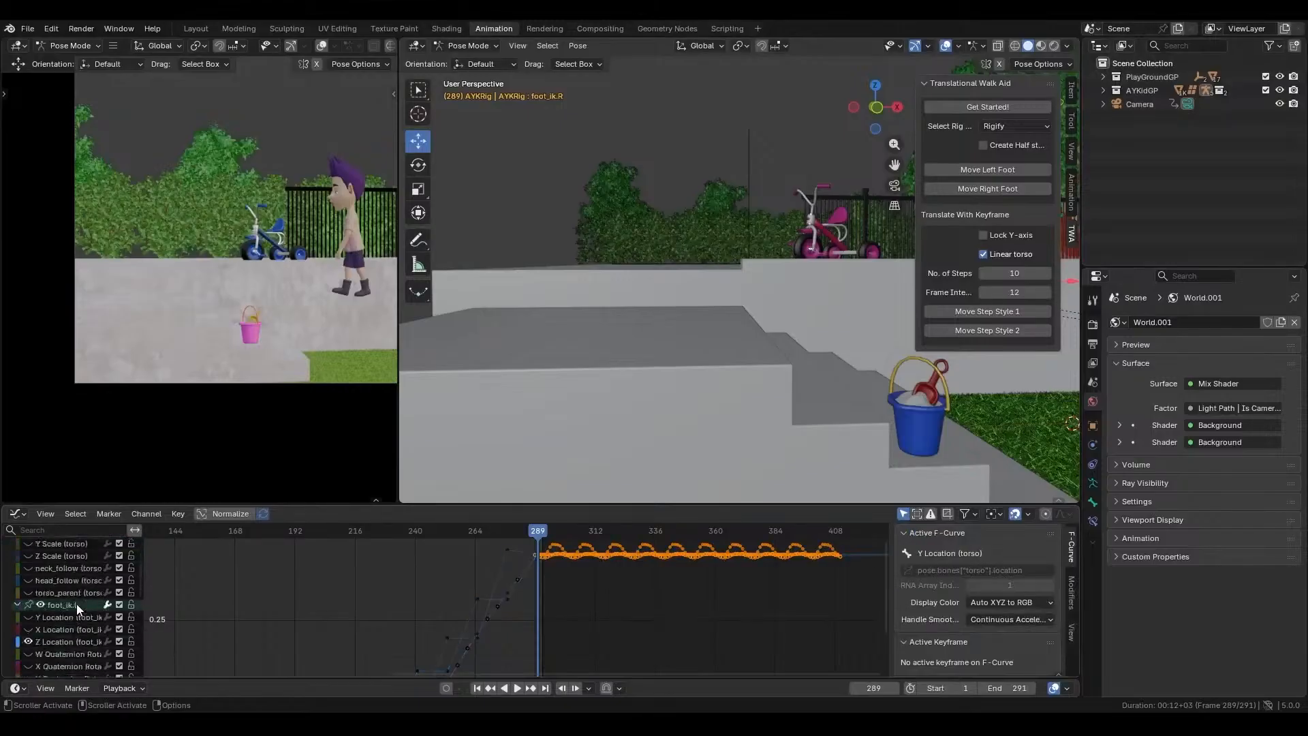
click(72, 618)
scroll(76, 622, down, 5)
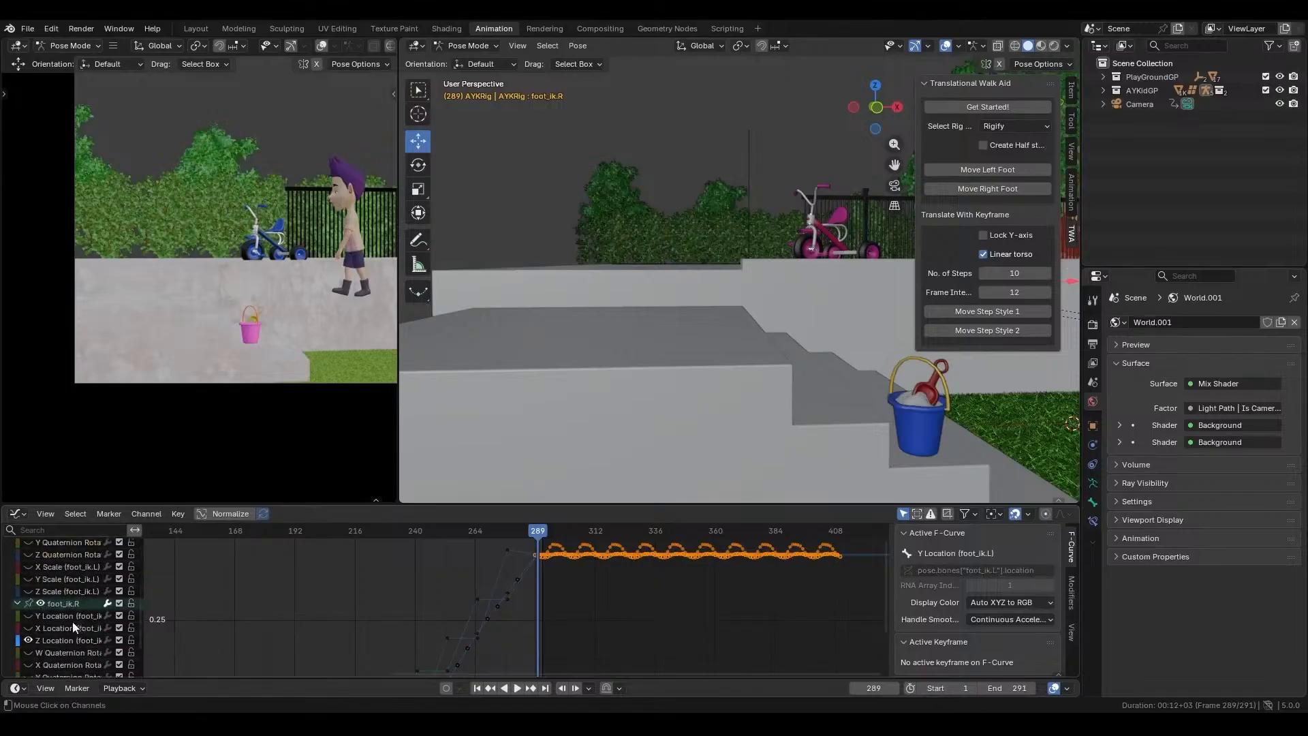
- Isolate the Y Location curves of the torso and both foot IK bones and select them all for editing
click(68, 618)
key(shift+h)
key(a)
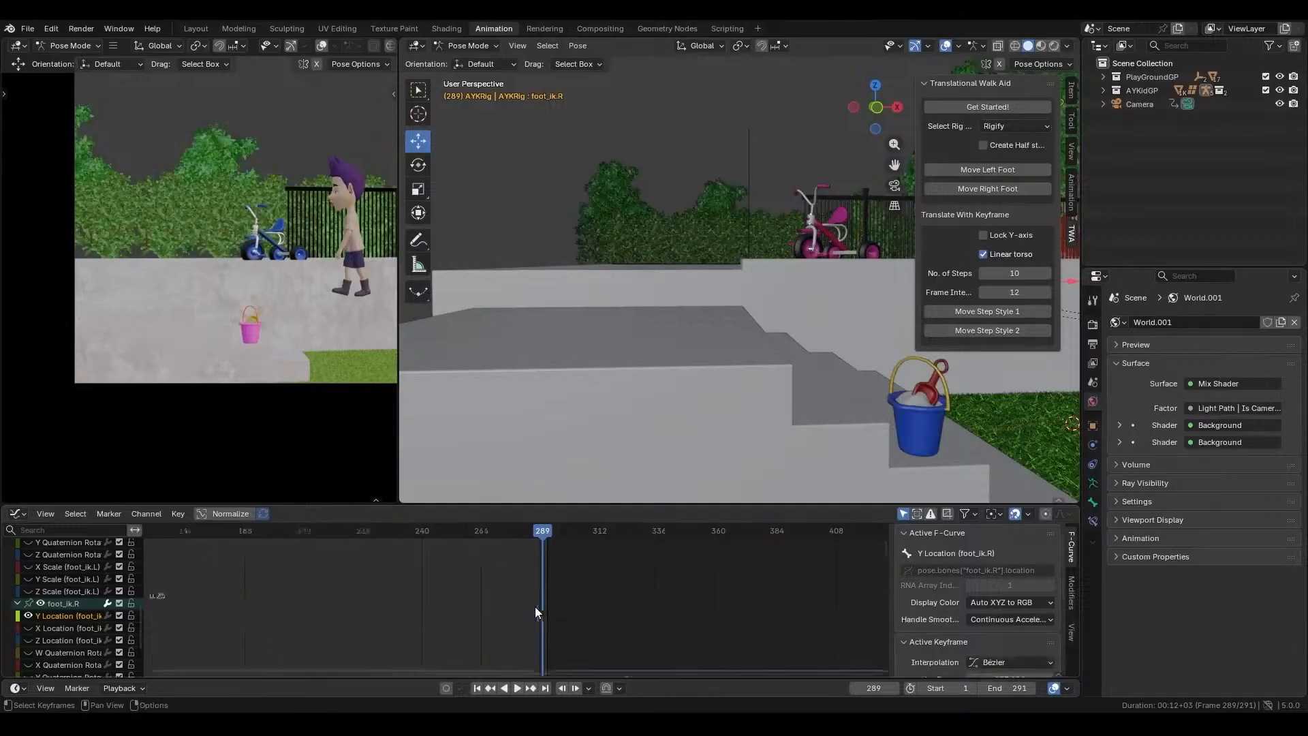
key(Home)
- Select the Y Location keyframes from frame 289 onward on the visible curves
click(681, 574)
drag(650, 585, 688, 617)
middle_drag(635, 584, 539, 562)
drag(545, 569, 631, 615)
drag(817, 585, 592, 656)
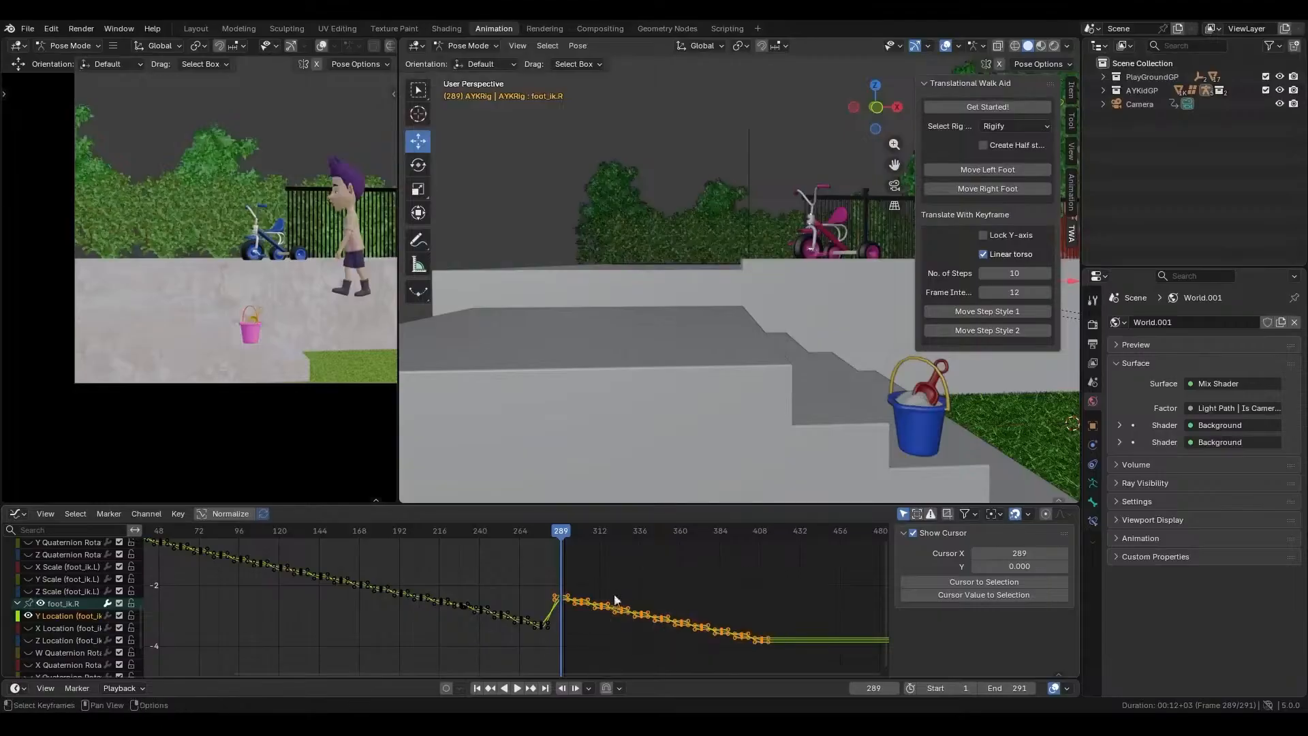
- Move the selected Y Location keyframes down in value only so they line up with the earlier walk section
scroll(586, 598, up, 11)
middle_drag(657, 607, 503, 634)
scroll(503, 634, up, 2)
key(g)
key(y)
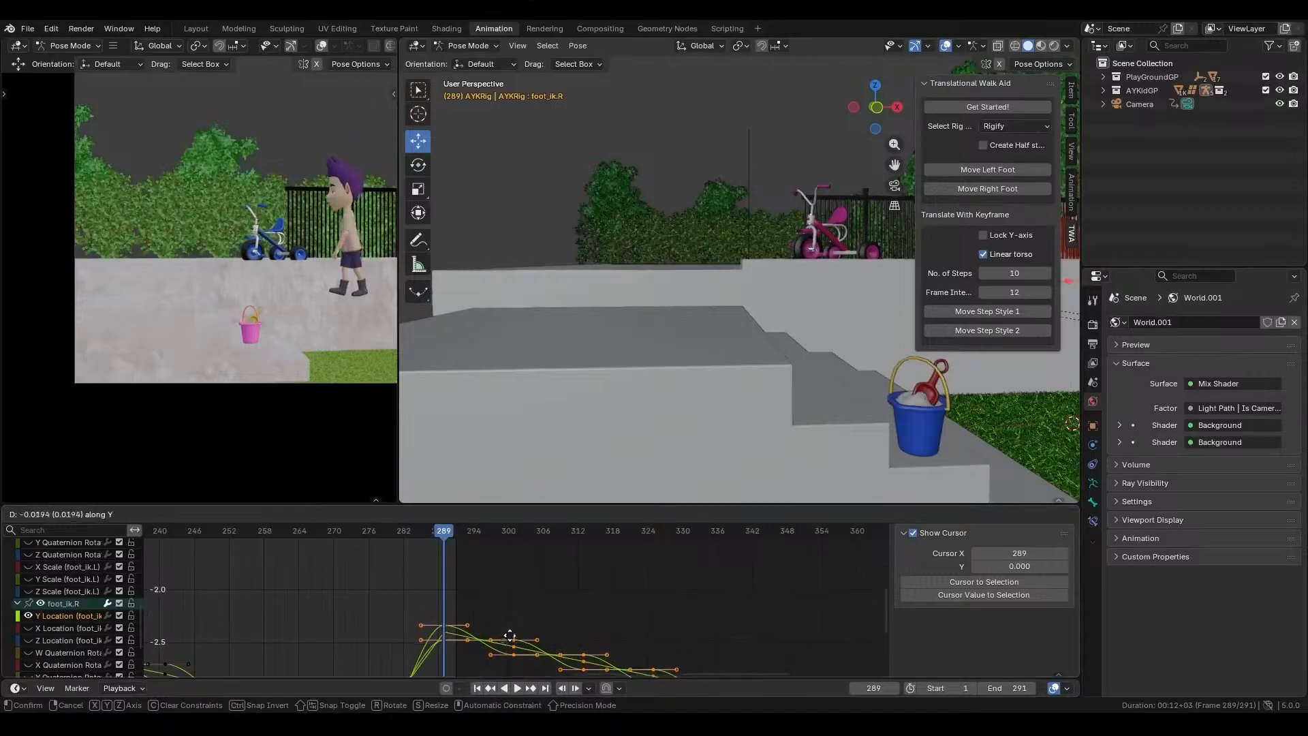
mouse_move(515, 591)
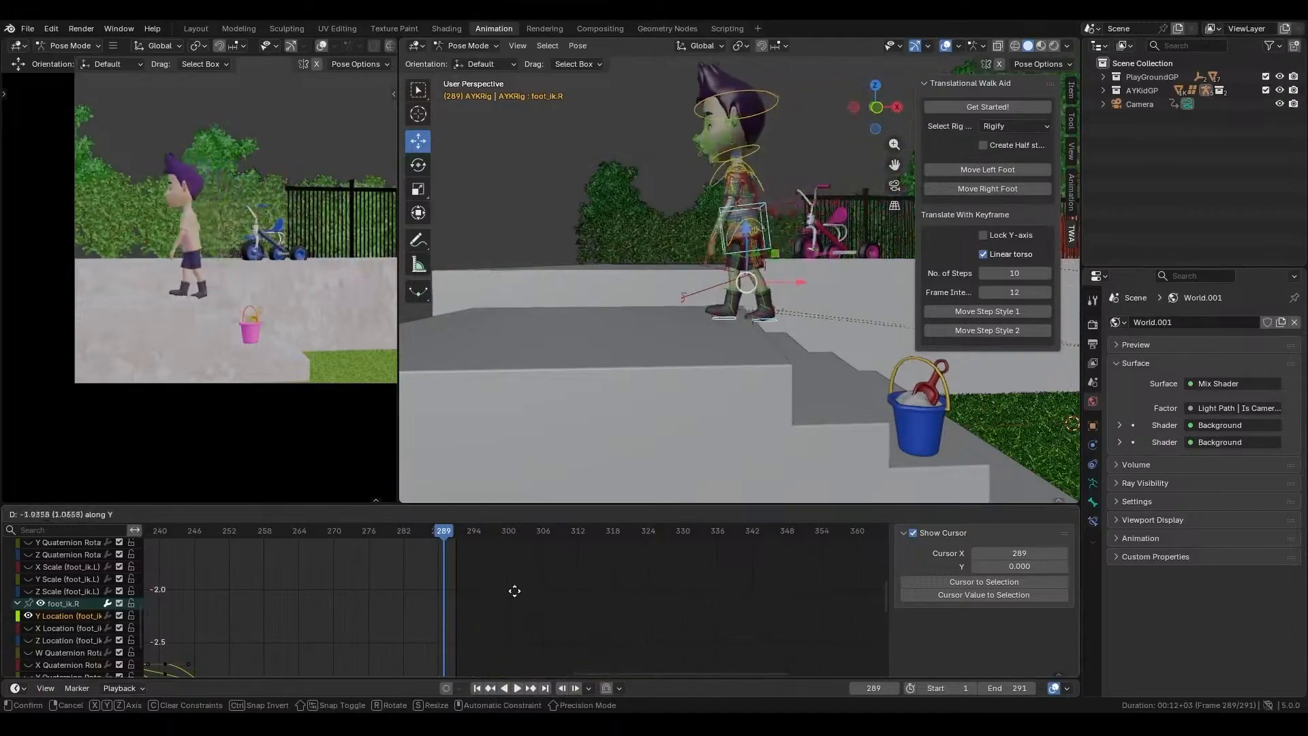
click(513, 607)
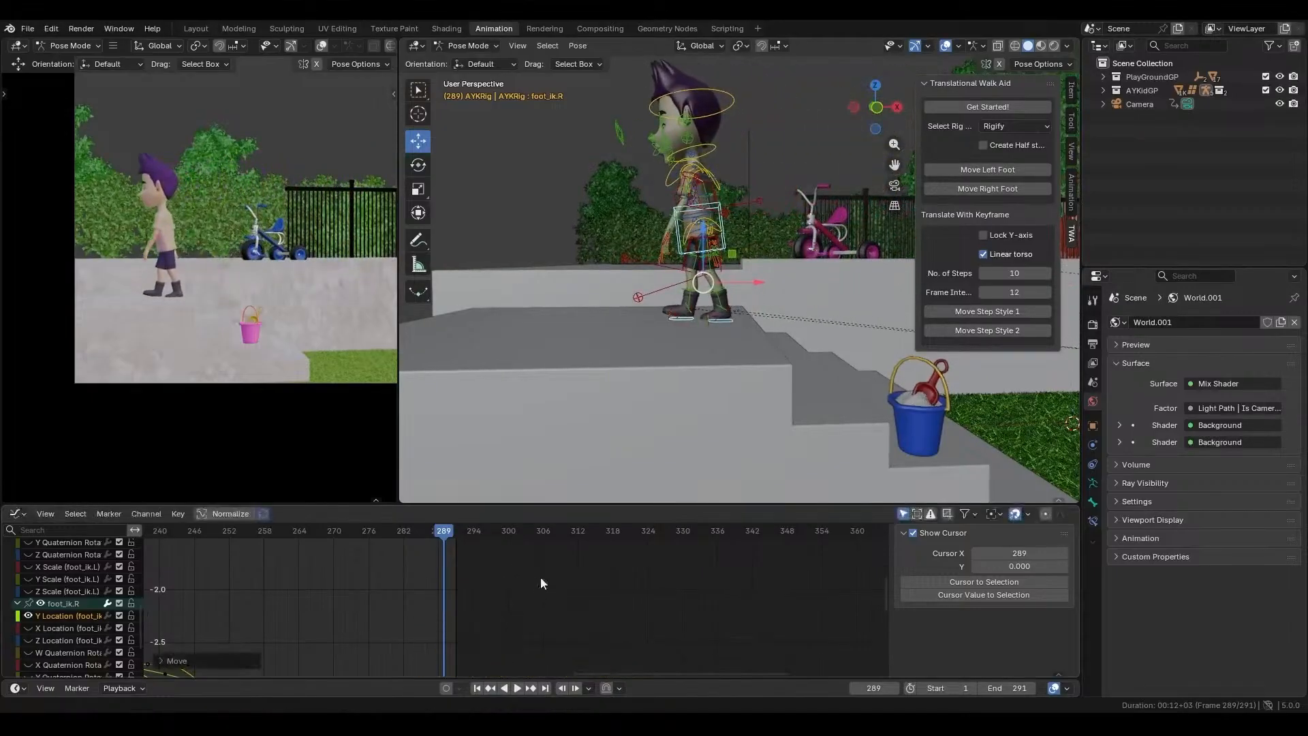
- Fine-tune the selected keyframes' value offset around frame 289 so the curves continue smoothly from the preceding section
key(Home)
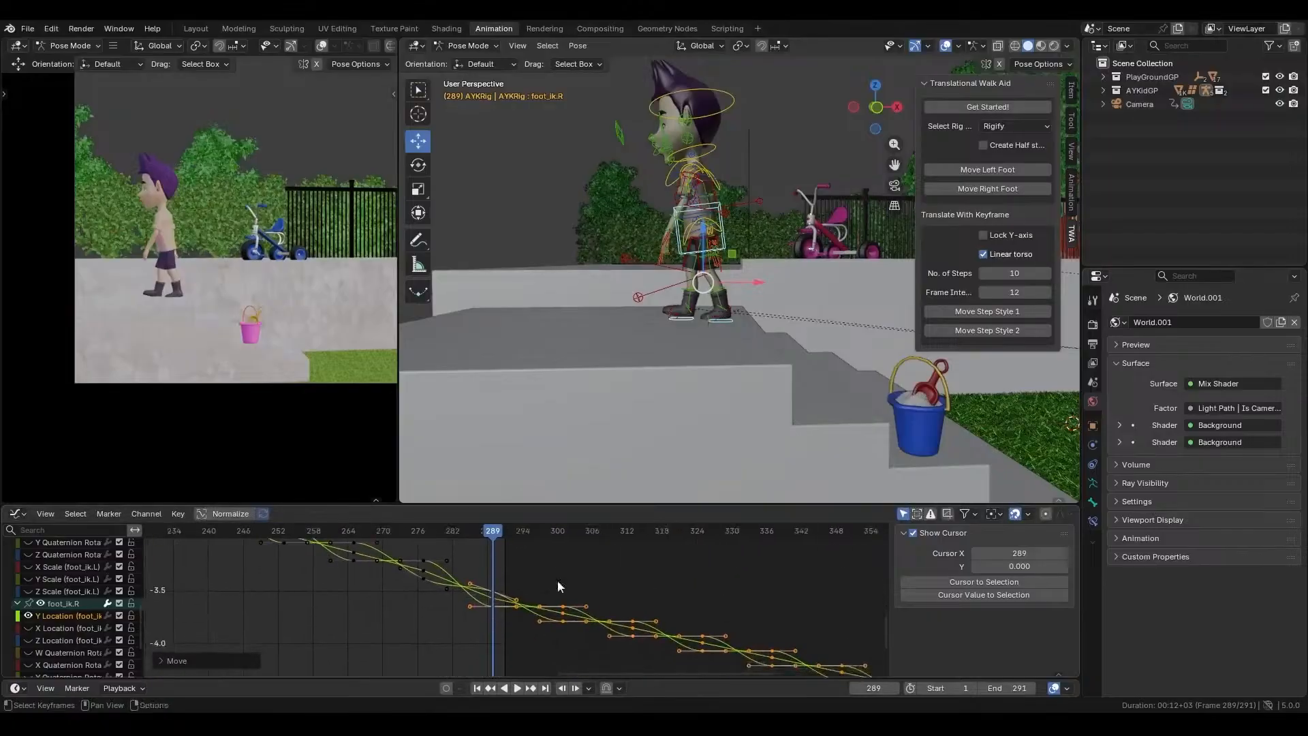
scroll(555, 582, up, 4)
middle_drag(566, 578, 648, 599)
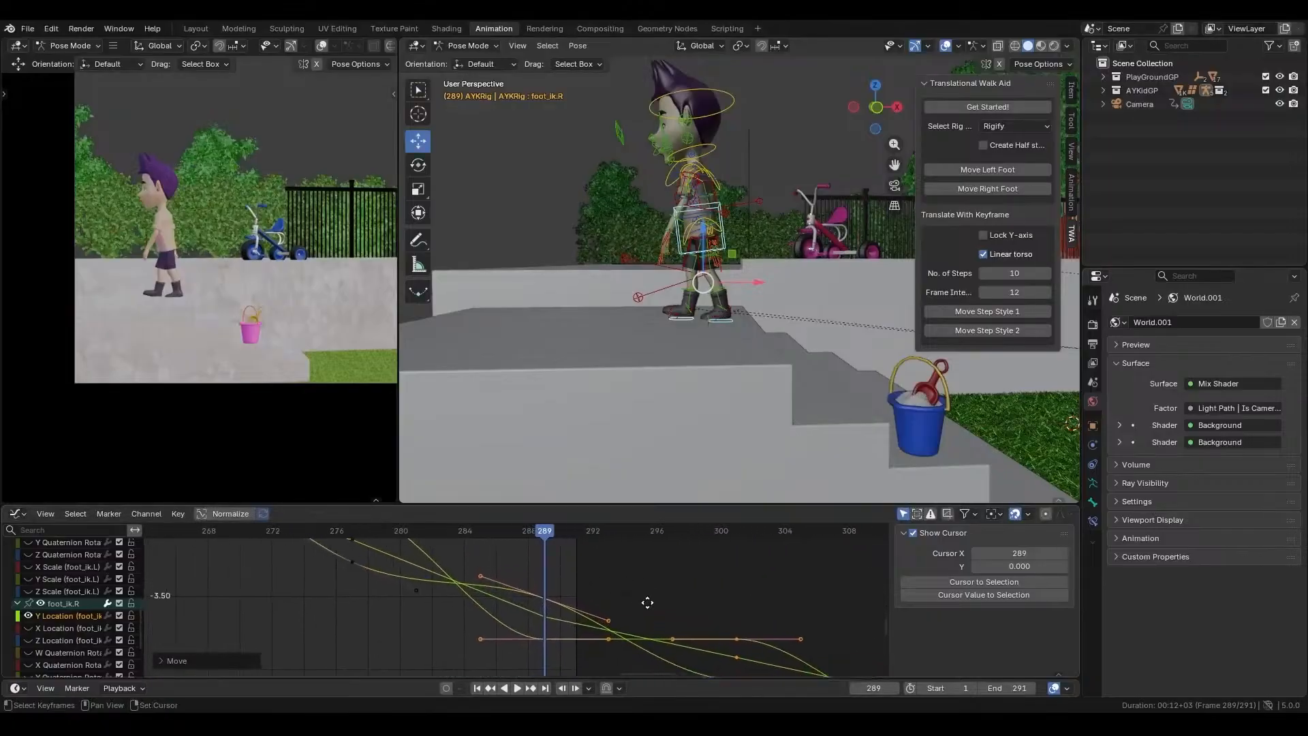
key(g)
key(y)
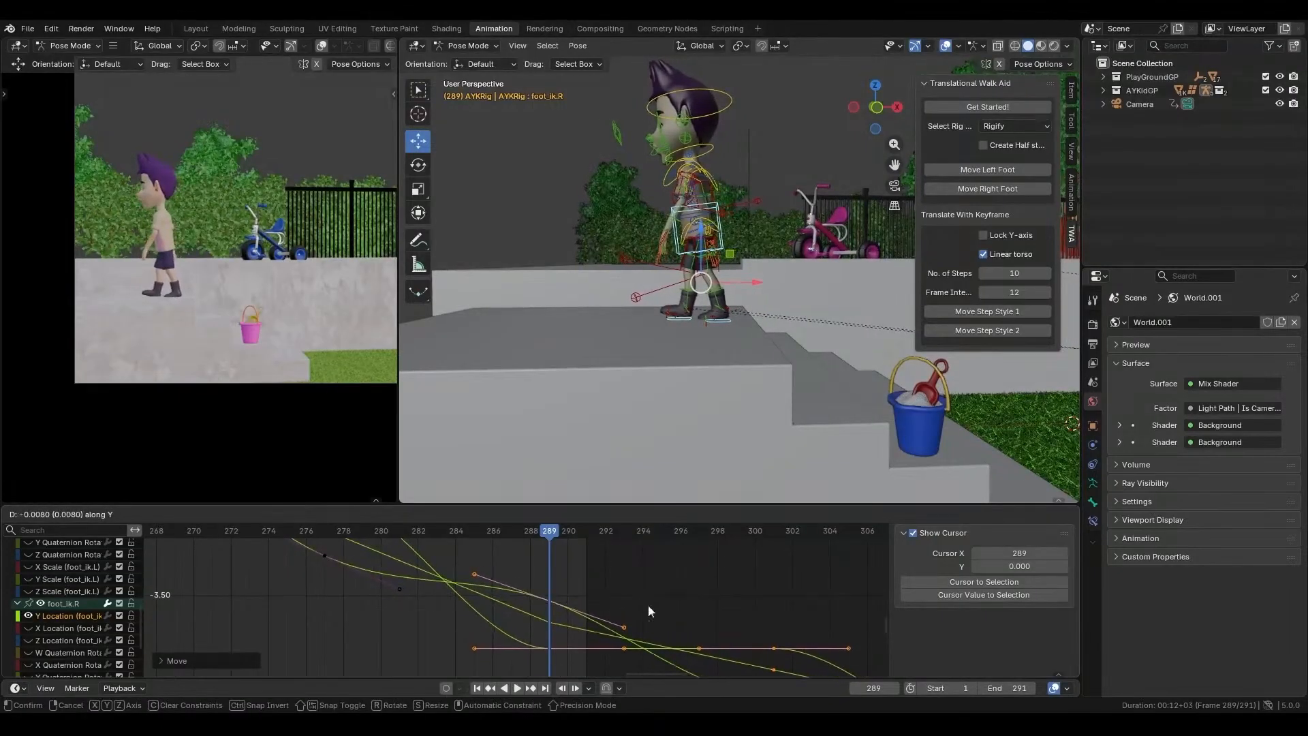
click(648, 605)
scroll(644, 604, down, 6)
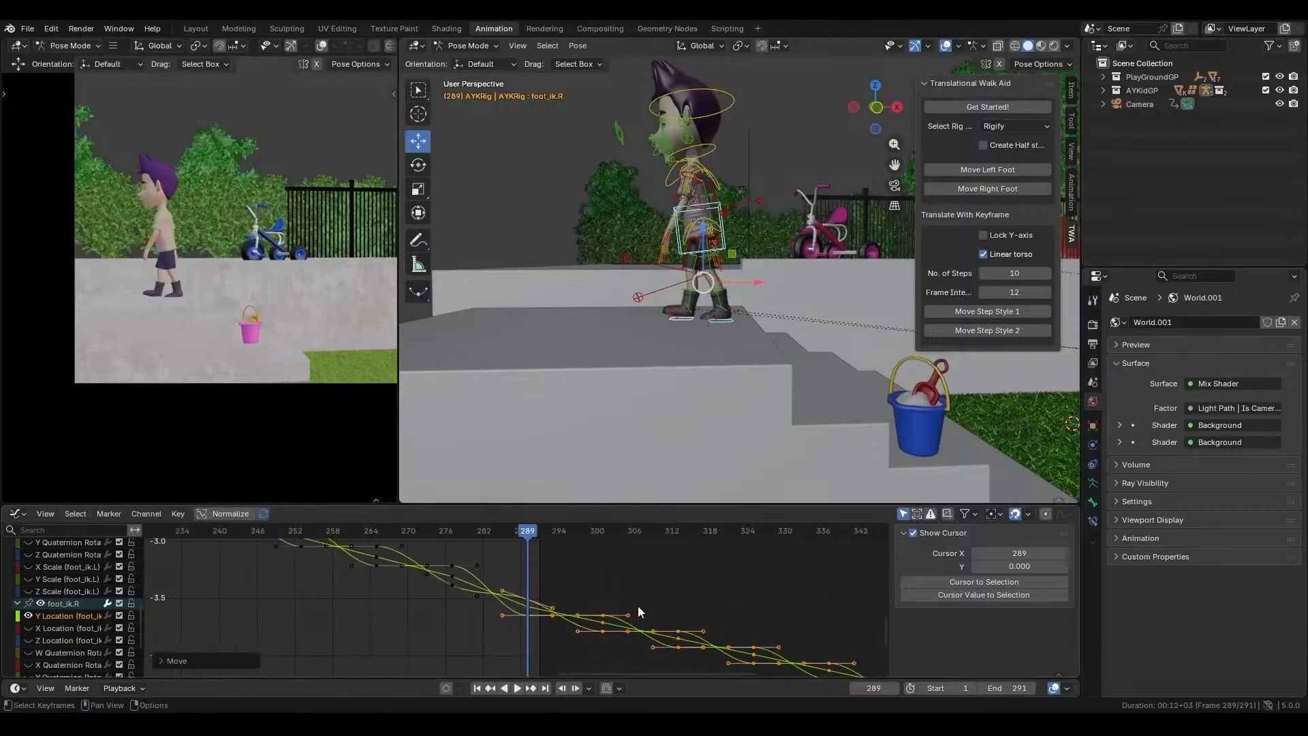
- Compare the feet at frames 277 and 289, and raise the selected Y Location keyframes slightly to correct the forward position
drag(526, 531, 451, 545)
scroll(731, 353, up, 5)
middle_drag(730, 353, 702, 370)
scroll(769, 374, down, 3)
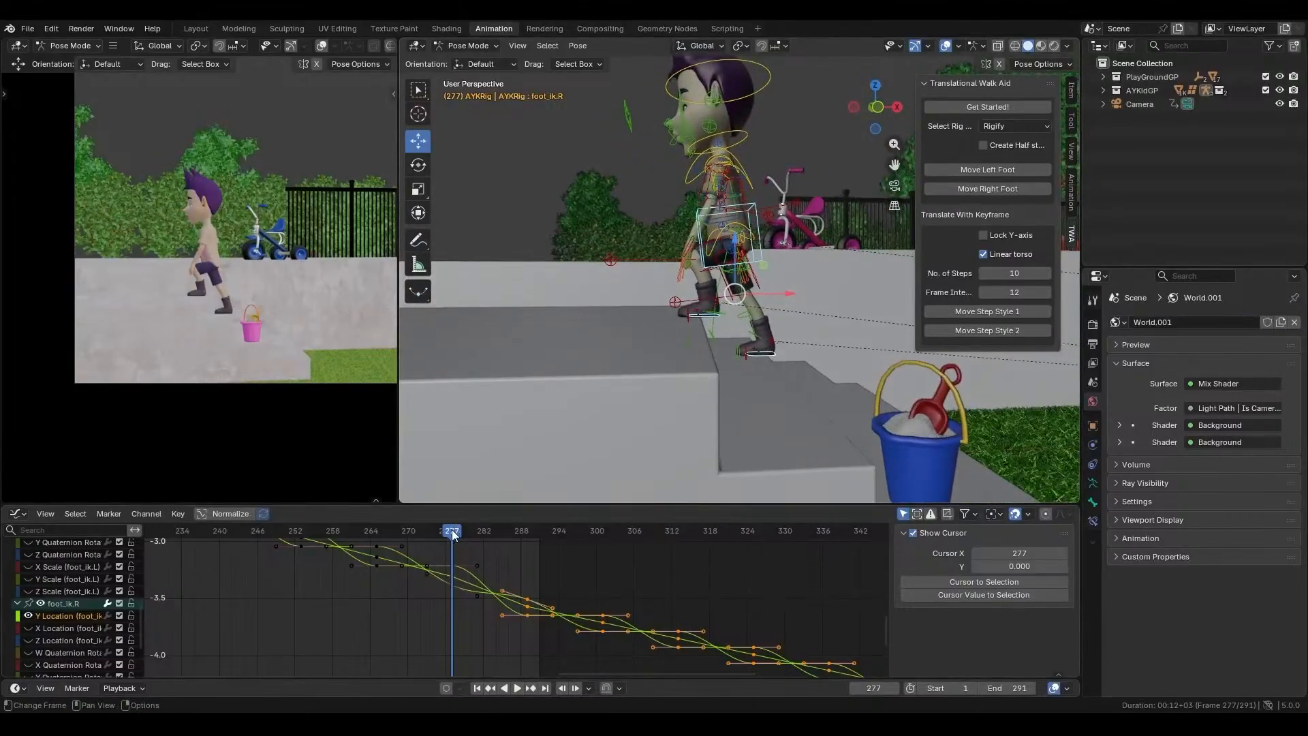
drag(452, 529, 530, 539)
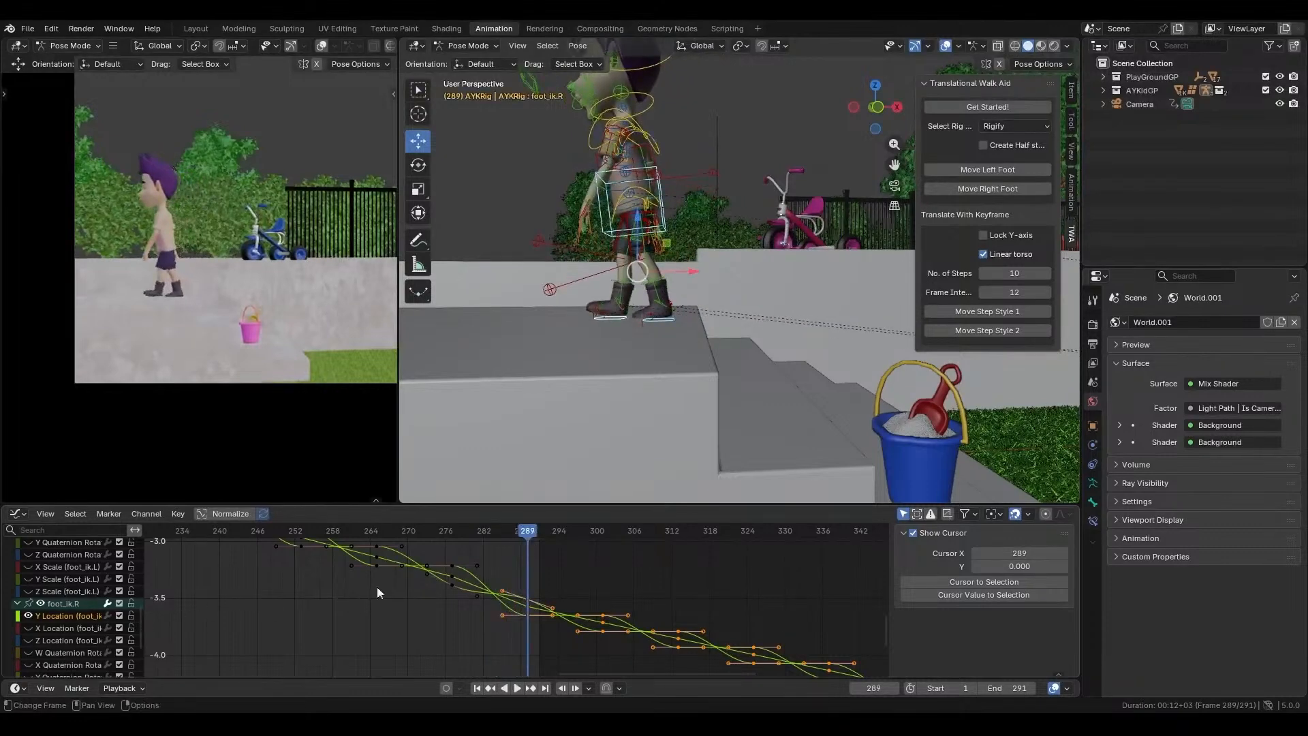
scroll(571, 361, up, 2)
middle_drag(600, 352, 659, 290)
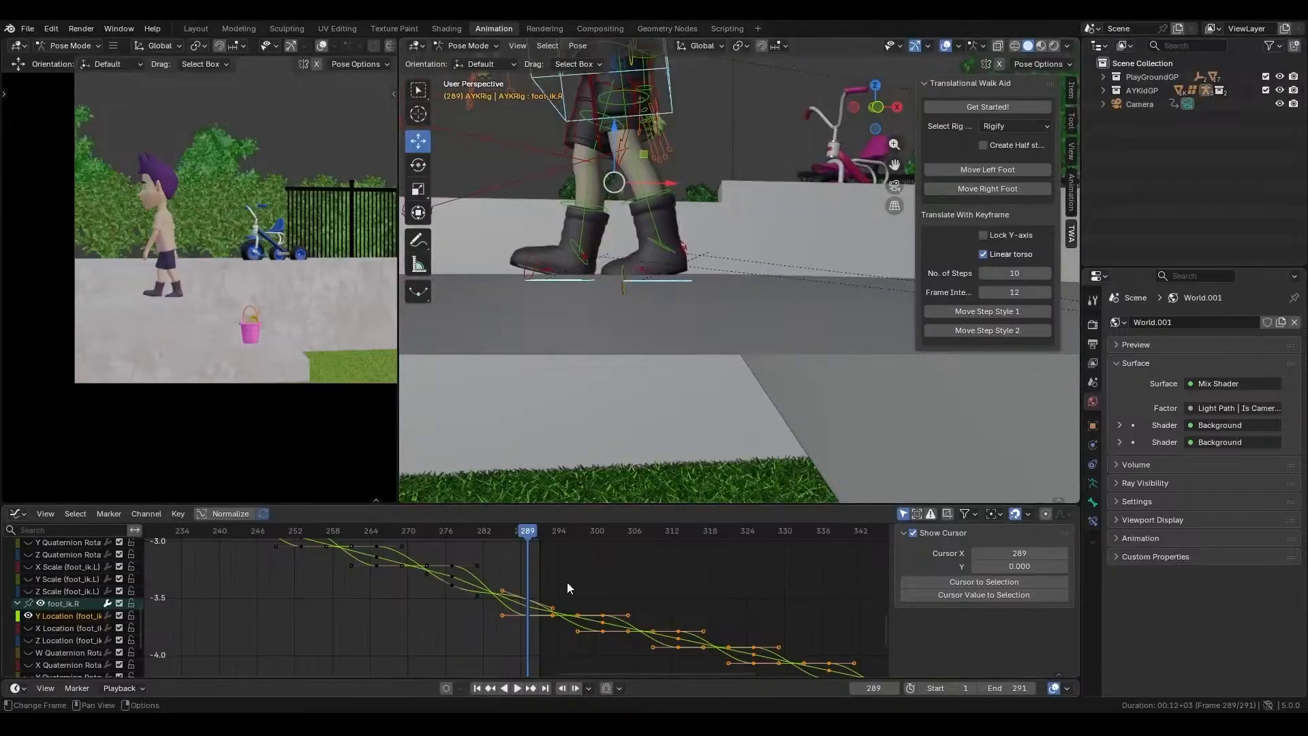
key(g)
key(y)
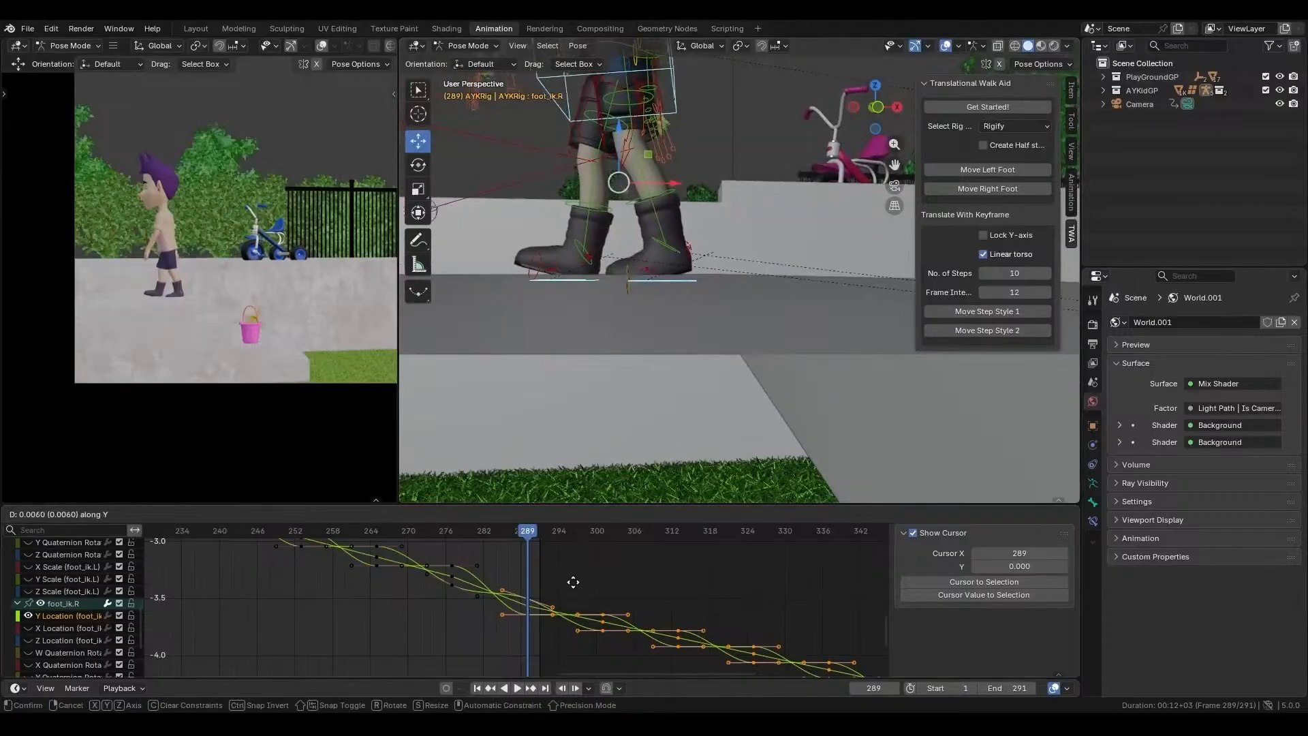
click(574, 576)
middle_drag(688, 360, 683, 369)
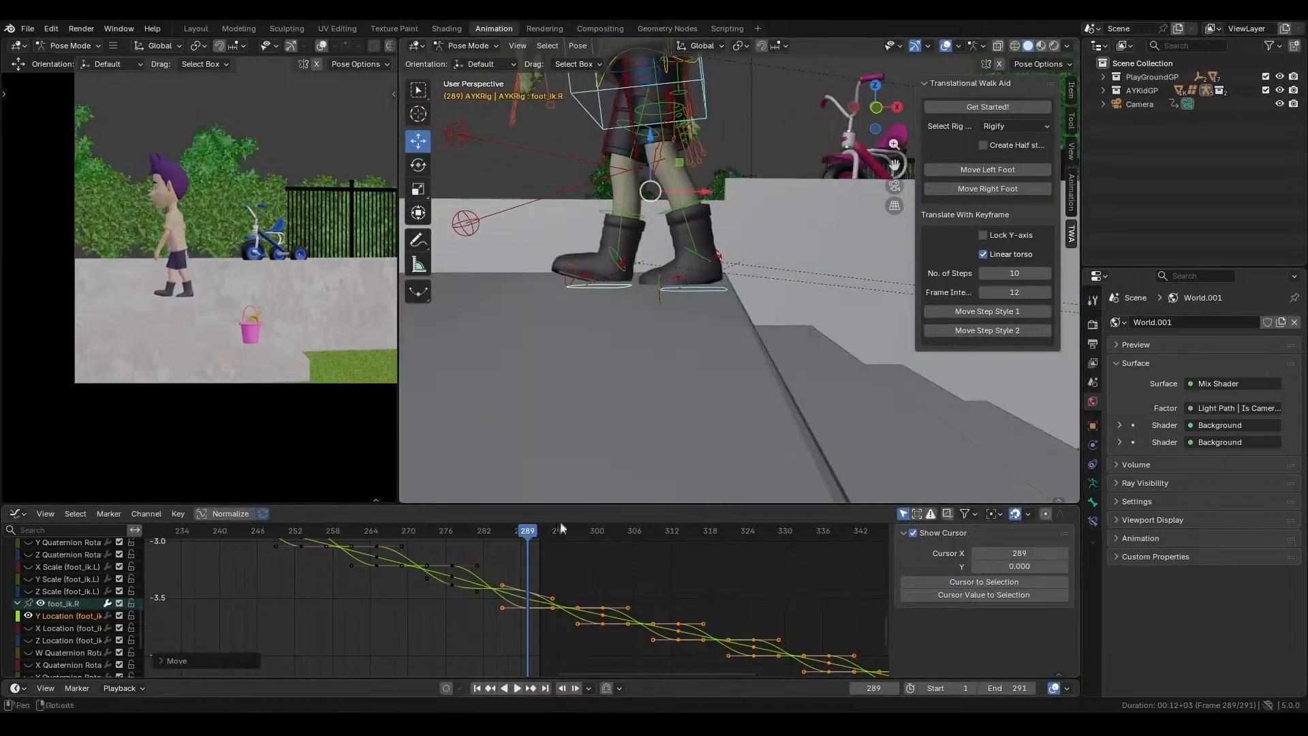
mouse_move(528, 532)
mouse_down()
mouse_move(452, 538)
mouse_move(528, 546)
mouse_up()
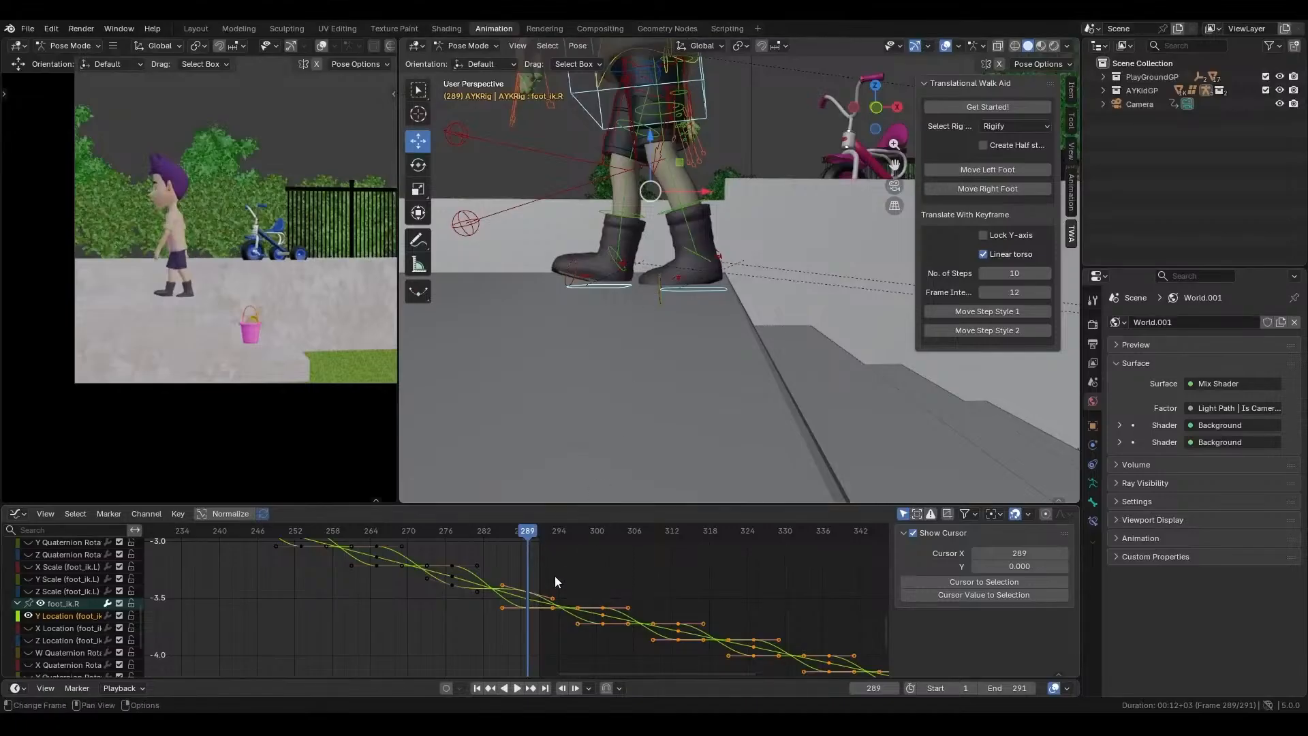
- Show only the Z Location curves of the torso, foot_ik.L and foot_ik.R
scroll(75, 594, up, 5)
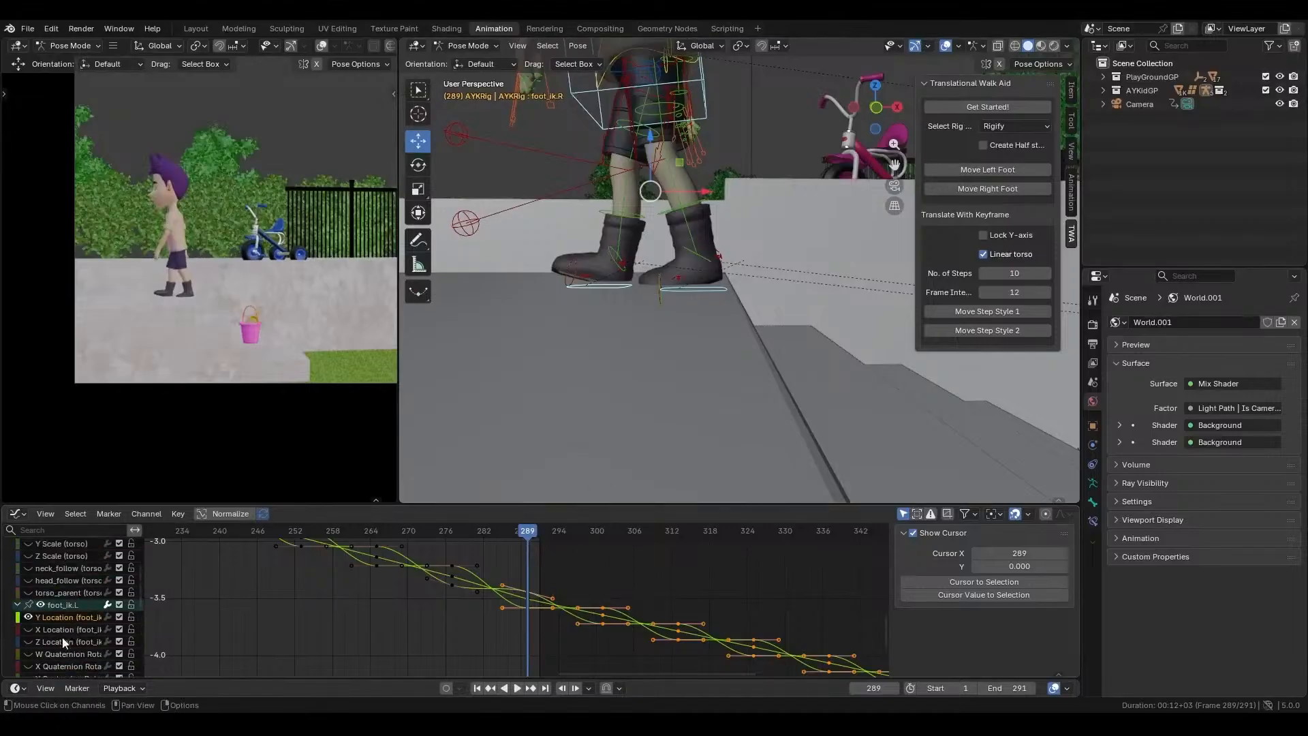
click(62, 643)
scroll(75, 600, up, 5)
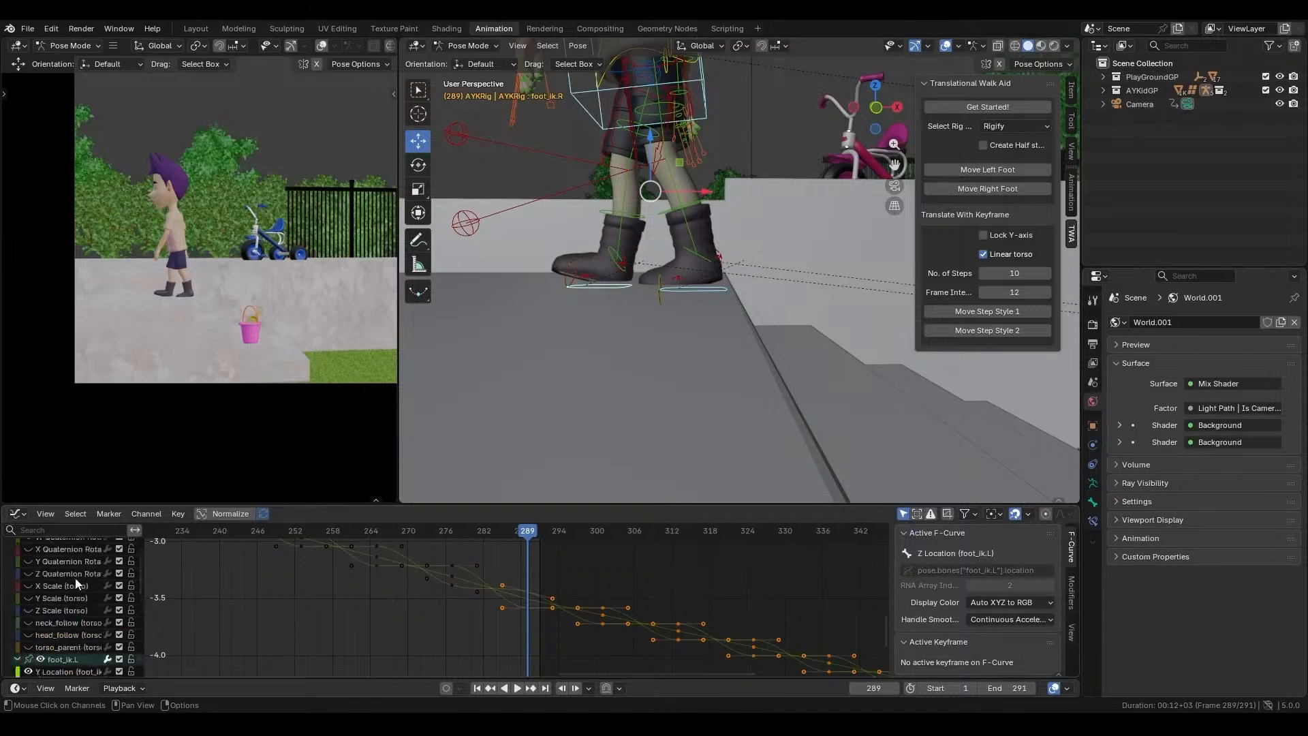
click(73, 607)
scroll(74, 607, down, 6)
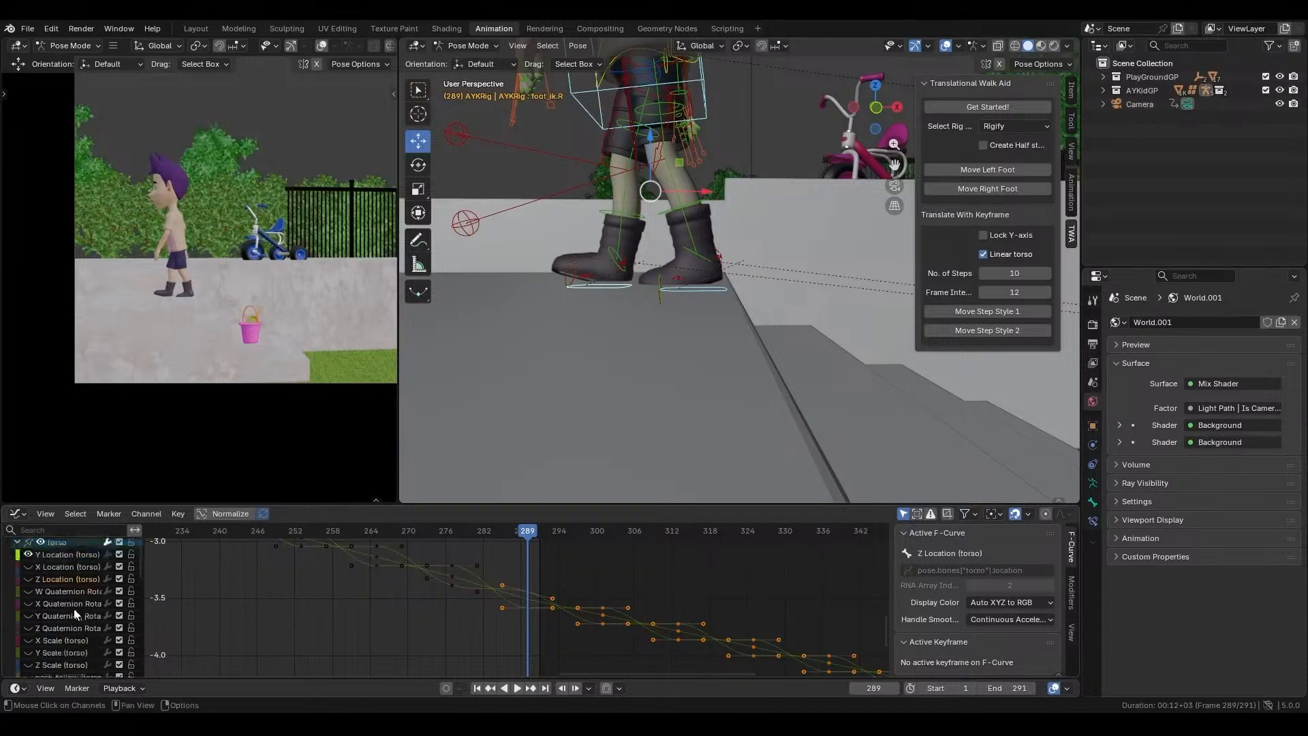
scroll(73, 608, down, 5)
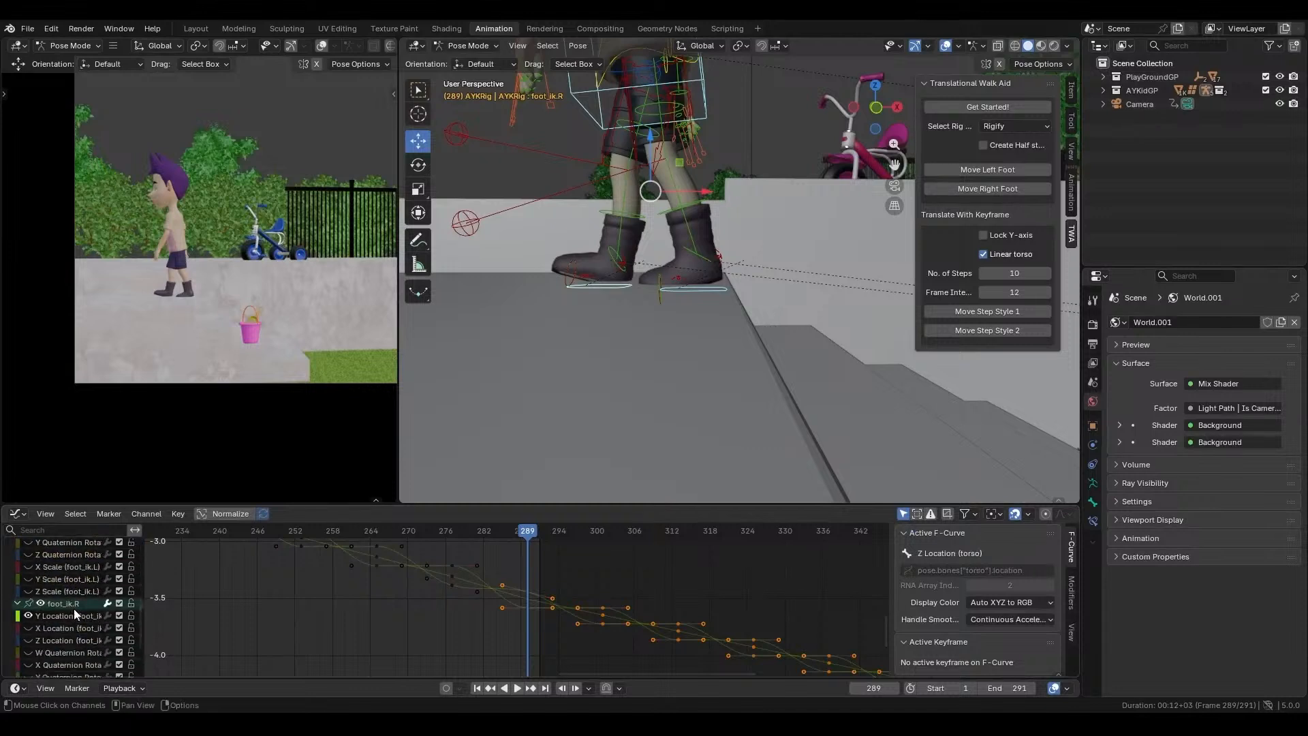
click(68, 613)
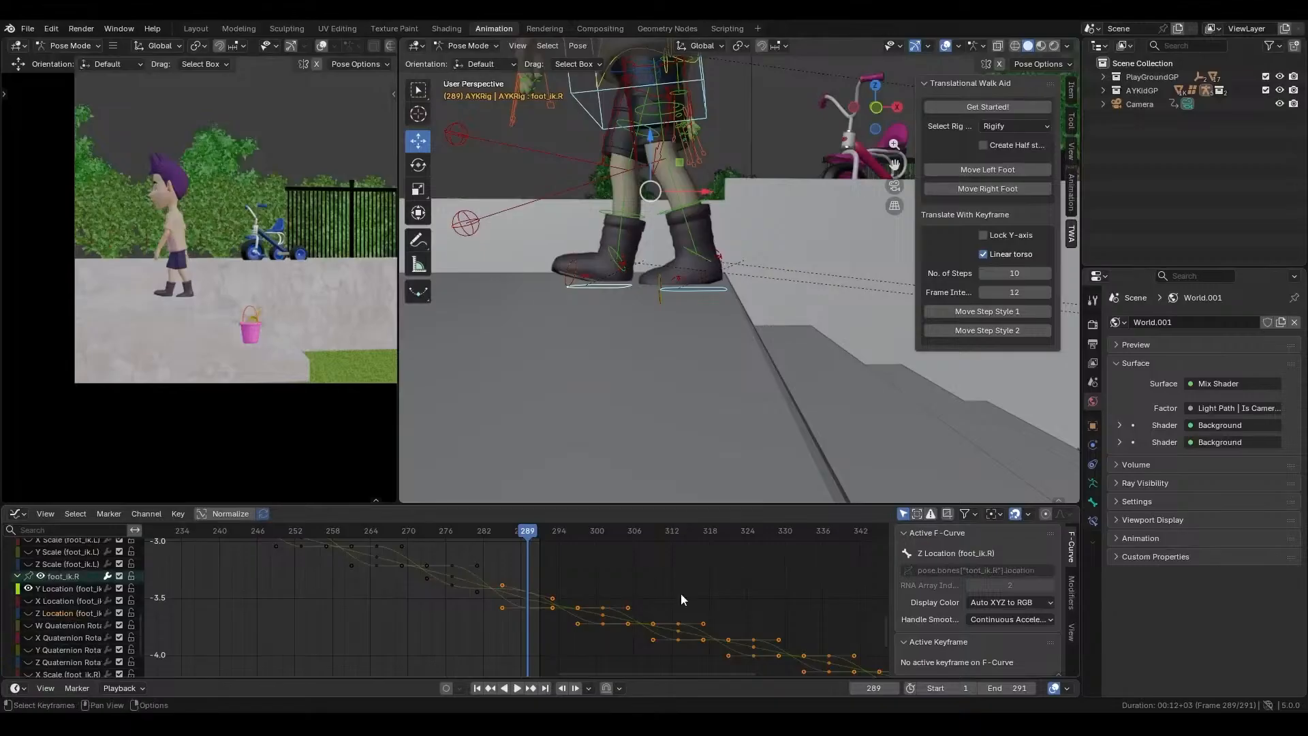
key(h)
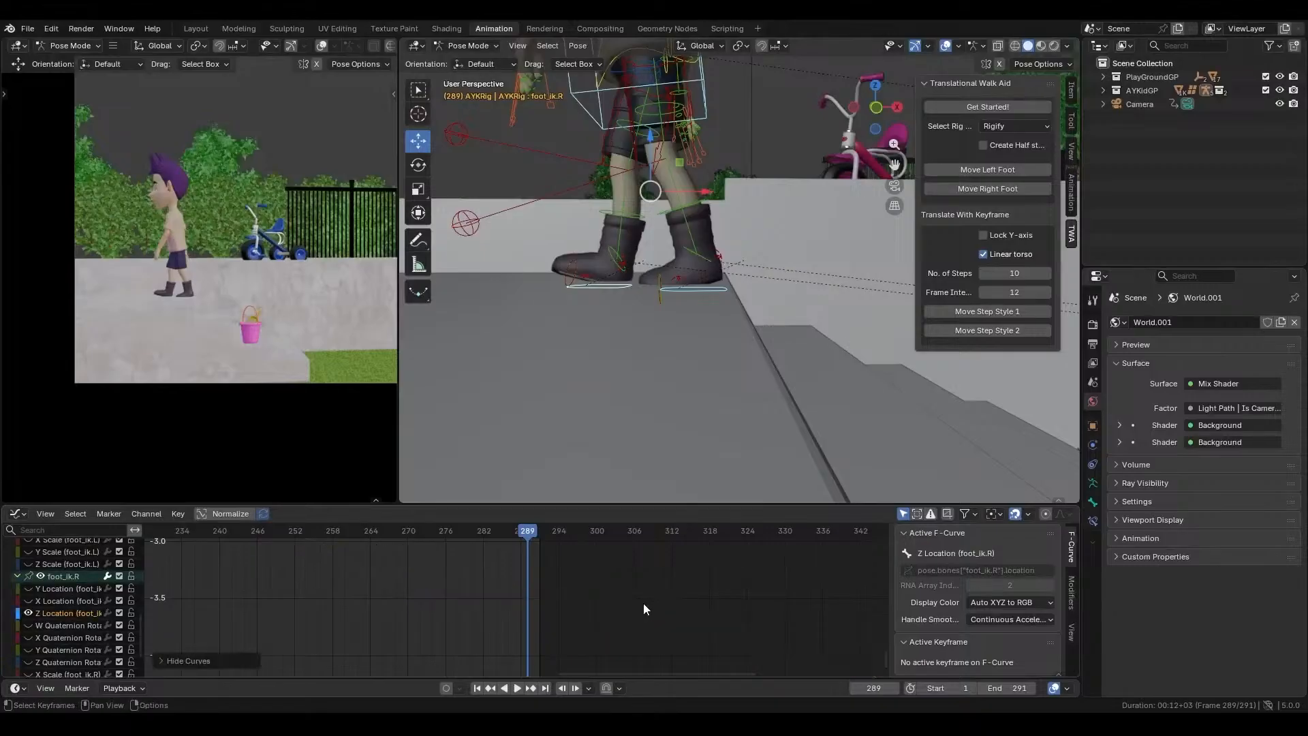
- Select the Z Location keyframes from frame 289 onward on all three curves
key(a)
key(Home)
middle_drag(706, 583, 530, 630)
drag(768, 552, 484, 623)
- Raise the selected Z Location keyframes slightly in value so the feet rest on the top platform
scroll(504, 629, up, 16)
middle_drag(549, 624, 643, 662)
scroll(607, 665, up, 5)
key(g)
key(y)
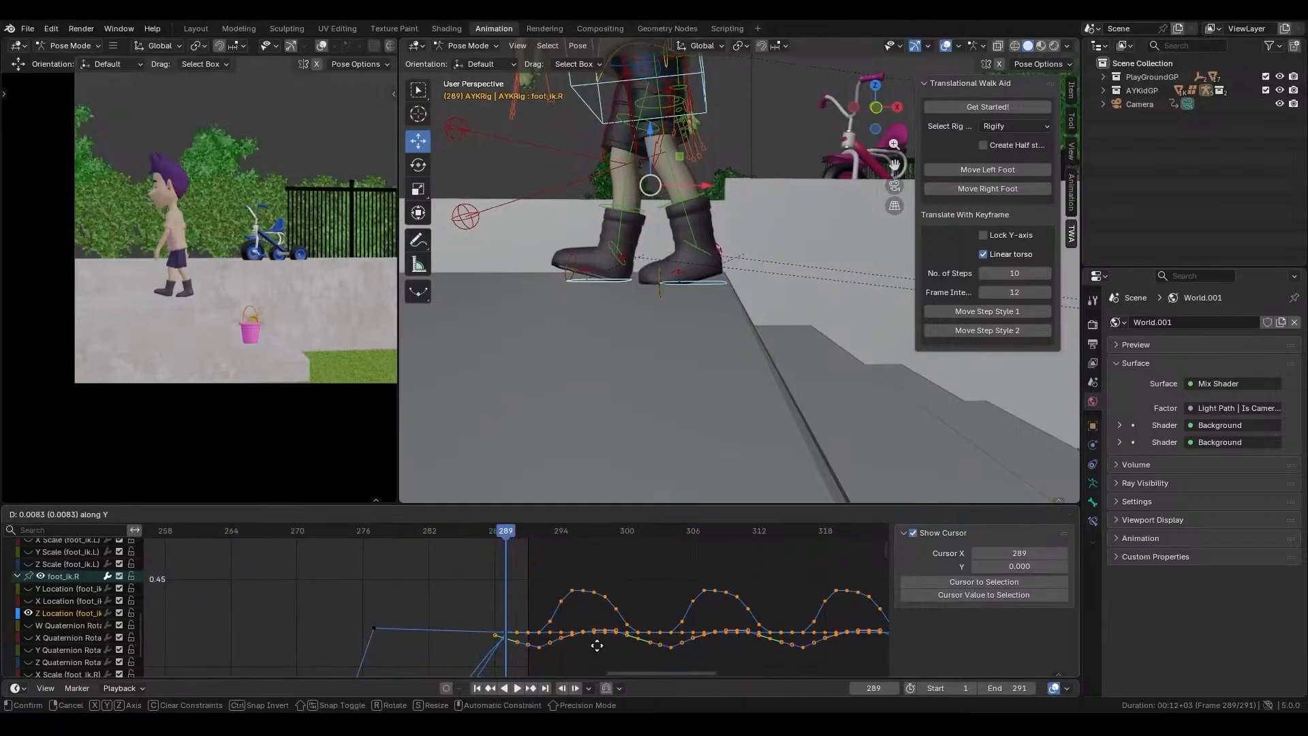
click(597, 644)
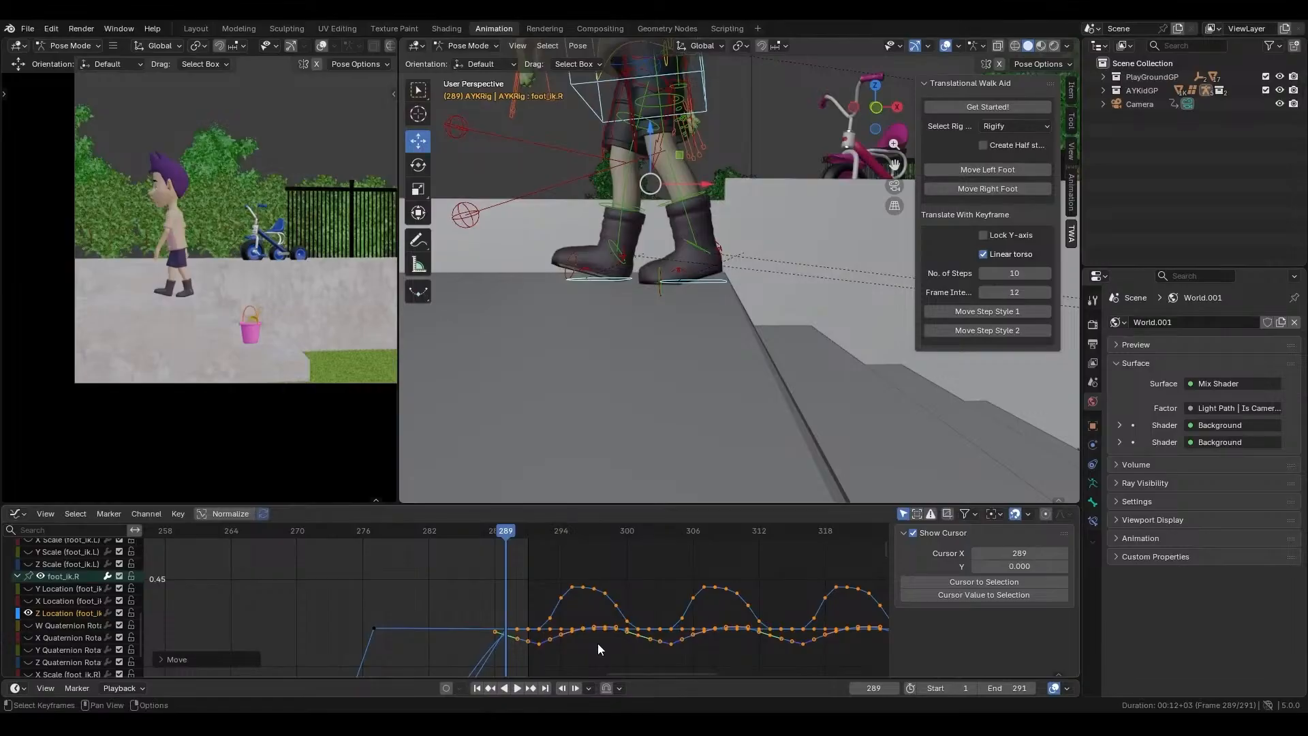
- Inspect the stair step around frames 279 and 280, and select the left foot's IK control at frame 279
drag(502, 535, 411, 619)
scroll(730, 338, down, 2)
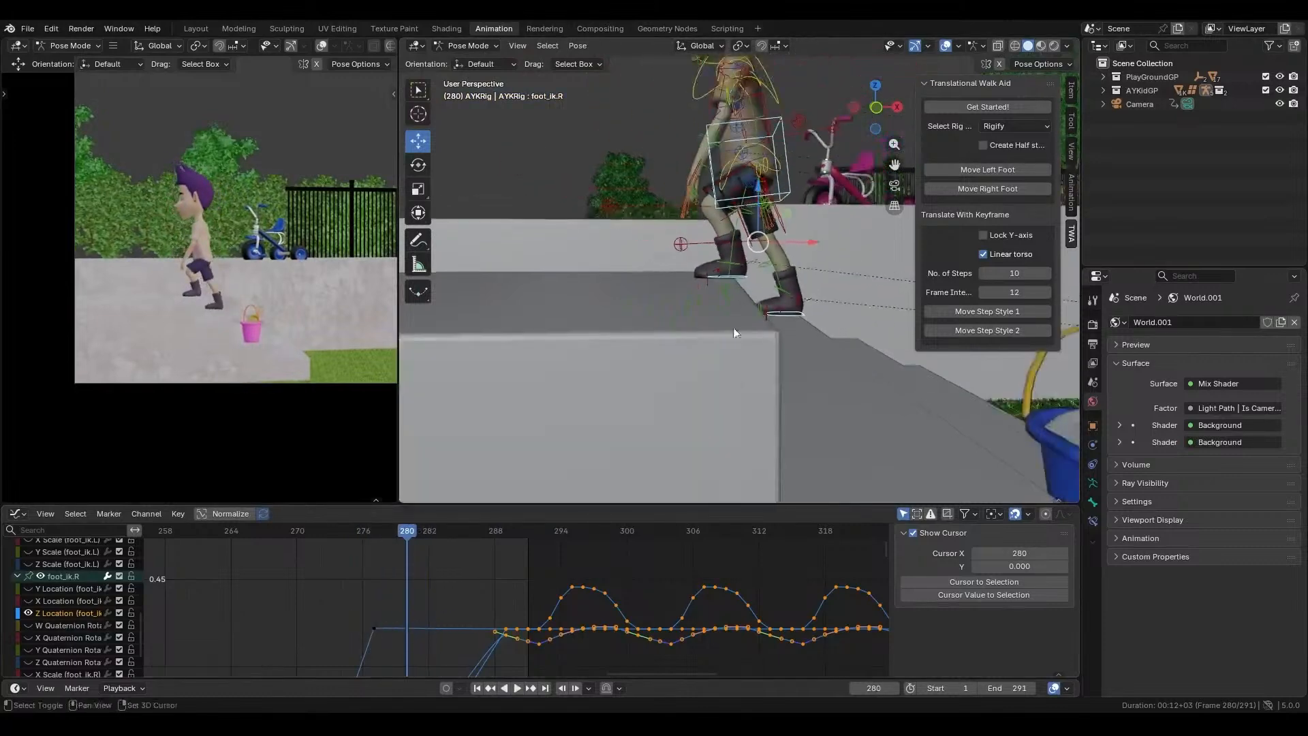
scroll(730, 338, up, 6)
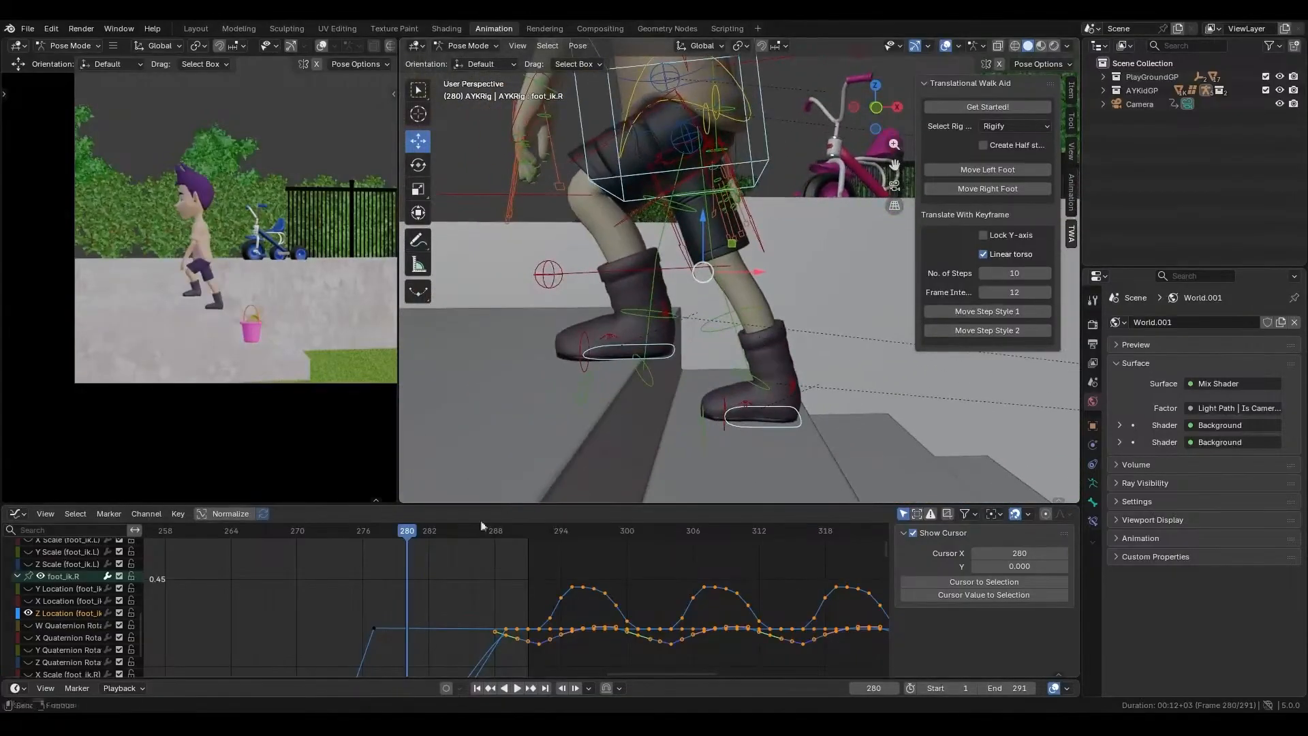
mouse_move(396, 532)
mouse_down()
mouse_move(329, 537)
mouse_move(396, 536)
mouse_up()
click(629, 353)
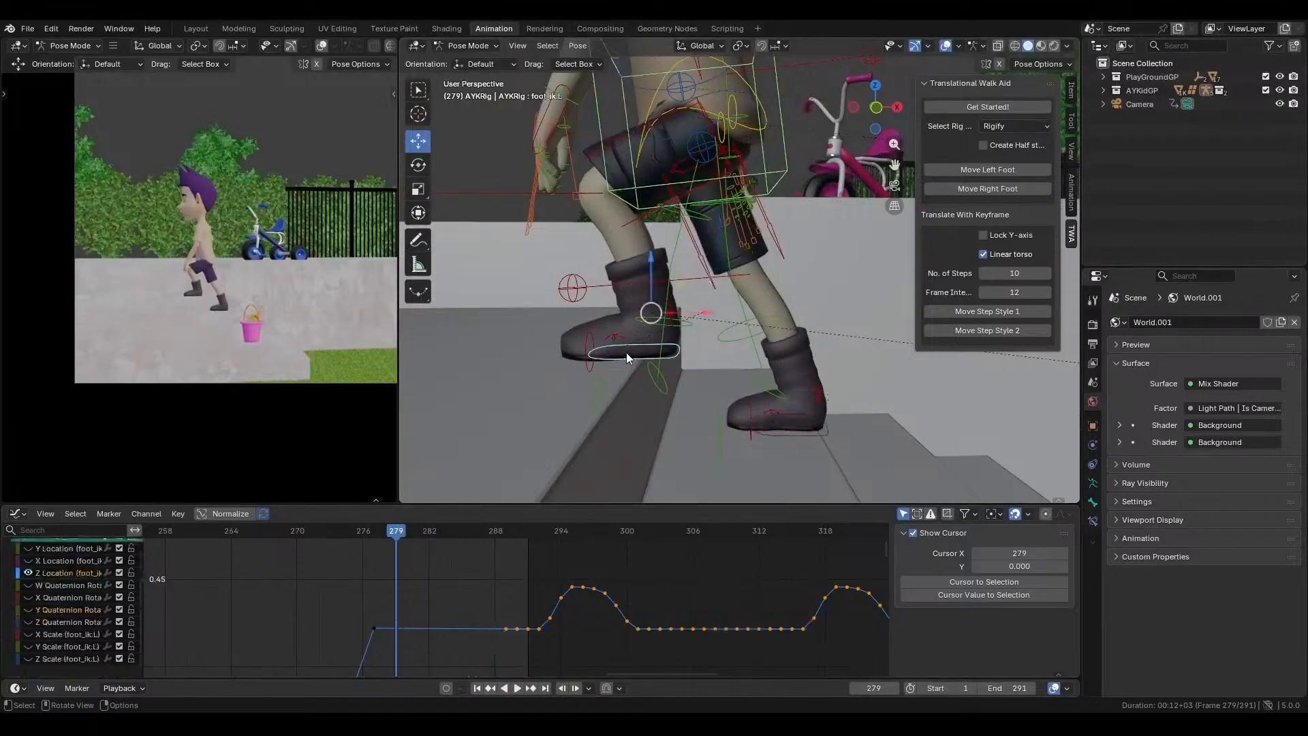
- In the Dope Sheet's Action Editor, copy the left foot's keyframe at frame 289 and paste it at frame 277
click(21, 513)
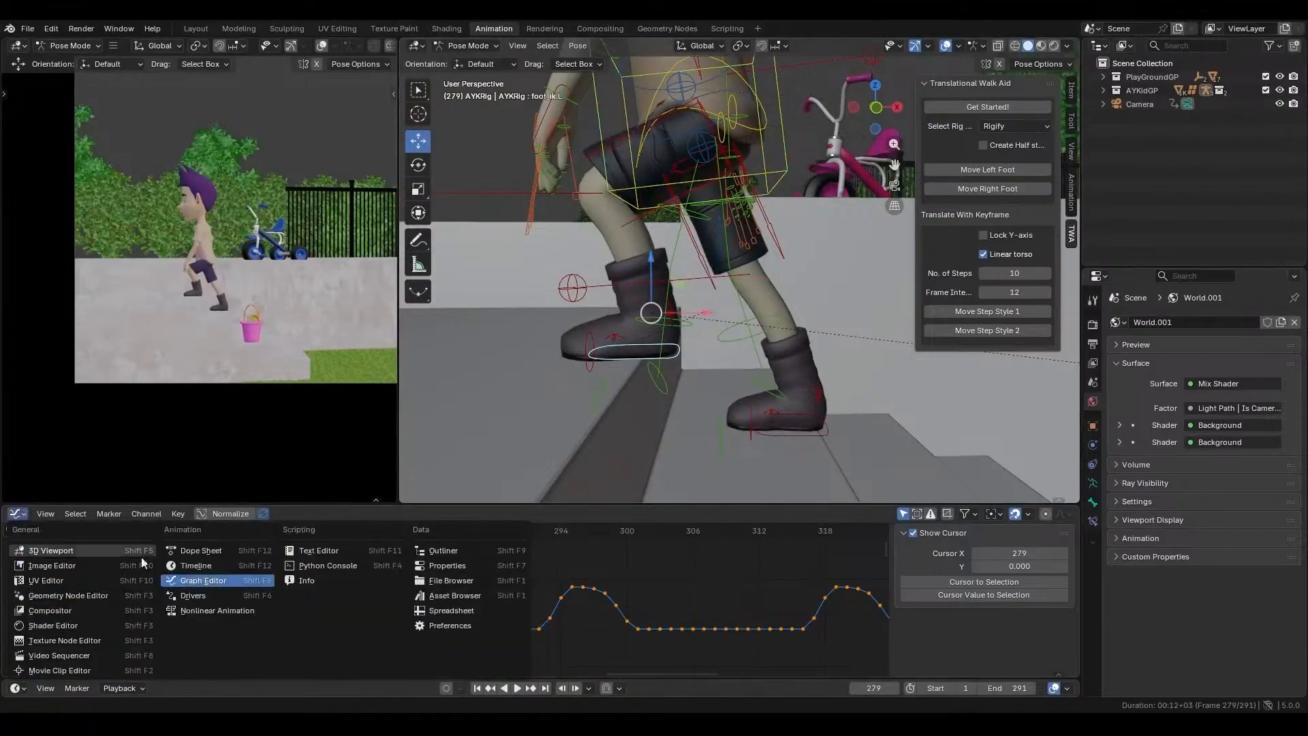
click(210, 550)
click(546, 553)
scroll(546, 553, up, 5)
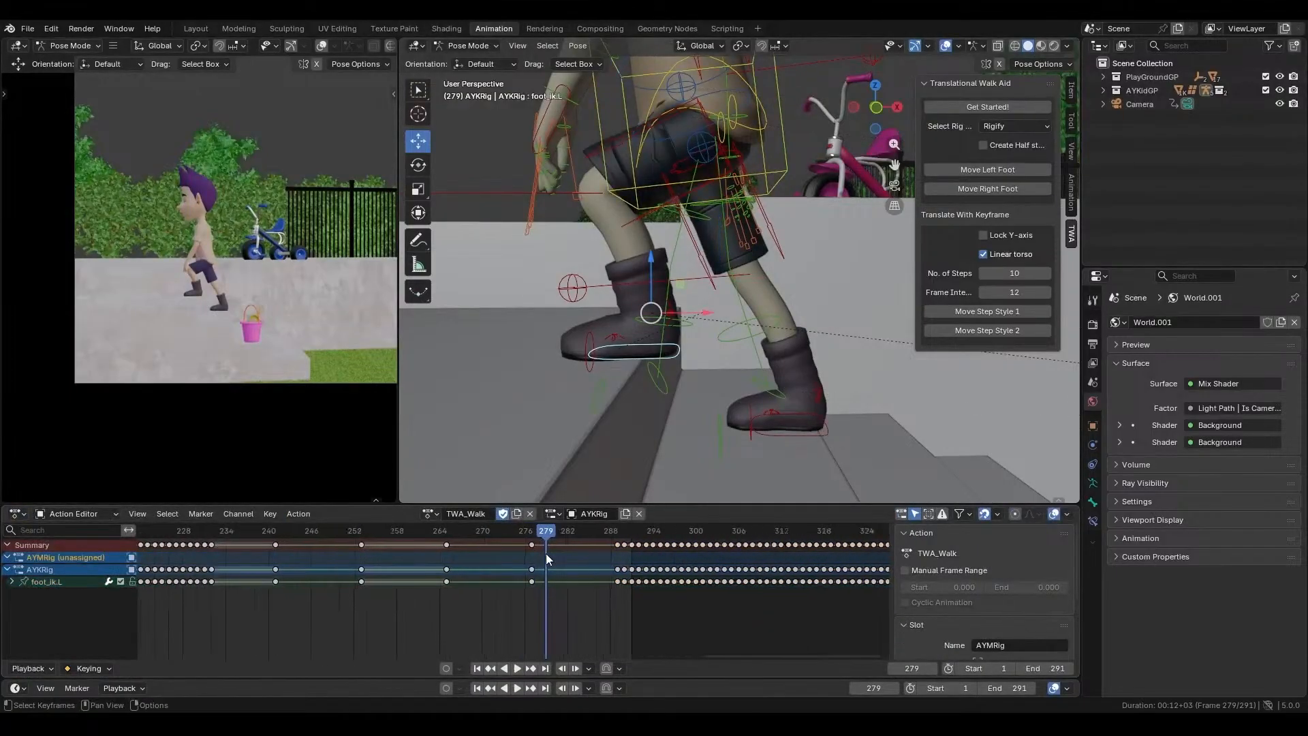
drag(592, 538, 736, 566)
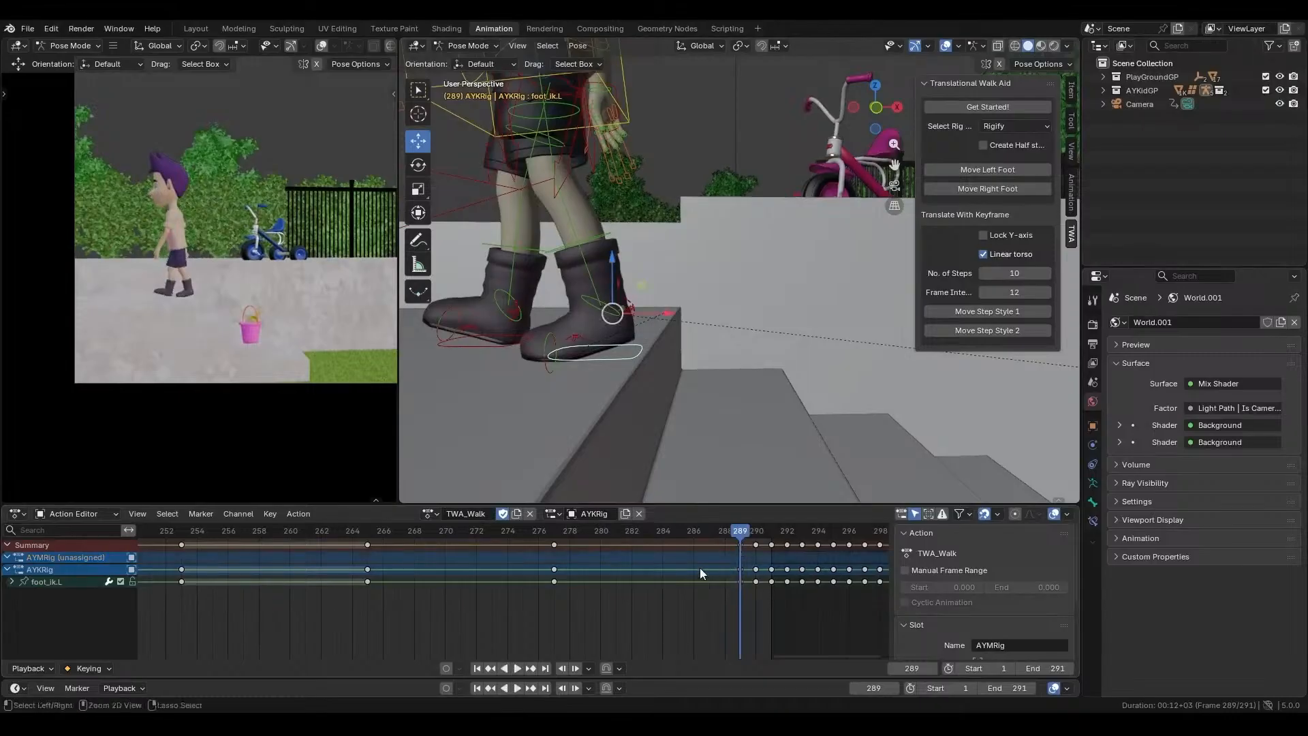
click(554, 530)
key(ctrl+v)
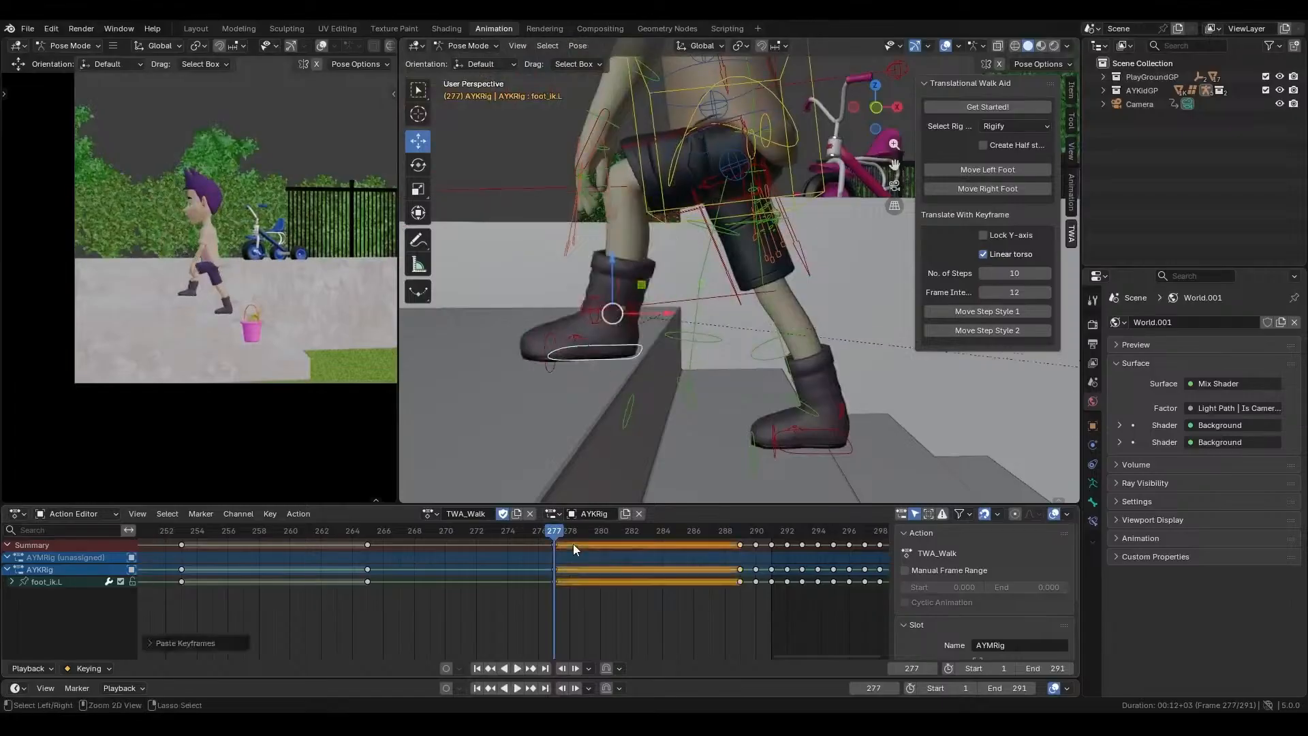
- Play and scrub the walk from frame 270 to about frame 340 to check the stair-to-platform transition in the camera view
drag(562, 528, 455, 600)
scroll(503, 603, down, 3)
scroll(503, 604, down, 3)
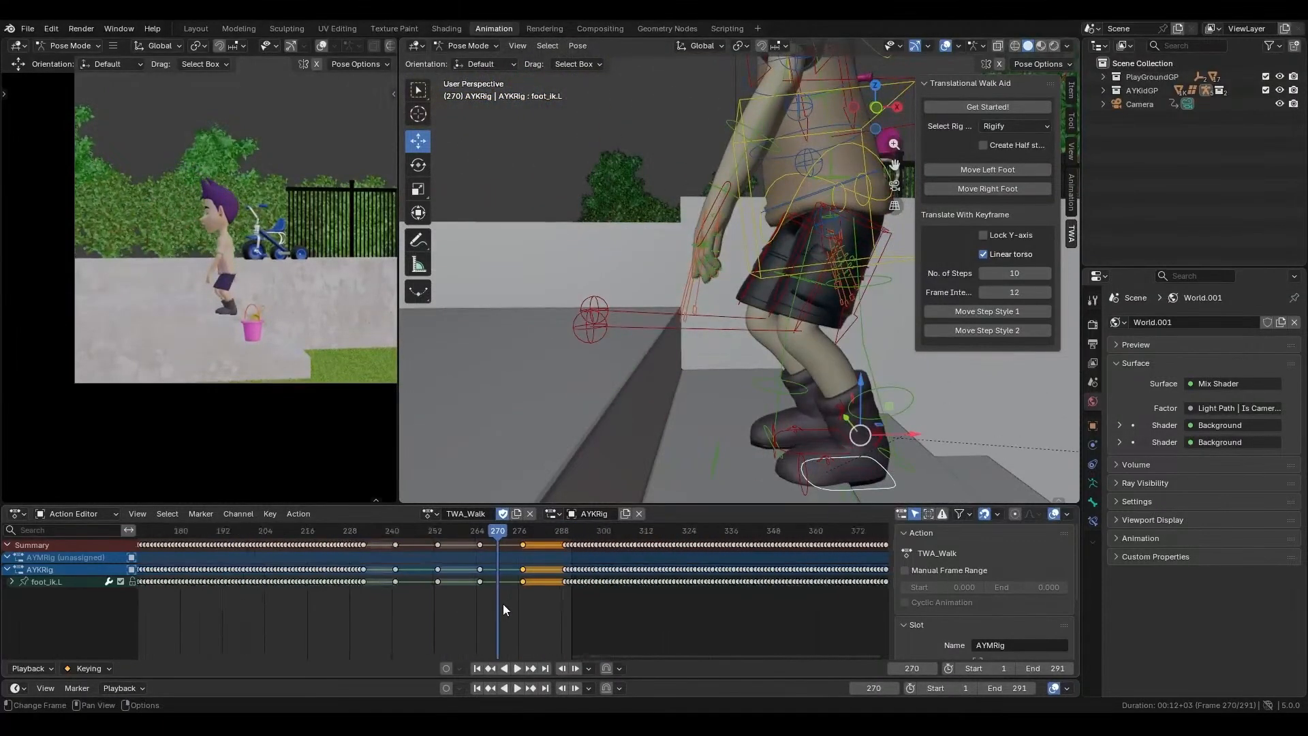
key(space)
drag(612, 551, 745, 584)
scroll(303, 235, down, 2)
shift+middle_drag(303, 235, 207, 256)
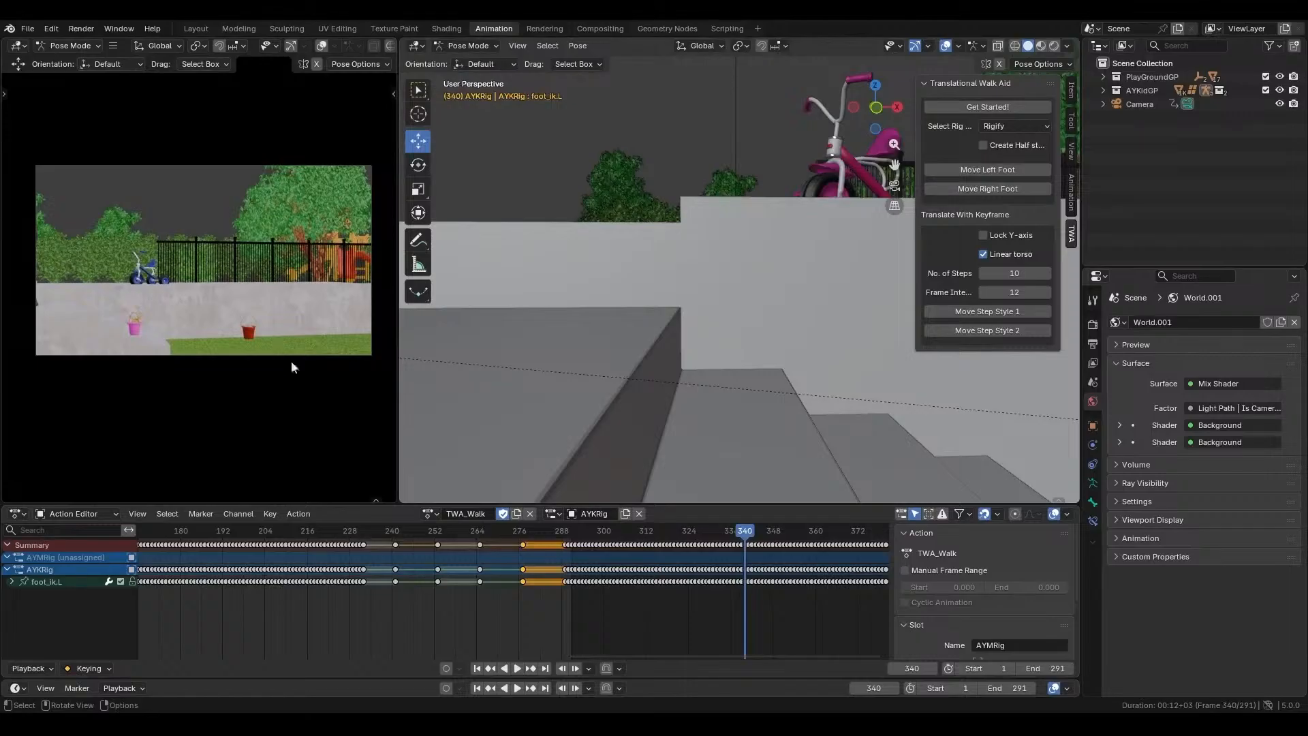
- Scrub the whole walk from the first frame to frame 342 and set the animation's end frame to 342
click(478, 667)
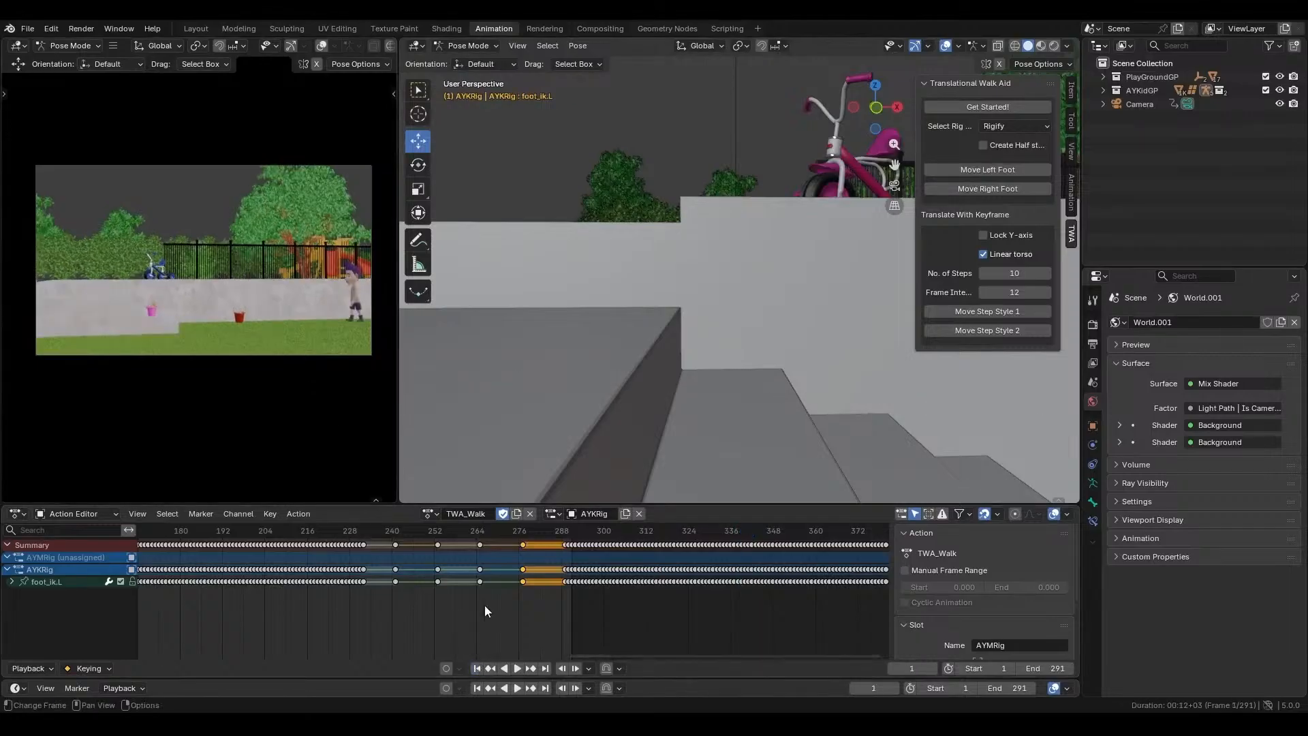
scroll(486, 604, down, 4)
drag(445, 530, 600, 548)
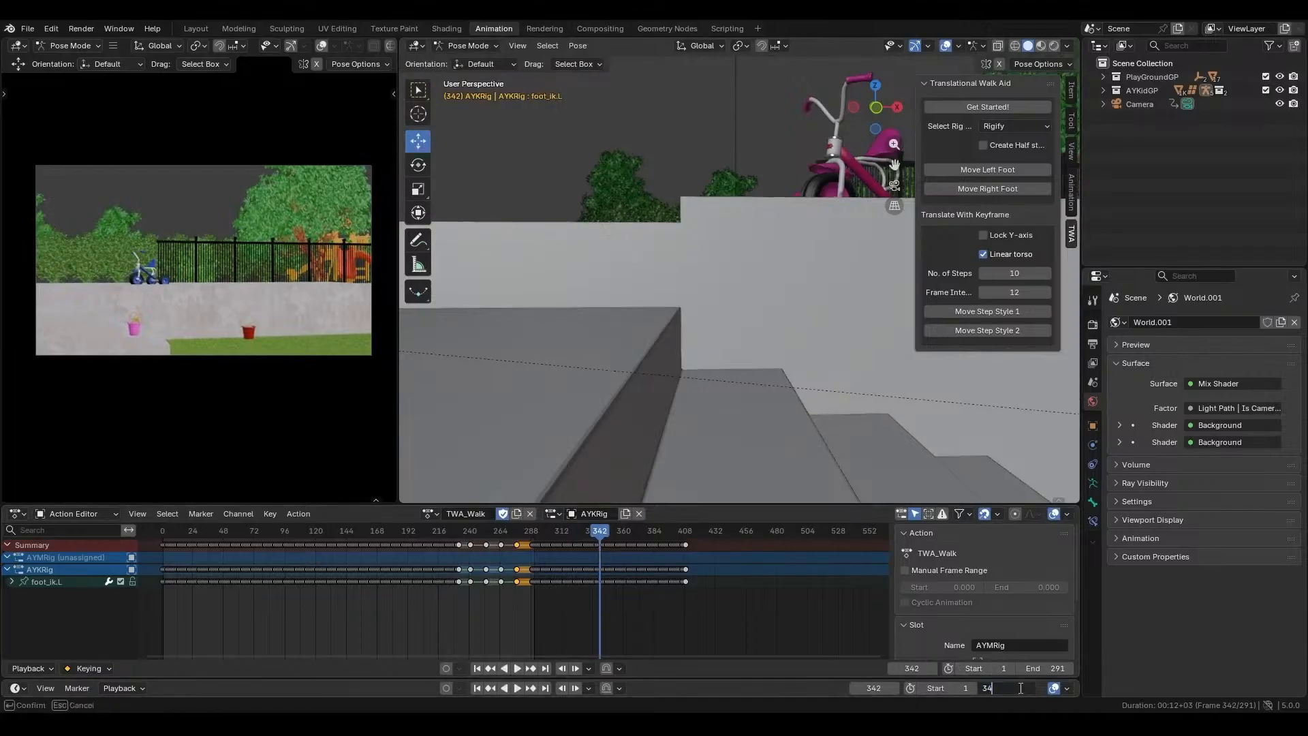
key(Return)
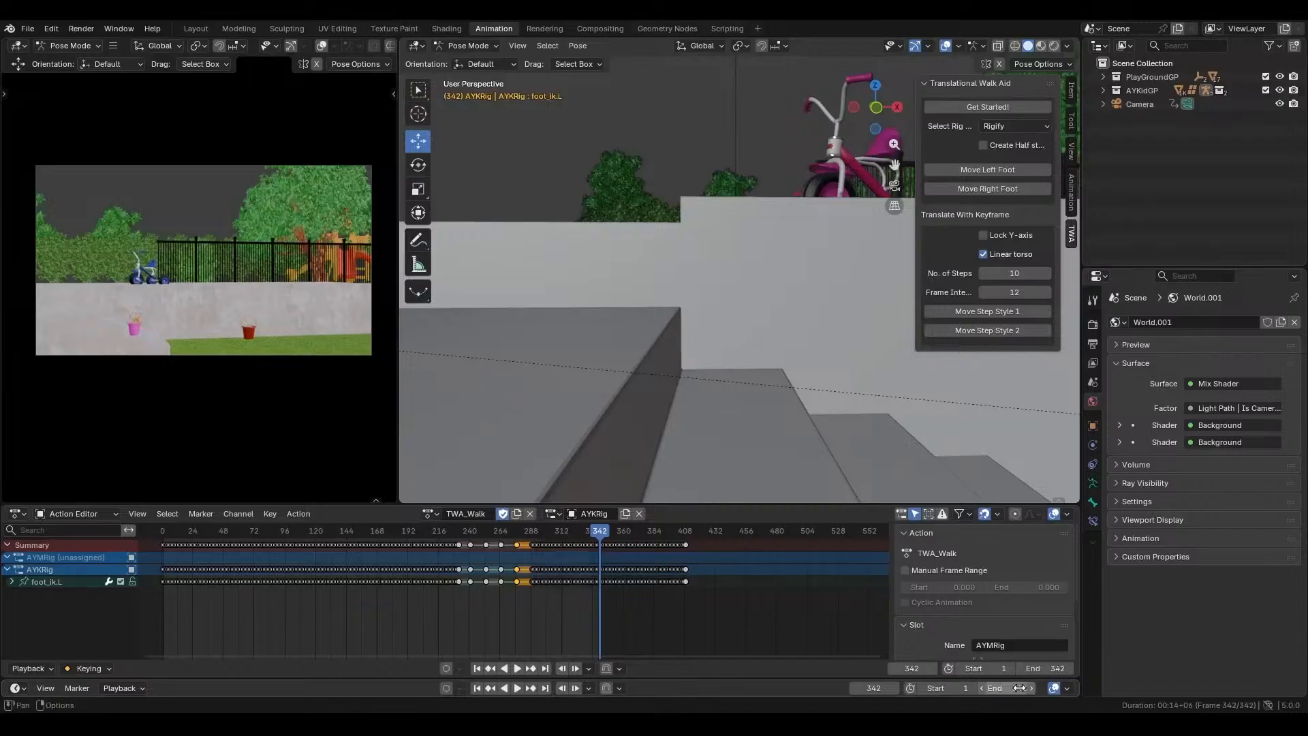
- Play the whole walk from frame 1 in an enlarged camera view, then return to the first frame
click(477, 668)
key(space)
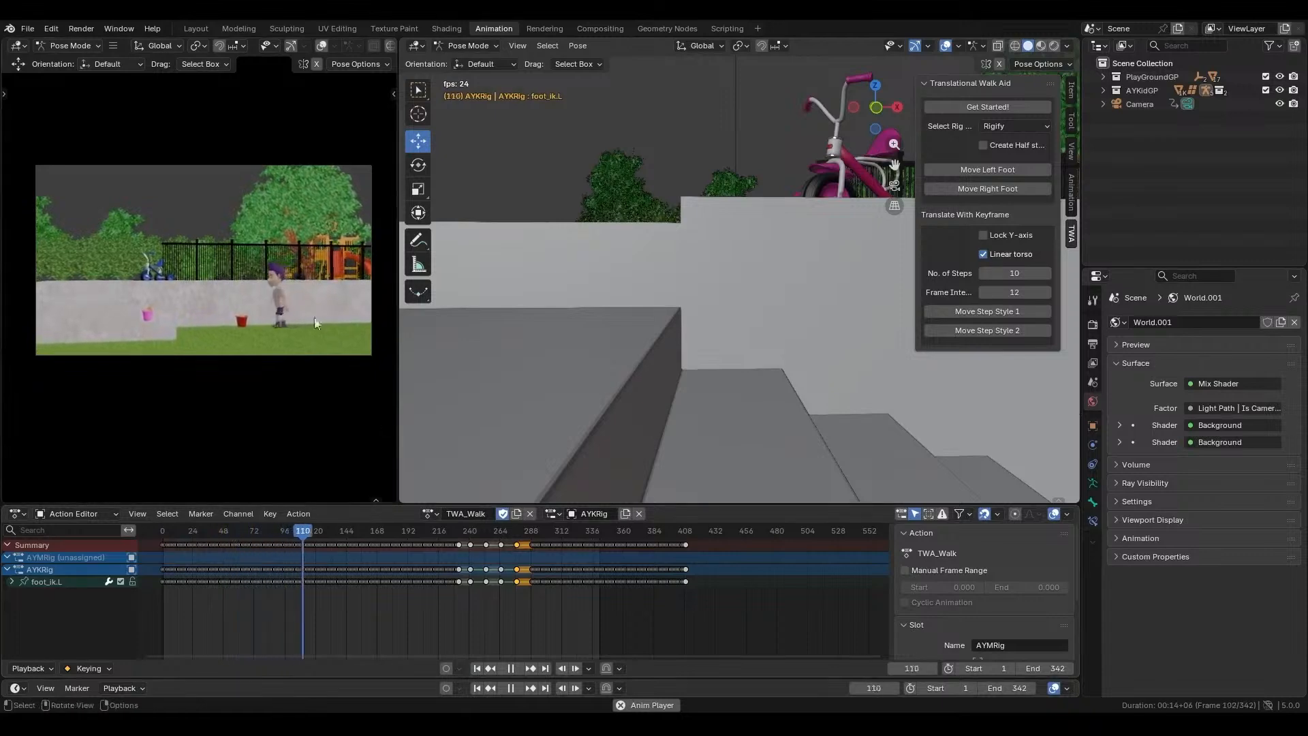
drag(399, 315, 869, 324)
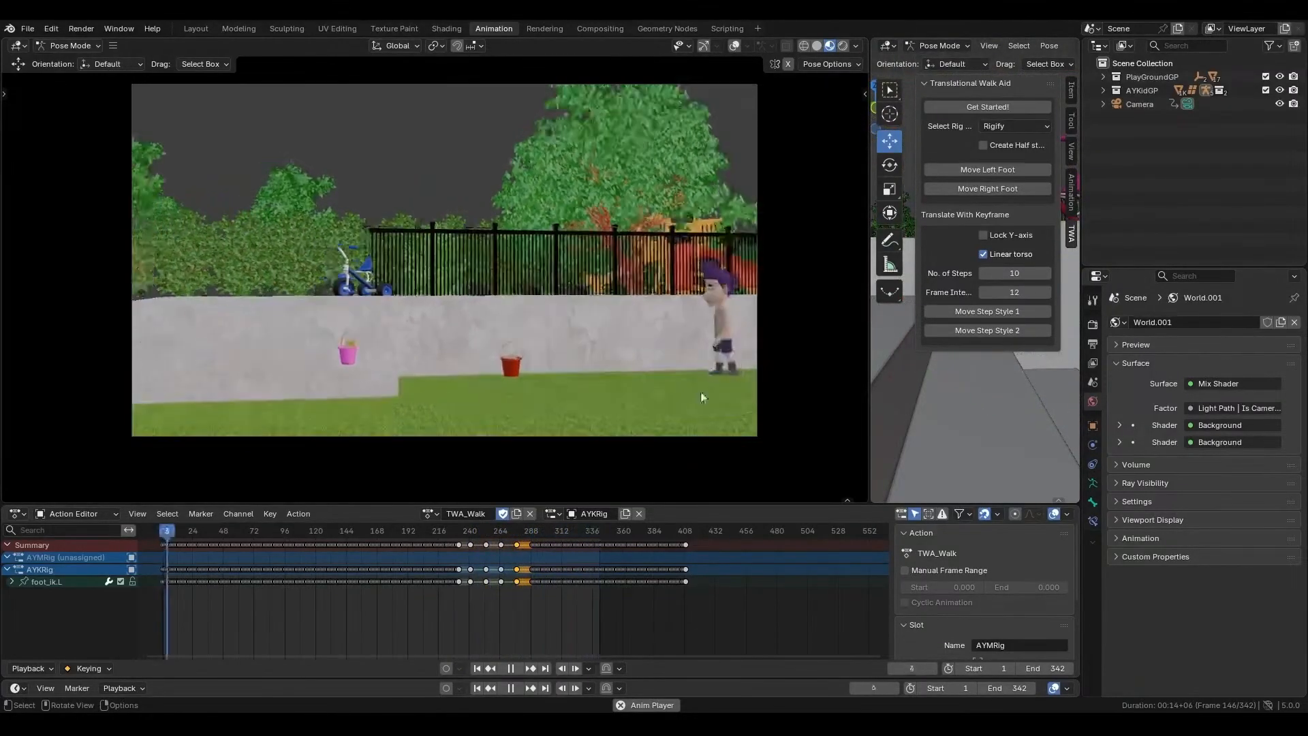
click(518, 669)
click(477, 669)
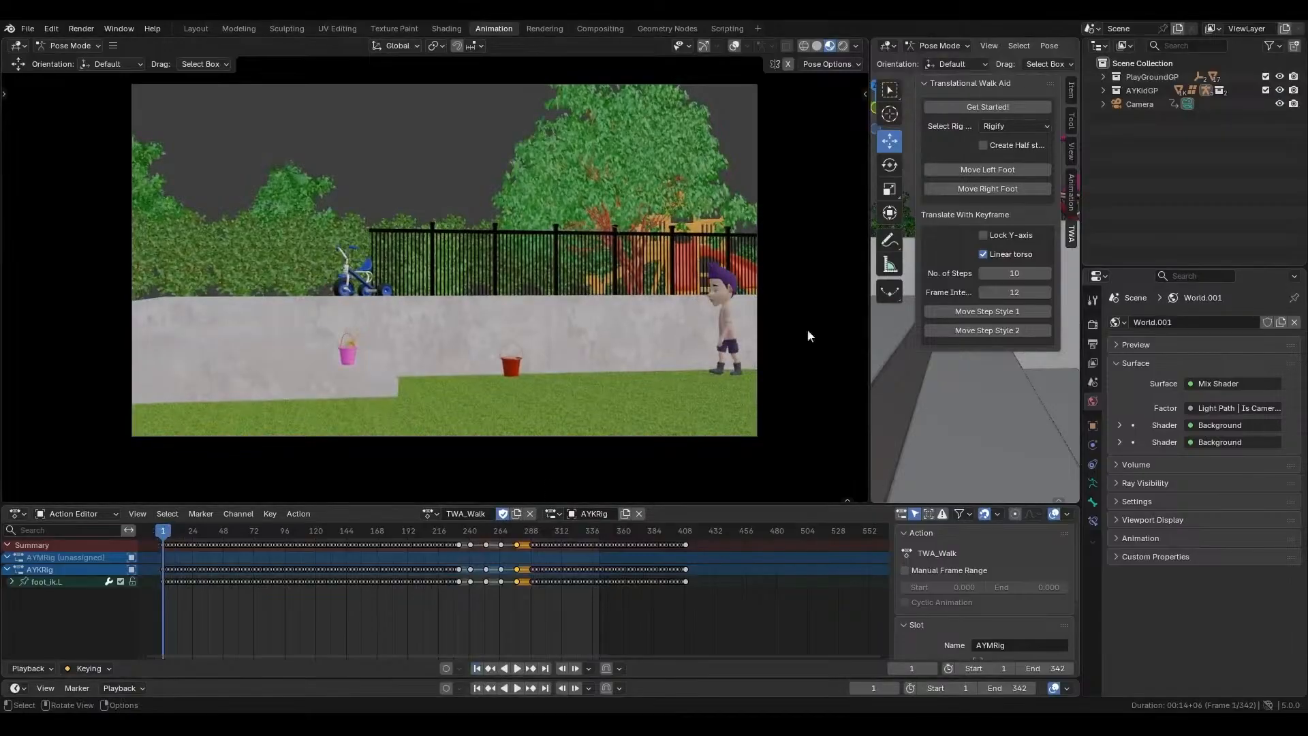
- Shrink the camera view again to show the stairs beside it, and preview the walk from frame 1 to frame 225
drag(871, 352, 488, 380)
scroll(660, 327, down, 8)
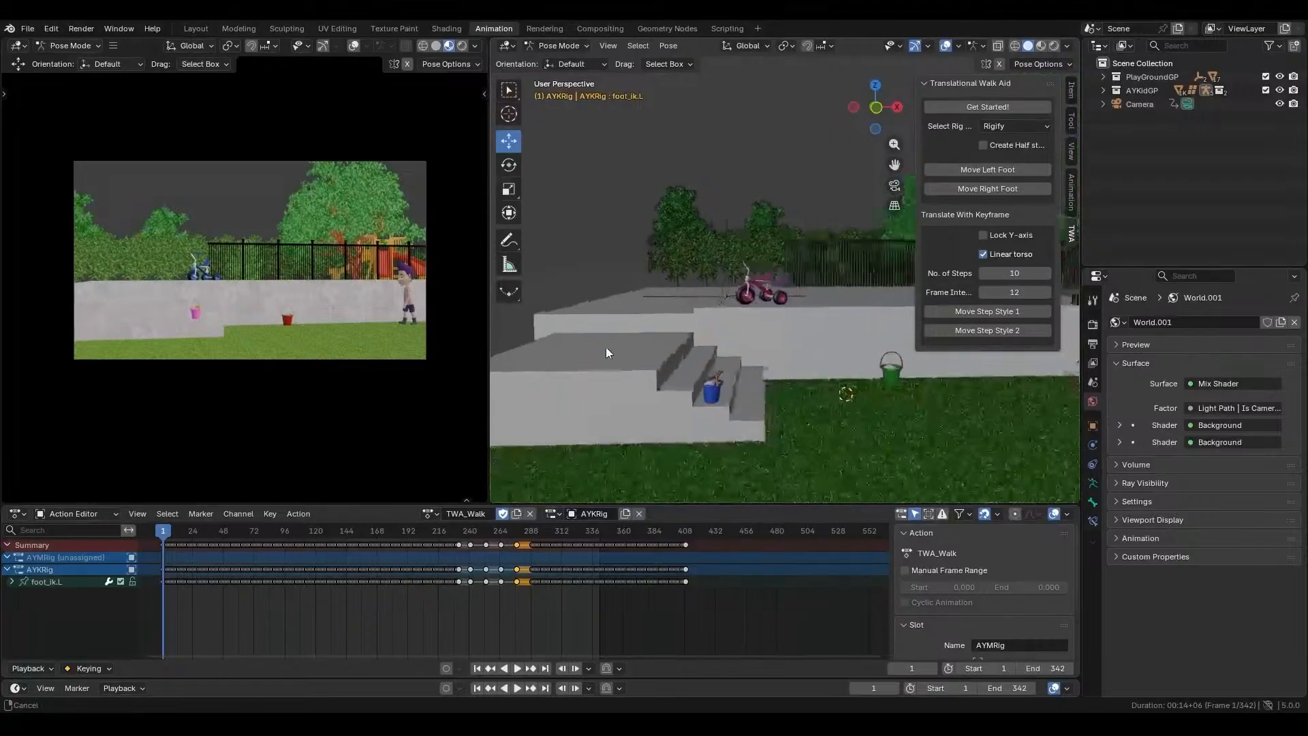
scroll(610, 349, down, 3)
key(space)
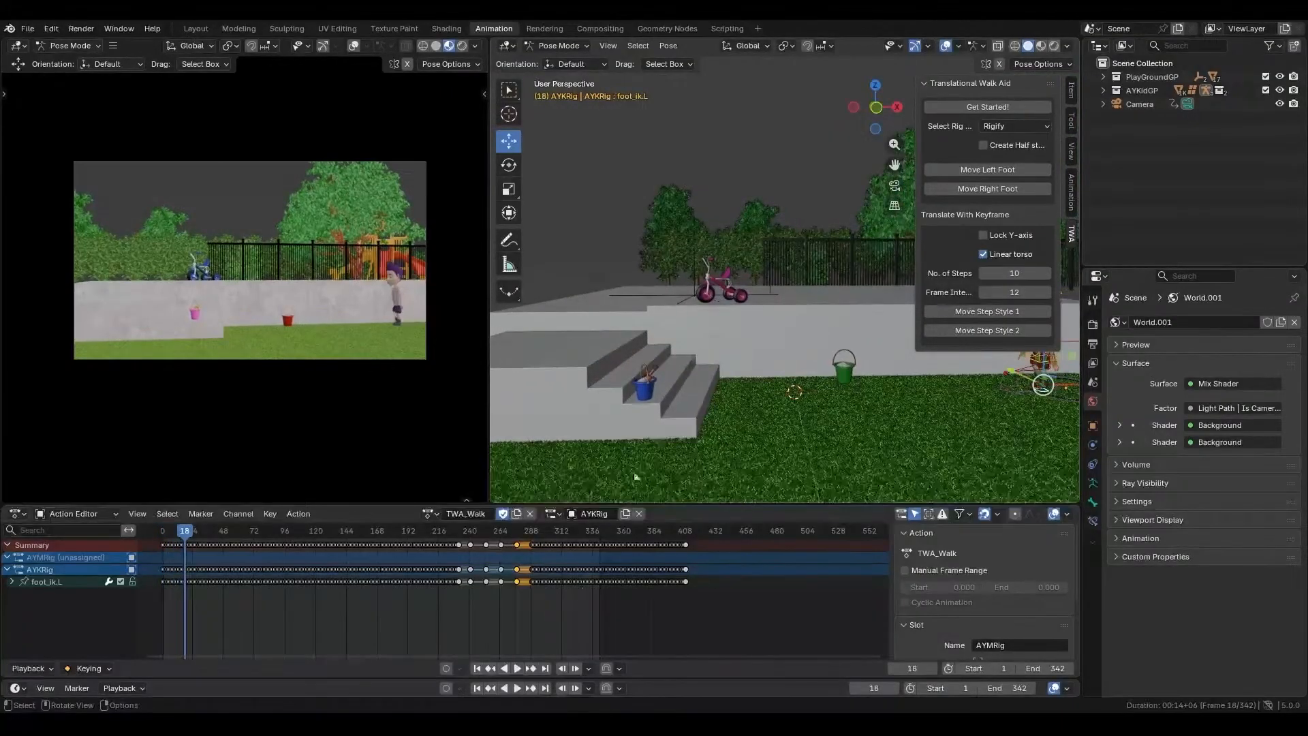
drag(227, 535, 451, 566)
key(space)
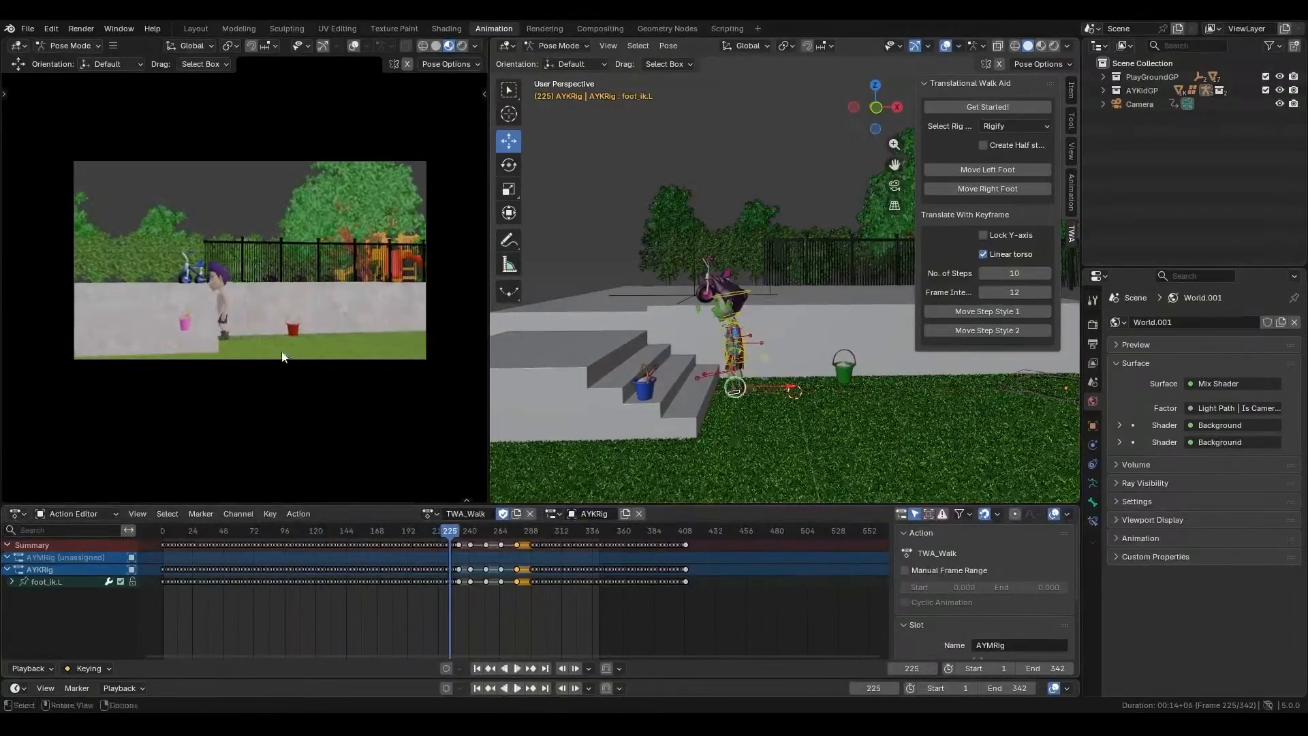
- Examine the character's feet up close in both viewports while stepping onto the first stair between frames 225 and 246
scroll(281, 351, up, 5)
shift+middle_drag(382, 317, 440, 255)
scroll(379, 285, up, 4)
scroll(730, 361, up, 6)
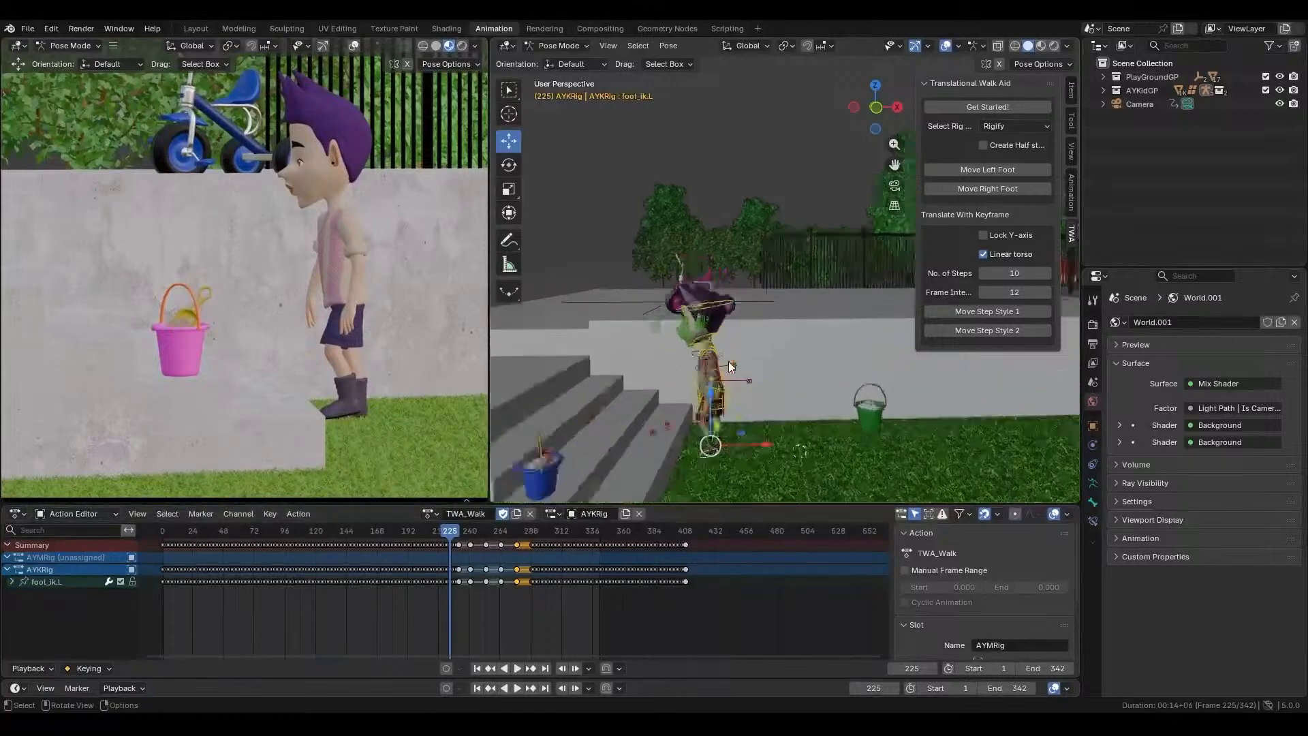
scroll(786, 291, up, 6)
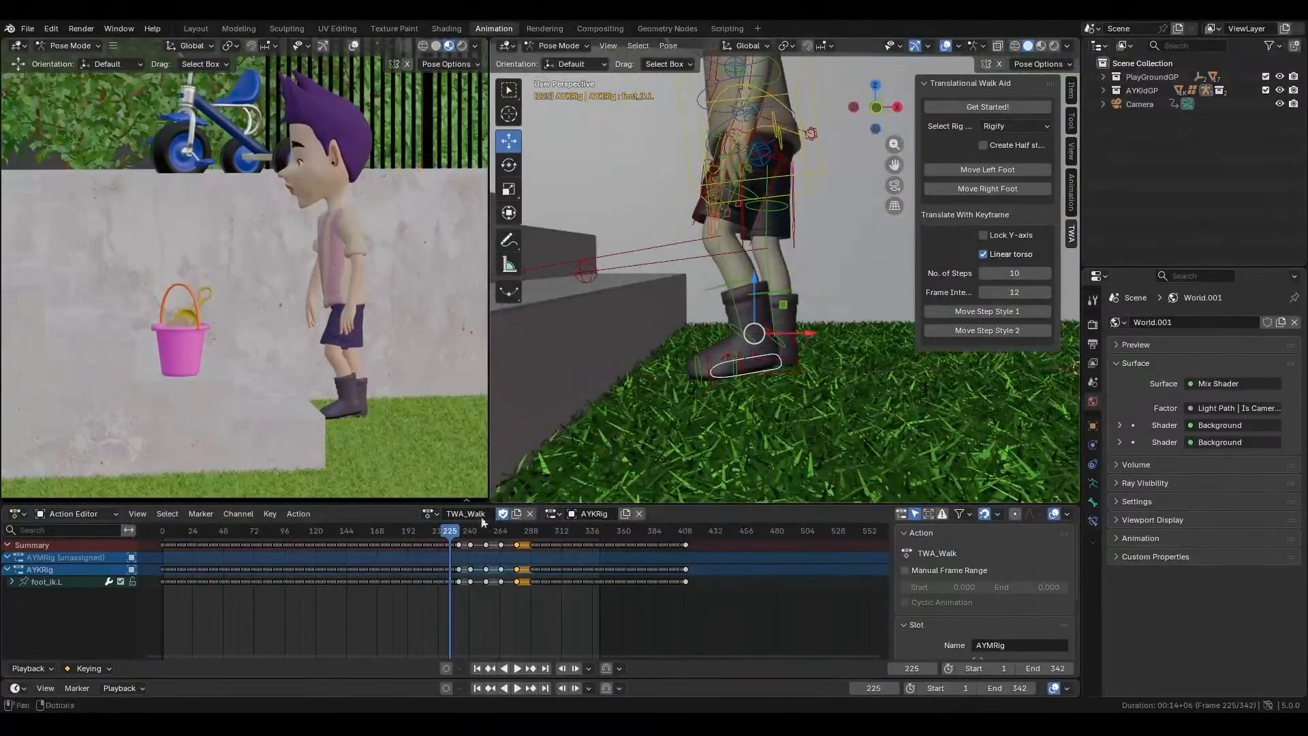
drag(456, 535, 485, 538)
shift+middle_drag(582, 390, 695, 381)
scroll(709, 377, up, 1)
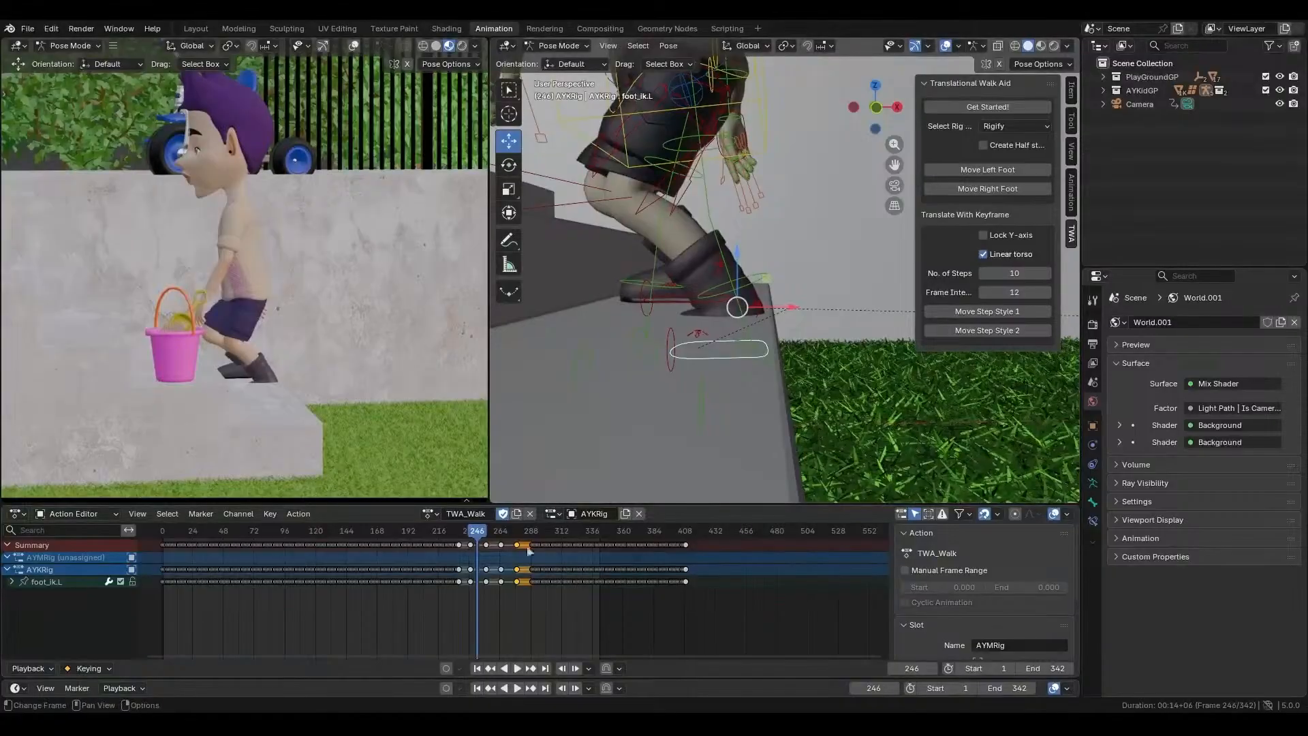
scroll(504, 578, up, 8)
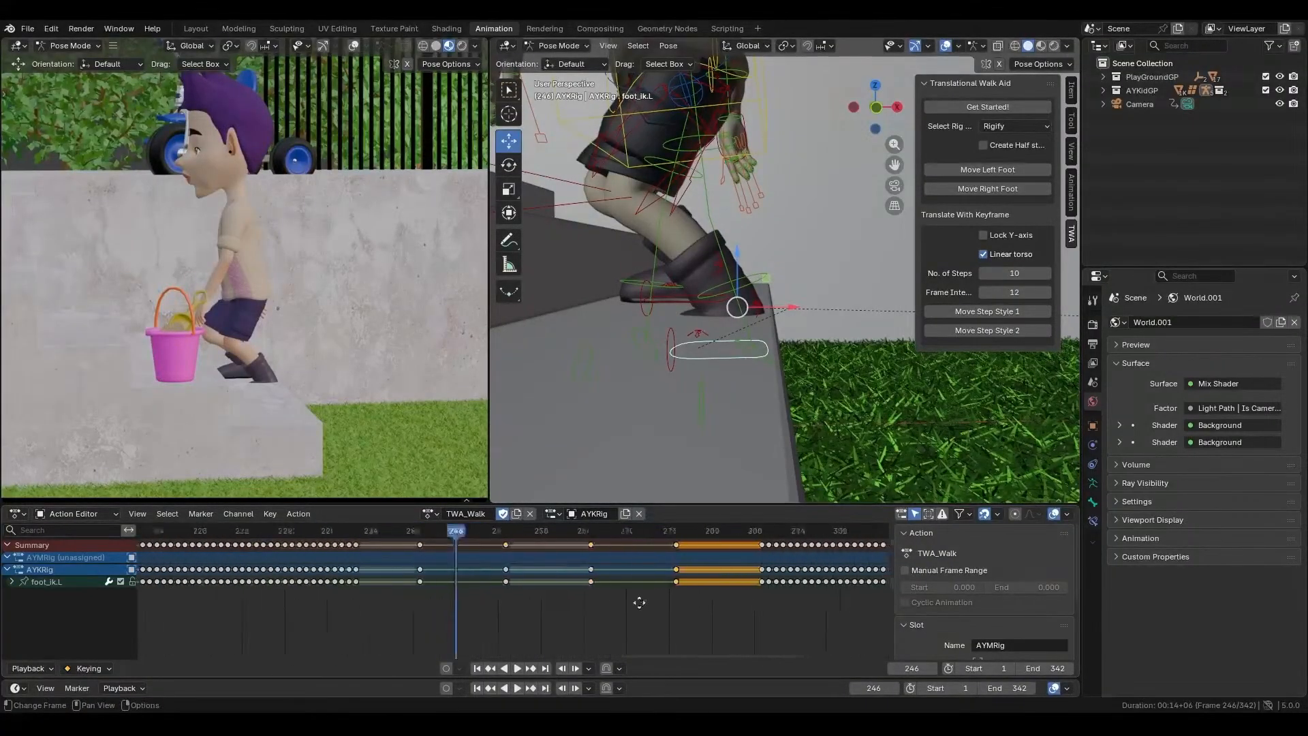
drag(488, 538, 449, 575)
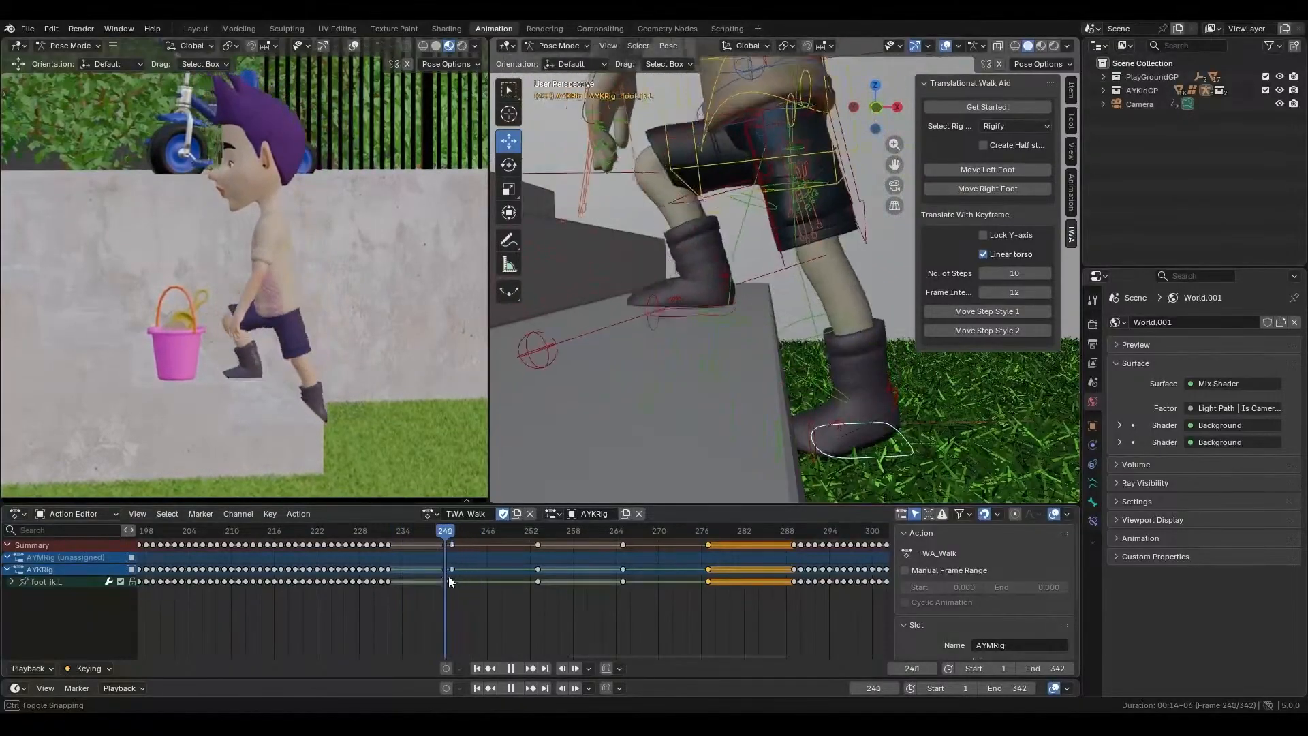
- At frame 246, raise the left foot's IK control above the first stair, tilt the foot toe-down and keyframe it
middle_drag(754, 420, 747, 415)
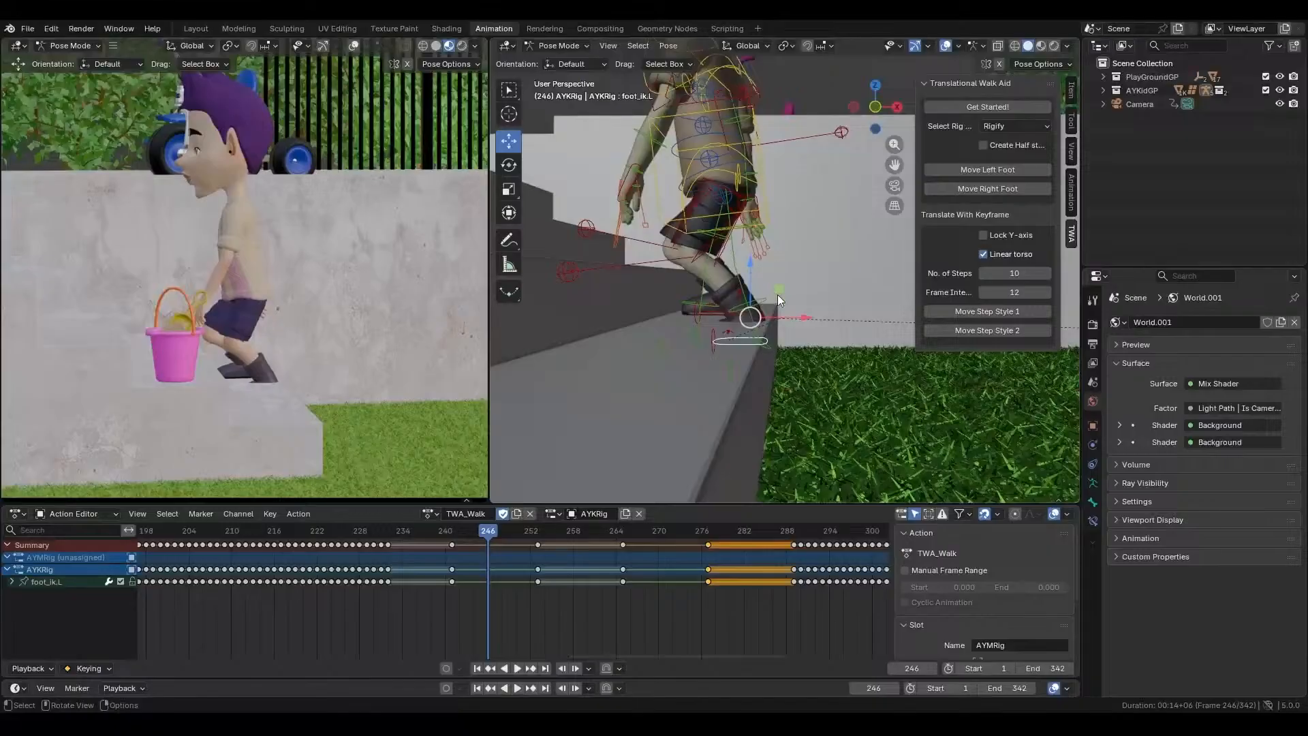
drag(779, 289, 791, 253)
click(517, 166)
middle_drag(791, 253, 784, 284)
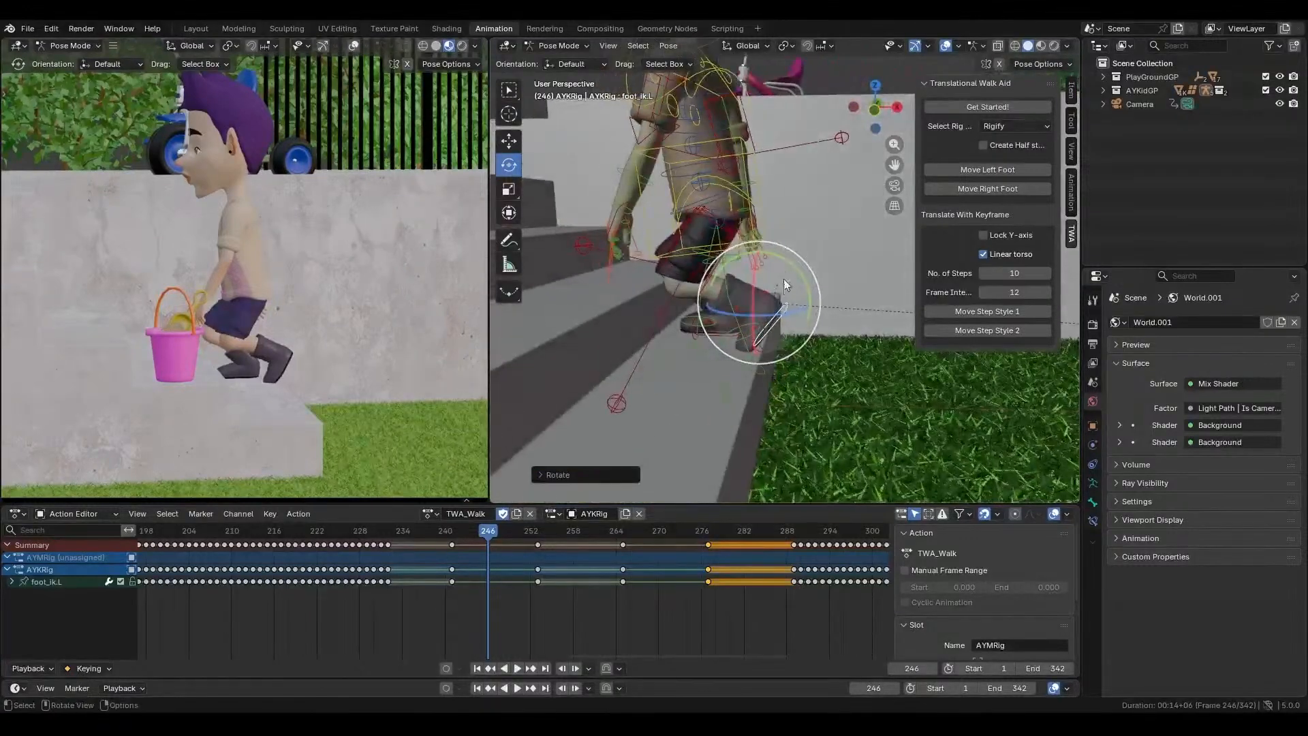
drag(786, 261, 757, 252)
mouse_move(796, 354)
middle_down()
mouse_move(669, 346)
mouse_move(795, 356)
mouse_move(777, 337)
middle_up()
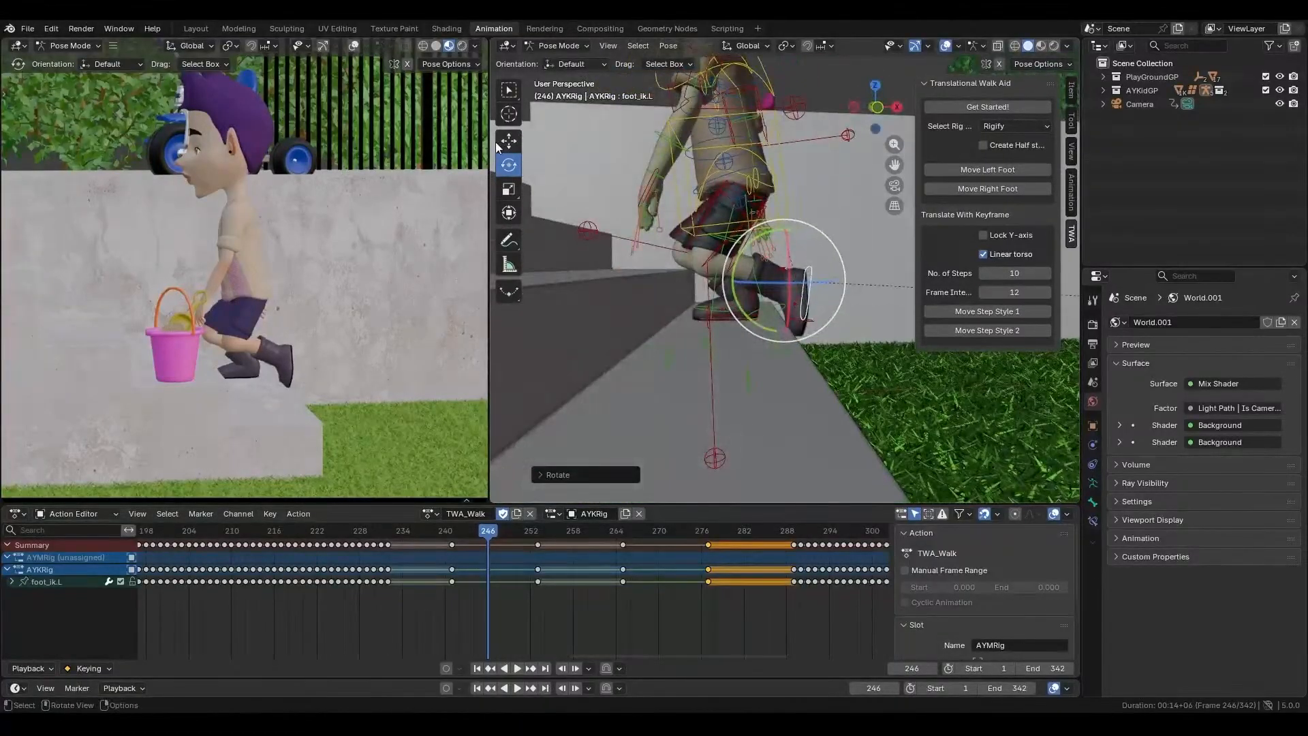
click(510, 142)
drag(784, 224, 833, 256)
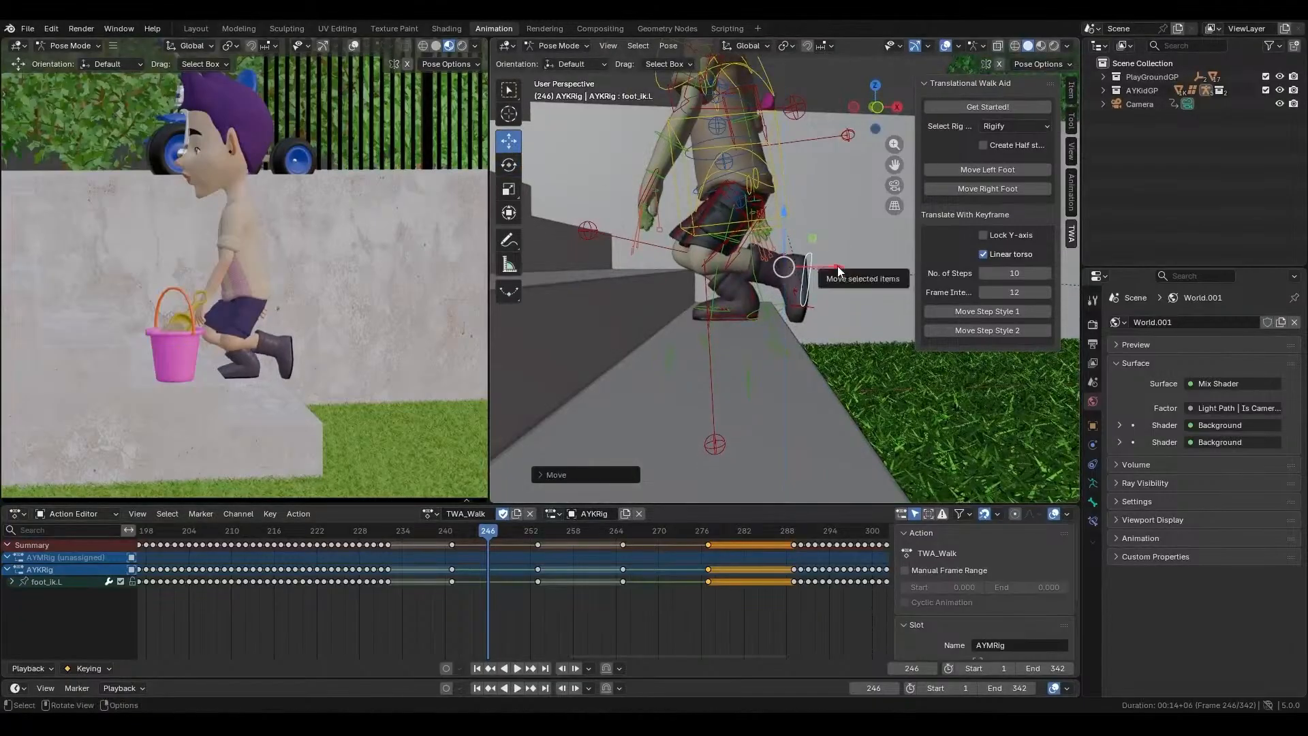
key(i)
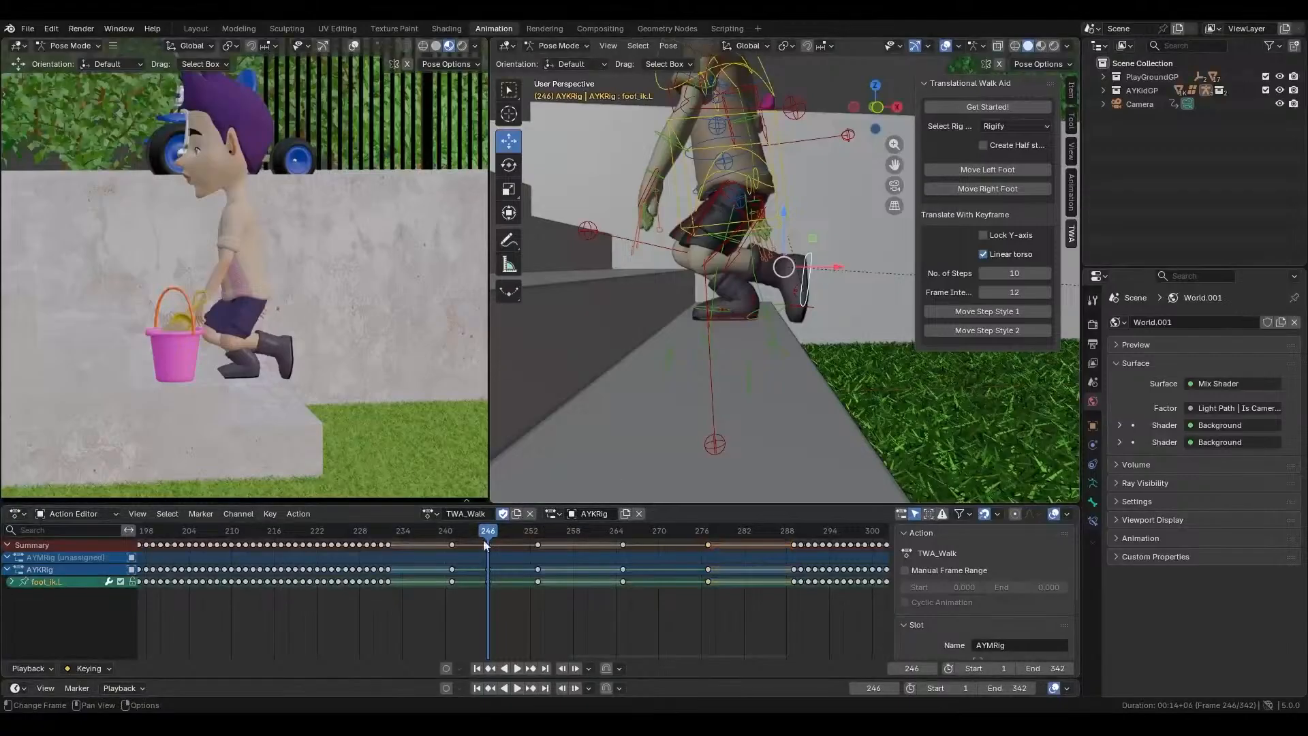
- At frame 250, move the left foot's IK control up and back to clear the edge of the next stair
mouse_move(487, 531)
mouse_down()
mouse_move(412, 534)
mouse_move(506, 541)
mouse_move(495, 541)
mouse_up()
mouse_move(705, 398)
middle_down()
mouse_move(722, 368)
mouse_move(670, 360)
mouse_move(741, 369)
mouse_move(710, 379)
middle_up()
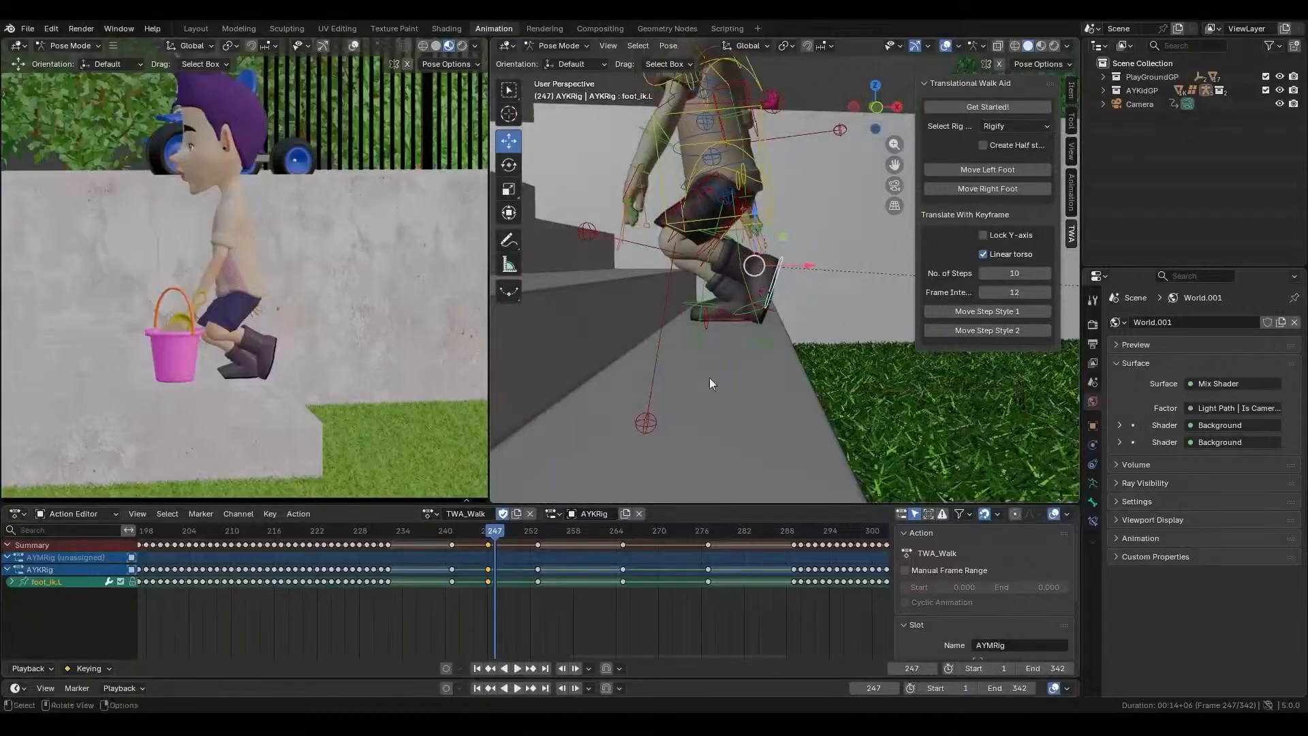
drag(496, 532, 517, 552)
middle_drag(684, 247, 724, 297)
drag(710, 203, 728, 179)
middle_drag(777, 158, 750, 267)
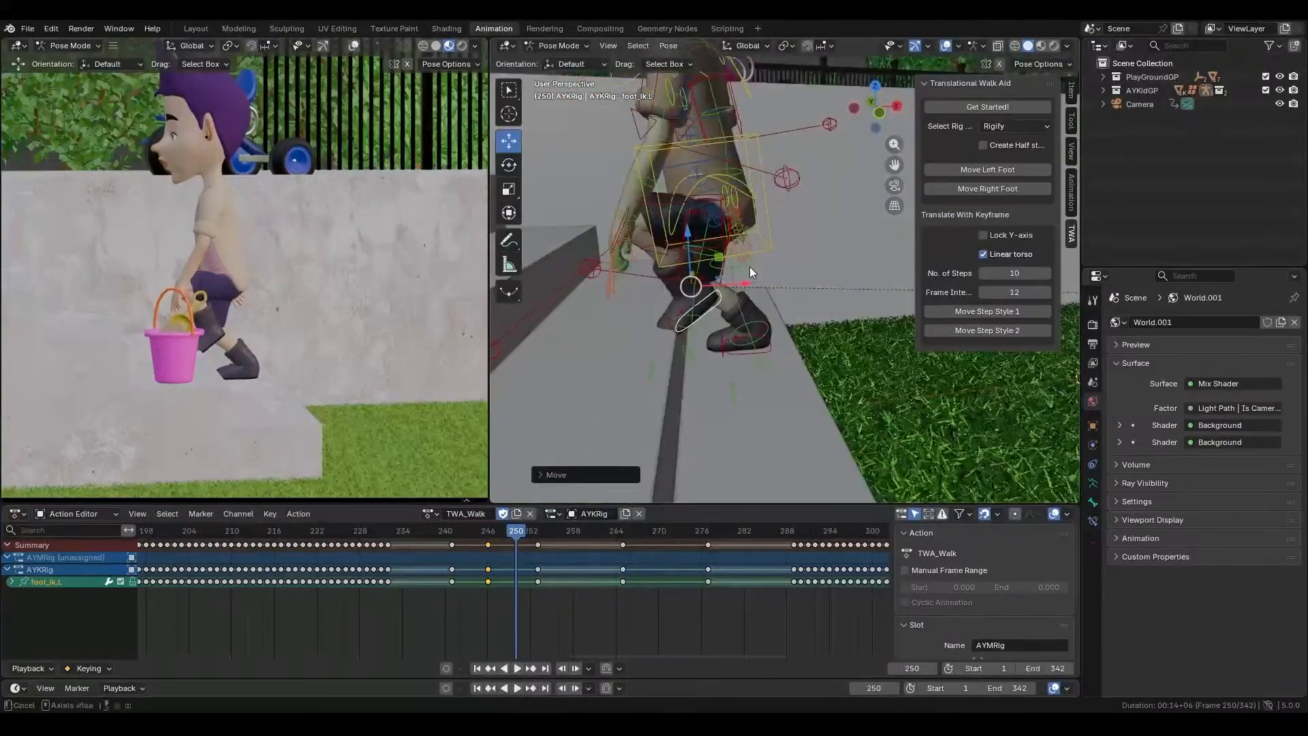
mouse_move(742, 281)
mouse_down()
mouse_move(777, 276)
mouse_move(767, 273)
mouse_up()
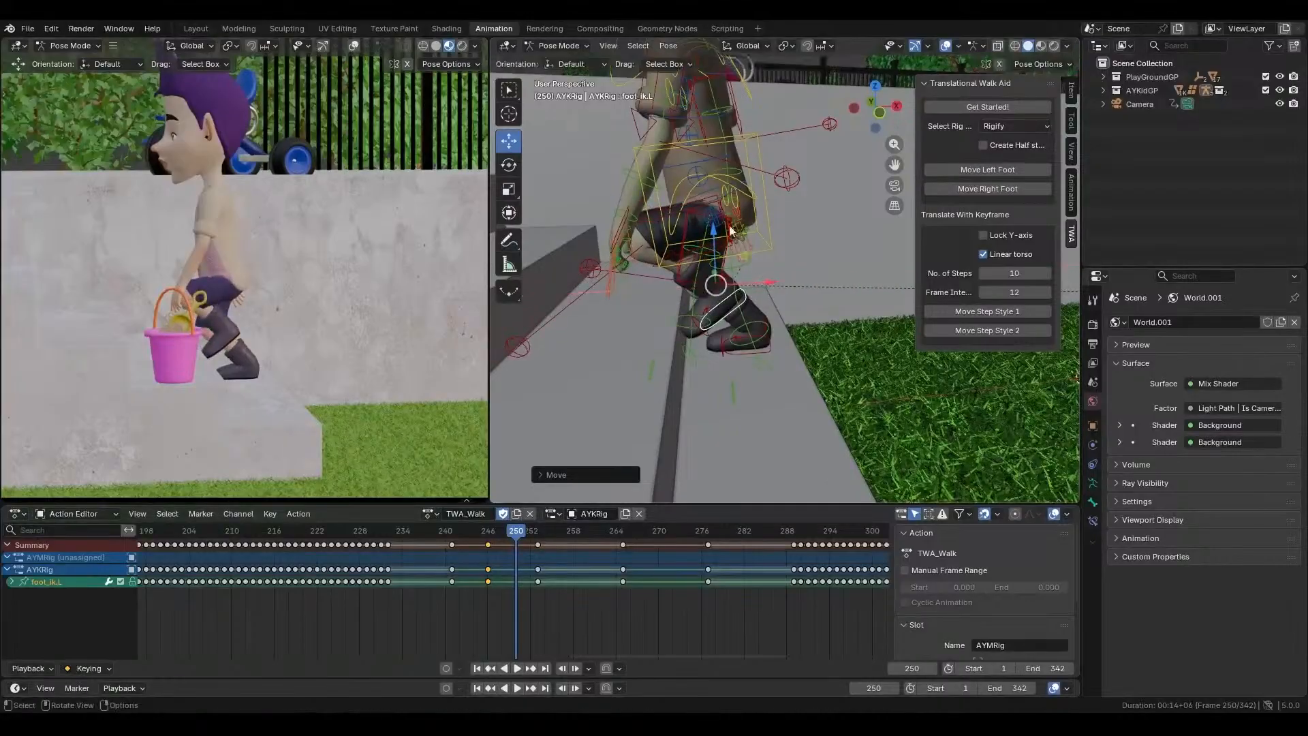
- Tilt the left foot further toe-down at frame 250, raise it slightly more and keyframe the pose
click(509, 164)
mouse_move(738, 246)
mouse_down()
mouse_move(754, 247)
mouse_move(733, 243)
mouse_up()
mouse_move(767, 301)
middle_down()
mouse_move(710, 293)
mouse_move(769, 293)
middle_up()
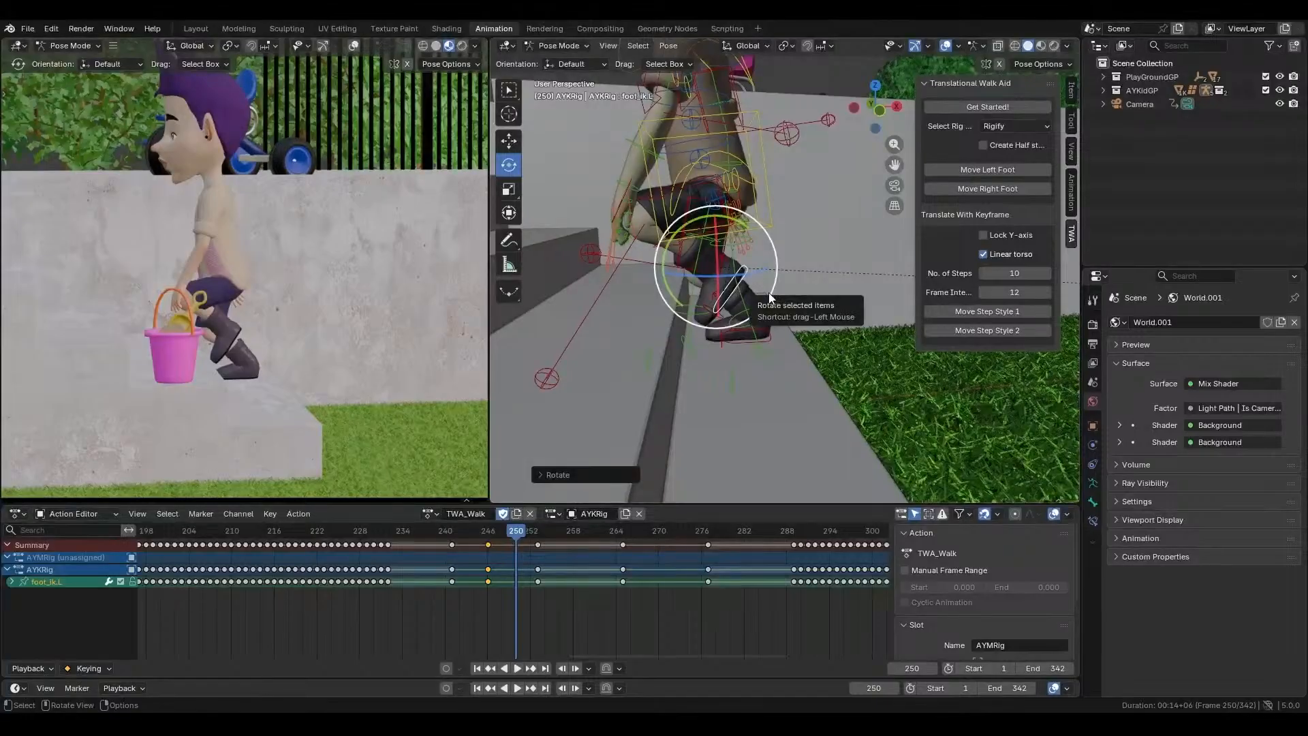
mouse_move(516, 536)
mouse_down()
mouse_move(538, 537)
mouse_move(410, 549)
mouse_move(540, 546)
mouse_move(518, 547)
mouse_up()
click(509, 143)
drag(719, 217, 742, 197)
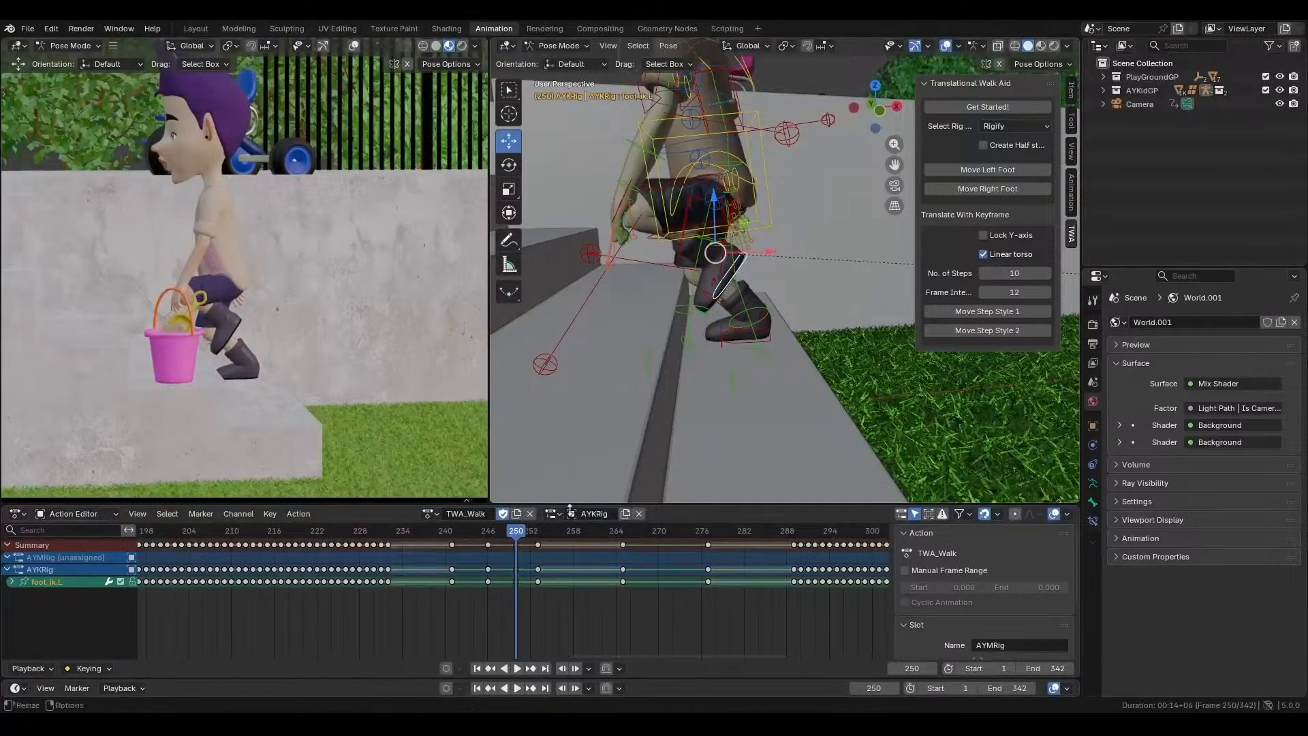
- At frame 251, rotate the left foot's IK control about 17° toward flat and keyframe it
mouse_move(518, 533)
mouse_down()
mouse_move(500, 535)
mouse_move(556, 534)
mouse_move(523, 545)
mouse_up()
scroll(641, 296, up, 2)
middle_drag(648, 299, 551, 156)
scroll(724, 282, up, 2)
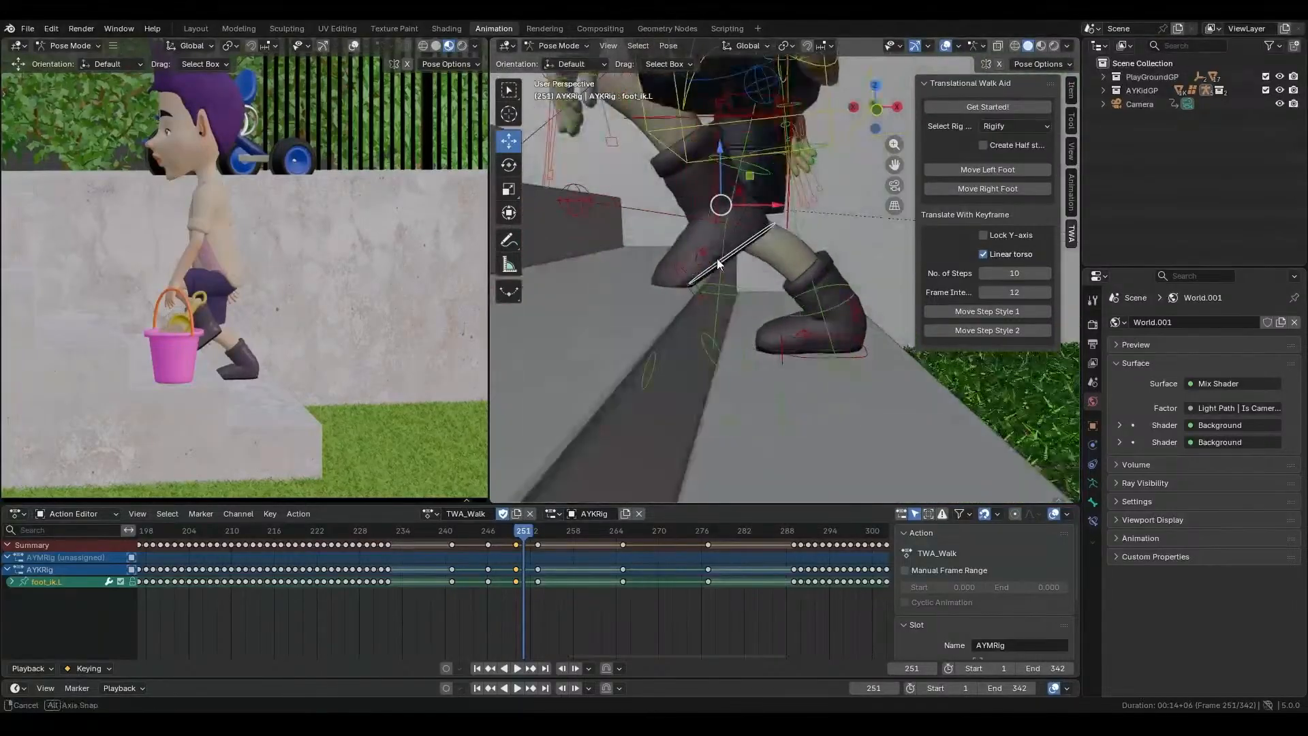
click(509, 166)
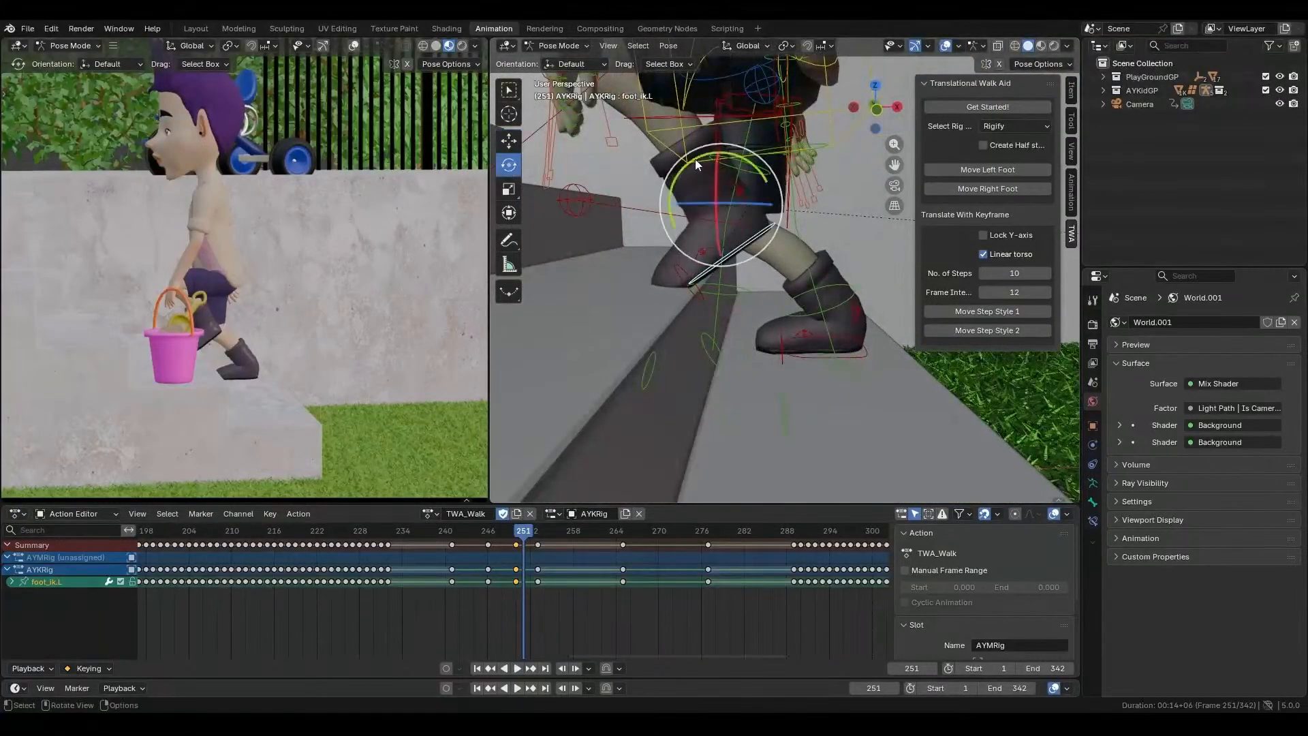
drag(695, 157, 705, 155)
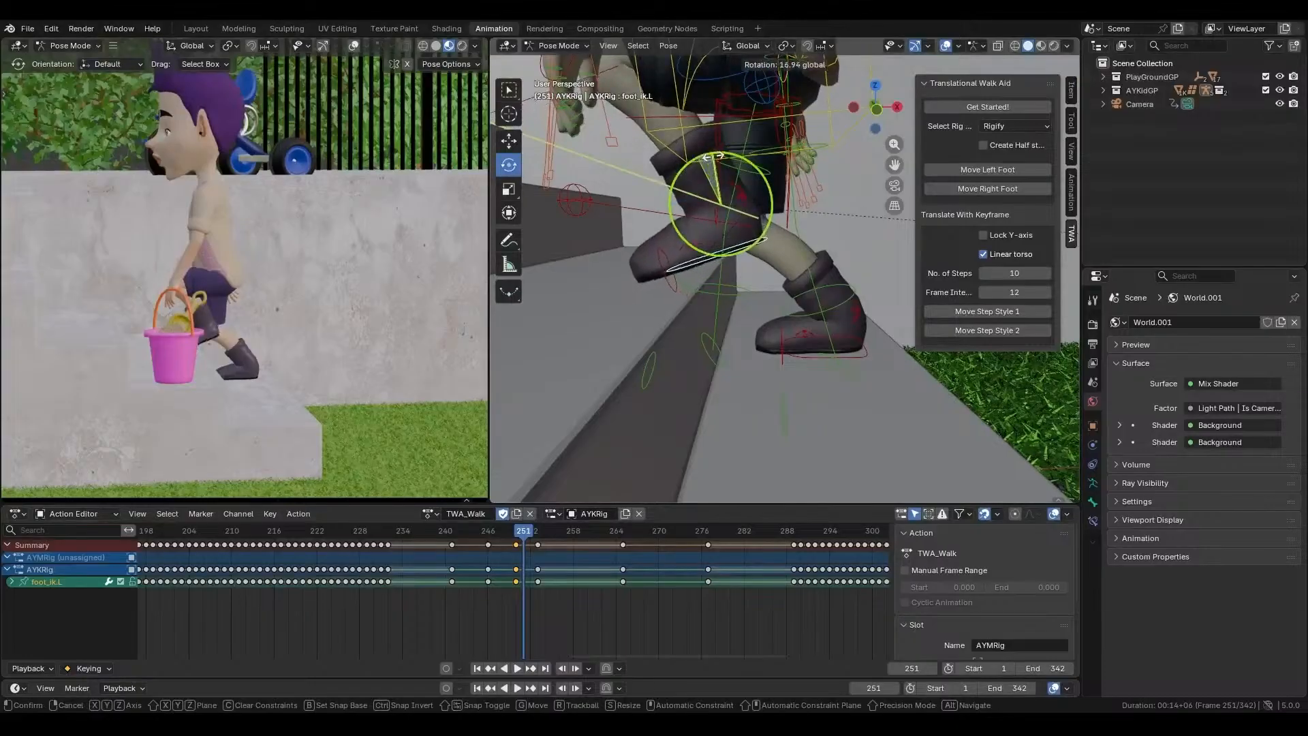
click(717, 156)
- At frame 269, raise the left foot's IK control off the stair, tilt the foot toe-down and keyframe it
drag(526, 533, 554, 545)
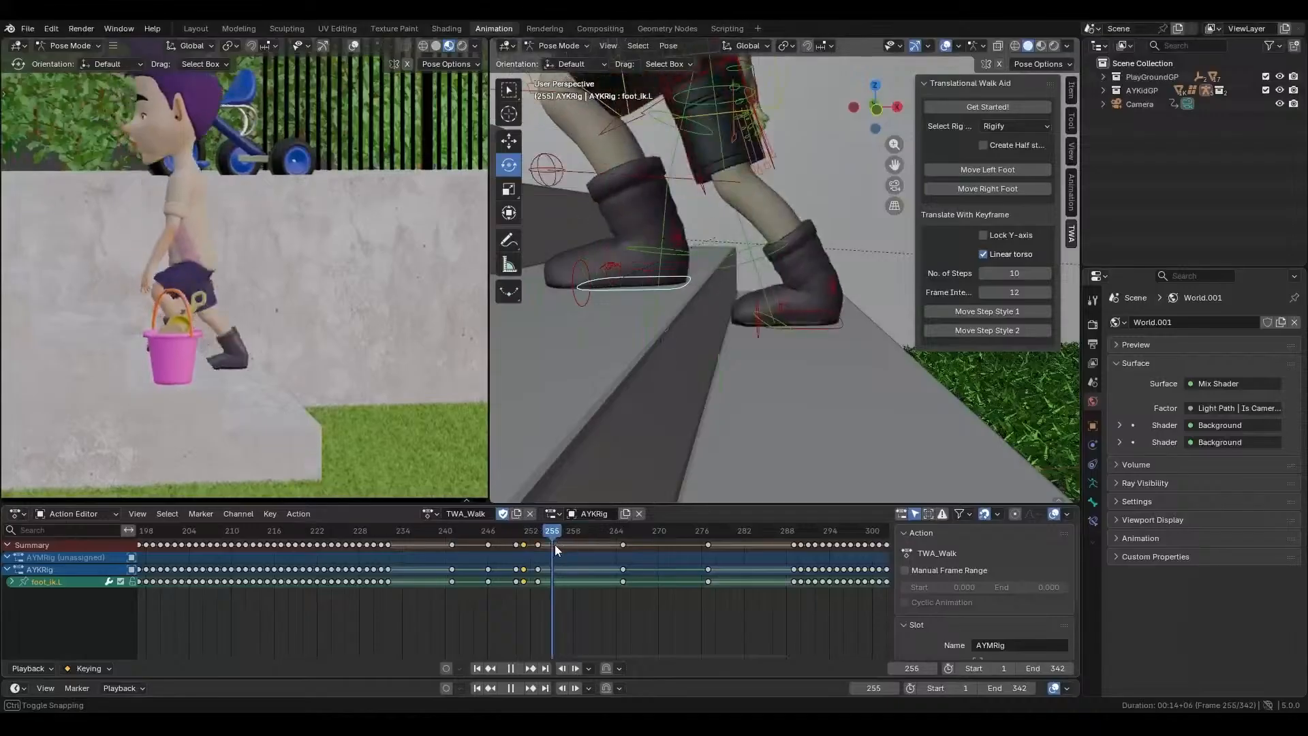
middle_drag(651, 407, 773, 338)
drag(555, 531, 647, 512)
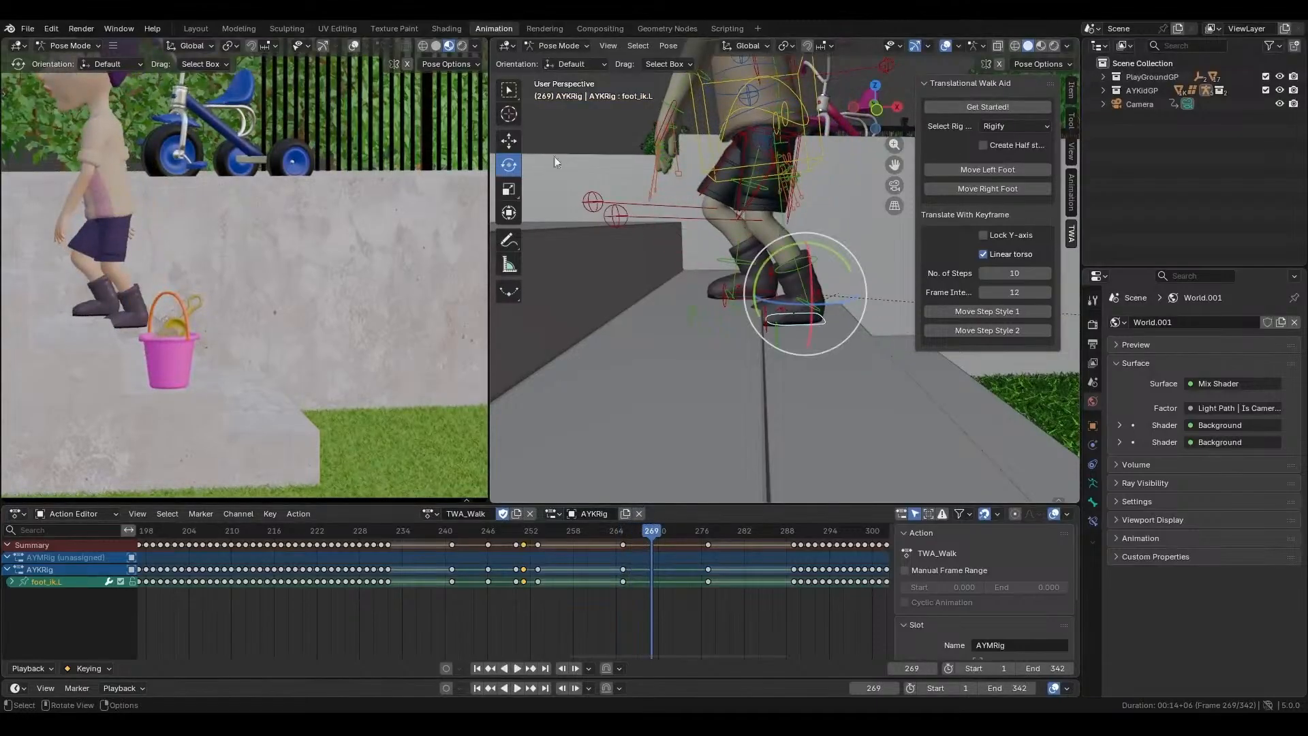
click(509, 141)
drag(807, 239, 741, 206)
click(518, 164)
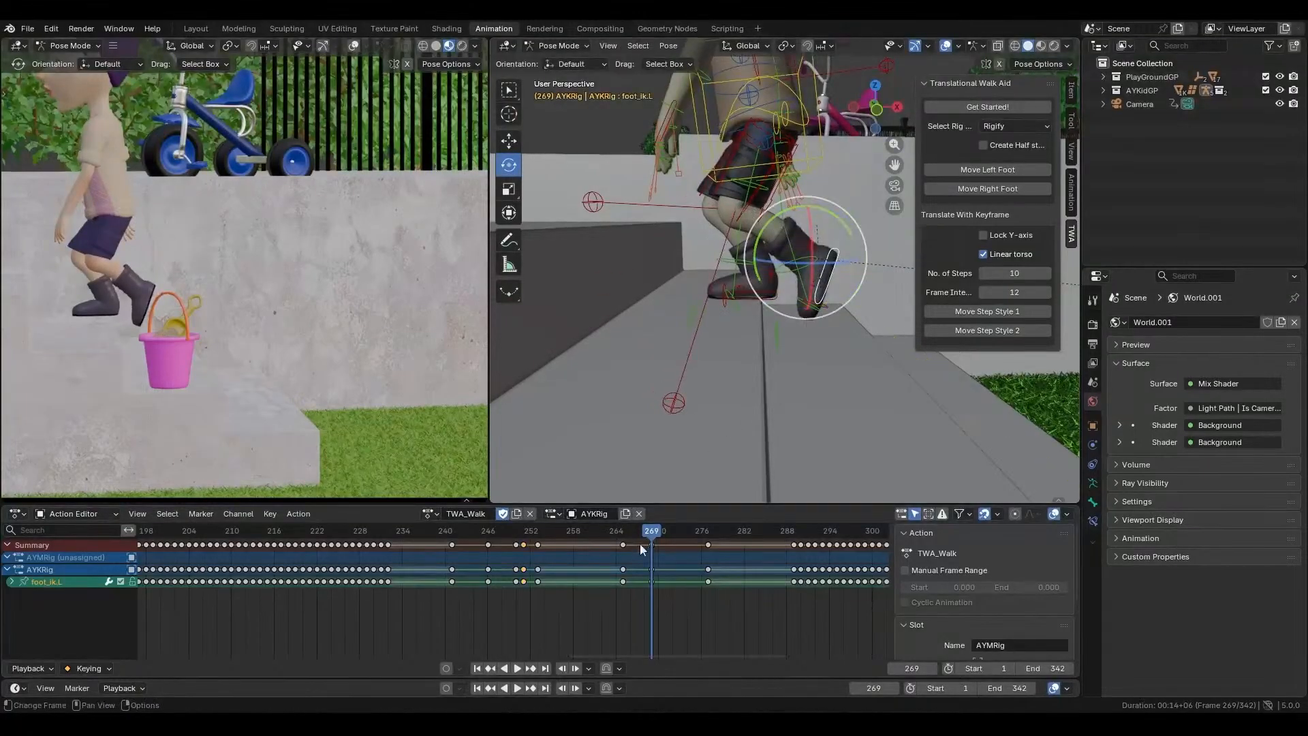
- Check the left foot at frame 270, then raise its IK control a little more at frame 269 and update the keyframe
mouse_move(648, 534)
mouse_down()
mouse_move(559, 533)
mouse_move(659, 534)
mouse_up()
key(r)
mouse_move(799, 348)
middle_down()
mouse_move(796, 325)
mouse_move(799, 341)
middle_up()
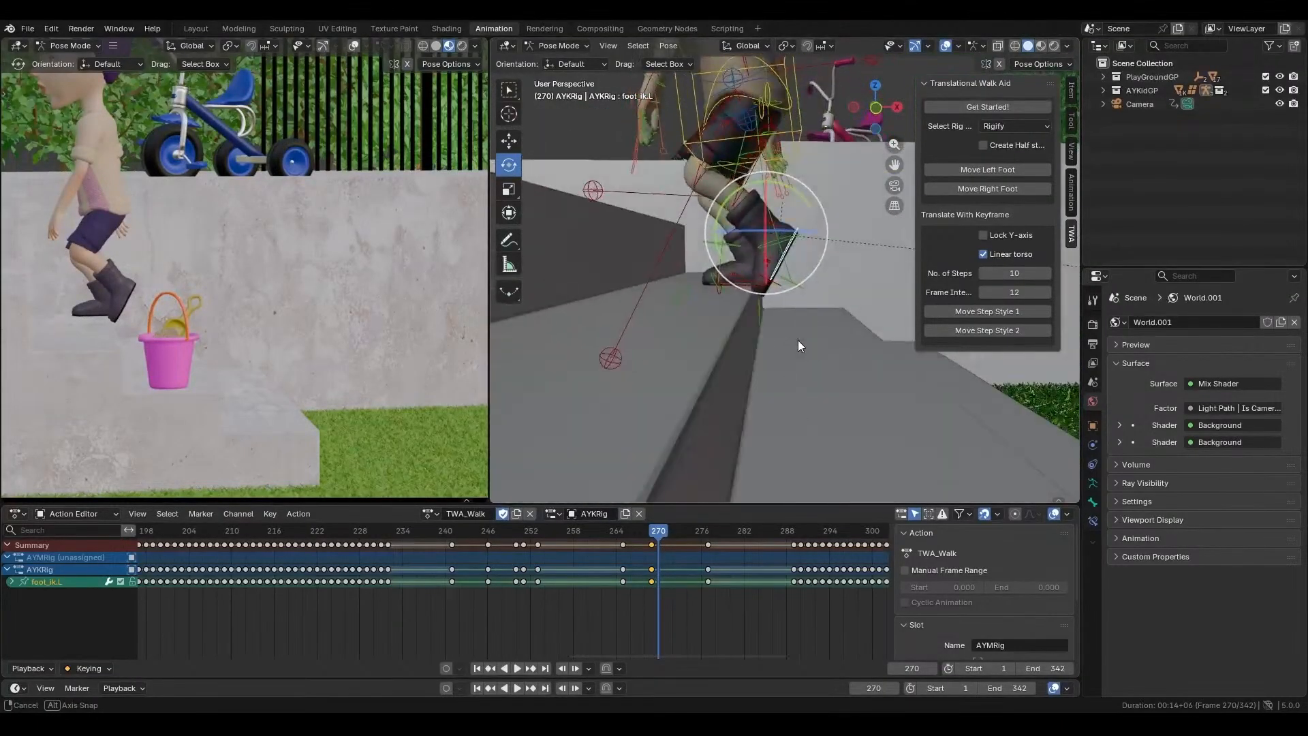
drag(660, 528, 652, 527)
click(509, 141)
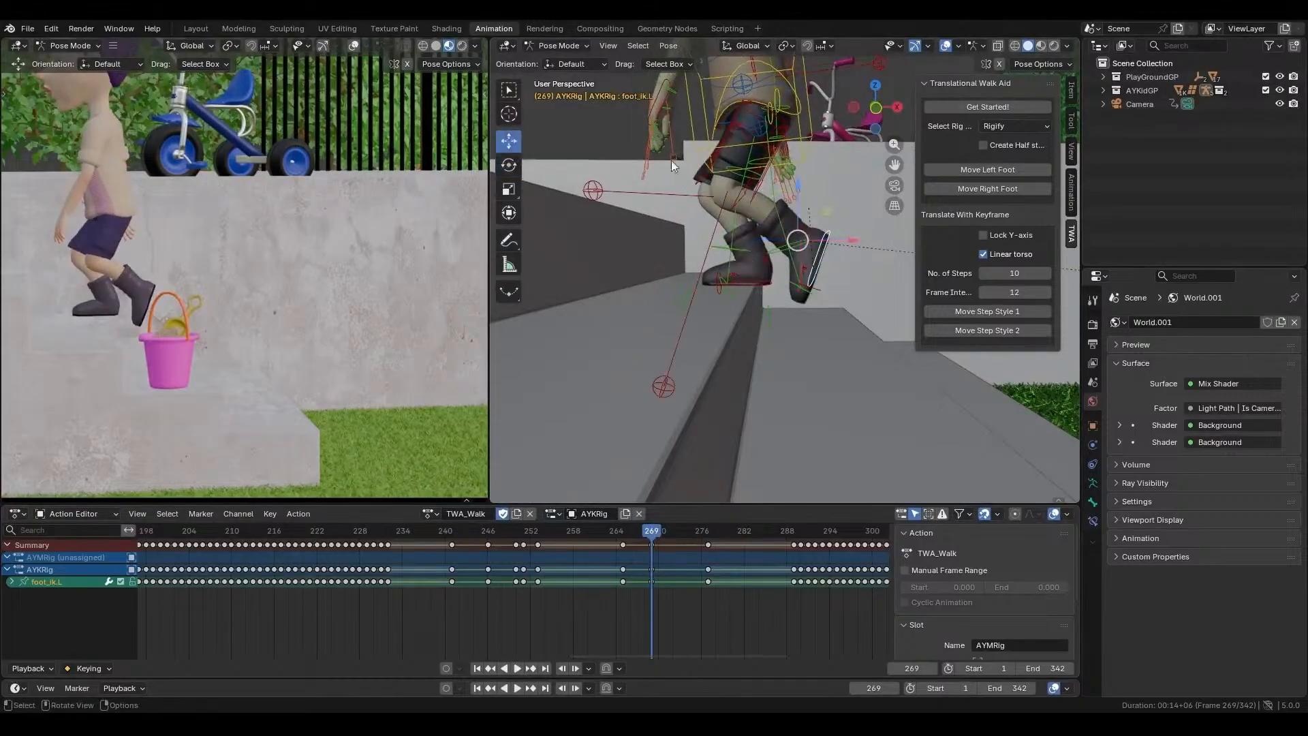
drag(799, 185, 811, 172)
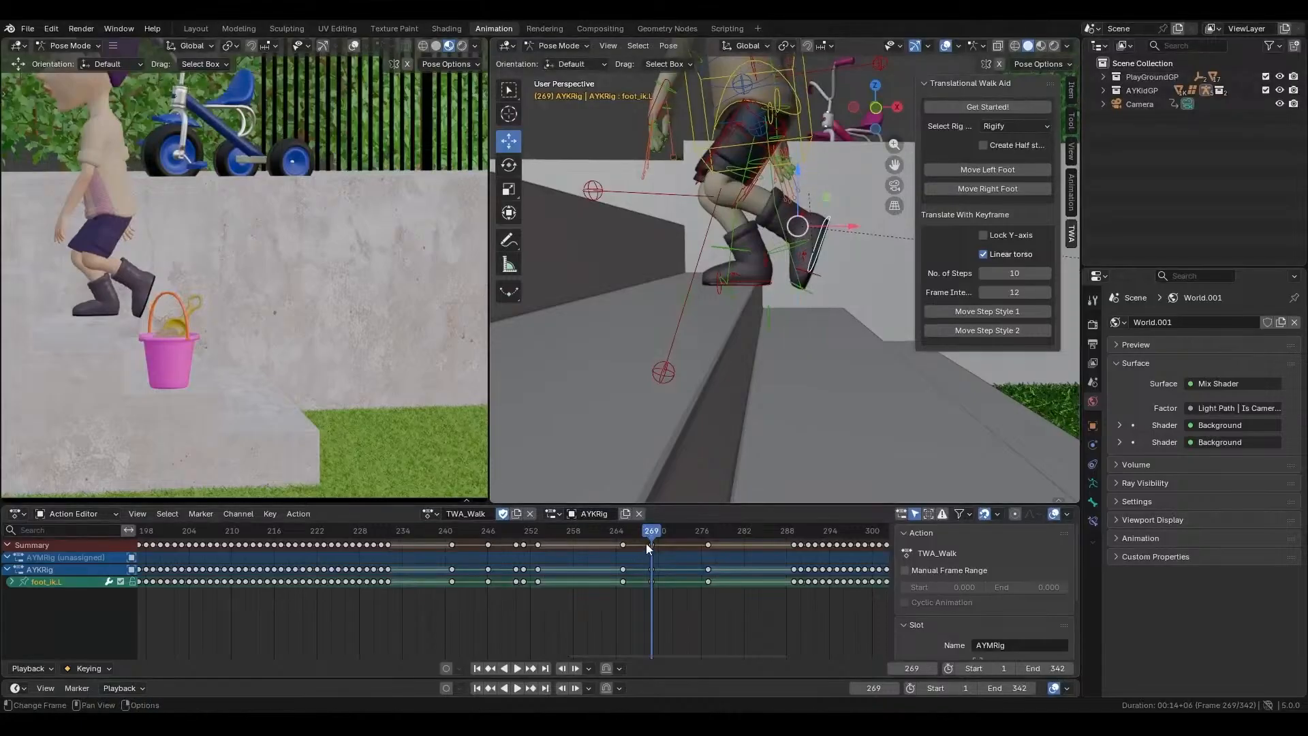
- At frame 273, raise and rotate the left foot's IK control to clear the upper stair edge, keyframe it, and check through frame 275
drag(646, 528, 680, 545)
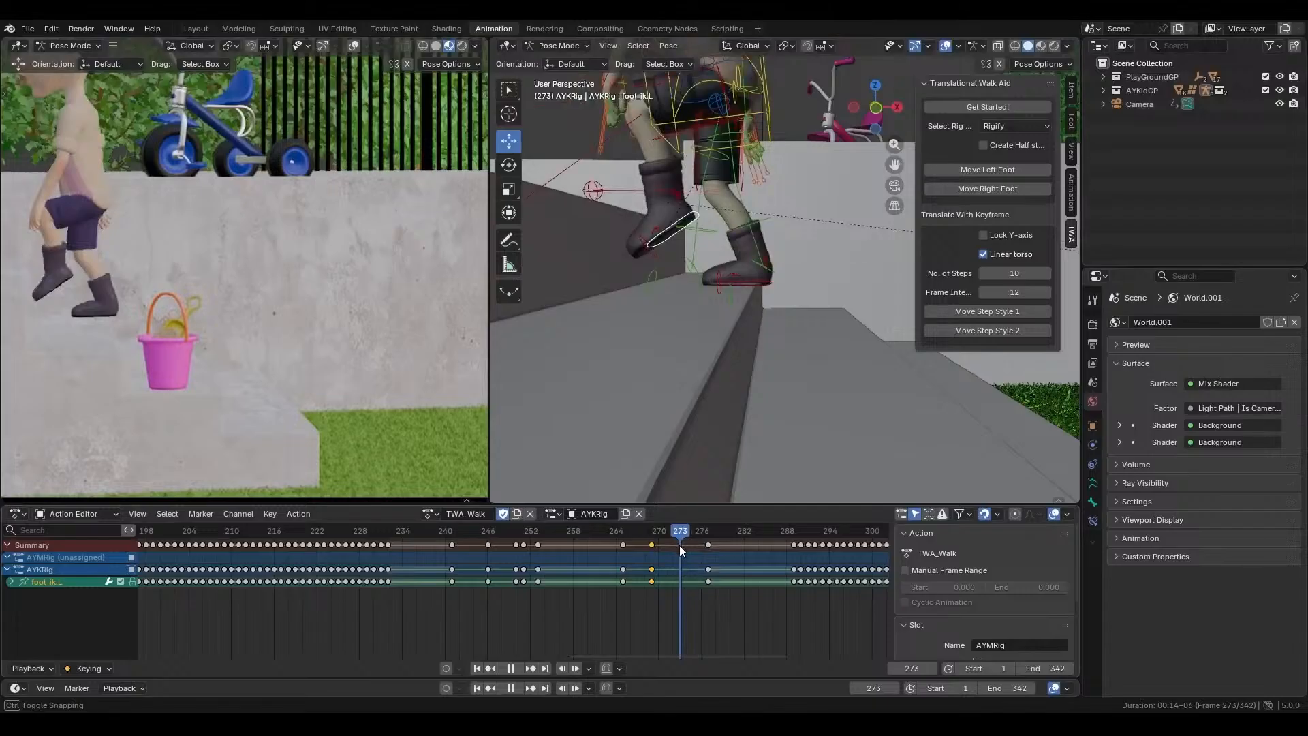
middle_drag(661, 255, 701, 269)
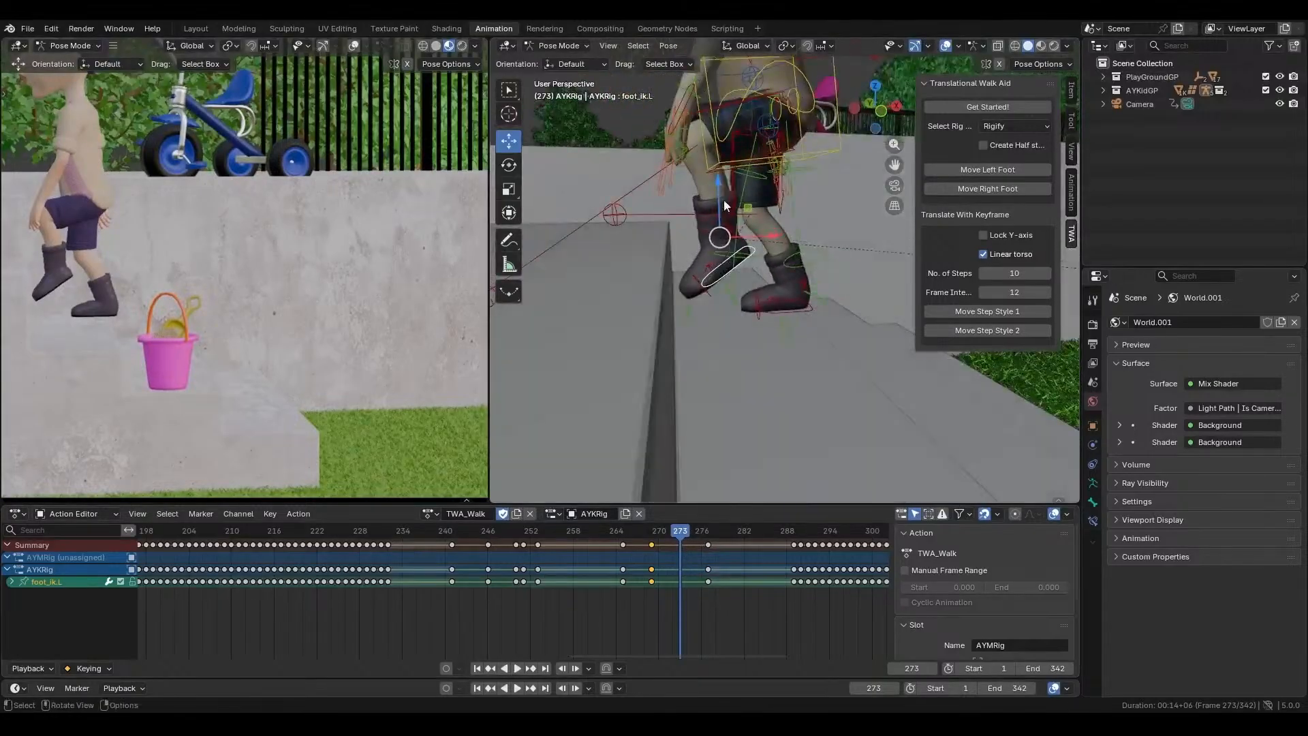
drag(722, 181, 695, 165)
click(509, 164)
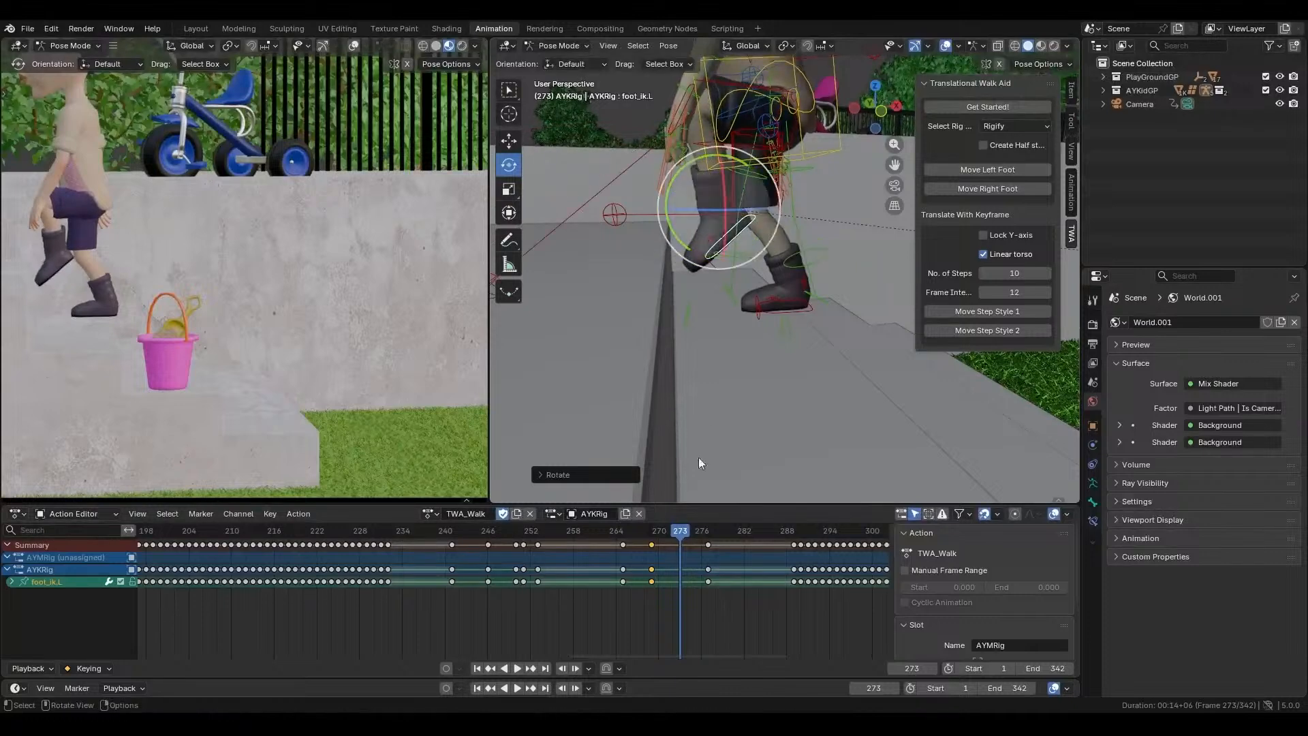
key(space)
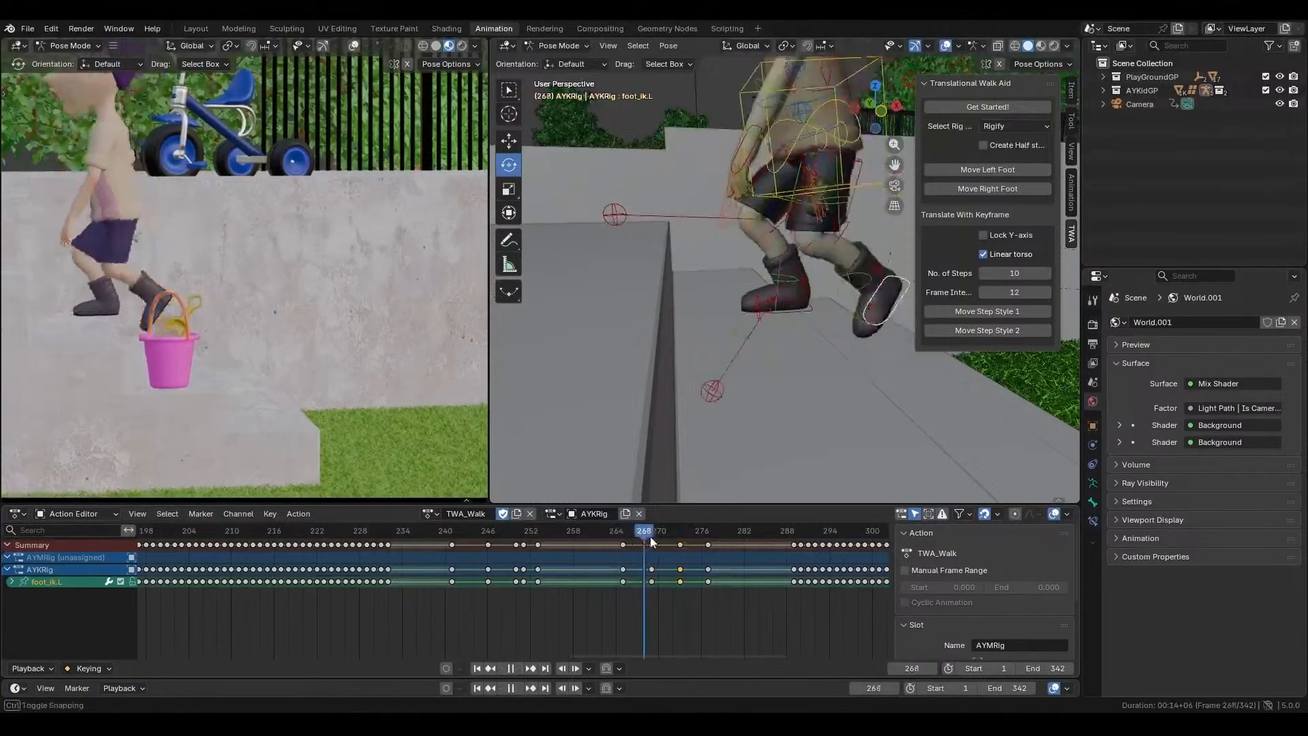
drag(689, 537, 696, 546)
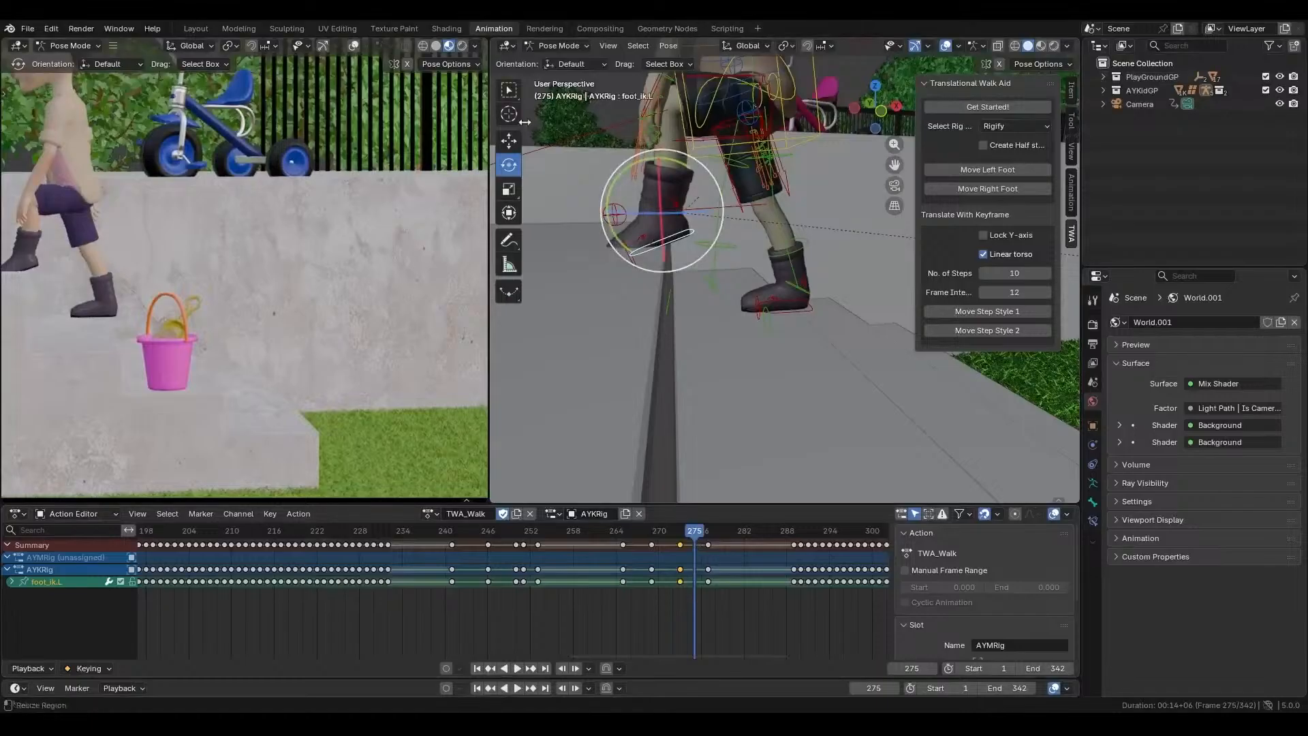
- At frame 275, raise the left foot's IK control, rotate the foot nearly flat above the upper stair and keyframe it
click(507, 142)
drag(660, 153, 672, 145)
click(510, 165)
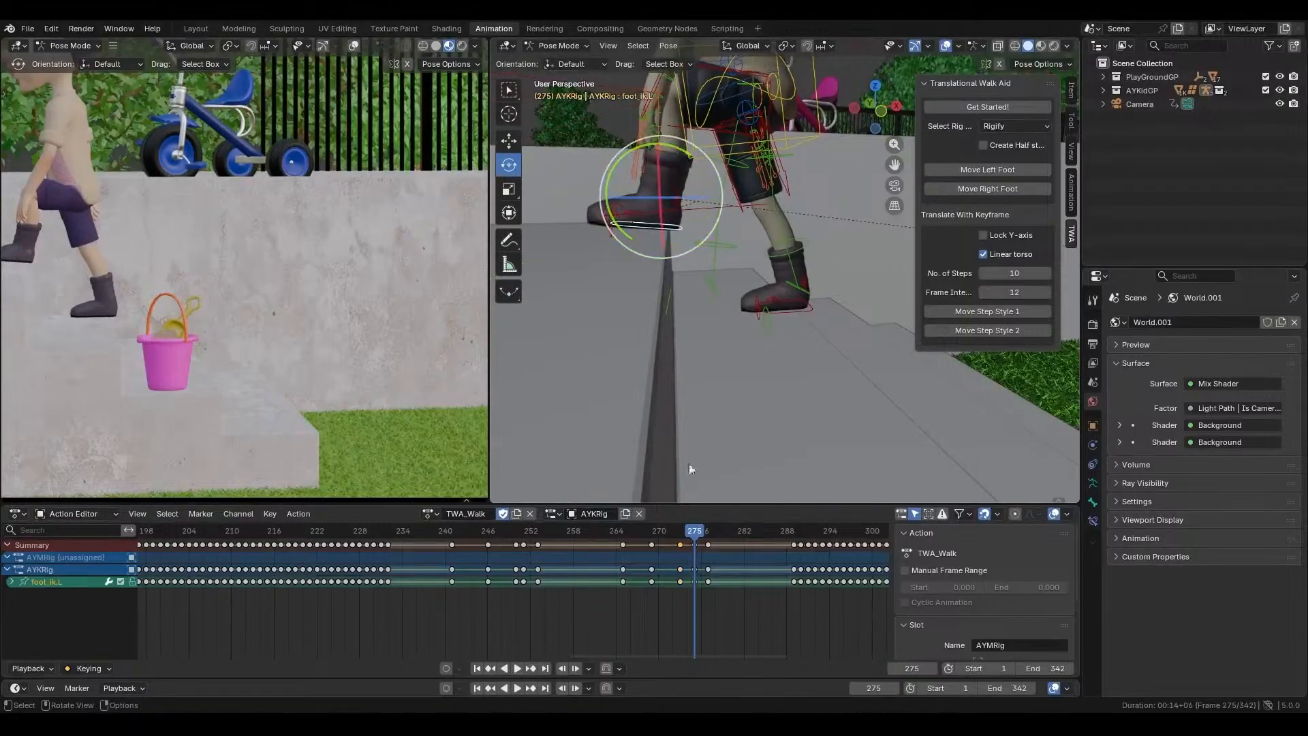
mouse_move(698, 530)
mouse_down()
mouse_move(667, 536)
mouse_move(692, 535)
mouse_up()
scroll(706, 266, down, 2)
shift+middle_drag(726, 250, 708, 299)
click(510, 142)
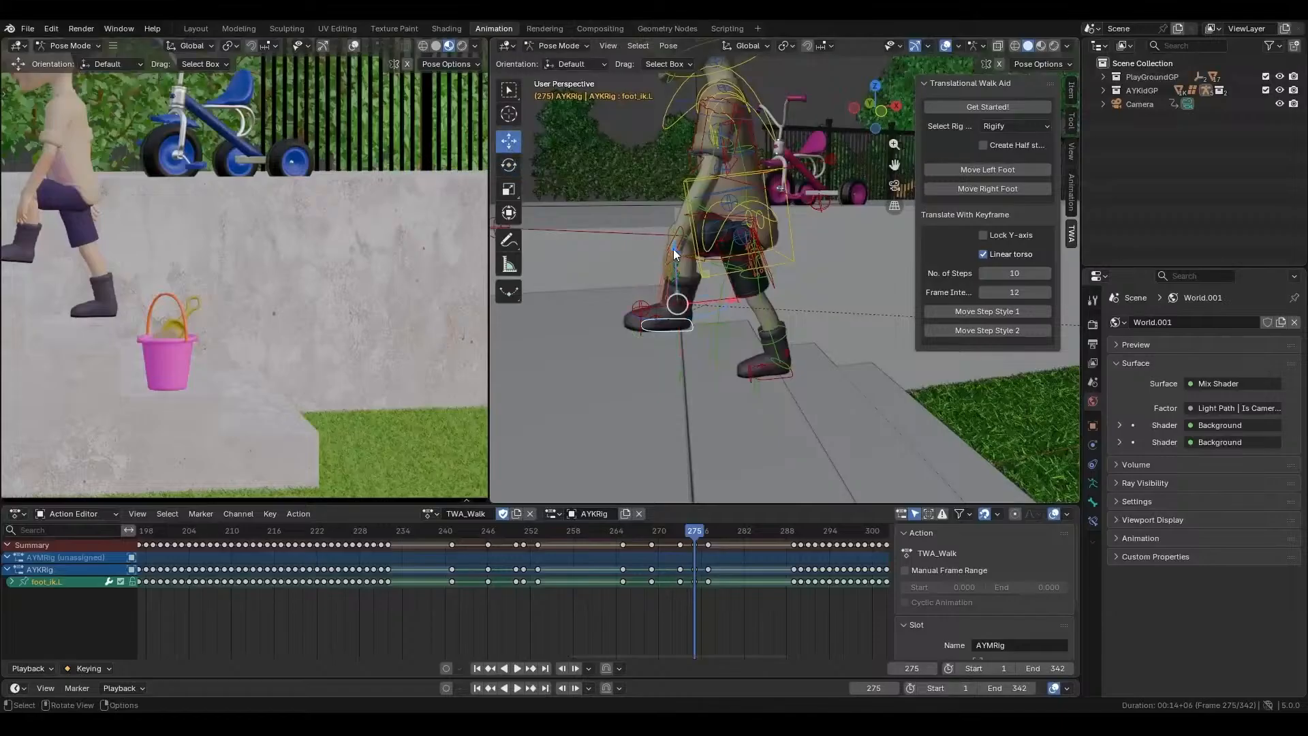
drag(675, 249, 675, 244)
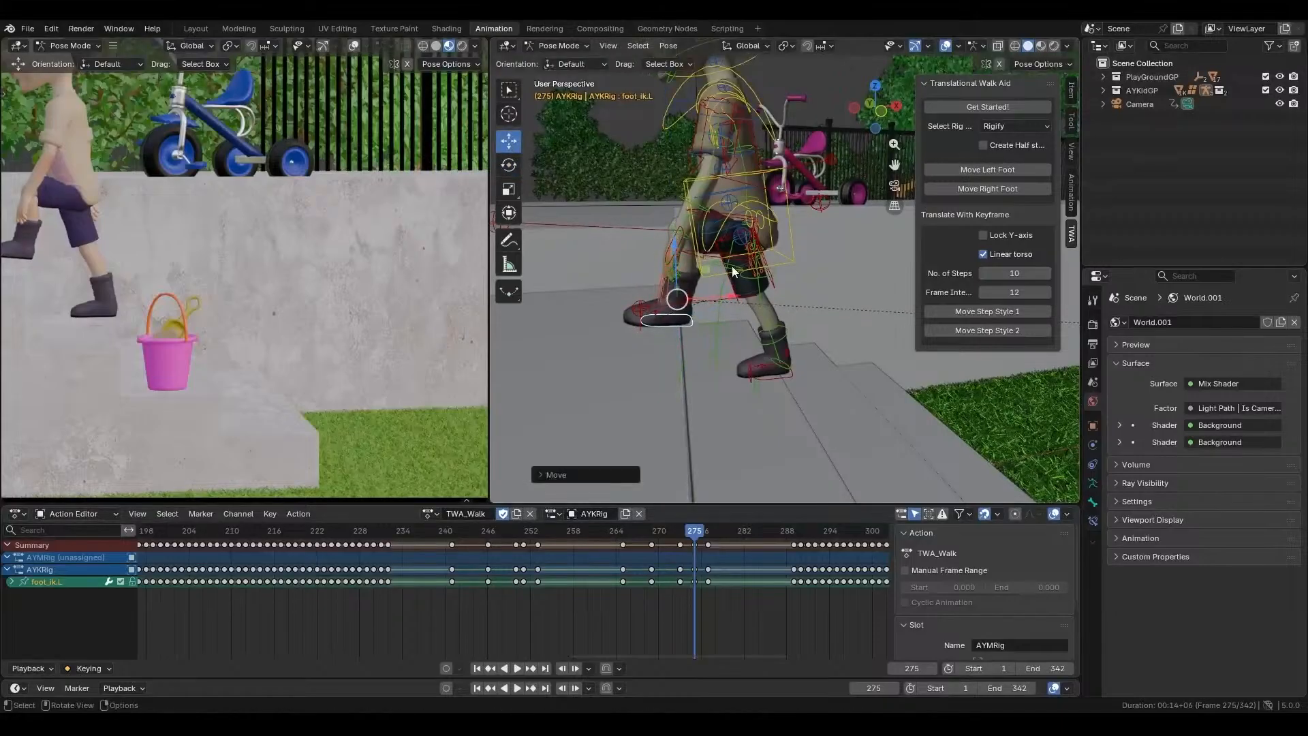
click(692, 532)
drag(692, 531, 682, 530)
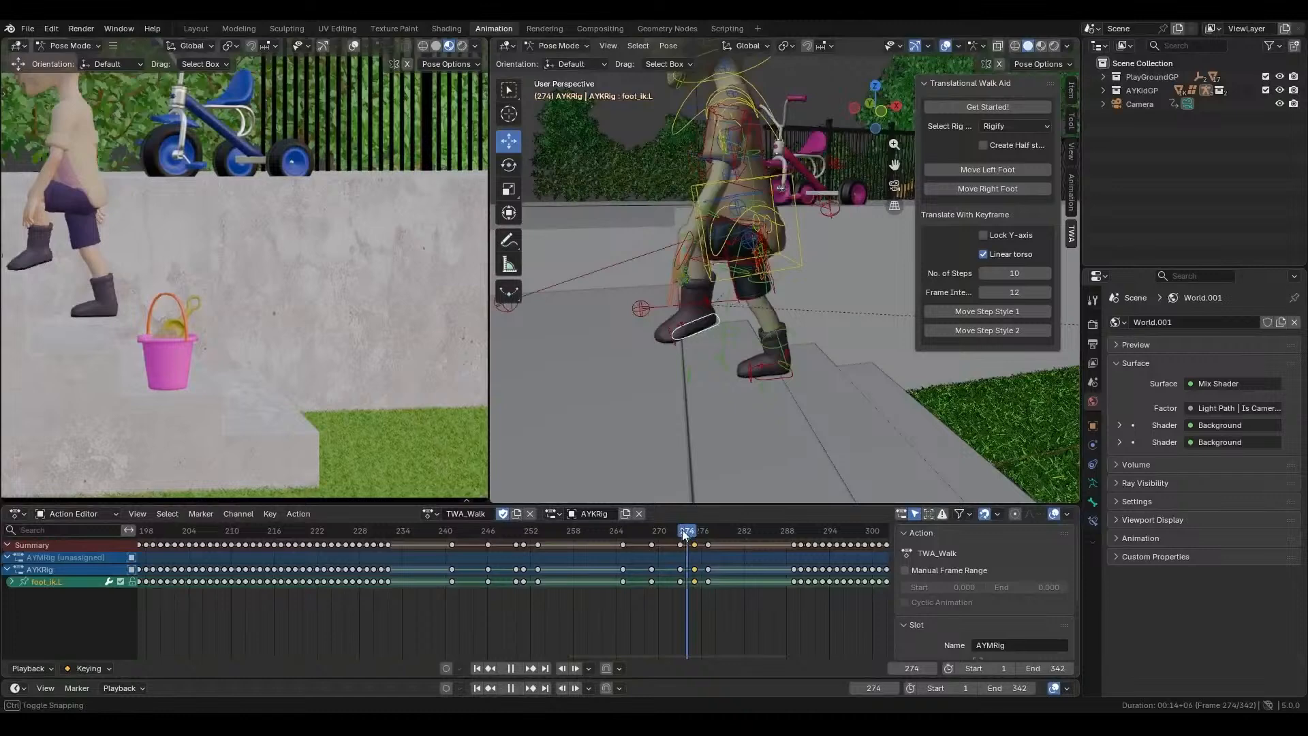
- At frame 274, adjust the left foot's IK control to clear the upper stair edge and keyframe it
key(g)
mouse_move(713, 364)
middle_down()
mouse_move(706, 344)
mouse_move(733, 350)
middle_up()
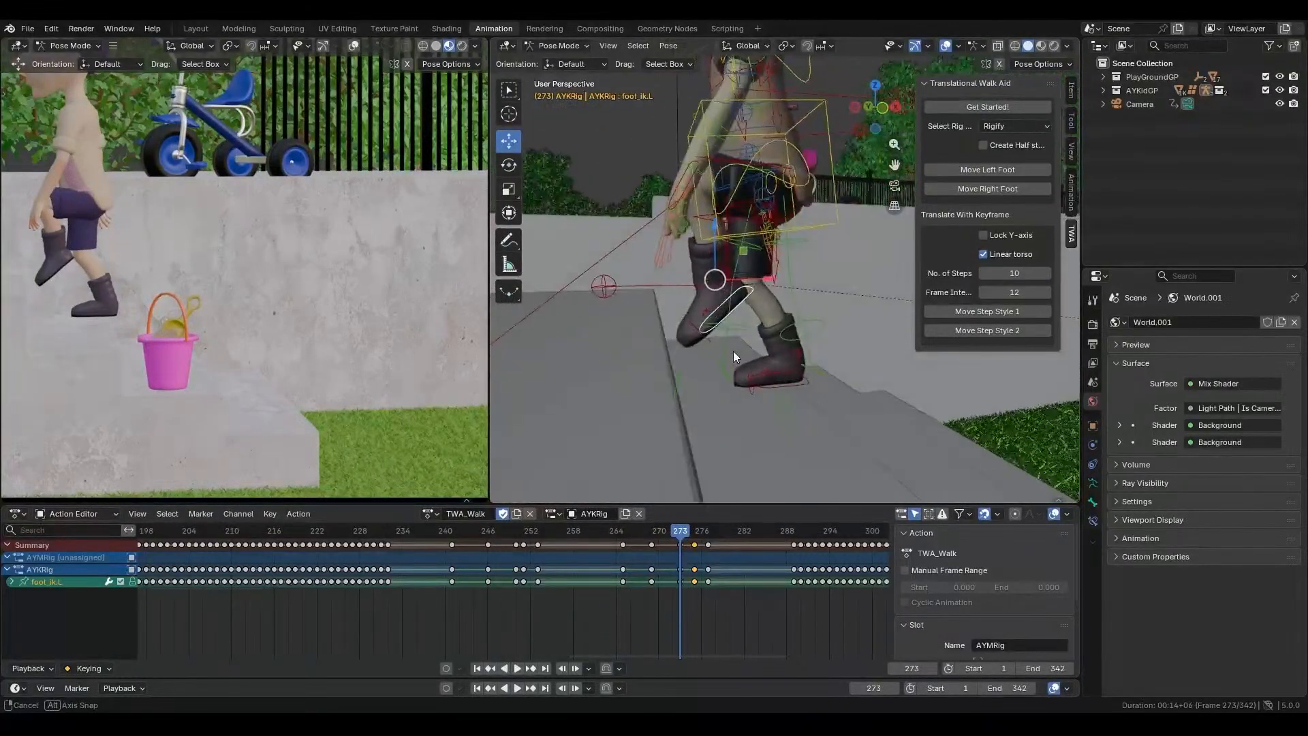
mouse_move(685, 533)
mouse_down()
mouse_move(648, 533)
mouse_move(687, 530)
mouse_up()
mouse_move(655, 357)
middle_down()
mouse_move(645, 350)
mouse_move(650, 366)
middle_up()
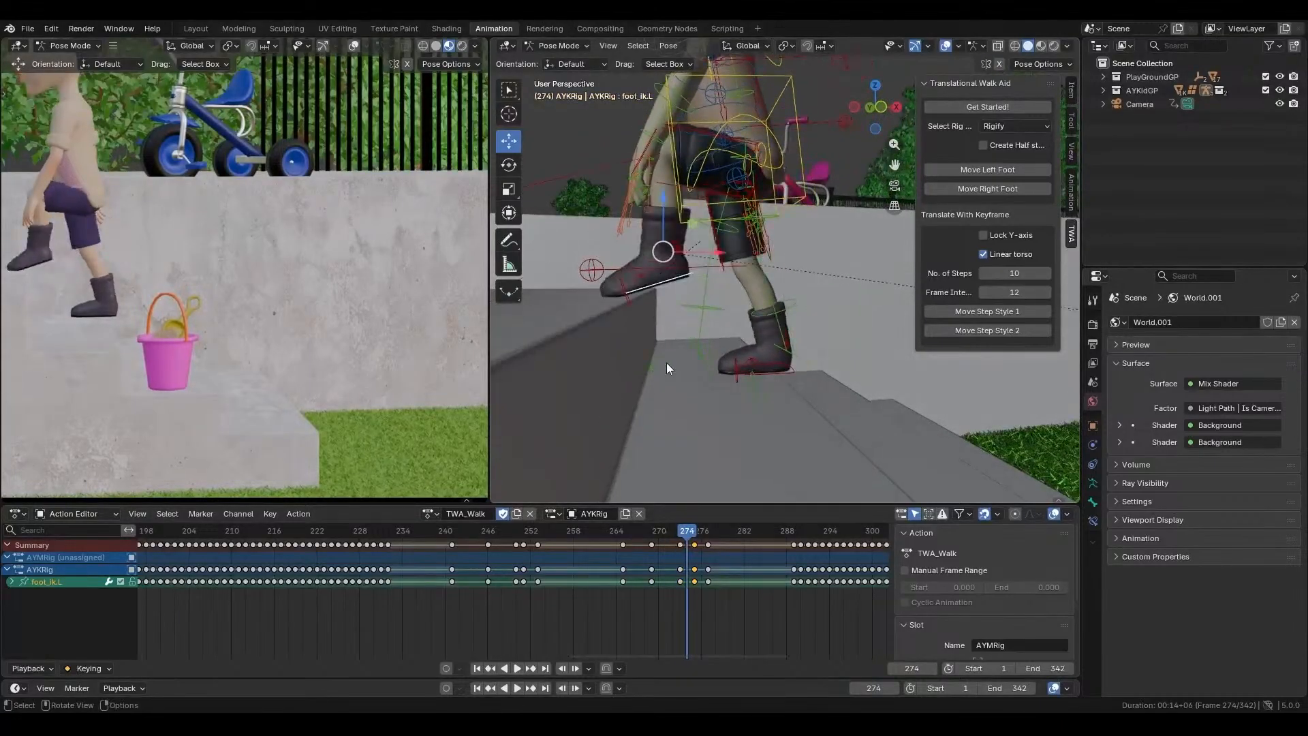
key(Left)
key(Right)
key(Left)
key(Right)
drag(662, 193, 670, 197)
key(shift+space)
key(r)
- Step back and forth through frames 271 to 276 to check the left foot's motion over the upper stair edge
key(Left)
key(Right)
key(Left)
key(Right)
key(Left)
key(Right)
key(Left)
key(Left)
key(Left)
key(Right)
key(Right)
key(Right)
key(Right)
key(Right)
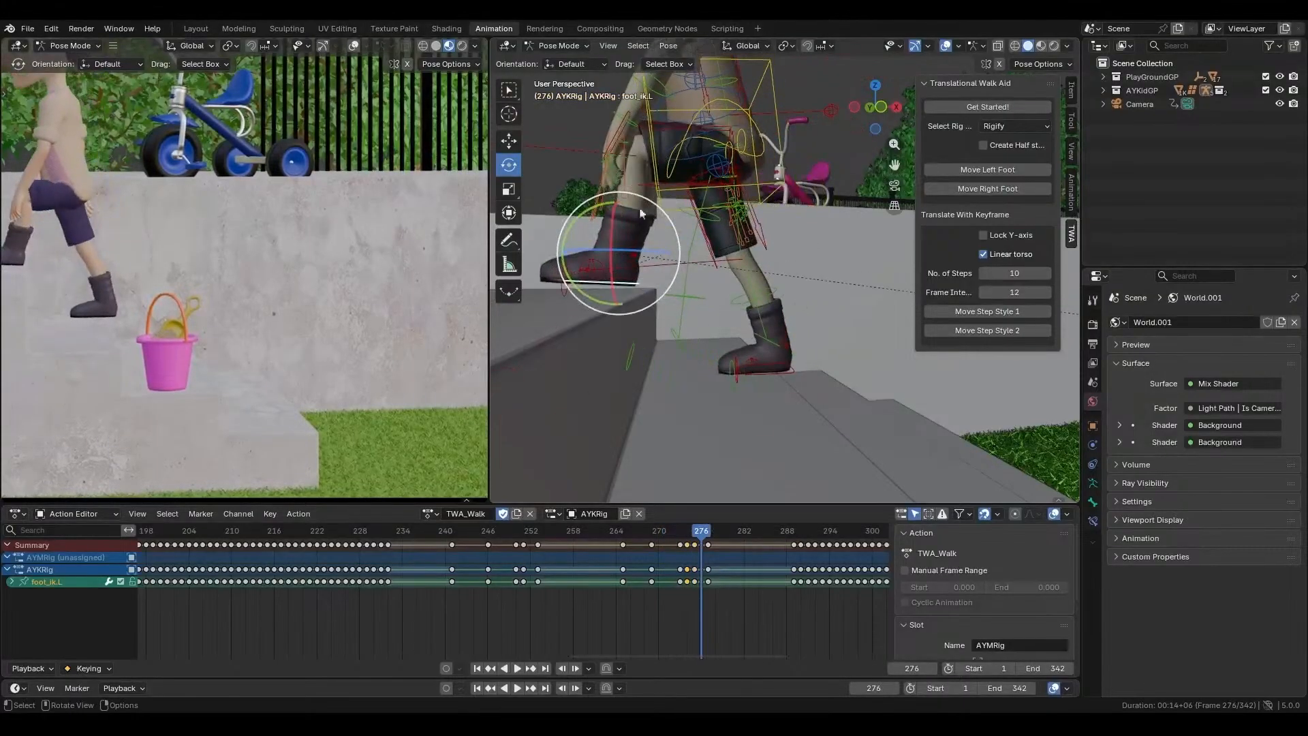
- Scrub past frame 276 onto the top platform and back to frame 265 to review the left foot's steps
drag(700, 538, 755, 518)
scroll(656, 298, down, 4)
middle_drag(657, 298, 691, 294)
scroll(677, 308, up, 3)
middle_drag(786, 590, 547, 559)
drag(533, 527, 383, 591)
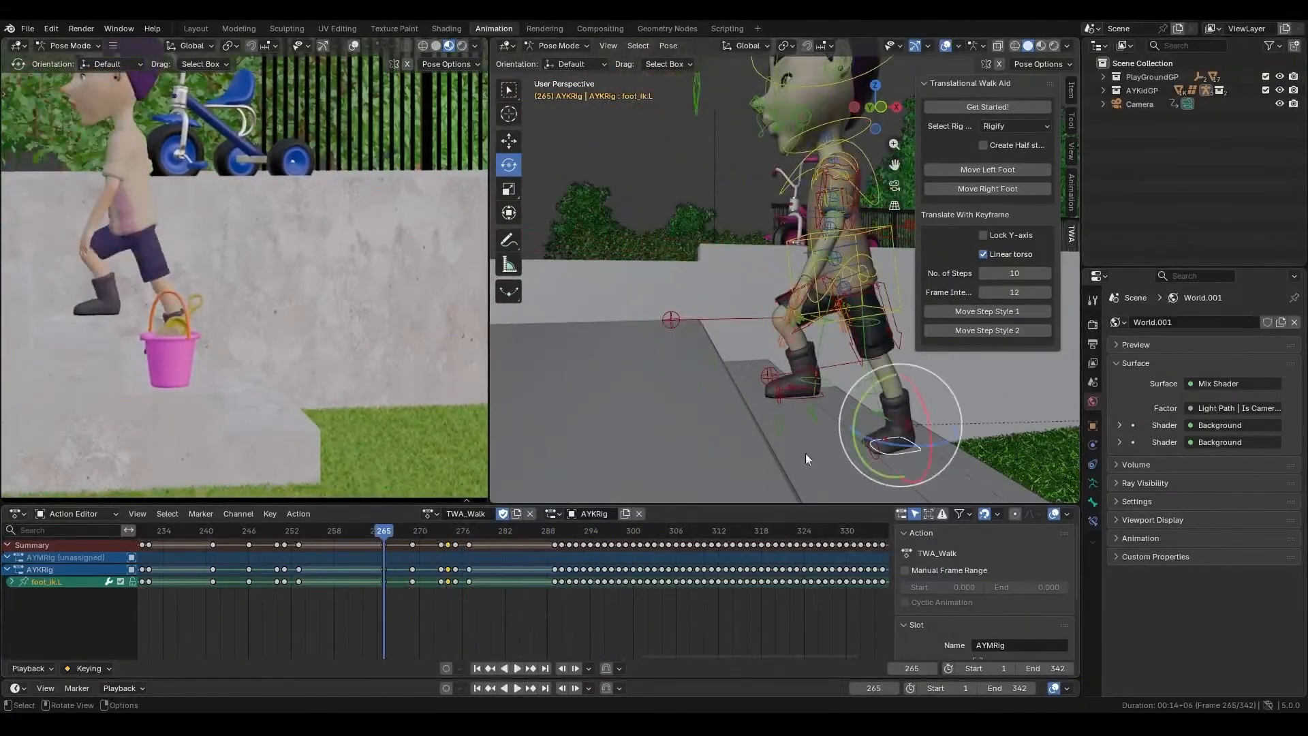
- Select the left foot's heel IK control and review the walk from frame 142 to the stairs at frame 233
click(911, 424)
scroll(614, 573, down, 2)
scroll(615, 575, down, 7)
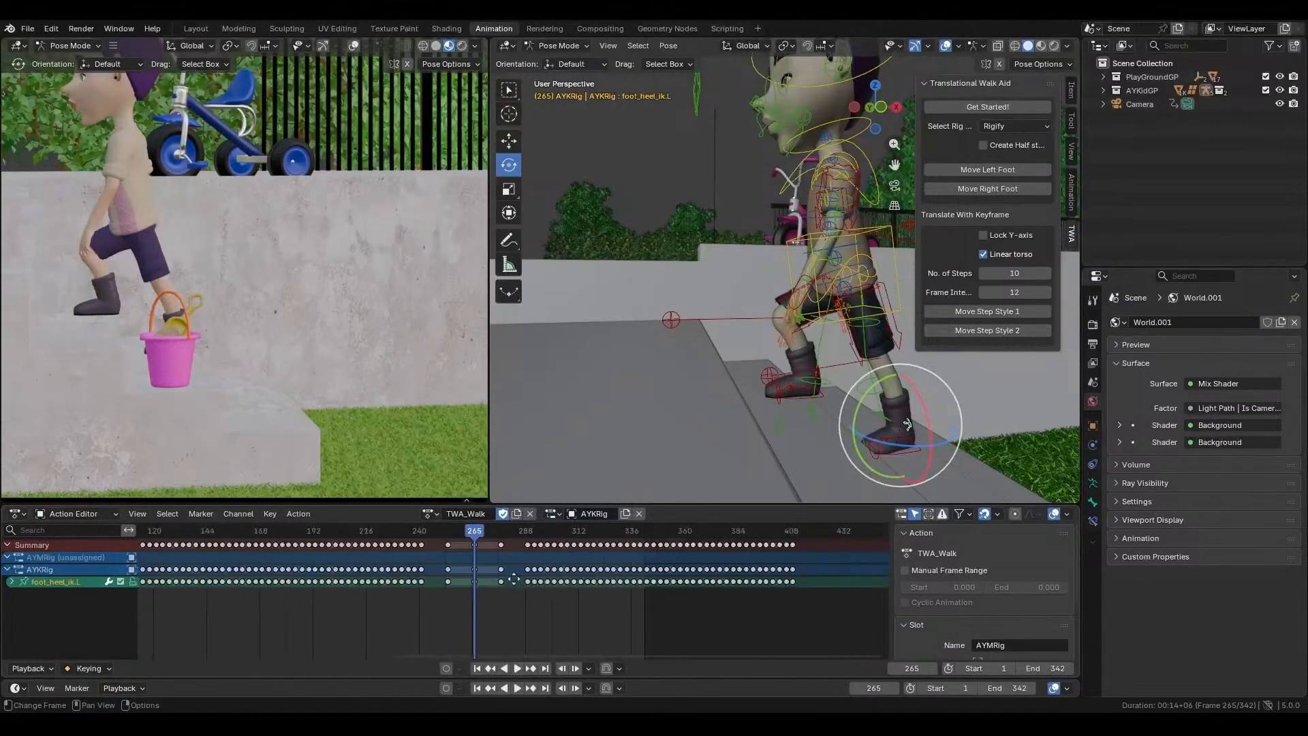
scroll(576, 570, down, 2)
drag(547, 528, 390, 541)
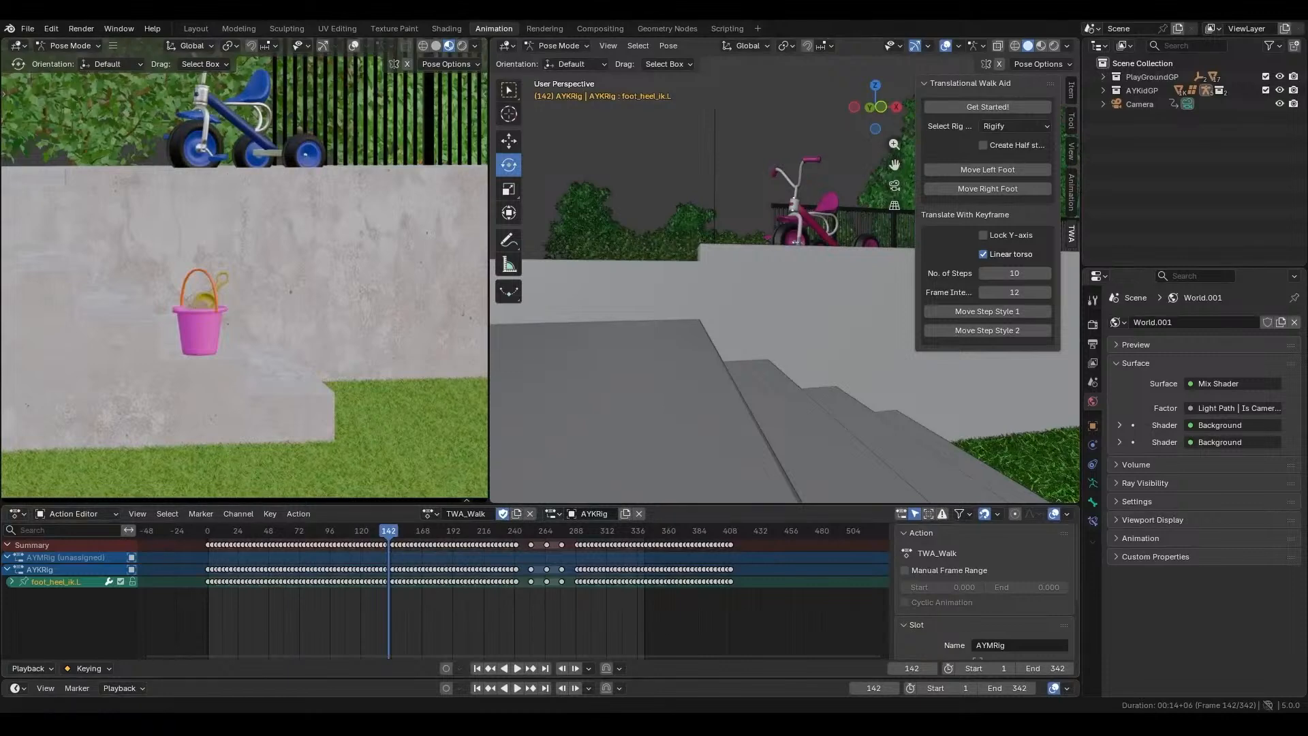
scroll(795, 350, down, 4)
middle_drag(796, 350, 706, 394)
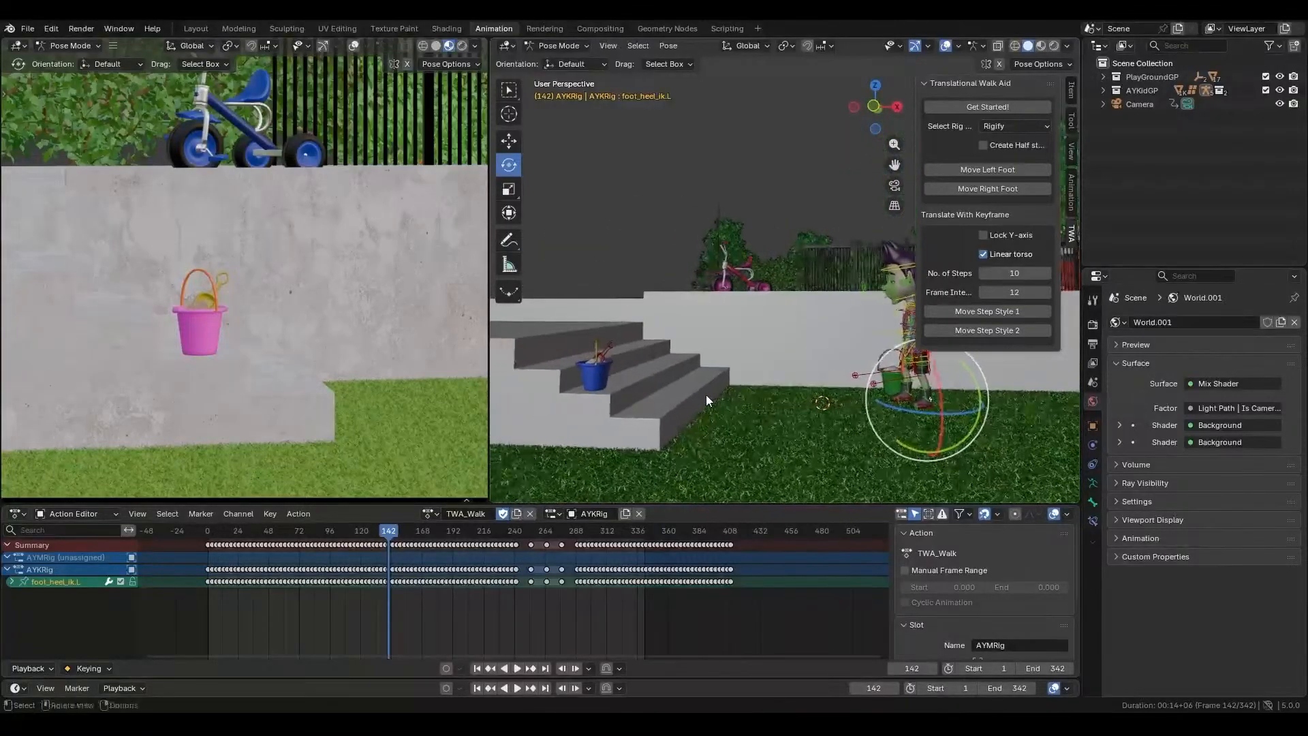
scroll(796, 406, up, 3)
drag(392, 534, 424, 535)
mouse_move(706, 396)
shift+middle_down()
mouse_move(682, 396)
mouse_move(707, 396)
shift+middle_up()
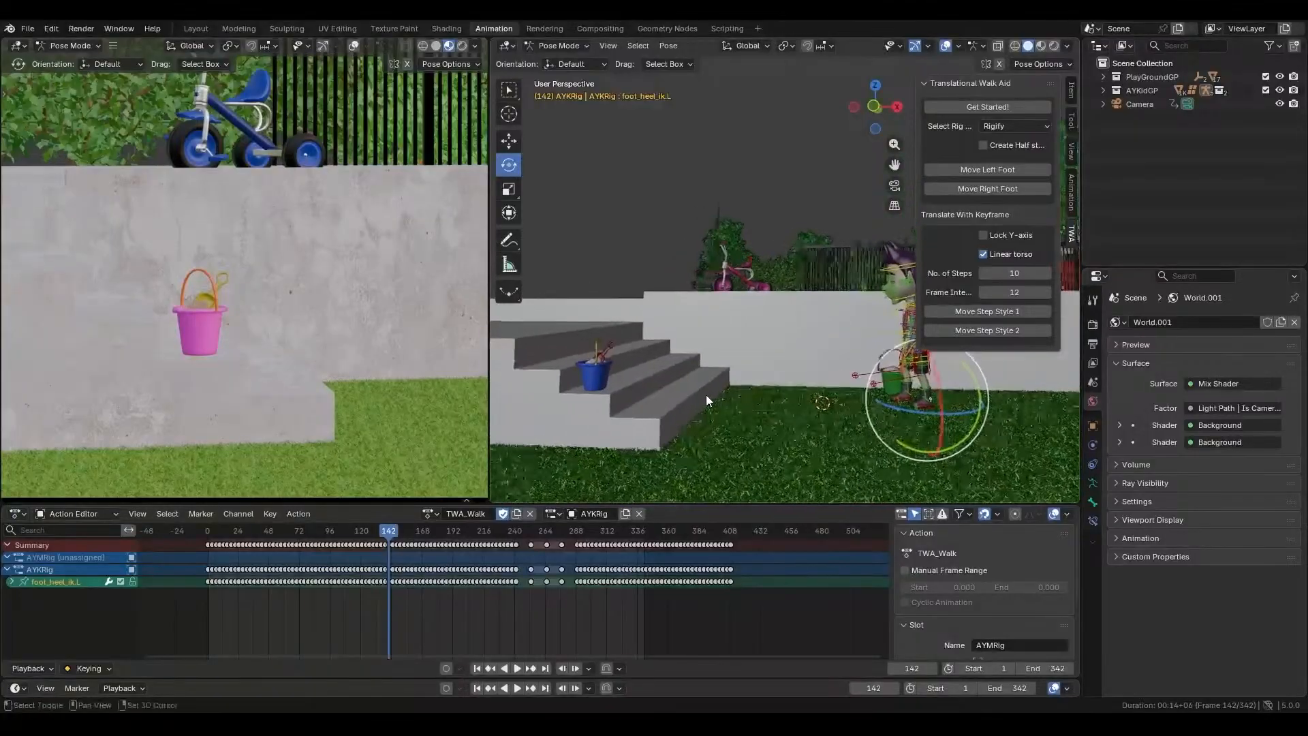
scroll(742, 443, up, 2)
drag(391, 538, 505, 538)
middle_drag(661, 431, 775, 301)
scroll(555, 584, up, 1)
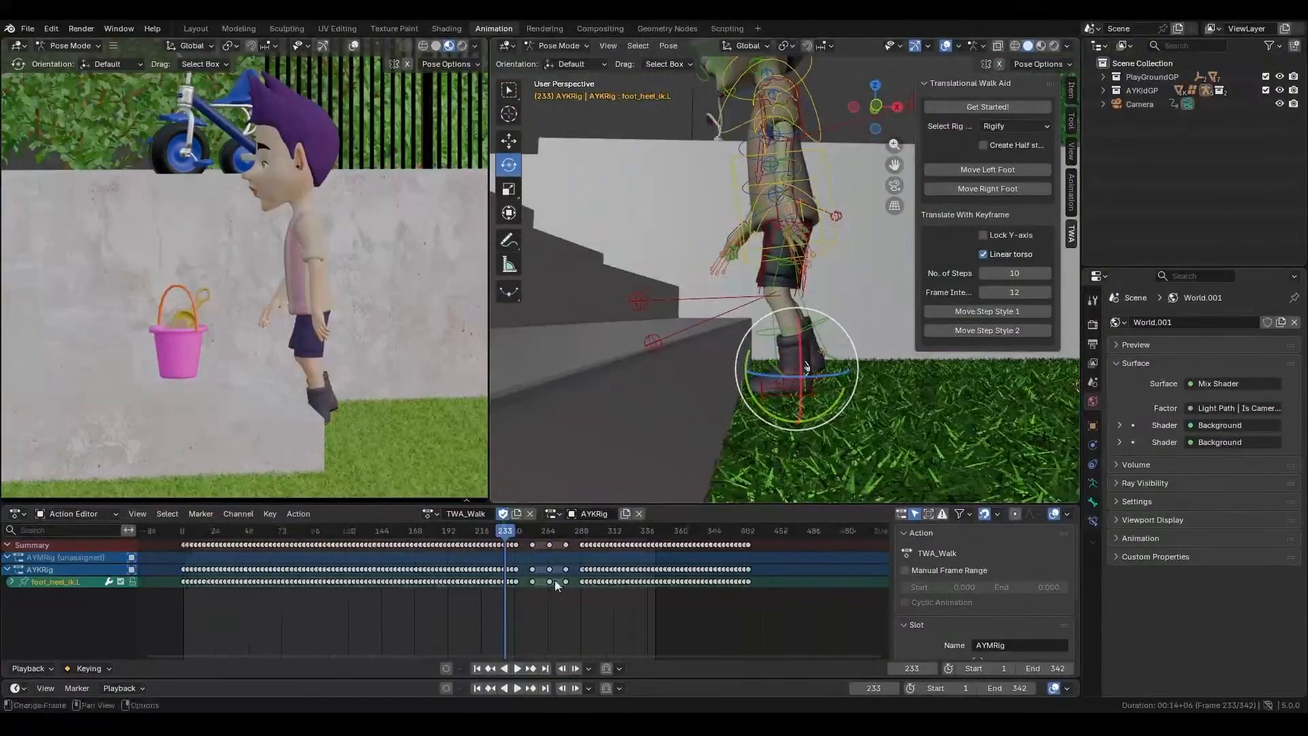
- Insert a keyframe for the left heel IK control at frame 260, between its keys at frames 253 and 265
scroll(554, 579, up, 5)
scroll(404, 601, up, 1)
drag(170, 527, 320, 530)
scroll(673, 316, up, 8)
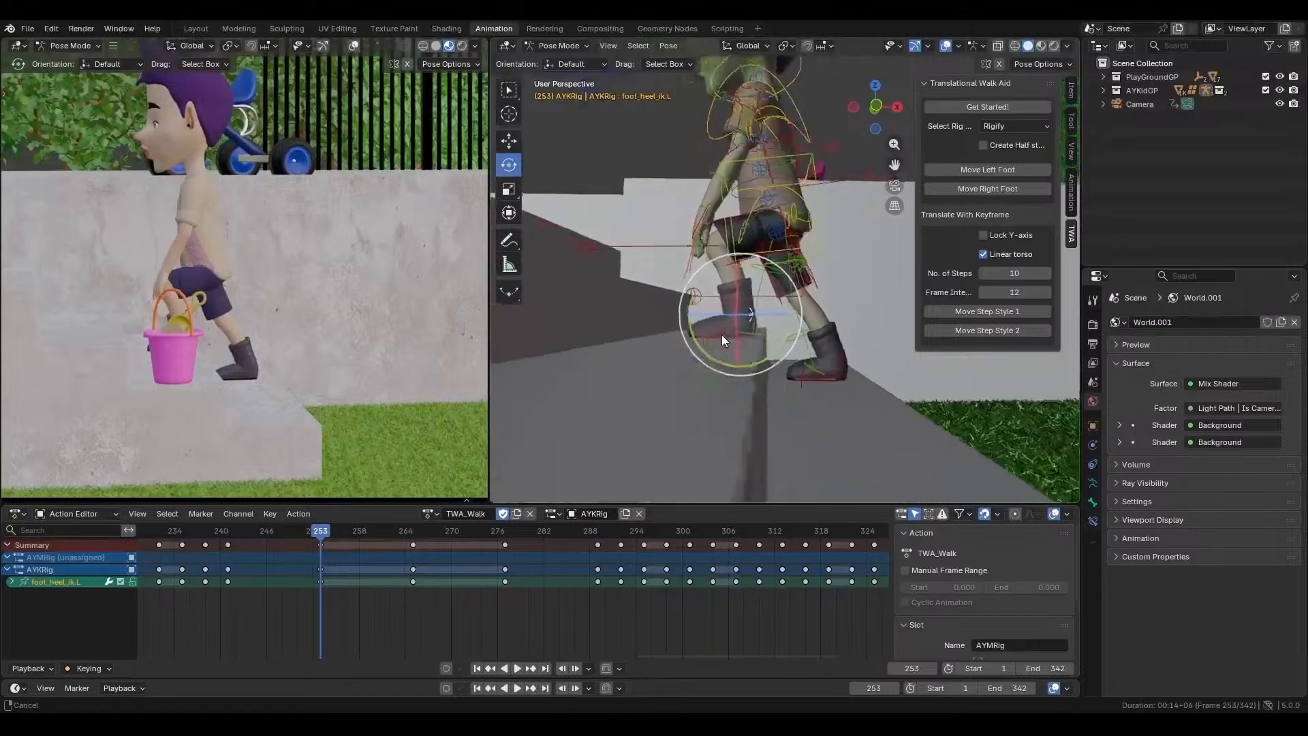
shift+middle_drag(768, 357, 785, 312)
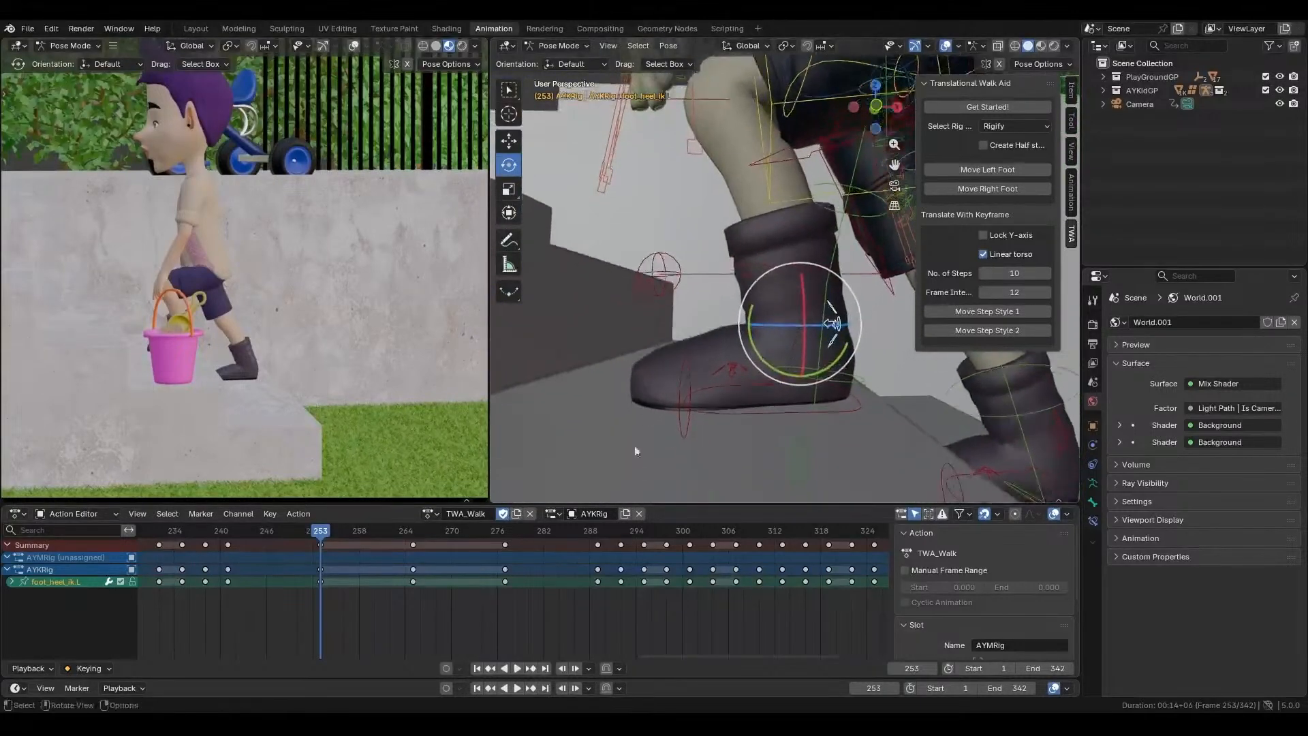
drag(325, 537, 414, 537)
key(i)
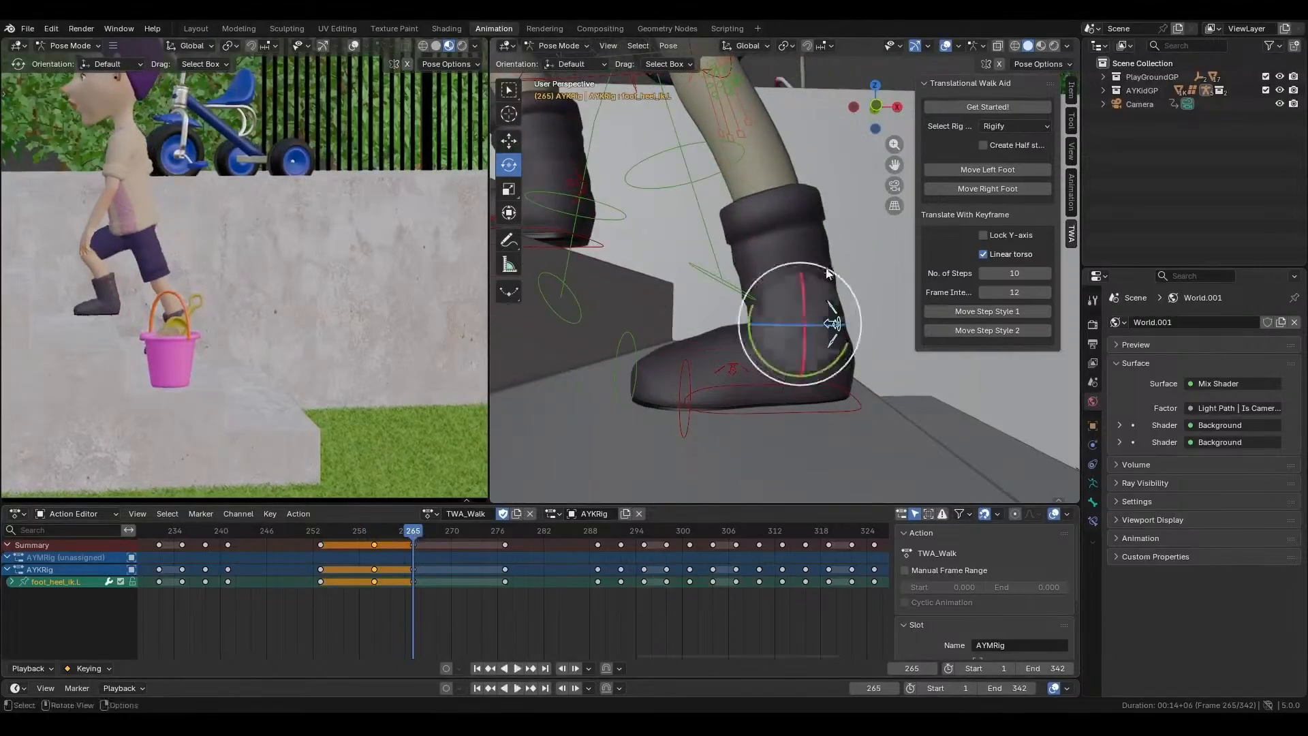
- At frame 265, rotate the left heel IK control to lift the heel, keyframe it, and check the foot through frame 277
drag(749, 348, 779, 350)
drag(421, 531, 461, 537)
middle_drag(641, 335, 764, 392)
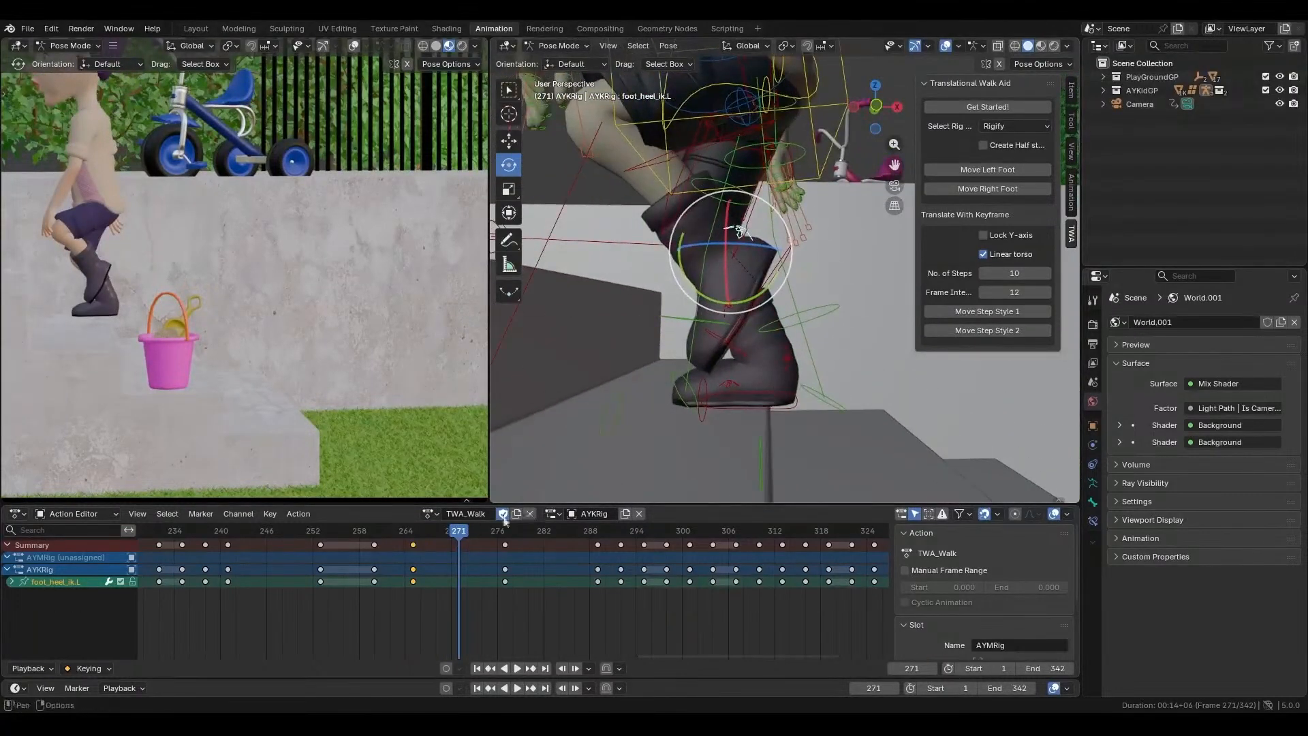
drag(462, 535, 490, 535)
middle_drag(546, 453, 785, 380)
mouse_move(489, 532)
mouse_down()
mouse_move(516, 535)
mouse_move(504, 536)
mouse_up()
middle_drag(701, 383, 688, 348)
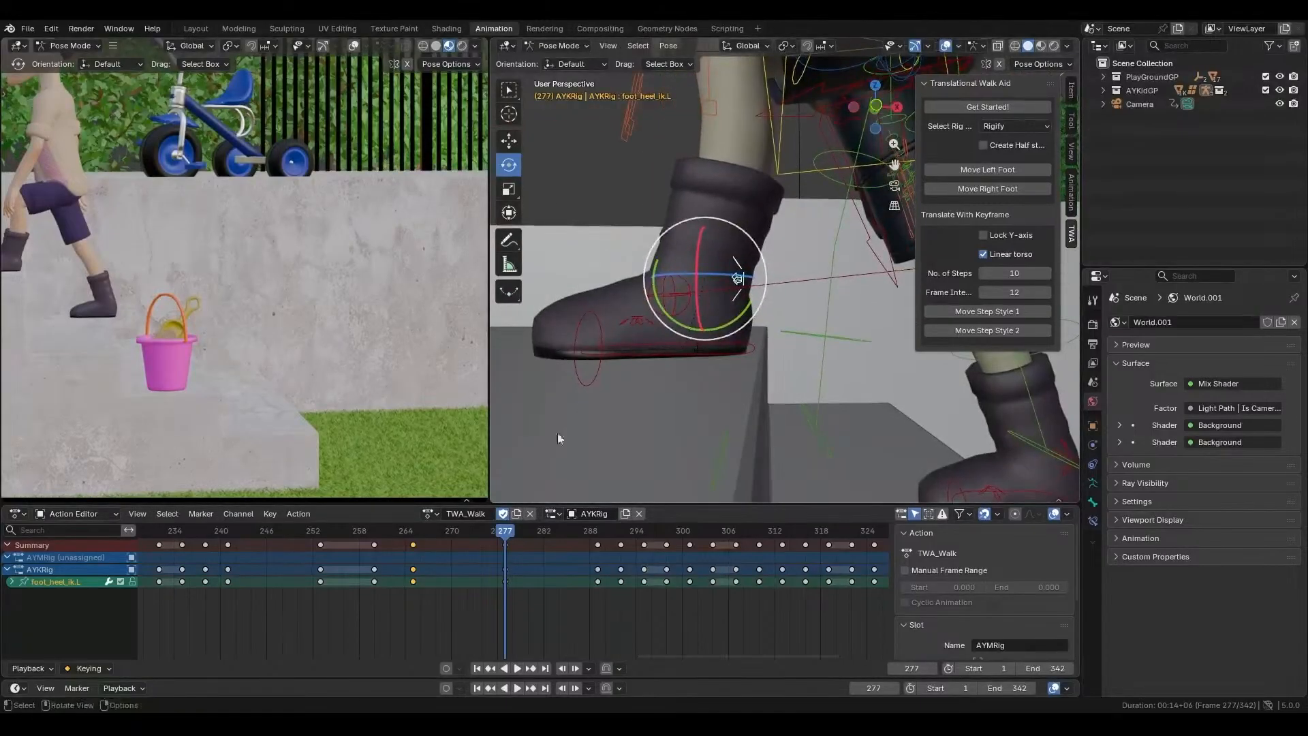
- Play back the whole walk, then replay the stair climb several times from about frame 220
drag(512, 531, 648, 547)
scroll(631, 555, down, 5)
scroll(631, 554, down, 8)
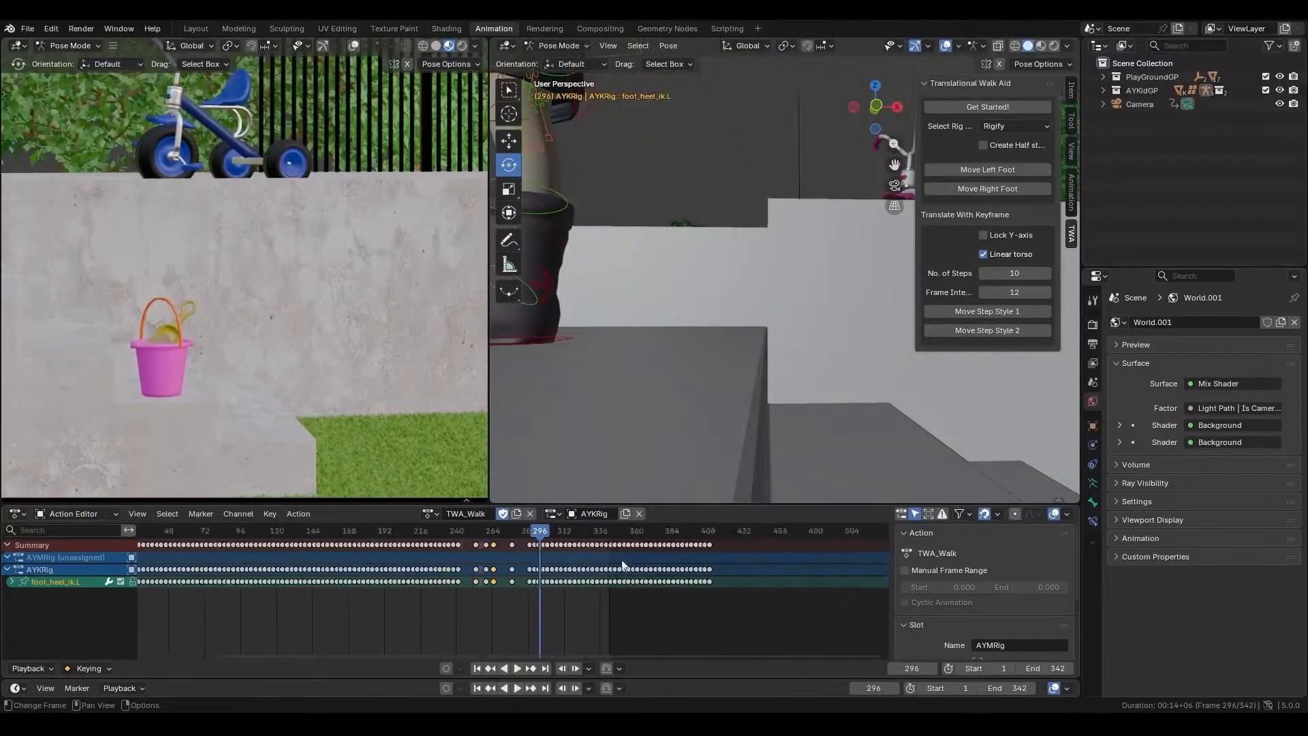
middle_drag(508, 601, 638, 624)
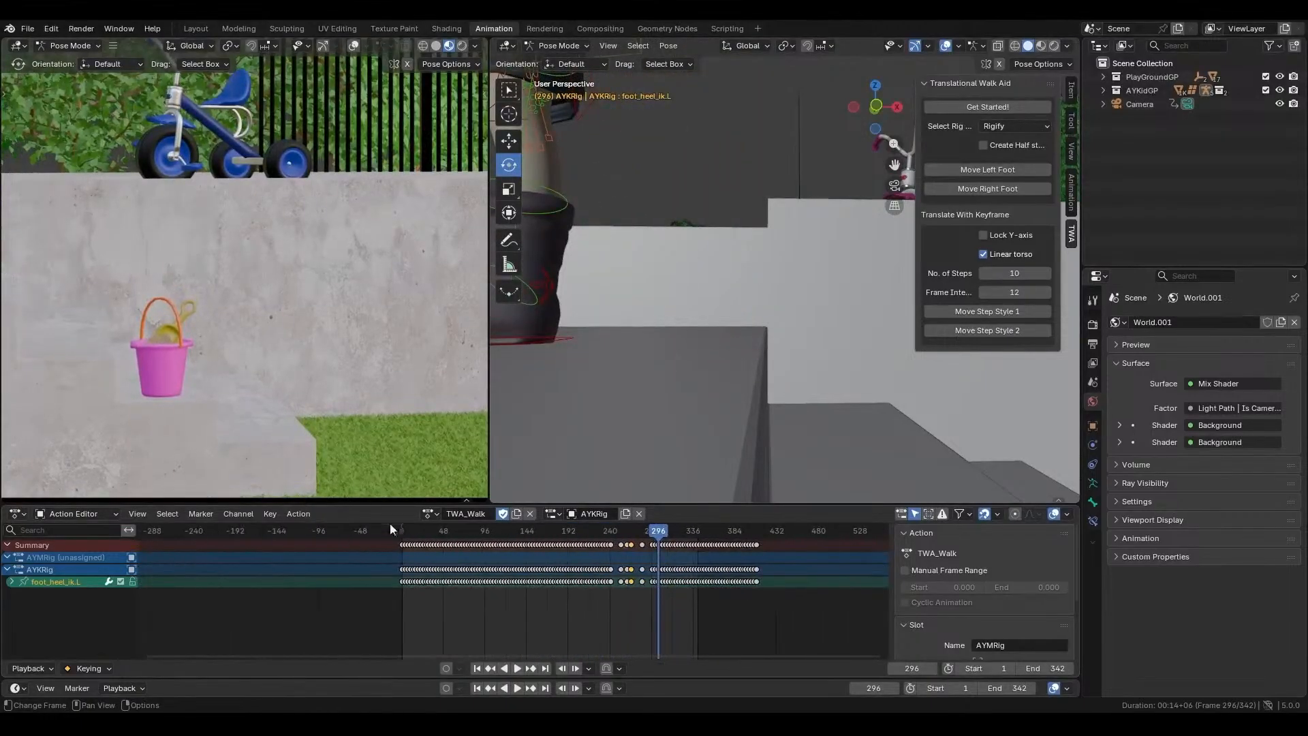
click(411, 530)
middle_drag(702, 381, 771, 707)
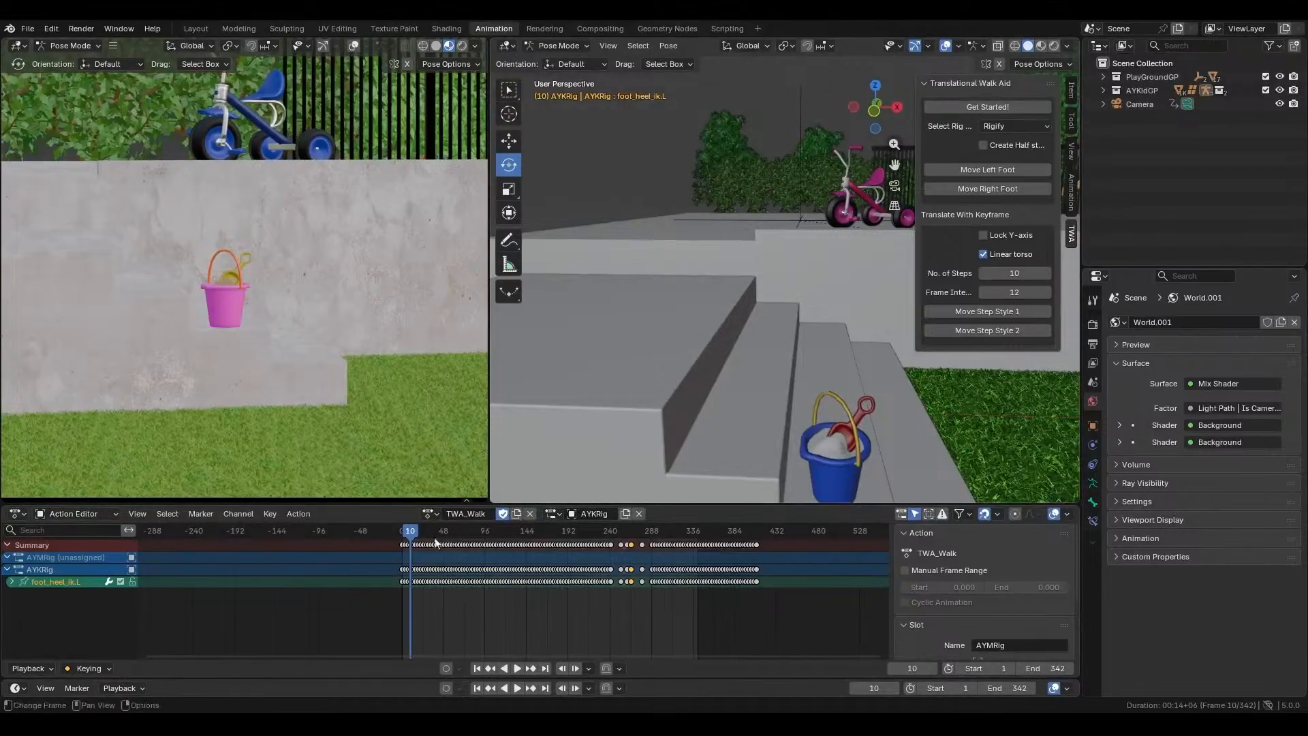
drag(411, 537, 506, 553)
key(space)
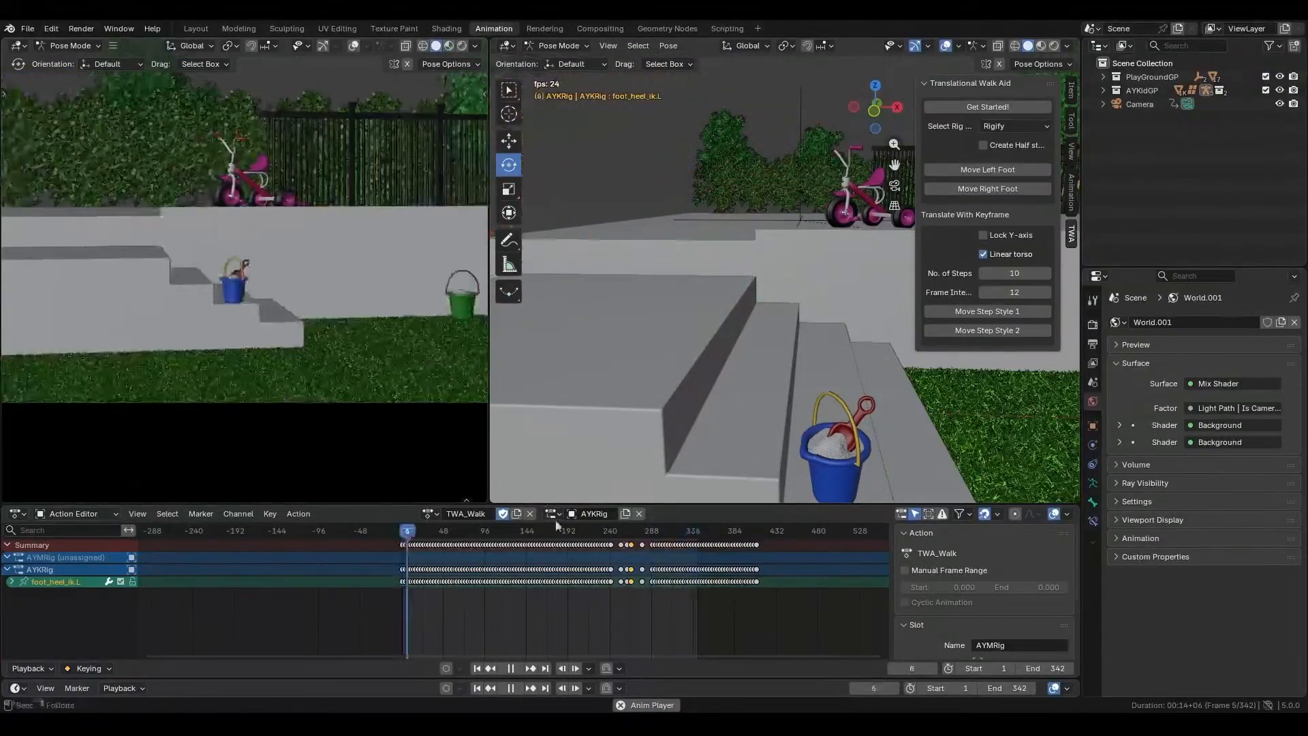
click(589, 530)
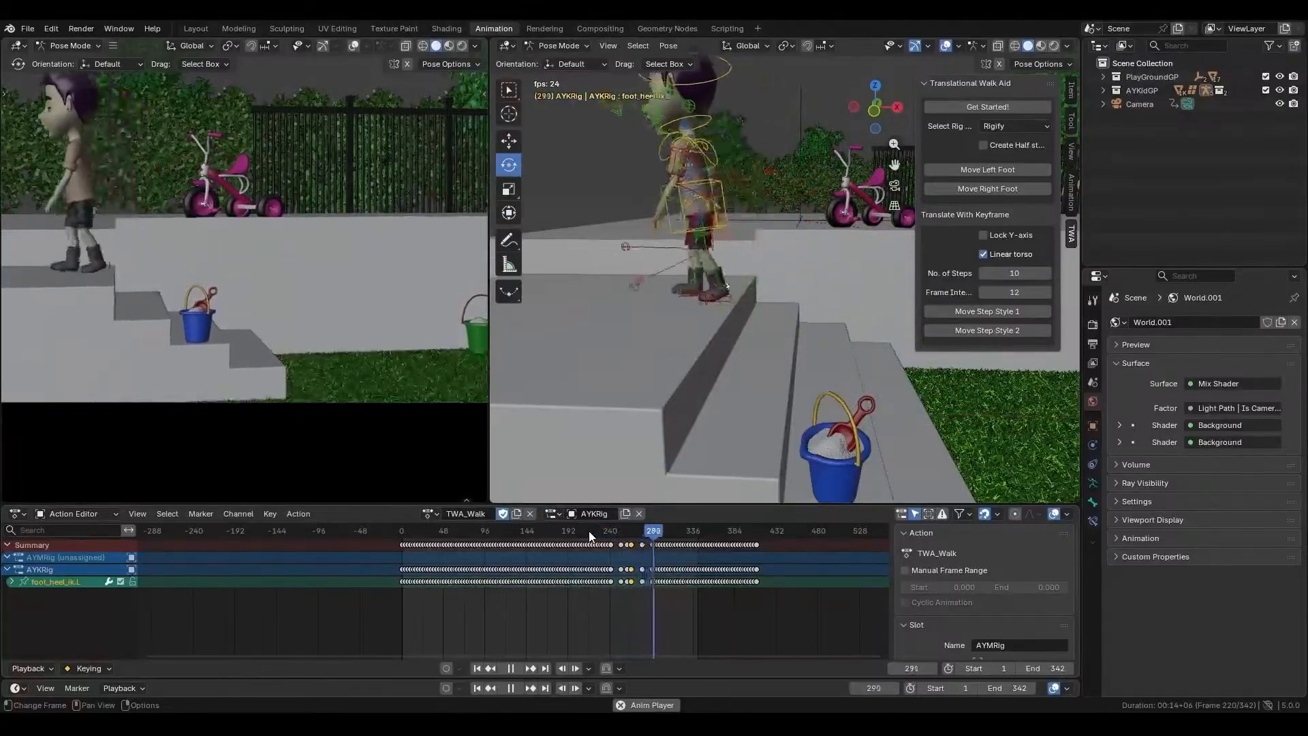
click(589, 530)
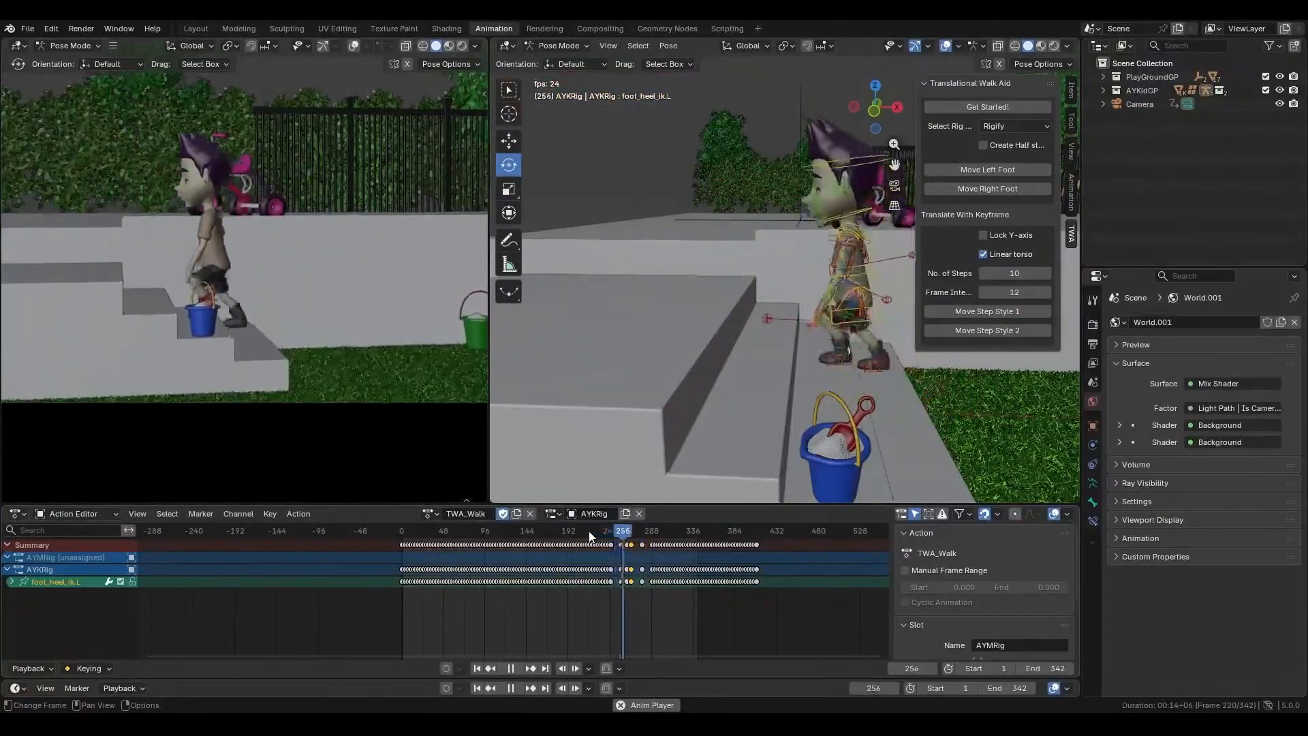
click(589, 530)
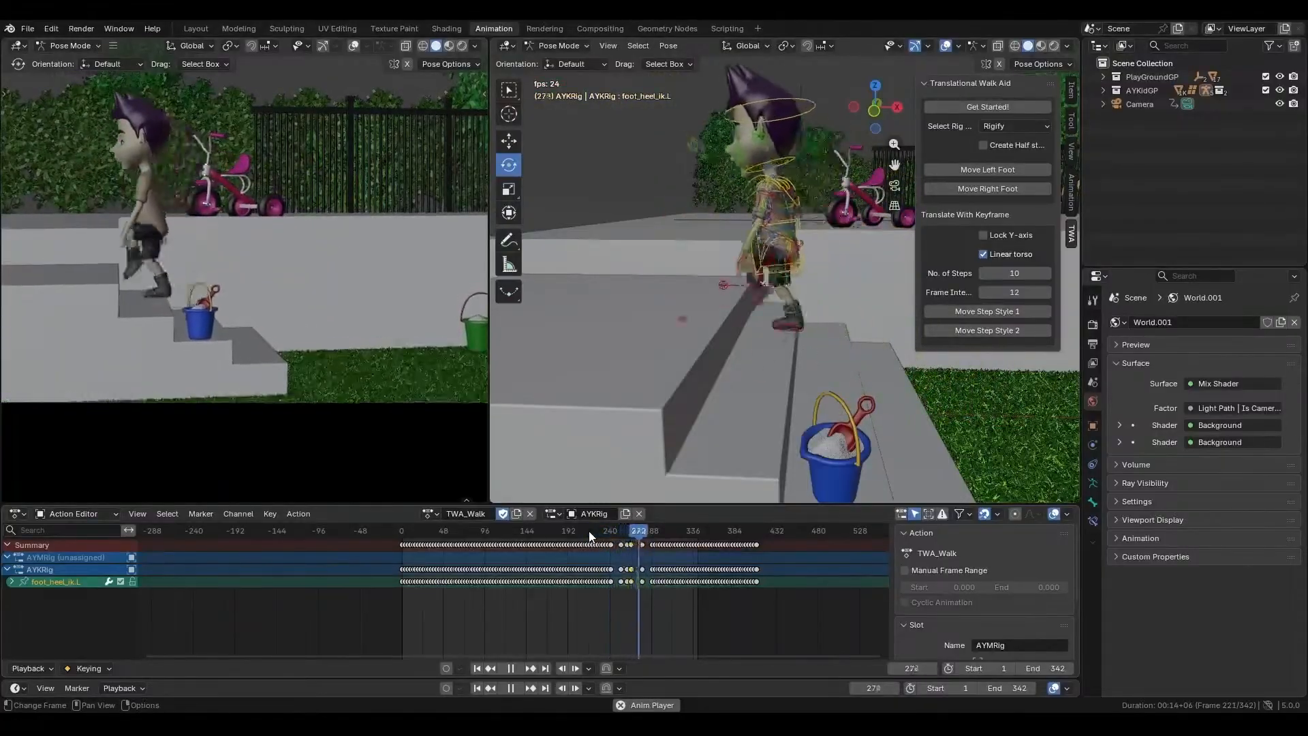
- Go to frame 237 and select the right foot's IK control beside the first stair
mouse_move(588, 530)
mouse_down()
mouse_move(622, 541)
mouse_move(607, 541)
mouse_up()
scroll(783, 399, up, 3)
shift+middle_drag(796, 396, 693, 320)
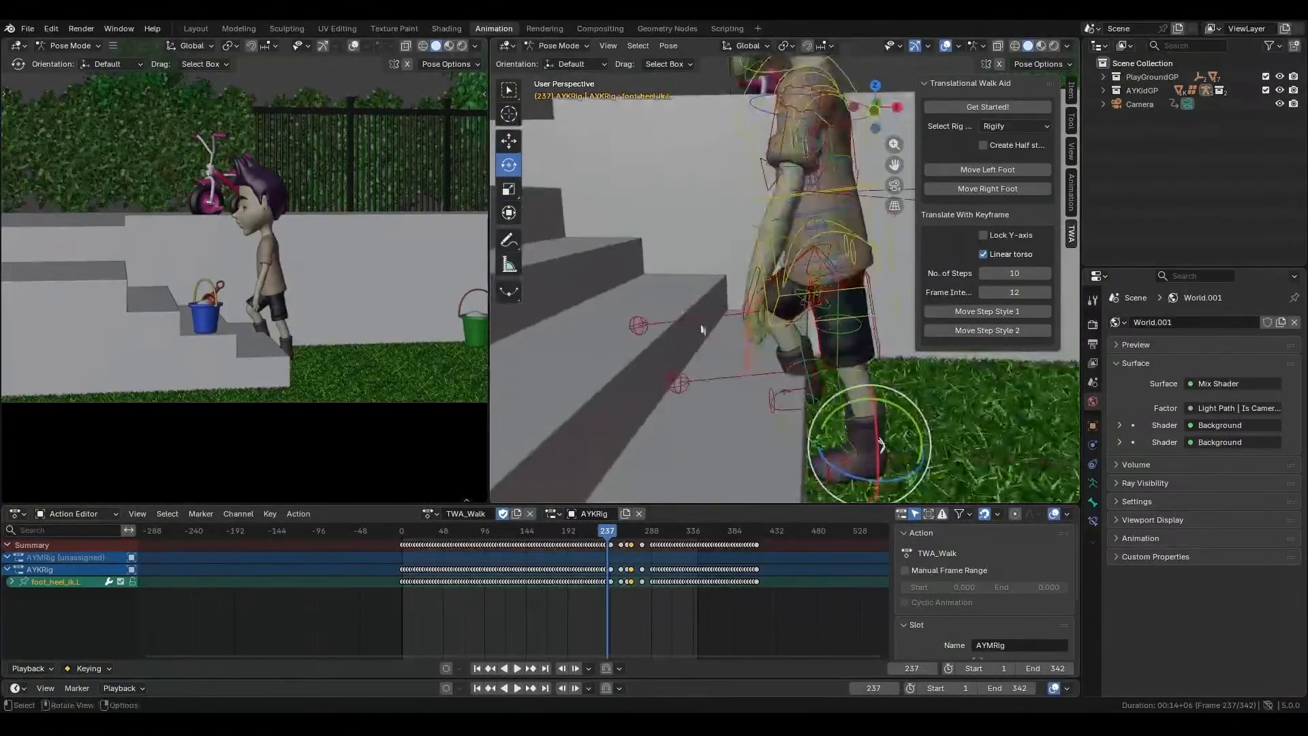
click(796, 408)
scroll(779, 404, up, 2)
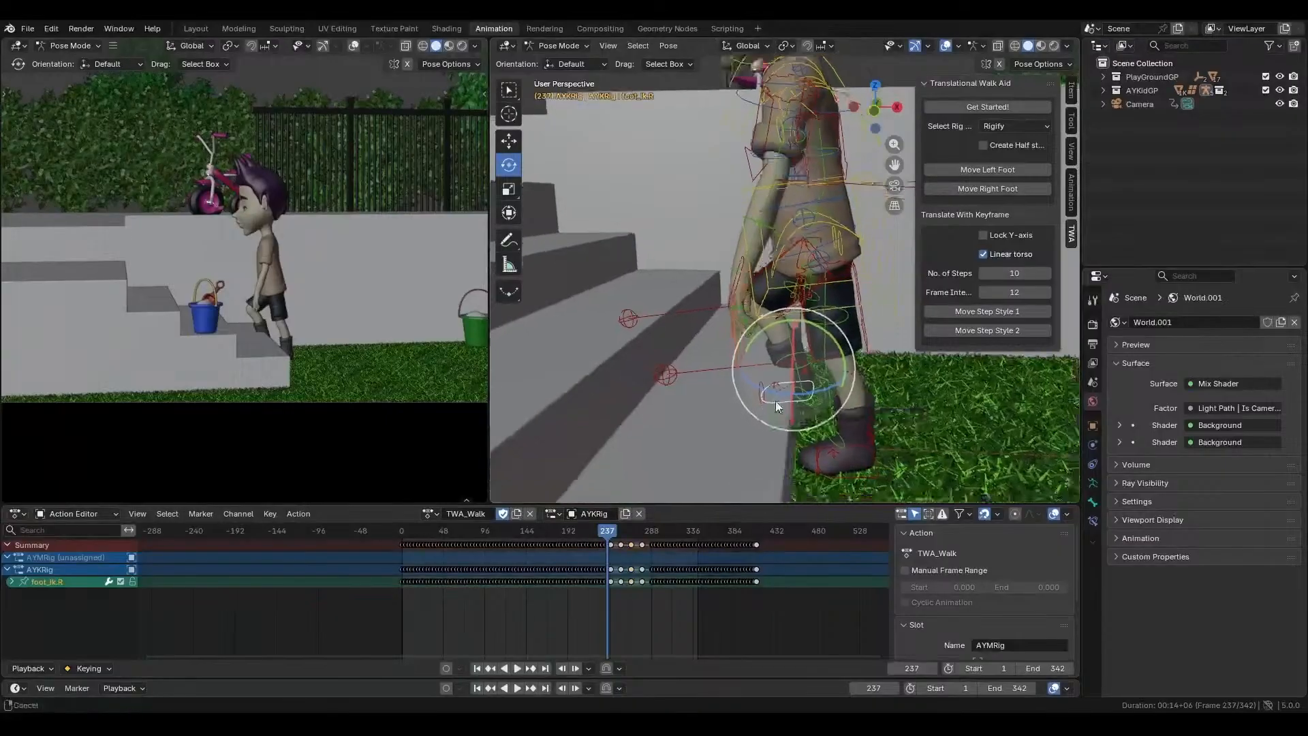
scroll(624, 623, up, 5)
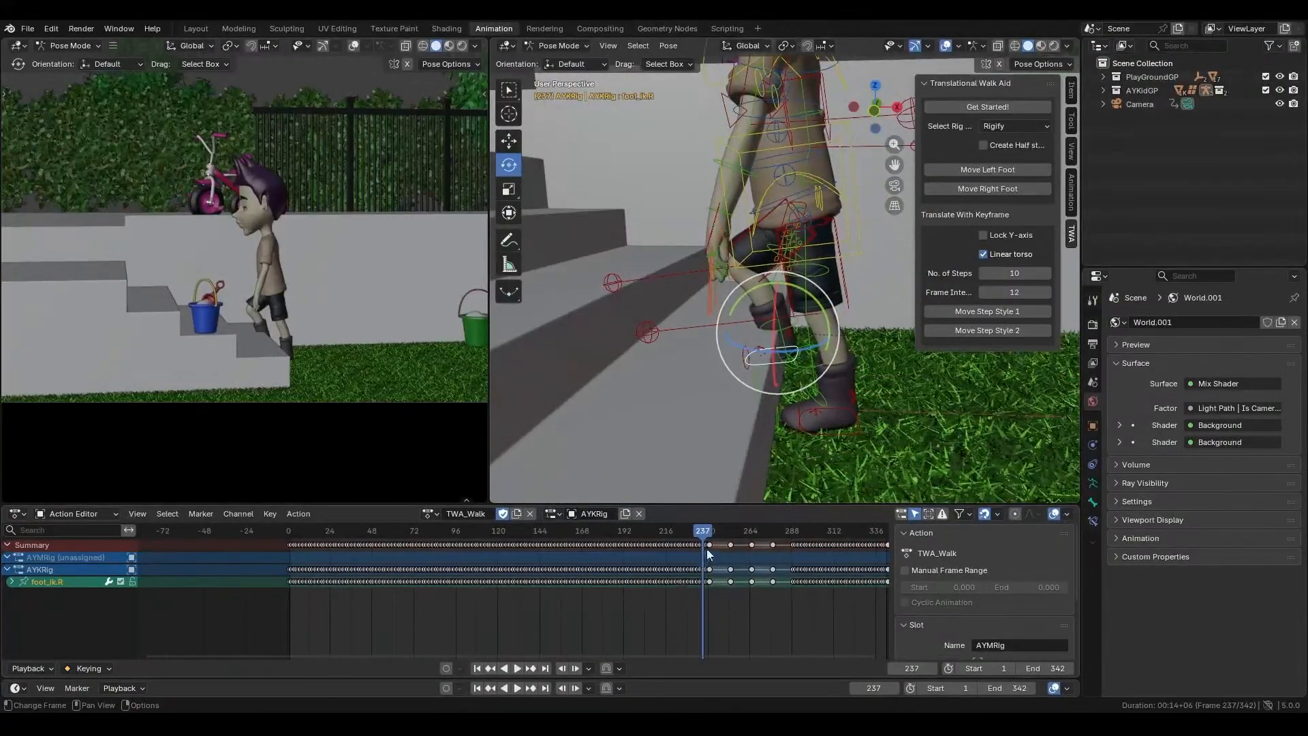
- Scrub between frames 232 and 237 to examine the right foot's swing past the edge of the first stair
drag(702, 530, 694, 537)
scroll(795, 399, up, 3)
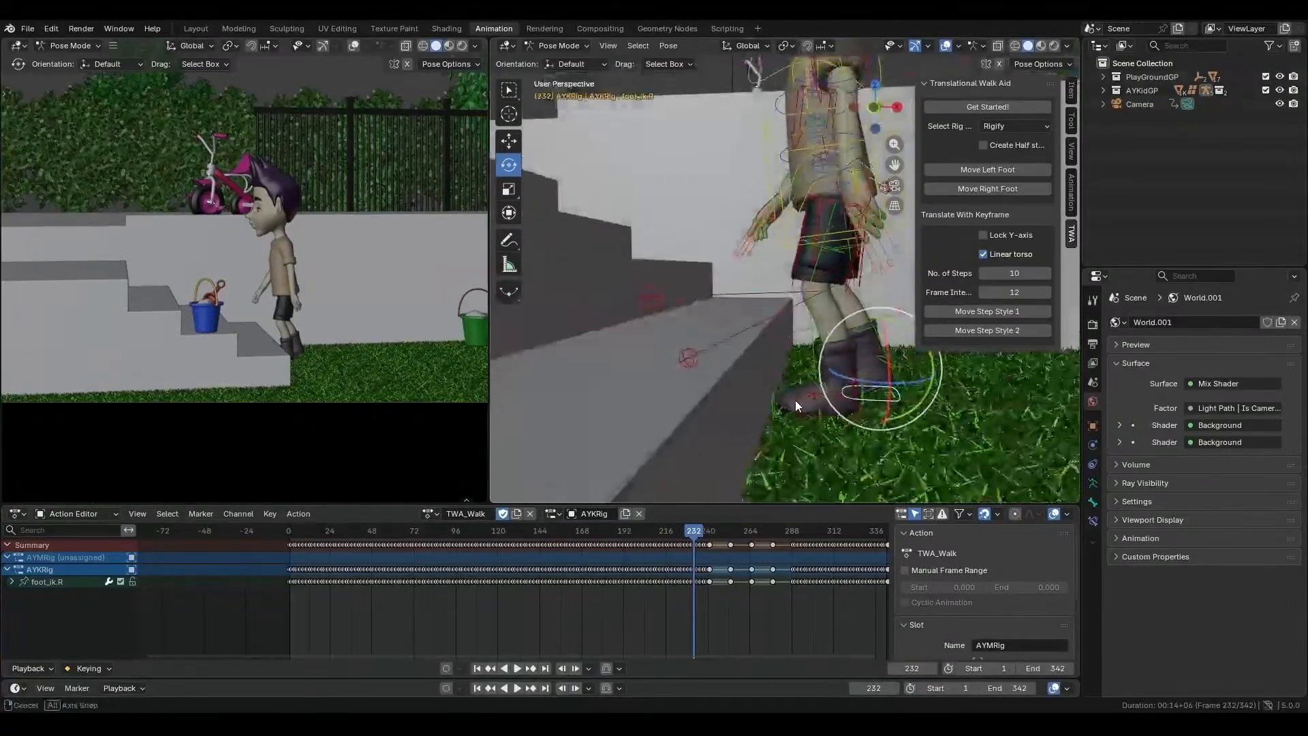
scroll(773, 360, down, 4)
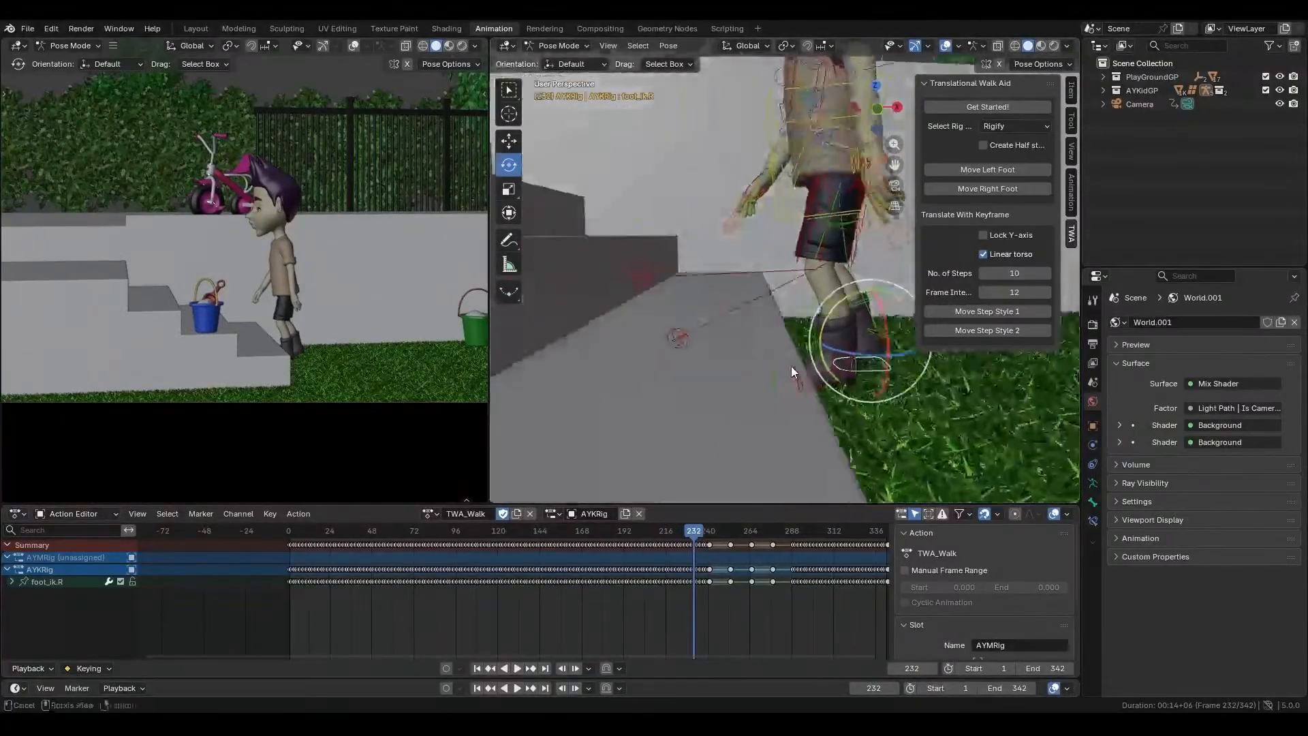
scroll(750, 557, up, 8)
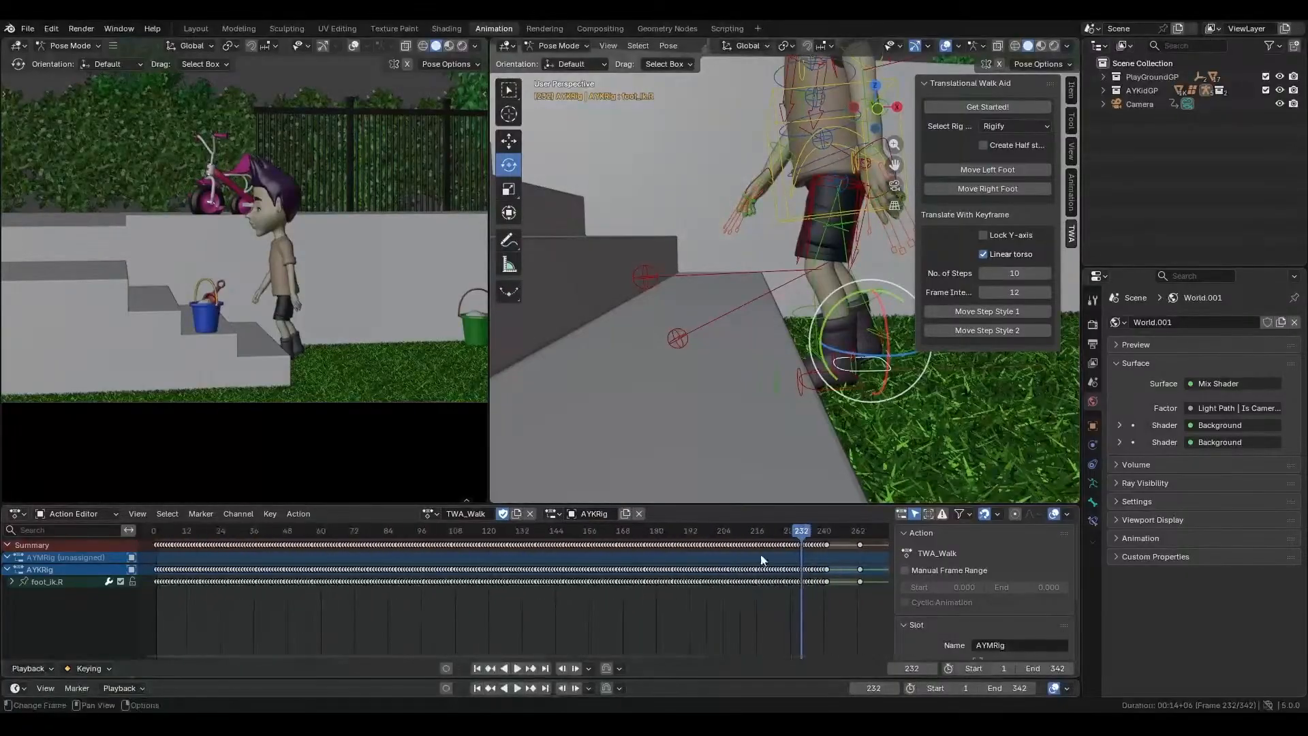
drag(563, 535, 585, 534)
scroll(633, 571, up, 9)
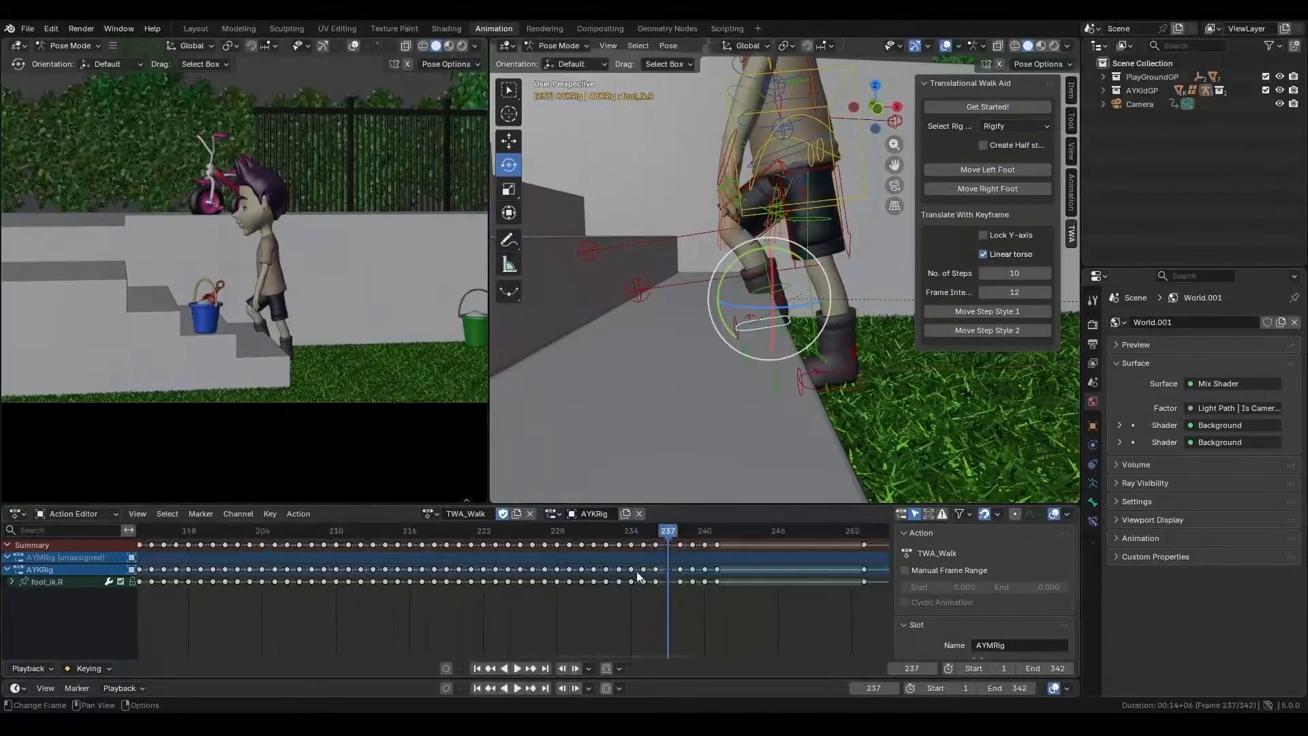
middle_drag(797, 558, 596, 586)
drag(603, 532, 486, 568)
mouse_move(812, 396)
middle_down()
mouse_move(819, 369)
mouse_move(718, 382)
mouse_move(786, 394)
mouse_move(831, 382)
middle_up()
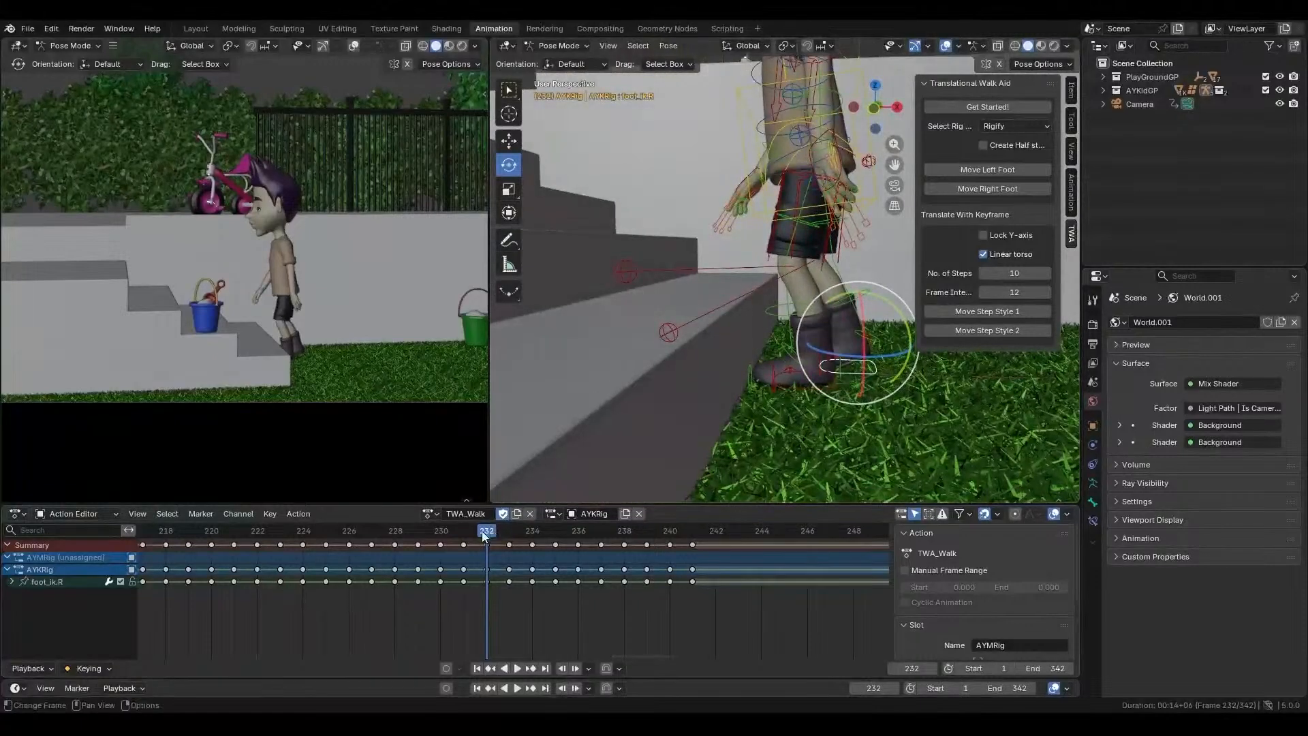
- Step through the right foot's swing from frame 241 back to 229 and delete its IK keyframes from frame 233 to 240
mouse_move(486, 535)
mouse_down()
mouse_move(738, 545)
mouse_move(488, 554)
mouse_up()
mouse_move(681, 538)
mouse_down()
mouse_move(692, 530)
mouse_move(700, 549)
mouse_up()
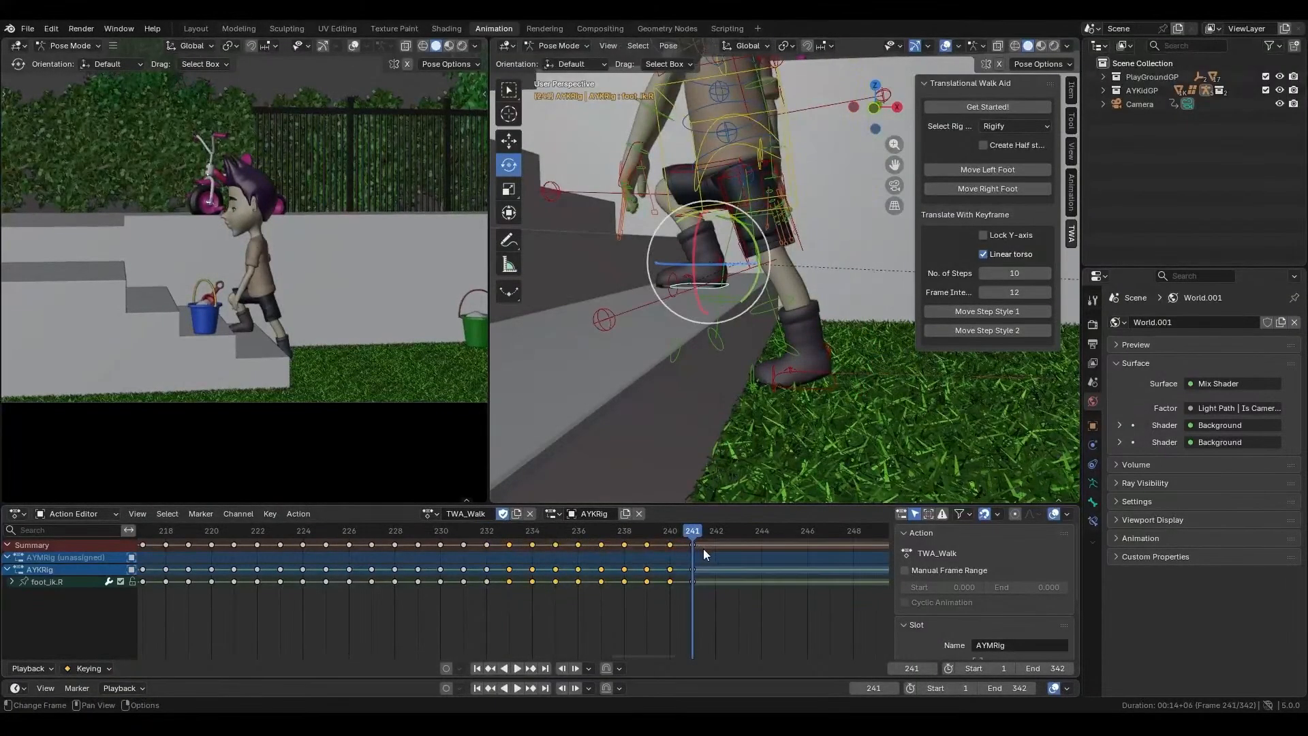
key(Left)
key(Left)
key(Left)
key(Left)
key(Left)
key(Left)
key(Left)
key(Left)
key(Left)
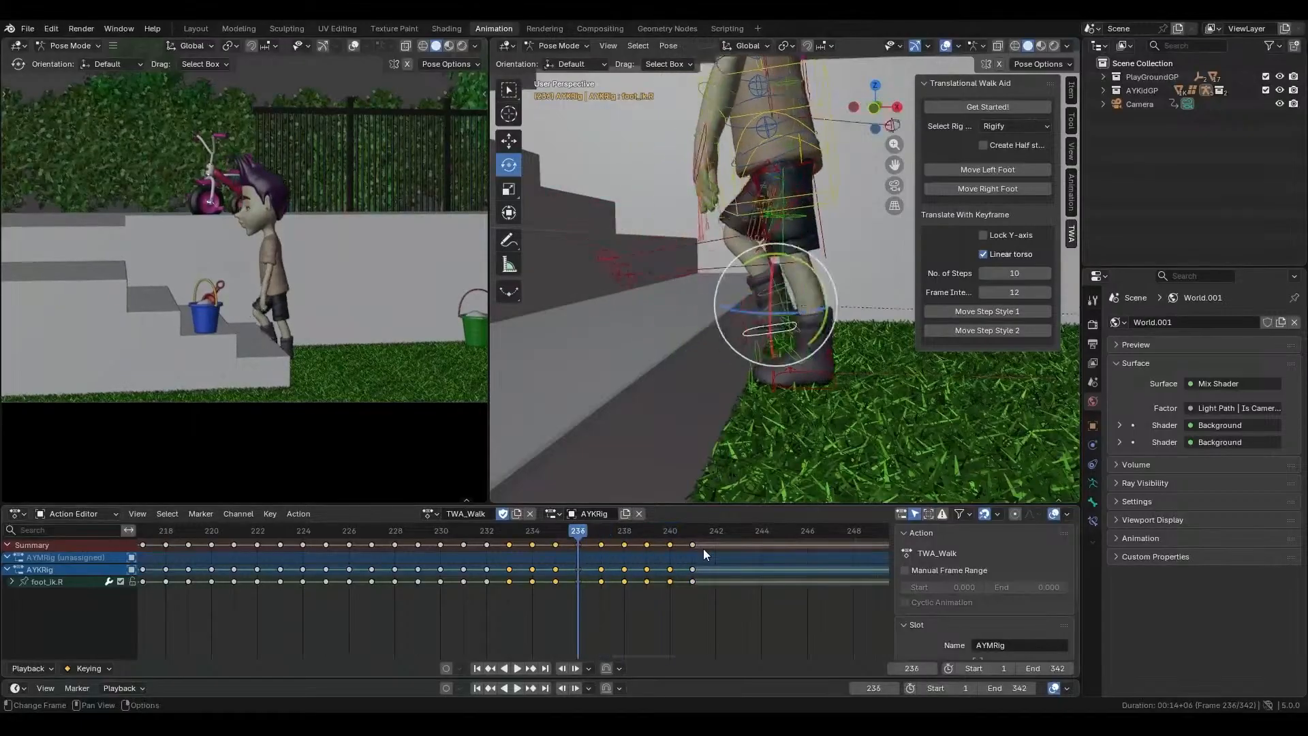
key(Left)
key(Left)
key(Left)
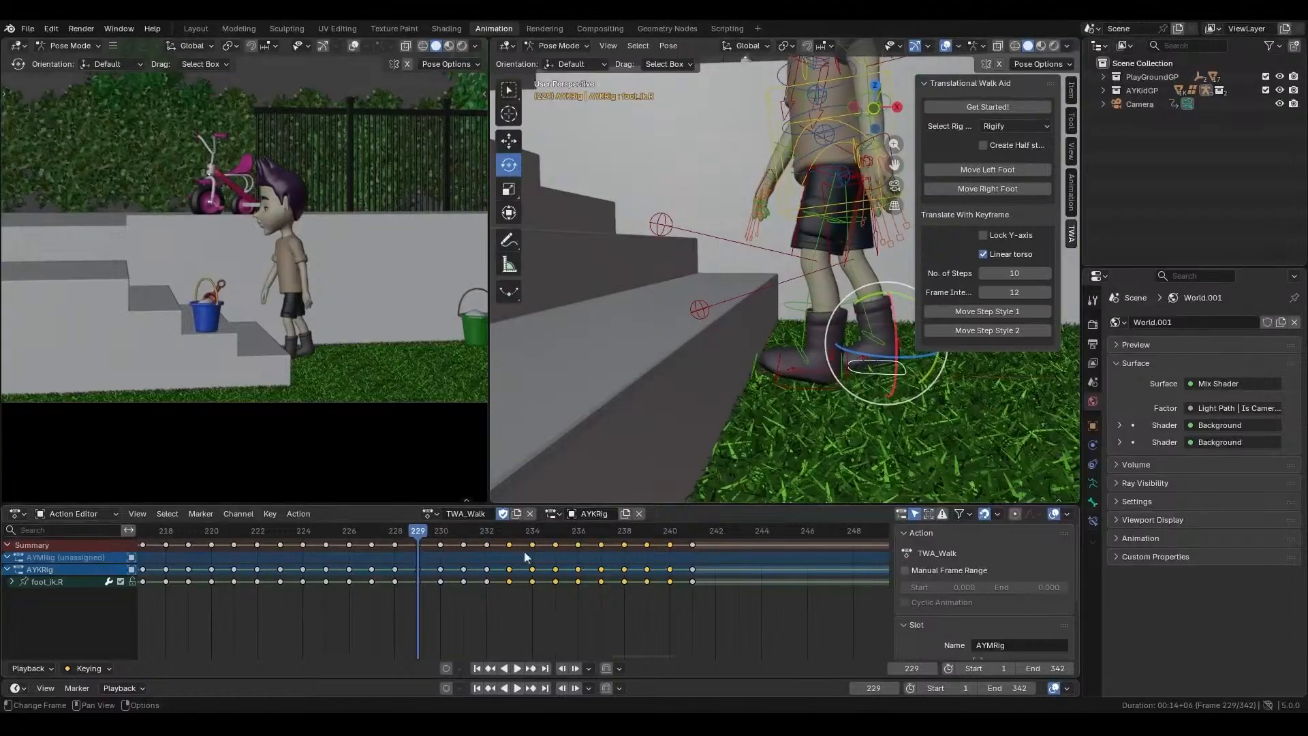
drag(419, 530, 576, 541)
key(Delete)
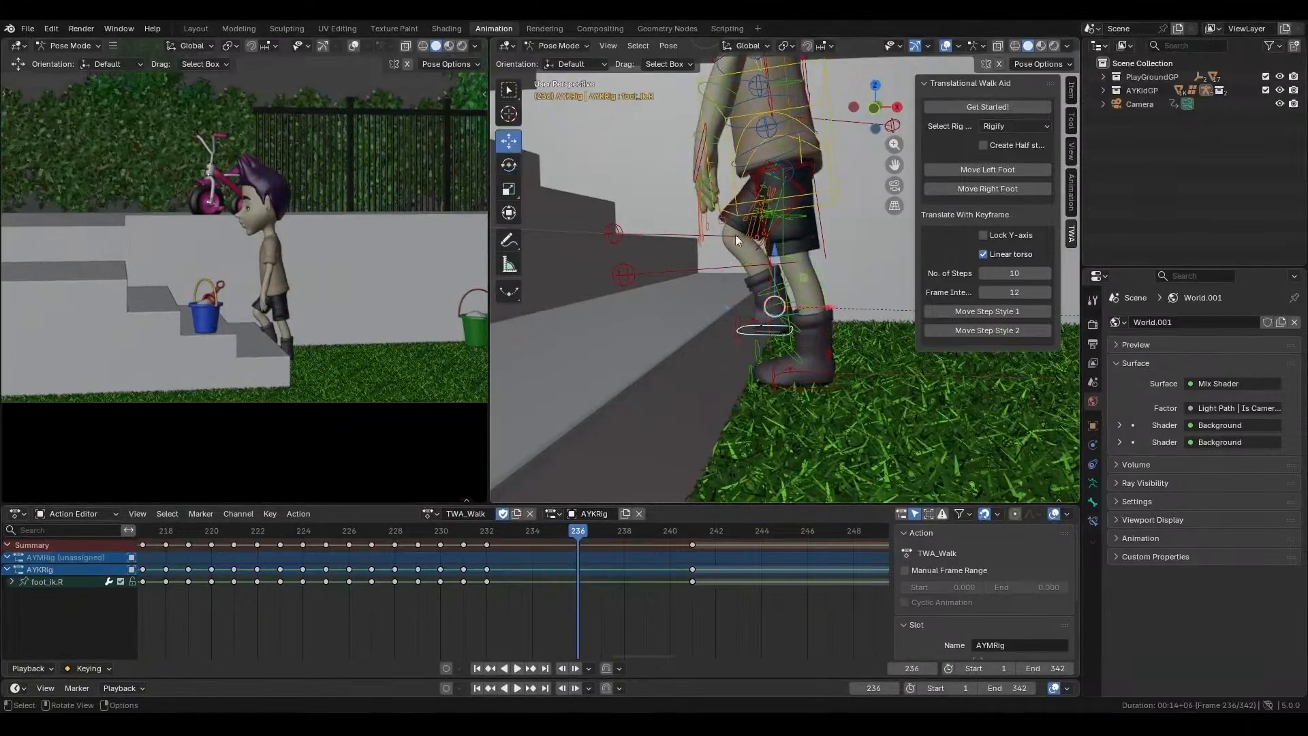
- Raise and tilt the right foot IK control near the first stair's edge at frames 236 and 238, keyframing both poses
drag(780, 254, 754, 227)
drag(487, 530, 623, 549)
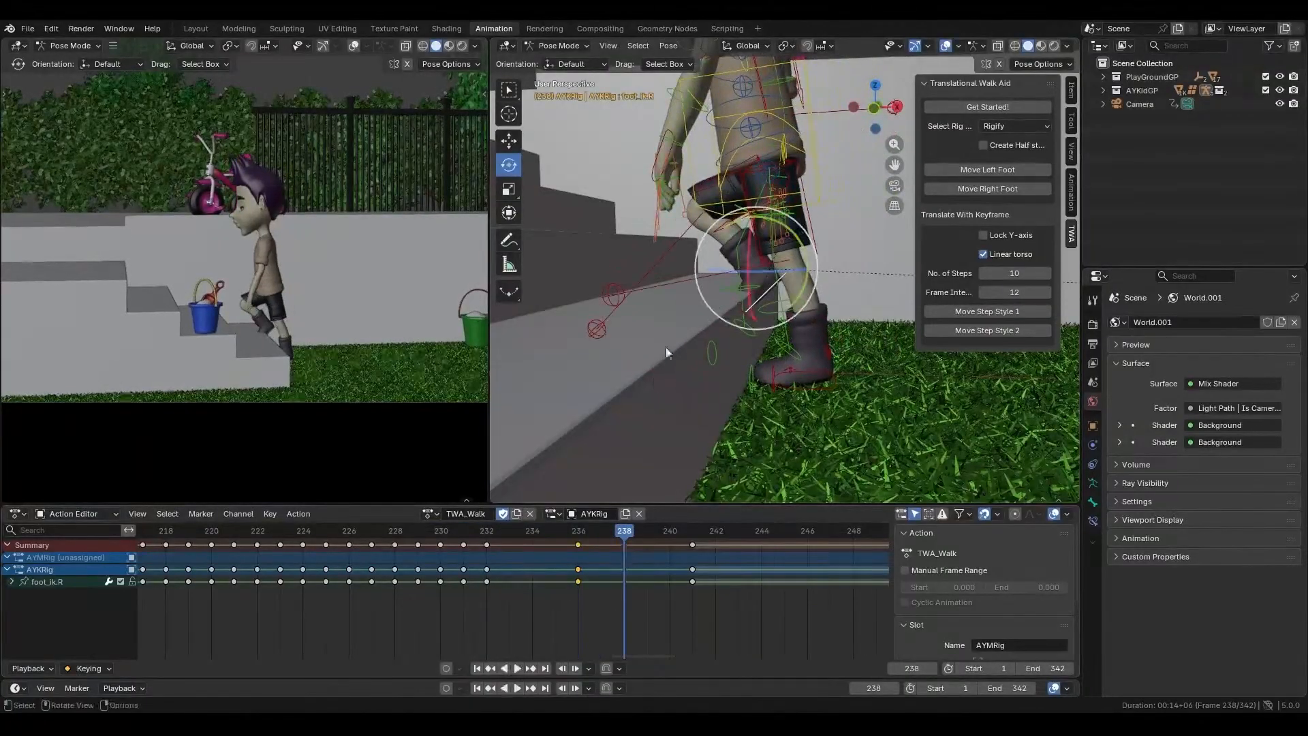
click(511, 140)
drag(761, 218, 795, 231)
click(510, 166)
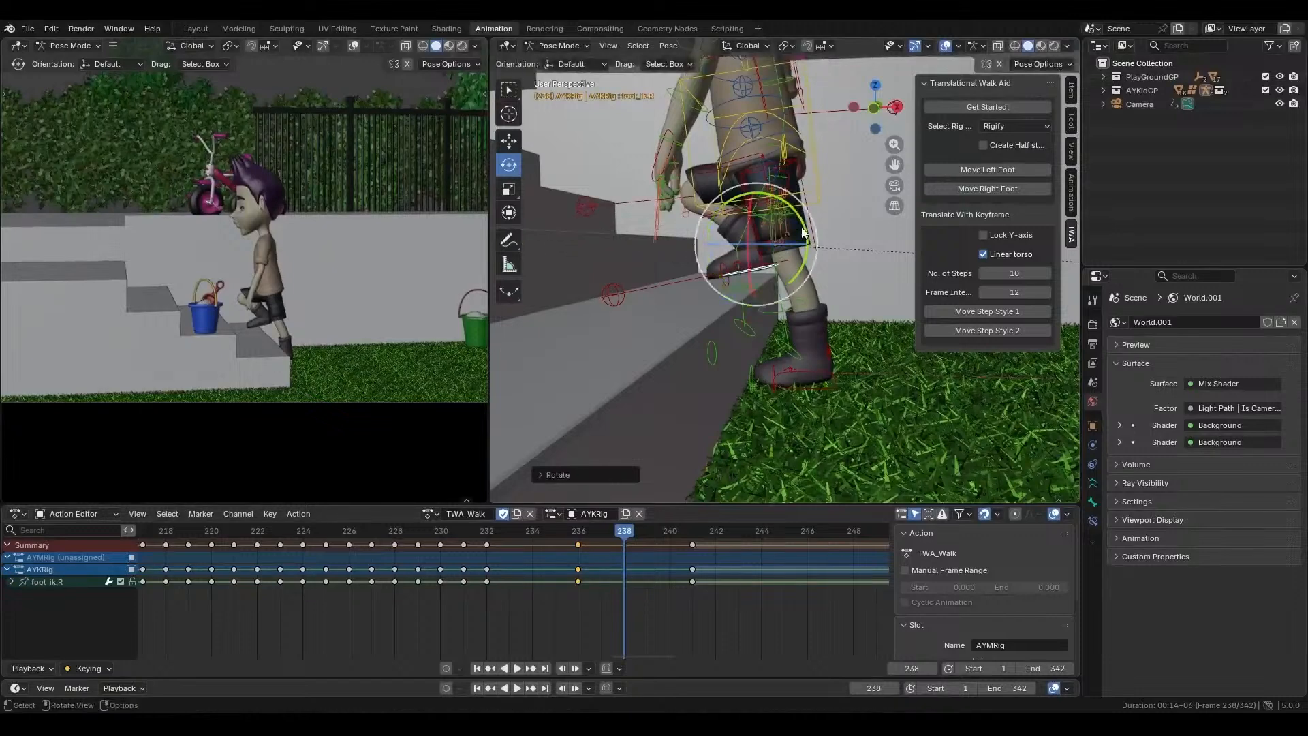
mouse_move(624, 537)
mouse_down()
mouse_move(555, 537)
mouse_move(616, 539)
mouse_move(605, 542)
mouse_up()
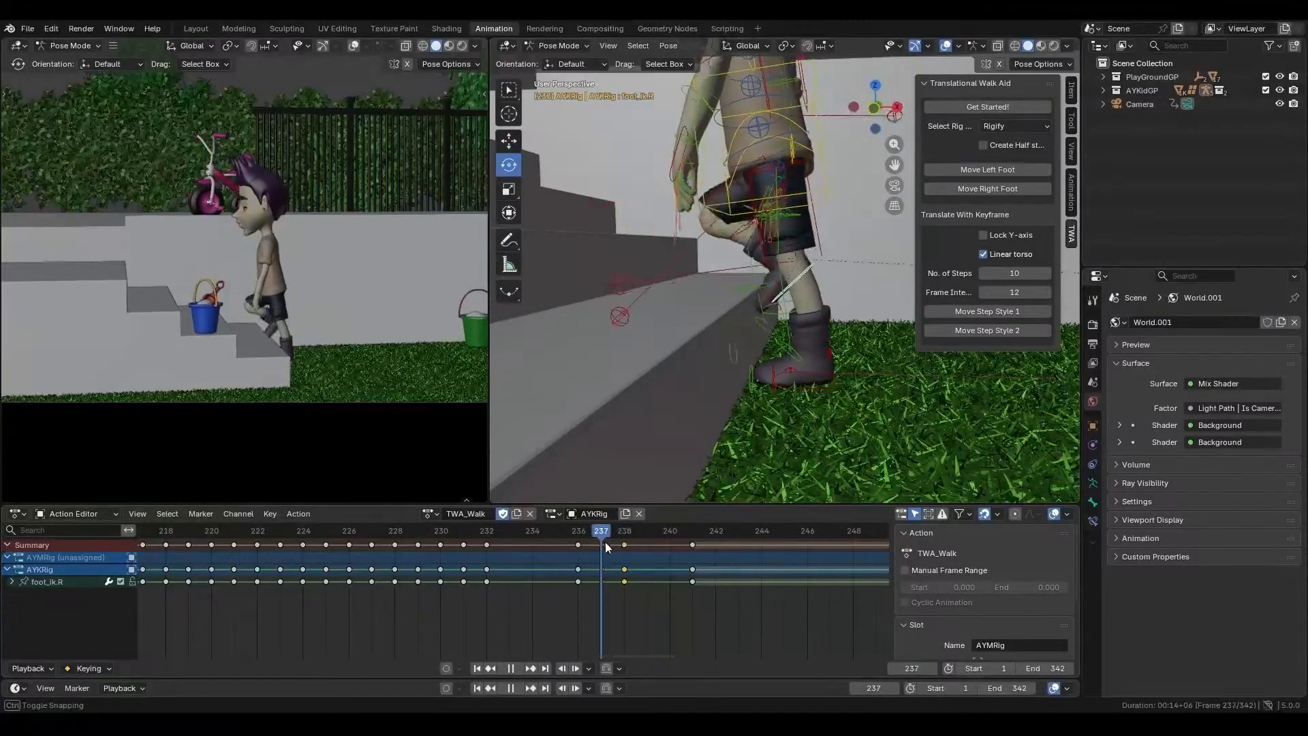
- At frame 237, raise the right foot IK control so the toe clears the first stair's edge, and keyframe it
key(r)
scroll(761, 325, up, 3)
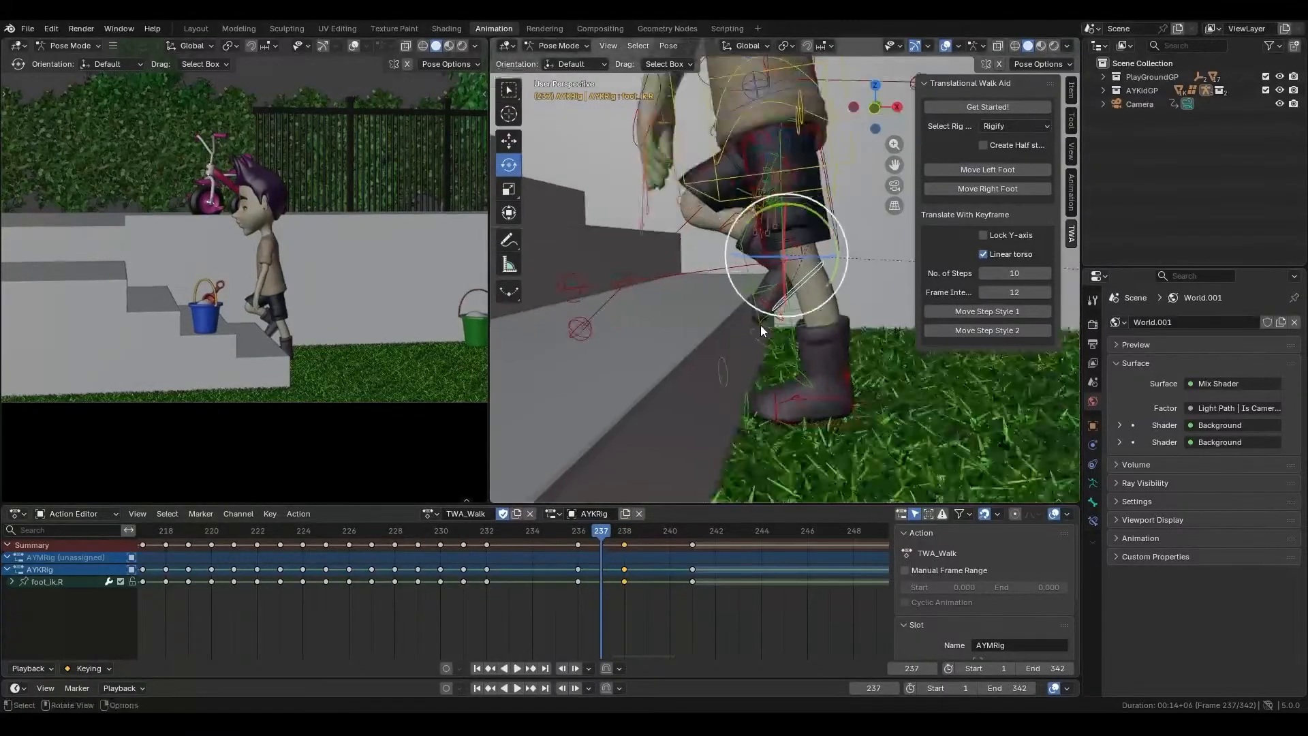
click(771, 323)
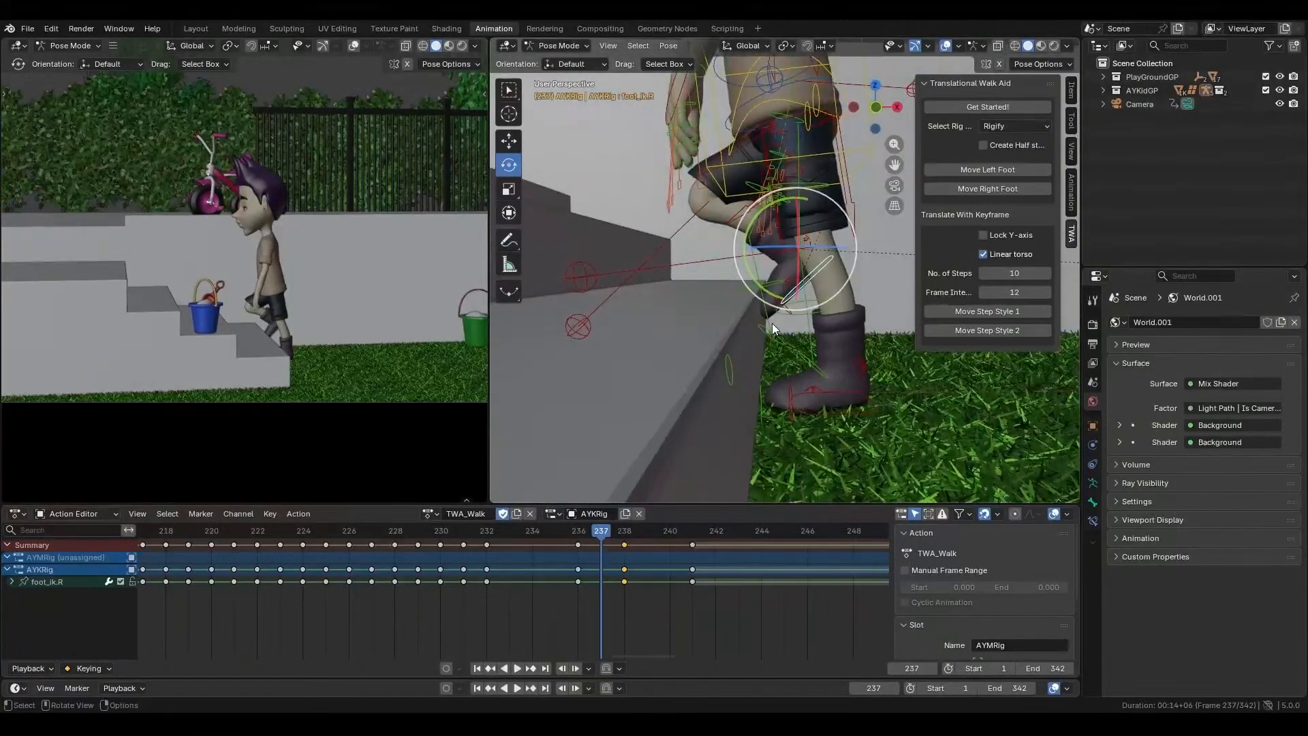
key(Right)
key(i)
key(Left)
key(Left)
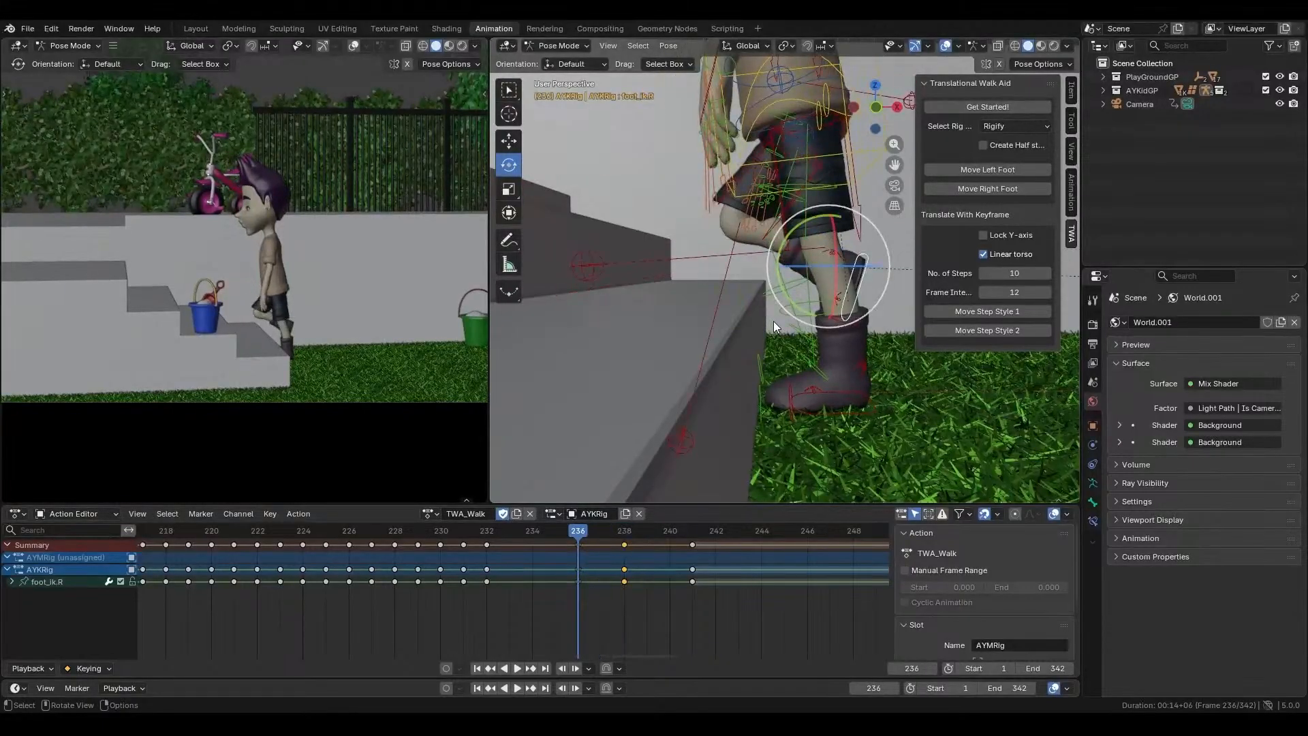
key(Right)
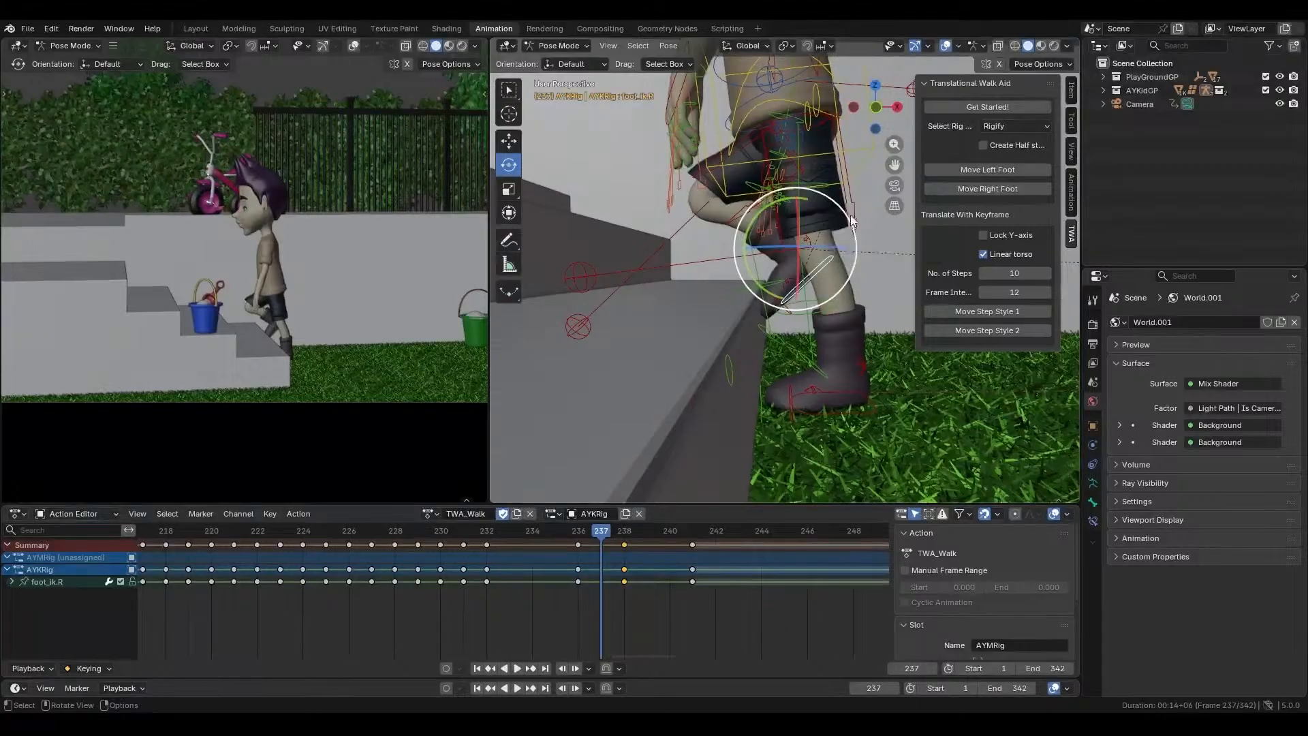
click(507, 143)
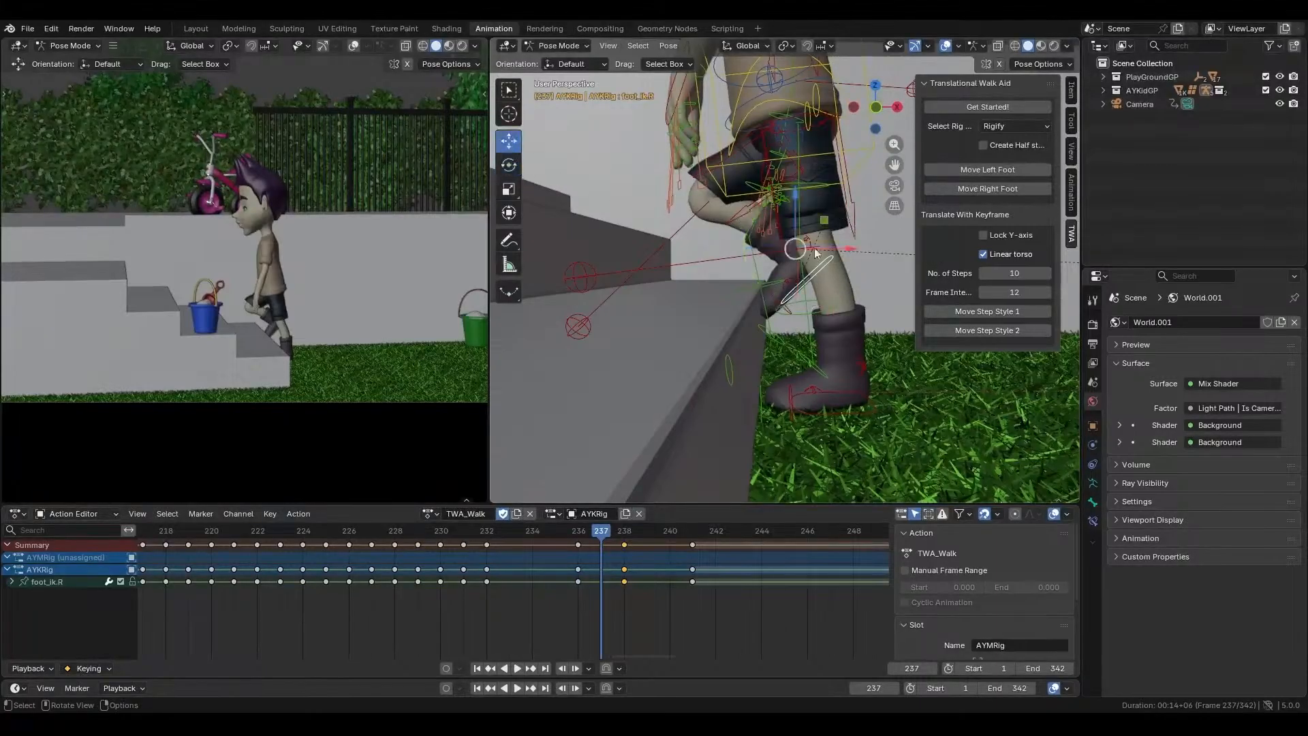
drag(827, 222, 831, 203)
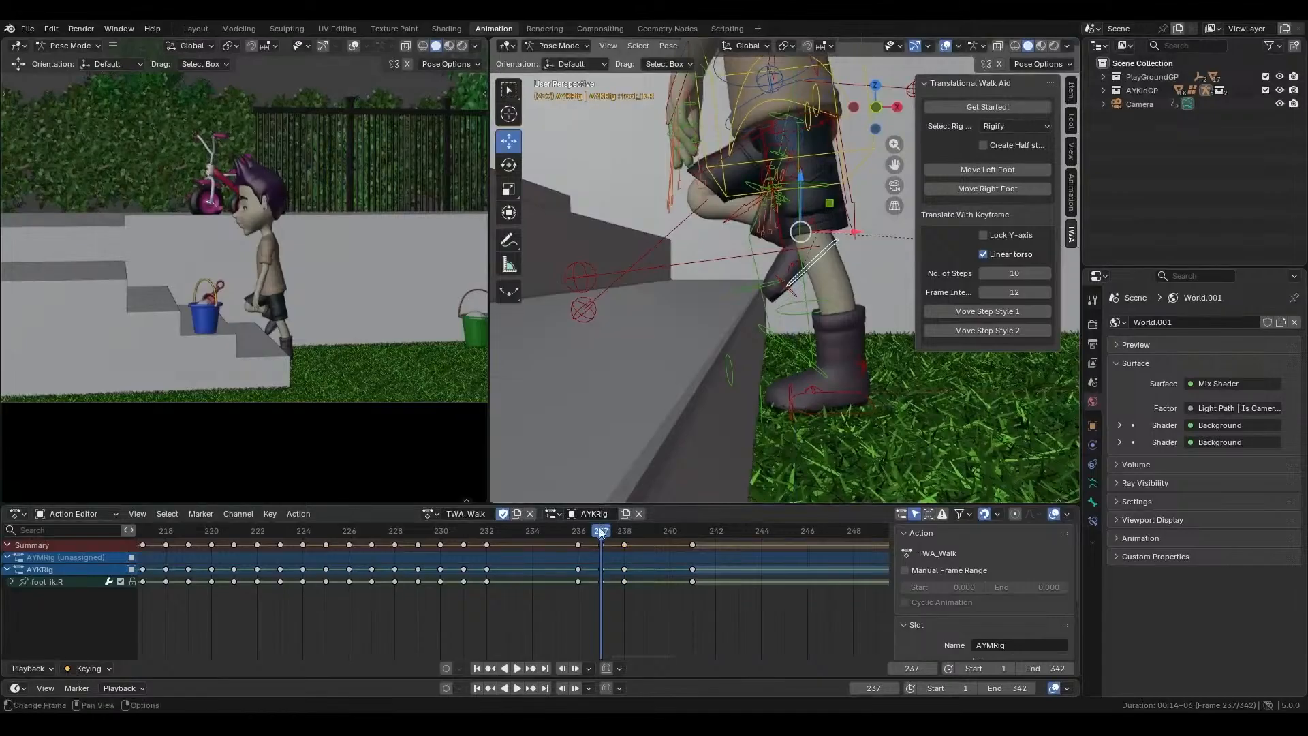
mouse_move(588, 535)
mouse_down()
mouse_move(619, 543)
mouse_move(586, 547)
mouse_move(615, 548)
mouse_move(603, 554)
mouse_up()
drag(801, 176, 799, 166)
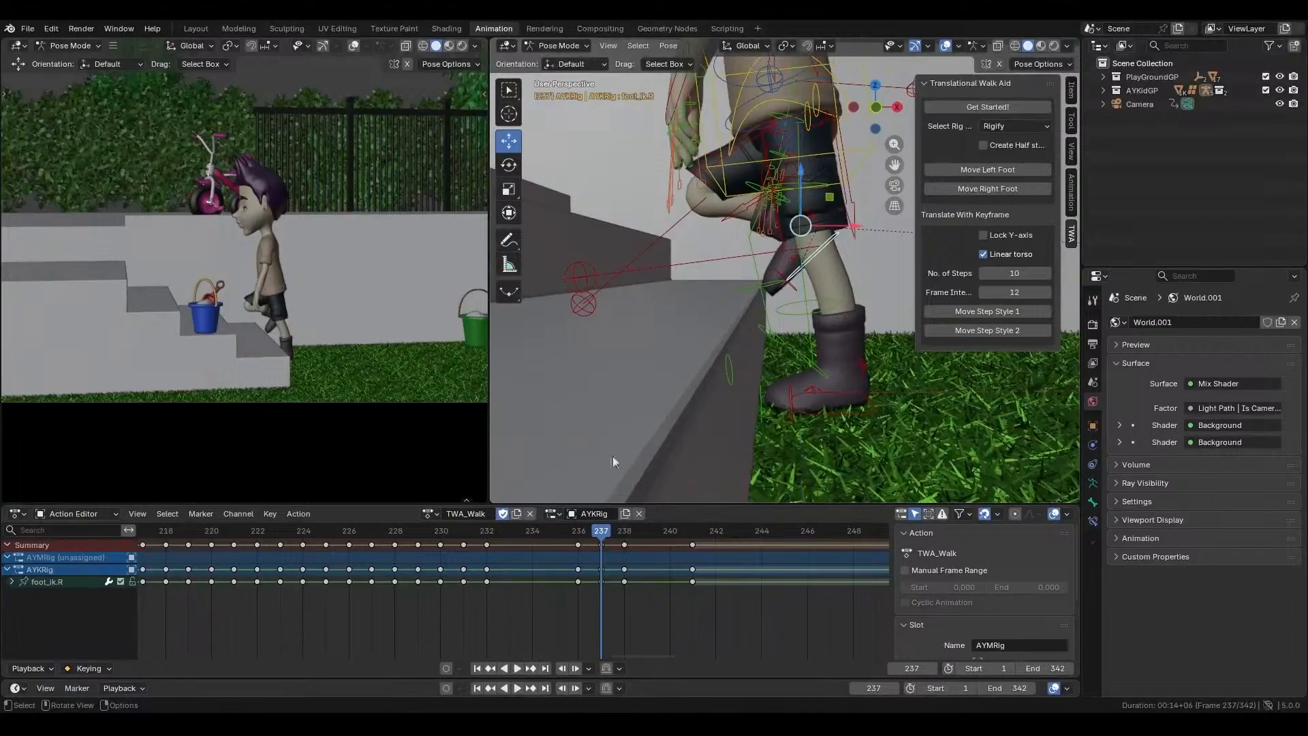
- At frame 259, raise the right foot IK control above the stair, rotate the toe downward and keyframe it
drag(603, 533, 794, 571)
scroll(777, 580, down, 8)
middle_drag(759, 584, 698, 598)
drag(555, 533, 697, 529)
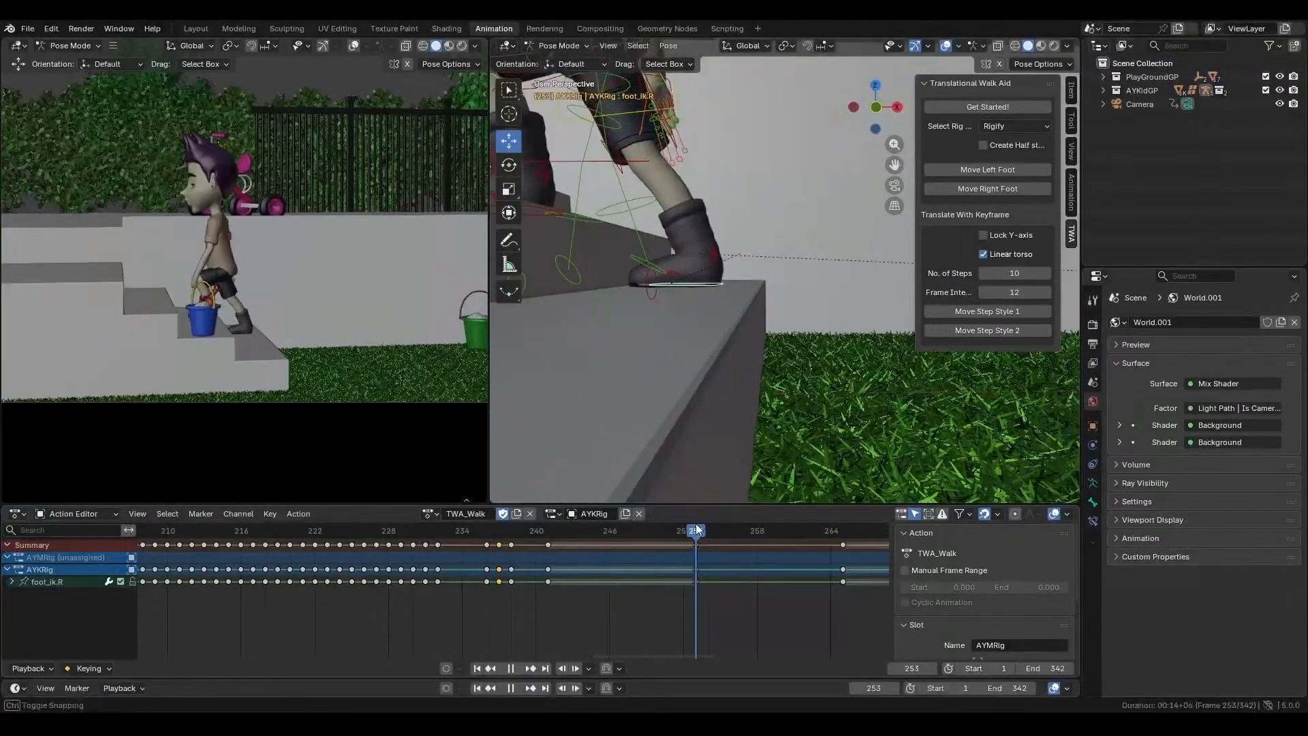
drag(700, 529, 767, 541)
middle_drag(709, 293, 818, 408)
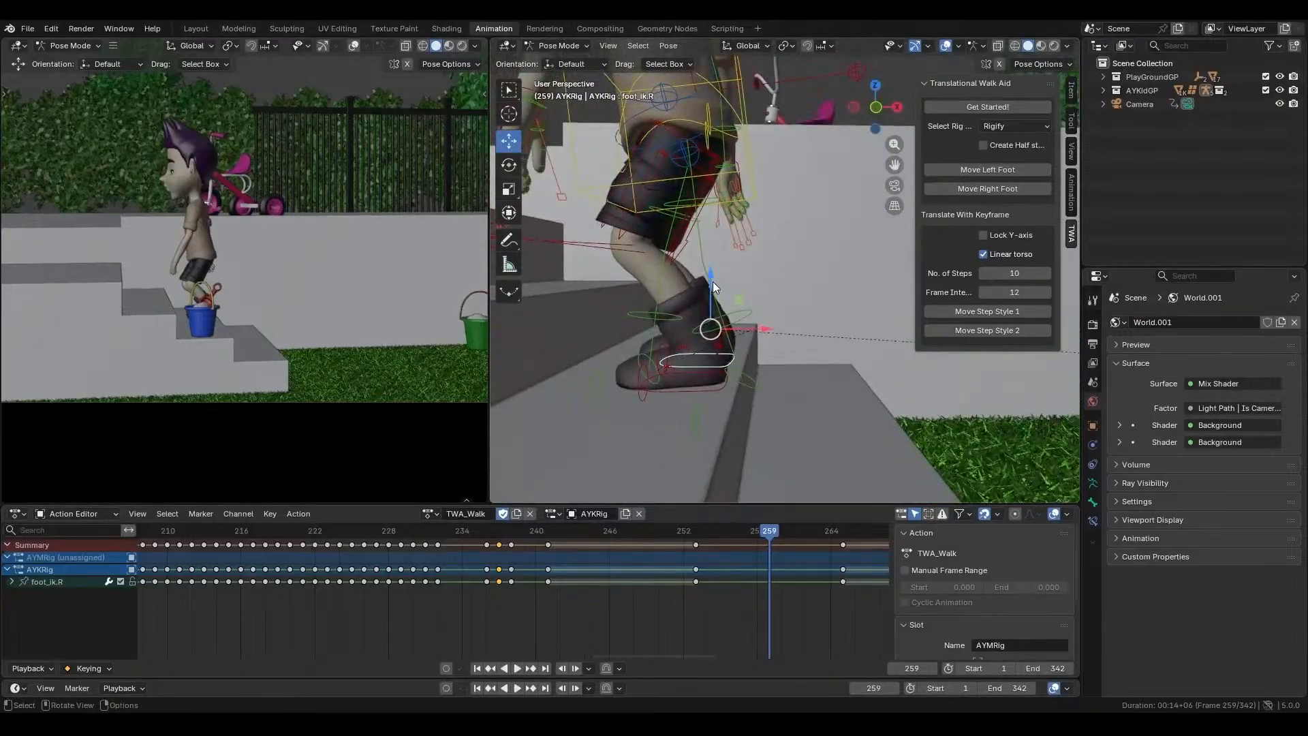
drag(740, 304, 762, 251)
click(508, 164)
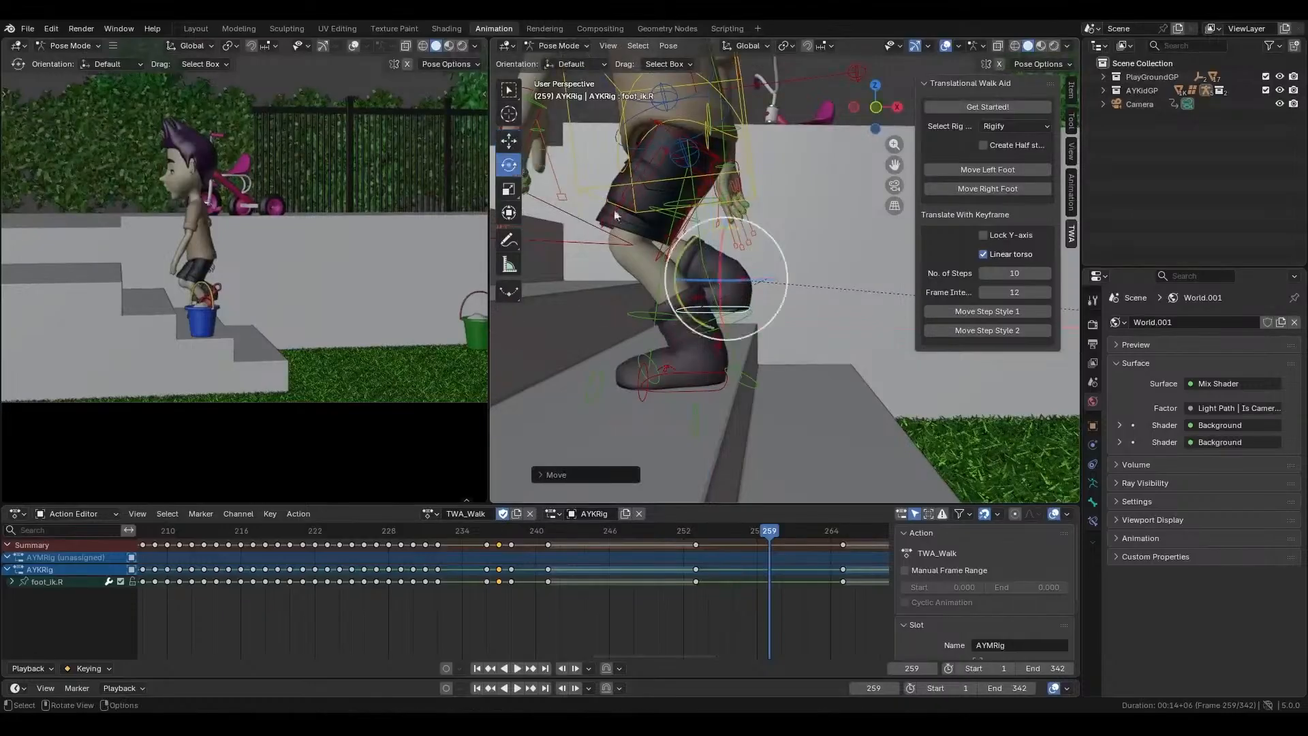
drag(712, 230, 633, 315)
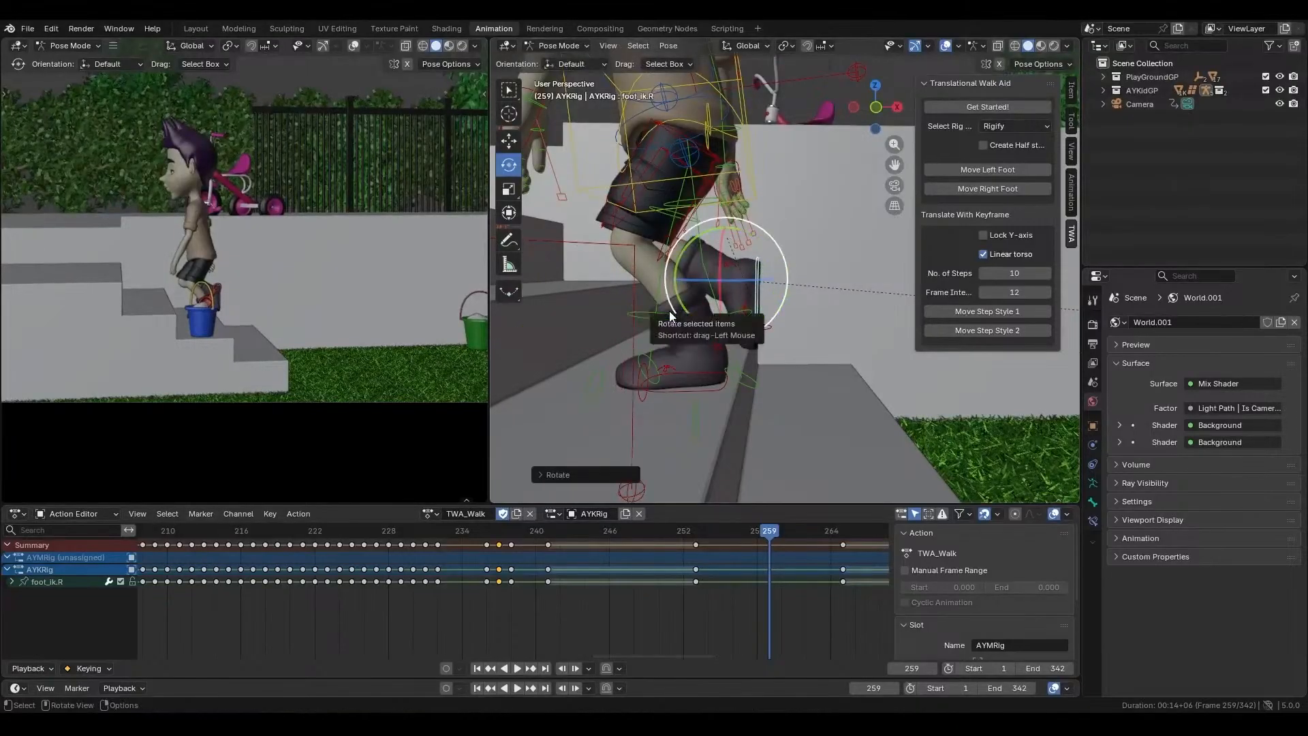
drag(694, 532, 775, 538)
middle_drag(759, 390, 763, 373)
key(i)
- At frame 262, reposition and tilt the right foot IK control to clear the next stair's edge, and keyframe it
drag(693, 525, 803, 547)
middle_drag(687, 263, 719, 285)
click(509, 141)
mouse_move(662, 221)
mouse_down()
mouse_move(679, 181)
mouse_move(664, 199)
mouse_move(679, 221)
mouse_up()
click(509, 164)
middle_drag(678, 216, 679, 218)
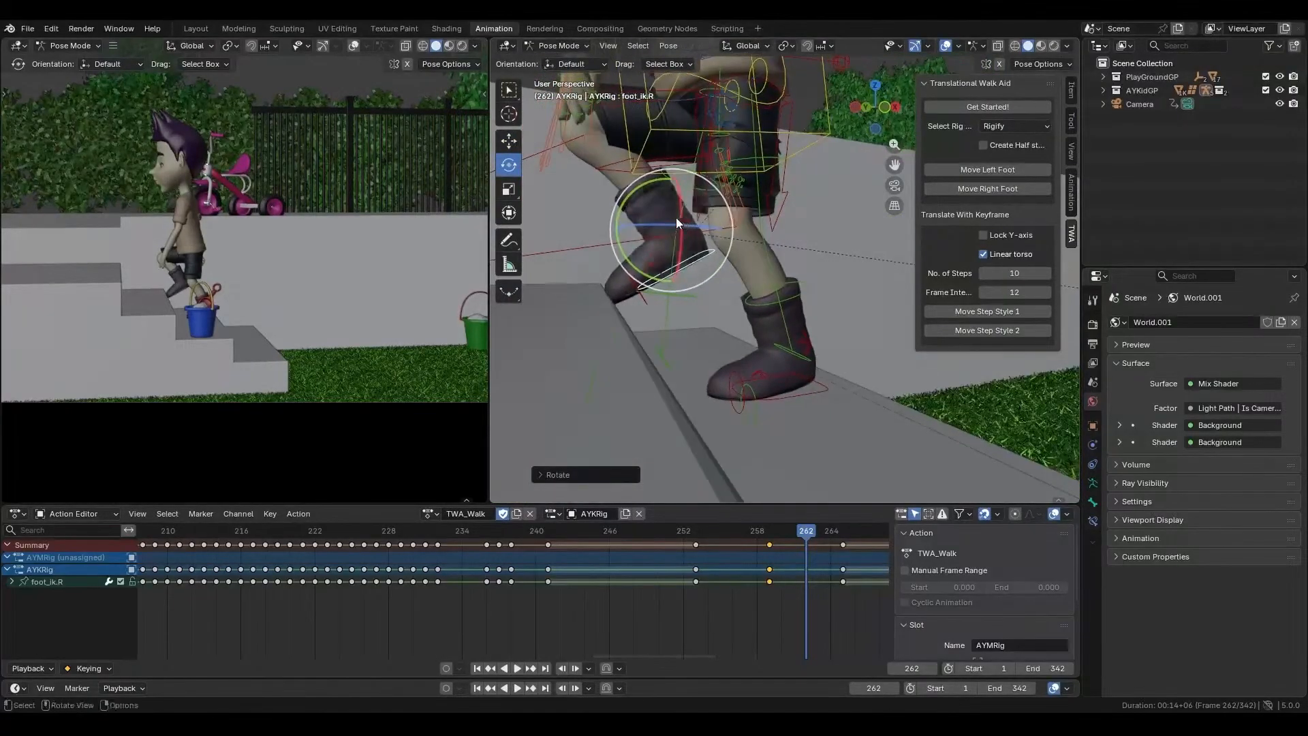
click(509, 141)
drag(671, 178, 671, 168)
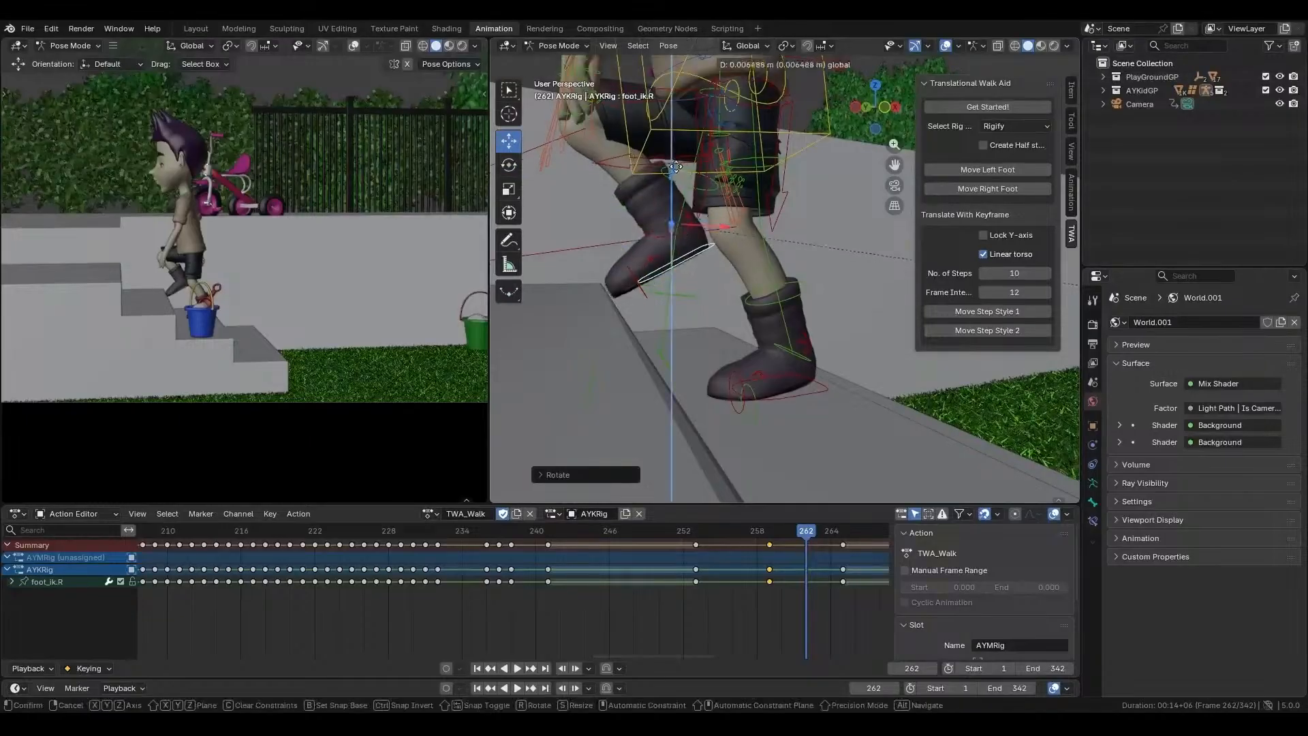
middle_drag(713, 215, 701, 219)
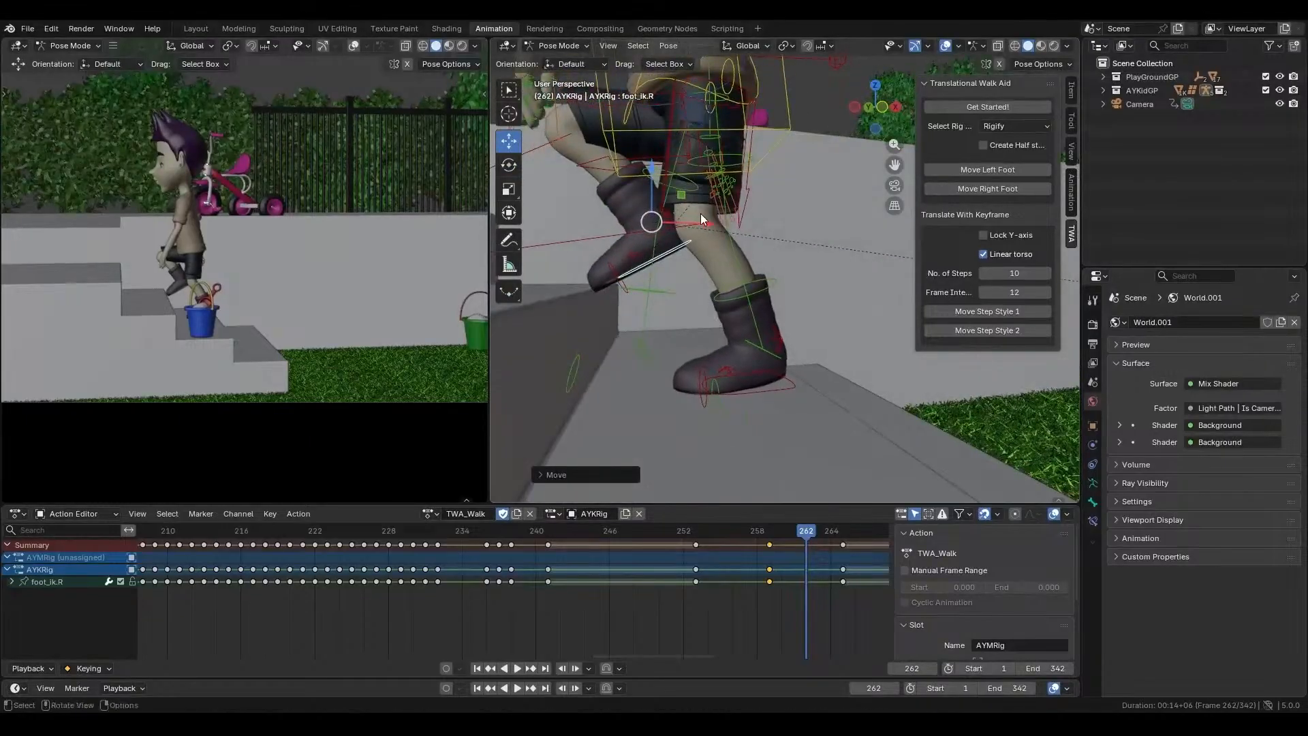
- At frame 282, raise and rotate the right foot IK control for the swing onto the top level, and keyframe it
drag(779, 531, 879, 545)
shift+middle_drag(660, 191, 739, 261)
middle_drag(836, 554, 554, 543)
drag(575, 530, 747, 530)
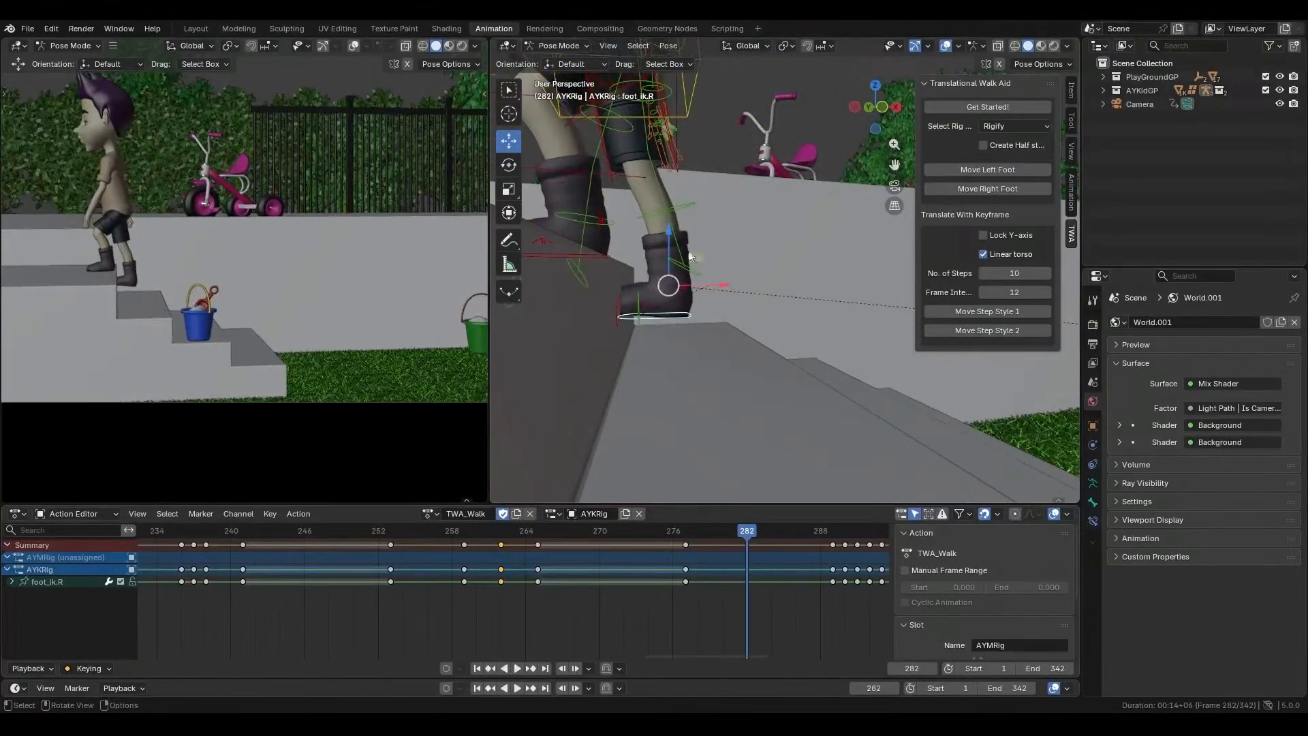
drag(667, 225, 686, 128)
click(510, 165)
click(510, 140)
- At frame 285, raise and rotate the right foot IK control, keyframe it, and check the foot through frame 290
drag(688, 531, 787, 536)
scroll(739, 265, down, 4)
drag(655, 252, 651, 240)
click(512, 162)
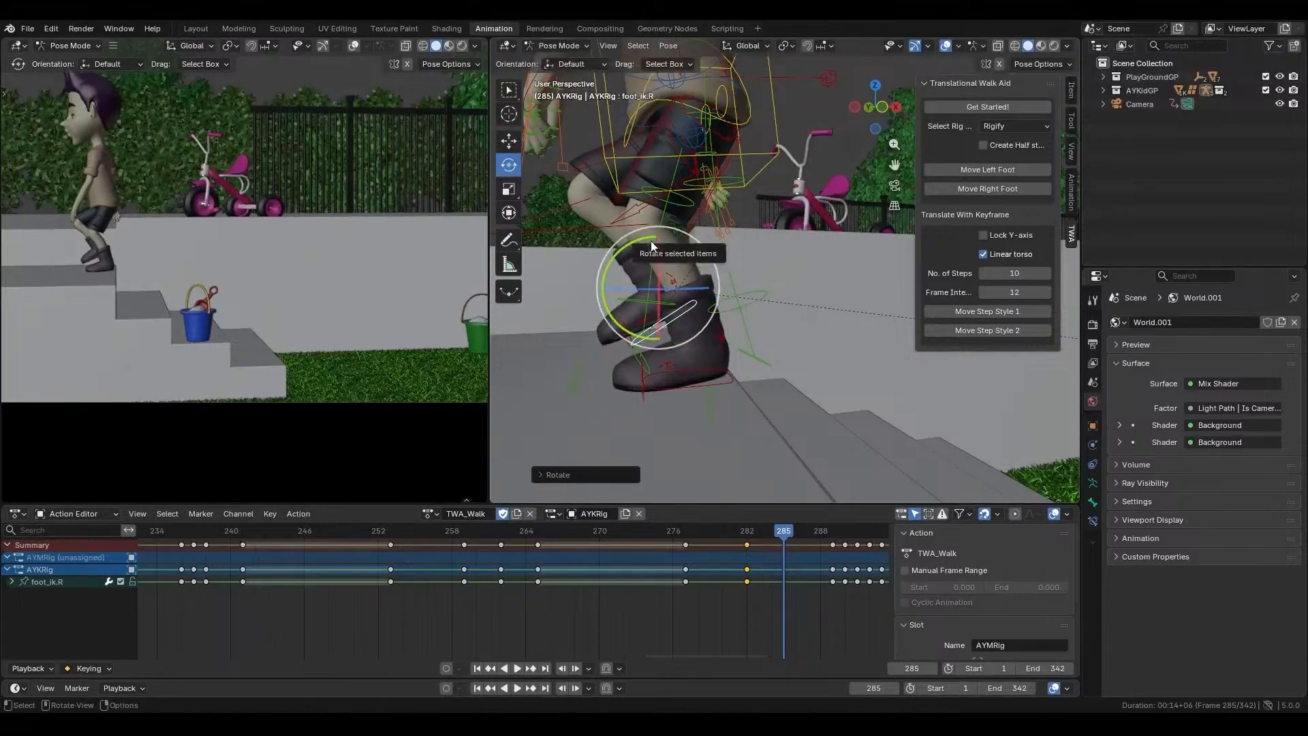
drag(751, 533, 840, 558)
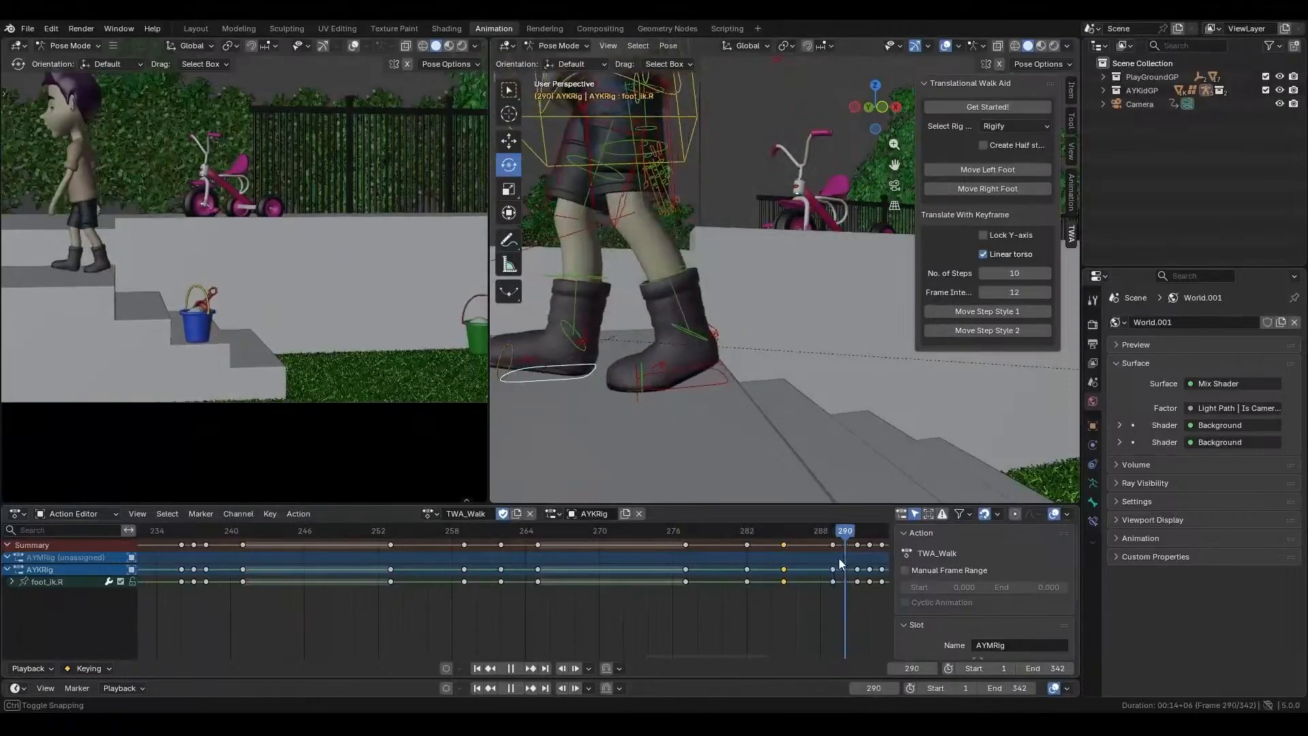
- Select the right heel IK control and focus the view on it at frame 225
scroll(840, 558, down, 2)
scroll(822, 572, down, 2)
mouse_move(698, 534)
mouse_down()
mouse_move(764, 542)
mouse_move(701, 543)
mouse_up()
click(589, 347)
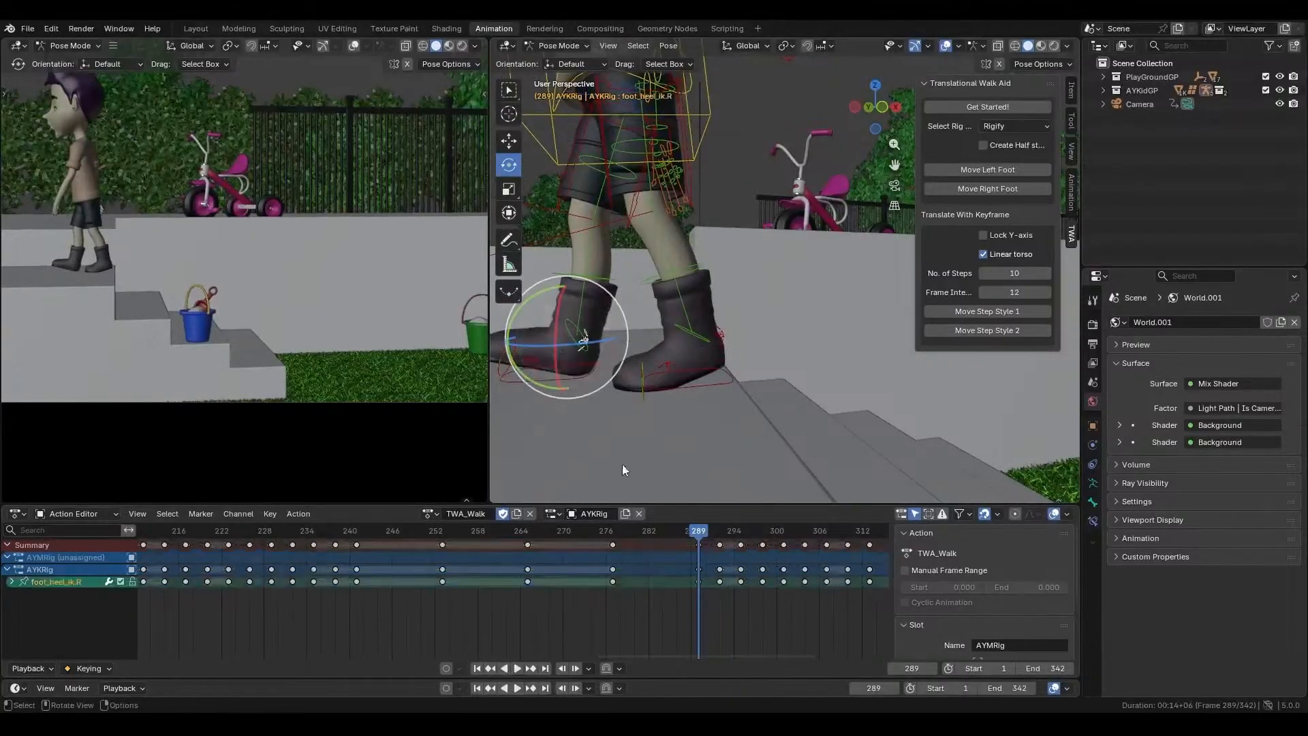
drag(586, 530, 243, 541)
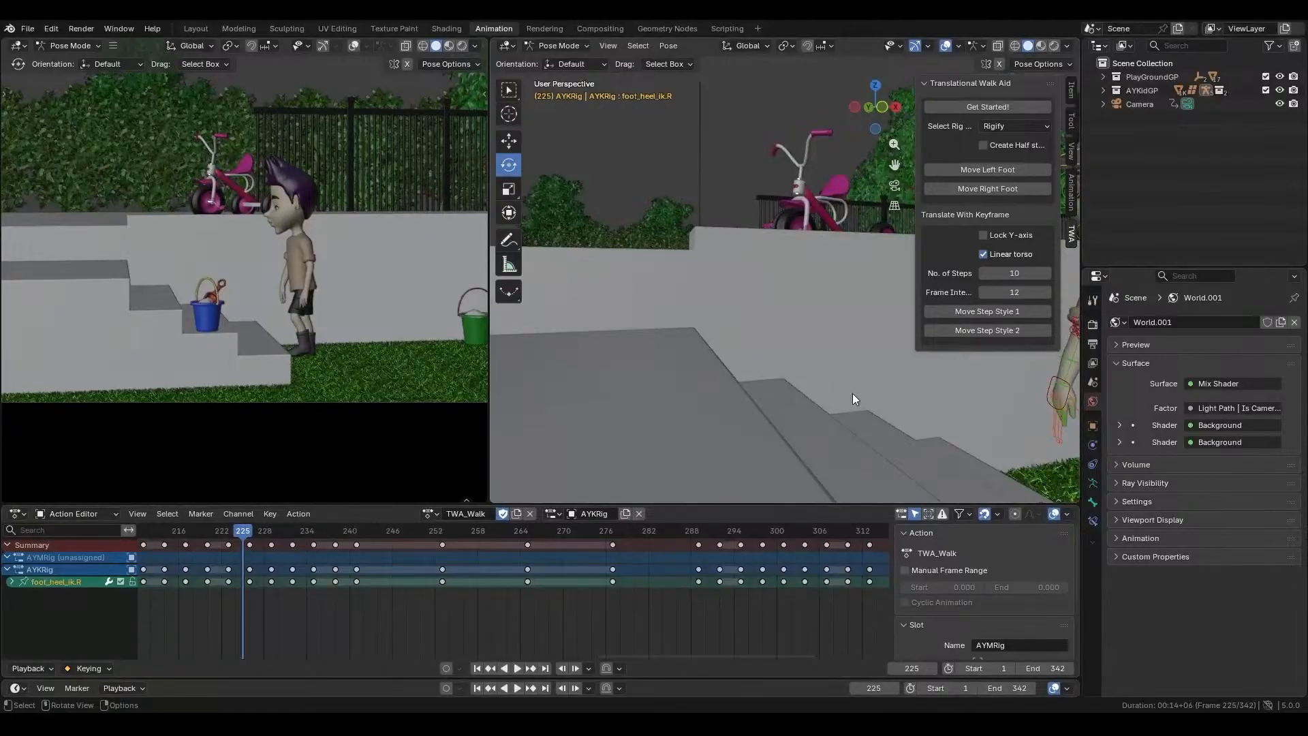
key(KP_Decimal)
scroll(840, 400, down, 5)
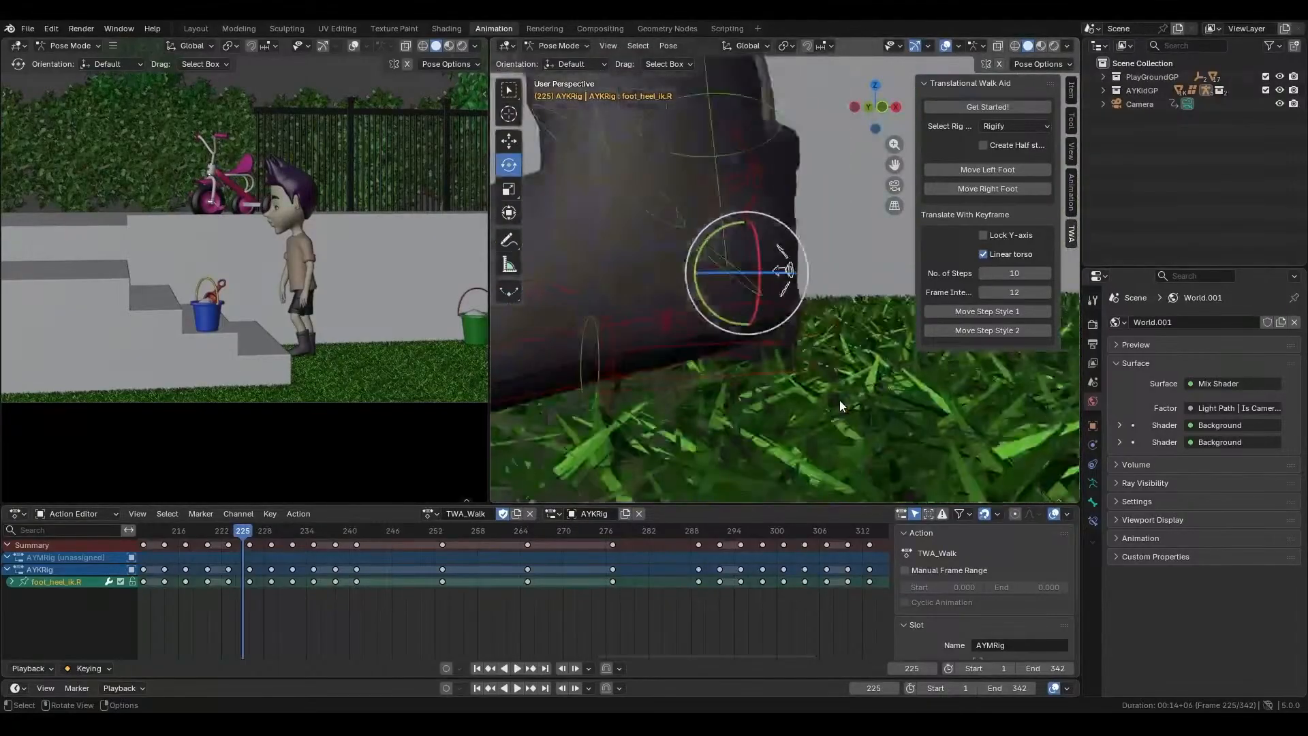
scroll(840, 403, down, 6)
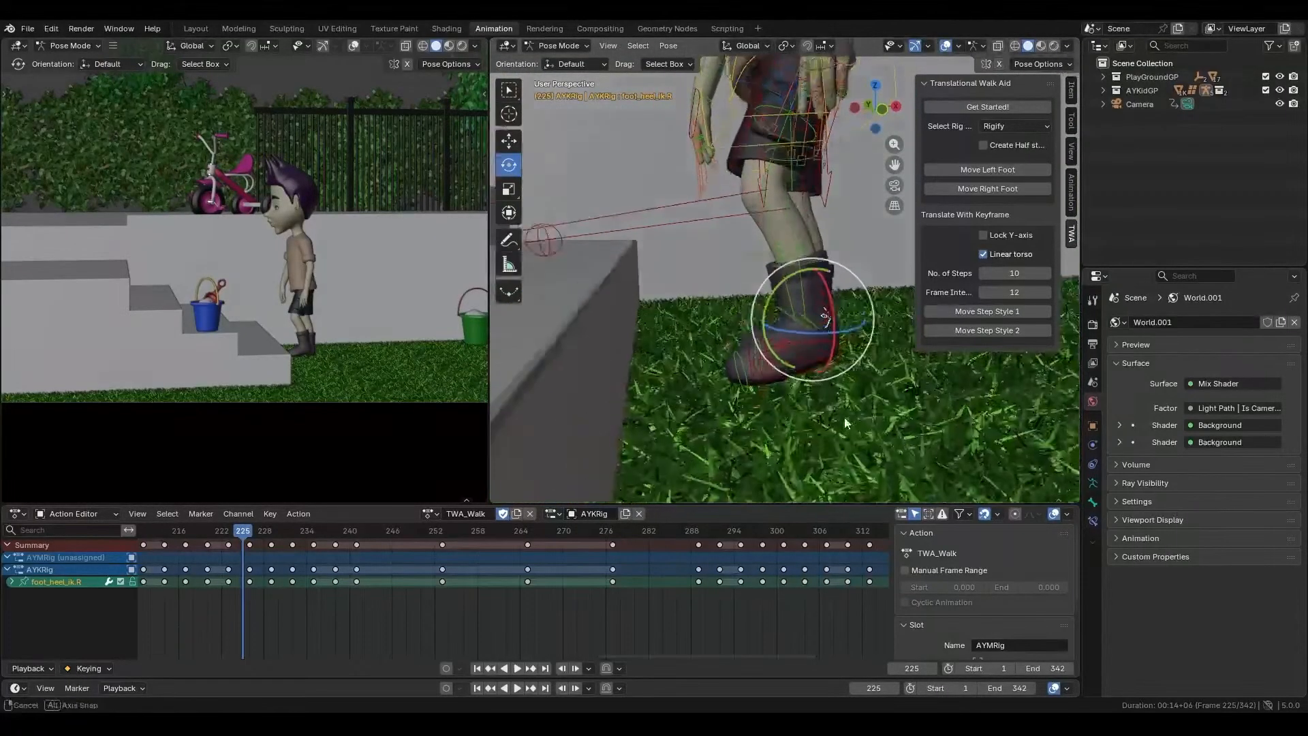
- Keyframe the right heel IK control at frame 247 and rotate it at frame 253 to lift the heel
drag(244, 539, 359, 542)
middle_drag(587, 379, 646, 387)
drag(360, 532, 403, 546)
key(i)
drag(398, 530, 441, 535)
drag(651, 172, 611, 169)
- Keyframe the right heel IK control at frame 271, and rotate it at frame 277 to lift the heel, keyframing that pose
drag(442, 531, 499, 548)
shift+middle_drag(617, 187, 894, 330)
drag(504, 530, 612, 541)
key(i)
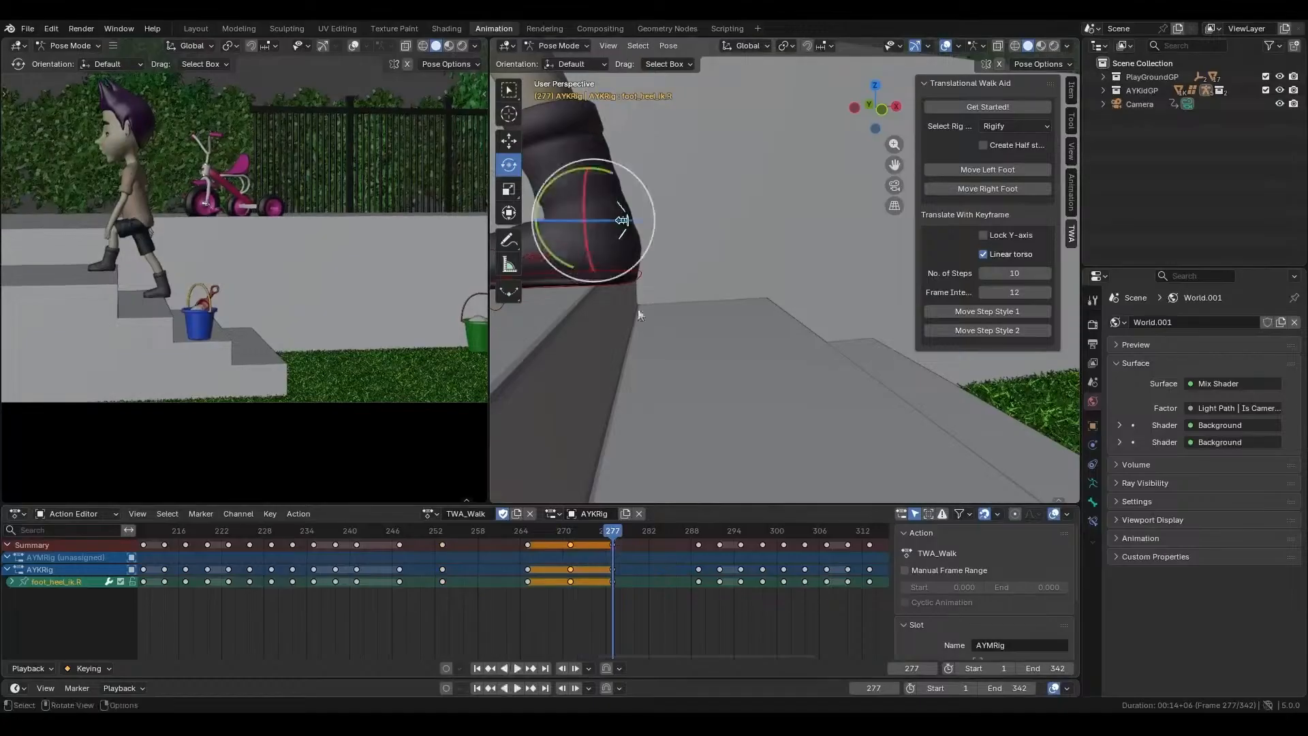
drag(610, 171, 584, 166)
scroll(643, 280, down, 5)
drag(687, 281, 690, 286)
- Scrub past frame 288 and play back the stair climb from frame 206 to review the foot motion
drag(607, 538, 691, 553)
scroll(596, 195, down, 6)
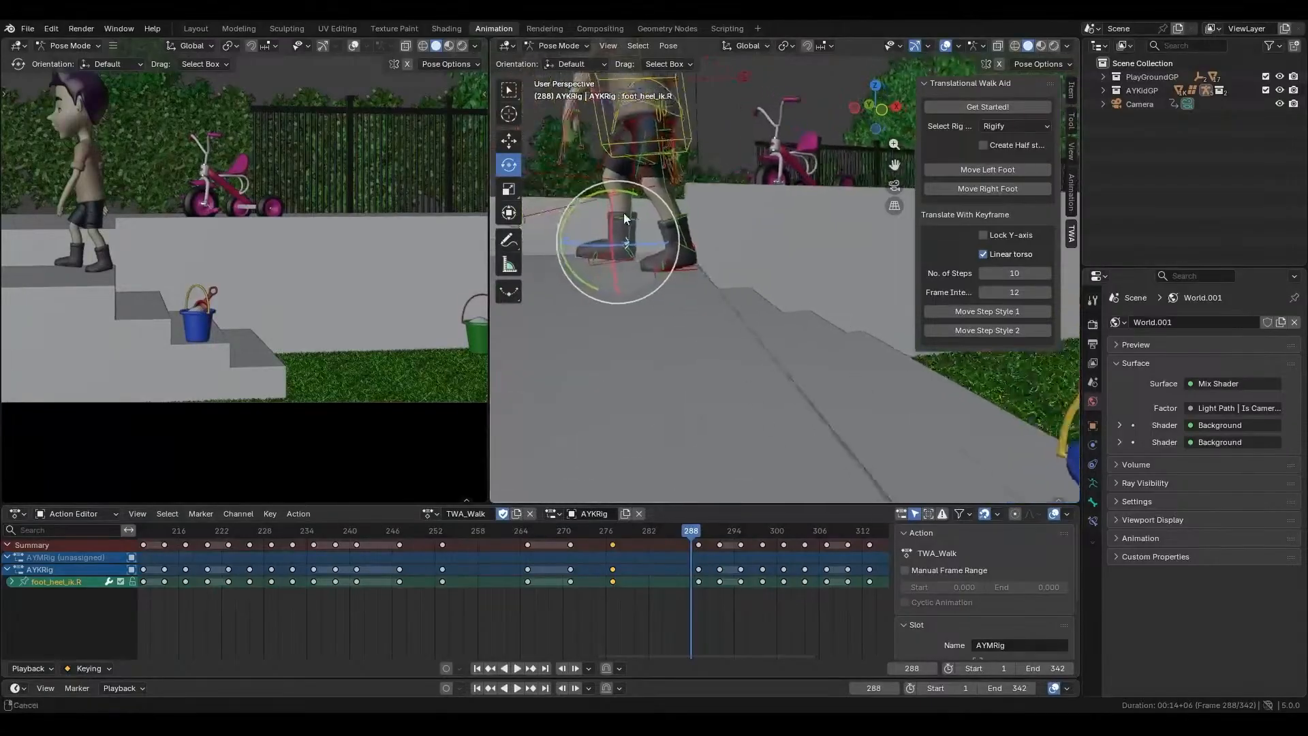
key(space)
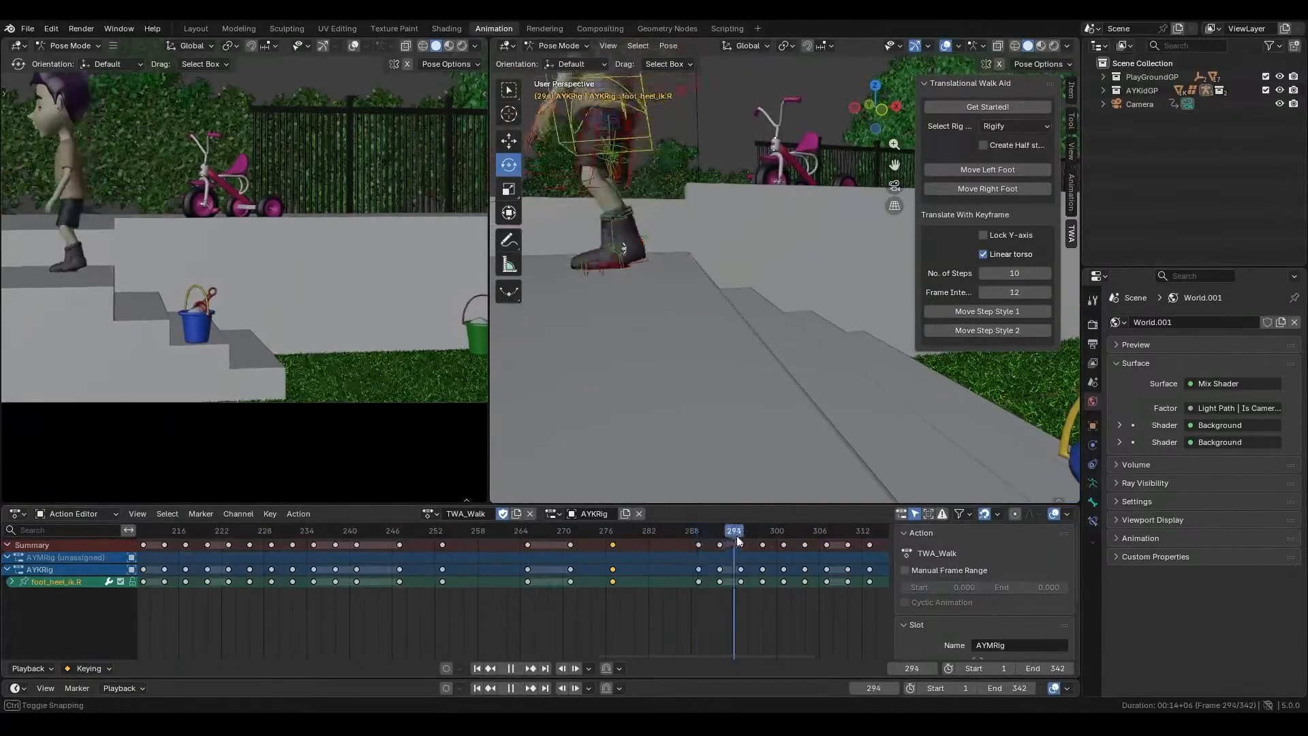
drag(718, 571, 399, 564)
key(space)
scroll(398, 562, down, 5)
click(367, 531)
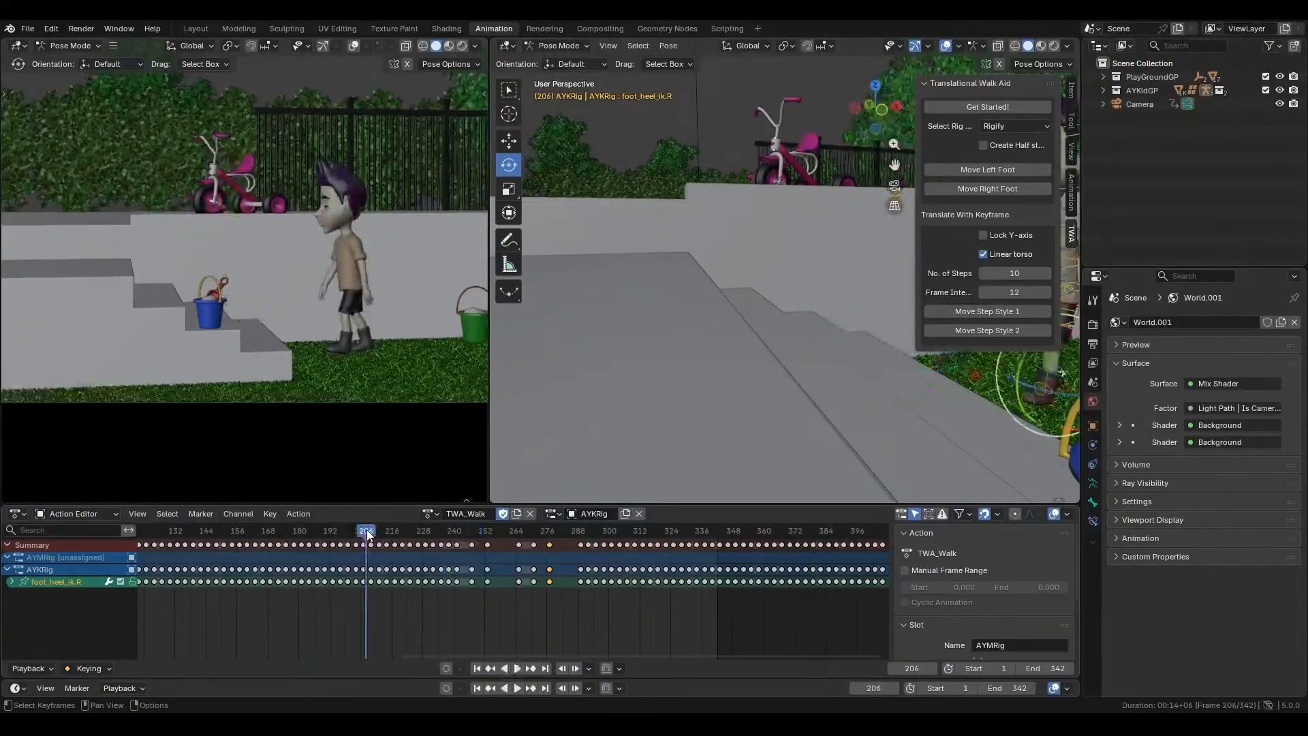
key(space)
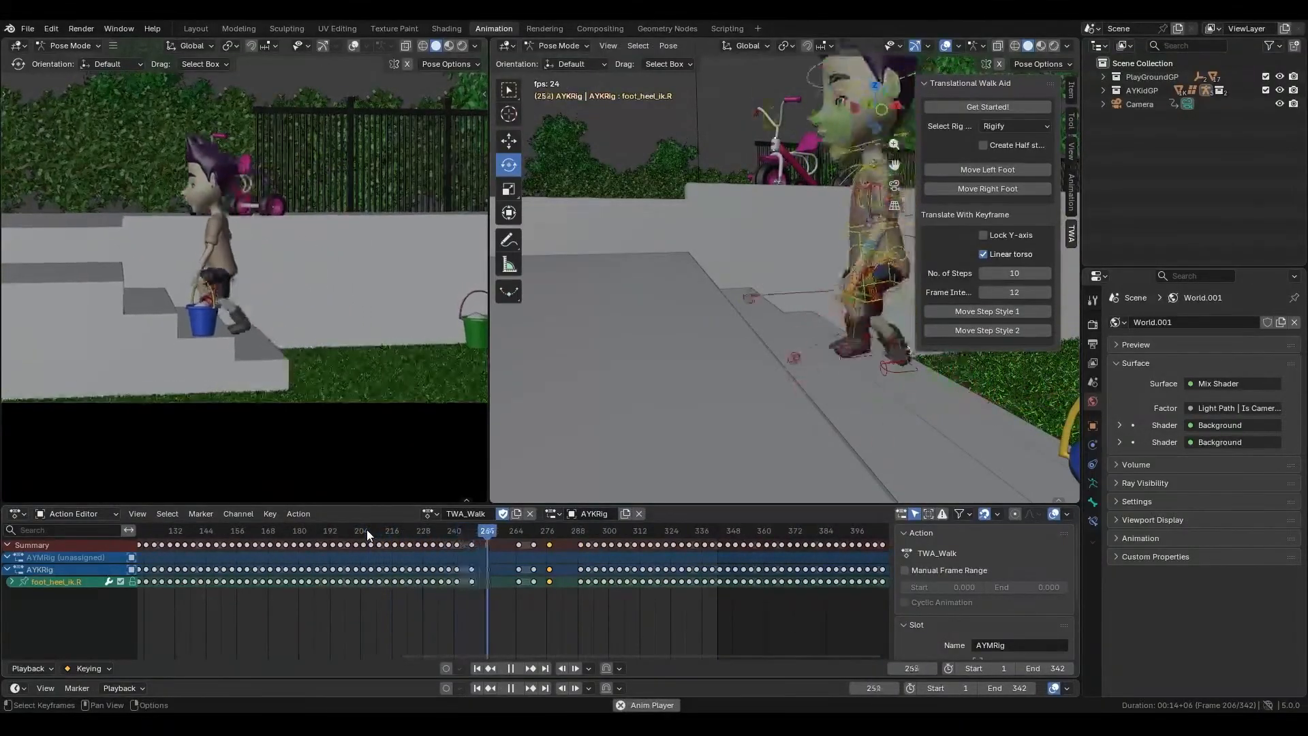
key(space)
- Select the torso control, go to frame 241 and open its Z Location curve in the Graph Editor
click(599, 138)
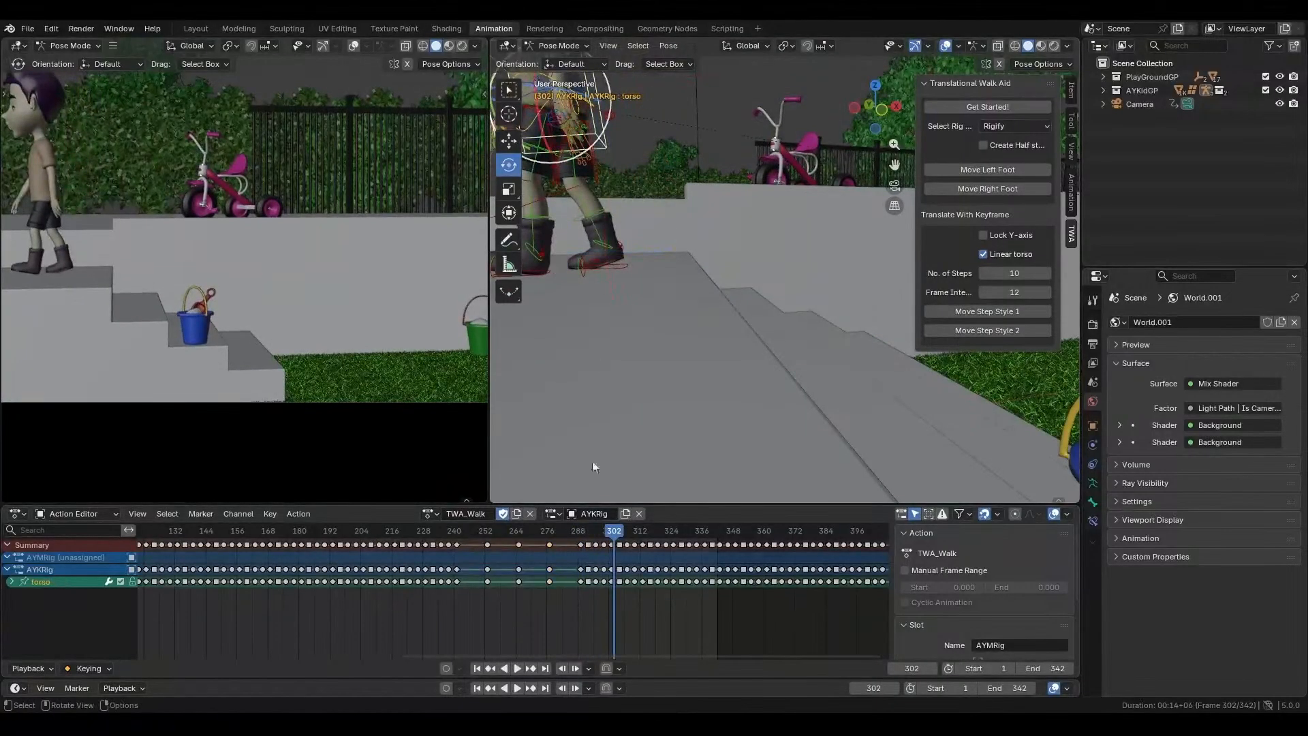
drag(578, 532, 455, 596)
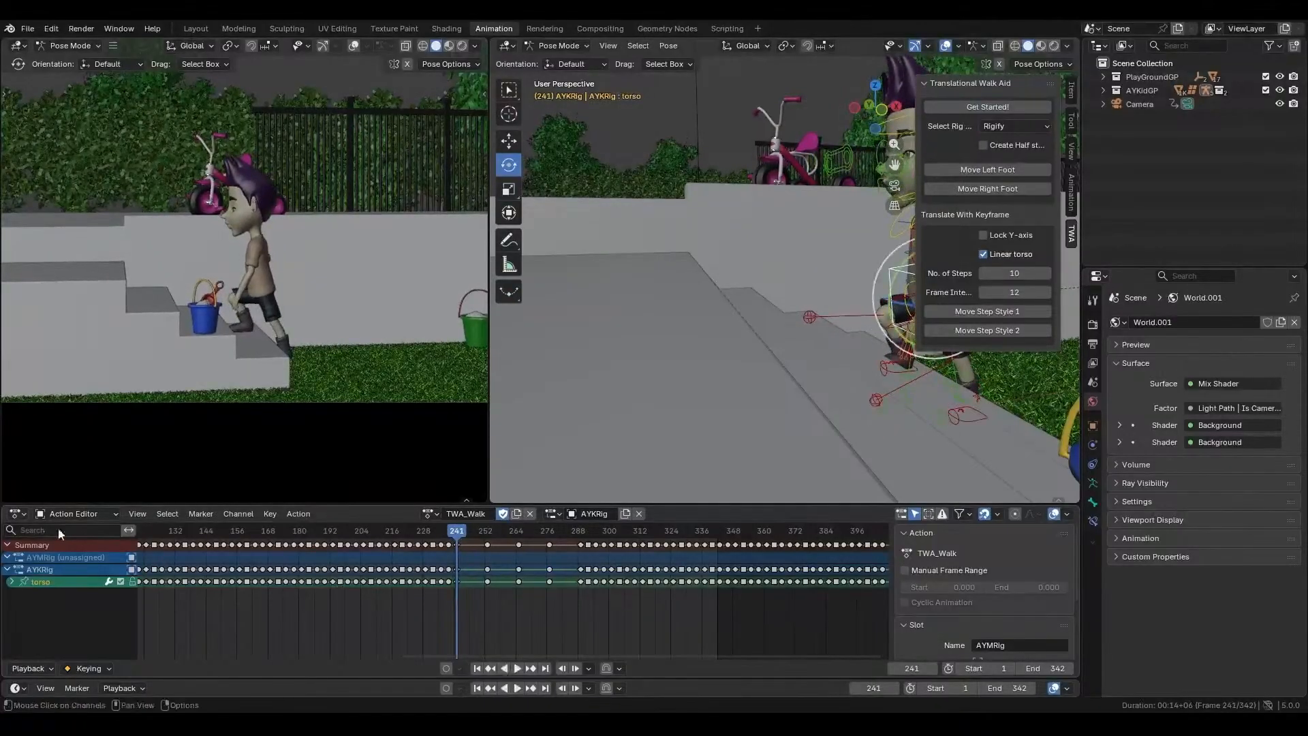
click(24, 513)
click(207, 579)
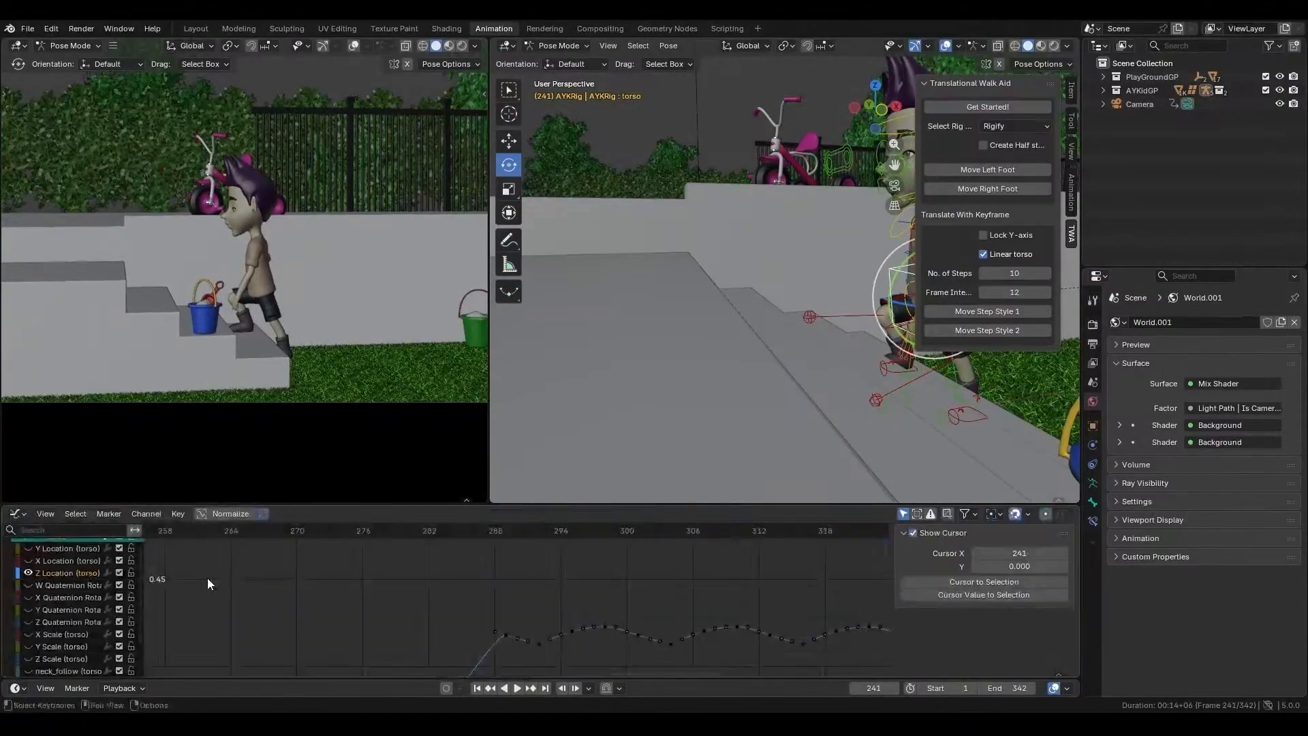
click(77, 571)
scroll(78, 571, up, 1)
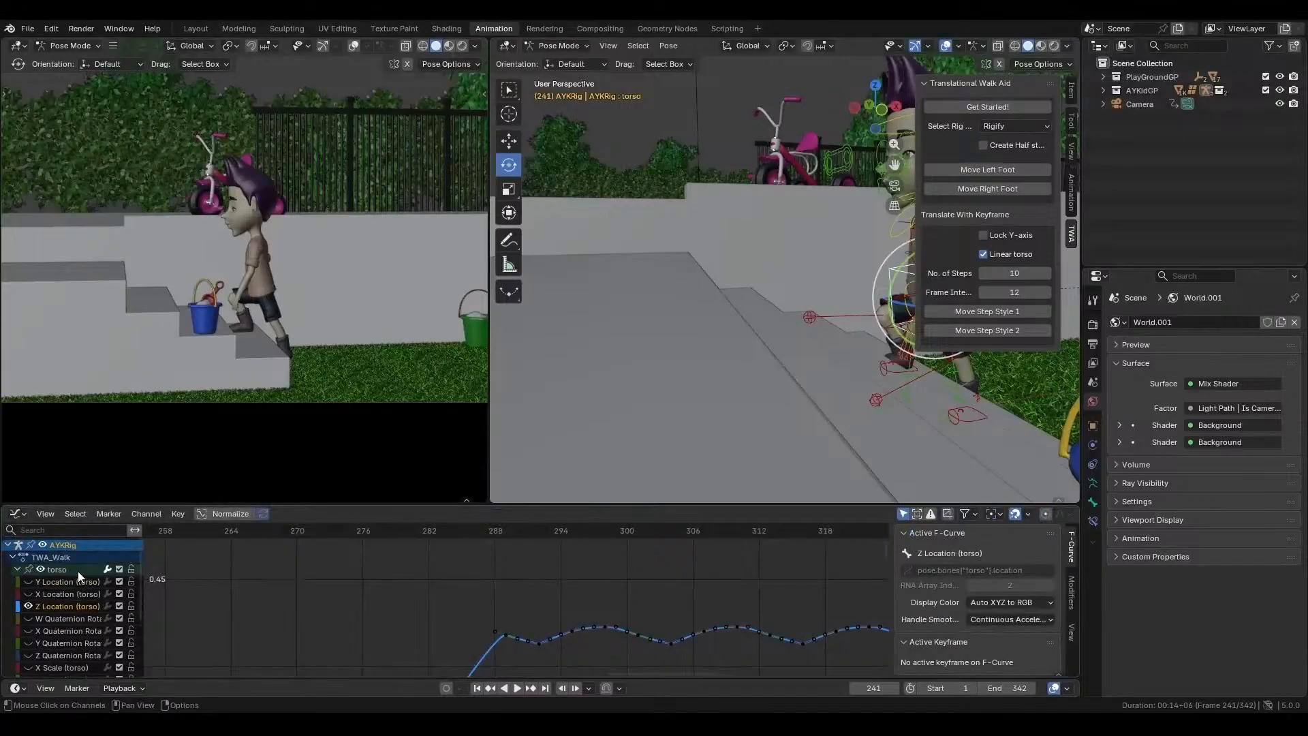
- Examine the torso's whole Z Location curve, including the rise between frames 241 and 288
key(a)
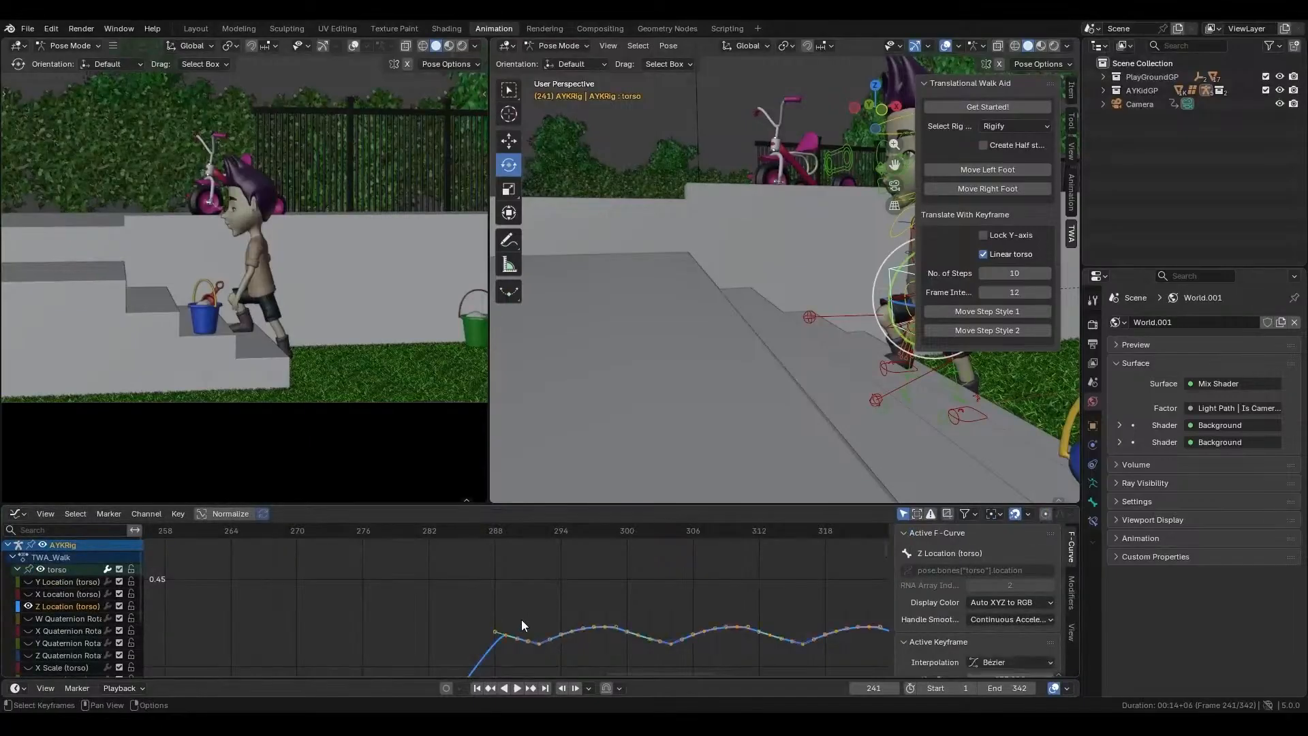
key(Home)
scroll(521, 619, down, 4)
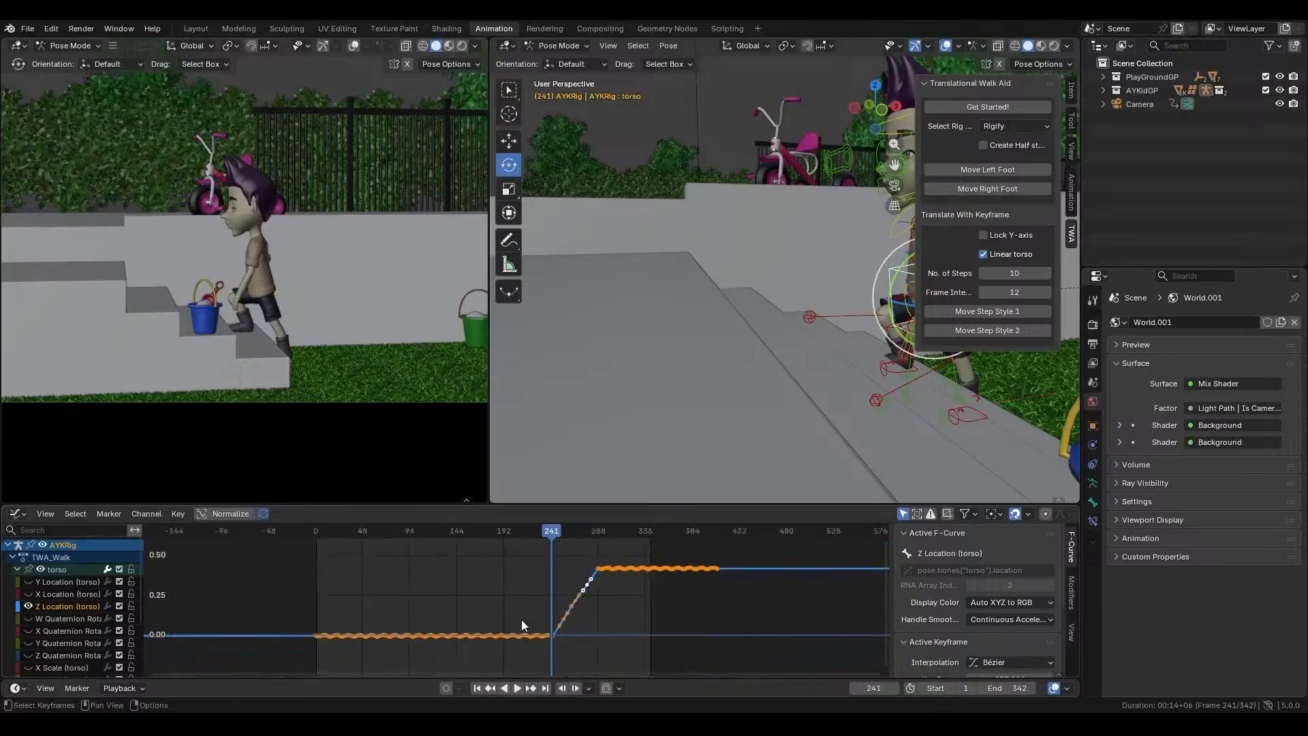
scroll(537, 601, up, 3)
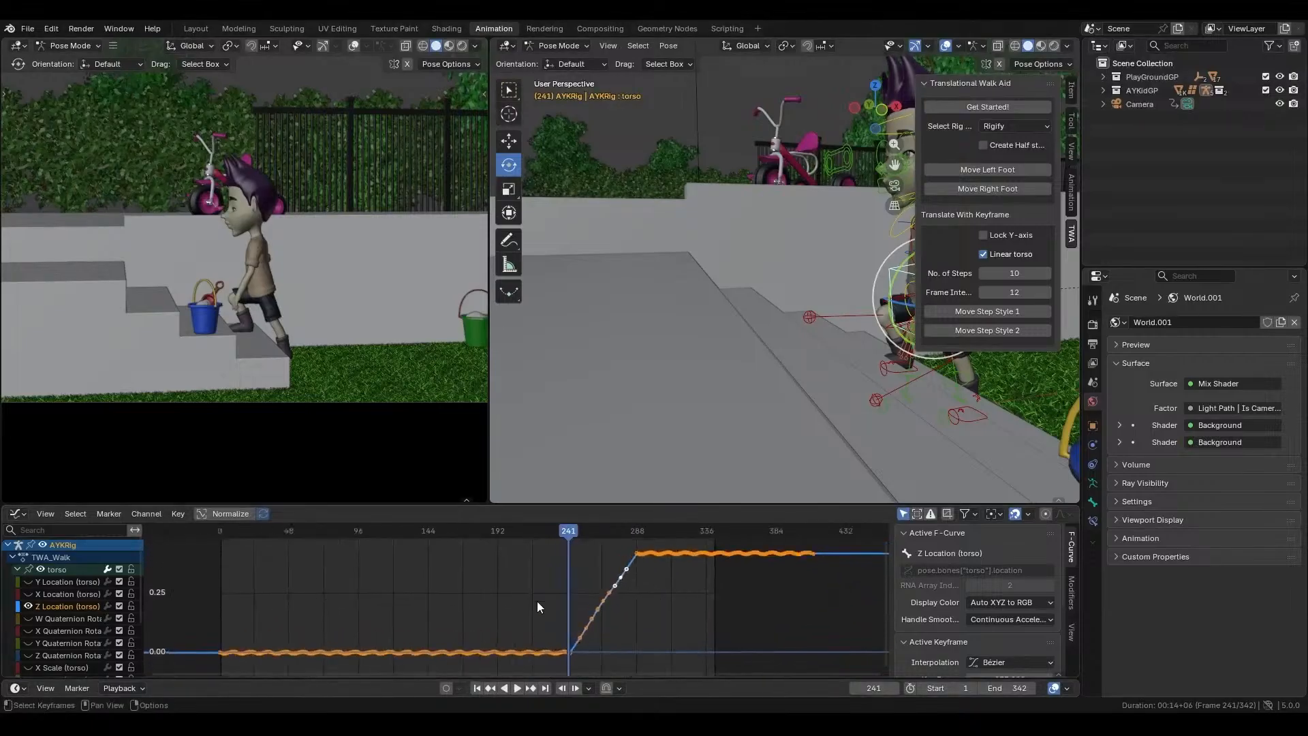
scroll(537, 601, up, 1)
scroll(537, 601, up, 2)
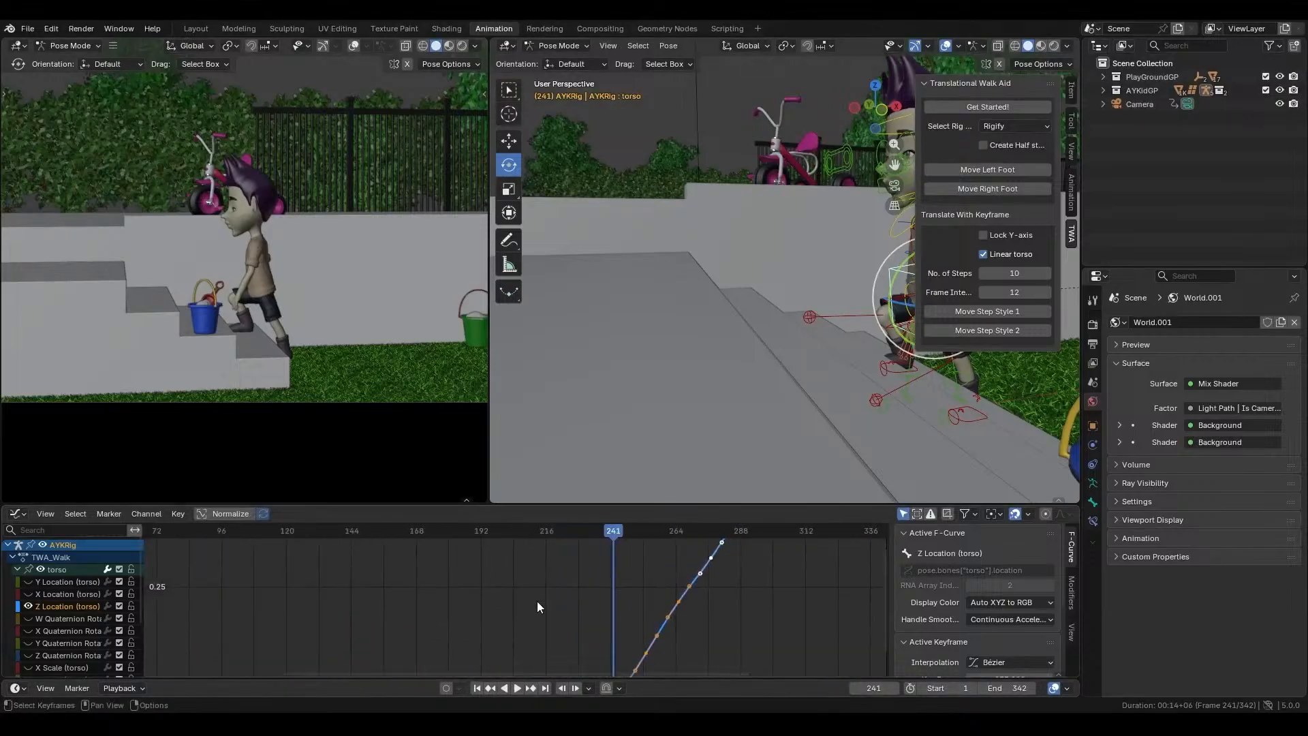
key(shift+h)
key(alt+h)
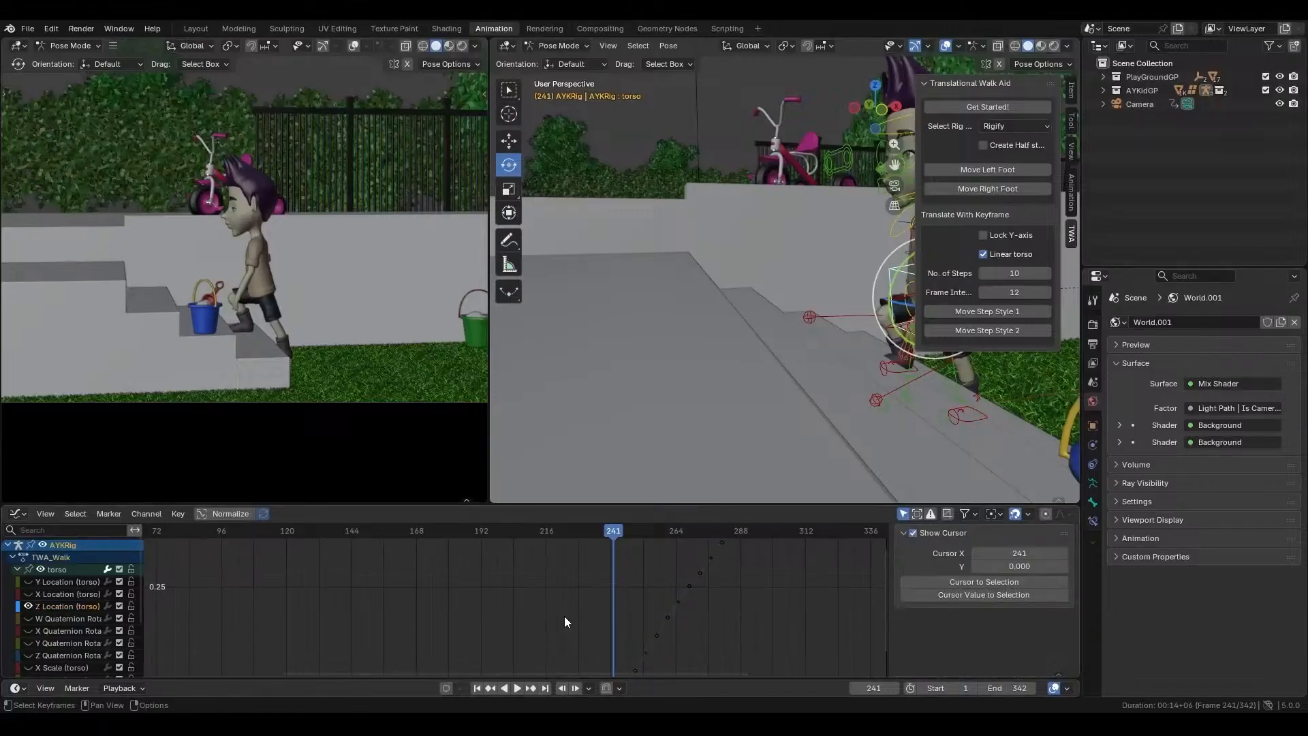
key(Home)
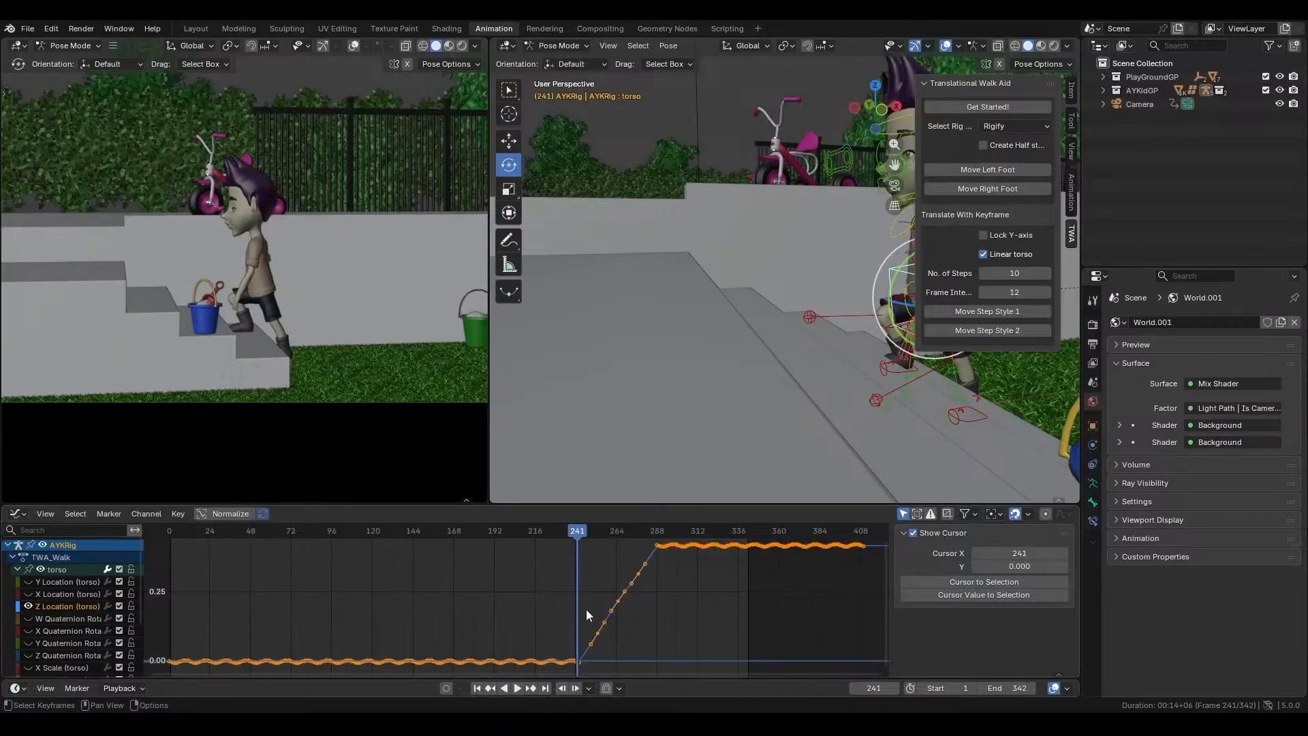
key(g)
key(y)
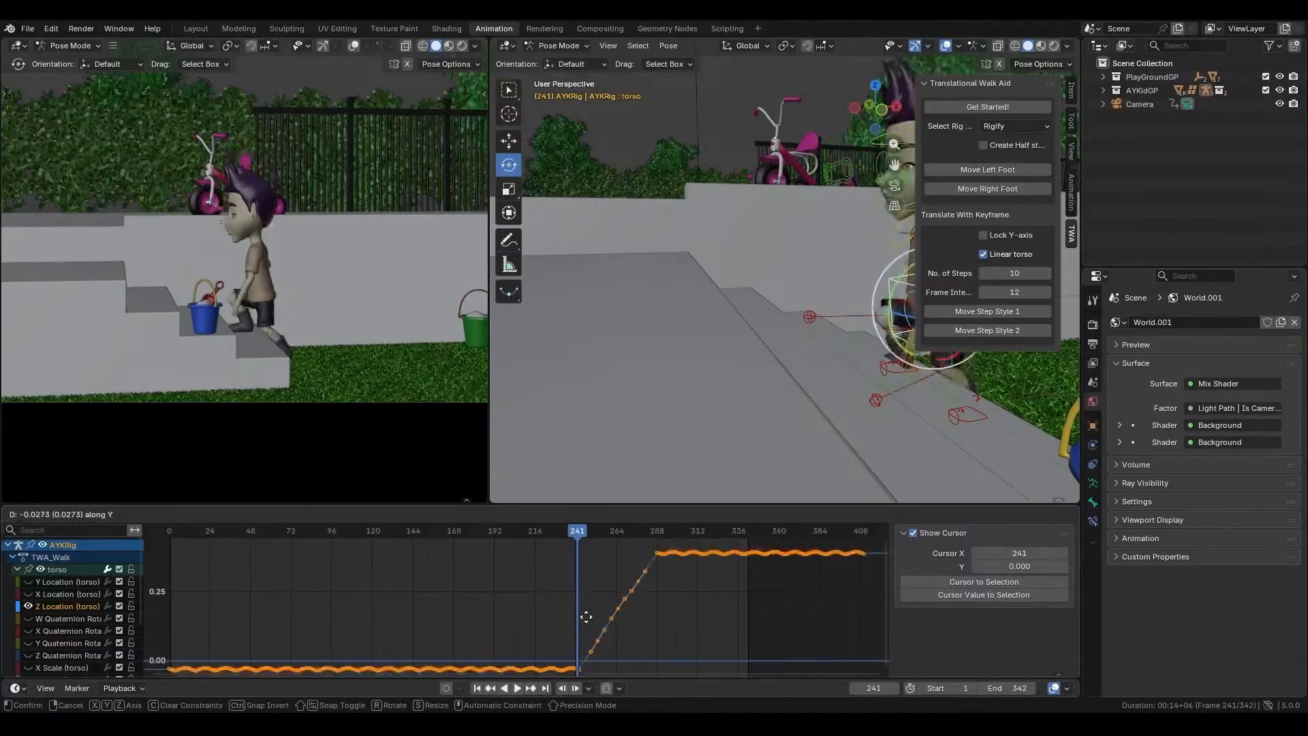
right_click(586, 616)
- Duplicate the torso's Z Location keyframe at frame 241 to frame 243
mouse_move(582, 538)
mouse_down()
mouse_move(543, 532)
mouse_move(575, 535)
mouse_up()
scroll(574, 587, up, 3)
mouse_move(652, 630)
middle_down()
mouse_move(633, 538)
mouse_move(447, 582)
middle_up()
scroll(614, 566, up, 17)
scroll(626, 578, up, 4)
scroll(656, 614, up, 3)
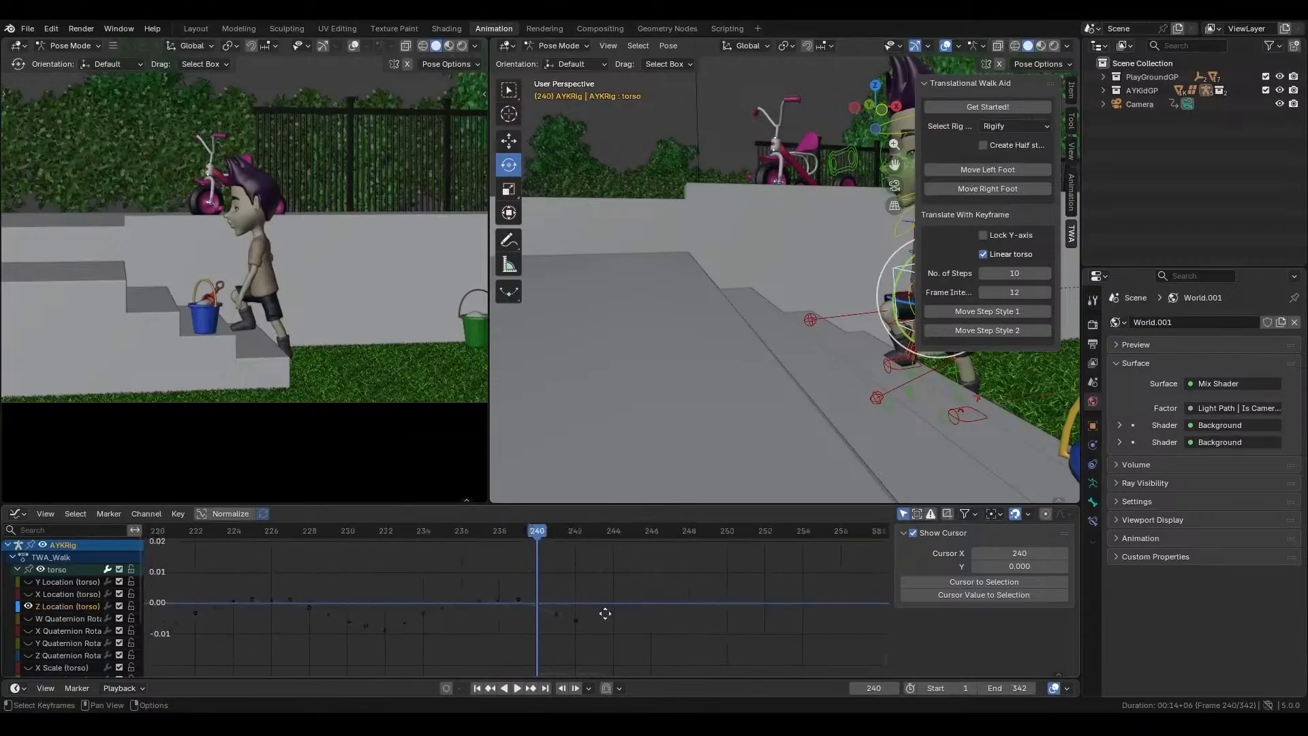
drag(512, 533, 582, 542)
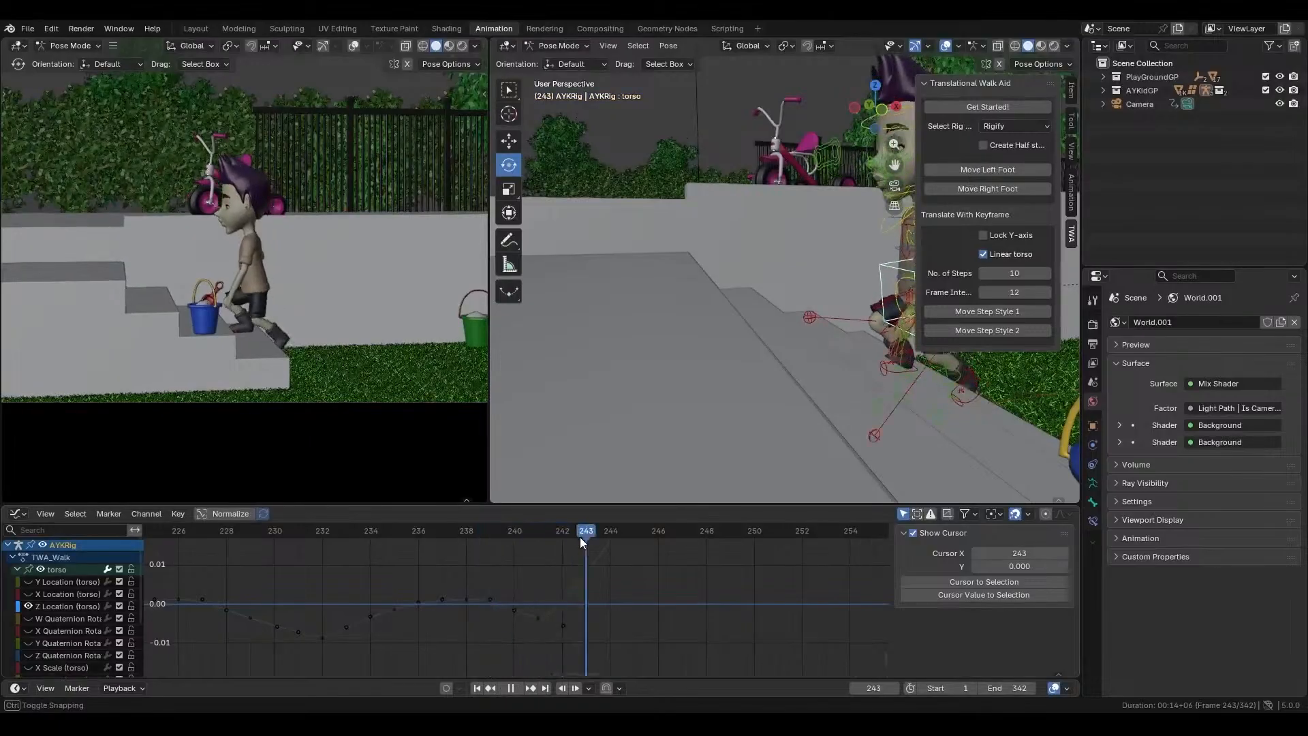
click(539, 616)
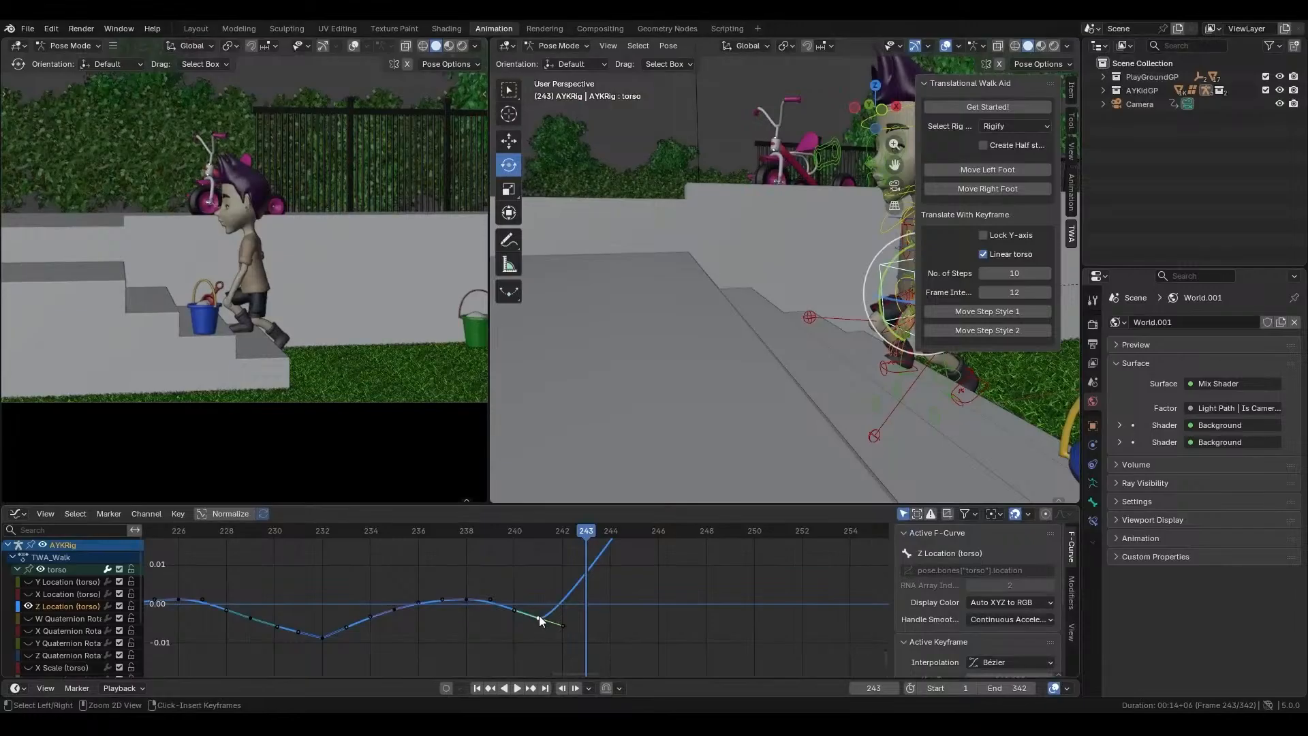
key(ctrl+v)
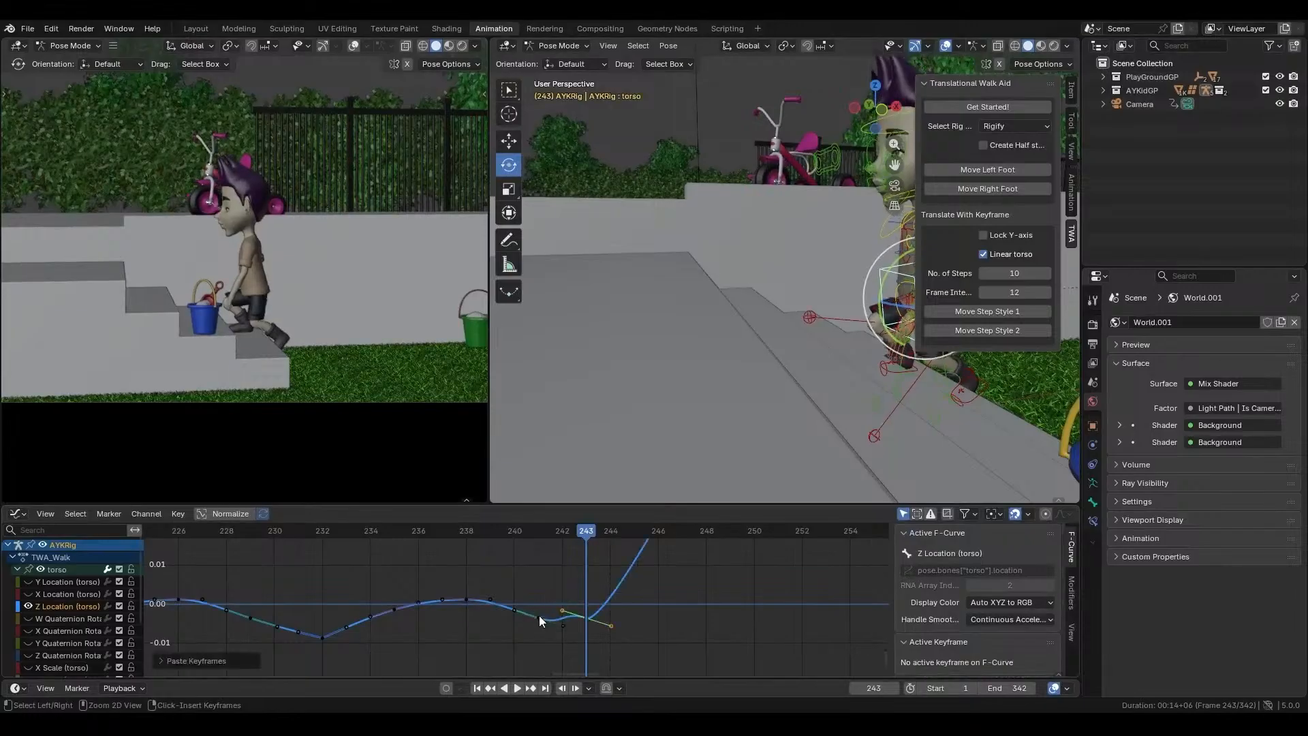
- Lower the torso's Z Location keyframe at frame 243 by about 0.005 and flatten its outgoing handle
click(622, 621)
click(588, 616)
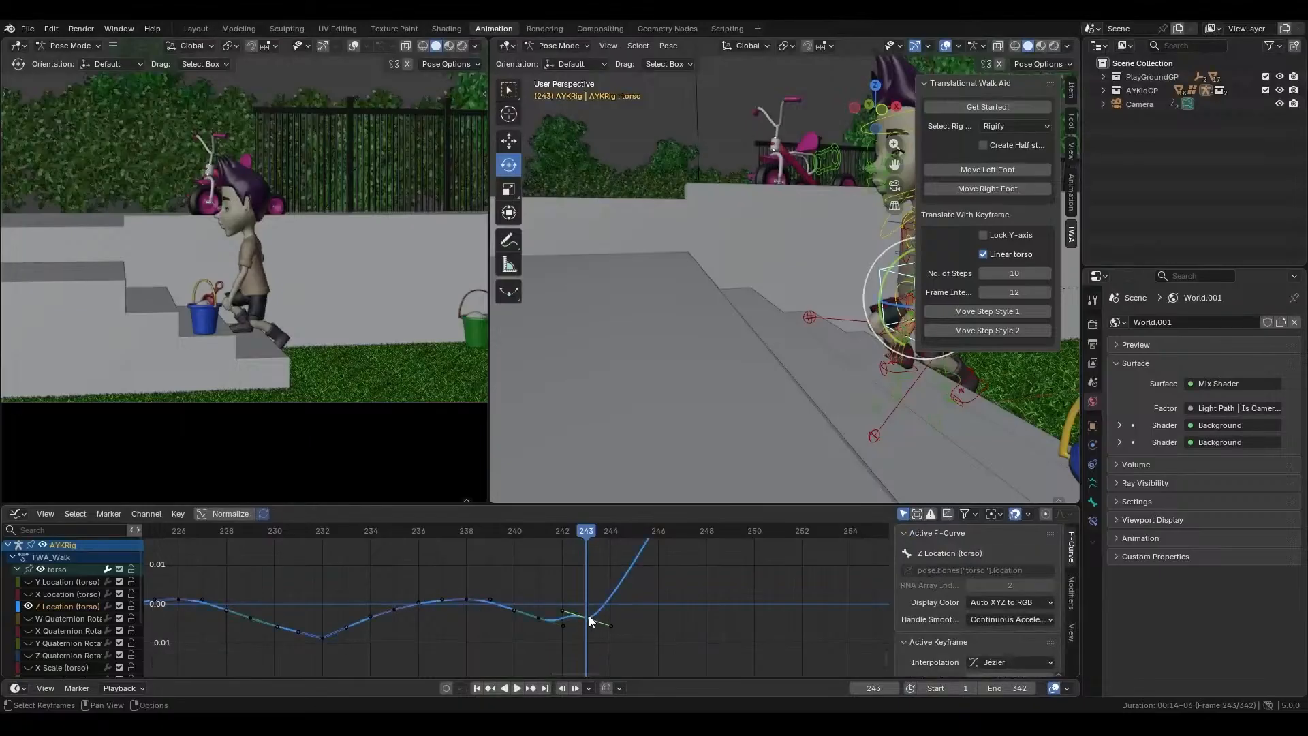
key(g)
key(y)
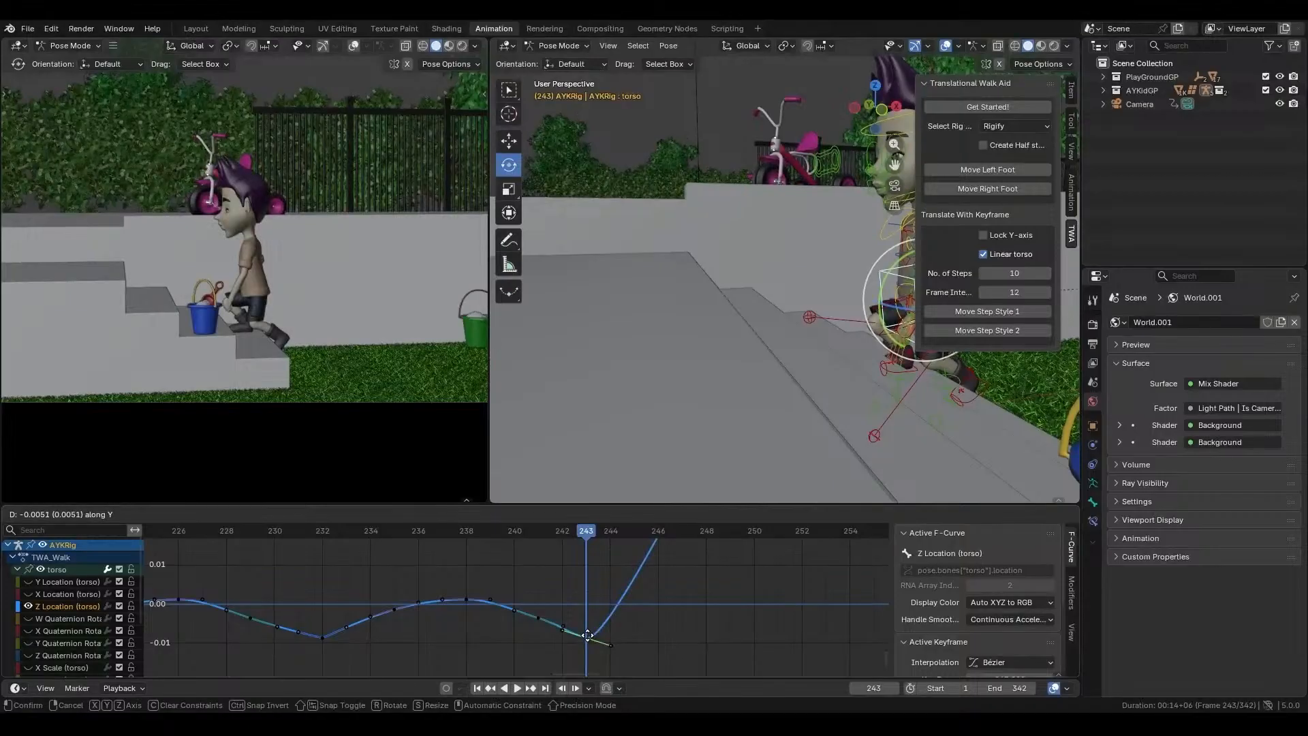
click(599, 636)
drag(611, 642, 615, 633)
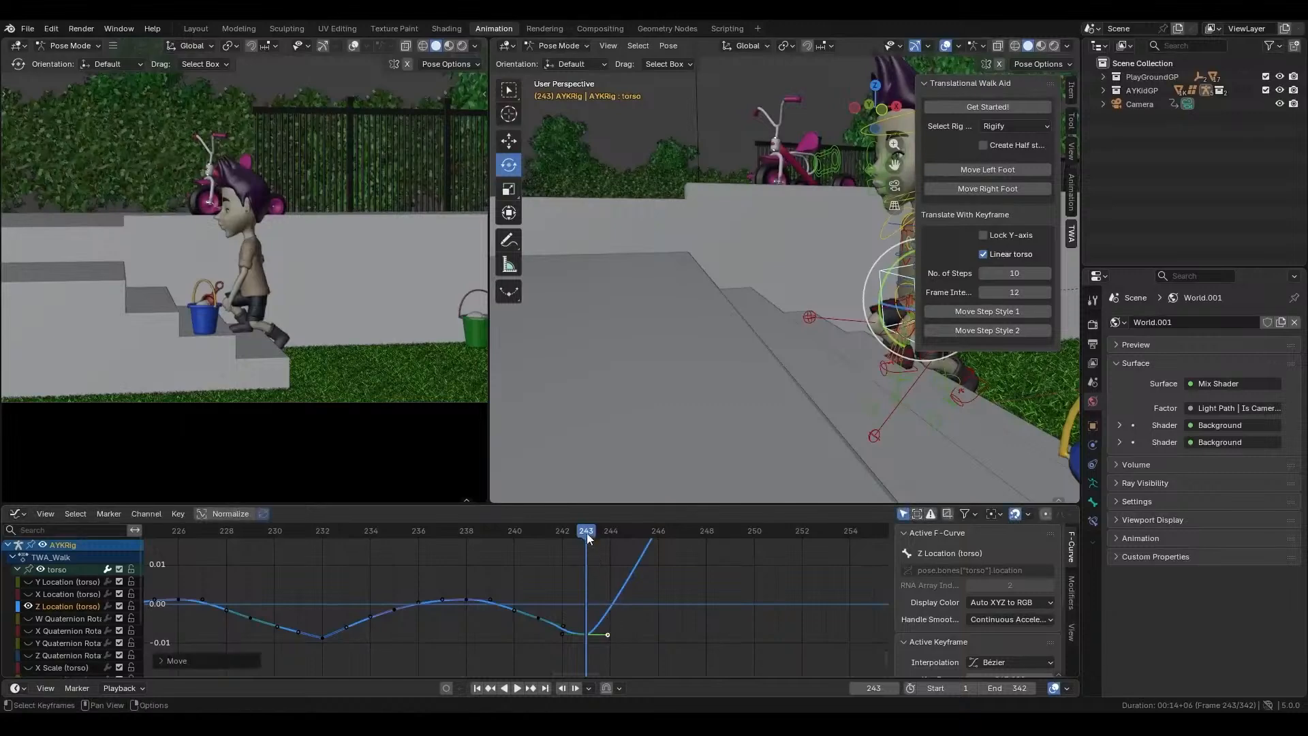
- Review the motion after frame 243, paste the Z Location keyframe at frame 247 and raise it by about 0.1
key(space)
drag(587, 530, 675, 559)
key(space)
scroll(693, 592, down, 5)
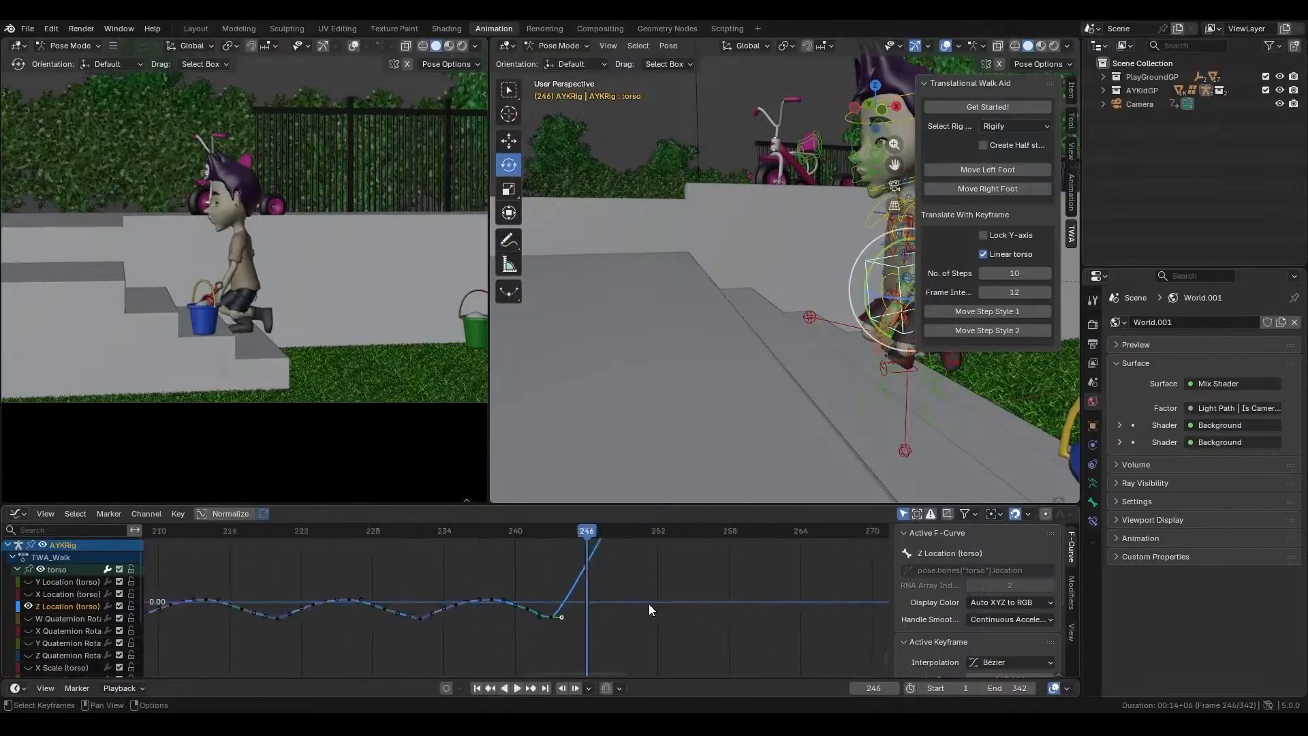
mouse_move(536, 530)
mouse_down()
mouse_move(576, 530)
mouse_move(547, 539)
mouse_up()
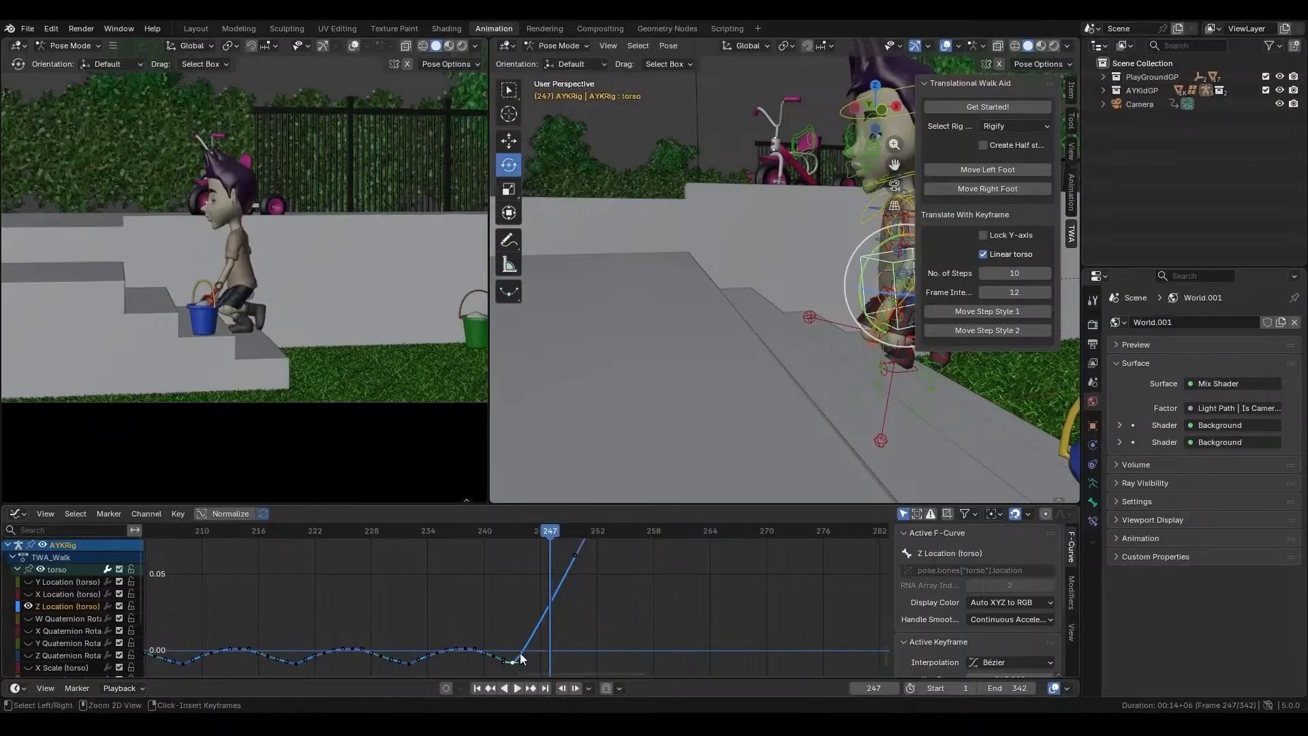
key(ctrl+v)
key(g)
key(y)
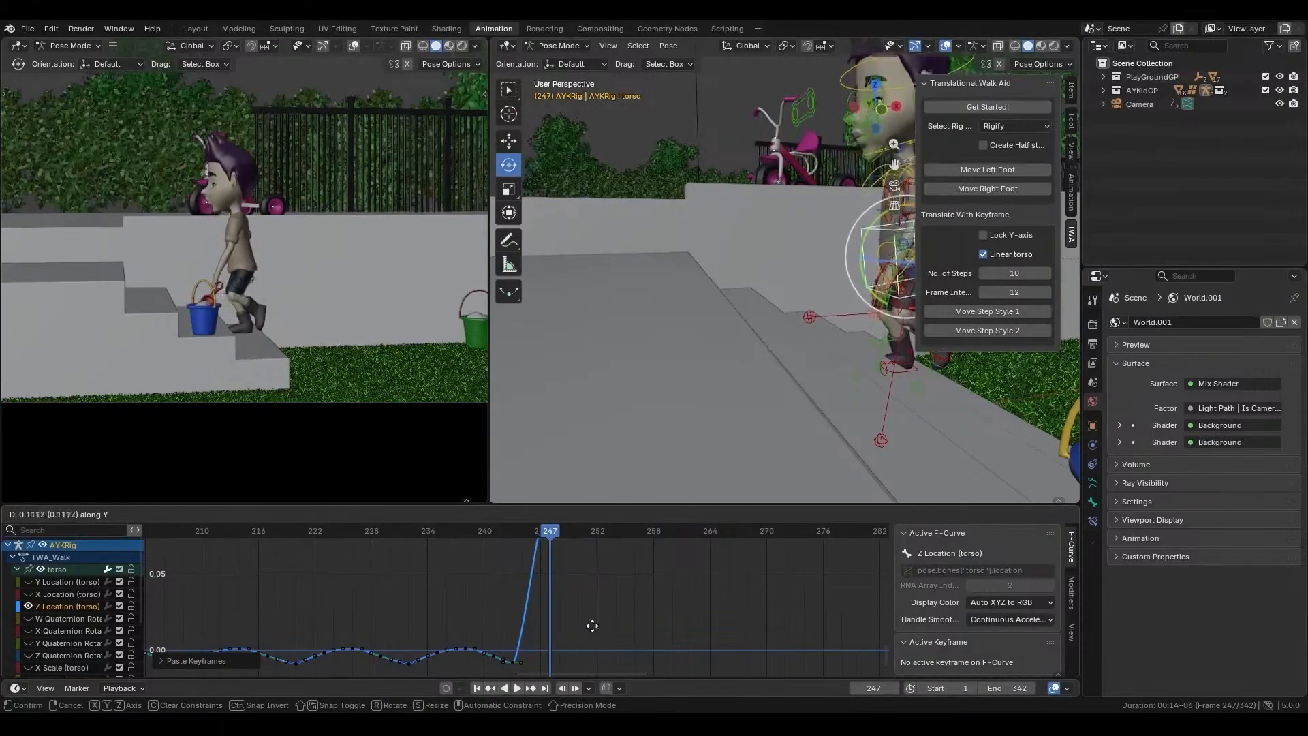
click(585, 630)
- Focus on the torso's rising Z Location keys and raise the keyframe at frame 253 by about 0.035
scroll(591, 608, down, 2)
scroll(591, 608, down, 6)
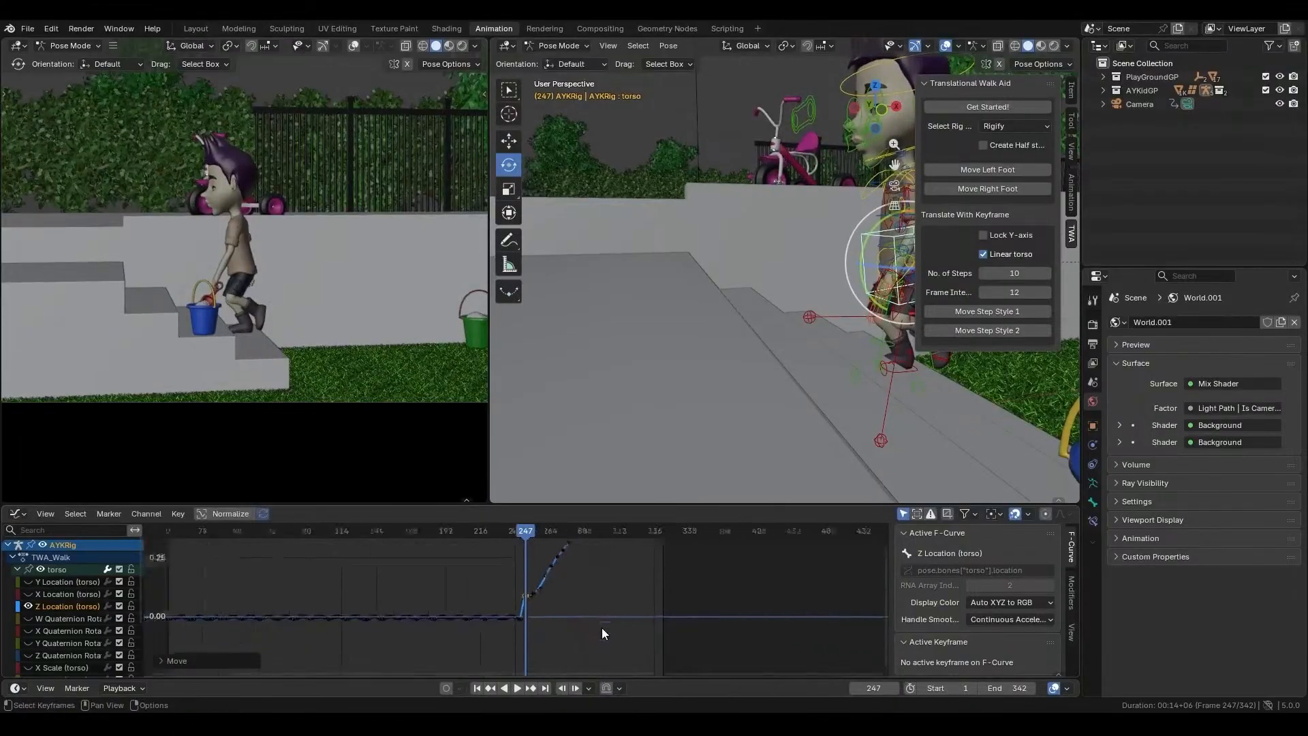
scroll(603, 627, down, 5)
drag(550, 549, 510, 619)
key(KP_Decimal)
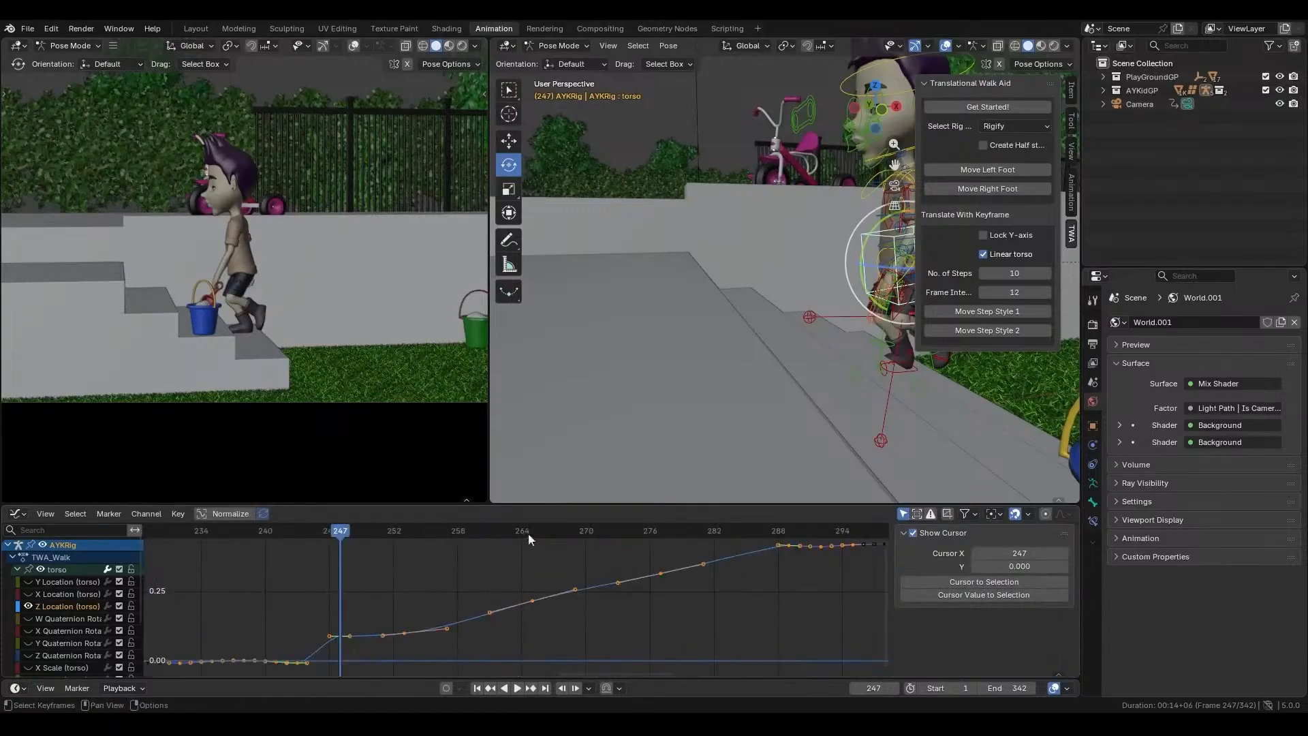
click(367, 597)
drag(346, 533, 409, 543)
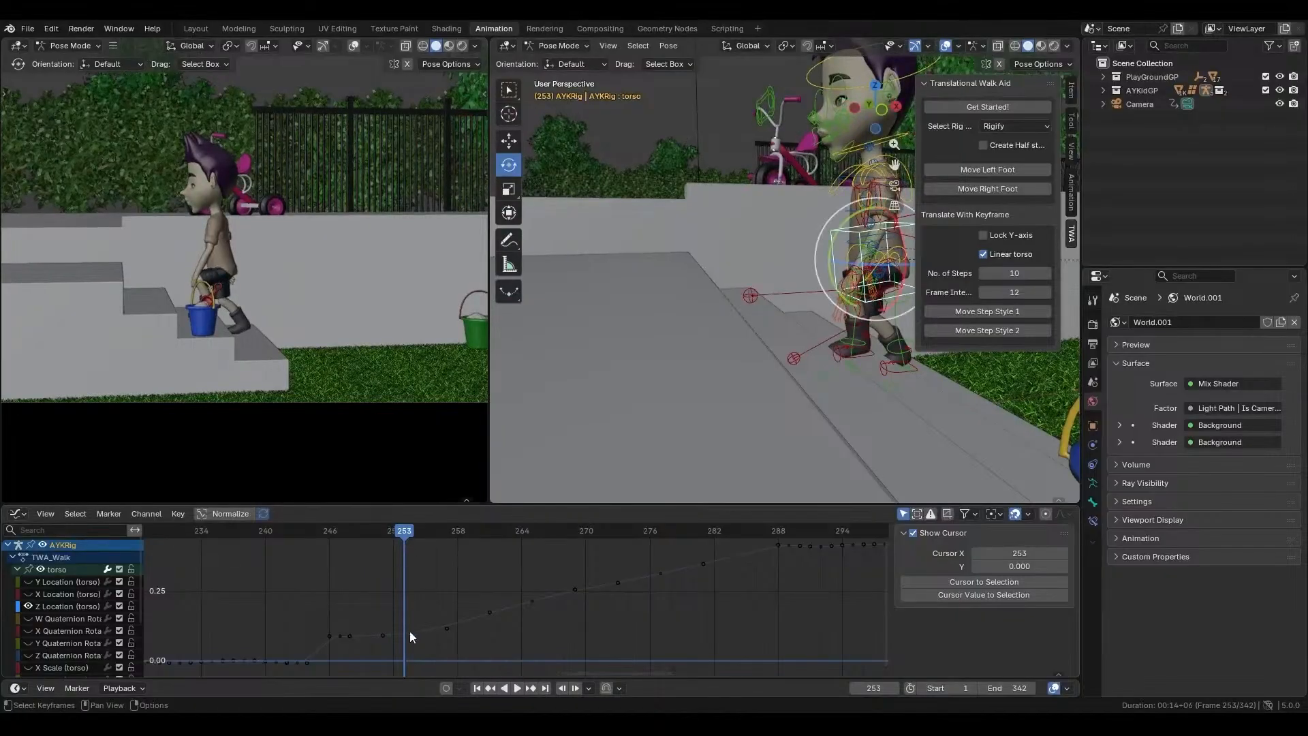
click(403, 630)
key(g)
key(y)
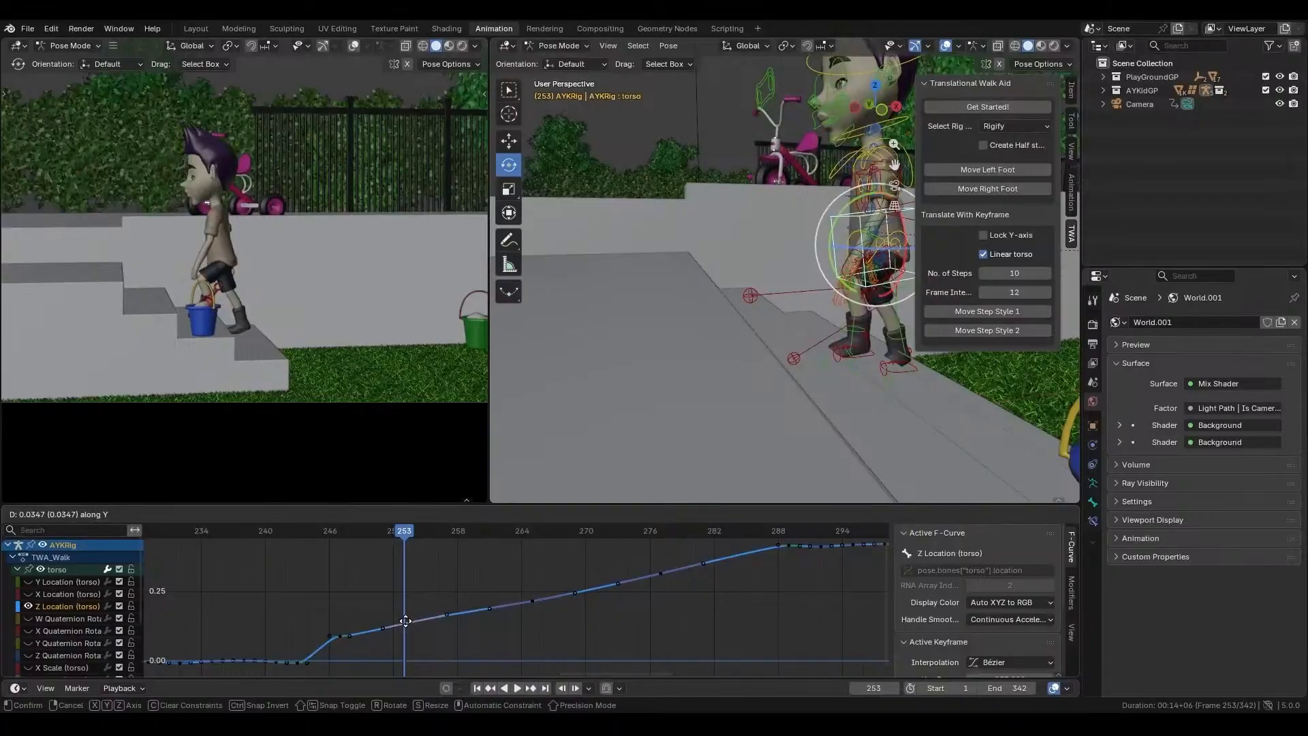
click(399, 618)
- Raise the outgoing handle of the torso's Z Location keyframe at frame 247 to round the curve
scroll(350, 639, up, 2)
scroll(349, 639, up, 2)
middle_drag(350, 639, 530, 587)
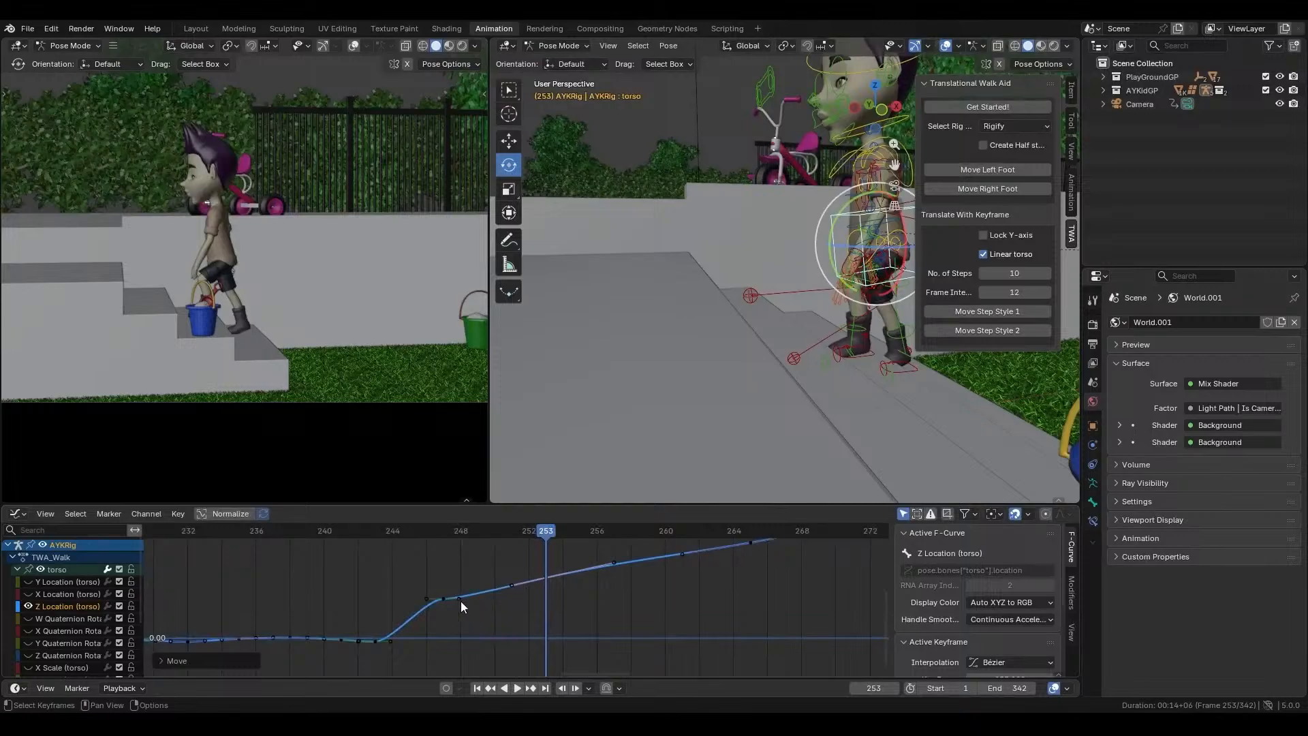
drag(460, 593, 461, 588)
- Copy the torso's Z Location keyframe at frame 253 and paste it at frame 255
drag(456, 535, 580, 584)
click(546, 577)
key(ctrl+c)
key(ctrl+v)
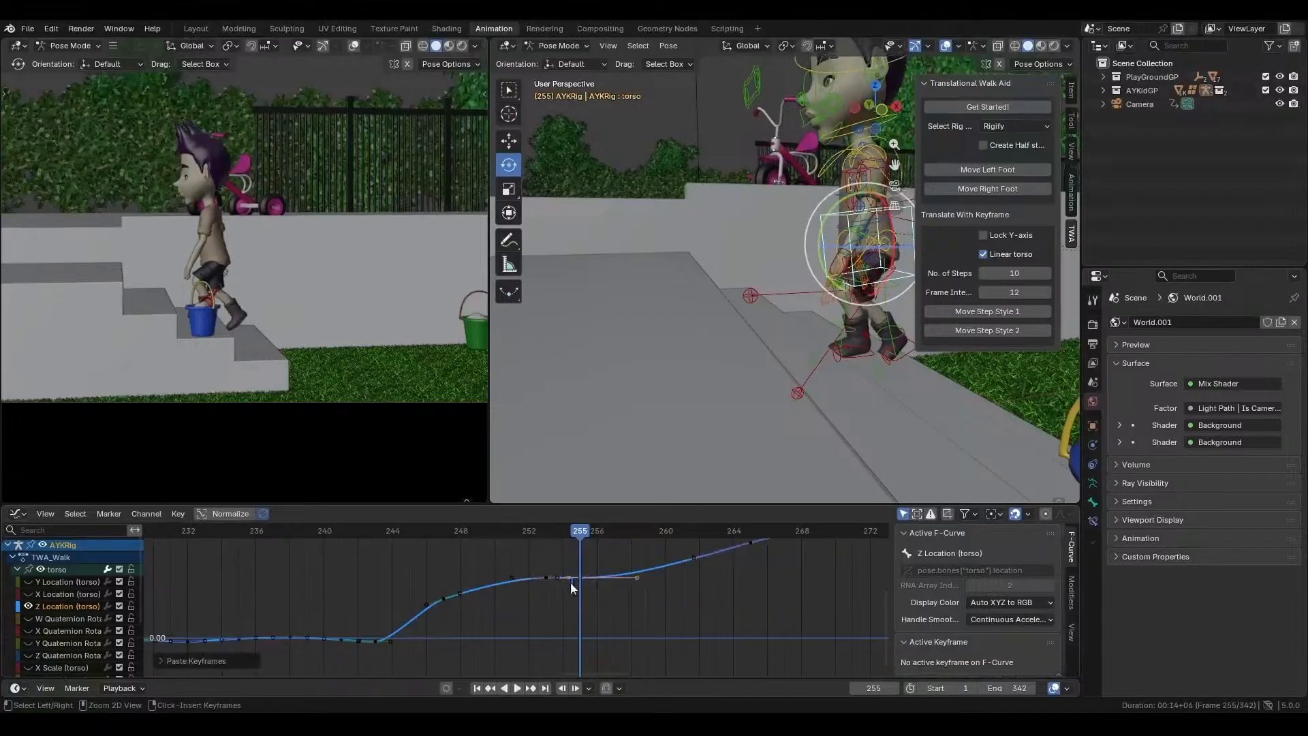
- Lower the torso's Z Location keyframe at frame 255 slightly to create a small dip
click(585, 586)
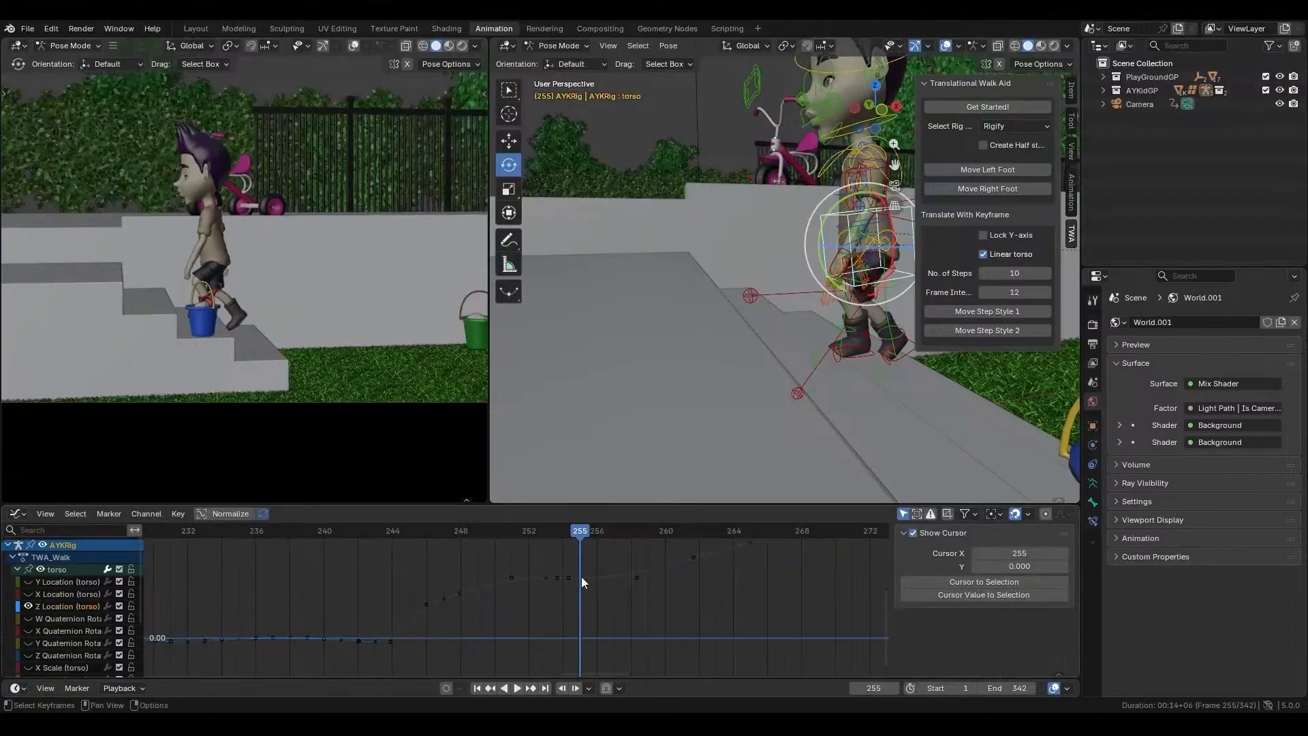
click(583, 578)
key(g)
key(y)
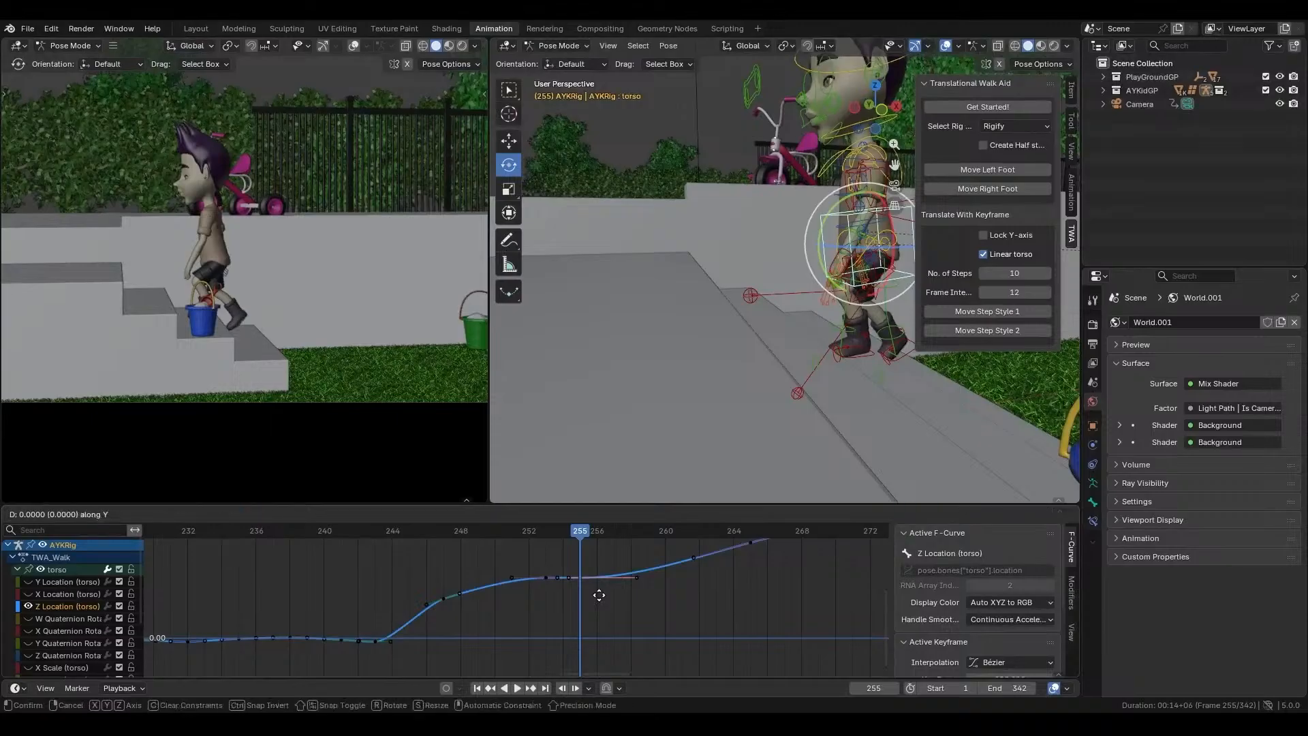
click(600, 599)
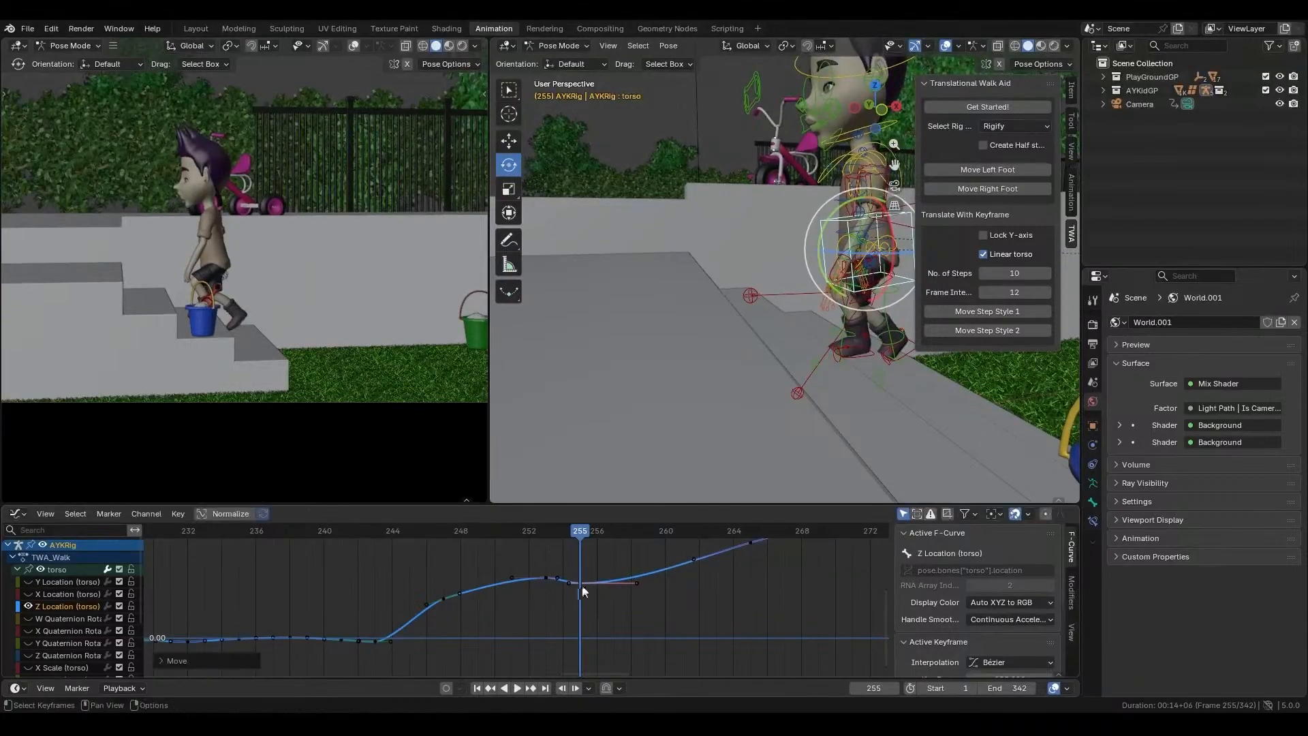
- Fine-tune the outgoing handle of the frame 247 keyframe slightly upward on the torso's Z Location curve
click(460, 590)
key(g)
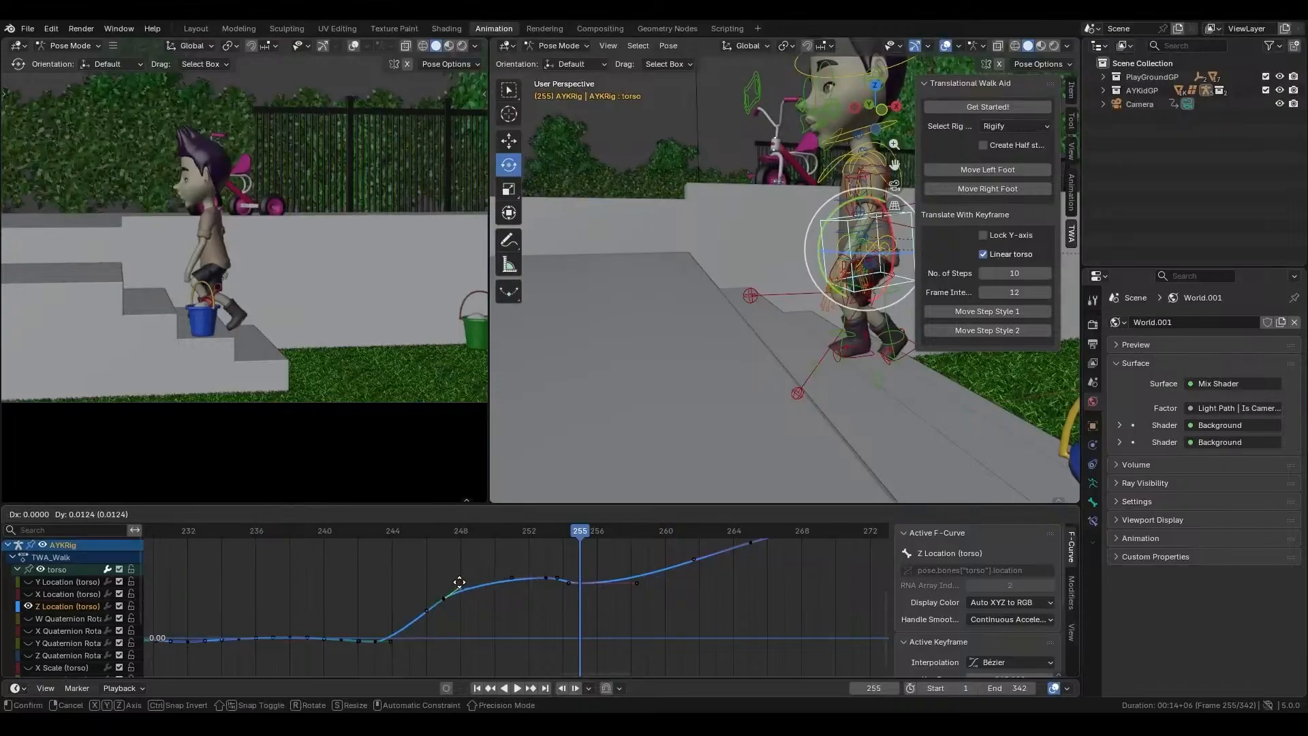
click(461, 584)
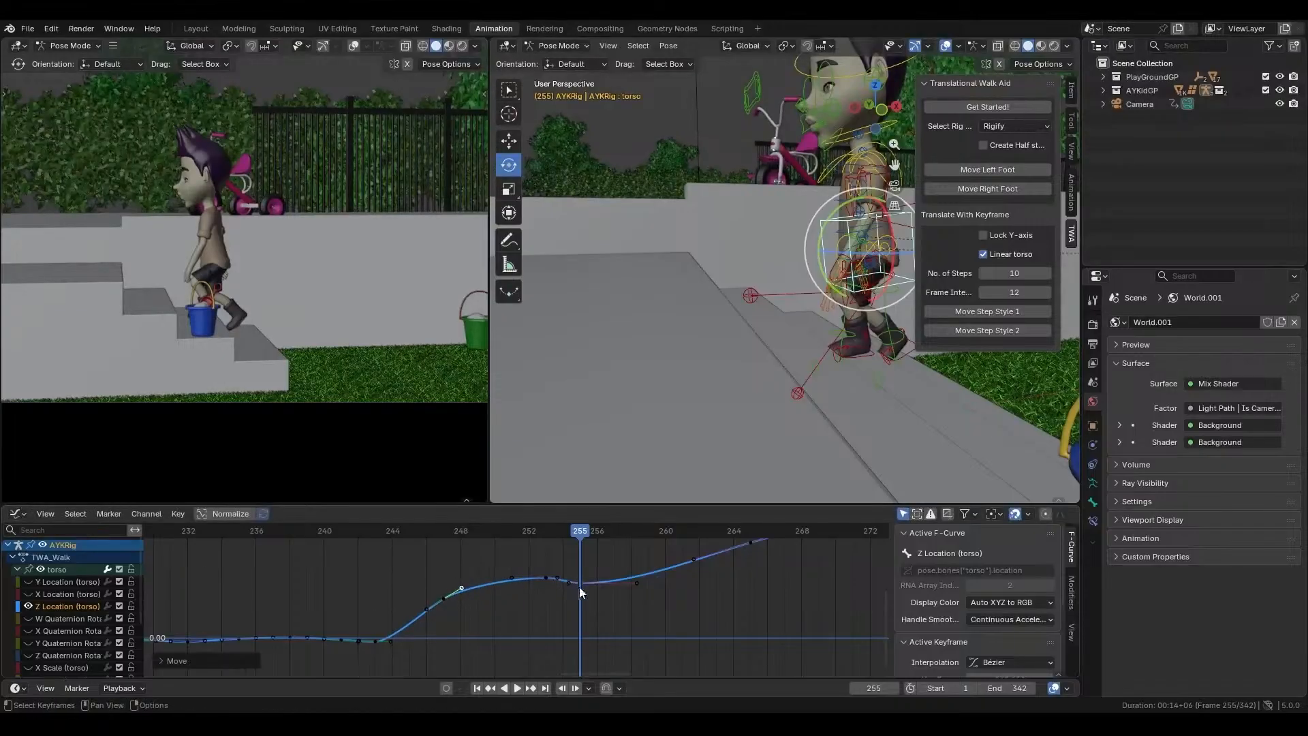
- Scrub to frame 263 and raise the torso's Z Location keyframe at frame 265 slightly
mouse_move(582, 529)
mouse_down()
mouse_move(478, 542)
mouse_move(649, 537)
mouse_move(588, 543)
mouse_up()
drag(589, 546, 713, 552)
middle_drag(702, 576, 578, 621)
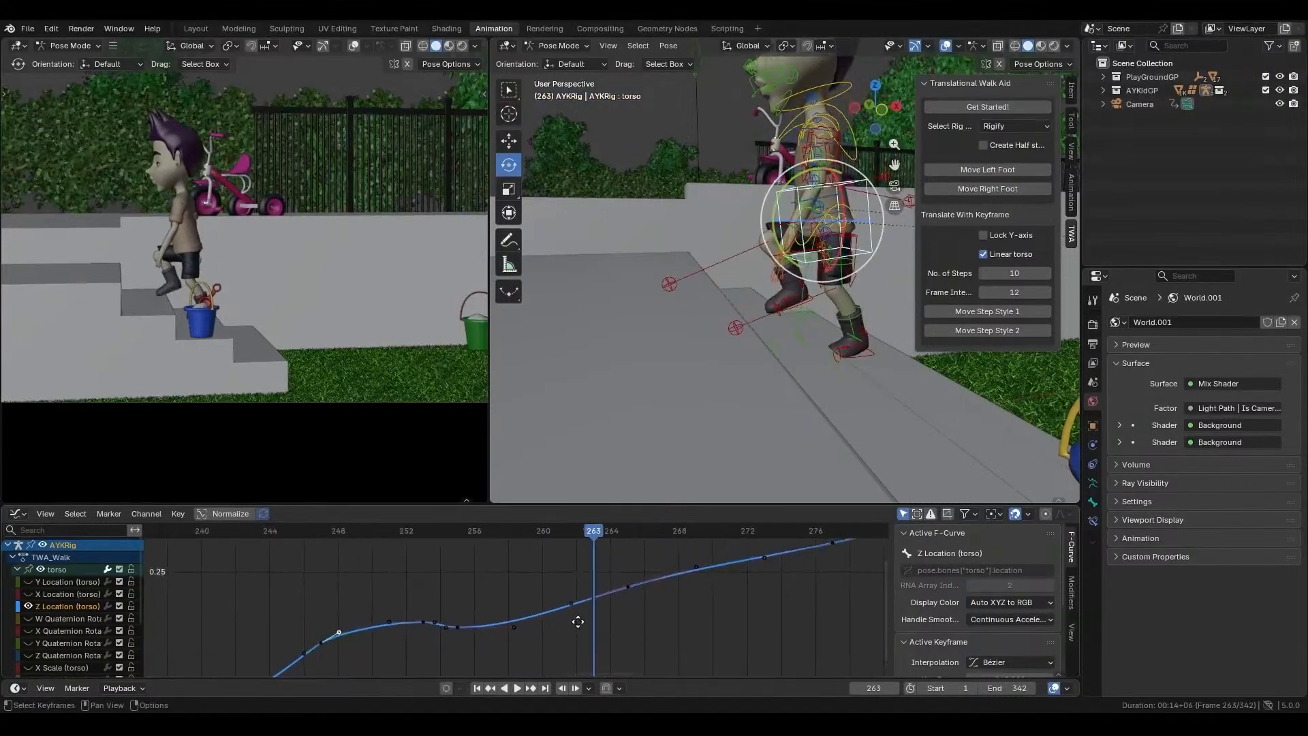
click(629, 587)
key(g)
key(y)
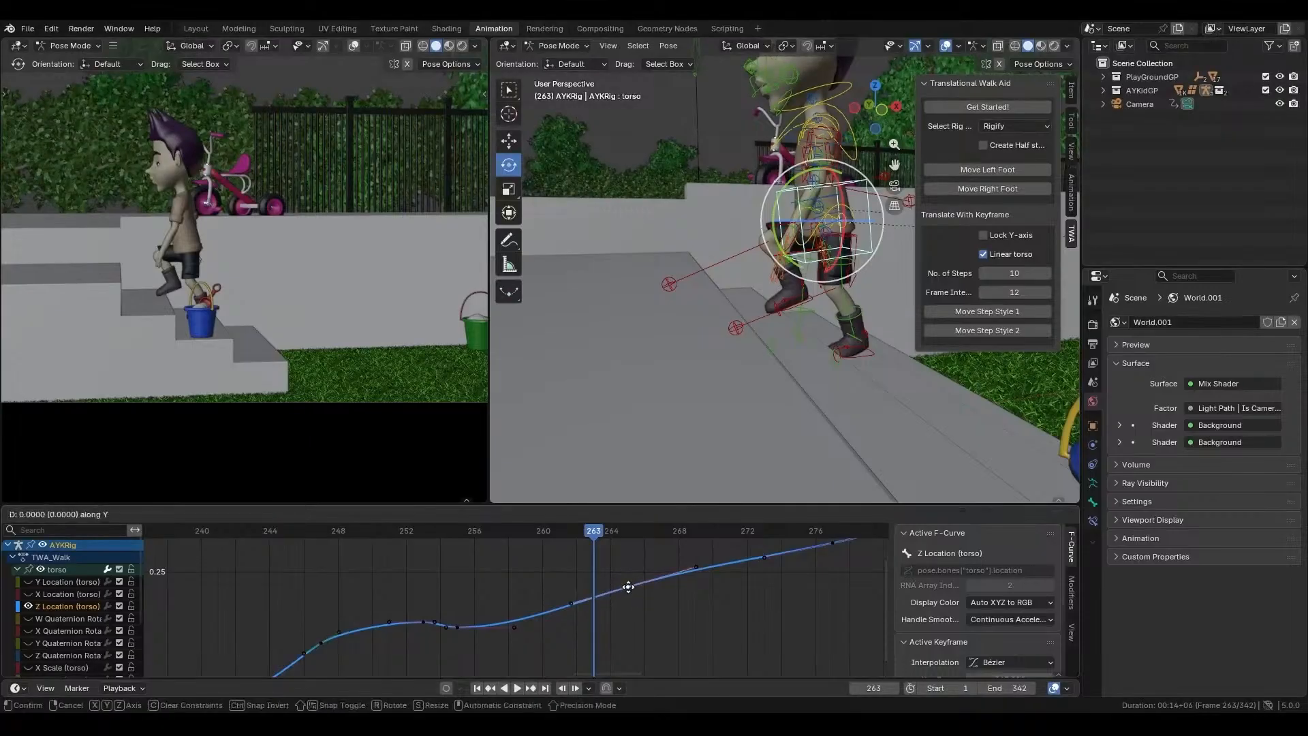
click(629, 576)
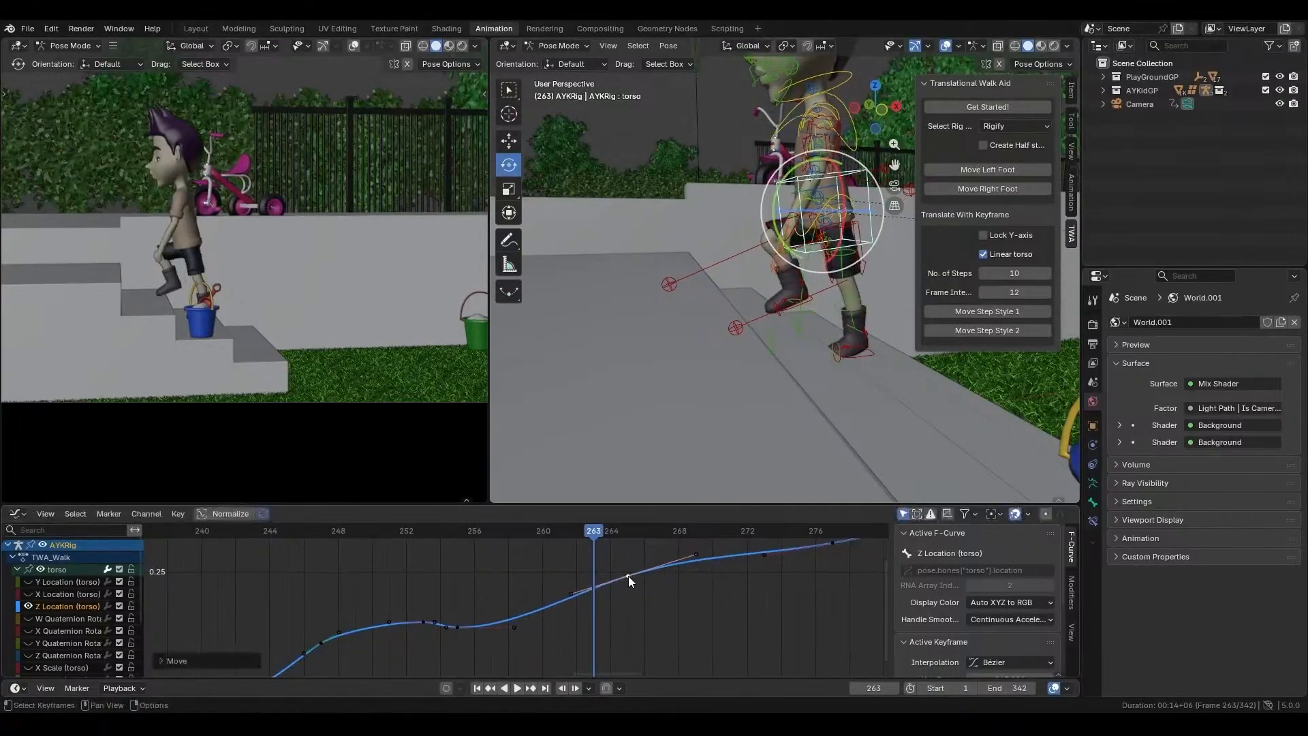
- Paste the copied torso Z Location keyframe at frame 259 and raise it by about 0.053
drag(592, 532, 532, 561)
key(ctrl+v)
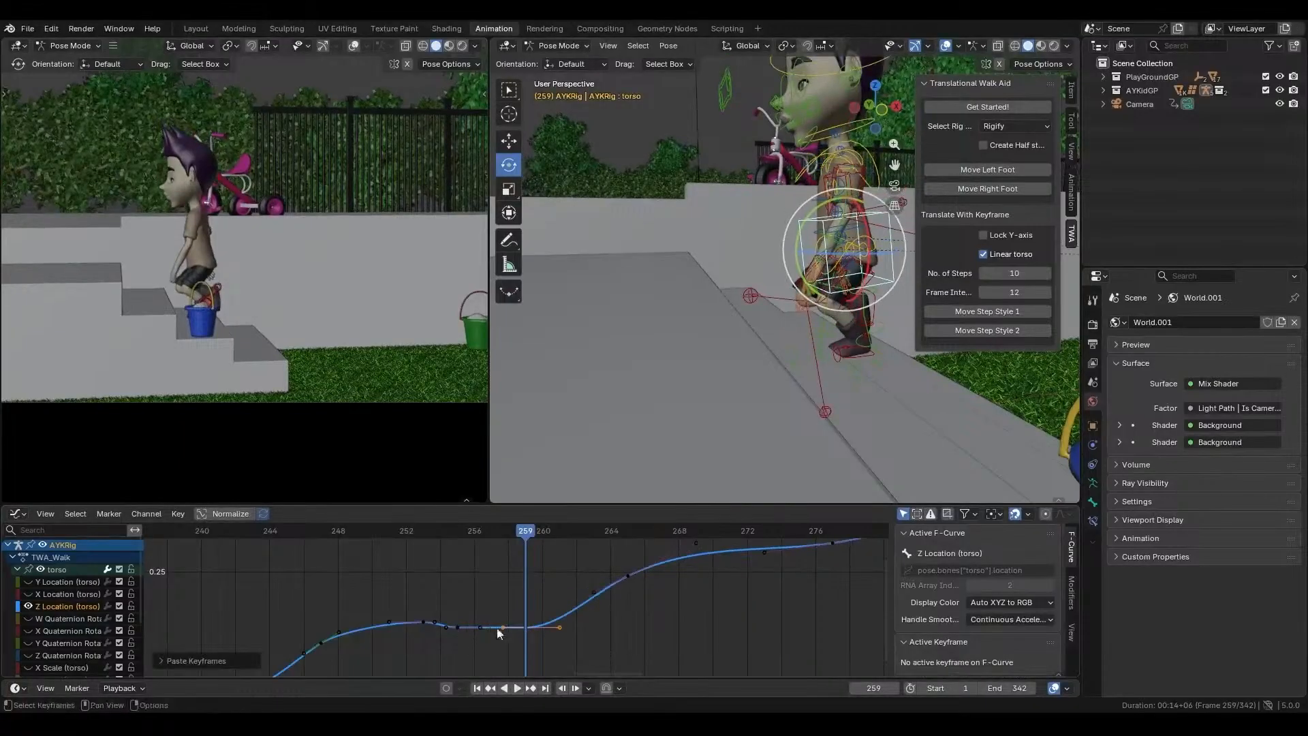
key(g)
key(y)
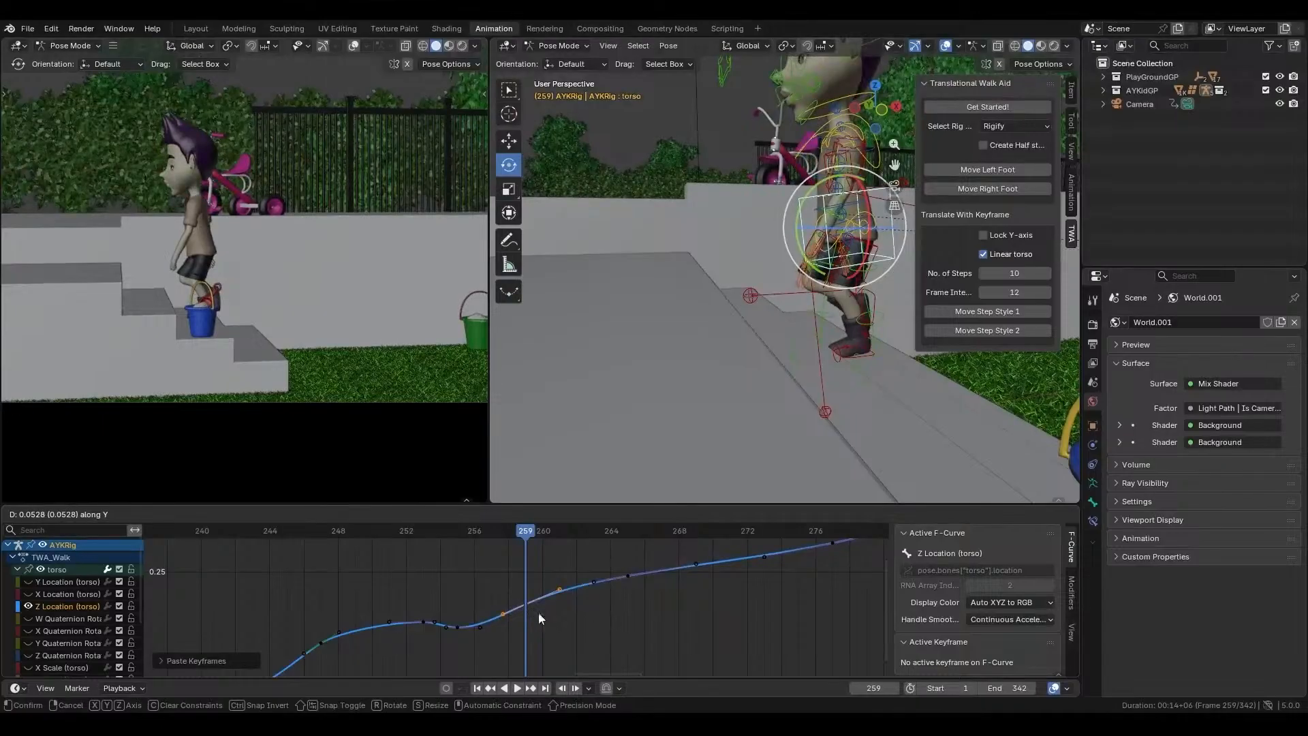
click(539, 613)
- Play through the step motion, then raise the torso's Z Location keyframe at frame 259 by about another 0.009
drag(525, 535, 365, 587)
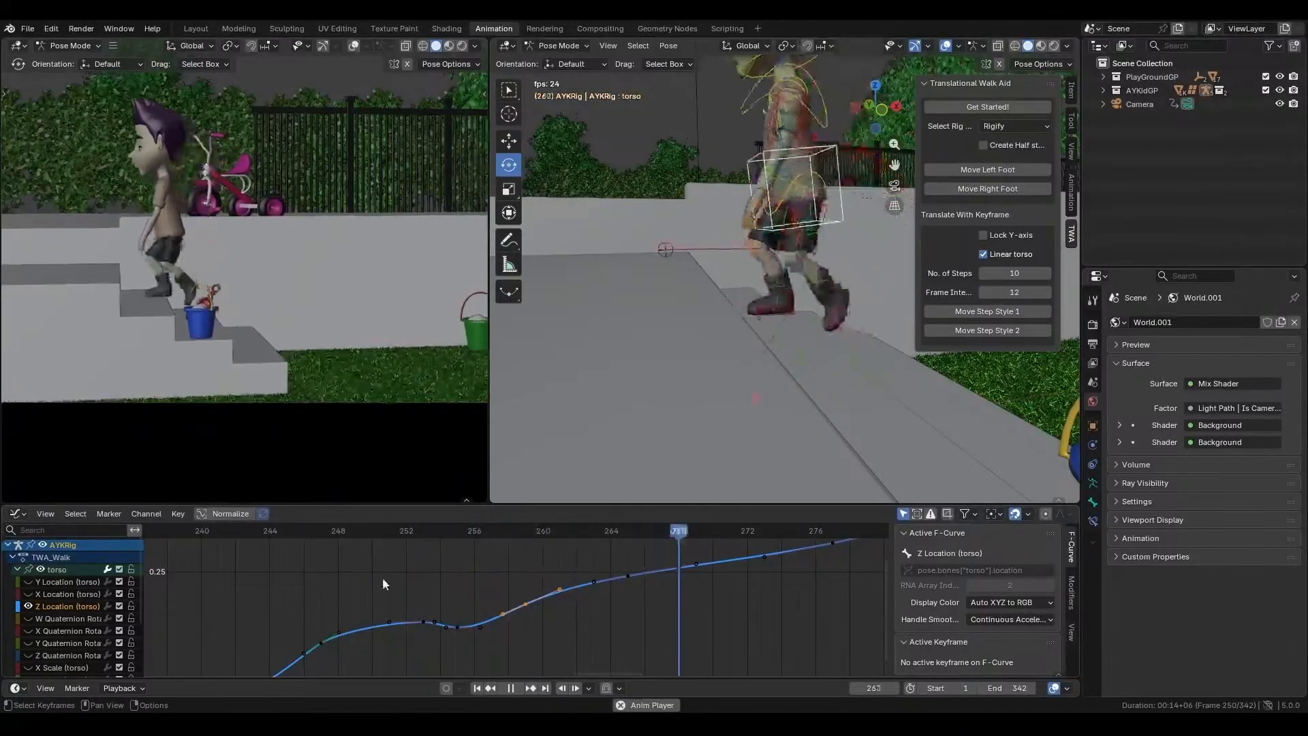
click(406, 531)
drag(415, 537, 522, 567)
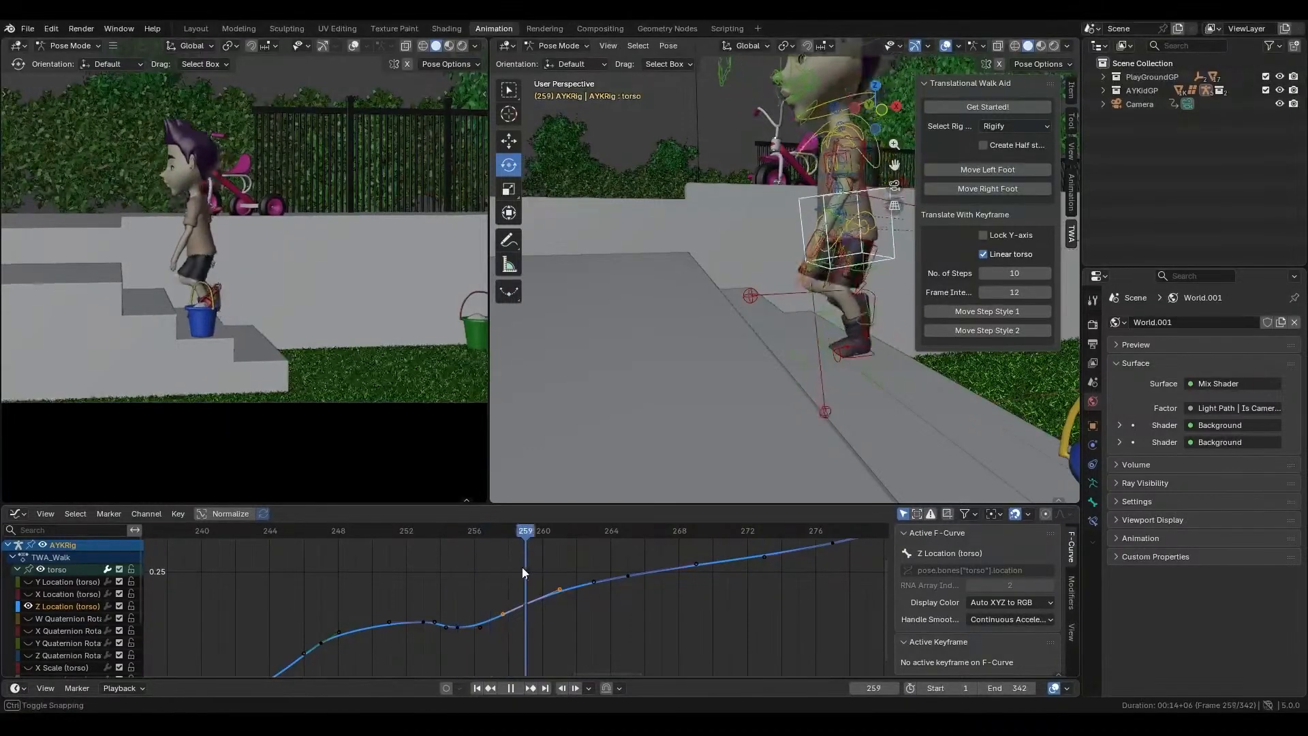
key(g)
key(y)
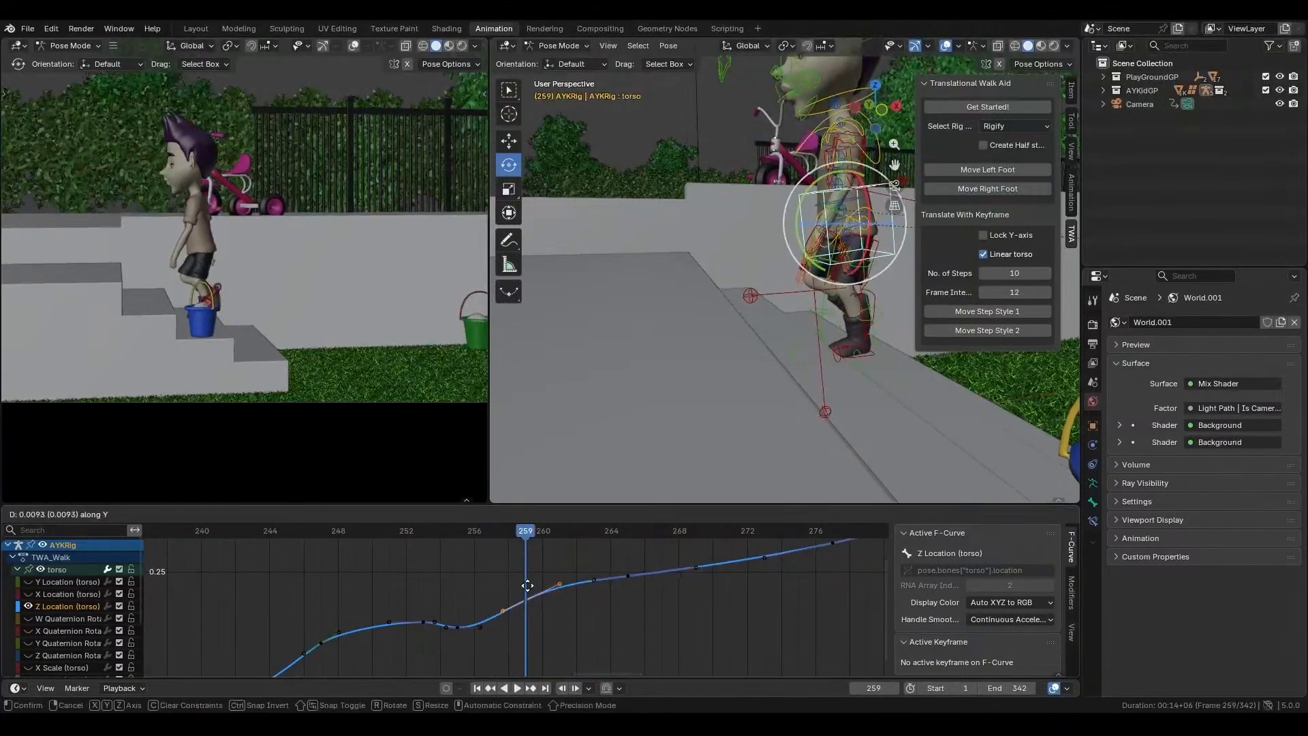
click(527, 585)
- Copy the torso's Z Location keyframe at frame 265 to frame 267 and lower the copy by about 0.009
drag(524, 537, 629, 581)
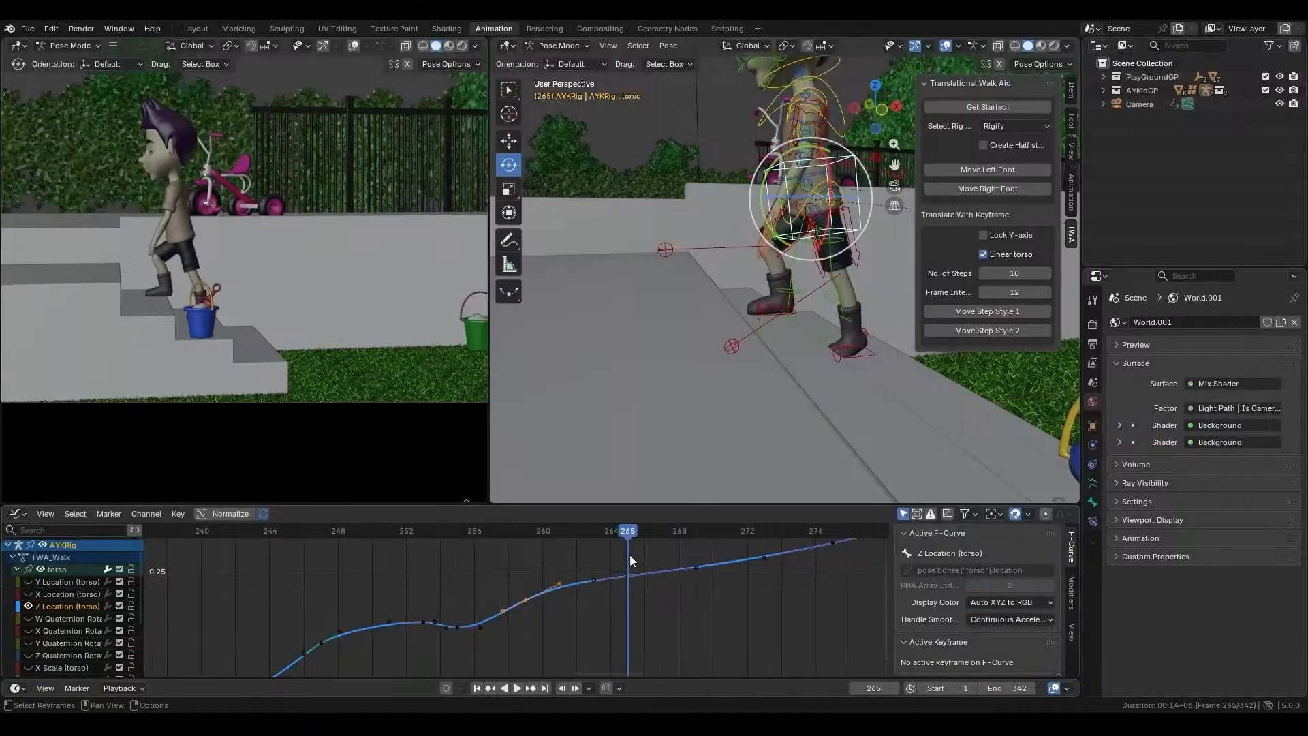
drag(623, 532, 664, 539)
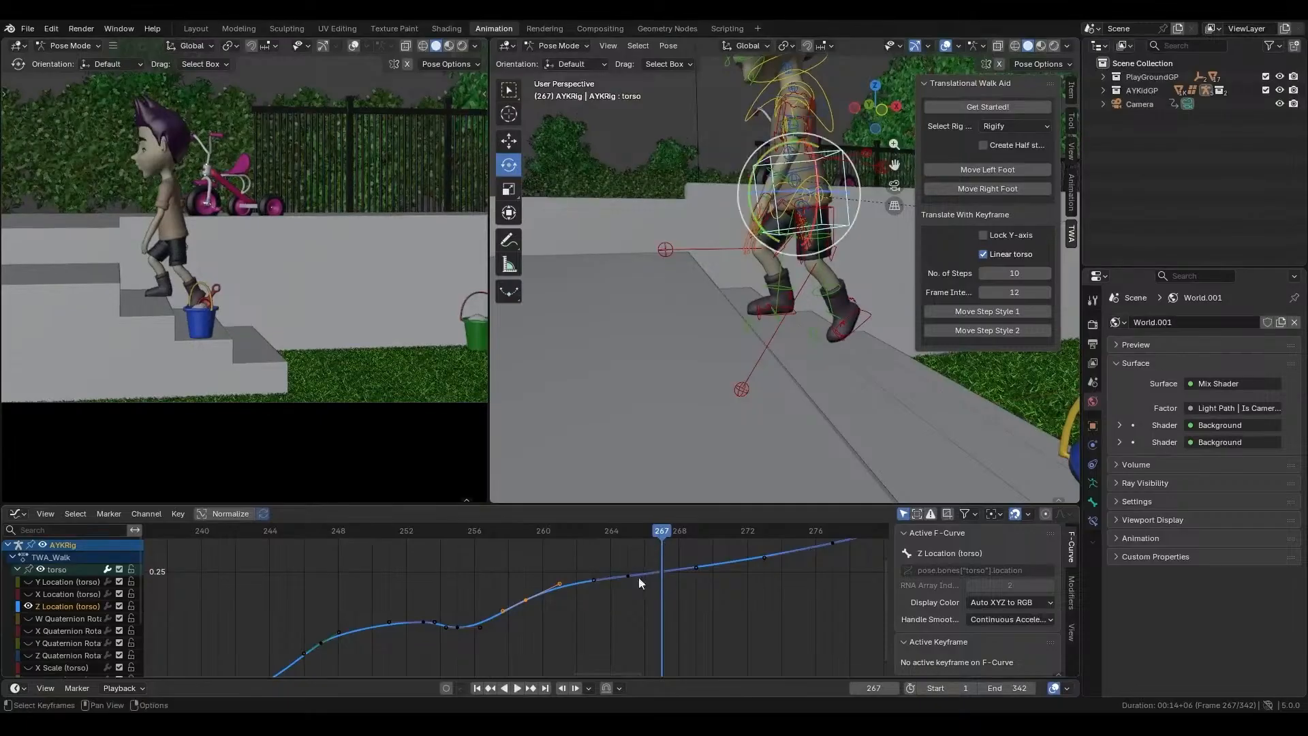
click(627, 574)
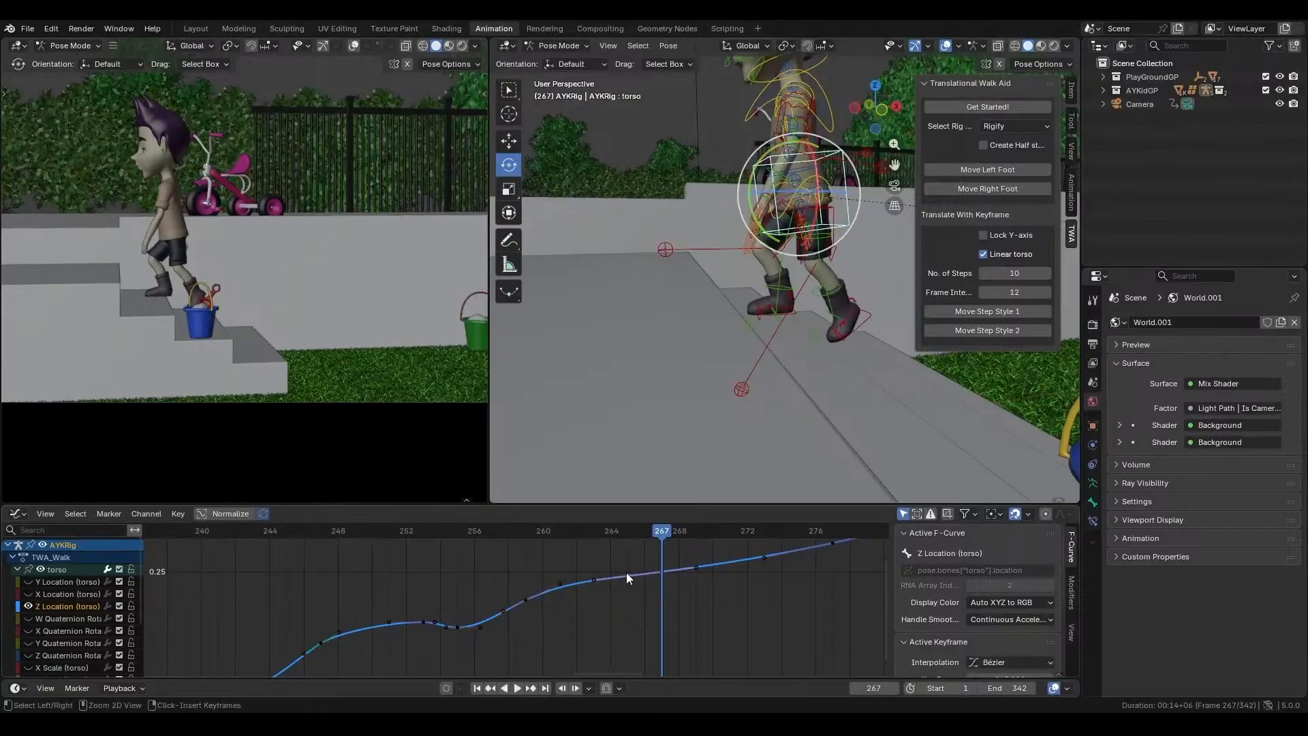
ctrl+click(627, 572)
click(669, 581)
click(652, 576)
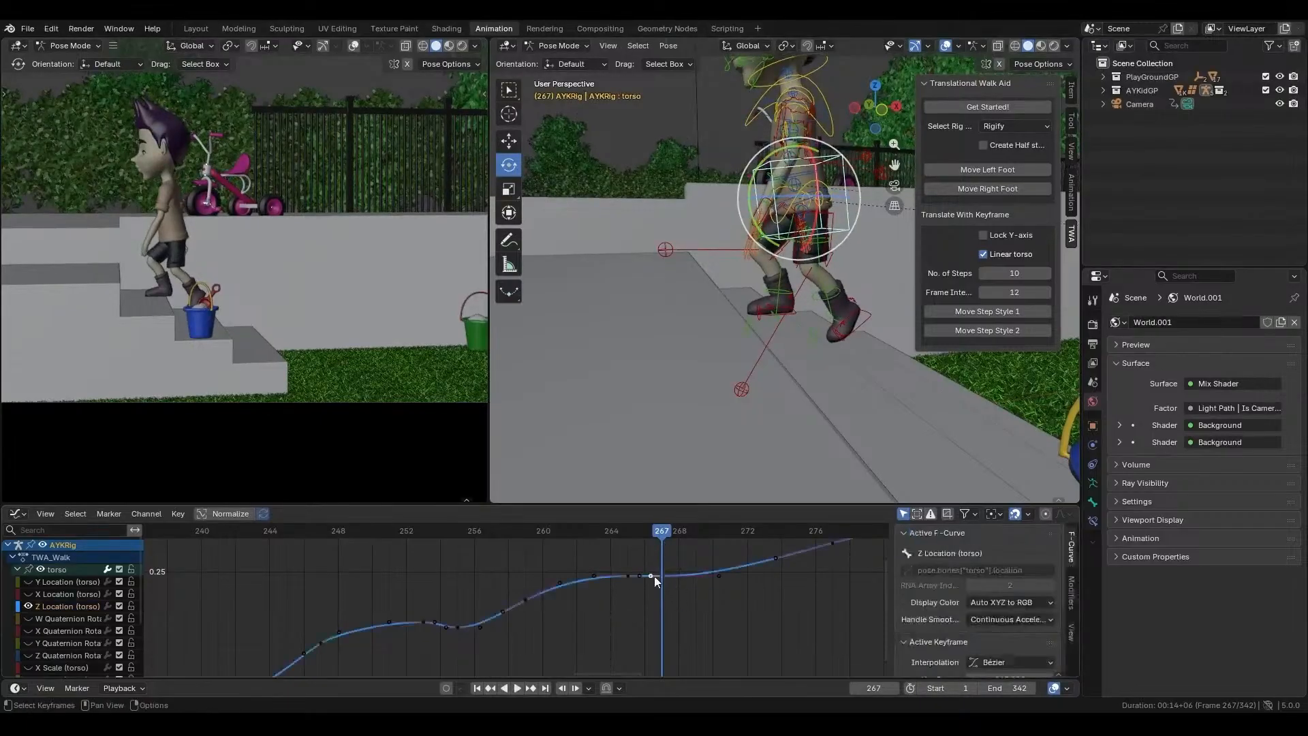
key(g)
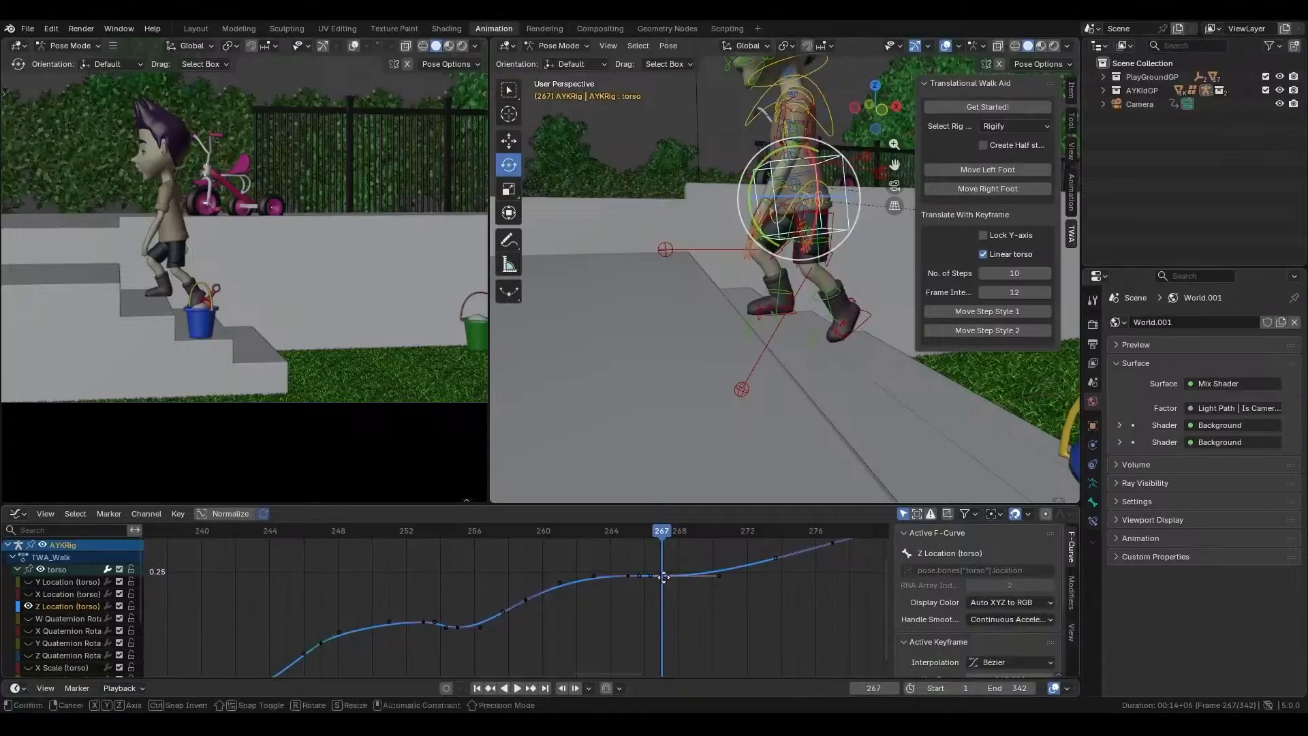
key(y)
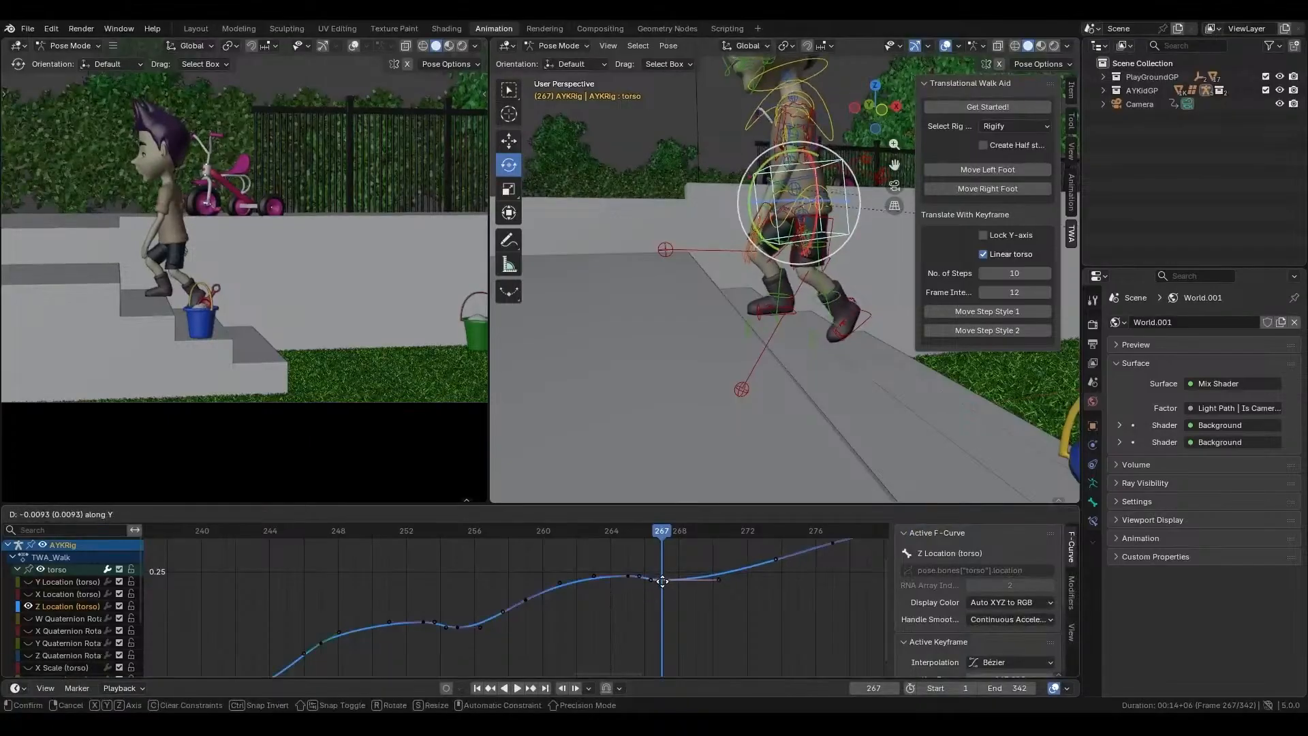
click(666, 583)
- Paste the torso's Z Location keyframe at frame 274 and raise it by about 0.058
drag(661, 530, 783, 567)
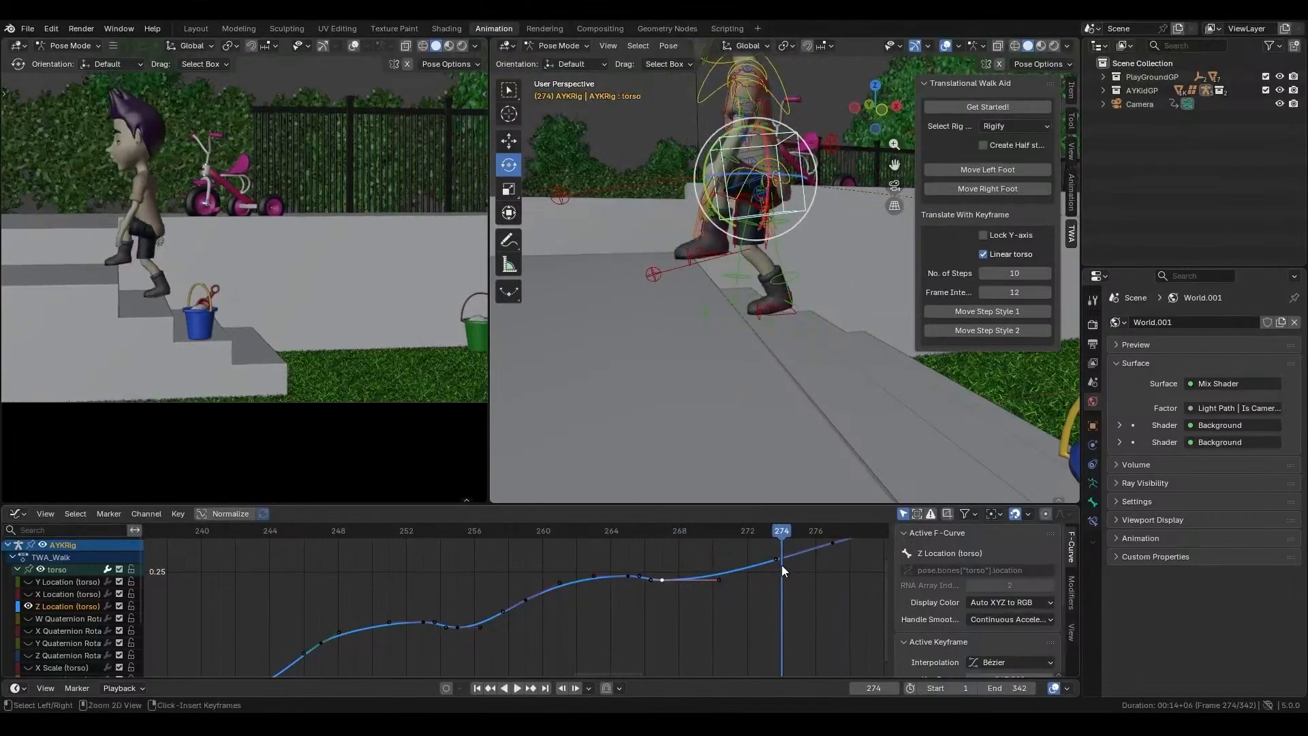
key(ctrl+v)
key(g)
key(y)
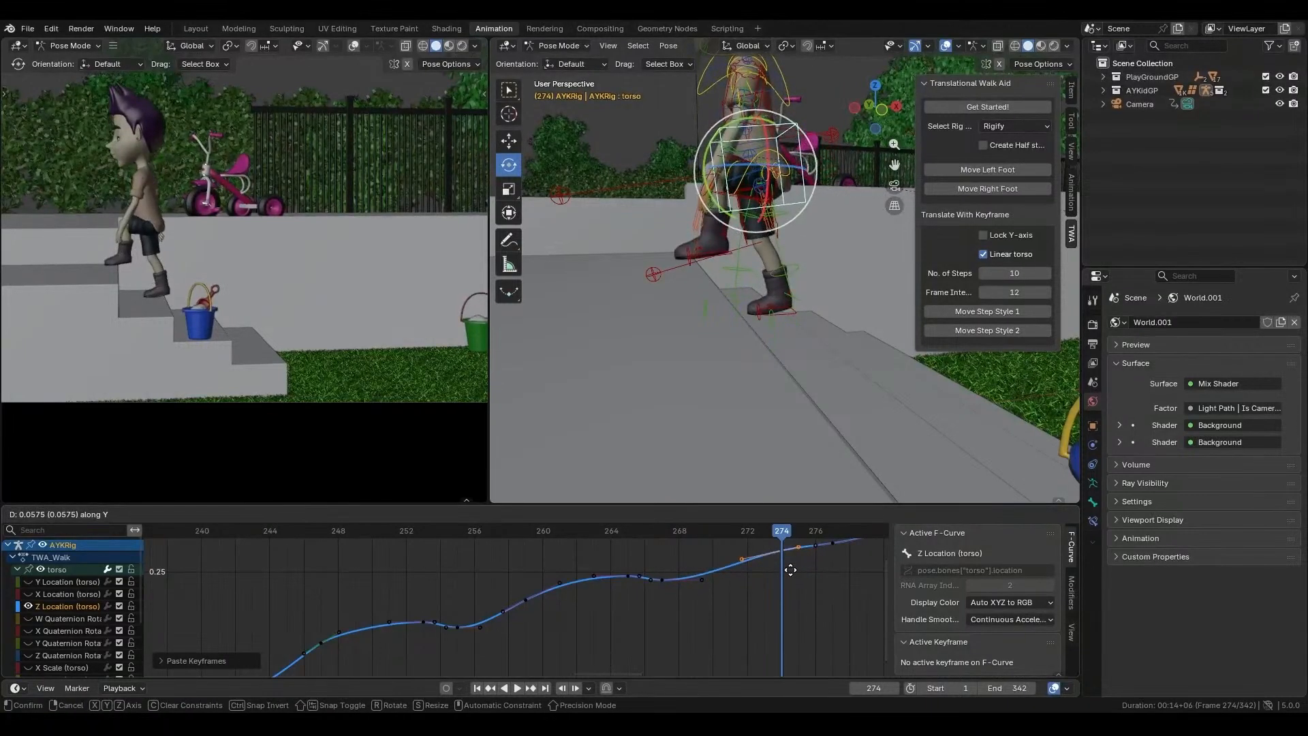
click(791, 570)
- Scrub to frame 277 and raise the torso's Z Location keyframe there slightly
middle_drag(790, 570, 644, 527)
drag(643, 528, 696, 541)
click(701, 568)
key(g)
key(y)
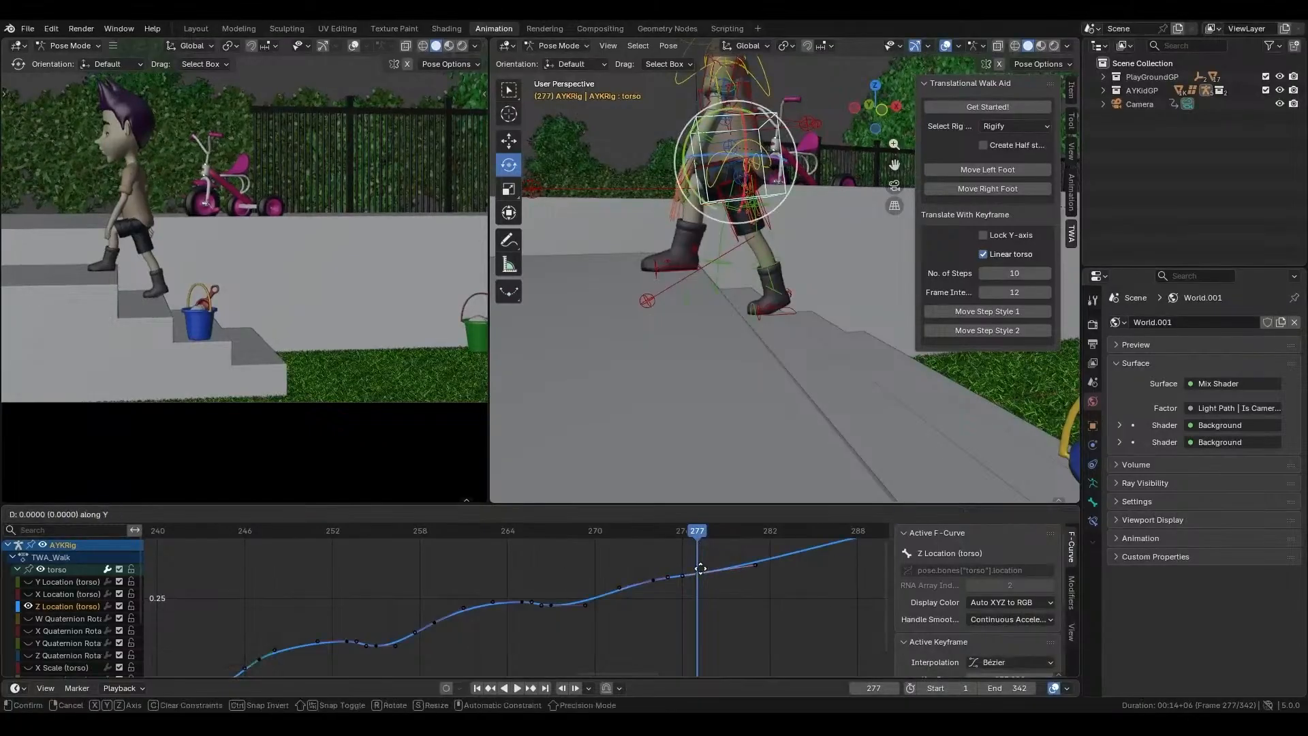
click(698, 562)
- Scrub back to frame 267 and nudge the outgoing handle of its torso Z Location keyframe slightly upward
middle_drag(723, 583, 498, 630)
drag(465, 538, 316, 562)
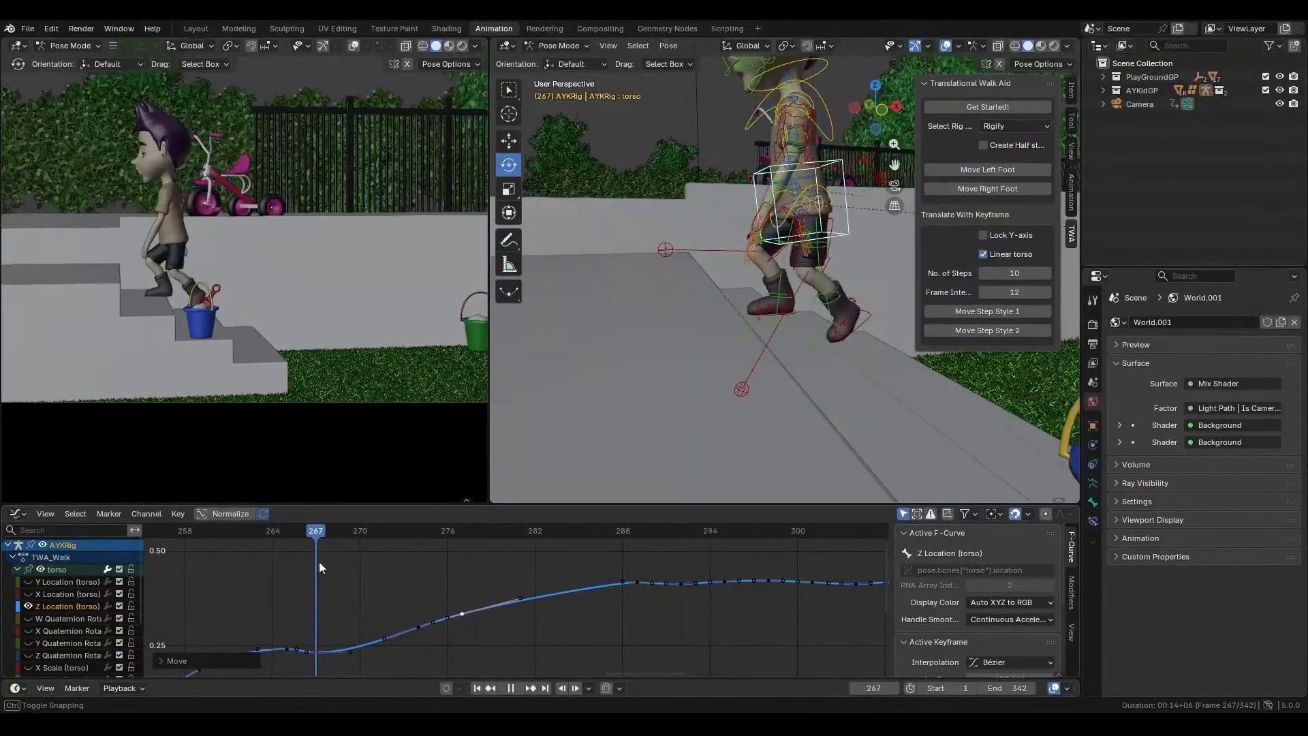
middle_drag(319, 561, 500, 550)
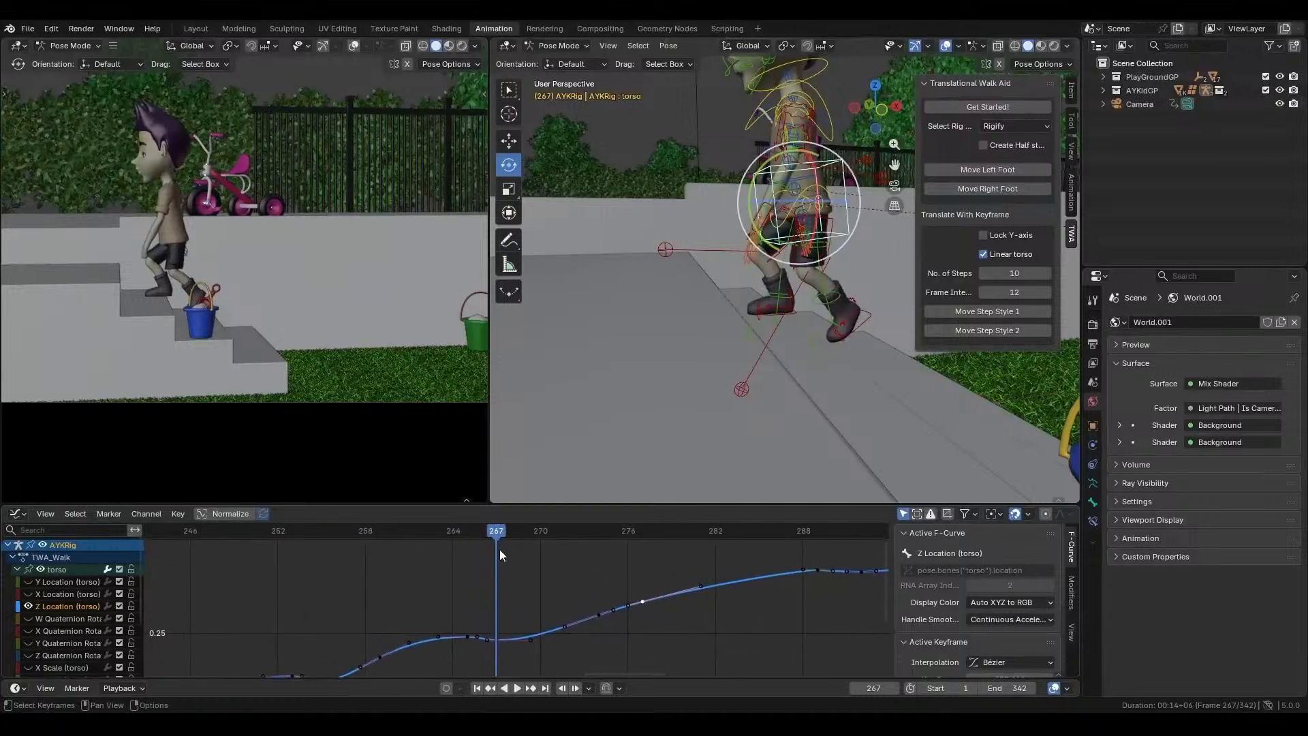
click(529, 641)
key(g)
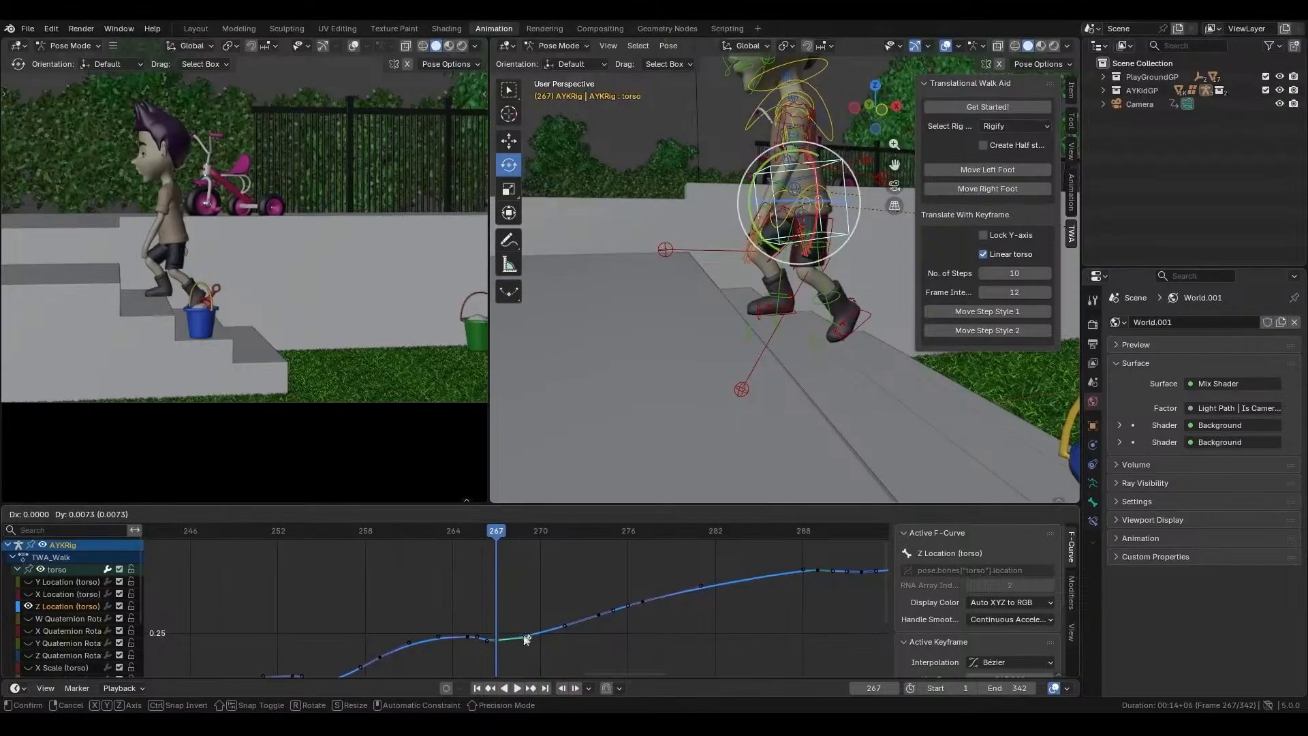
click(524, 636)
- Paste the torso's Z Location keyframe at frame 279 and raise it by about 0.08 to form a small dip
drag(497, 535, 739, 570)
scroll(751, 583, down, 7)
middle_drag(745, 586, 528, 595)
drag(430, 536, 396, 563)
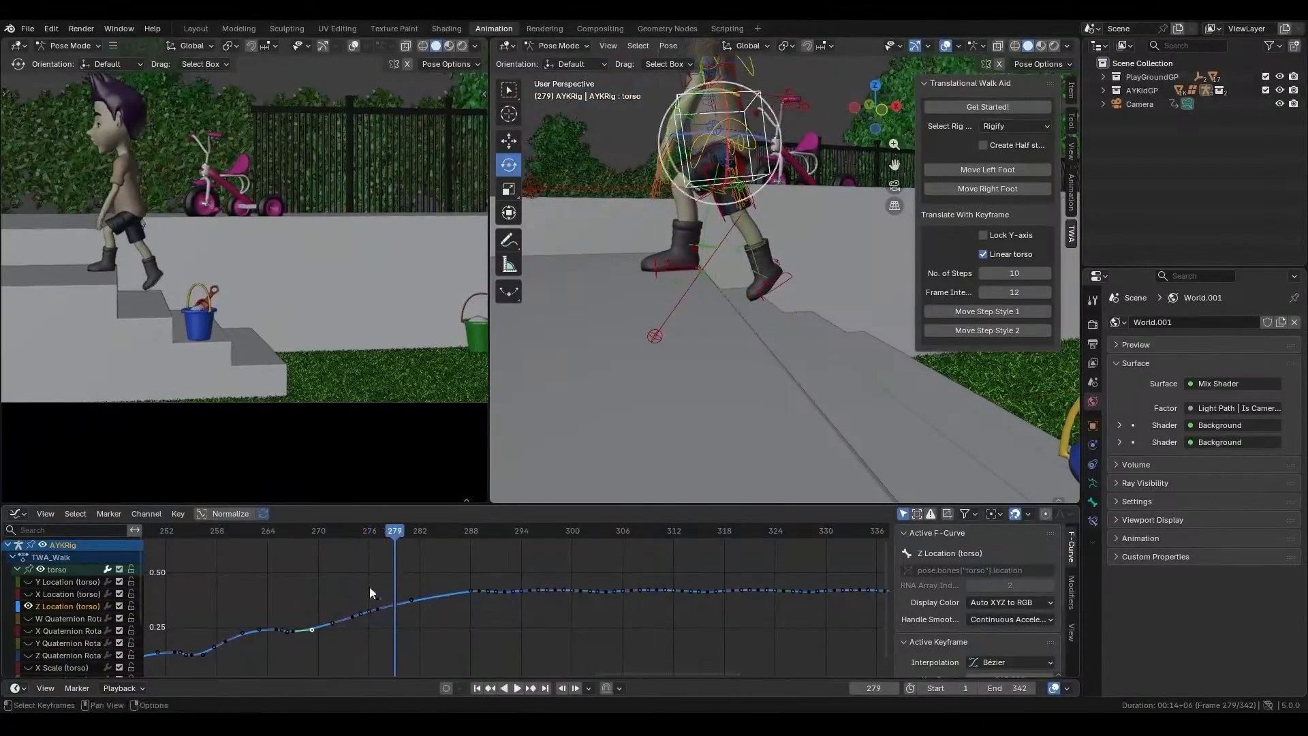
key(ctrl+v)
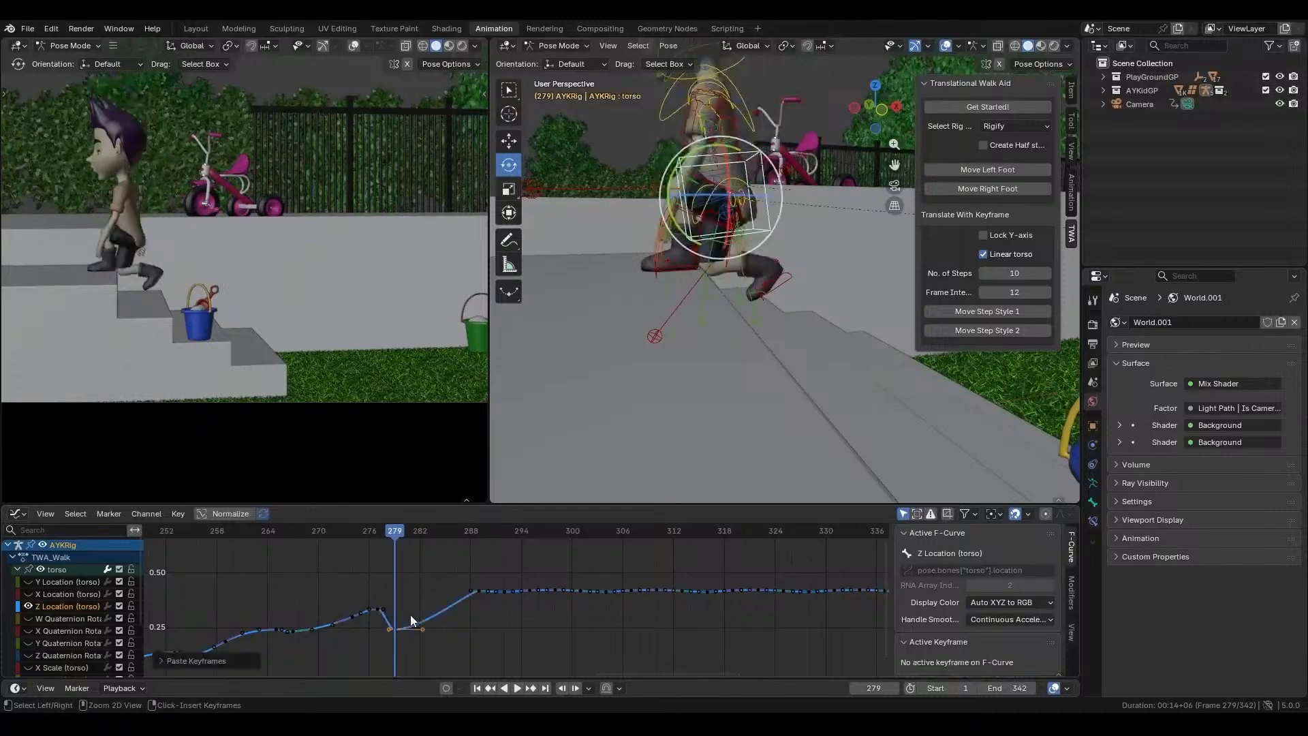
key(g)
key(y)
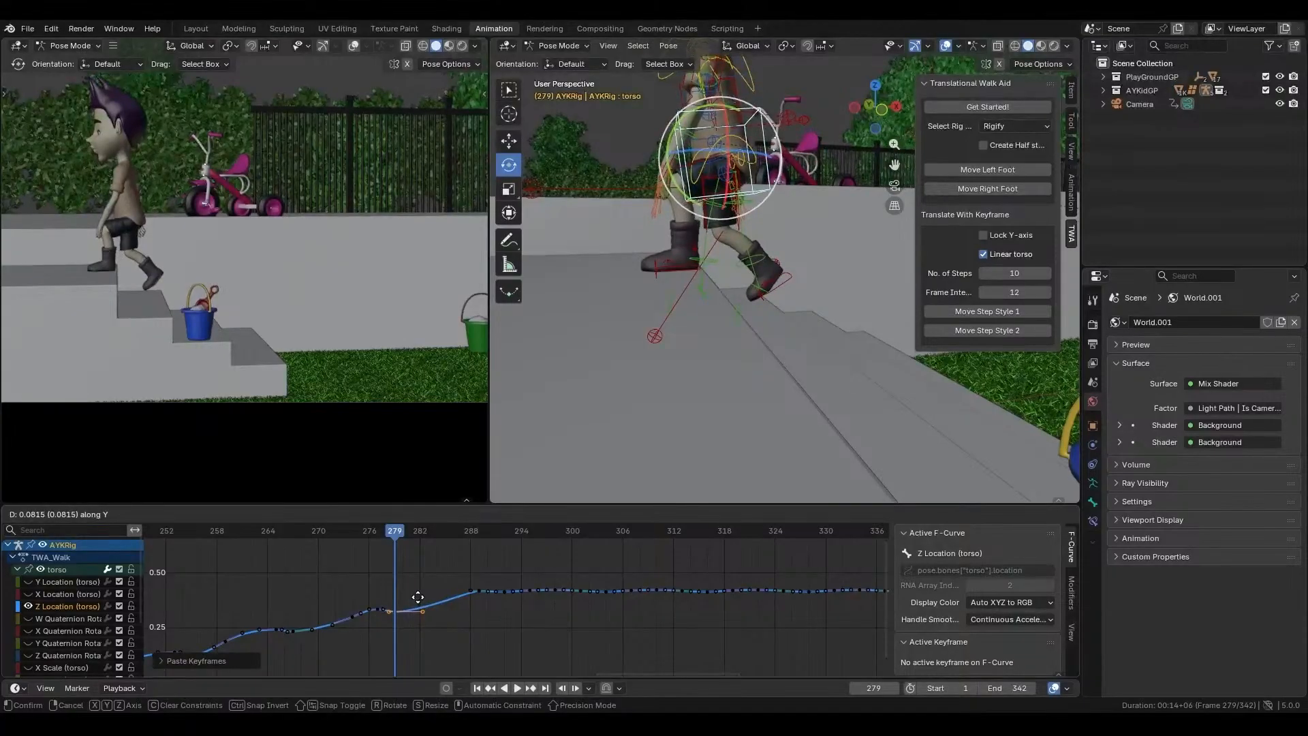
click(418, 597)
- Paste the torso's Z Location keyframe at frame 285 and raise it by about 0.166 to meet the top-level walk
drag(398, 533, 440, 550)
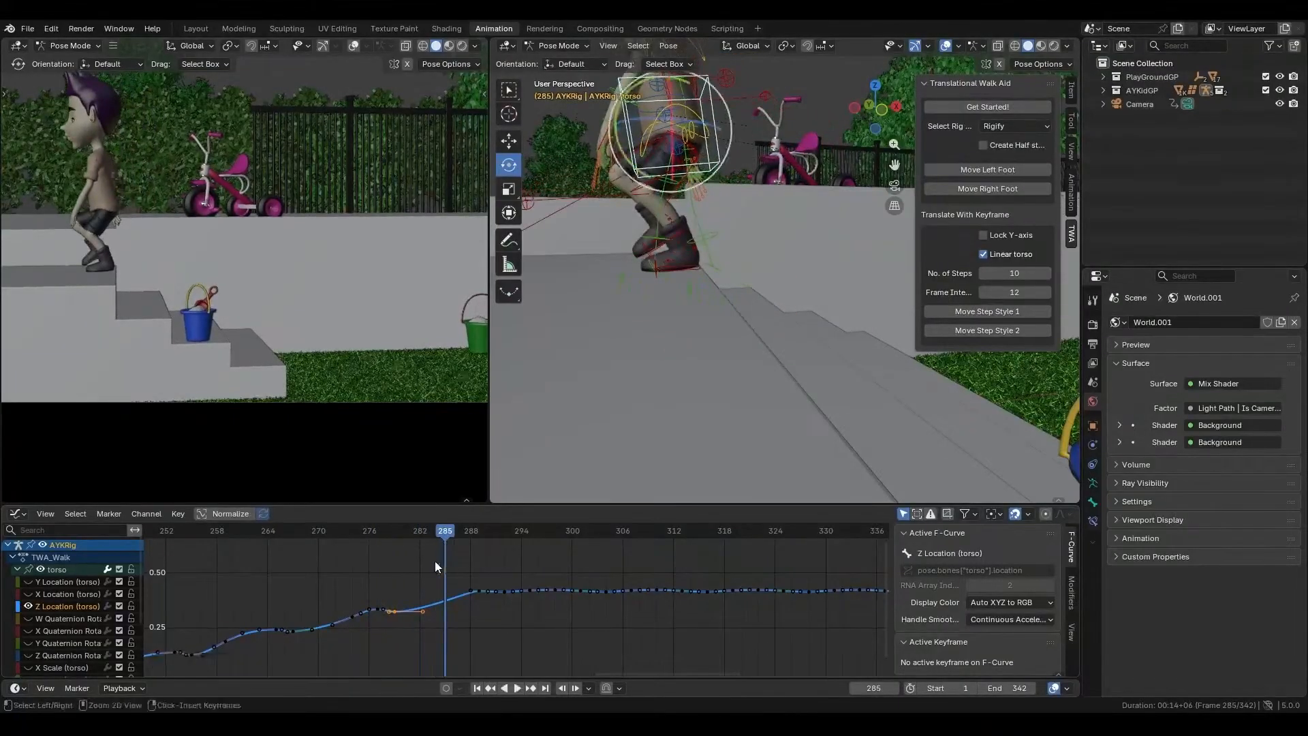
key(ctrl+v)
key(g)
key(y)
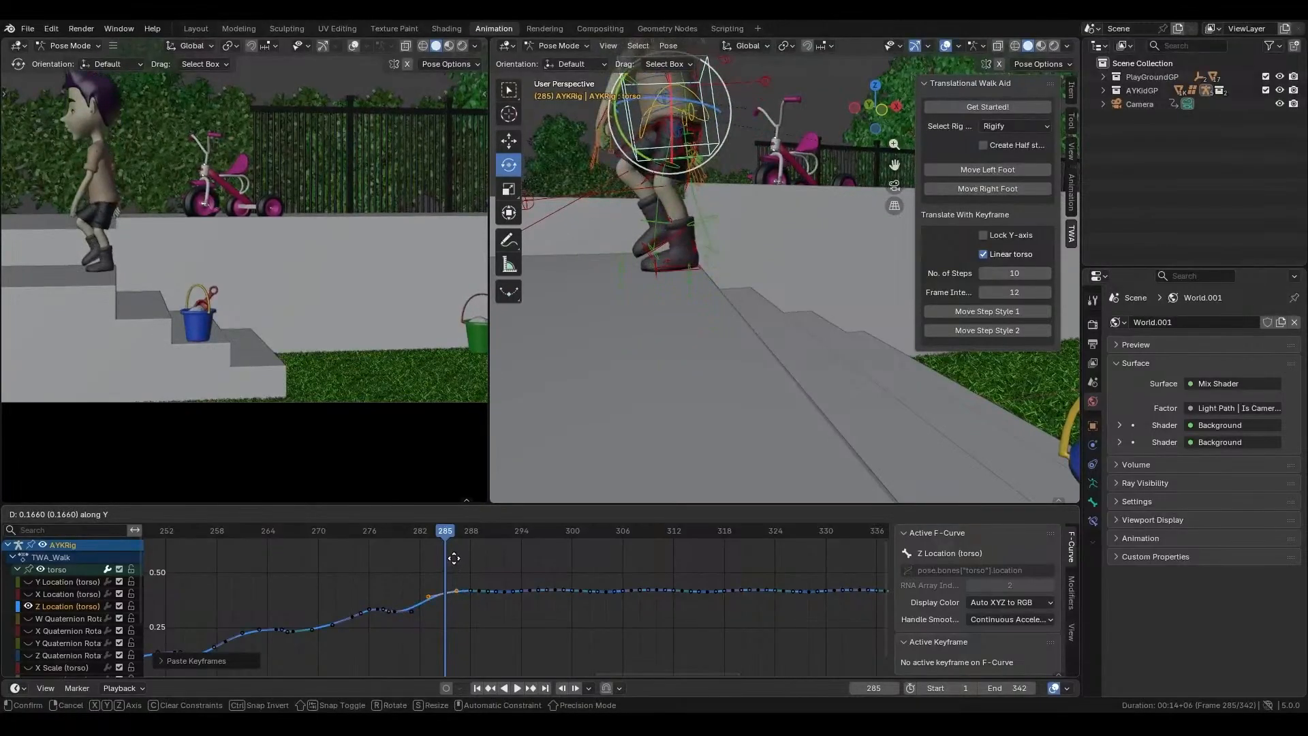
click(454, 558)
- Play back the stair climb repeatedly from about frame 244 and check how smoothly the torso rises
key(space)
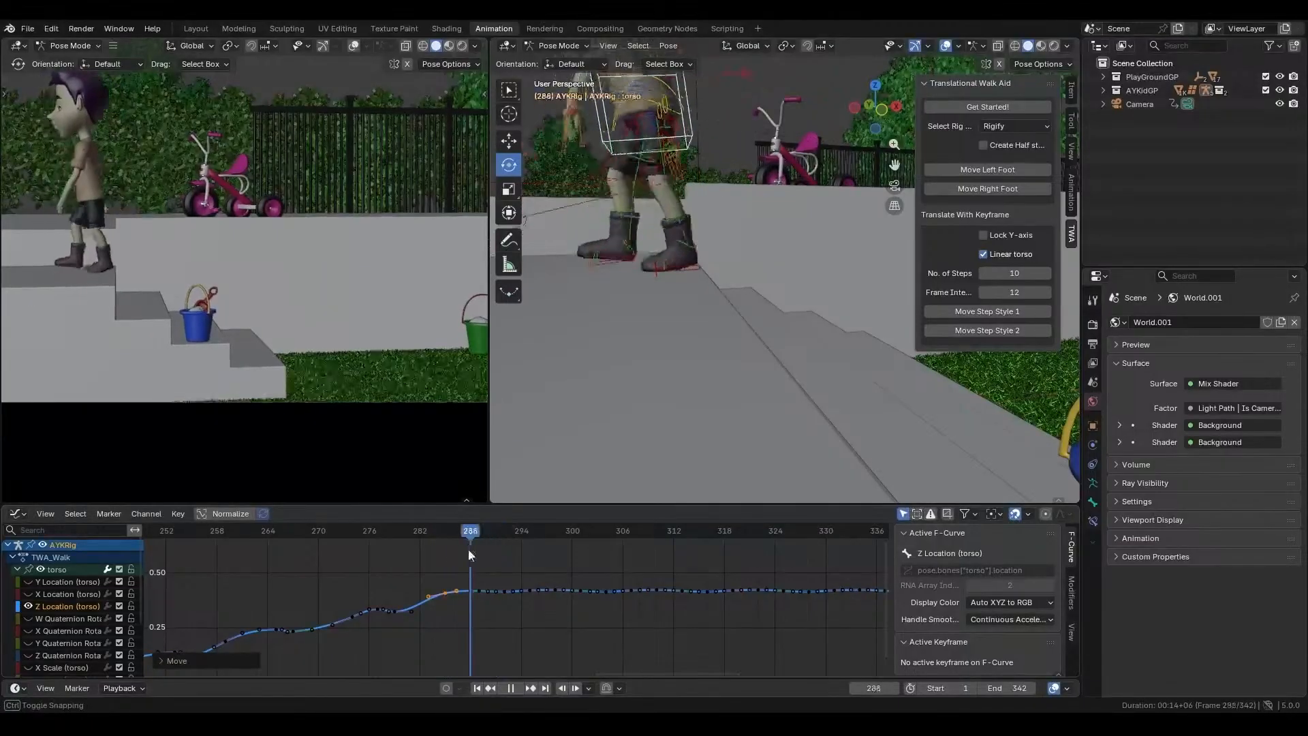
drag(470, 568, 253, 578)
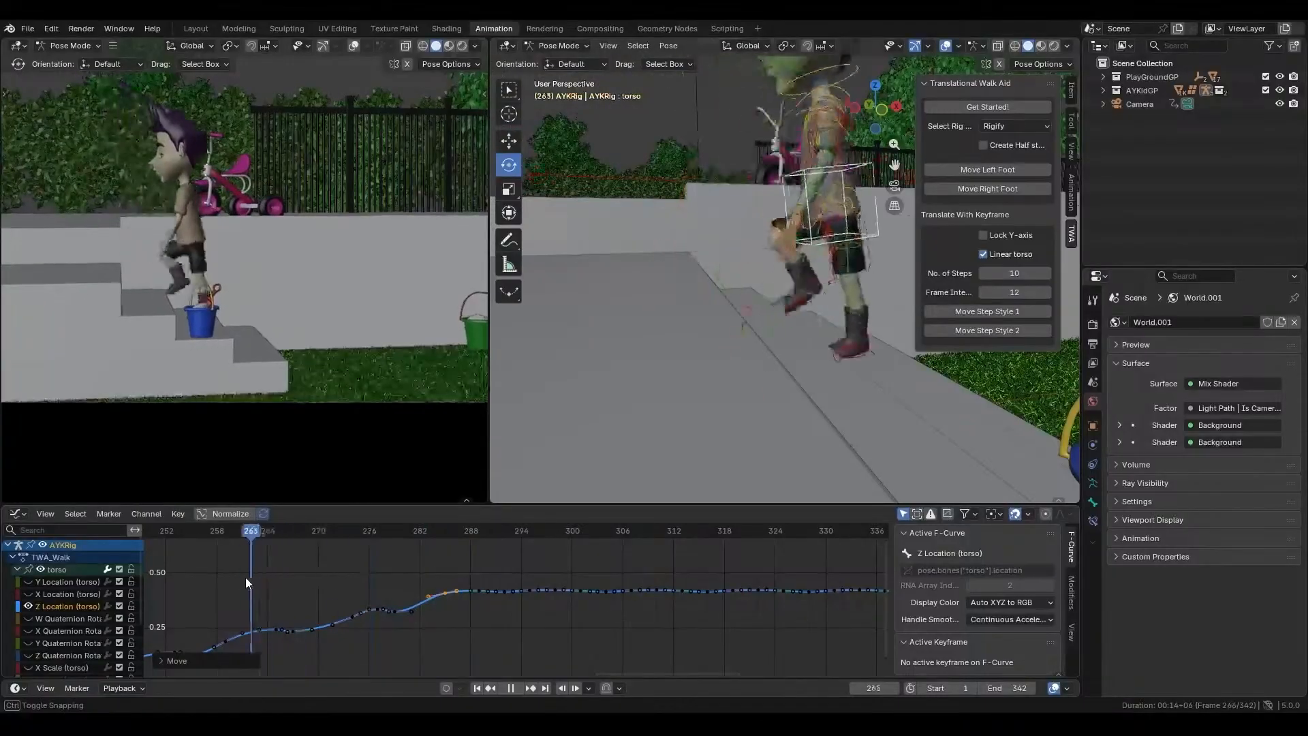
click(349, 569)
key(space)
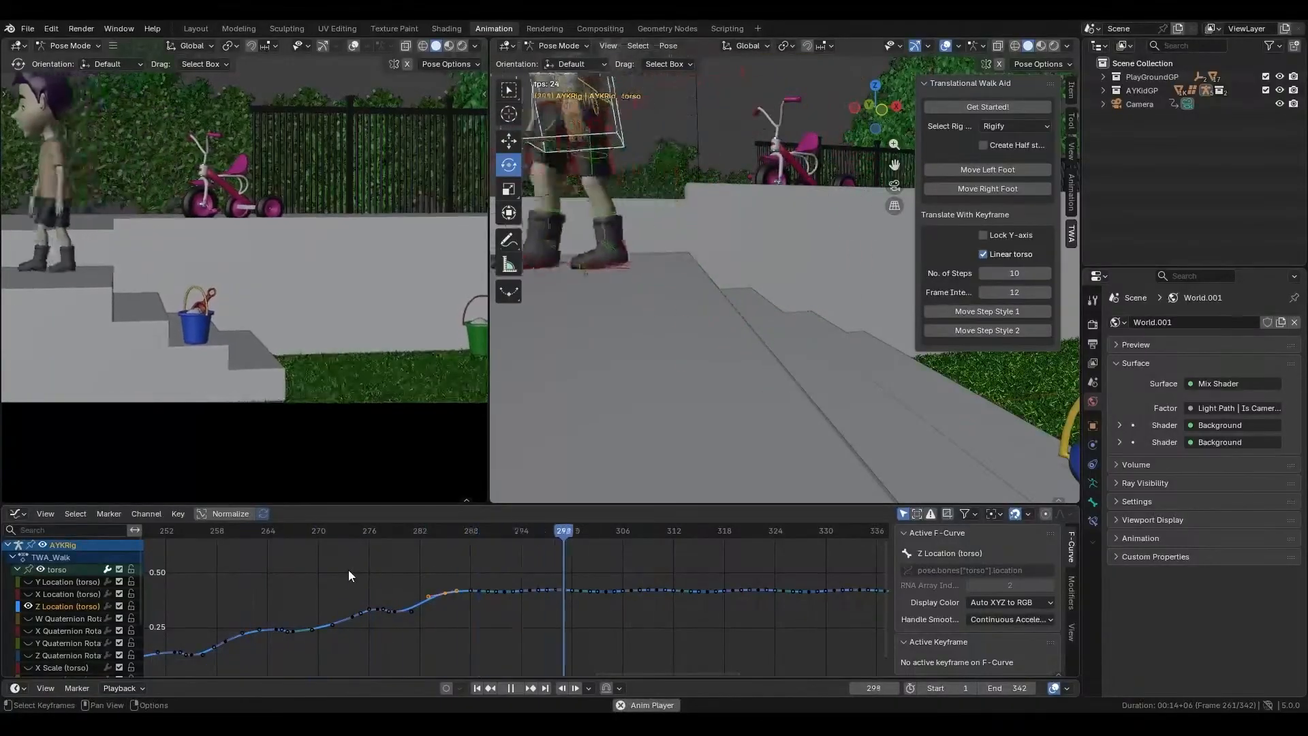
scroll(349, 570, down, 4)
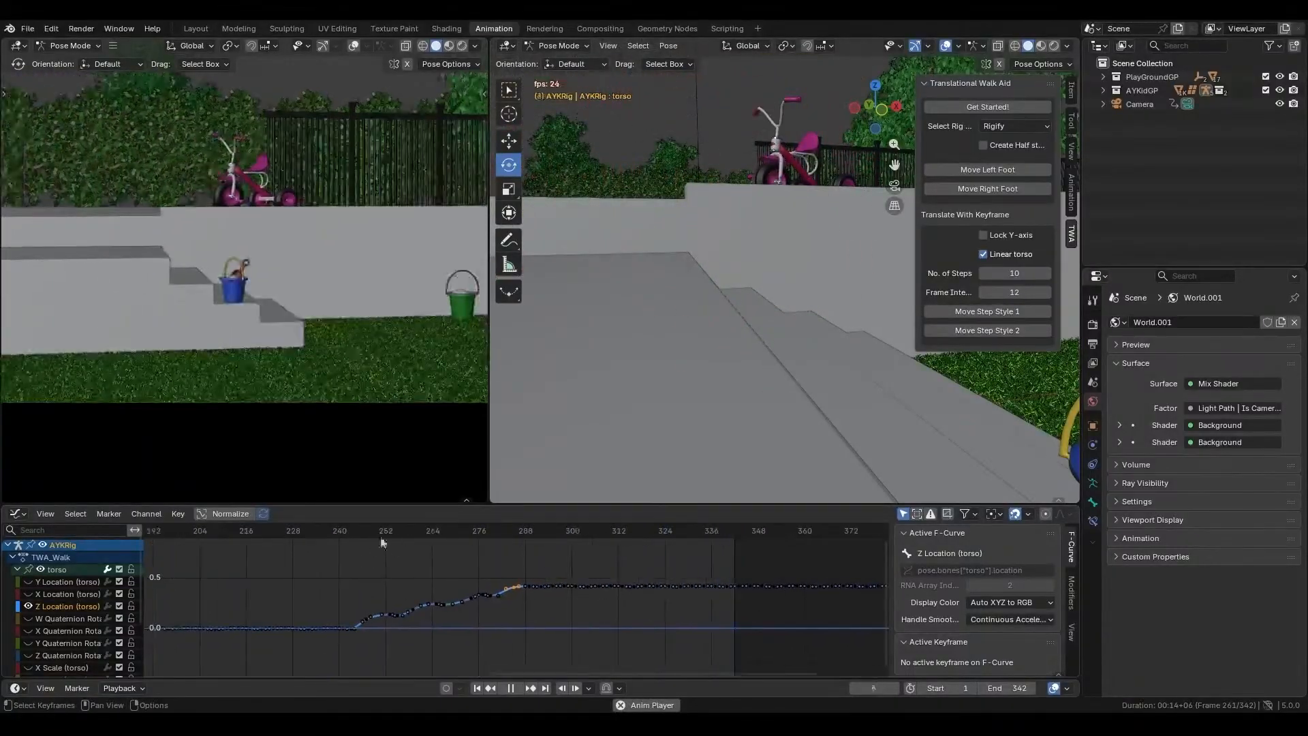
click(342, 530)
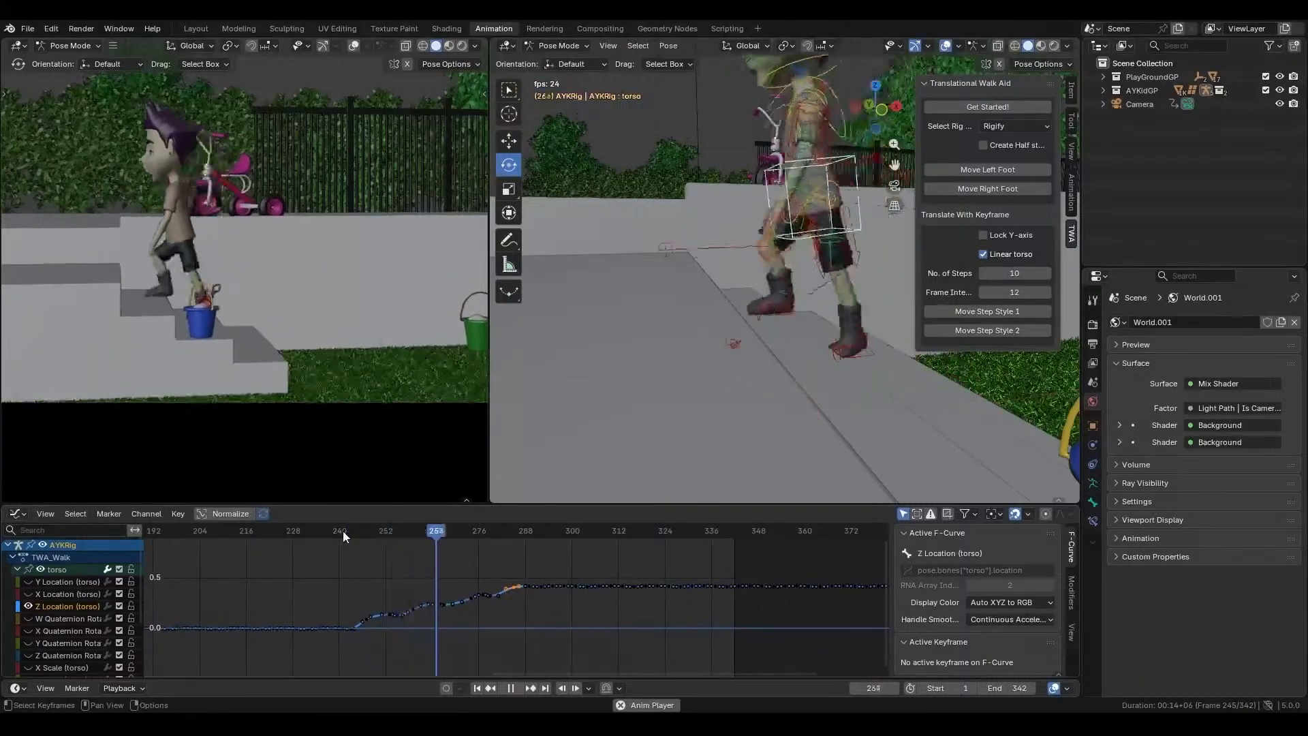
click(342, 530)
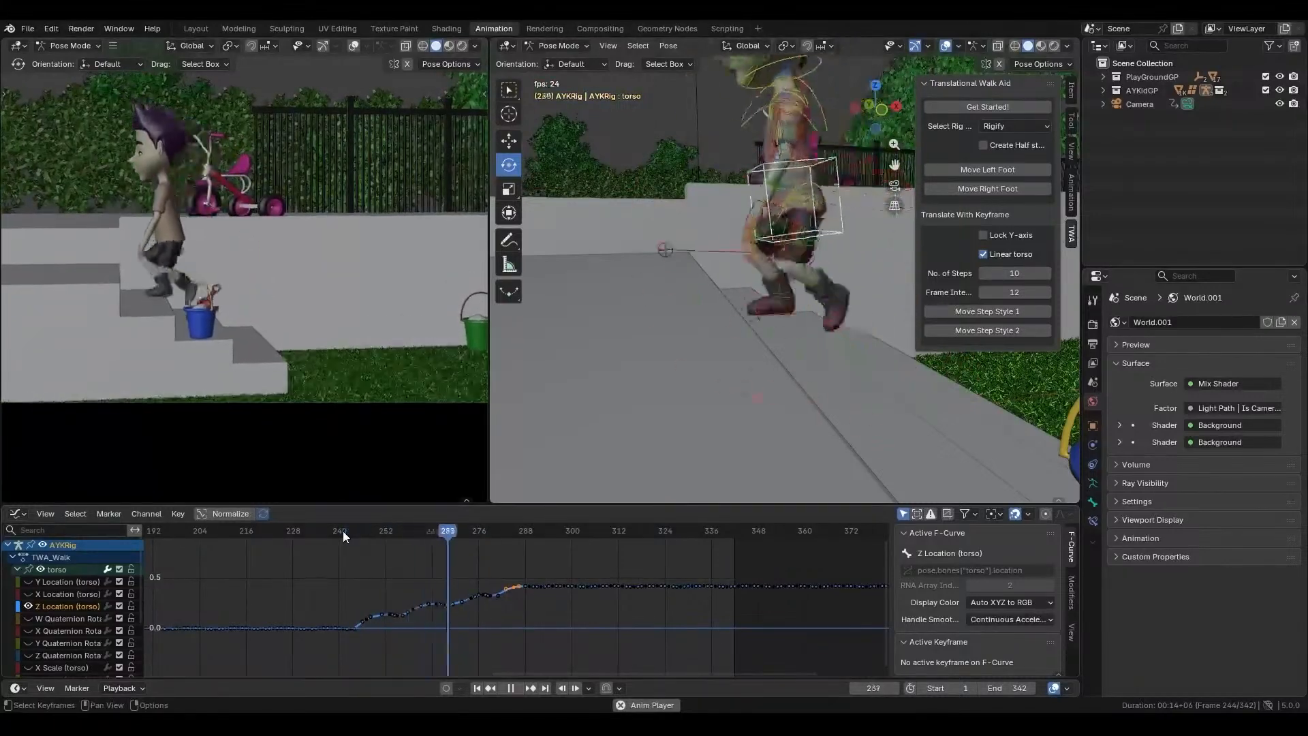
click(342, 530)
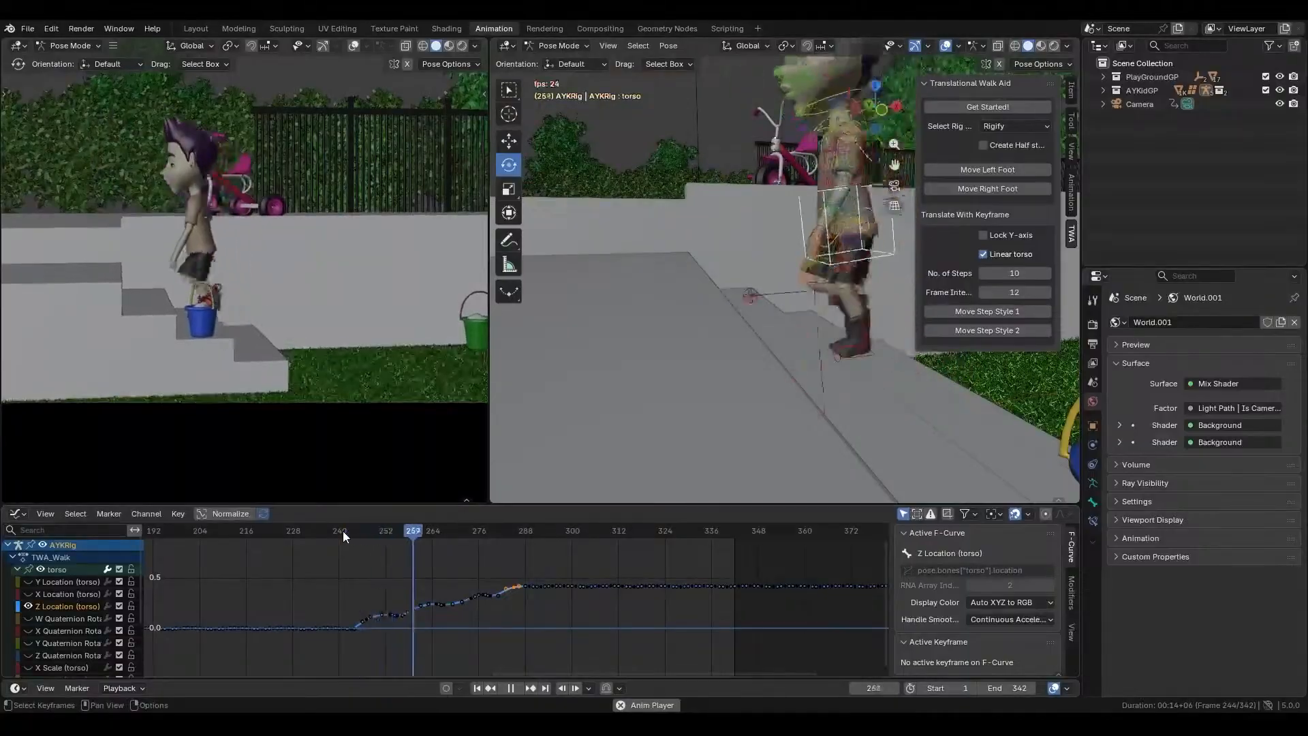
click(343, 530)
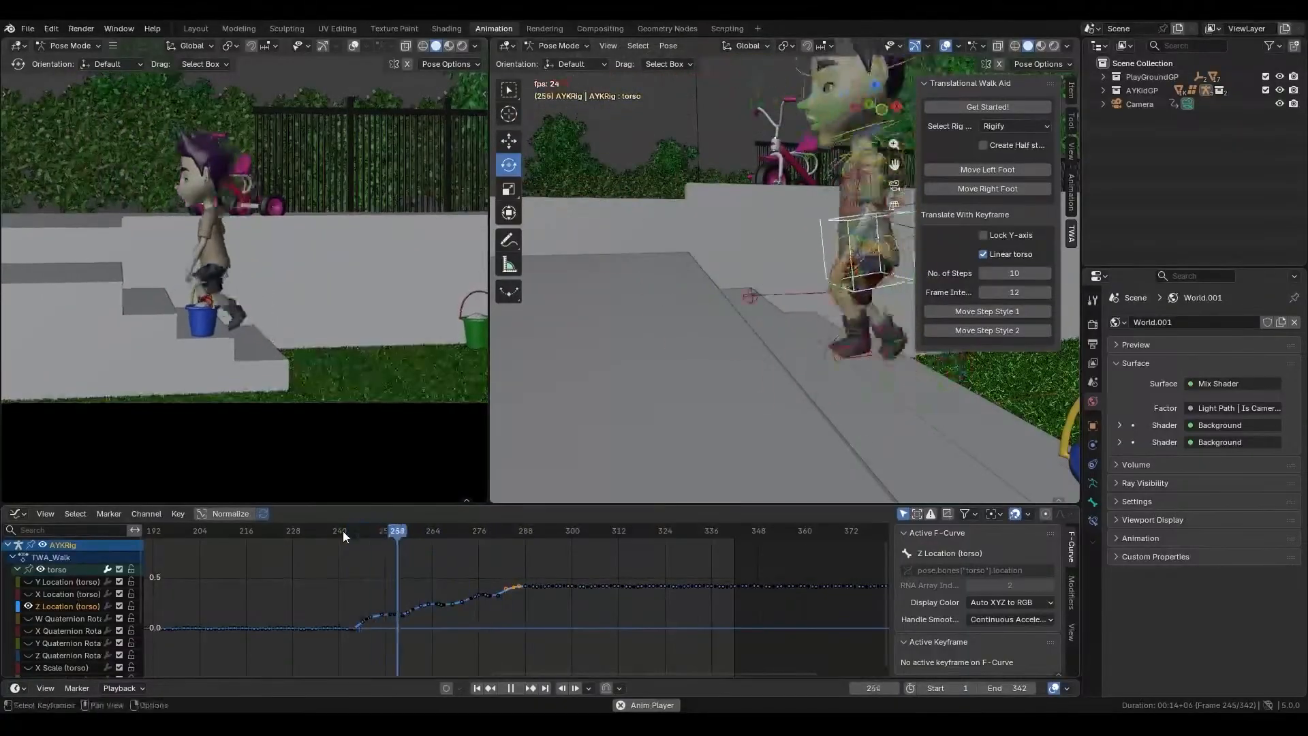
- Try to paste the copied torso keyframe at frame 272 on the Z Location curve
drag(342, 530, 465, 534)
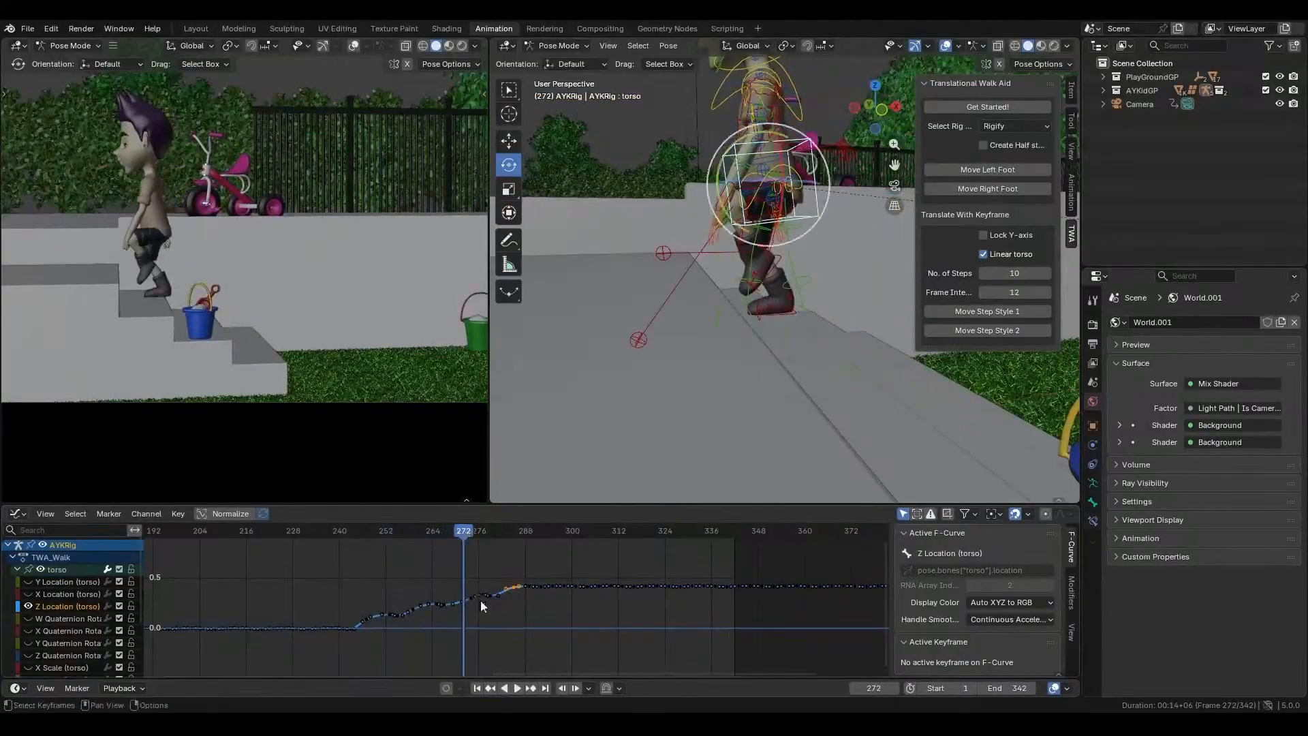
scroll(482, 602, up, 12)
middle_drag(454, 605, 509, 604)
scroll(518, 605, up, 4)
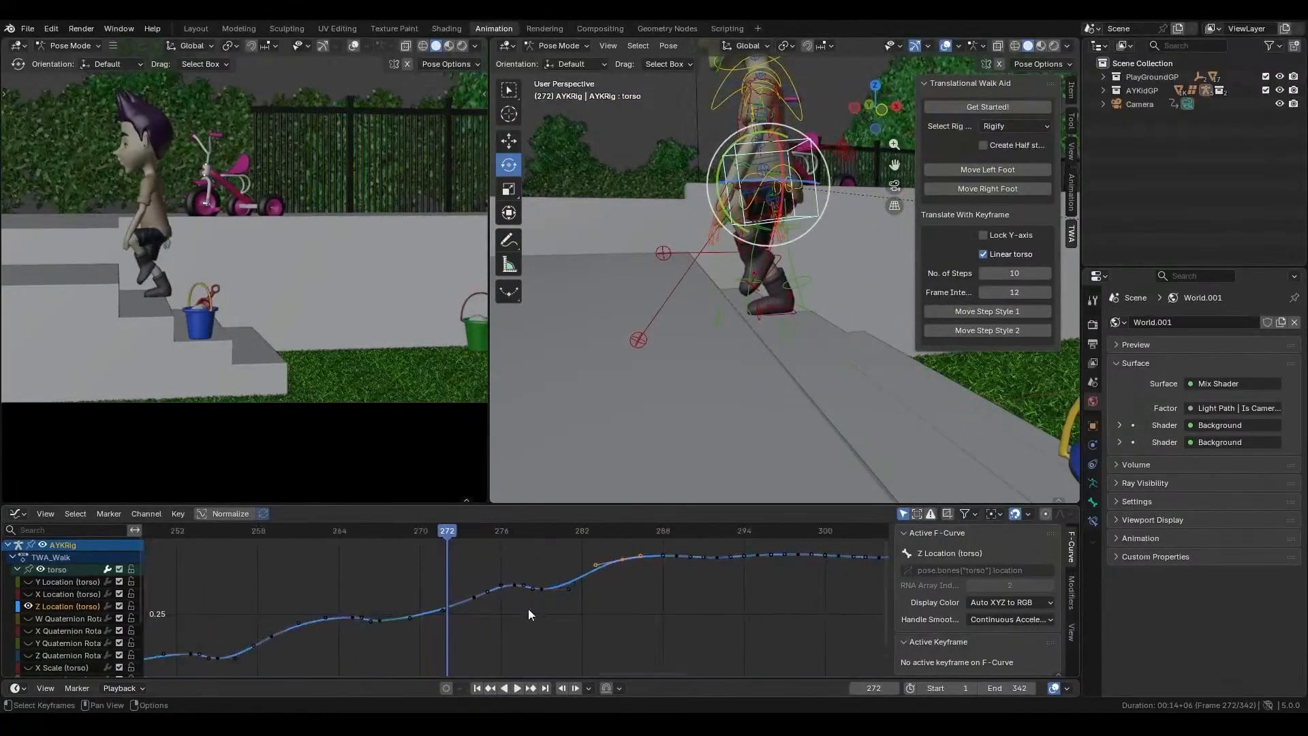
click(458, 612)
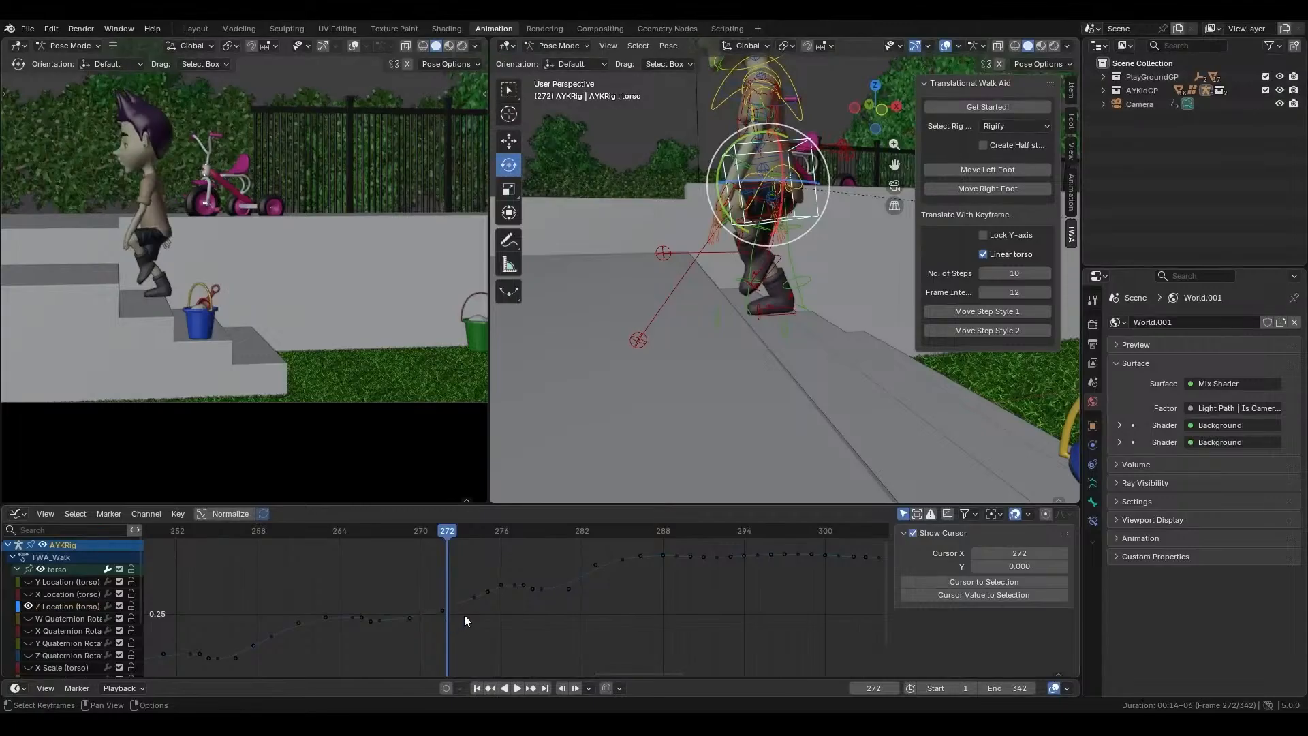
key(ctrl+v)
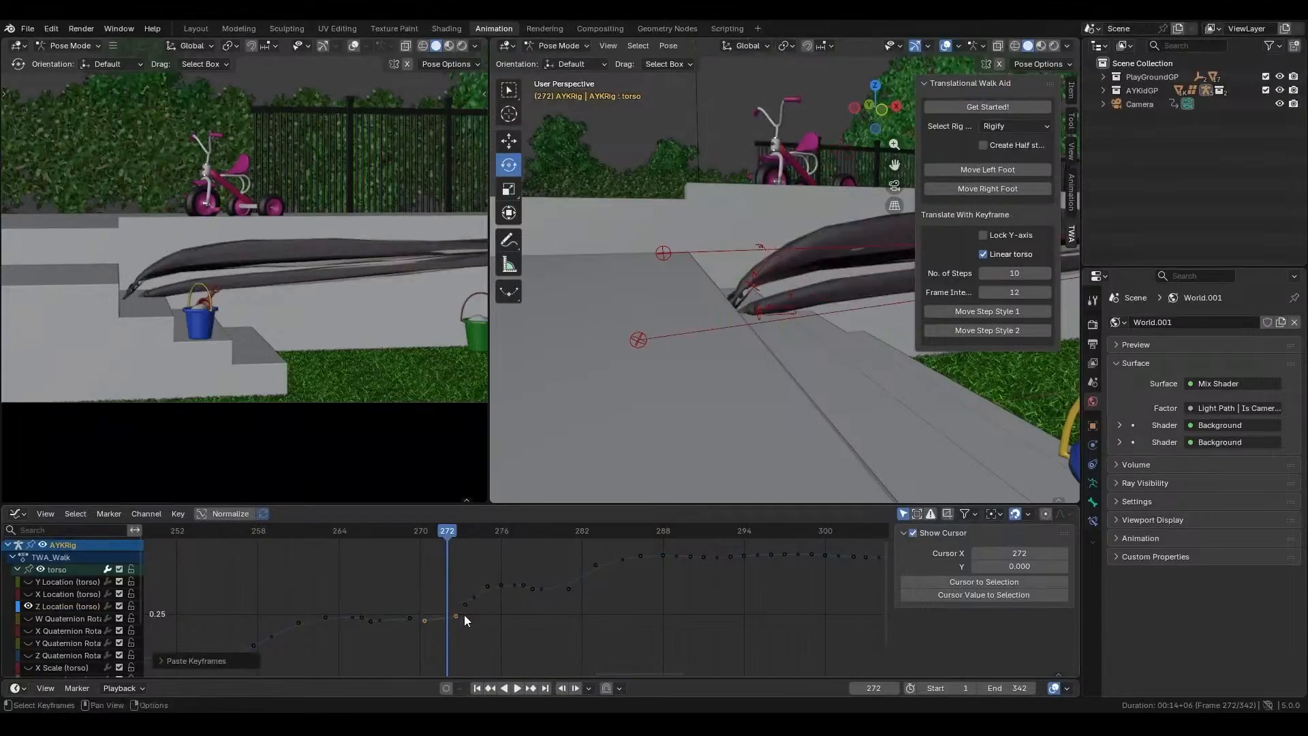
key(ctrl+z)
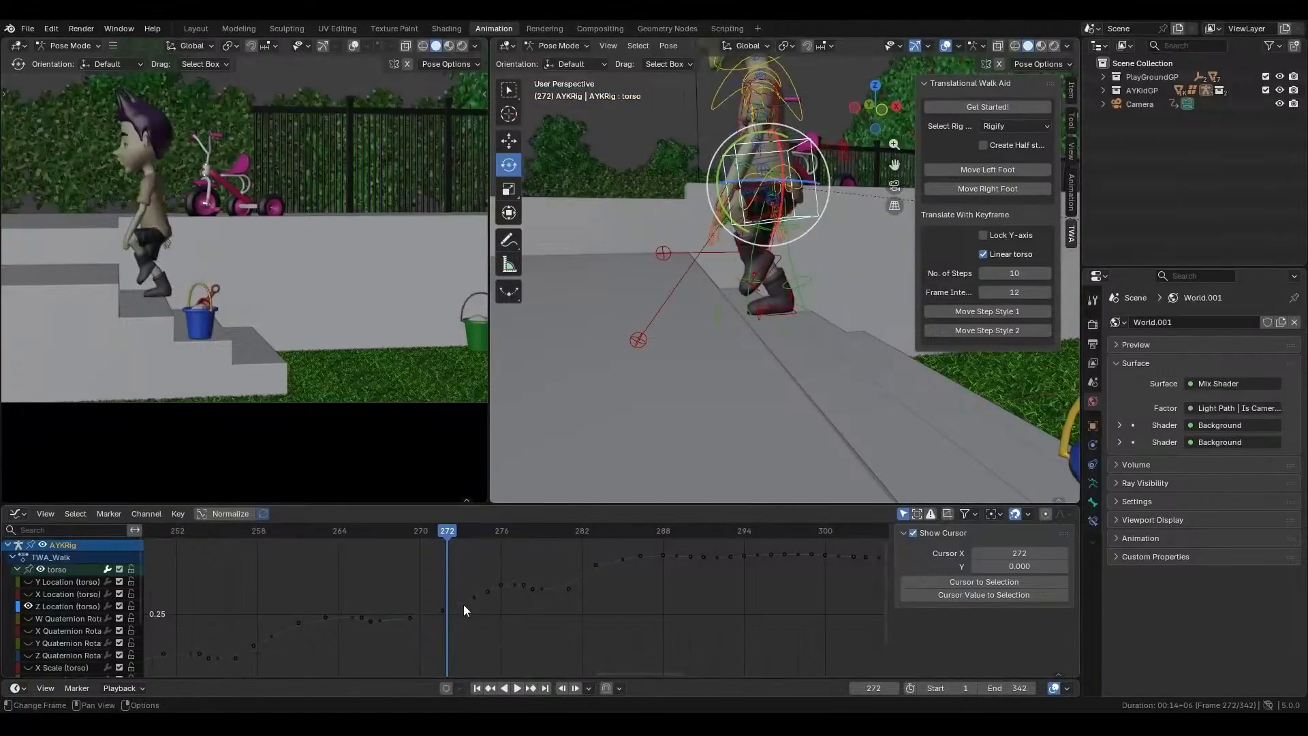
- Paste the torso's Z Location keyframe from about frame 274 at frame 272 and delete the keyframe at frame 274
click(479, 596)
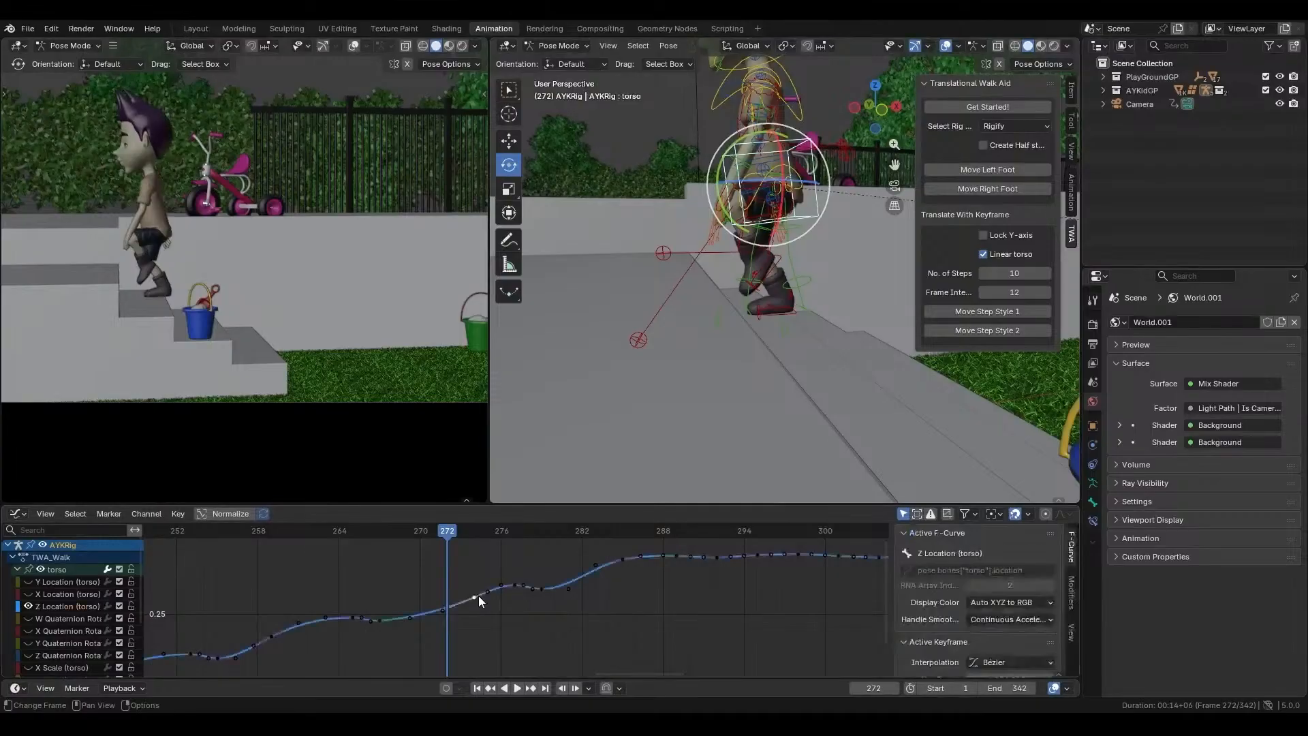
key(ctrl+v)
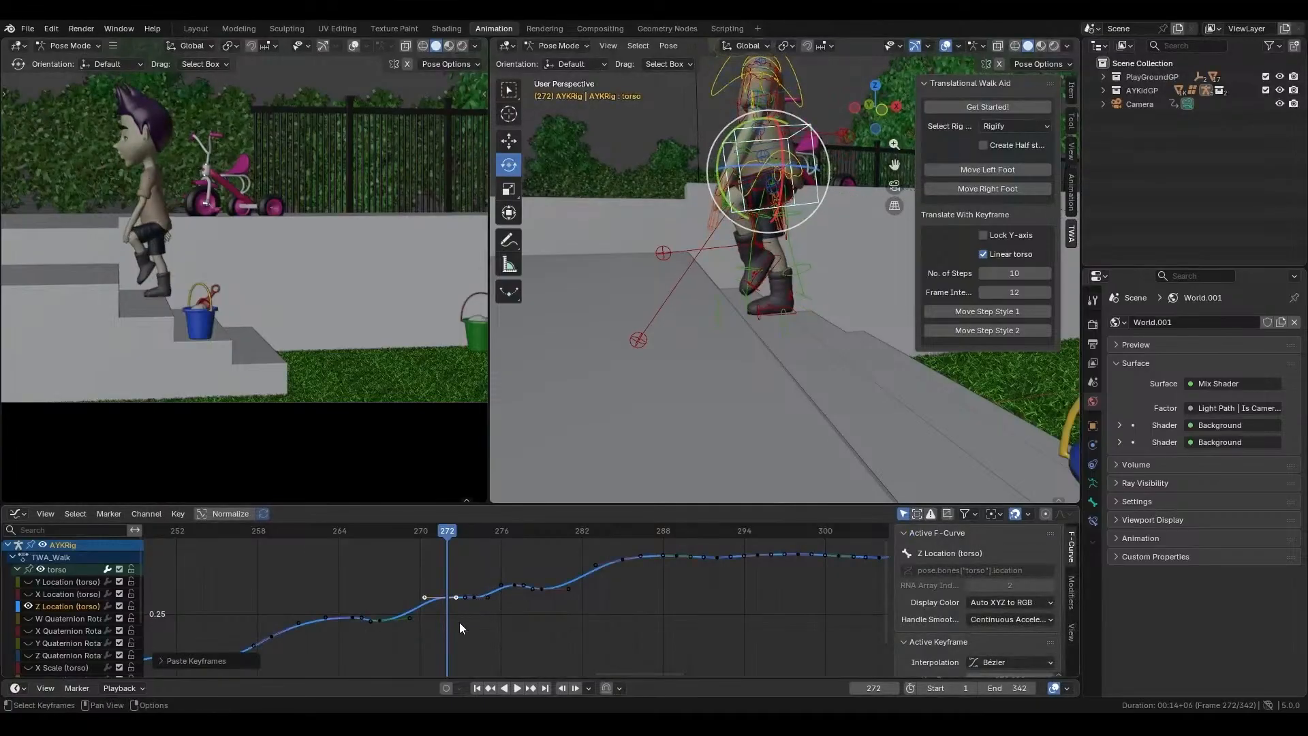
click(457, 605)
click(464, 592)
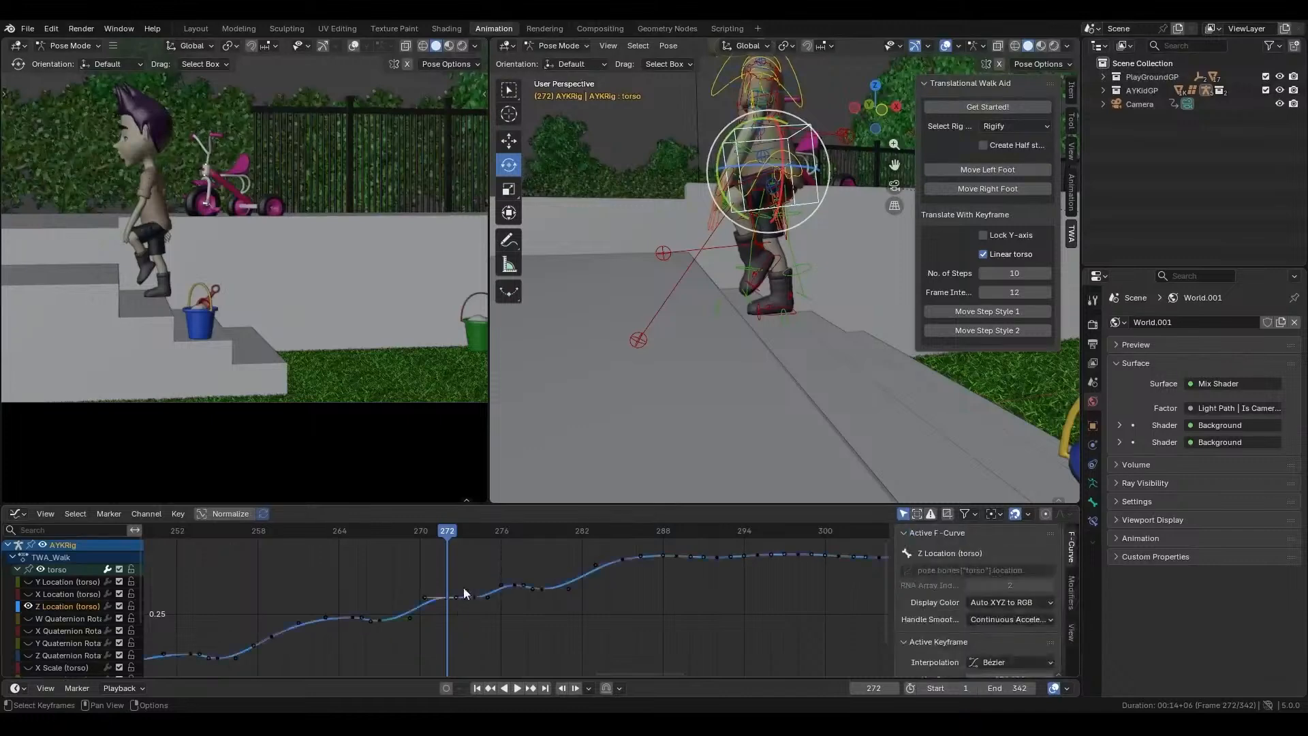
drag(448, 542, 475, 598)
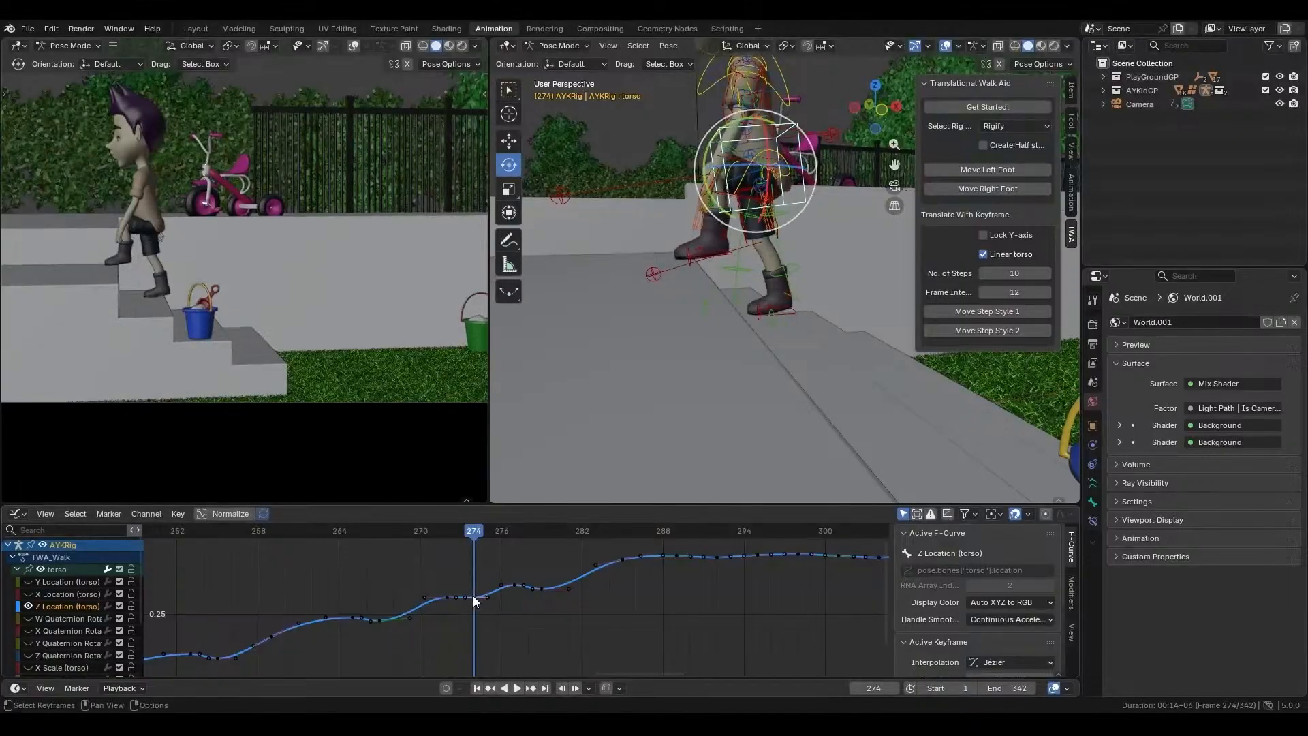
key(Delete)
- Scrub around frame 272 and play back the stair climb from about frame 258 to check the torso's rise
drag(471, 531, 415, 549)
click(448, 597)
drag(447, 552, 261, 604)
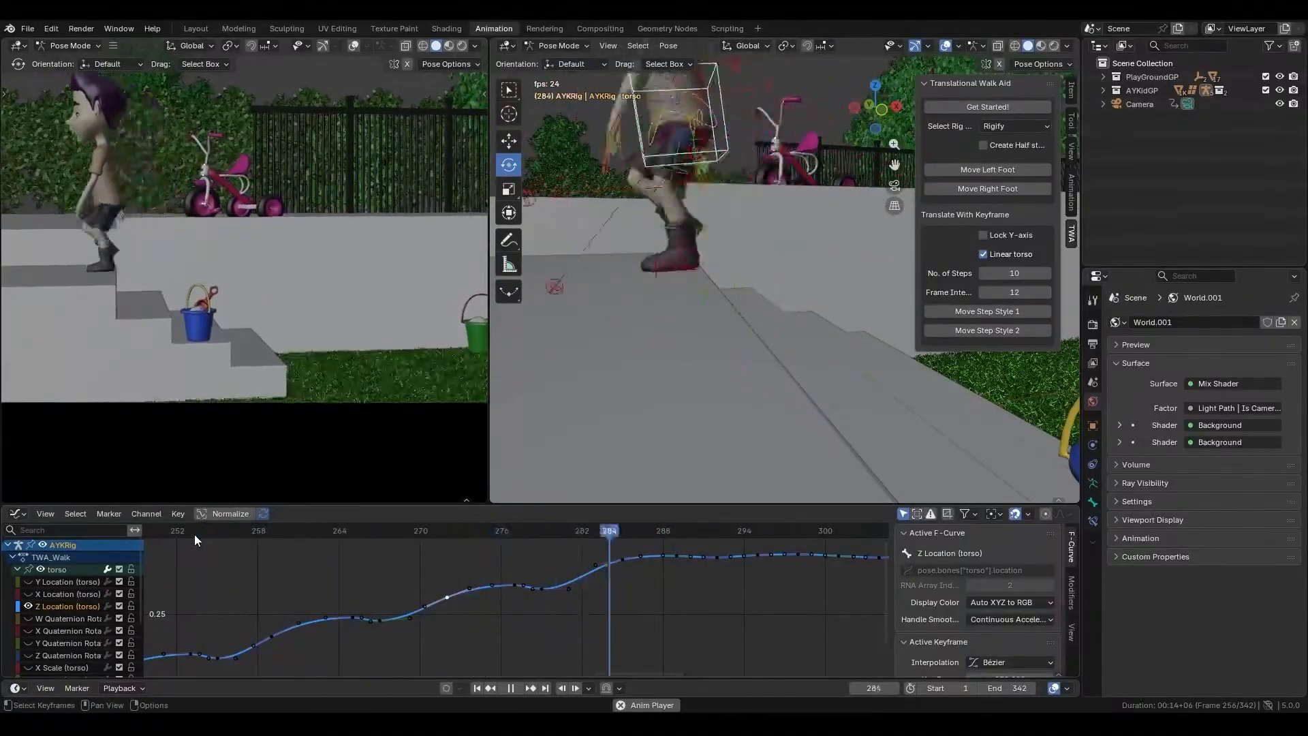
key(space)
- At frame 1, select all of the character's rig controls except the root and the foot and leg IK controls
click(477, 689)
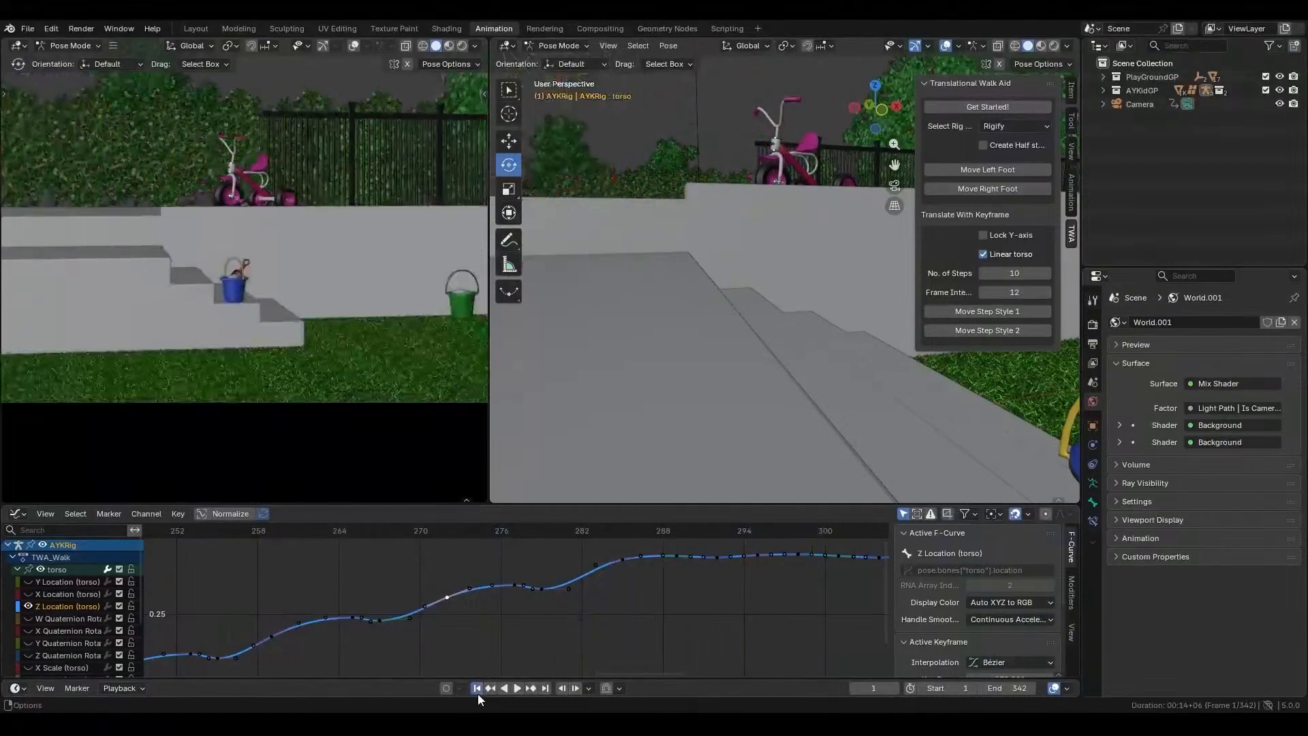
middle_drag(638, 472, 657, 358)
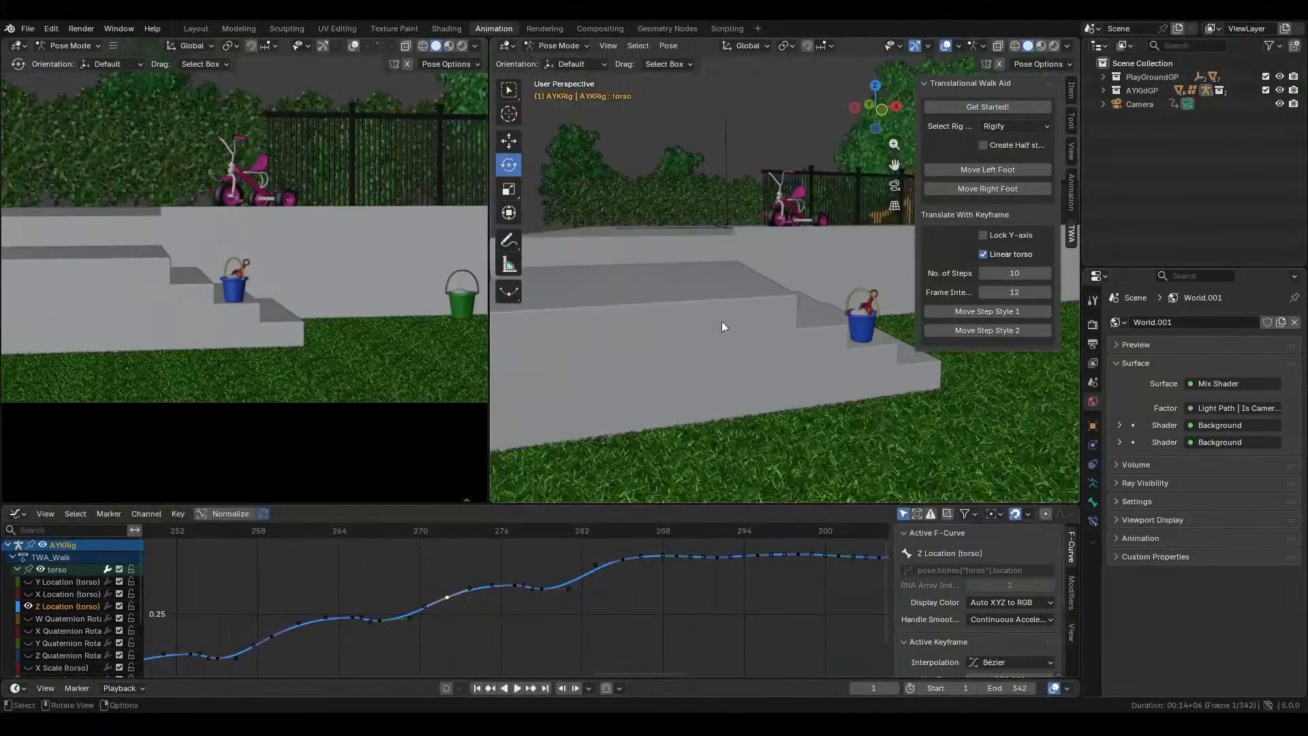
scroll(722, 322, down, 5)
shift+middle_drag(790, 297, 565, 341)
scroll(748, 295, up, 4)
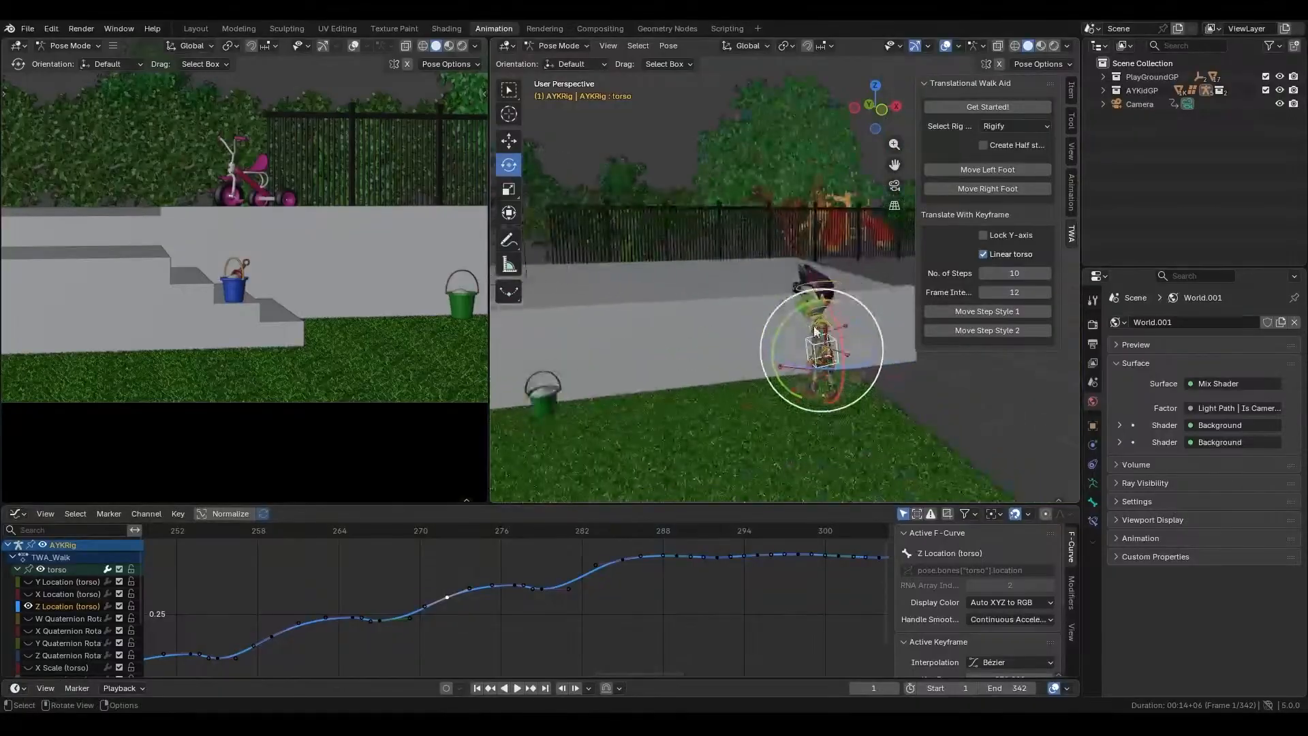
scroll(811, 328, up, 5)
middle_drag(841, 361, 704, 248)
key(a)
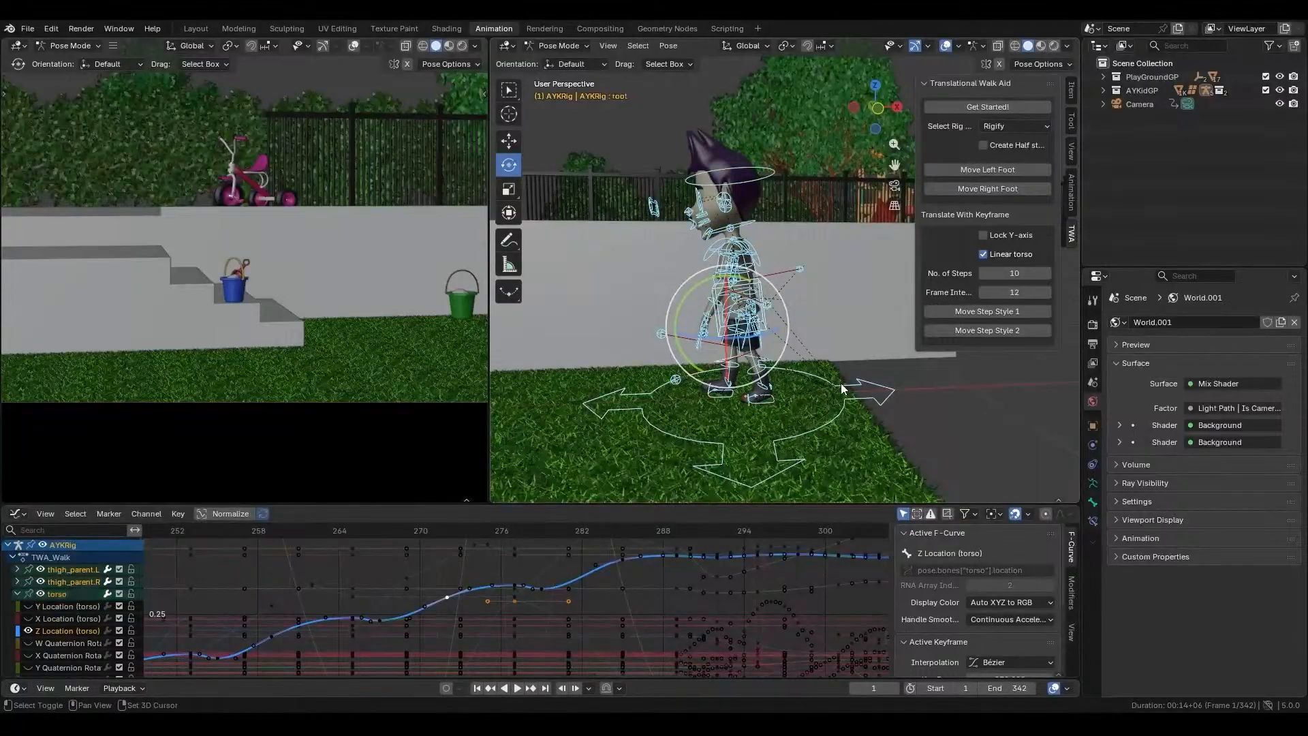
middle_drag(840, 387, 812, 370)
key(c)
mouse_move(767, 428)
middle_down()
mouse_move(749, 449)
mouse_move(653, 382)
mouse_move(730, 421)
middle_up()
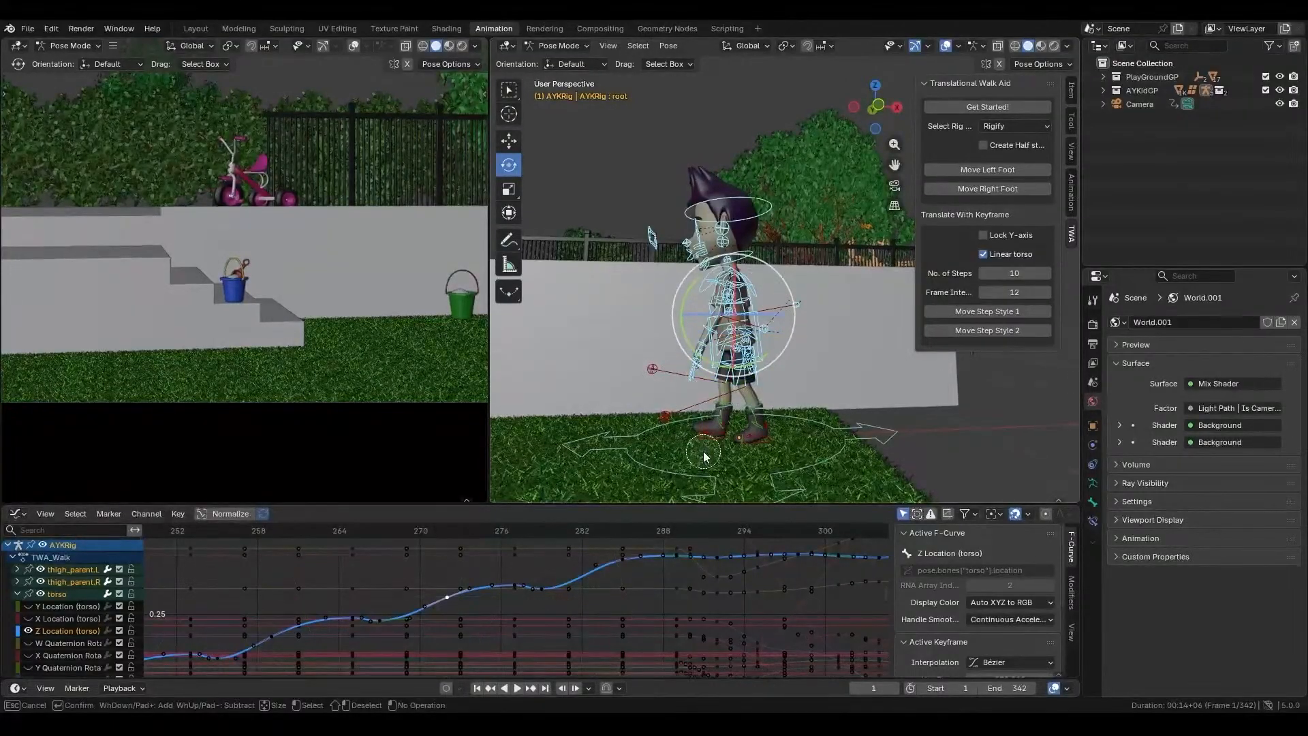
scroll(724, 407, up, 2)
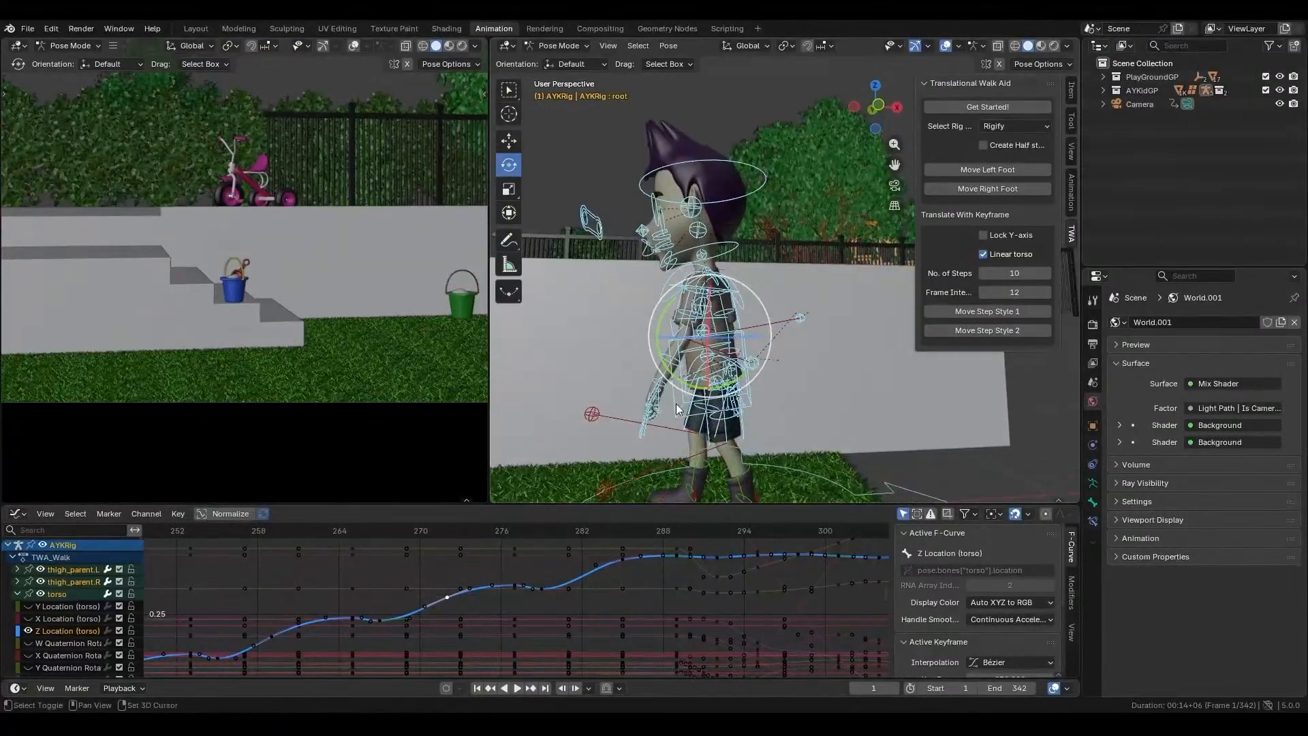
scroll(792, 379, down, 5)
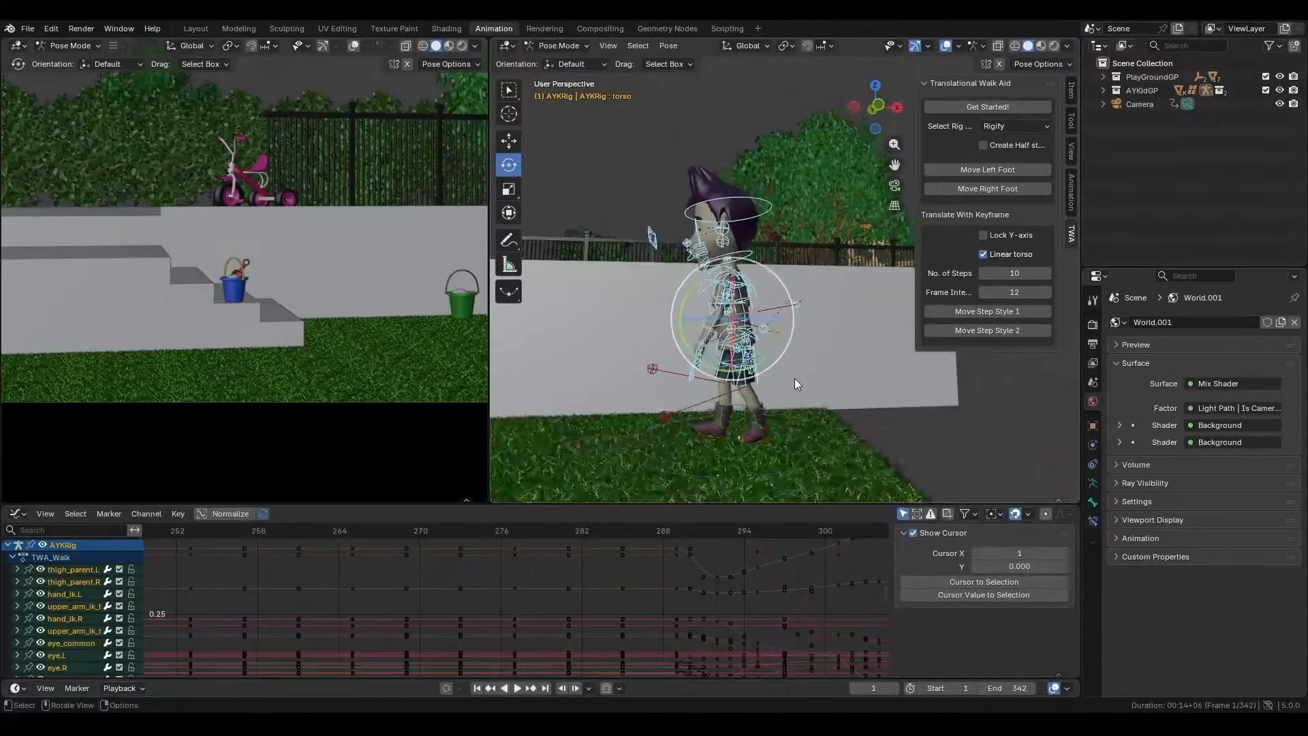
scroll(522, 534, down, 2)
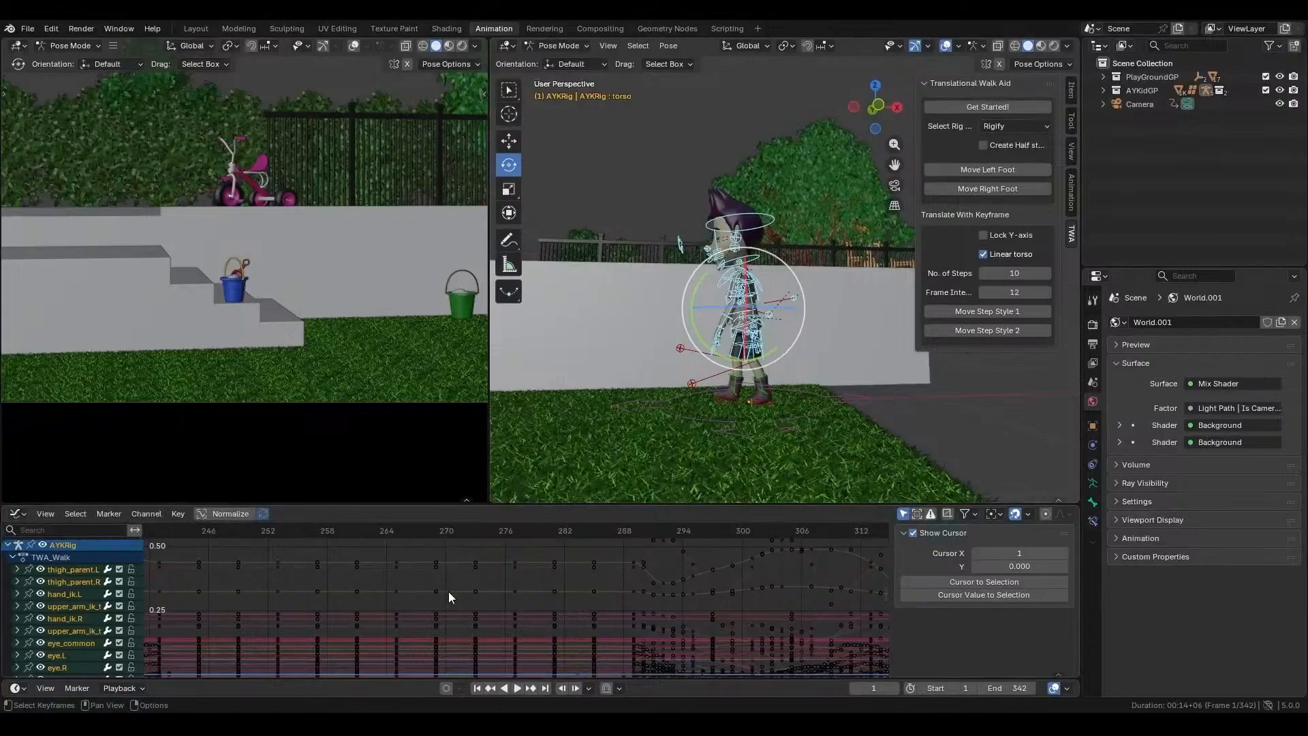
- Reveal the hidden curves and switch the graph editor to the Action Editor showing the full TWA_Walk action
key(alt+h)
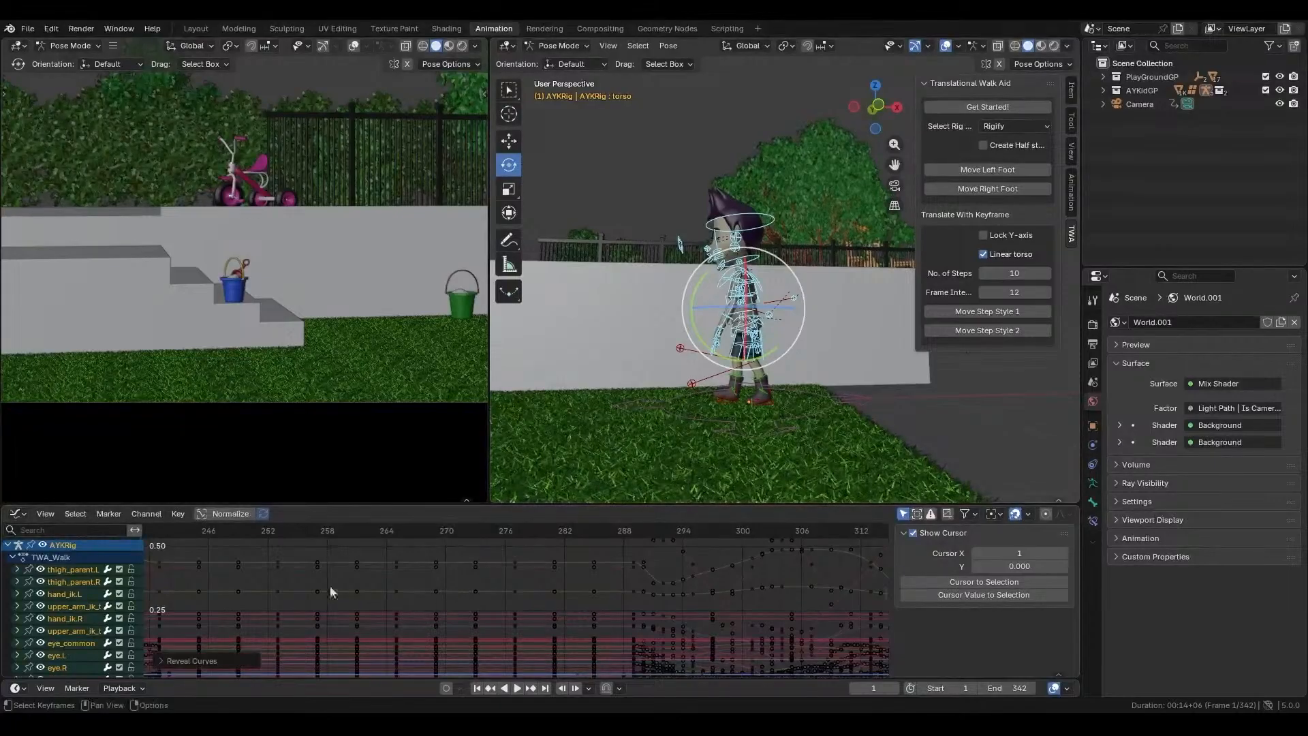
click(19, 515)
click(191, 550)
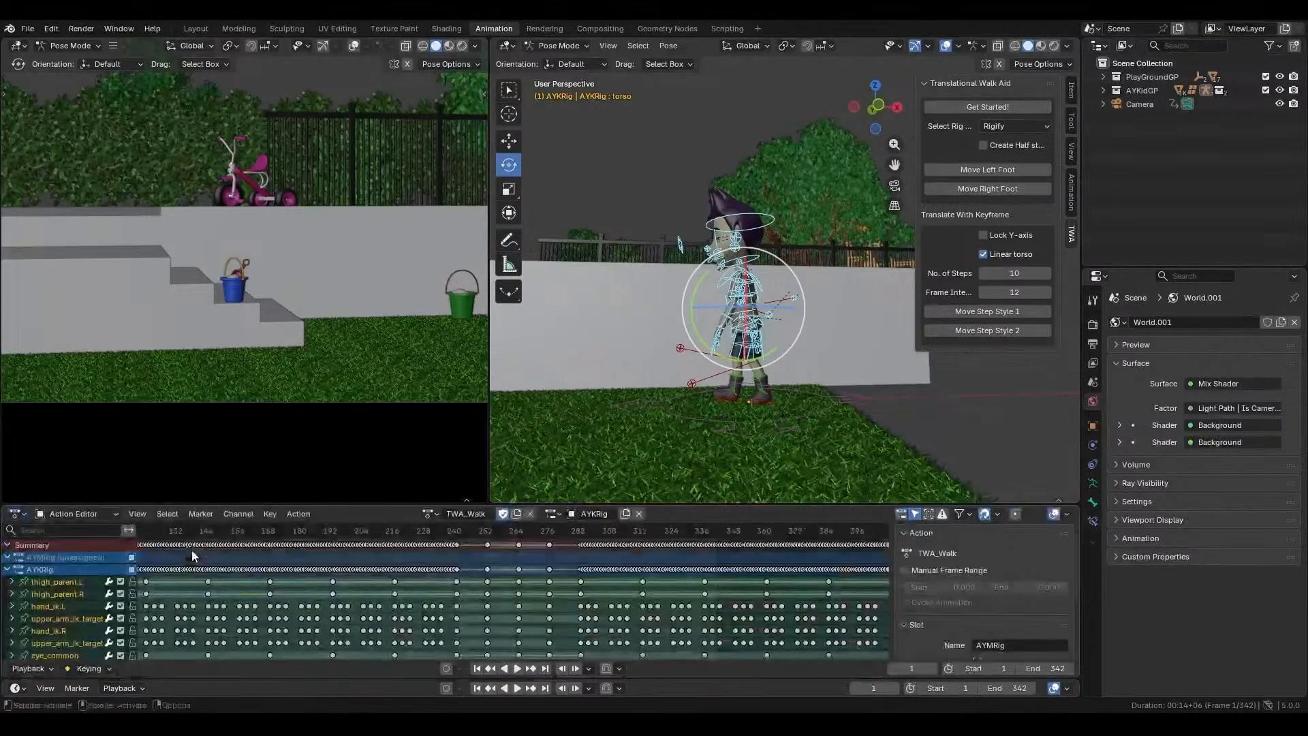
scroll(542, 590, down, 5)
scroll(481, 582, up, 3)
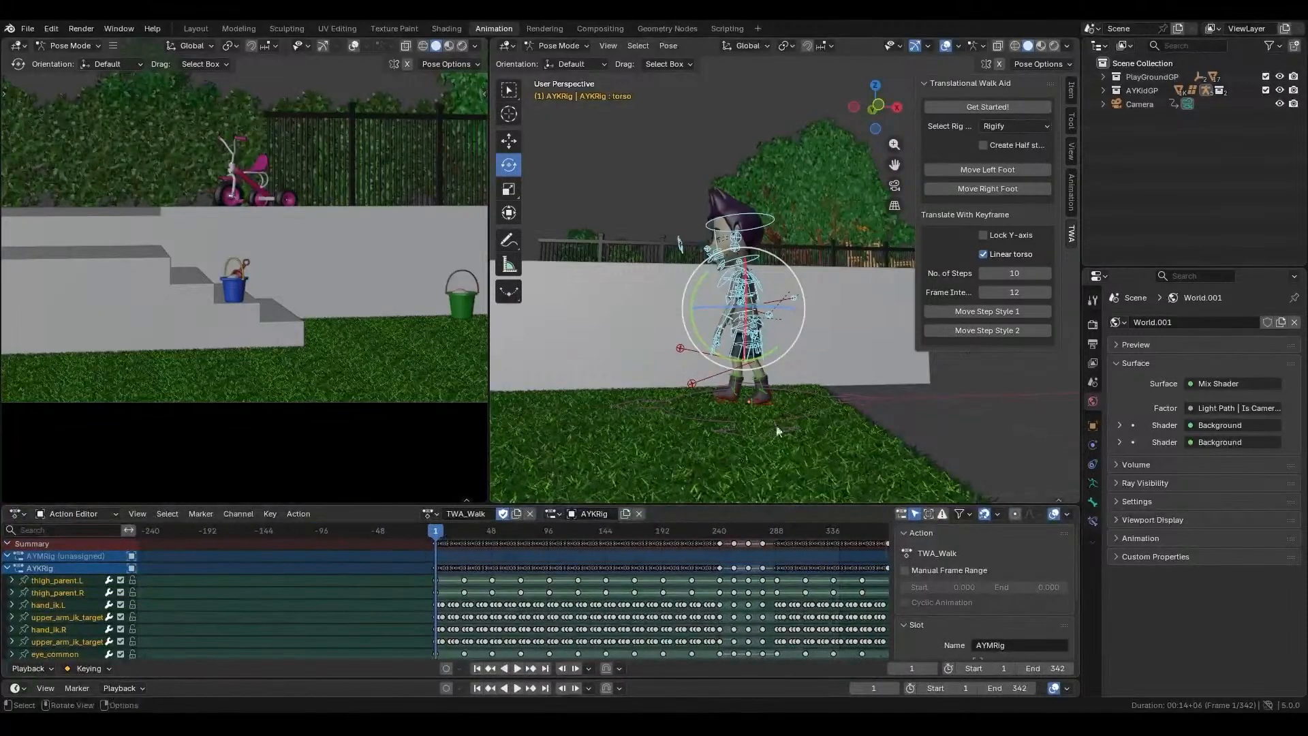
- Scrub through the walk up to about frame 273 to review the upper body on the stairs
middle_drag(798, 387, 617, 409)
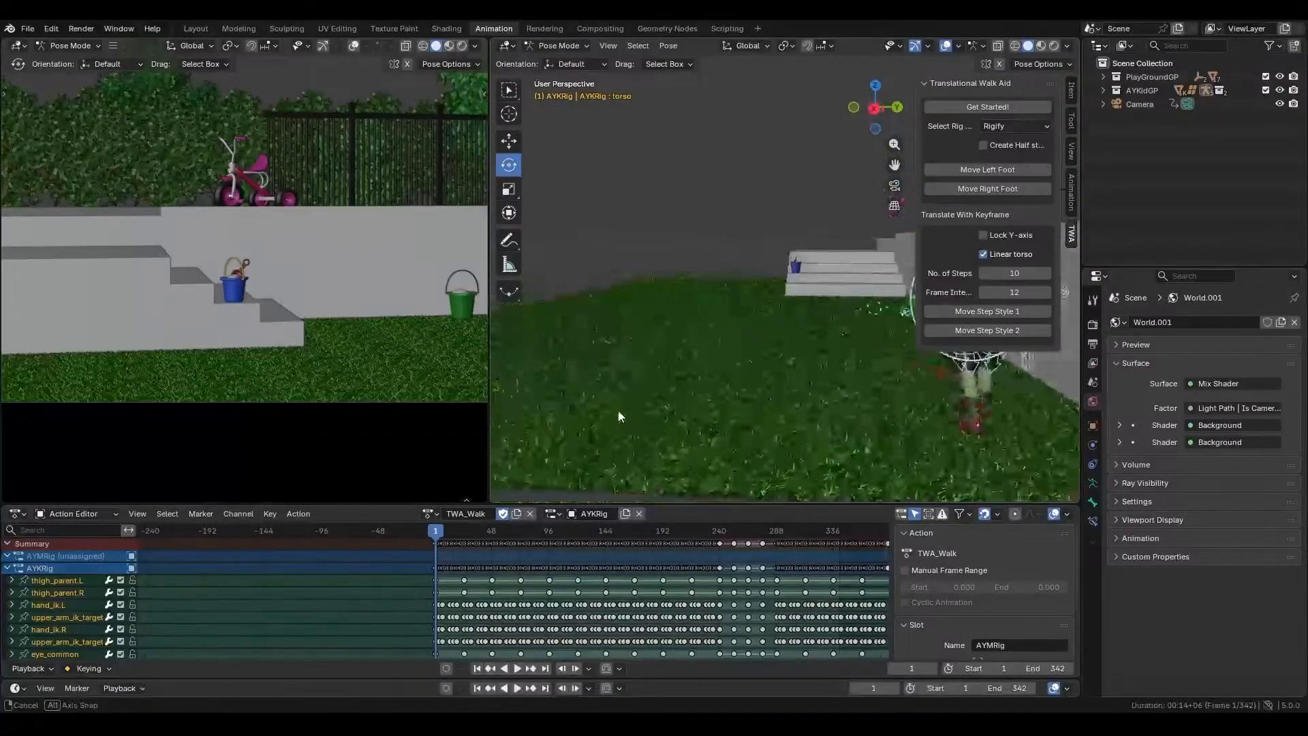
middle_drag(992, 452, 872, 352)
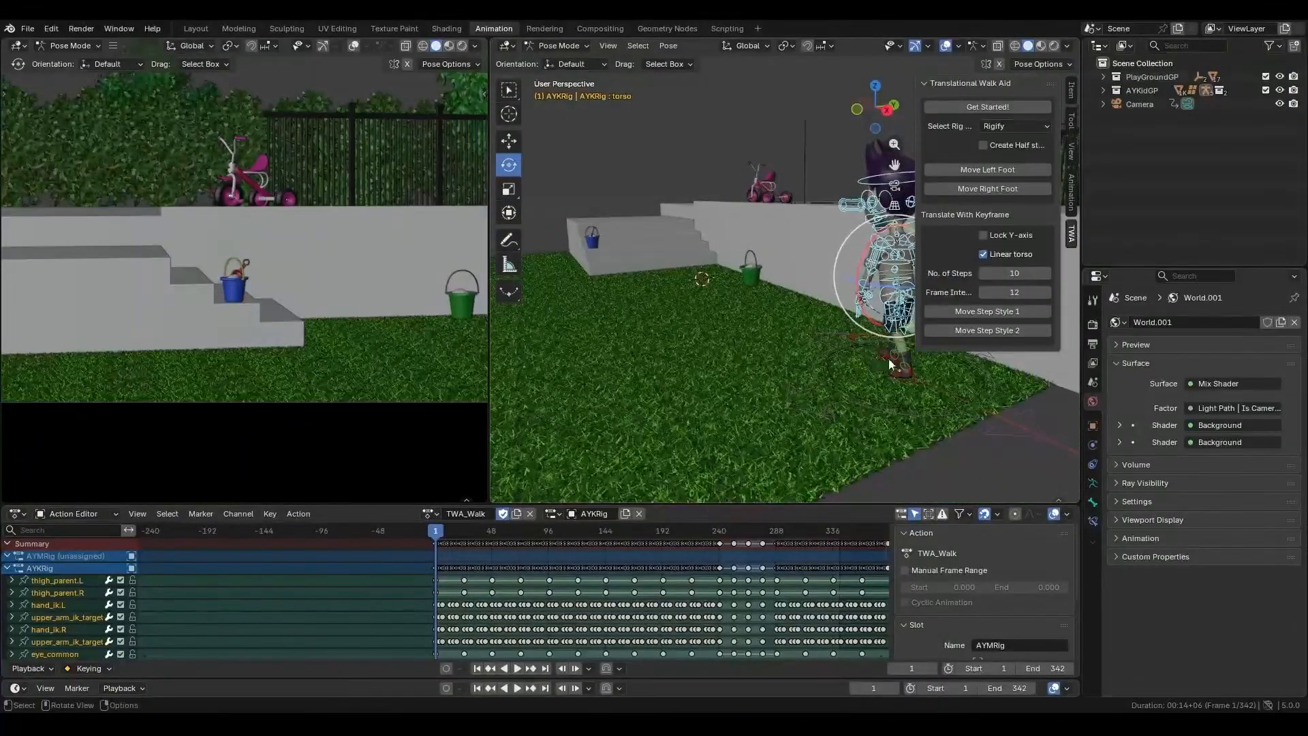
drag(465, 554, 644, 541)
scroll(641, 538, down, 4)
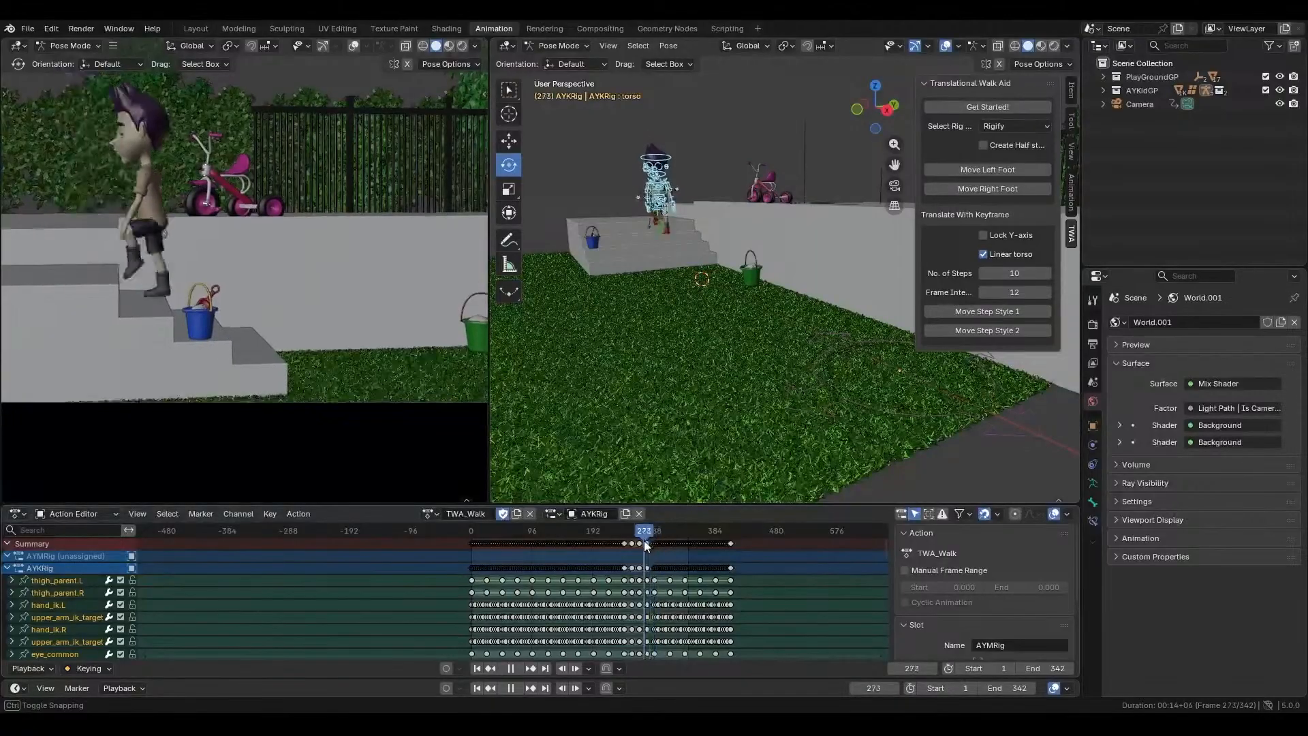
- Return to frame 1 and box-select the selected controls' walk keyframes from frame 1 through about frame 241
click(477, 668)
scroll(482, 558, up, 4)
ctrl+scroll(534, 551, right, 3)
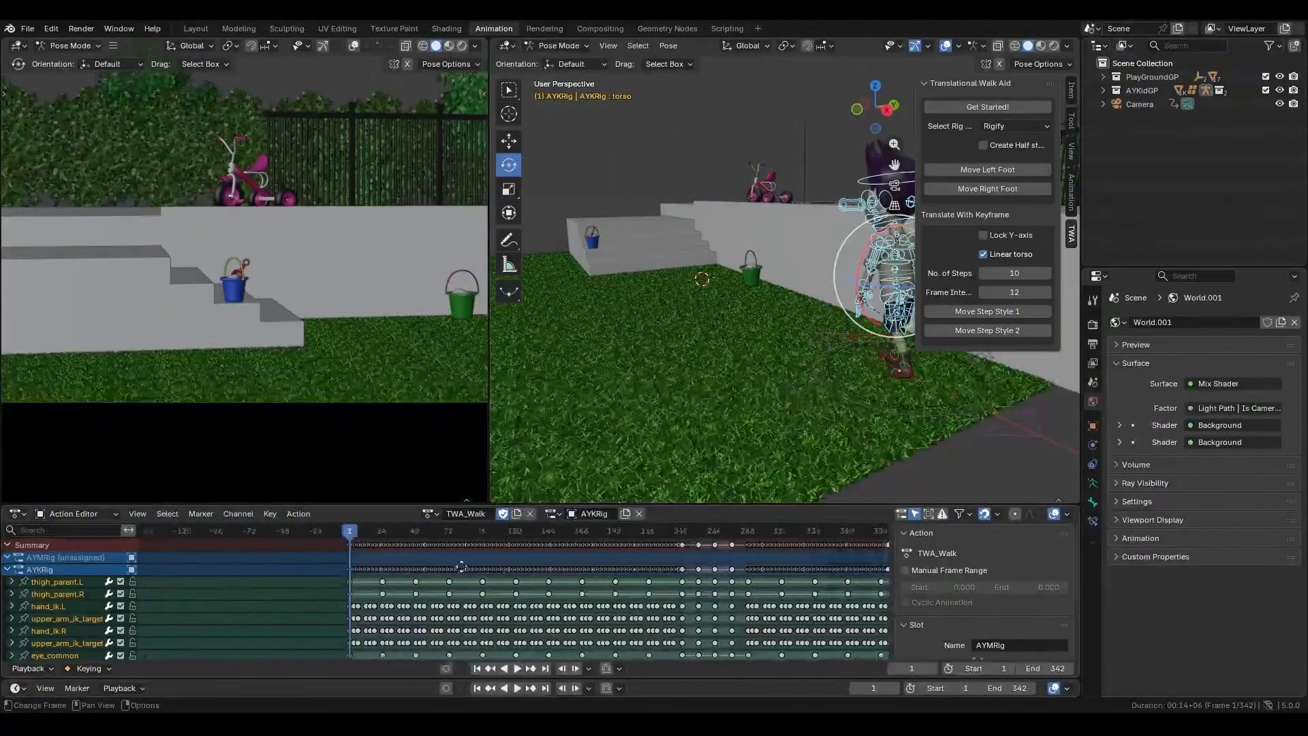
drag(310, 543, 675, 563)
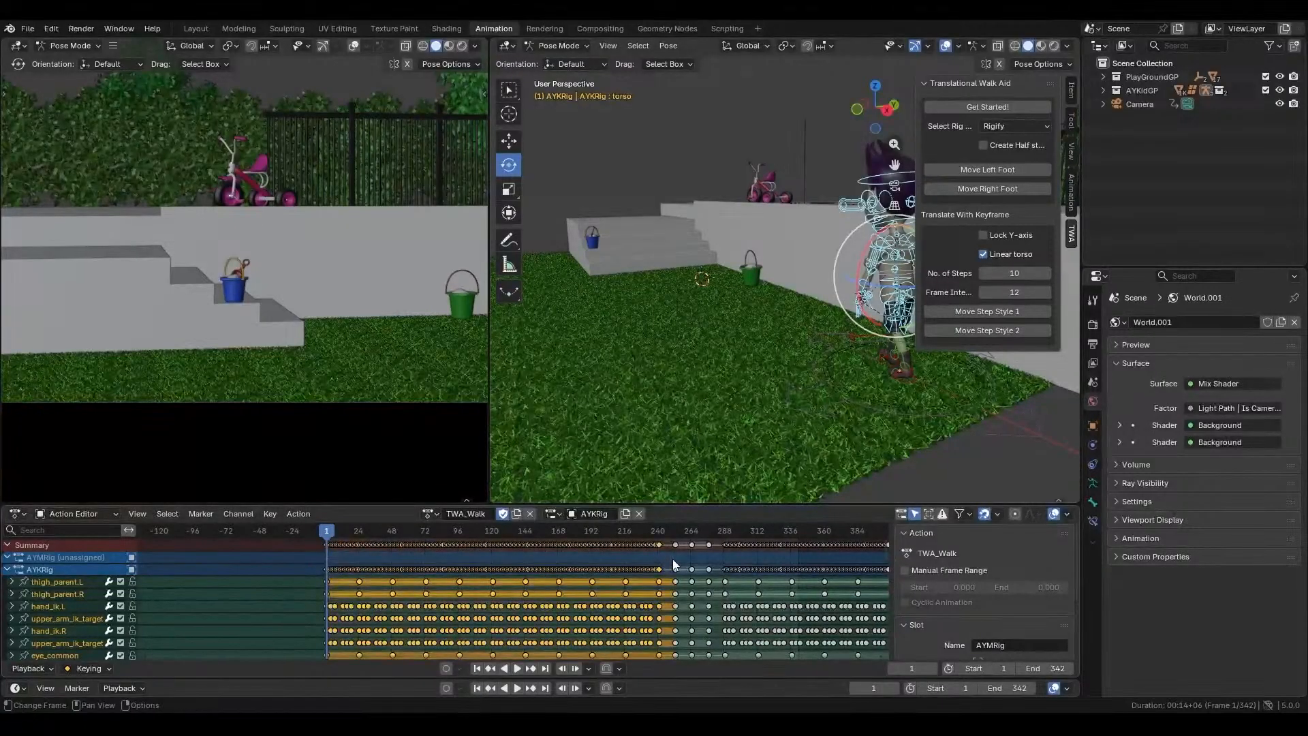
middle_drag(694, 553, 405, 601)
scroll(401, 579, up, 2)
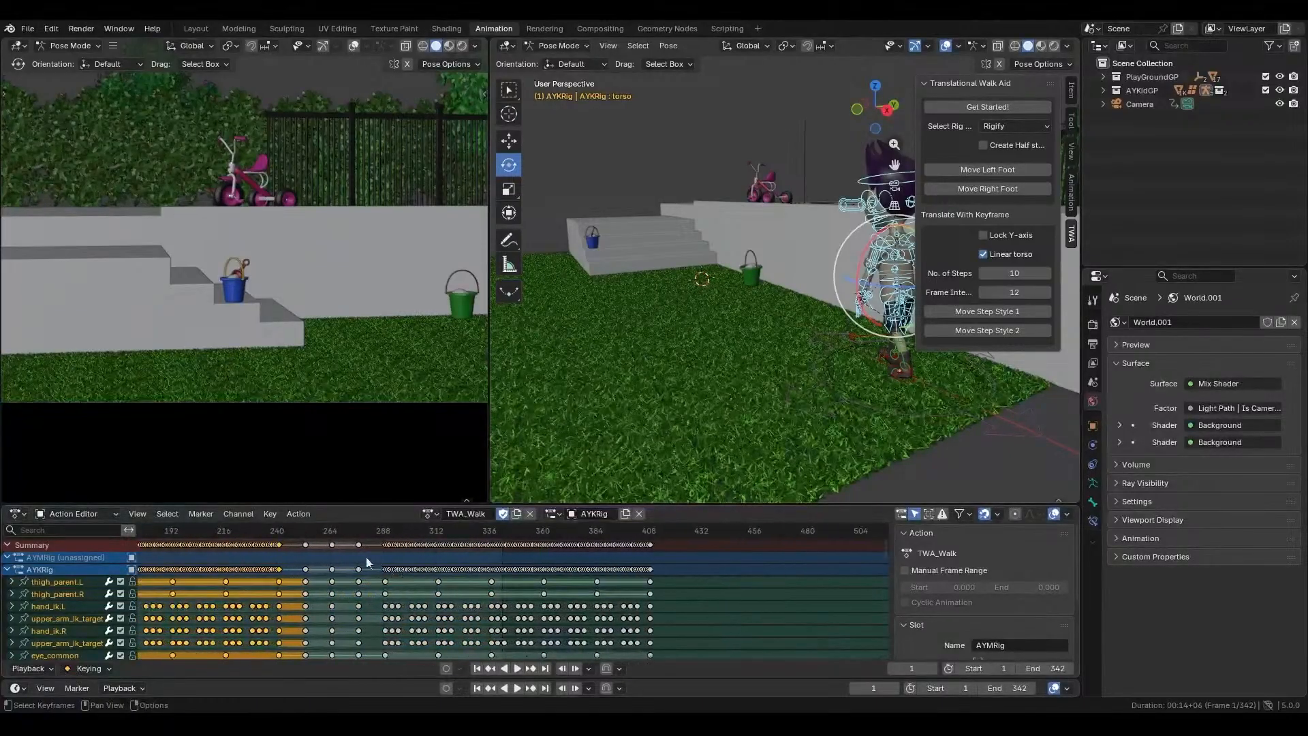
- Copy the selected upper-body walk keyframes and paste them starting at frame 241 to continue the motion over the stairs
mouse_move(277, 530)
mouse_down()
mouse_move(289, 536)
mouse_move(278, 538)
mouse_up()
middle_drag(278, 538, 742, 612)
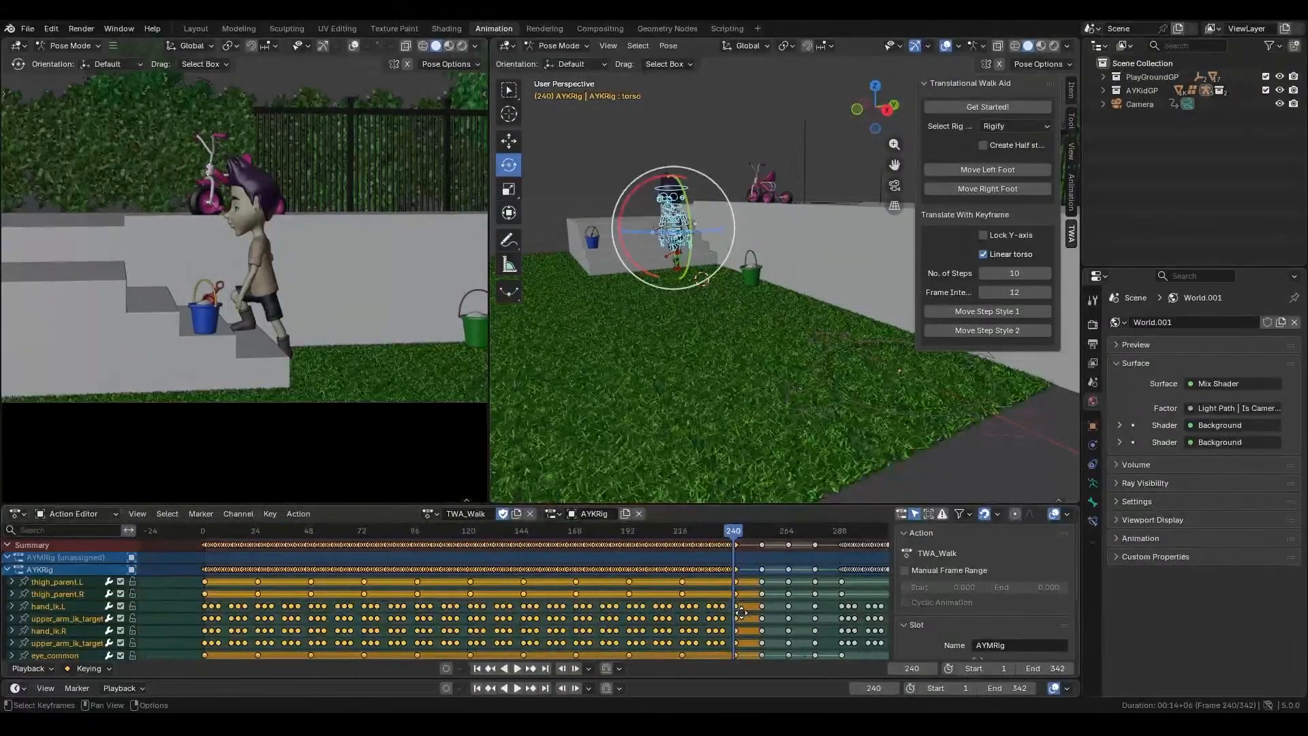
scroll(520, 565, up, 5)
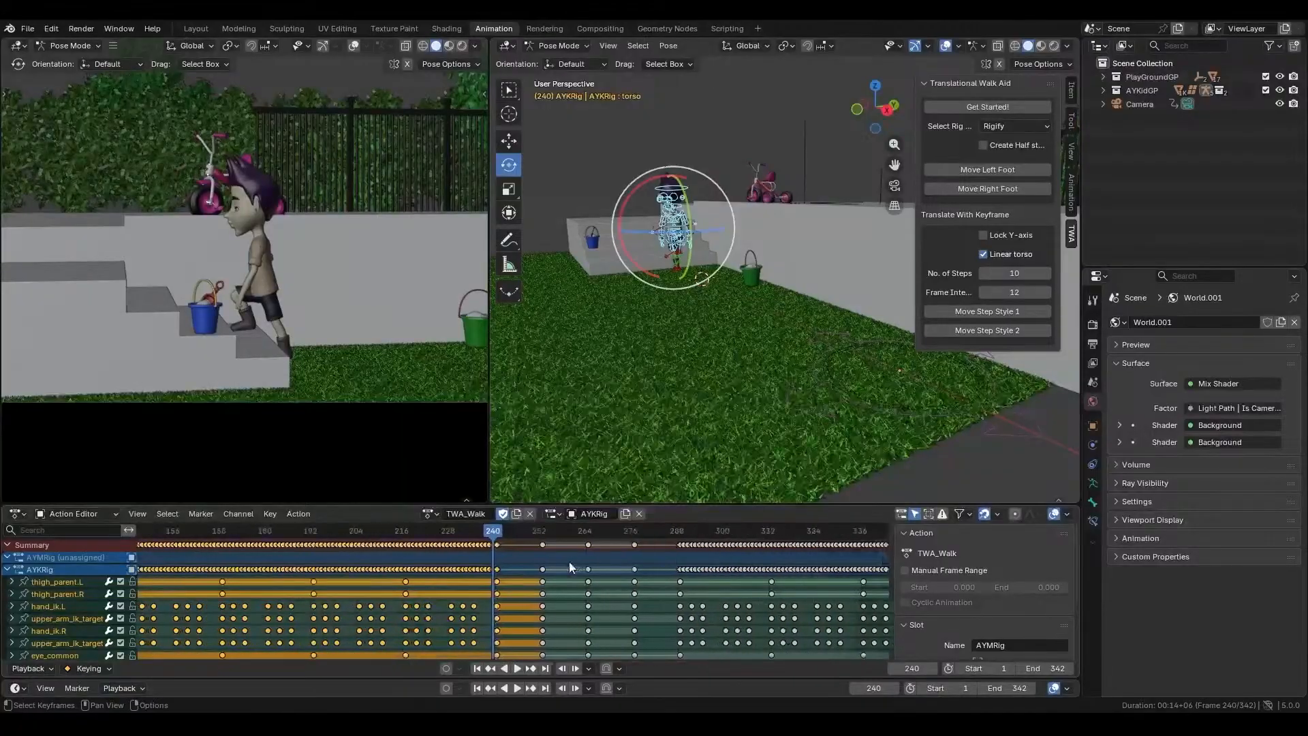
scroll(521, 566, up, 2)
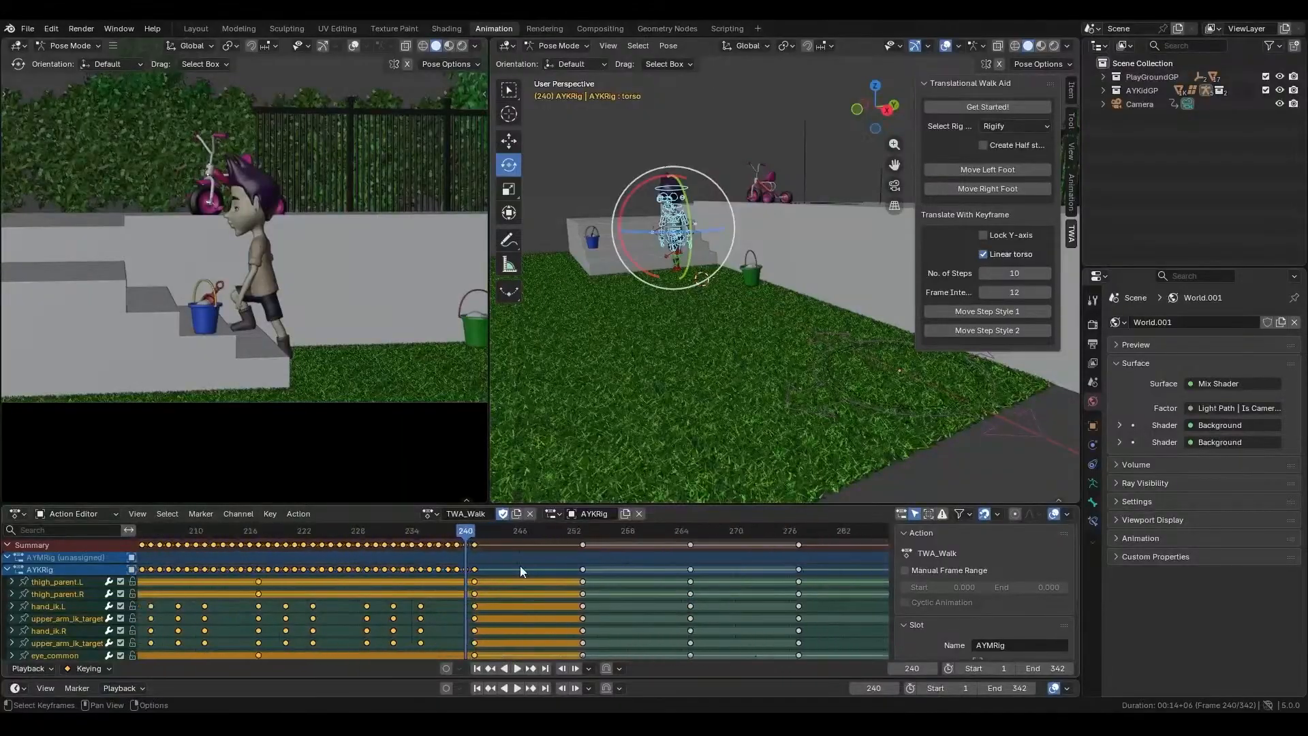
click(471, 531)
middle_drag(670, 295, 579, 219)
key(KP_Decimal)
middle_drag(667, 198, 777, 293)
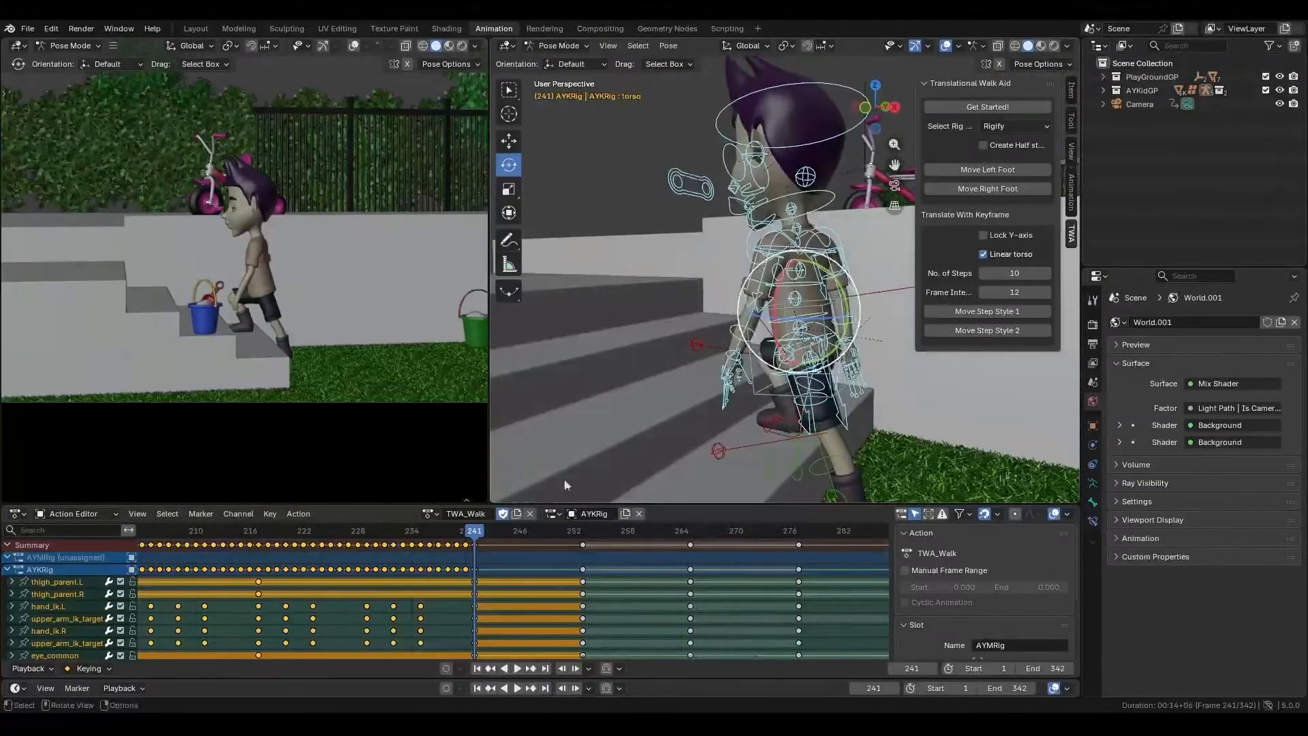
key(ctrl+v)
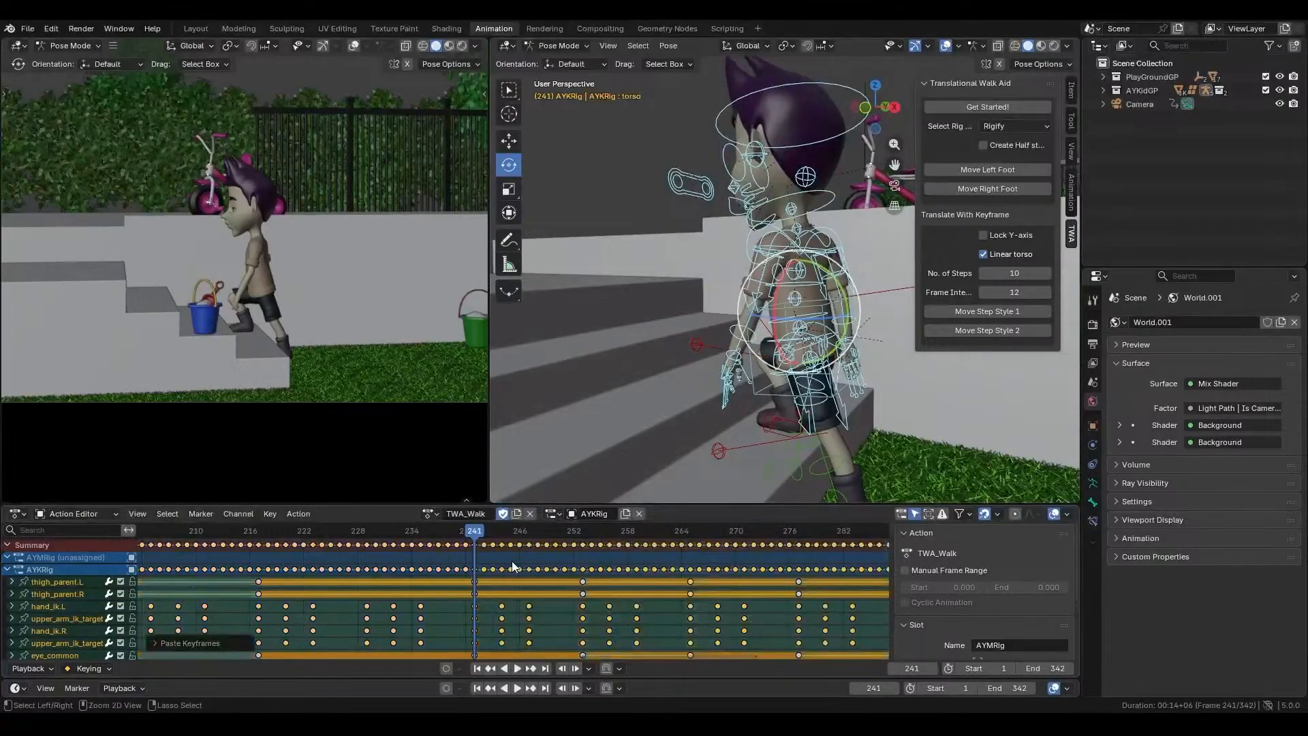
- Scrub from frame 241 to about frame 341 and check the pasted upper-body motion in the camera view
drag(473, 530, 818, 583)
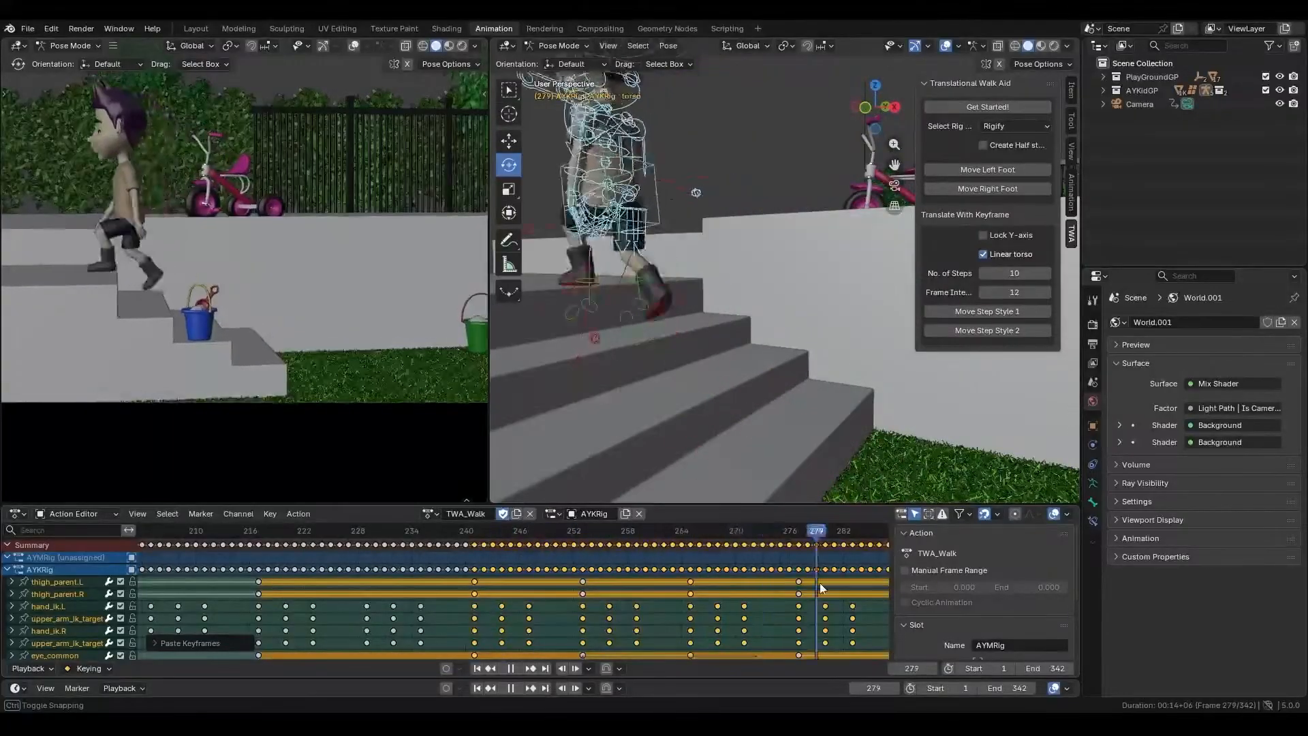
scroll(794, 594, down, 4)
scroll(795, 594, down, 6)
middle_drag(768, 591, 495, 607)
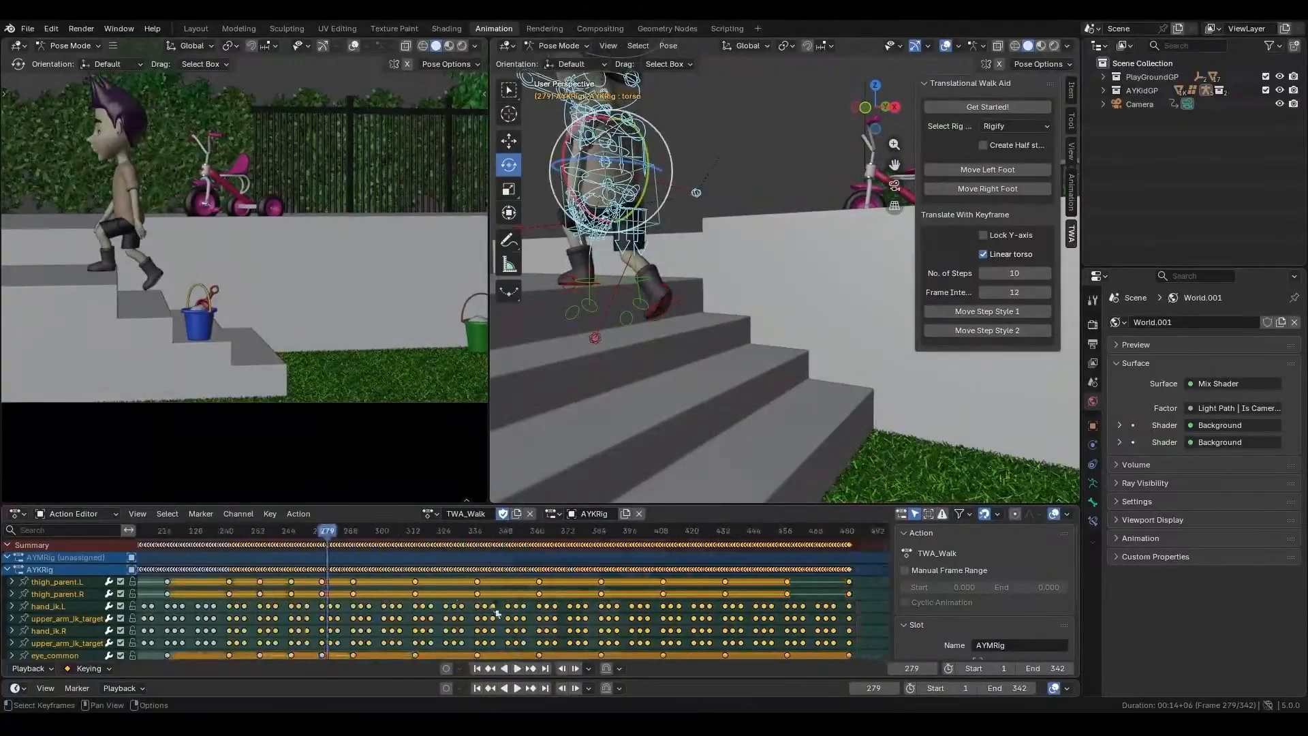
drag(328, 532, 471, 538)
scroll(345, 280, down, 5)
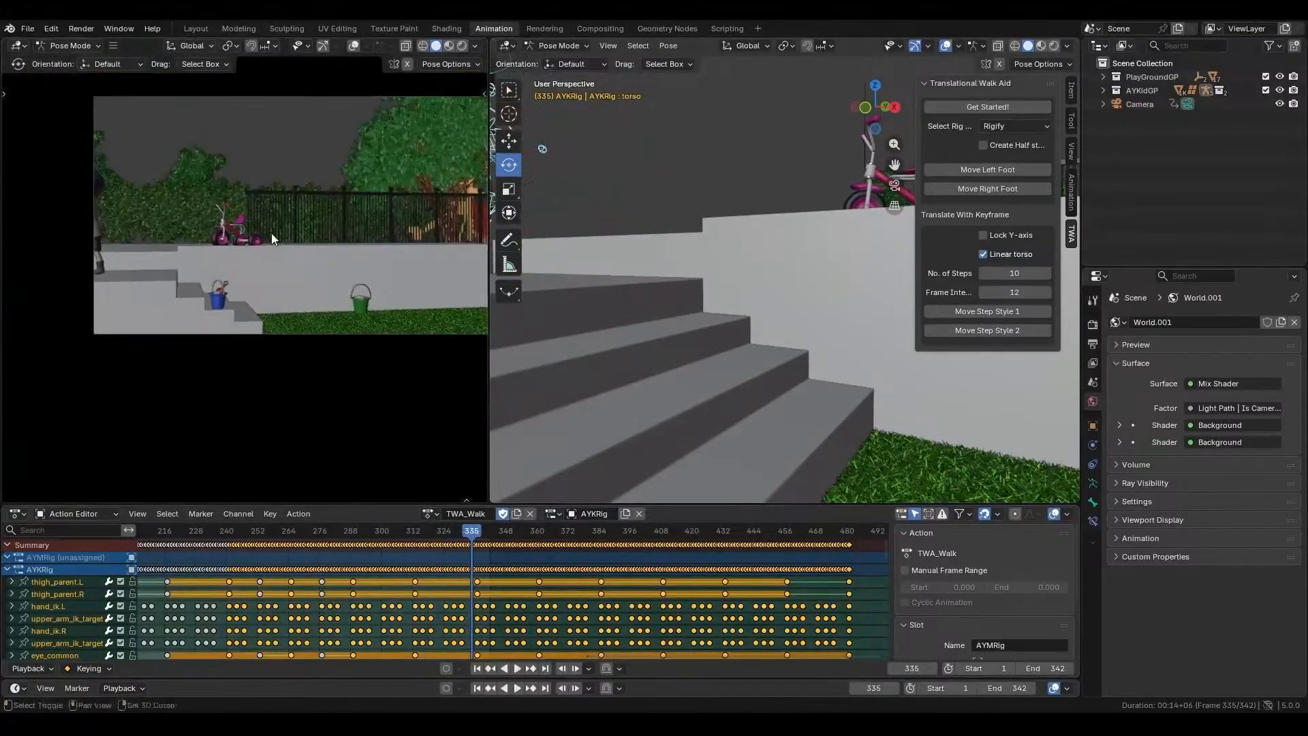
mouse_move(469, 537)
mouse_down()
mouse_move(533, 542)
mouse_move(471, 550)
mouse_move(487, 550)
mouse_up()
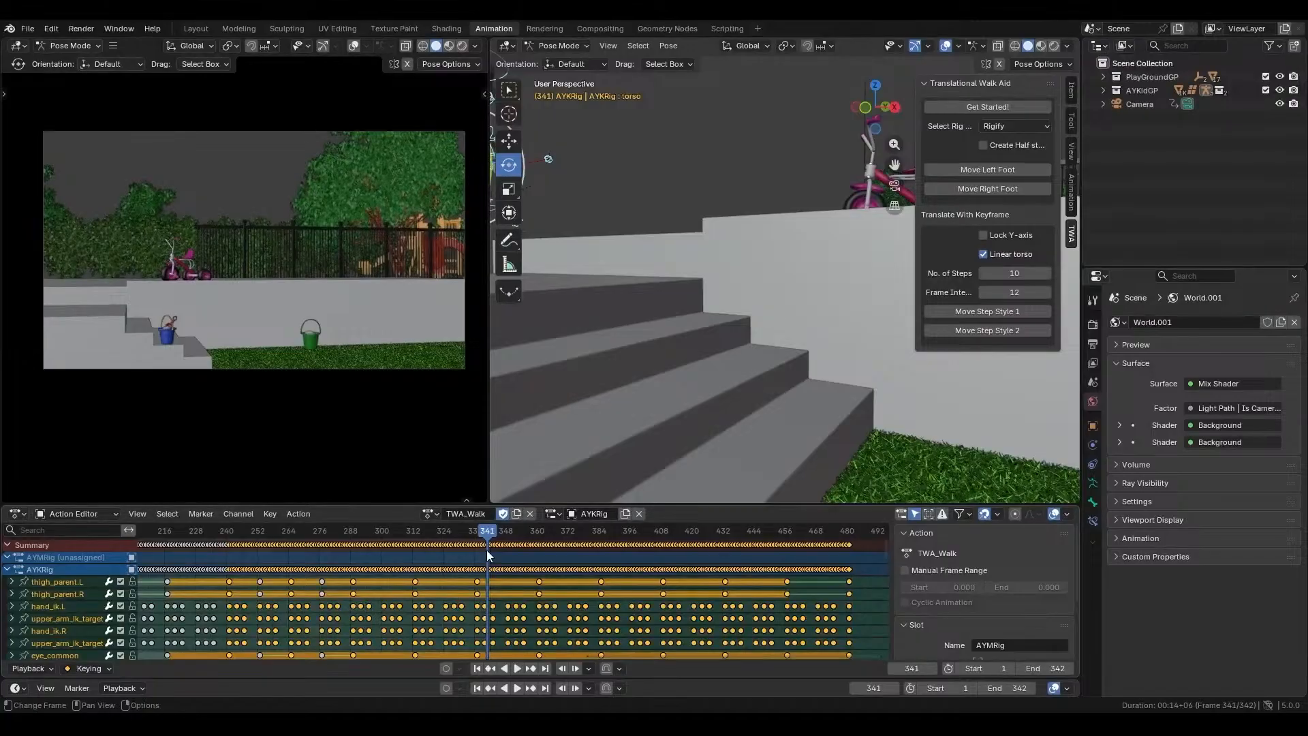
- Enlarge the camera view and play the whole animation from the walk through the stair climb
key(space)
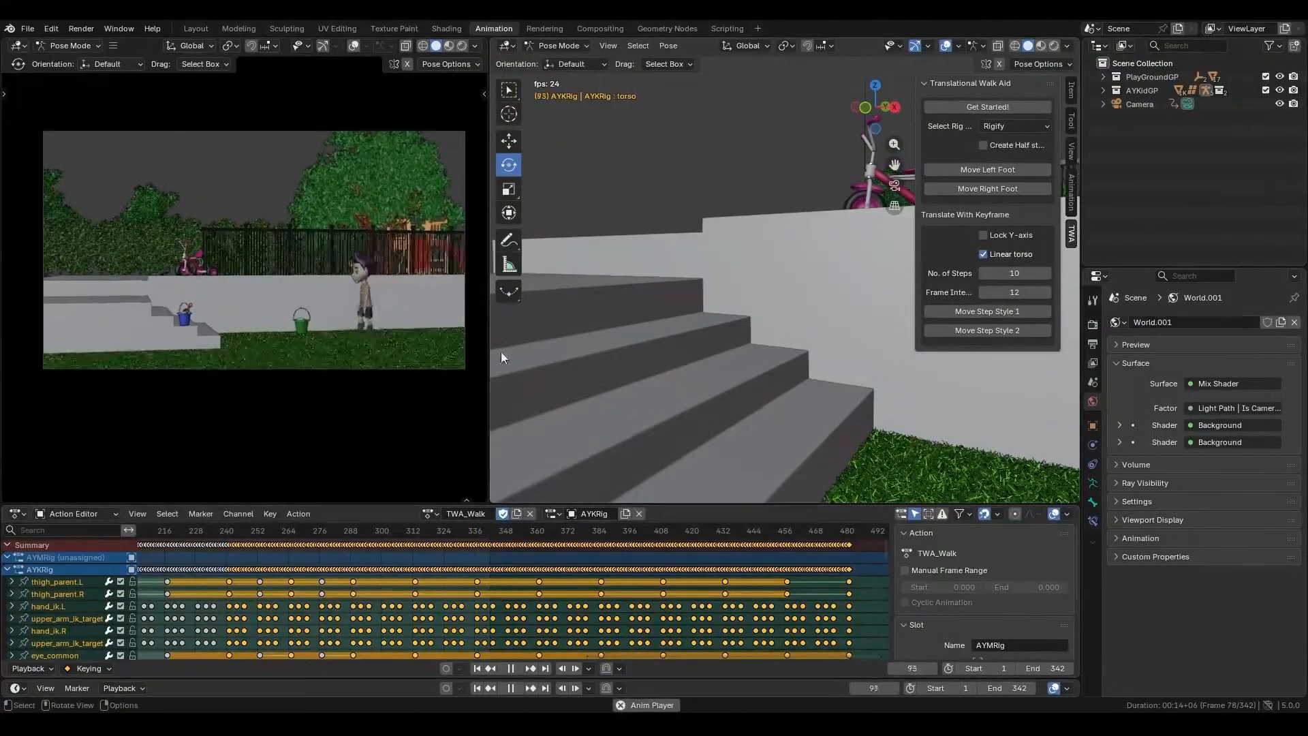
drag(490, 351, 907, 362)
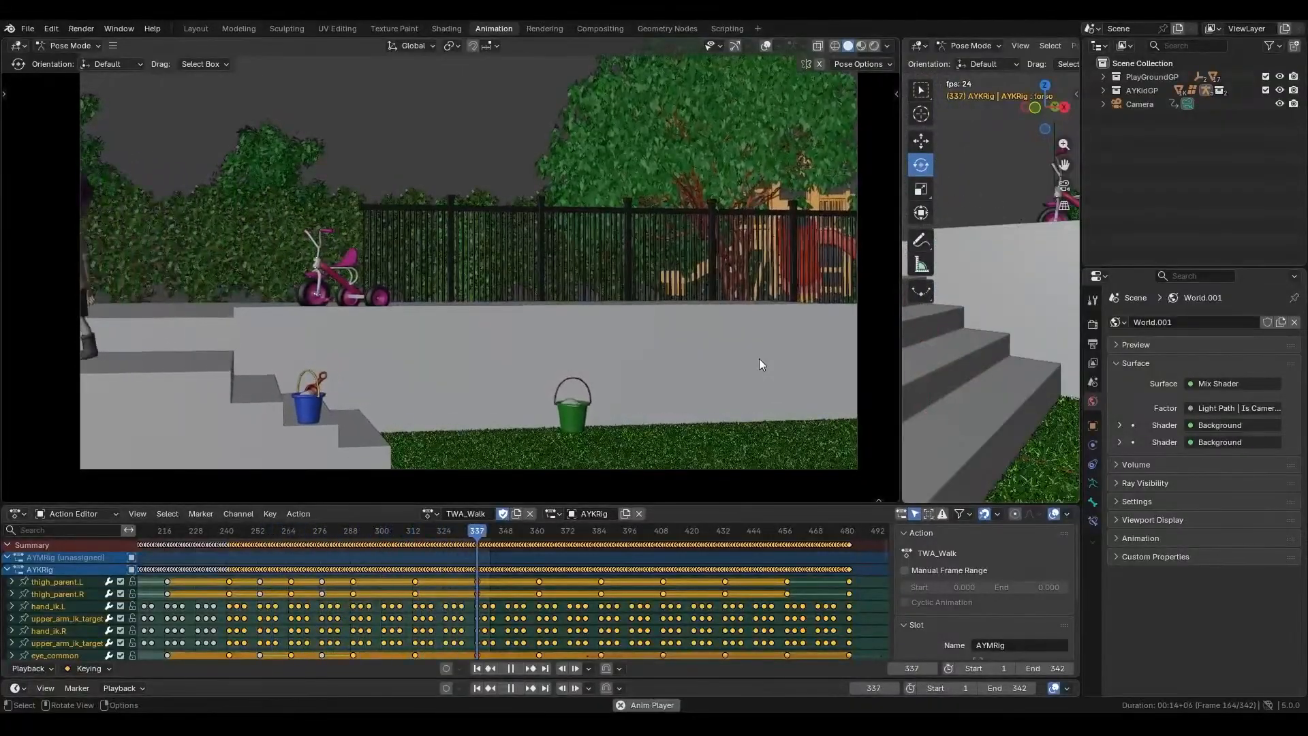
key(space)
- Widen the perspective viewport again, frame the whole staircase with the character and deselect all rig controls
drag(899, 321, 550, 325)
middle_drag(709, 324, 913, 189)
scroll(801, 219, down, 3)
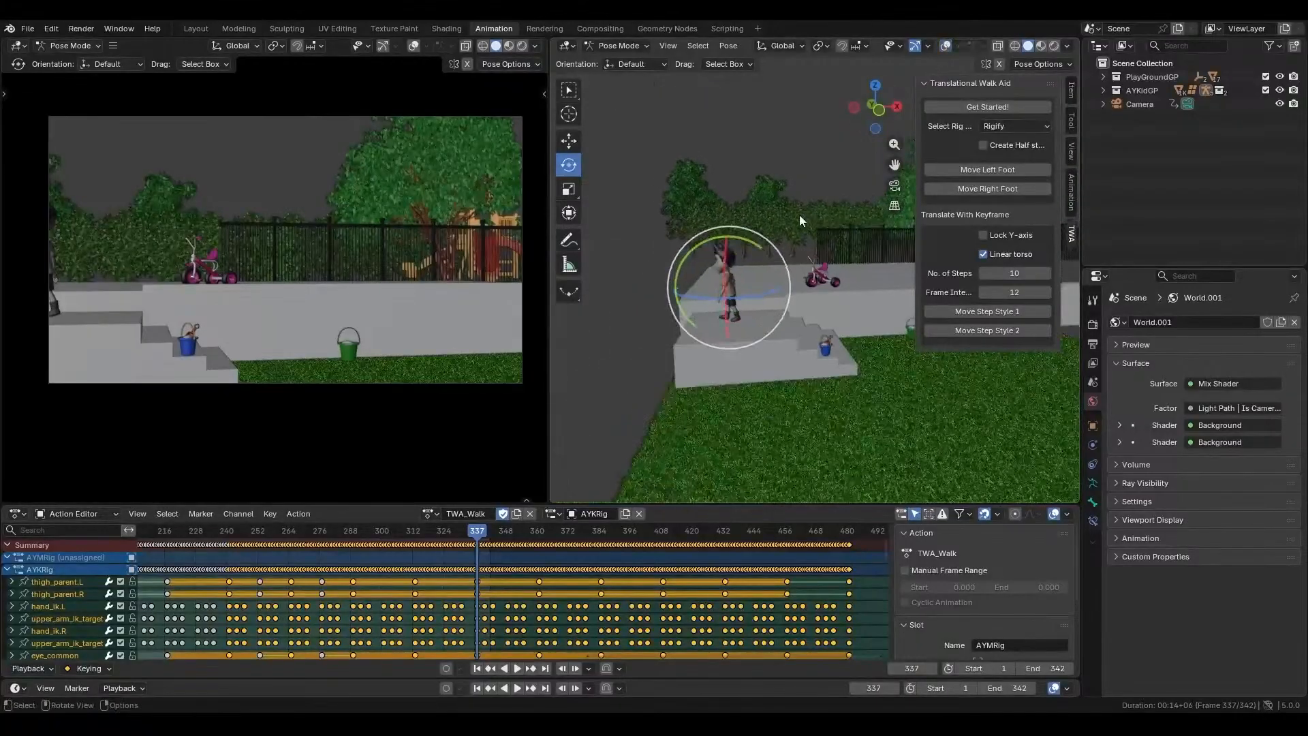
click(822, 251)
middle_drag(820, 253, 795, 257)
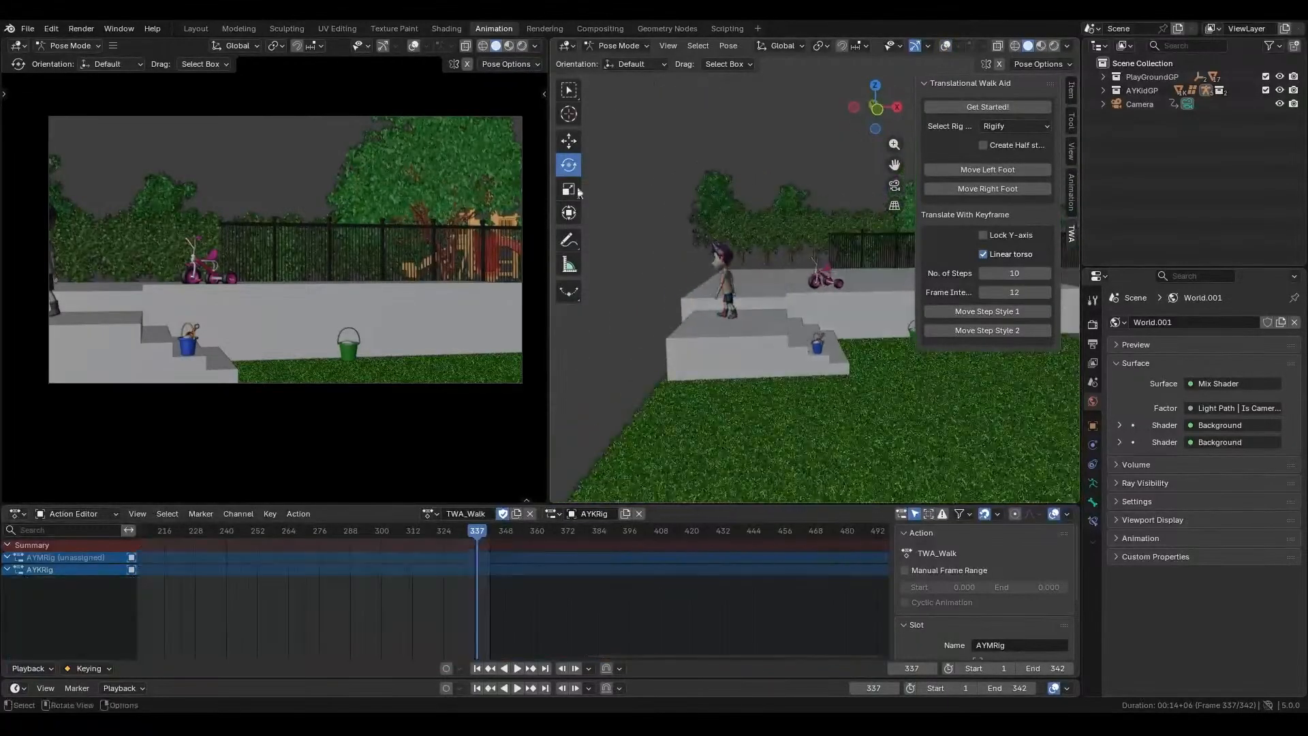
- Save the animation file
click(29, 28)
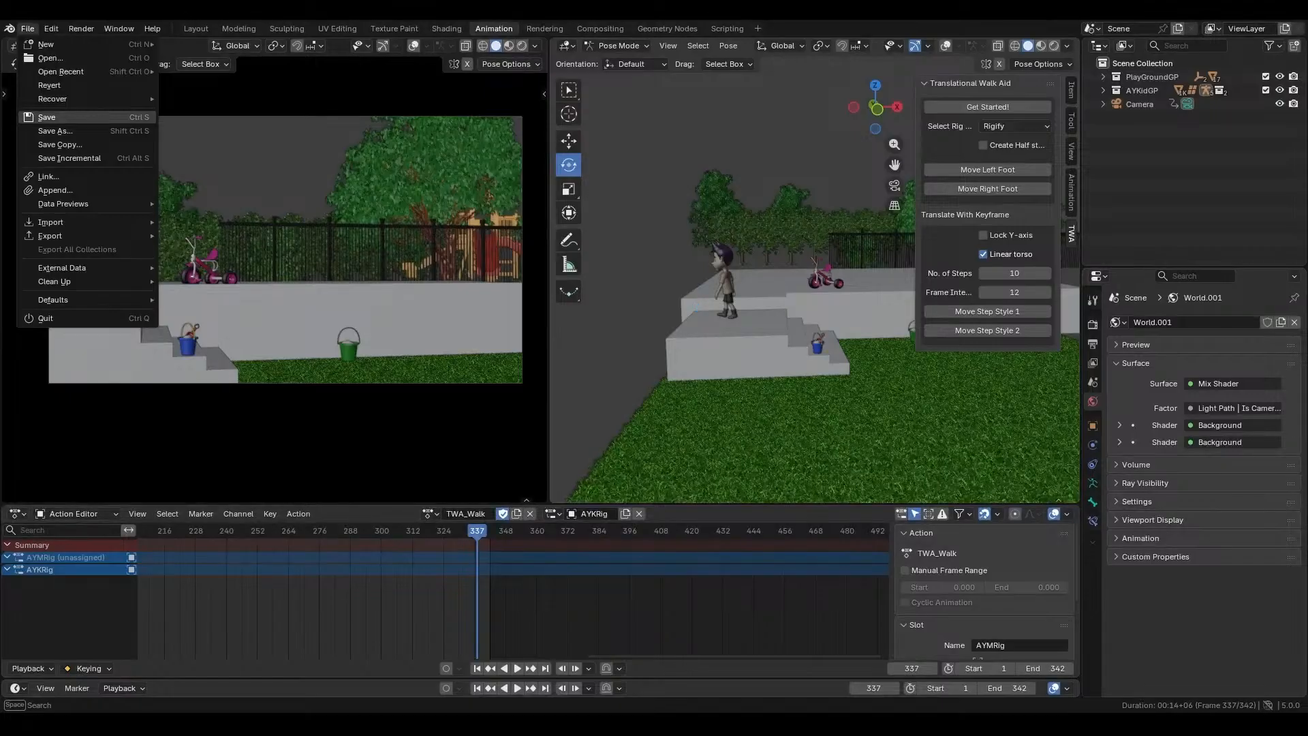
click(47, 117)
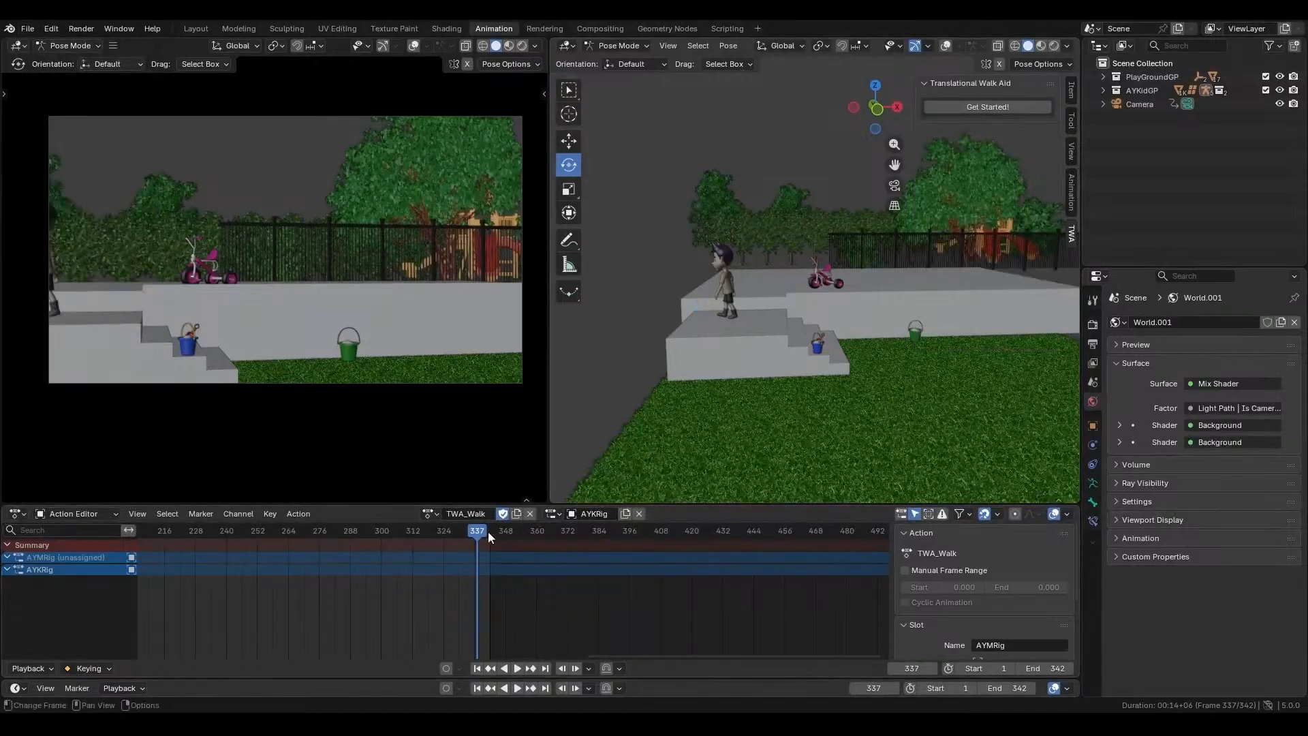
- Replay the character's approach and first stair step in short passes, stopping on frame 251
drag(488, 532, 201, 580)
middle_drag(202, 579, 403, 553)
key(space)
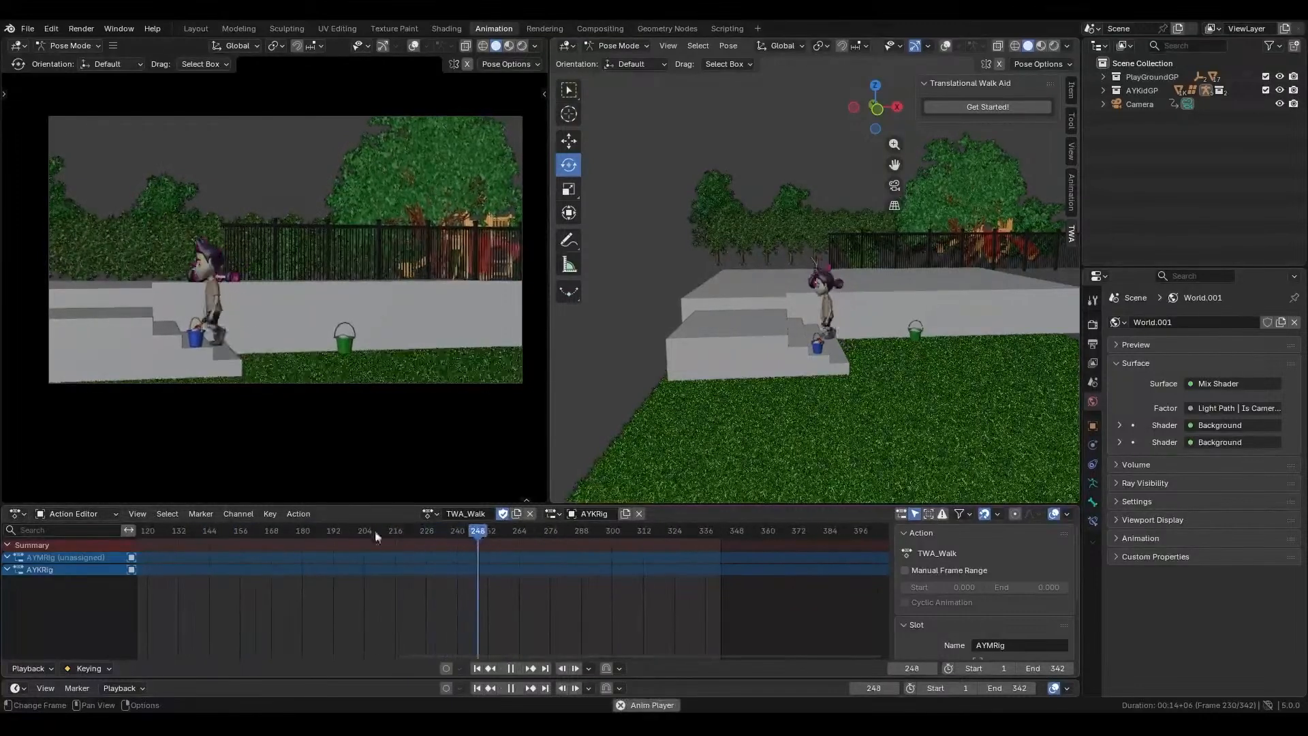
key(space)
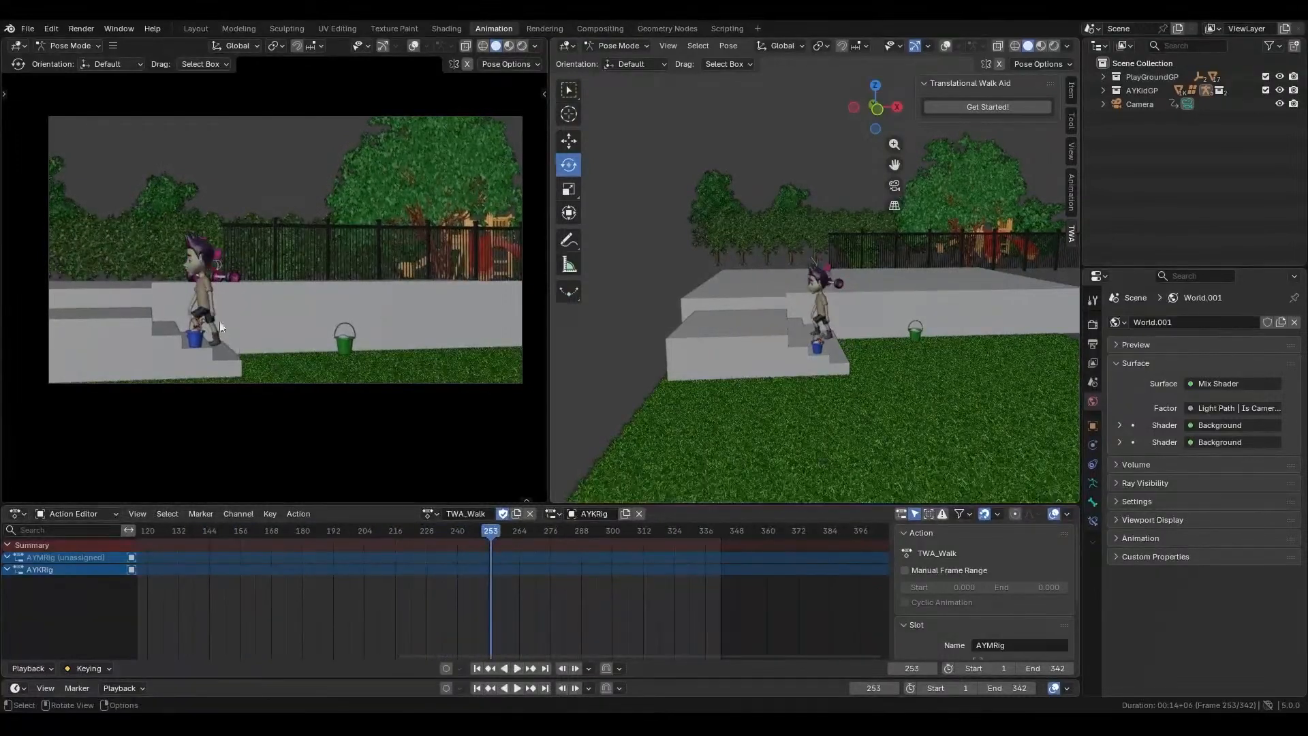
click(451, 530)
key(space)
drag(449, 530, 403, 532)
key(space)
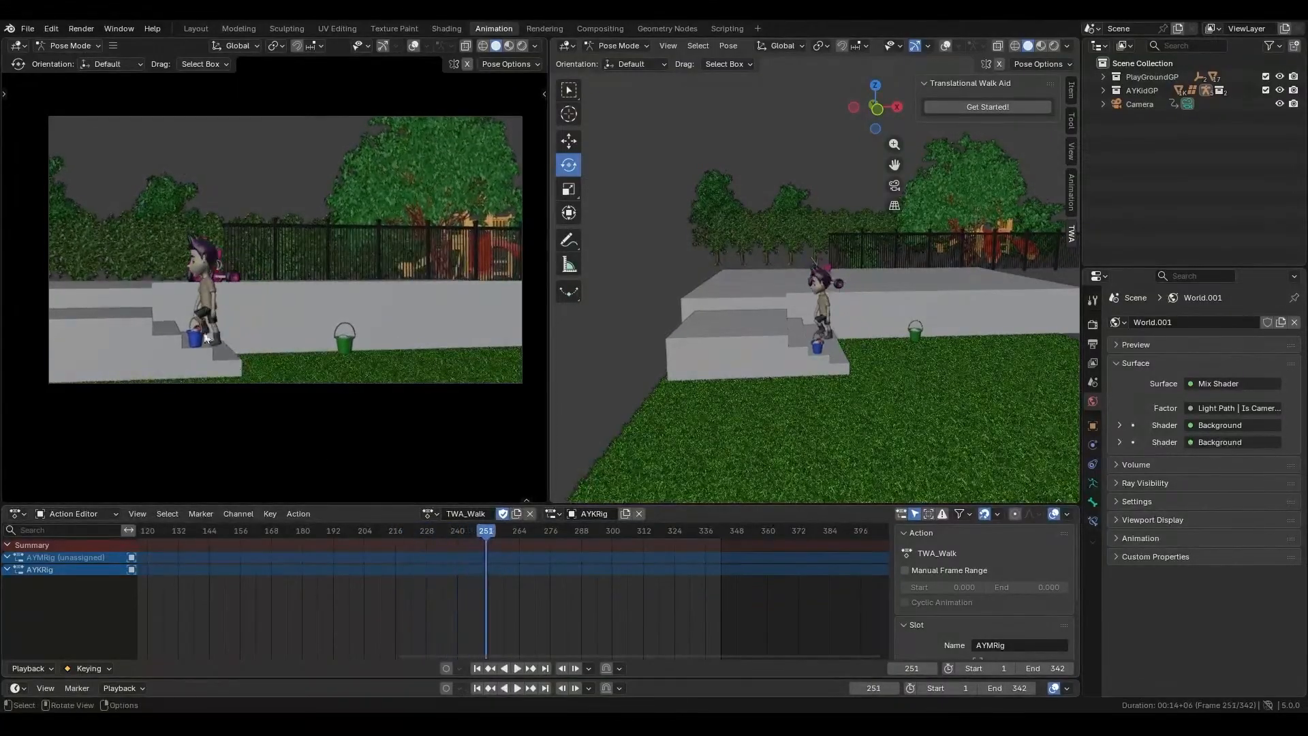
- Show the viewport overlays, select the right foot IK control and examine the foot's placement on the stair up close at frame 251
scroll(775, 340, up, 6)
shift+middle_drag(837, 349, 817, 328)
click(946, 46)
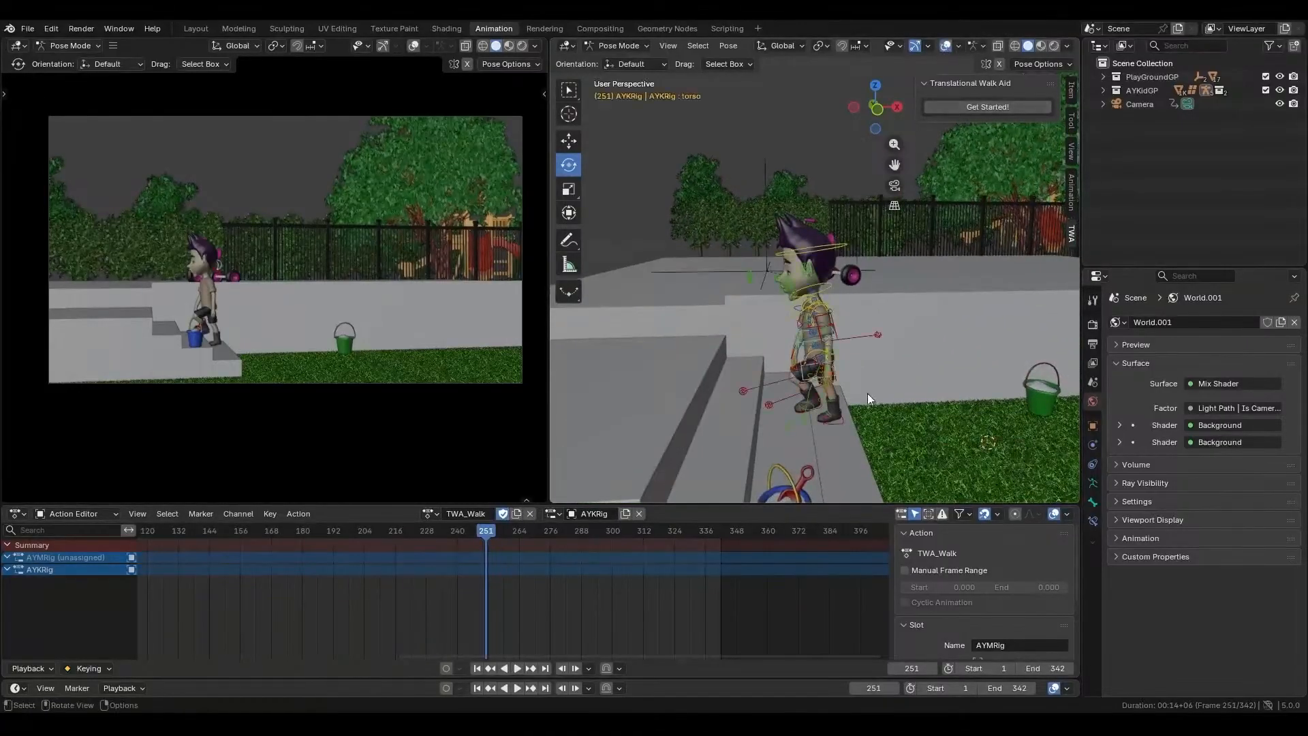
click(841, 423)
scroll(882, 409, up, 4)
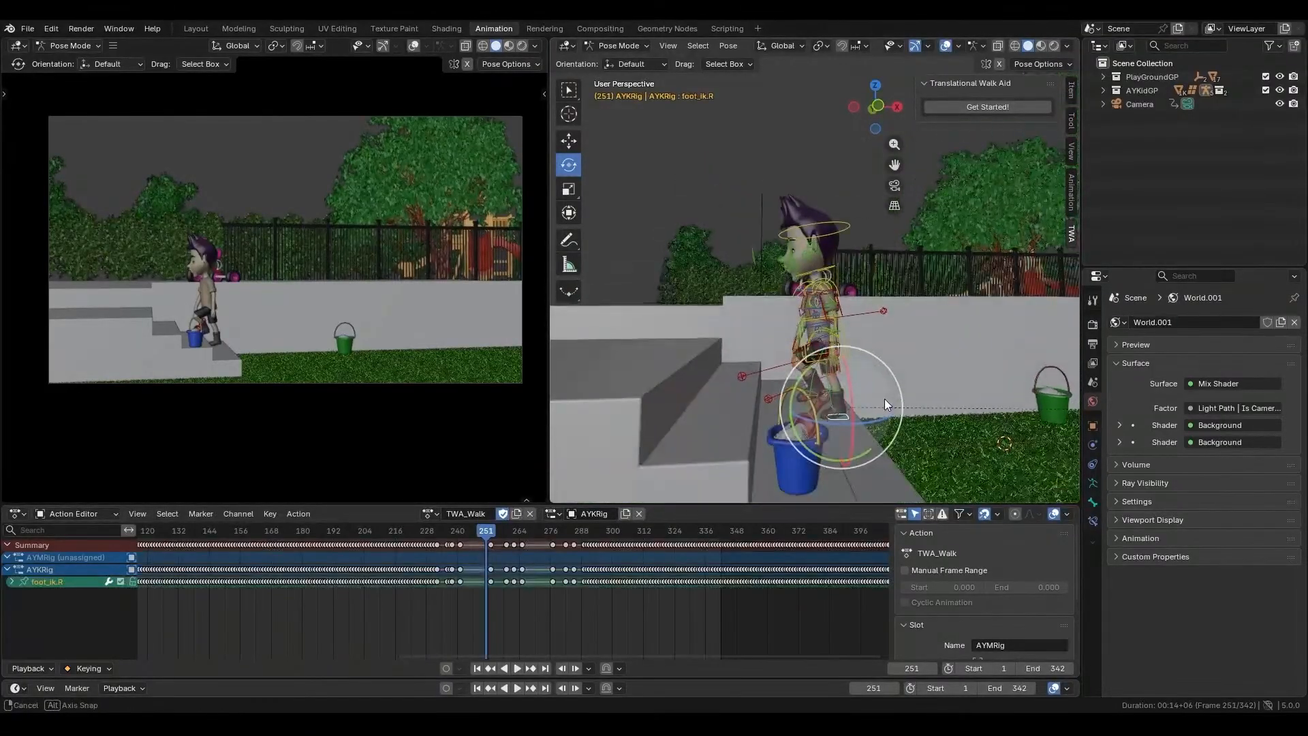
middle_drag(885, 398, 853, 285)
middle_drag(880, 362, 764, 448)
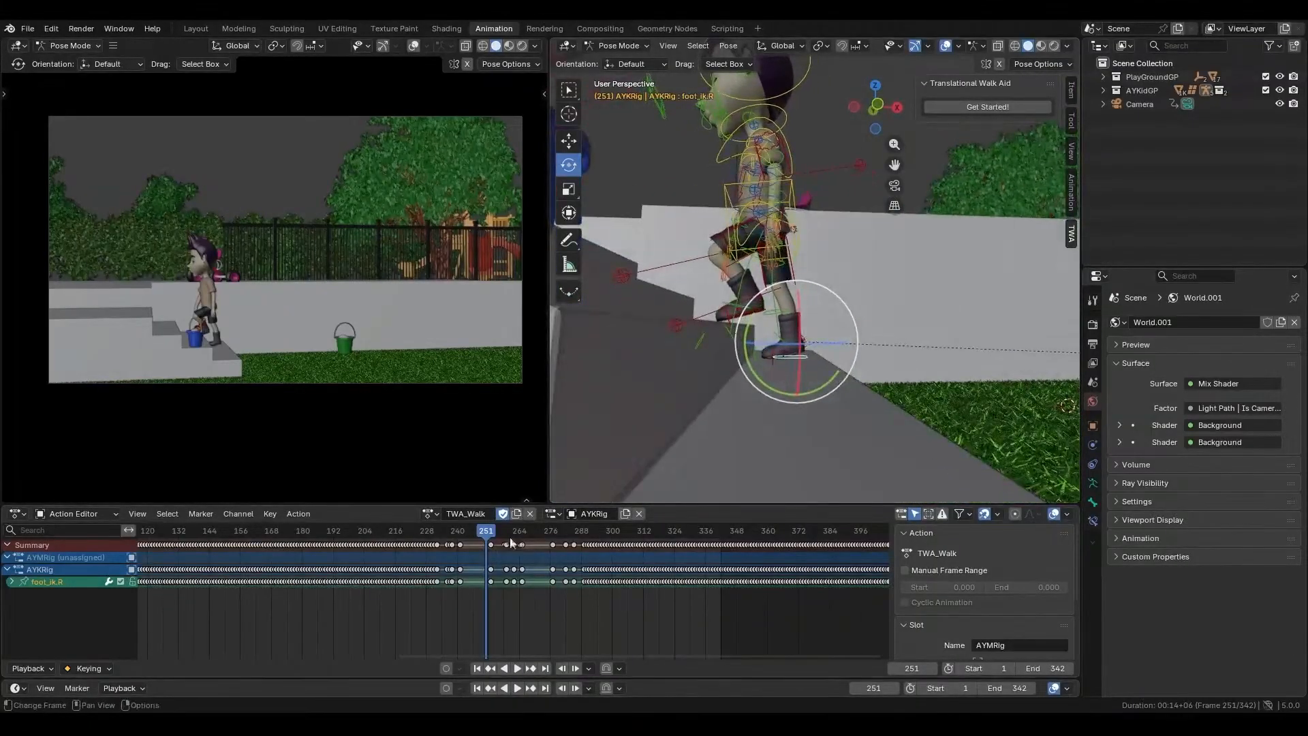
- Shift the left foot IK control's selected keyframes around frame 241 by 2 frames later and play the step to check it
mouse_move(481, 531)
mouse_down()
mouse_move(419, 540)
mouse_move(459, 542)
mouse_up()
scroll(455, 550, up, 6)
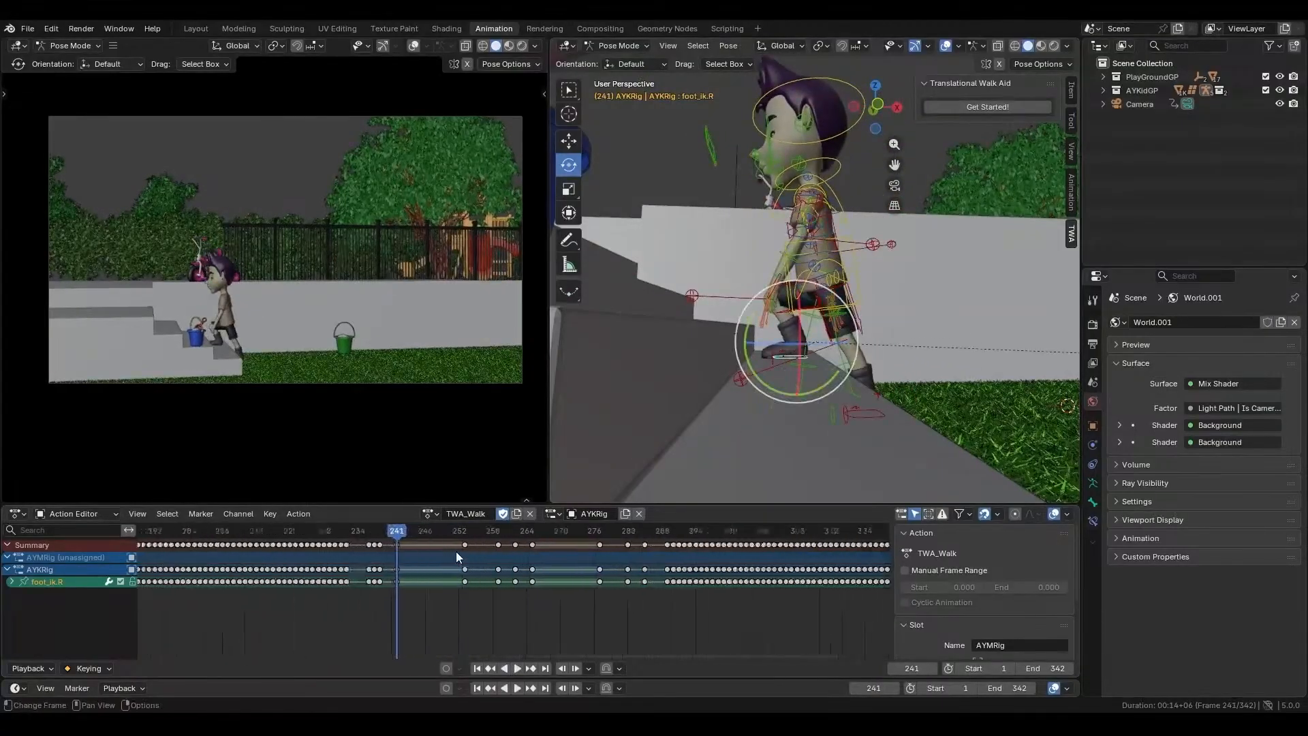
middle_drag(447, 558, 603, 569)
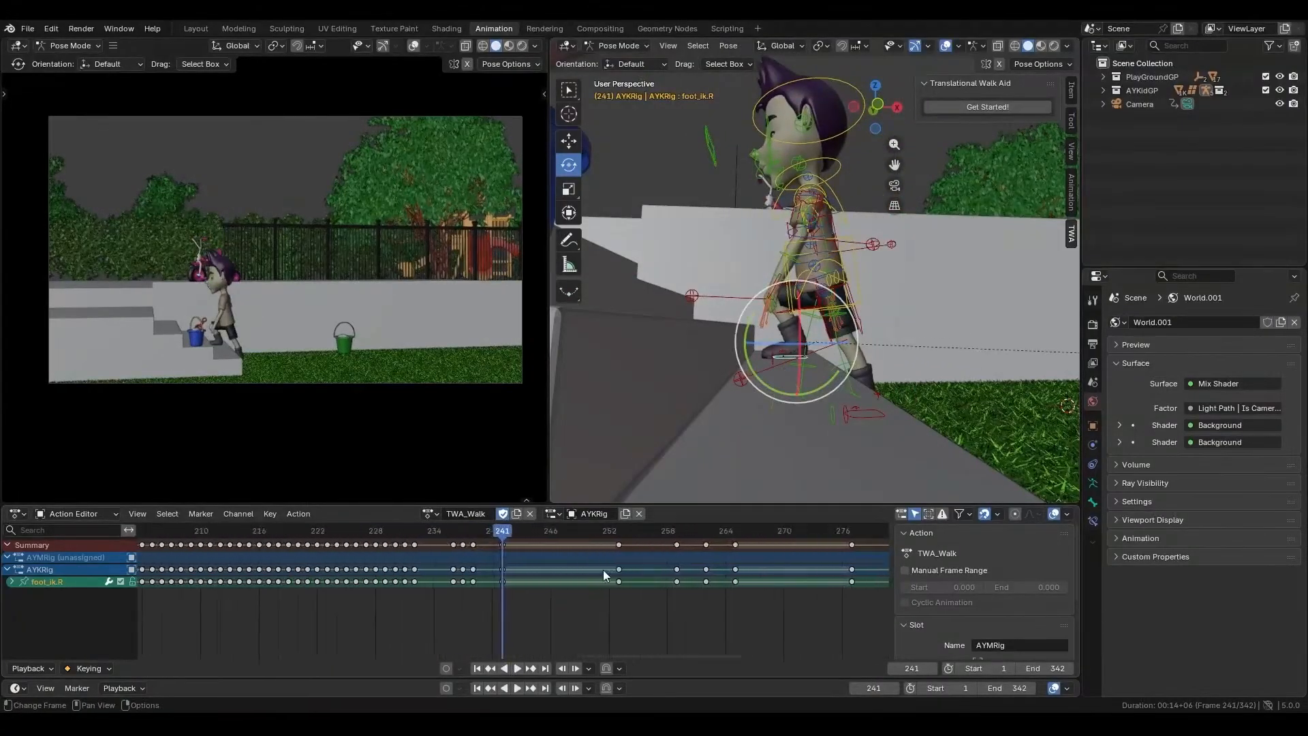
click(872, 419)
scroll(551, 551, up, 2)
mouse_move(499, 532)
mouse_down()
mouse_move(485, 540)
mouse_move(657, 567)
mouse_move(514, 574)
mouse_move(493, 542)
mouse_move(518, 545)
mouse_up()
scroll(497, 544, down, 4)
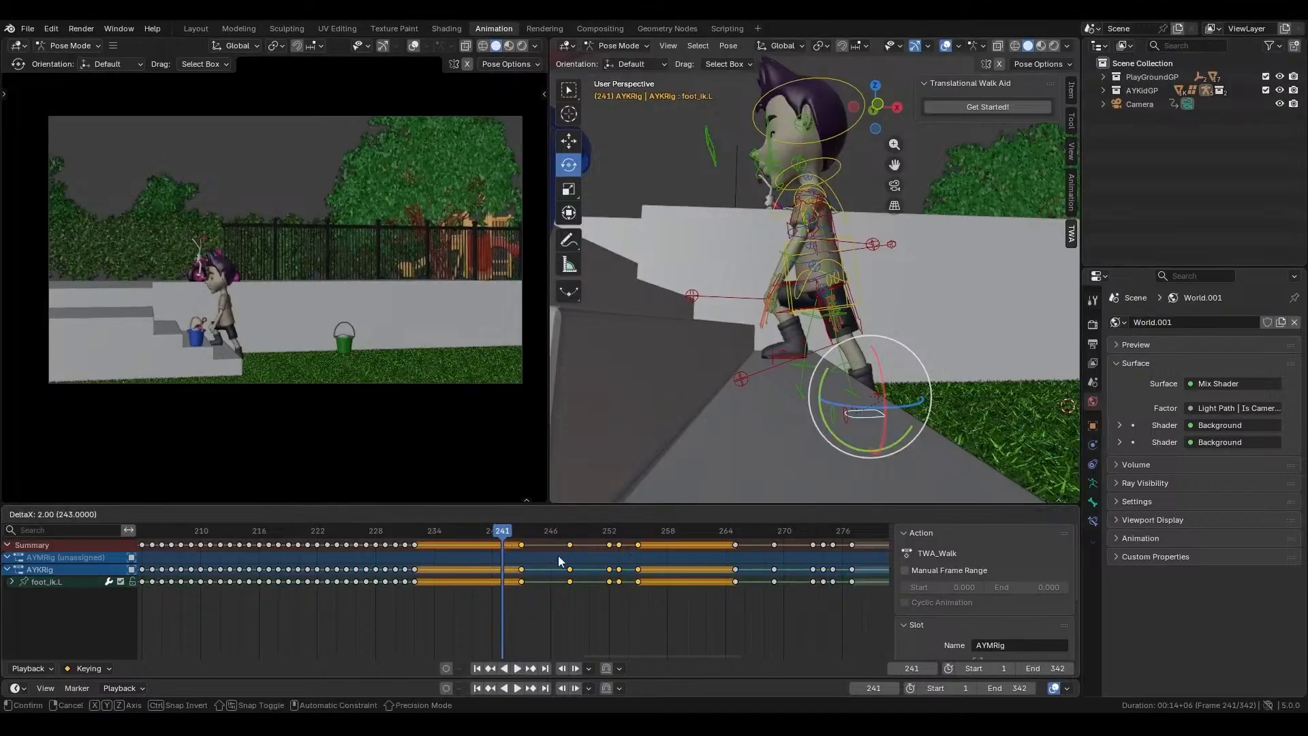
click(559, 557)
key(space)
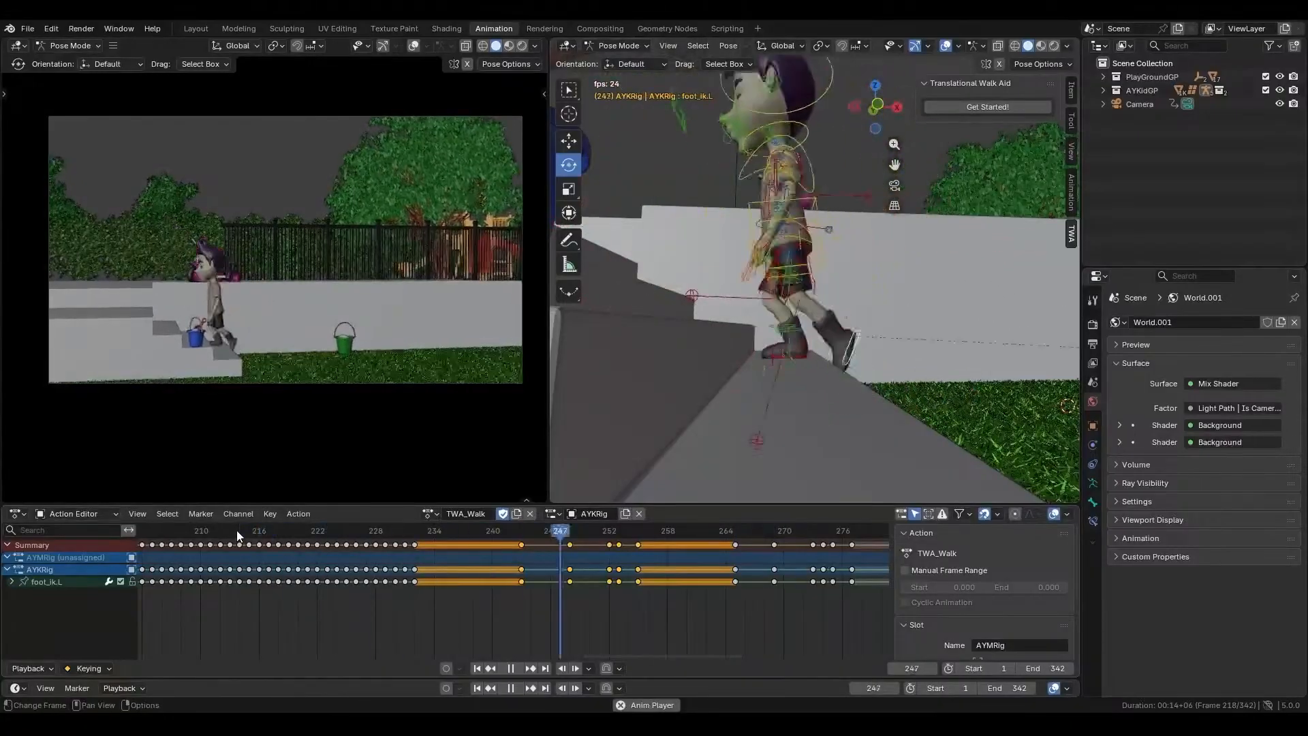
key(space)
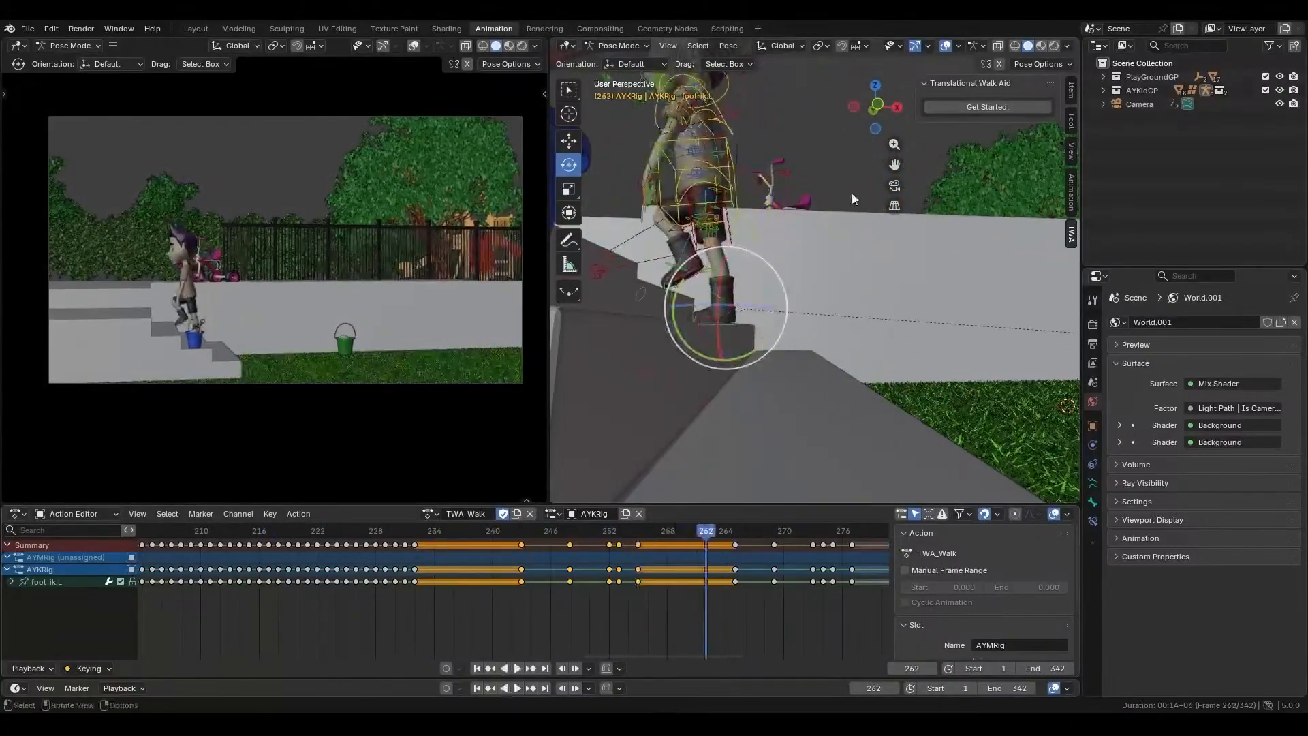
- Select the torso control and move its keyframe at frame 243 back 2 frames to frame 241
click(733, 162)
mouse_move(524, 541)
mouse_down()
mouse_move(400, 542)
mouse_move(540, 542)
mouse_move(446, 555)
mouse_move(540, 563)
mouse_move(521, 560)
mouse_up()
scroll(534, 555, up, 3)
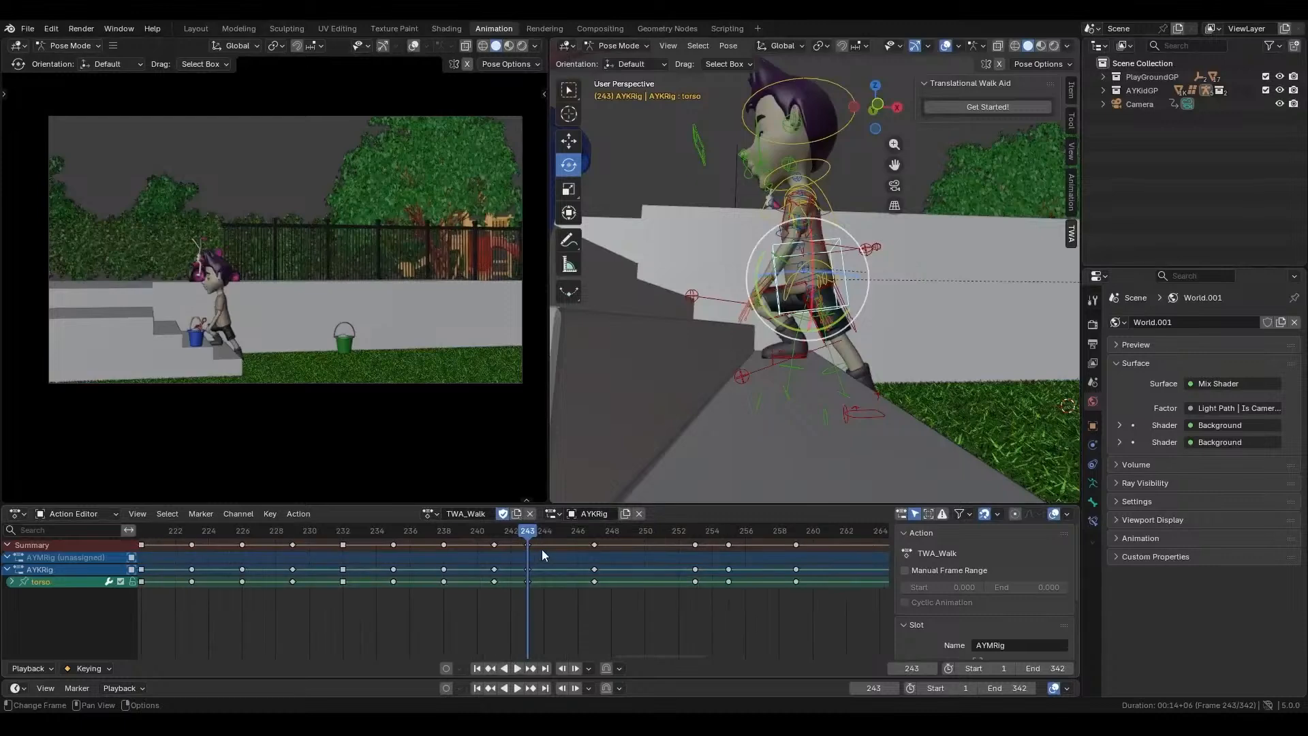
click(529, 545)
key(g)
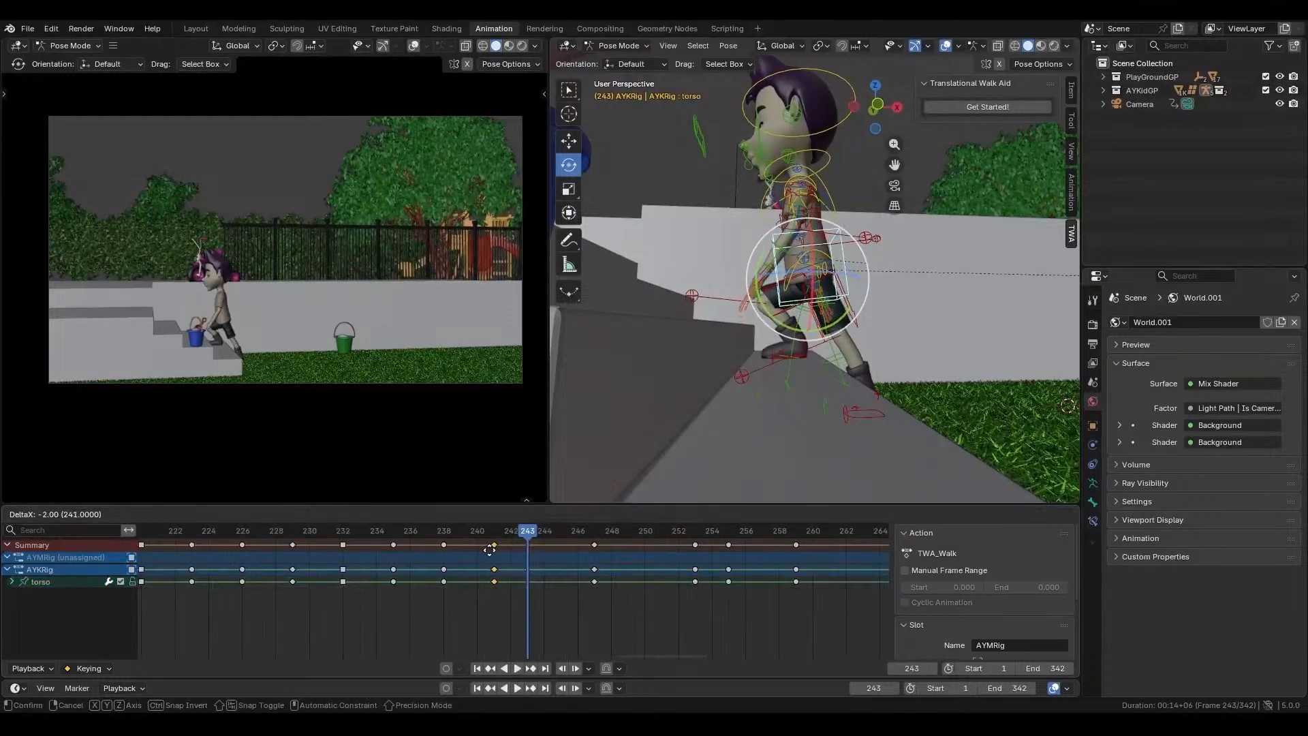
click(490, 549)
- Play the stair climb from about frame 183 to check the retimed torso motion
drag(492, 538, 435, 538)
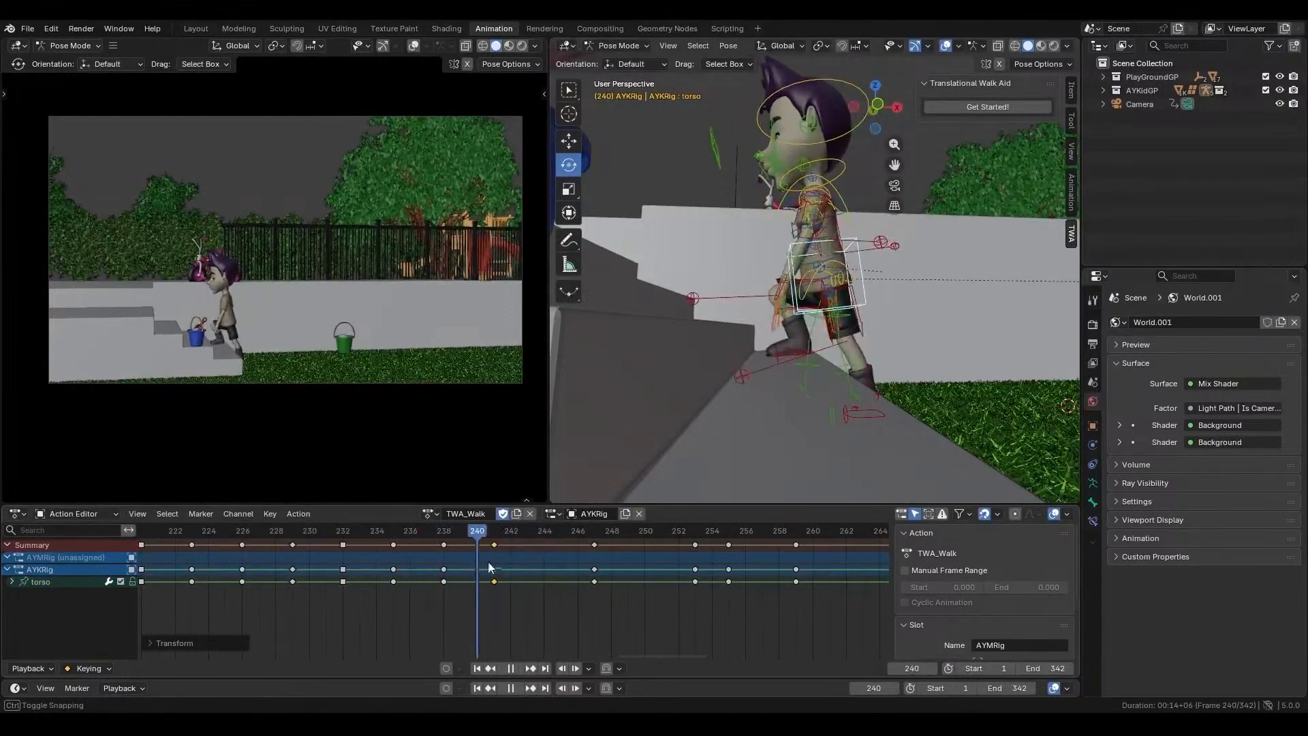
drag(593, 588, 178, 617)
scroll(248, 610, down, 6)
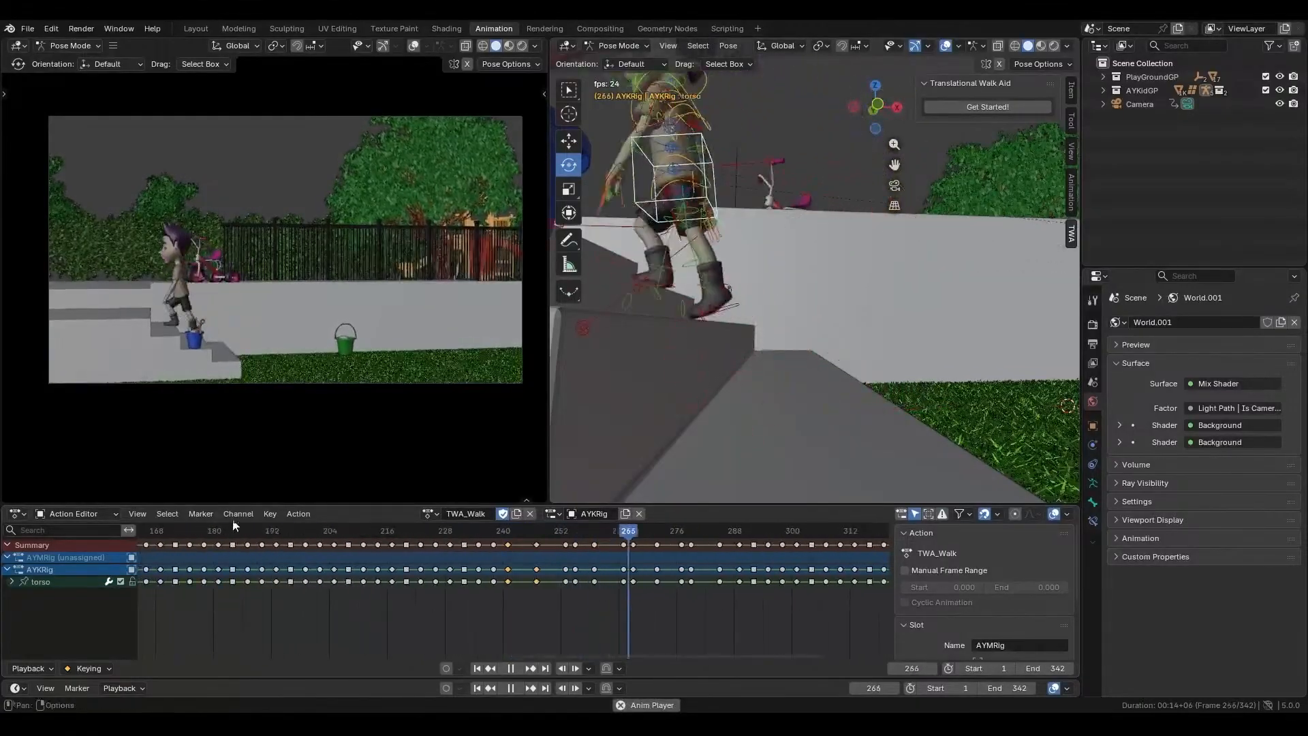
click(229, 539)
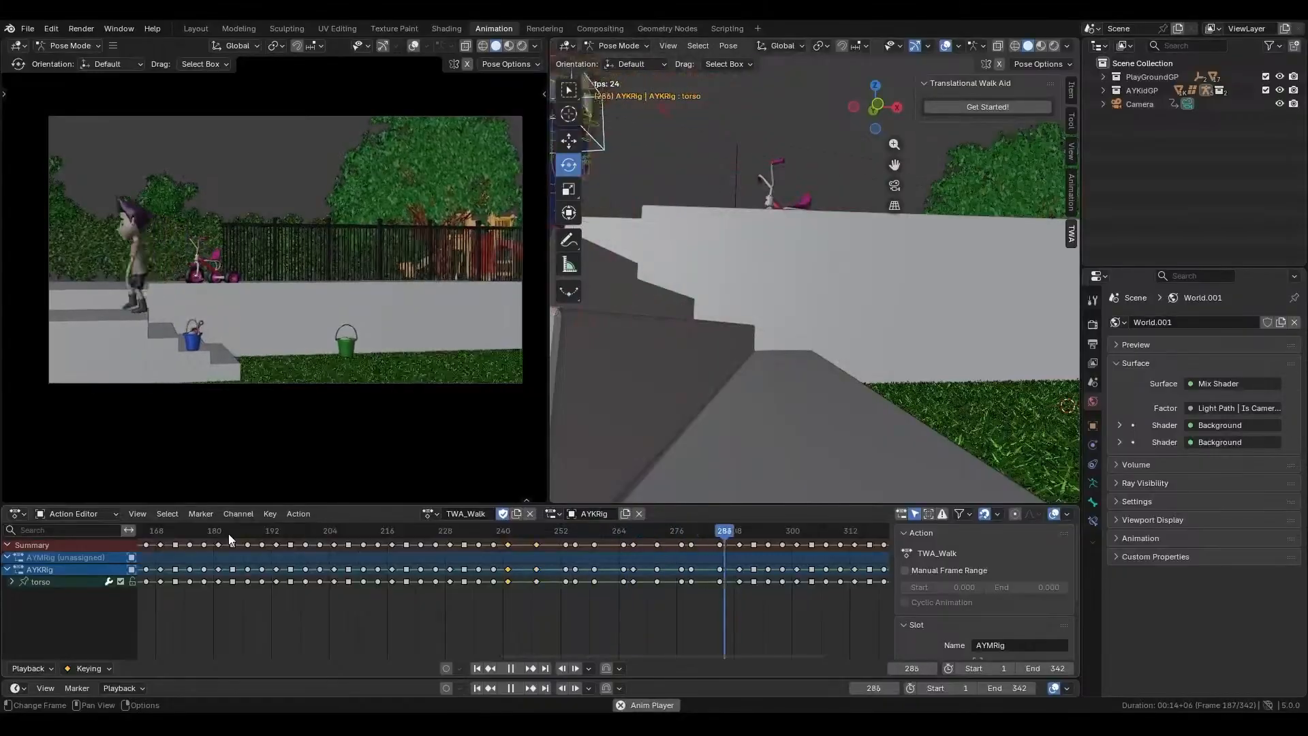
- Enlarge the camera view and review the full walk and stair climb in playback
drag(550, 246, 864, 286)
scroll(616, 265, down, 2)
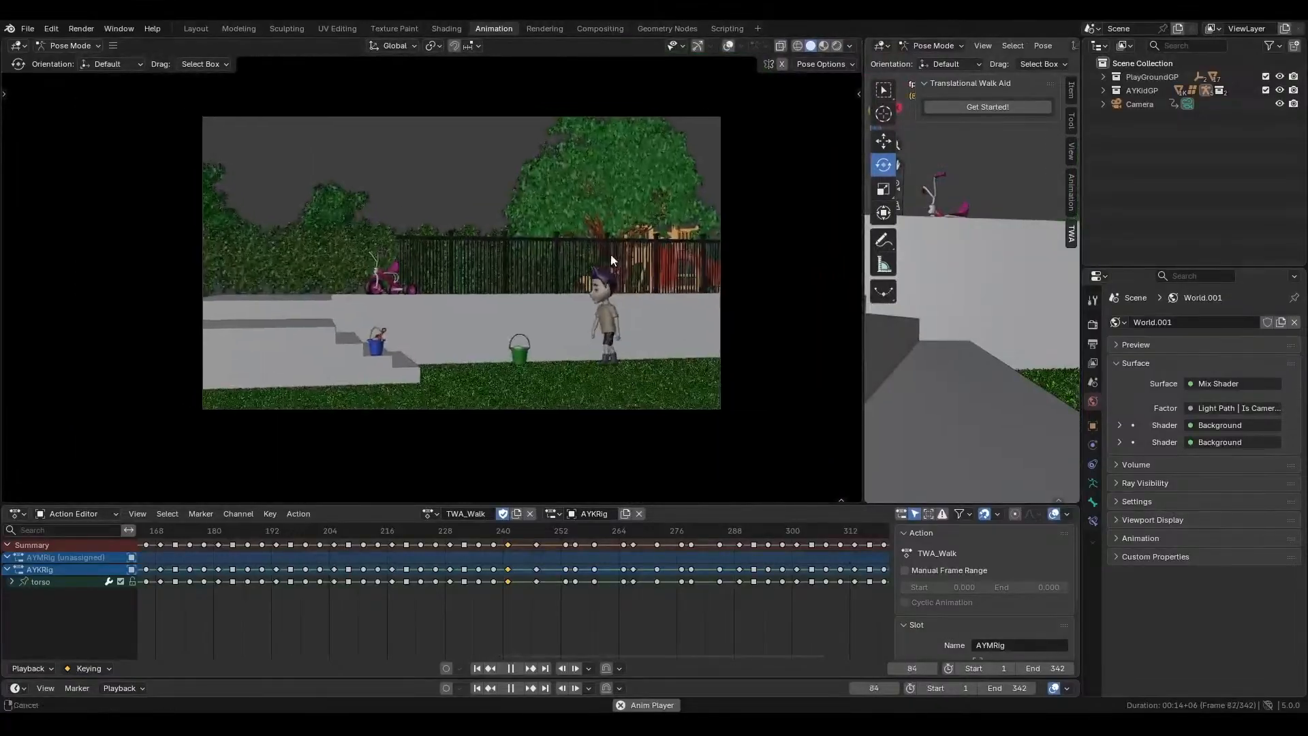
scroll(666, 271, up, 3)
middle_drag(667, 271, 604, 273)
key(KP_0)
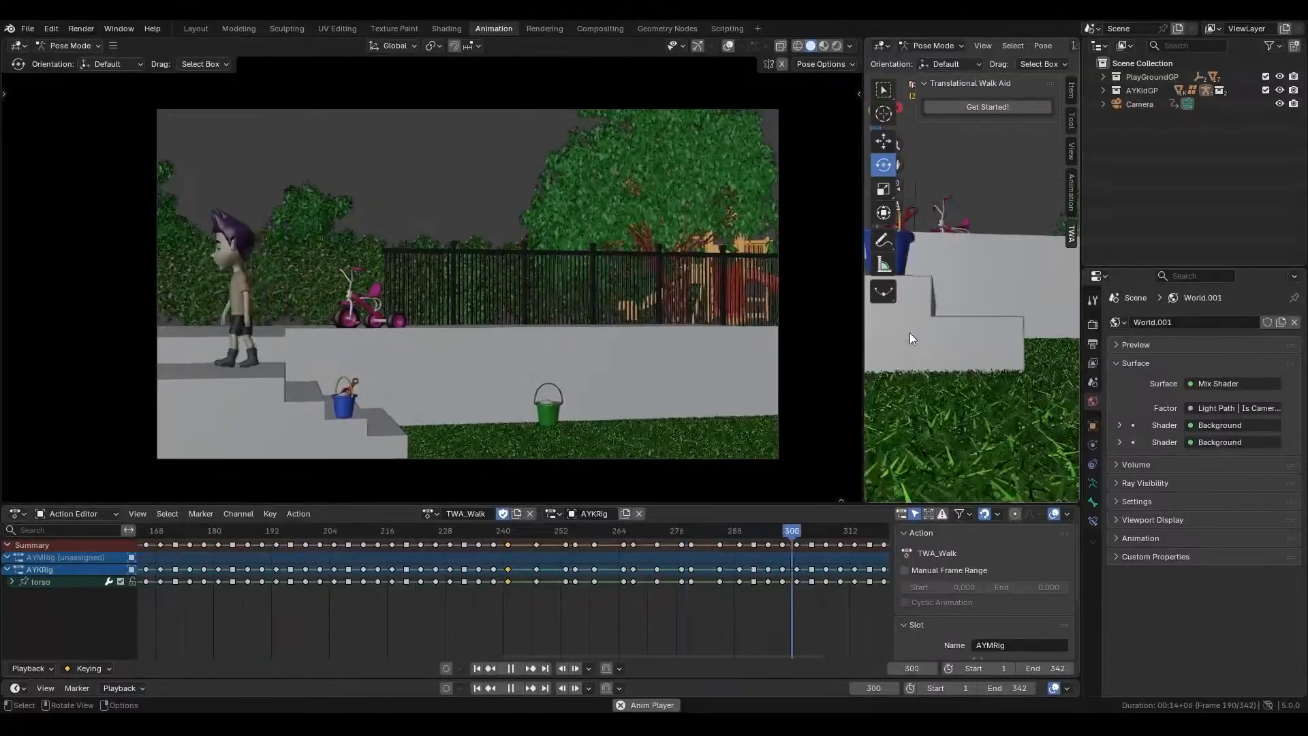
- Widen the perspective viewport around the staircase and play the climb from about frame 201 to frame 331
key(space)
drag(873, 353, 366, 353)
scroll(594, 333, up, 3)
scroll(594, 333, down, 5)
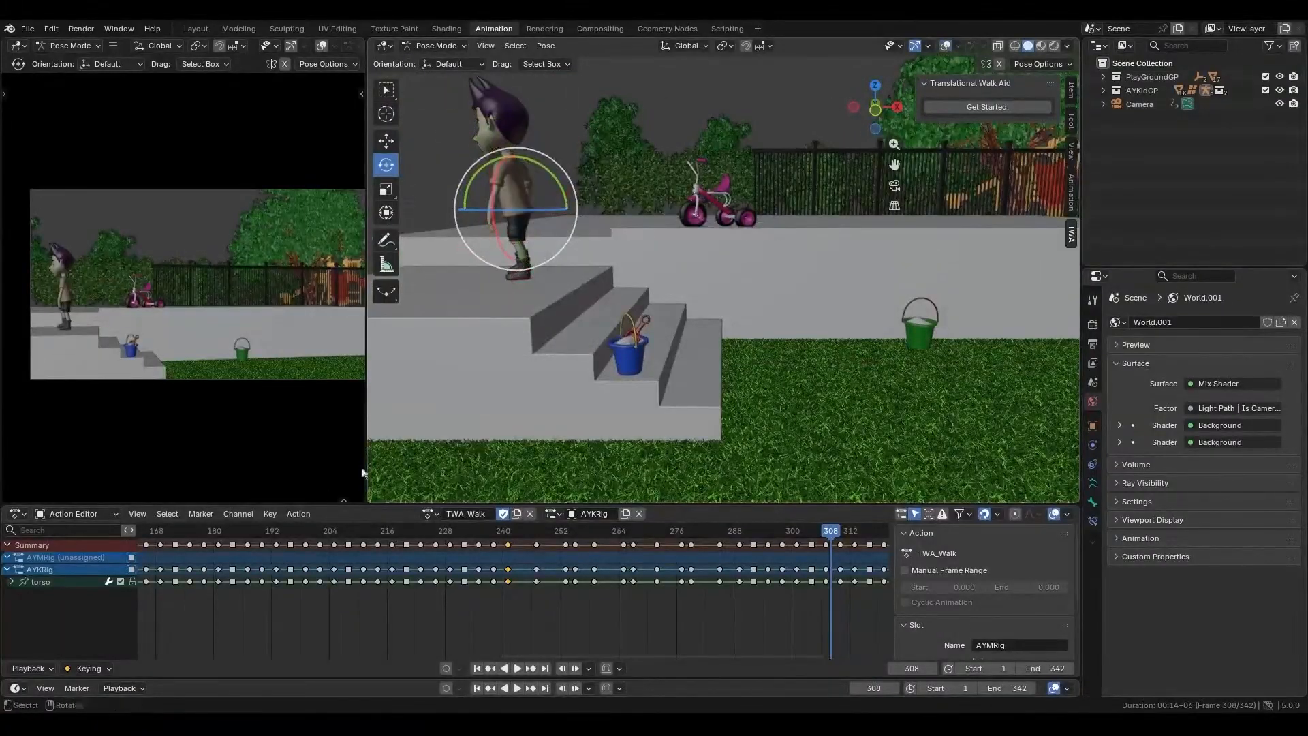
click(318, 530)
key(space)
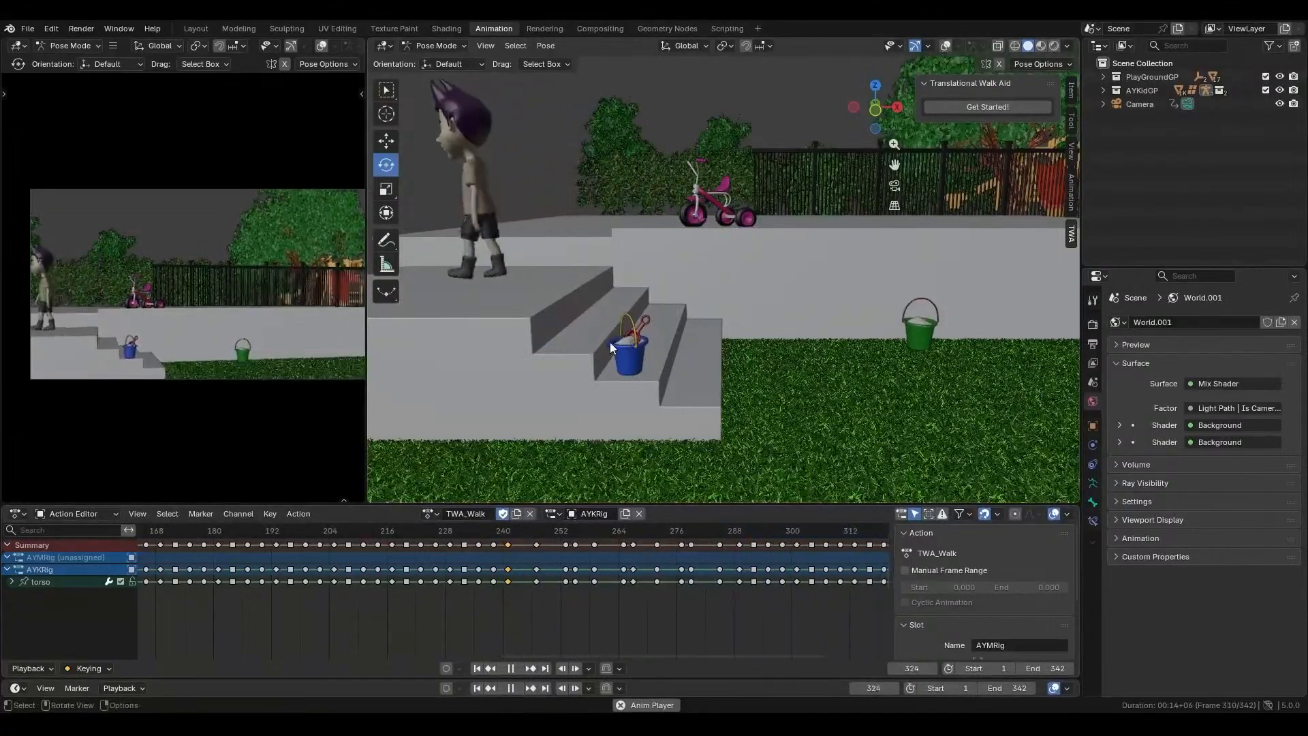
key(space)
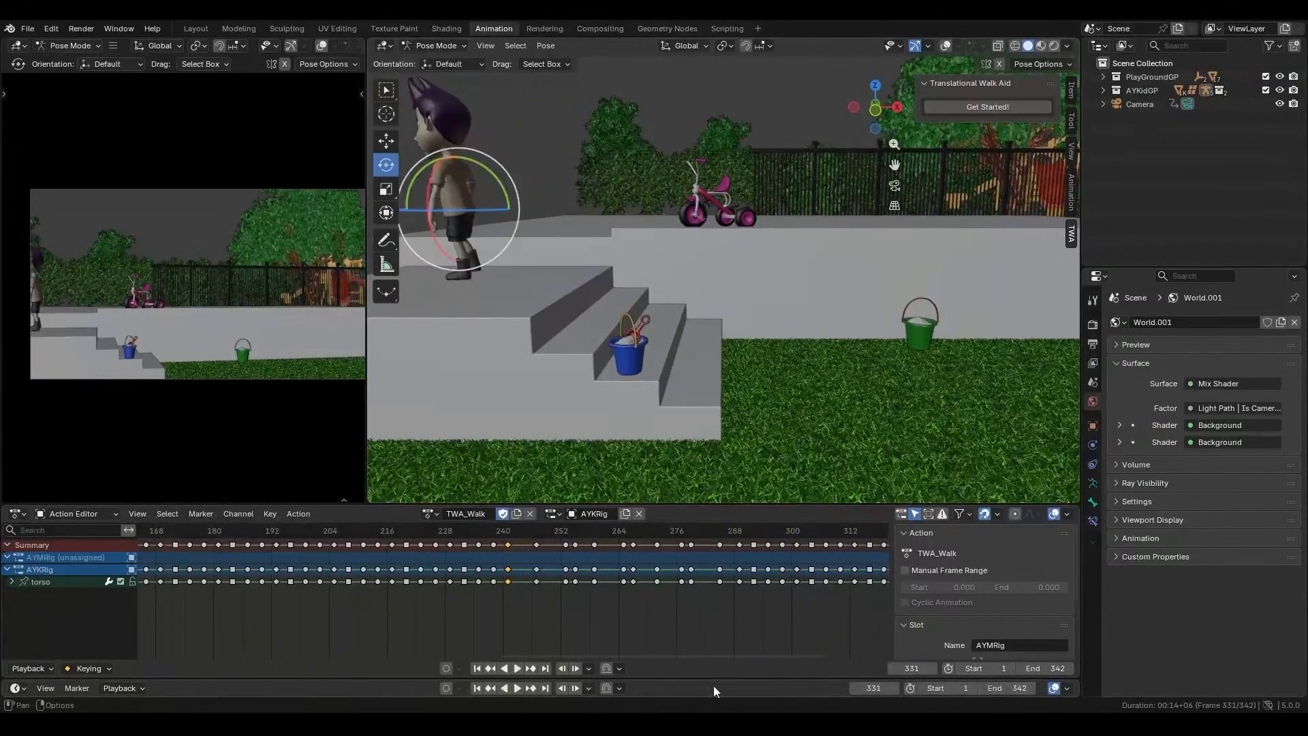